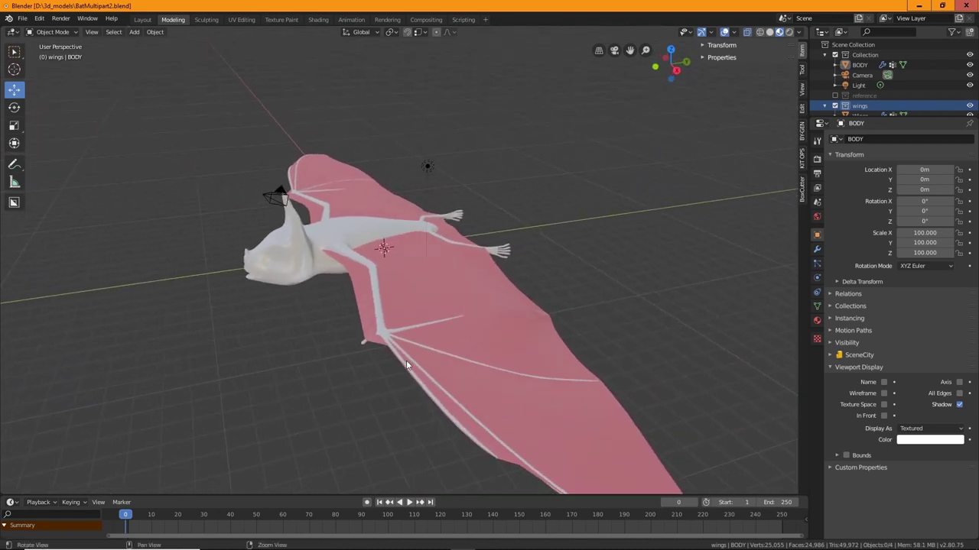
# Switch the viewport to wireframe display and examine the mesh topology of the bat's body and wings.
pyautogui.moveTo(245, 322); pyautogui.dragTo(282, 308, button='middle')
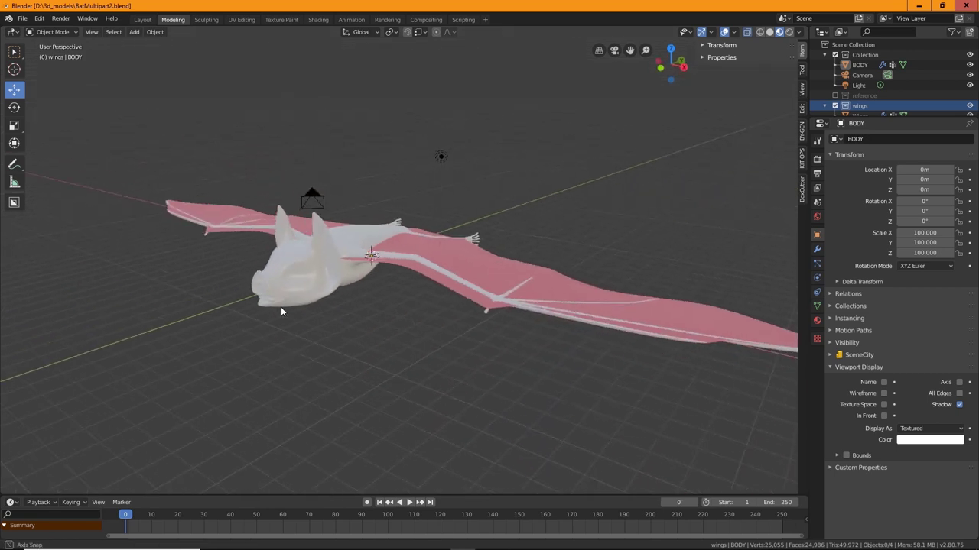
pyautogui.moveTo(520, 240)
pyautogui.mouseDown(button='middle')
pyautogui.moveTo(490, 233)
pyautogui.moveTo(617, 181)
pyautogui.moveTo(535, 222)
pyautogui.moveTo(529, 212)
pyautogui.mouseUp(button='middle')
pyautogui.click(759, 32)
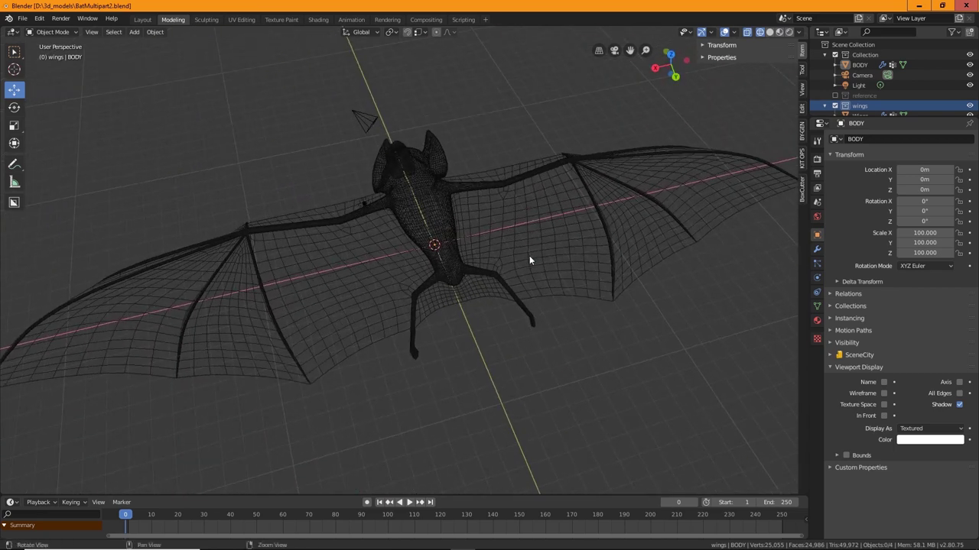
pyautogui.moveTo(337, 352); pyautogui.dragTo(553, 361, button='middle')
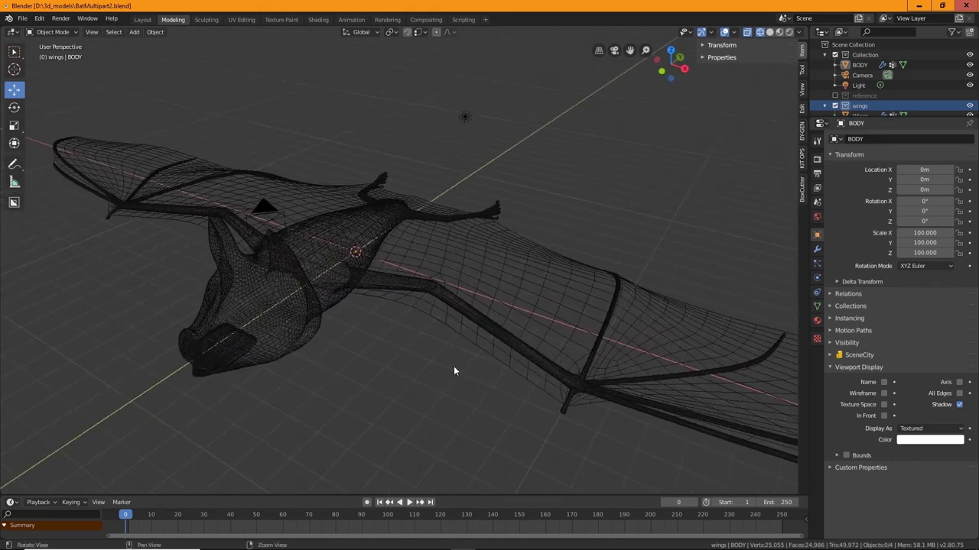
pyautogui.moveTo(453, 365); pyautogui.dragTo(424, 387, button='middle')
pyautogui.moveTo(512, 291); pyautogui.dragTo(406, 393, button='middle')
pyautogui.moveTo(421, 359); pyautogui.dragTo(521, 395, button='middle')
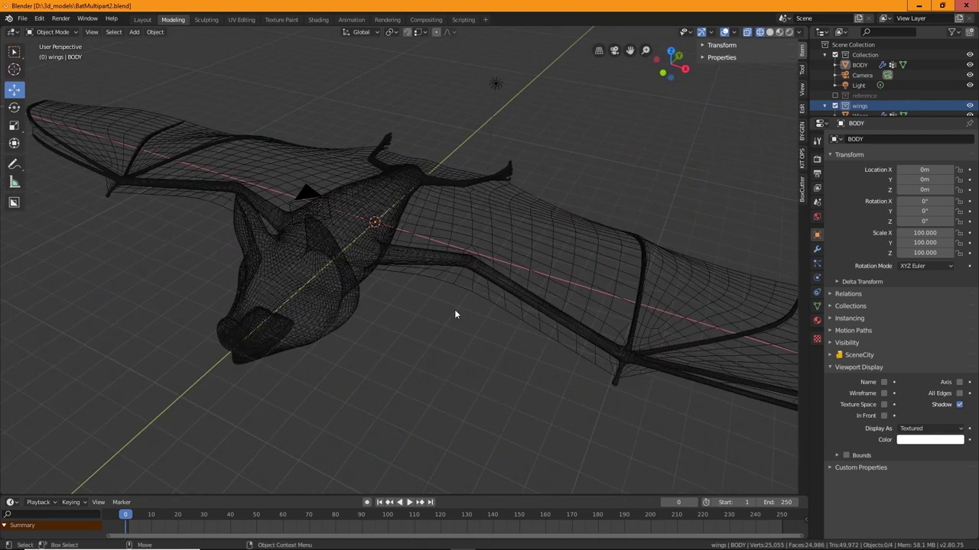
# Switch the viewport to solid shading with X-ray turned off and inspect the bat's wings.
pyautogui.click(769, 32)
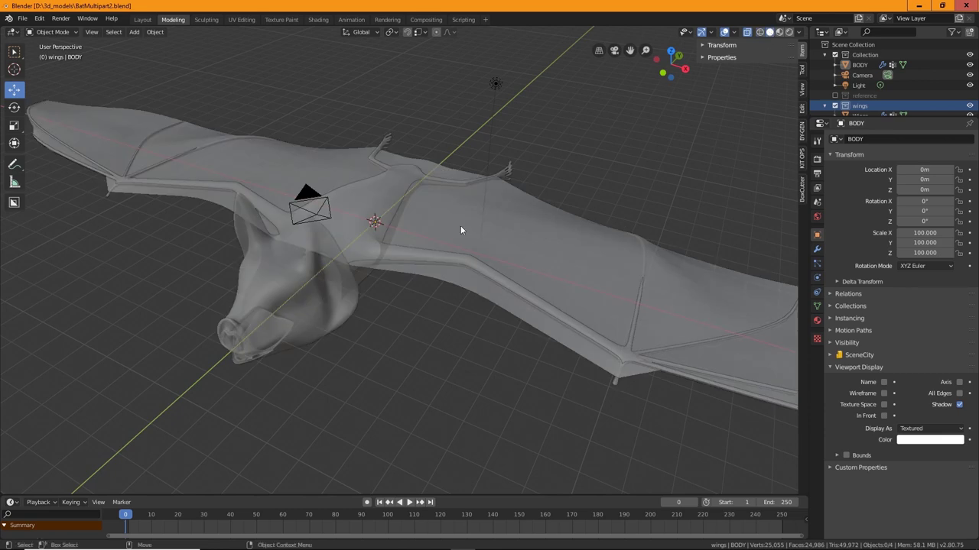
pyautogui.click(747, 31)
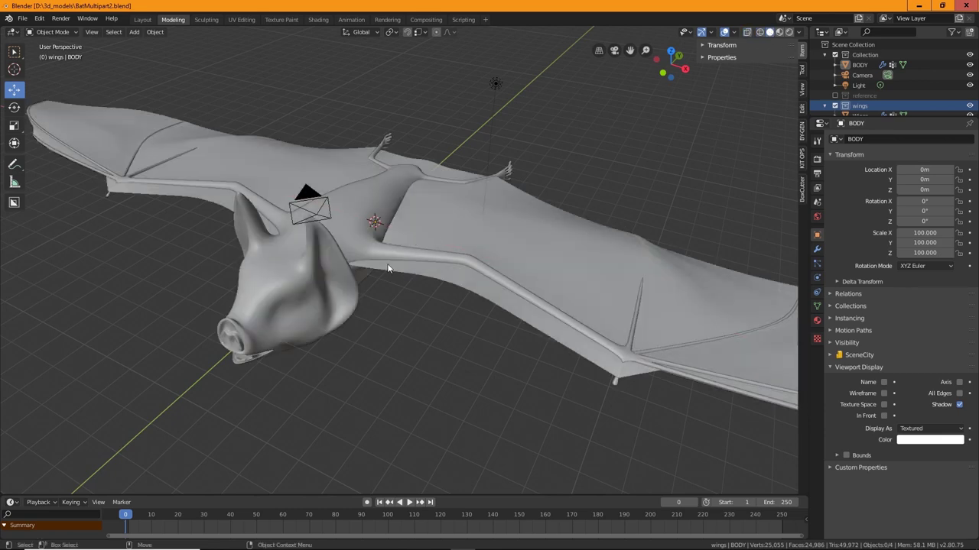
pyautogui.moveTo(464, 325); pyautogui.dragTo(262, 226, button='middle')
pyautogui.moveTo(260, 367)
pyautogui.mouseDown(button='middle')
pyautogui.moveTo(252, 376)
pyautogui.moveTo(269, 349)
pyautogui.moveTo(267, 360)
pyautogui.mouseUp(button='middle')
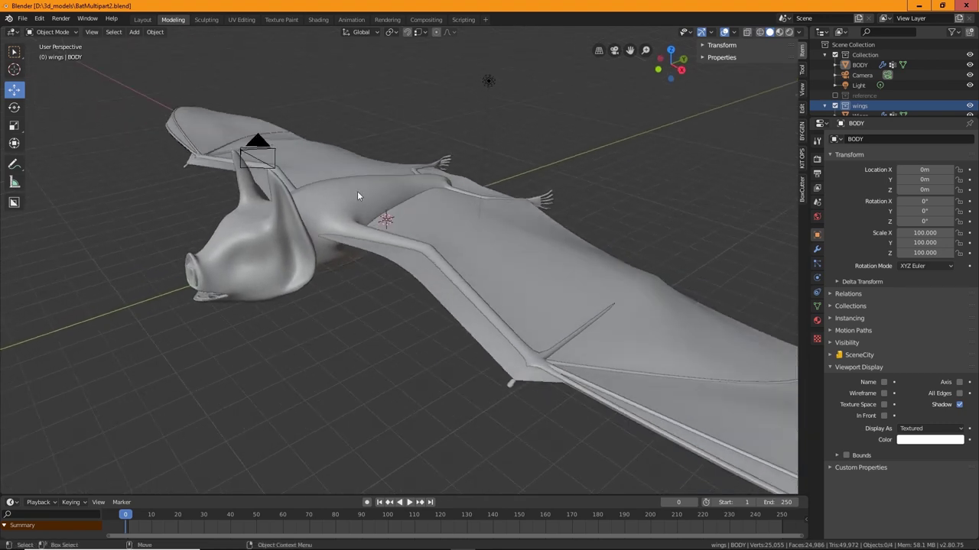
pyautogui.moveTo(419, 327); pyautogui.dragTo(503, 385, button='middle')
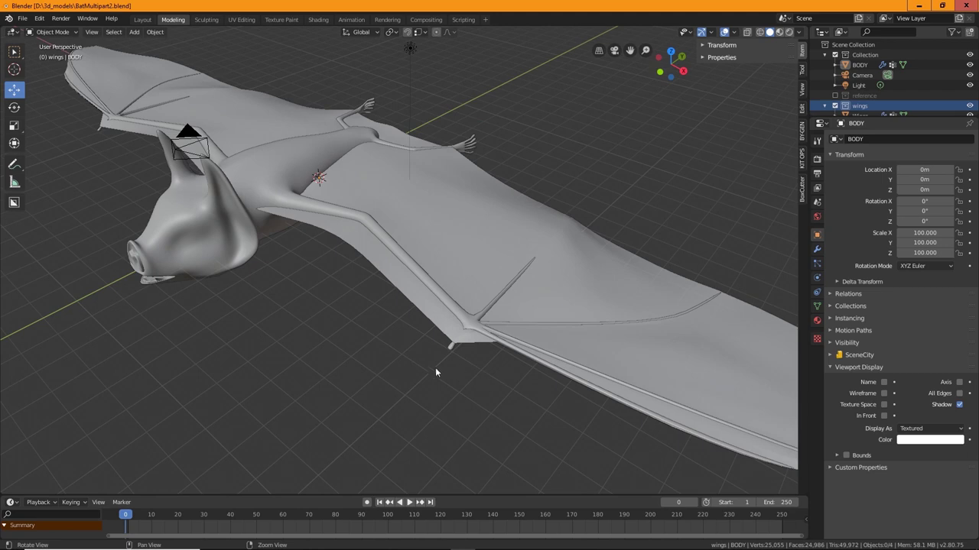
pyautogui.moveTo(435, 373); pyautogui.dragTo(482, 359, button='middle')
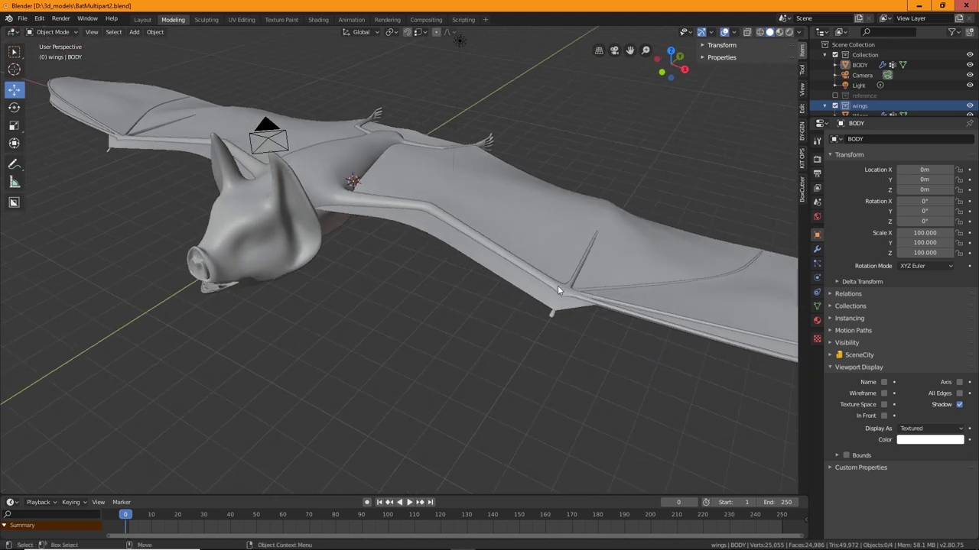
pyautogui.moveTo(558, 288); pyautogui.dragTo(454, 331, button='middle')
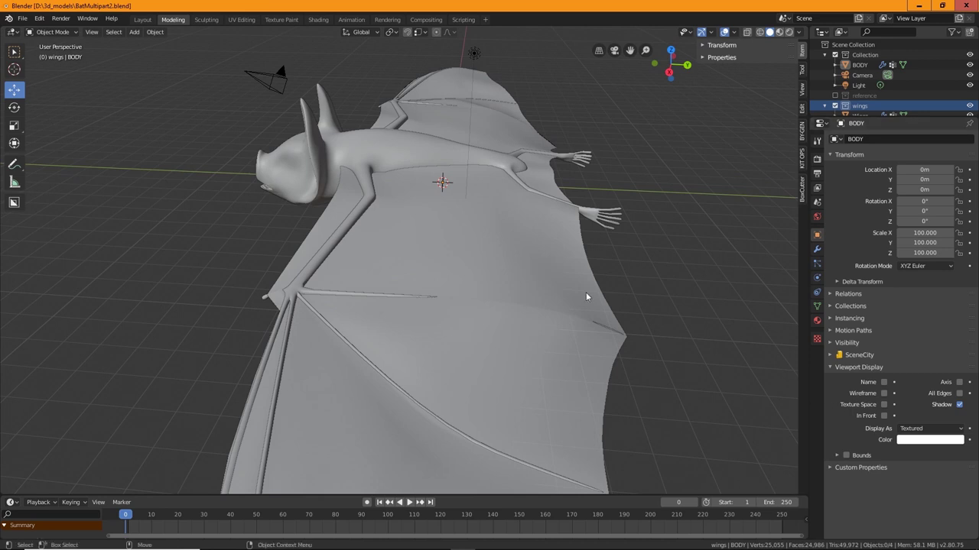
# Set the BODY object's Subdivision modifier to Simple so the finger bones follow the wing membrane.
pyautogui.click(420, 223)
pyautogui.click(338, 293)
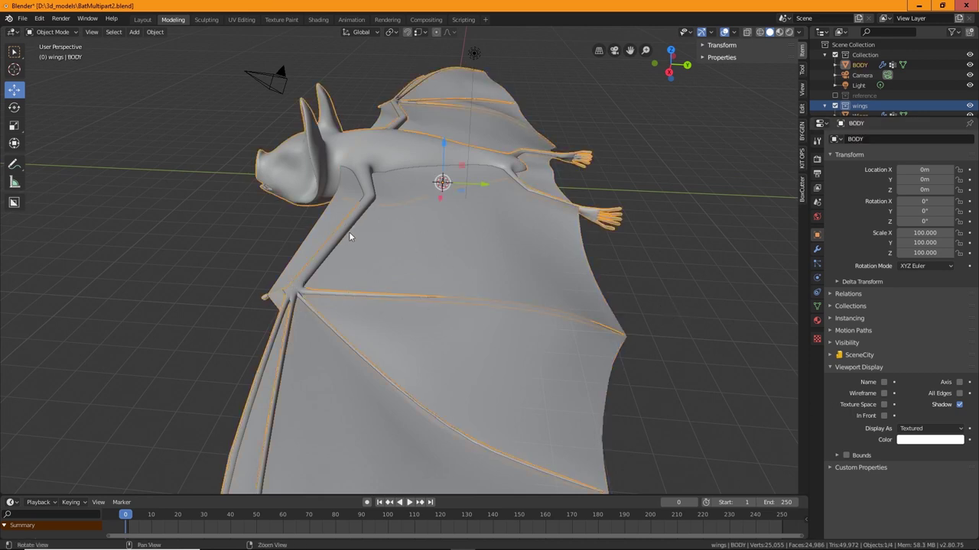
pyautogui.click(817, 249)
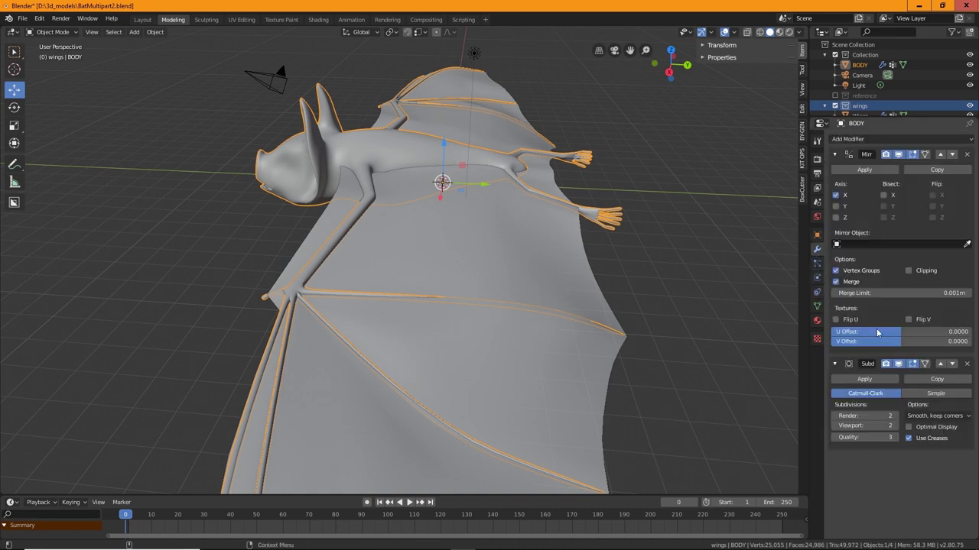
pyautogui.click(682, 343)
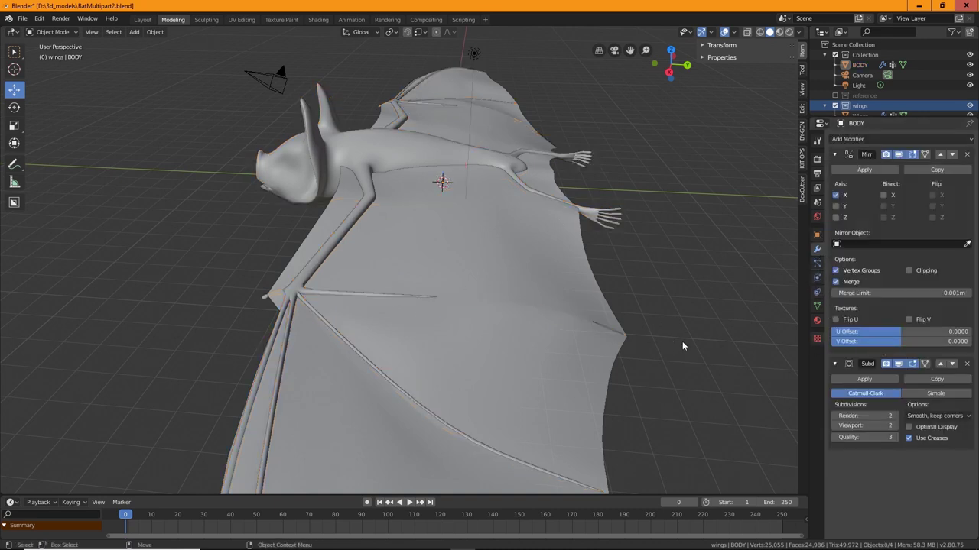
pyautogui.moveTo(484, 313); pyautogui.dragTo(430, 324, button='middle')
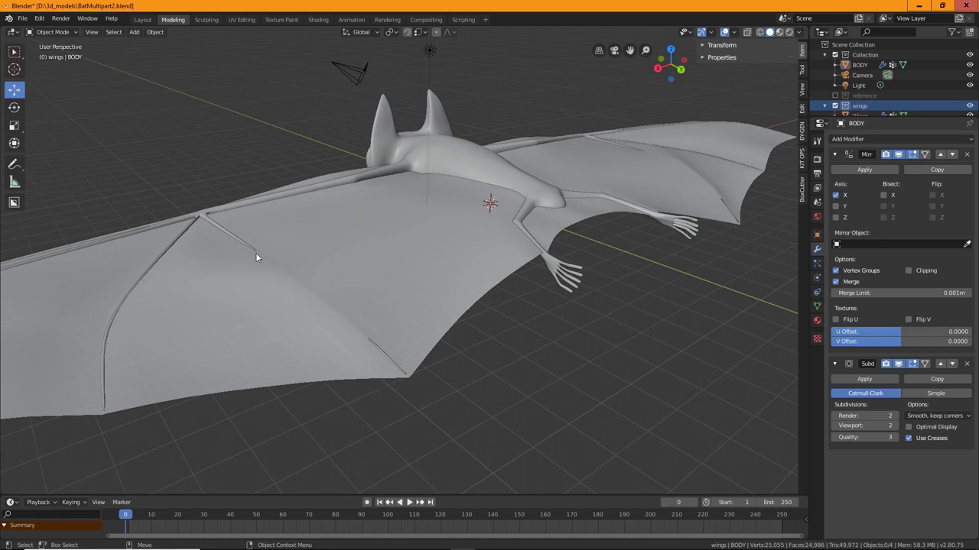
pyautogui.moveTo(256, 258); pyautogui.dragTo(390, 245, button='middle')
pyautogui.scroll(2, 391, 261)
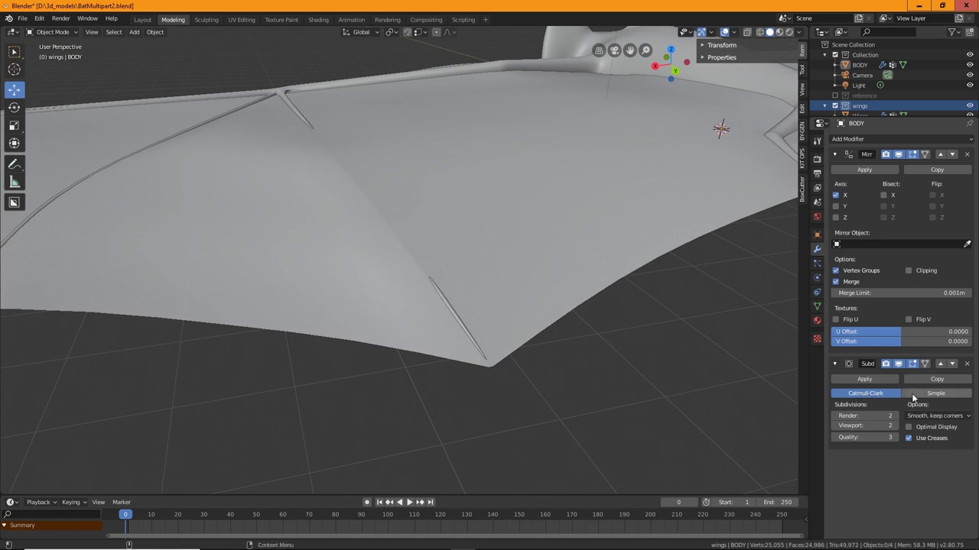
pyautogui.click(936, 392)
pyautogui.moveTo(518, 252); pyautogui.dragTo(390, 208, button='middle')
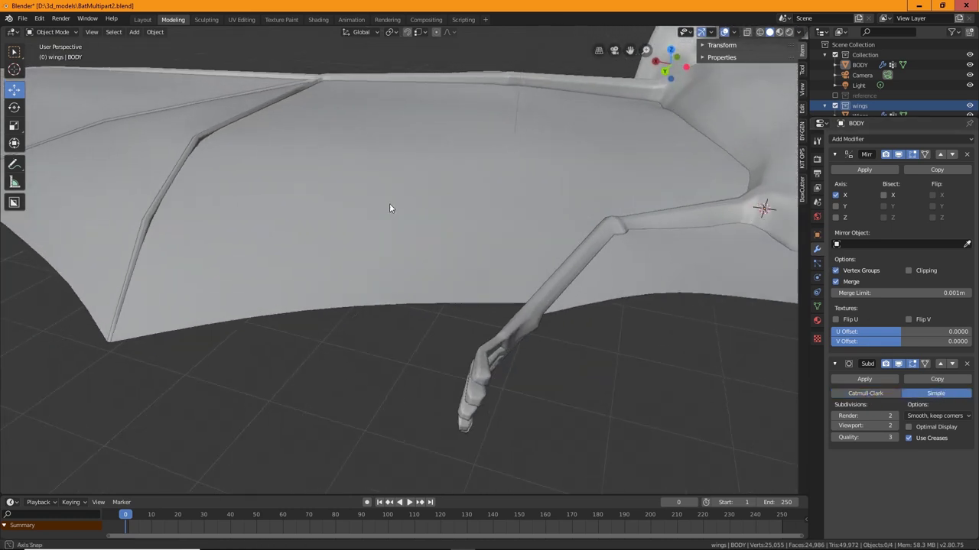
# Select the Wings object and inspect where its membrane meets the finger bones.
pyautogui.click(332, 173)
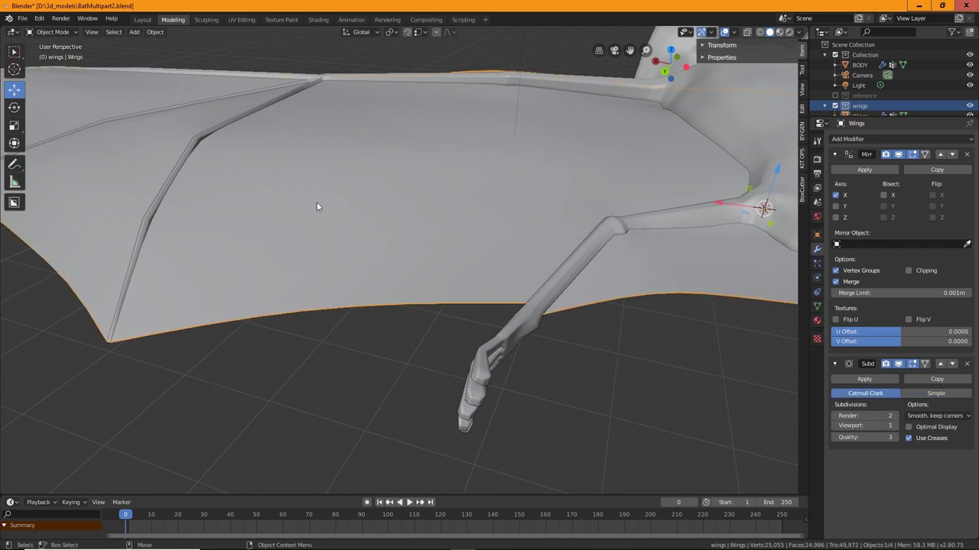
pyautogui.moveTo(491, 215); pyautogui.dragTo(318, 166, button='middle')
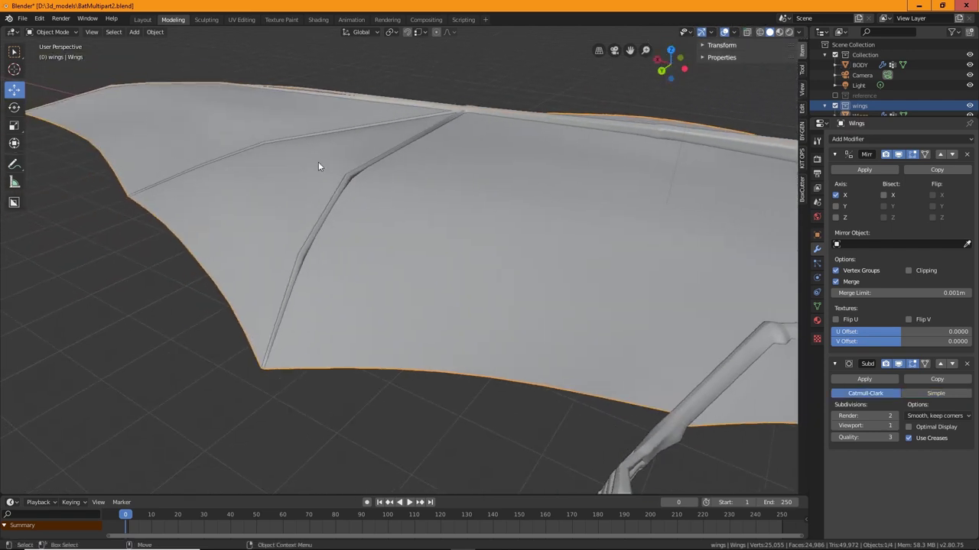
pyautogui.moveTo(538, 275); pyautogui.dragTo(489, 229, button='middle')
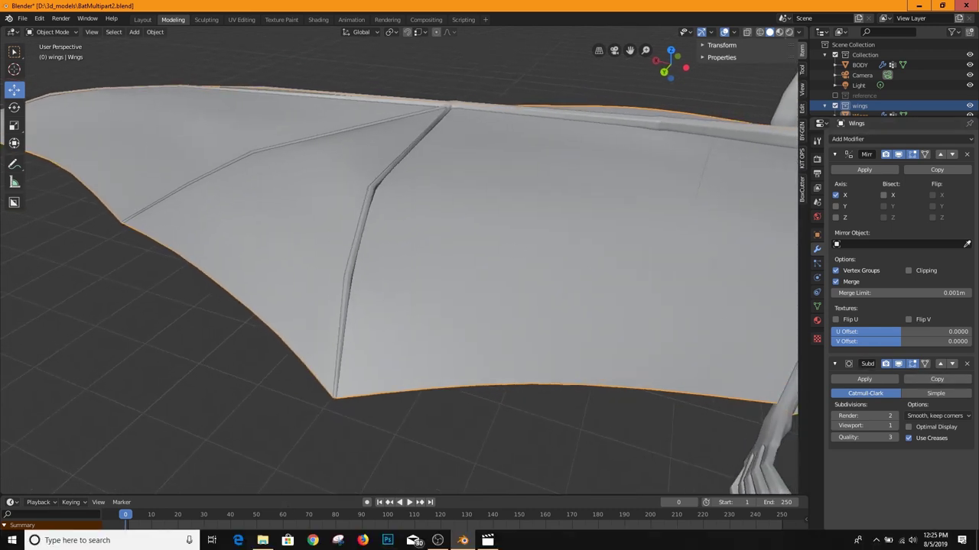
pyautogui.moveTo(324, 308); pyautogui.dragTo(448, 345, button='middle')
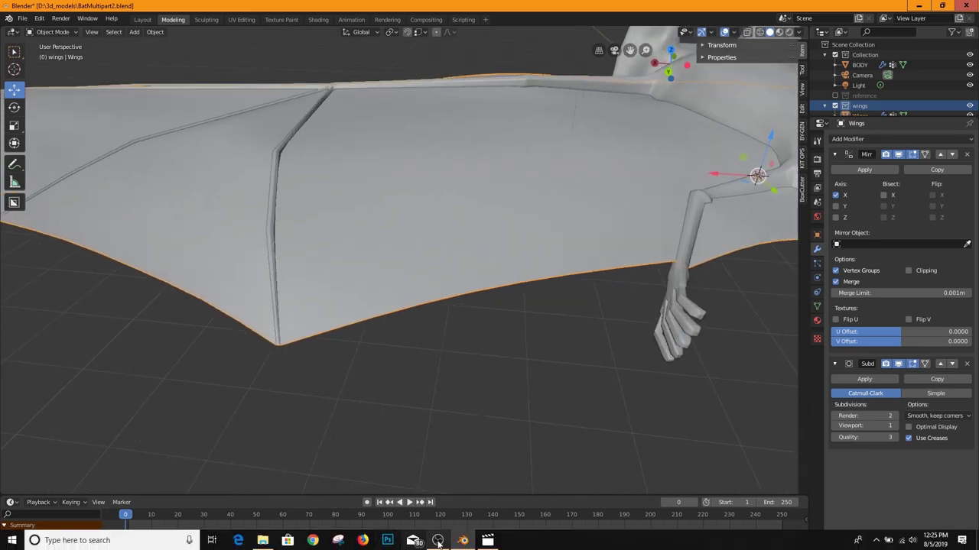
# Switch to the video player, play the Batfly animation, pause it and return to Blender.
pyautogui.moveTo(442, 544)
pyautogui.click(437, 488)
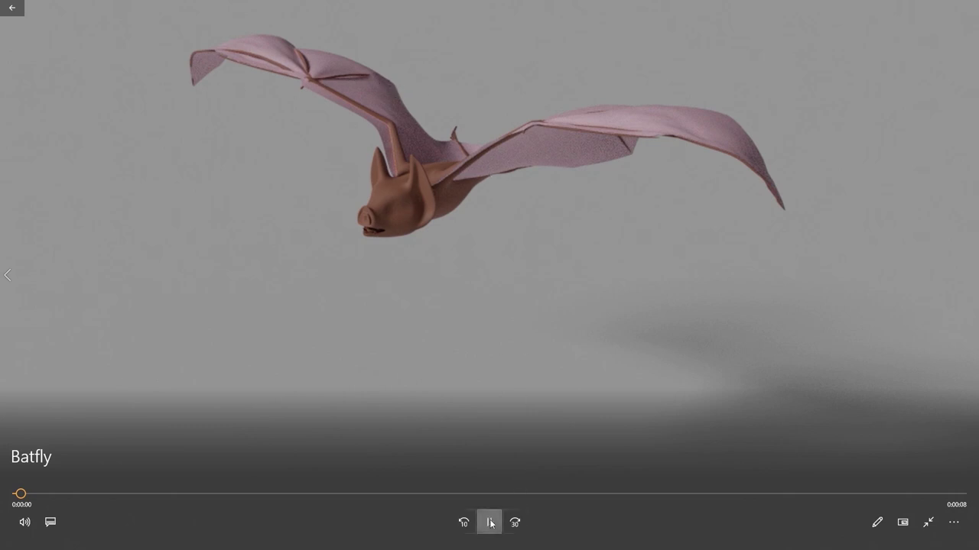
pyautogui.click(490, 522)
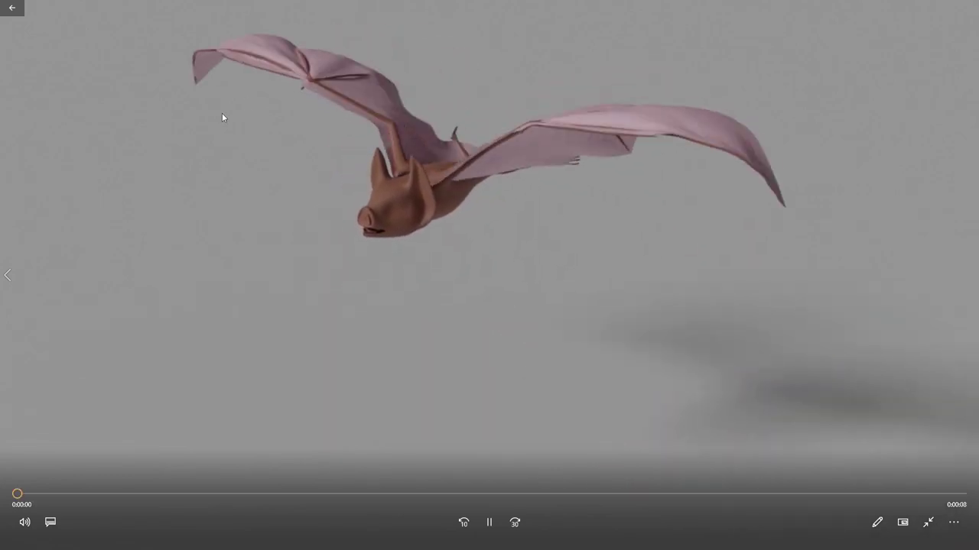
pyautogui.click(490, 522)
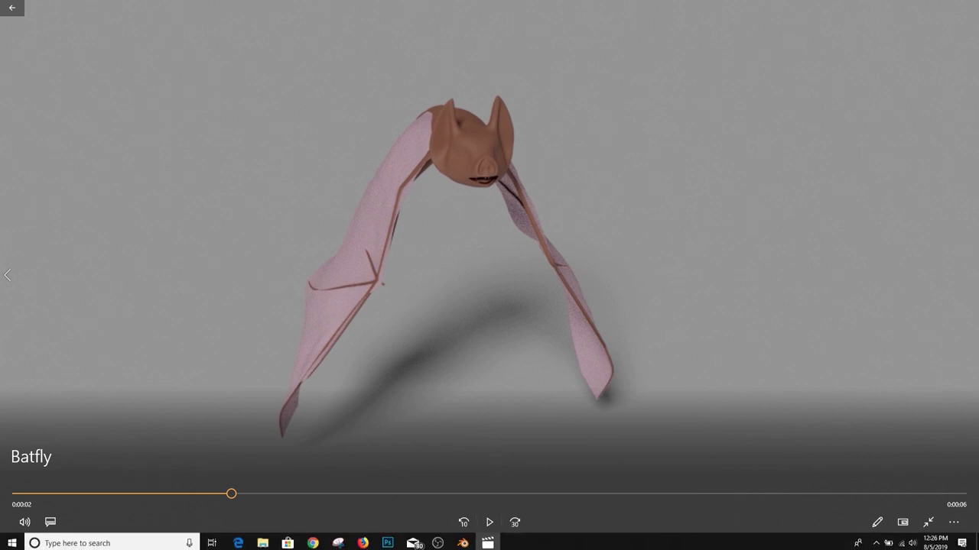
pyautogui.click(463, 541)
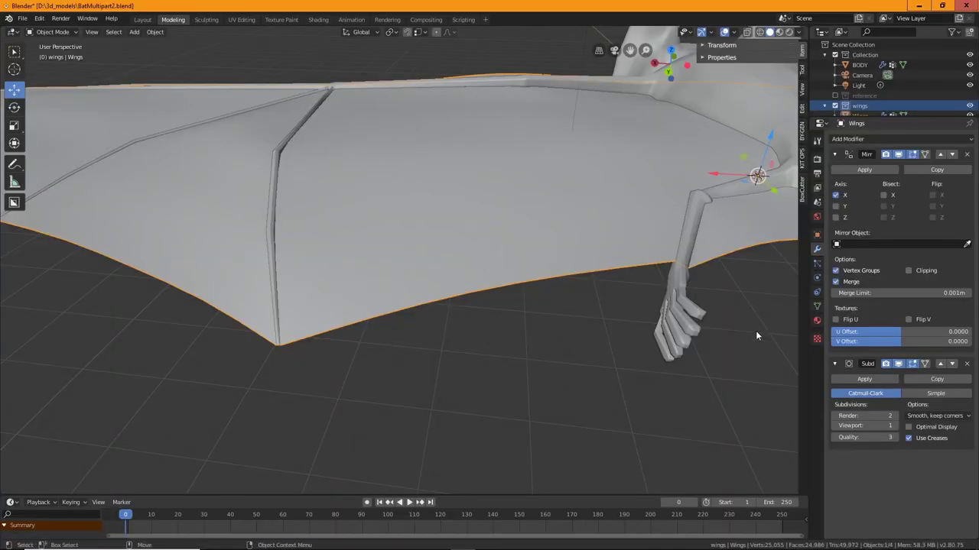
# Set the Wings object's Subdivision modifier to Simple.
pyautogui.moveTo(756, 335); pyautogui.dragTo(692, 375, button='middle')
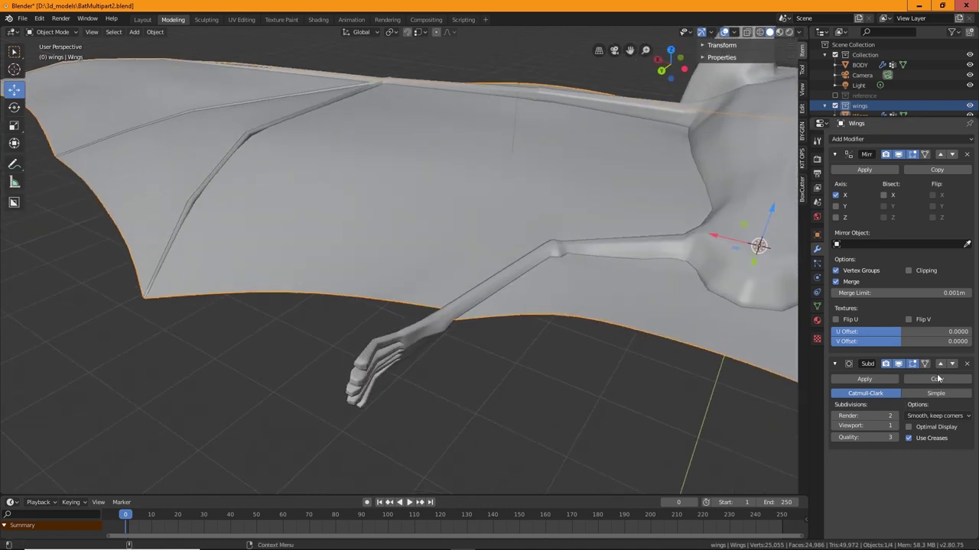
pyautogui.click(936, 393)
pyautogui.moveTo(480, 320); pyautogui.dragTo(313, 341, button='middle')
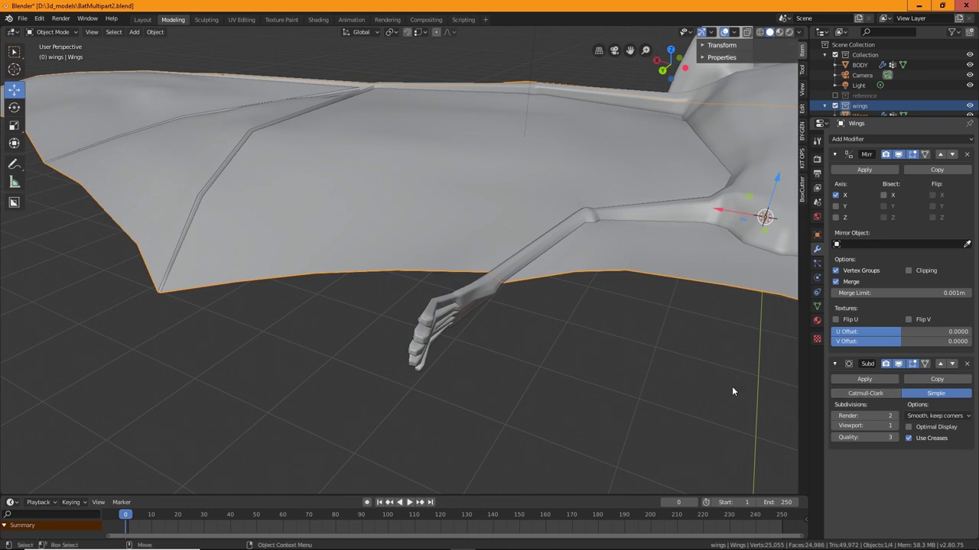
# Show the model in wireframe and raise the Wings' viewport subdivision level to 2.
pyautogui.click(760, 31)
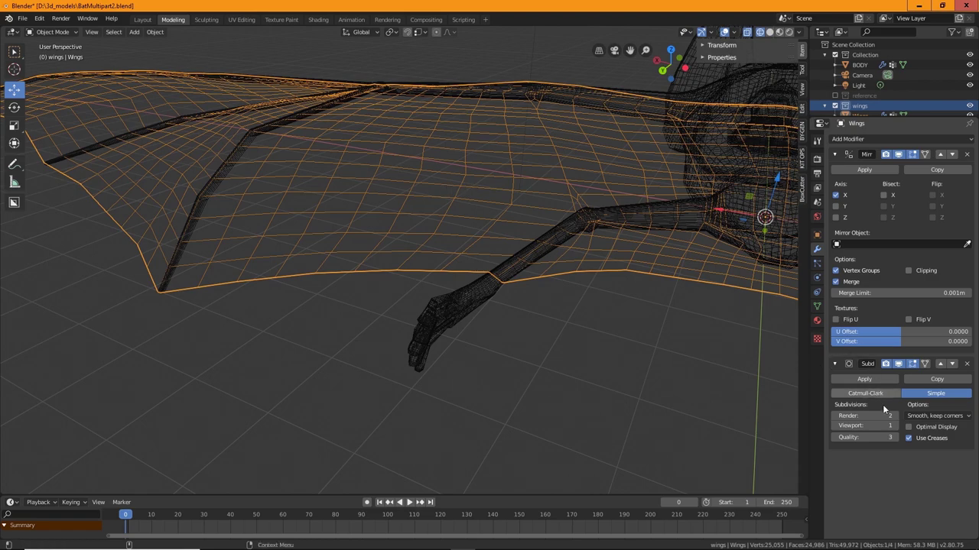
pyautogui.click(894, 426)
pyautogui.click(895, 426)
pyautogui.scroll(6, 299, 370)
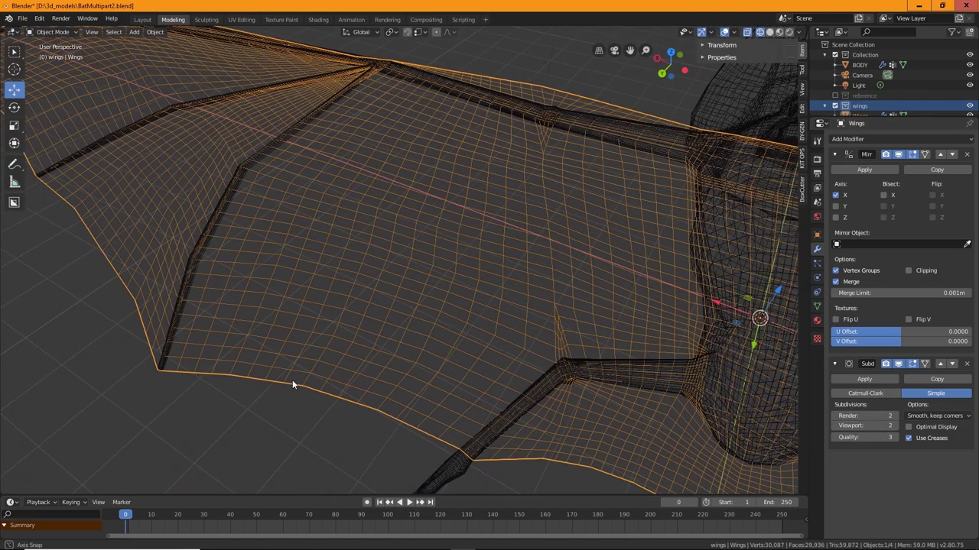
# Examine the wing membrane along the finger bones in solid shading and again in wireframe display.
pyautogui.click(769, 32)
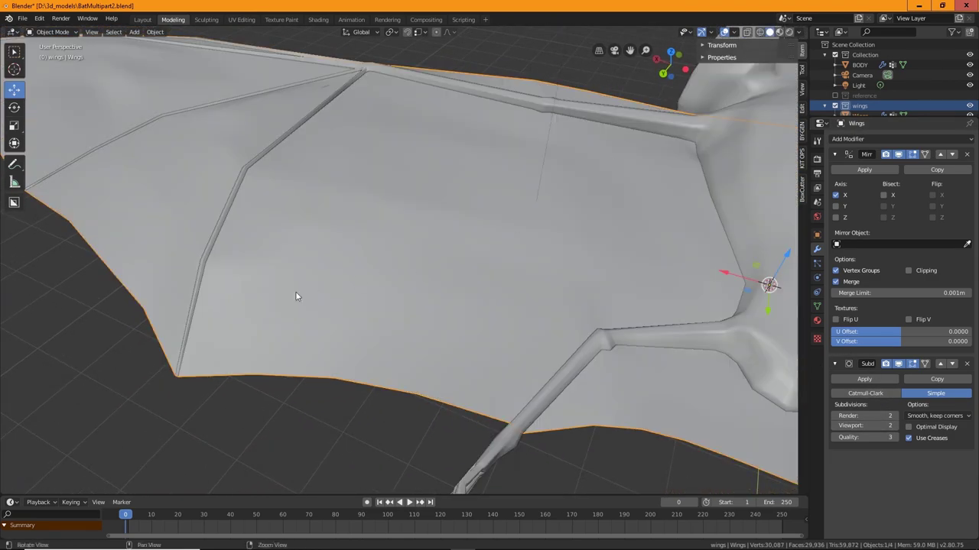
pyautogui.moveTo(295, 291)
pyautogui.mouseDown(button='middle')
pyautogui.moveTo(272, 285)
pyautogui.moveTo(322, 271)
pyautogui.moveTo(435, 299)
pyautogui.moveTo(493, 299)
pyautogui.moveTo(542, 328)
pyautogui.moveTo(612, 343)
pyautogui.mouseUp(button='middle')
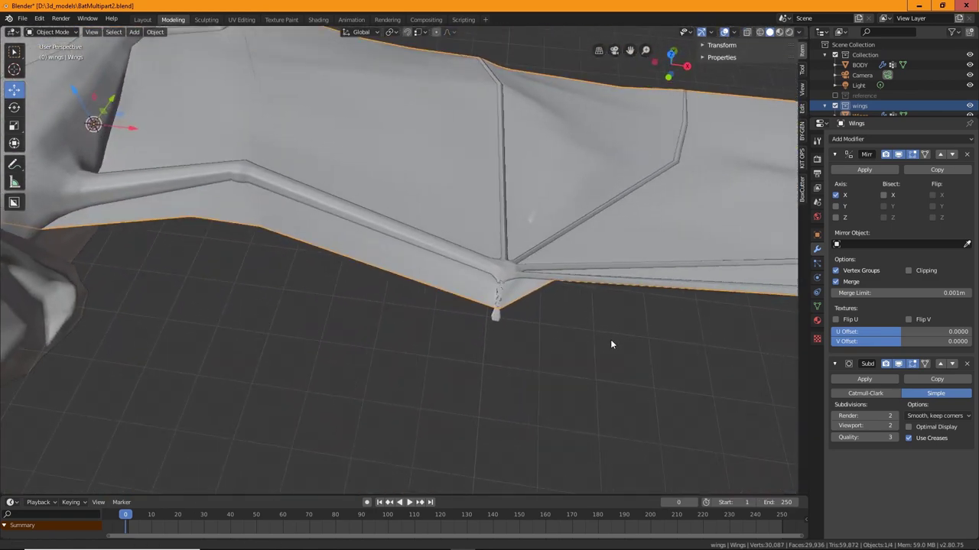
pyautogui.scroll(3, 411, 193)
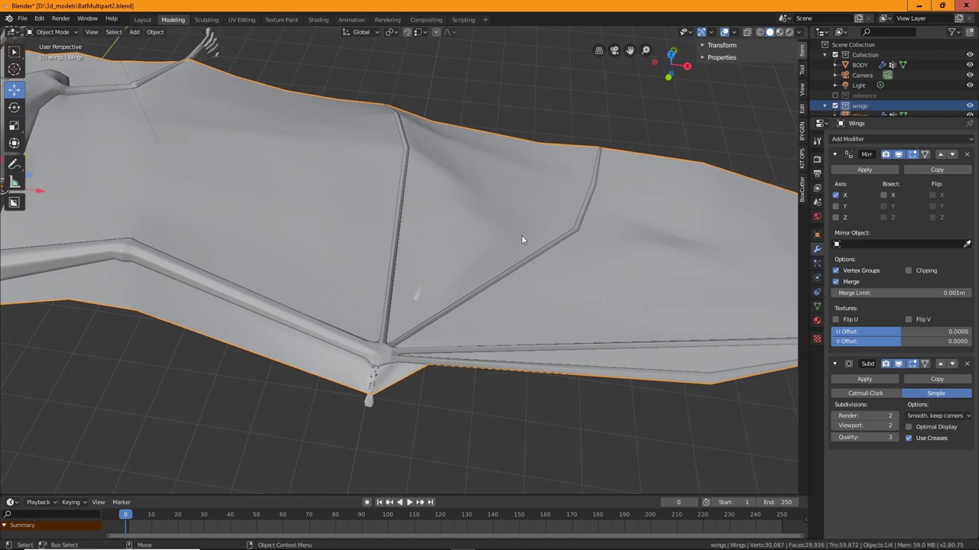
pyautogui.moveTo(522, 240); pyautogui.dragTo(463, 202, button='middle')
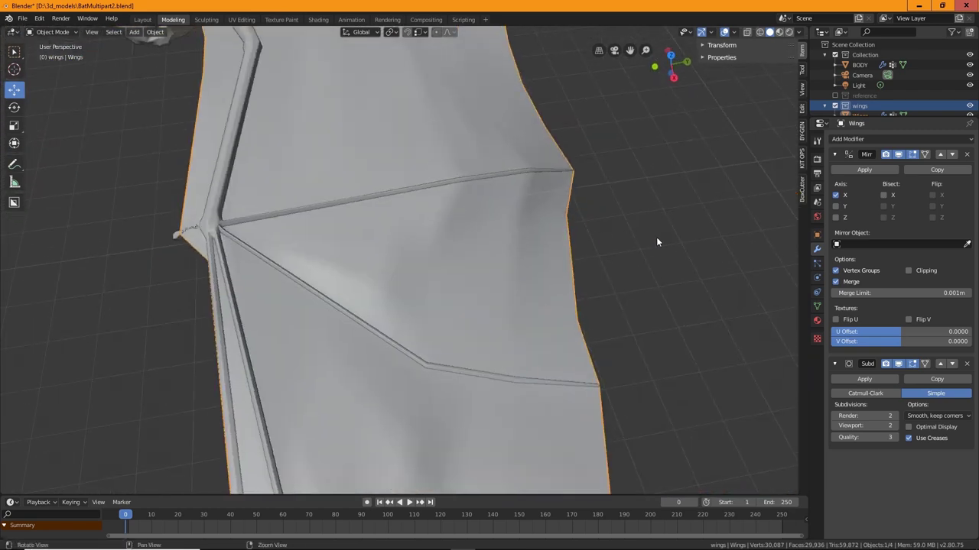
pyautogui.moveTo(656, 241); pyautogui.dragTo(489, 241, button='middle')
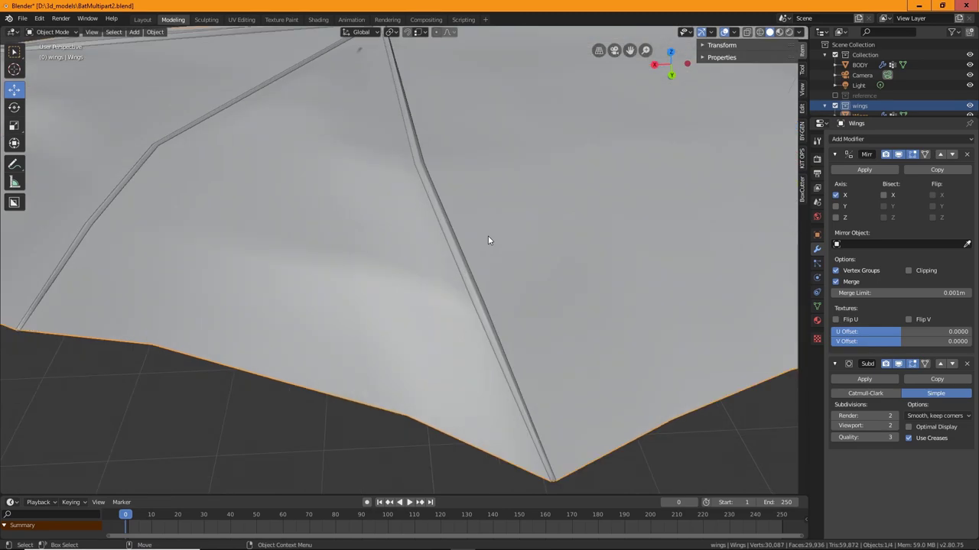
pyautogui.click(760, 31)
pyautogui.moveTo(512, 185)
pyautogui.mouseDown(button='middle')
pyautogui.moveTo(485, 148)
pyautogui.moveTo(482, 222)
pyautogui.mouseUp(button='middle')
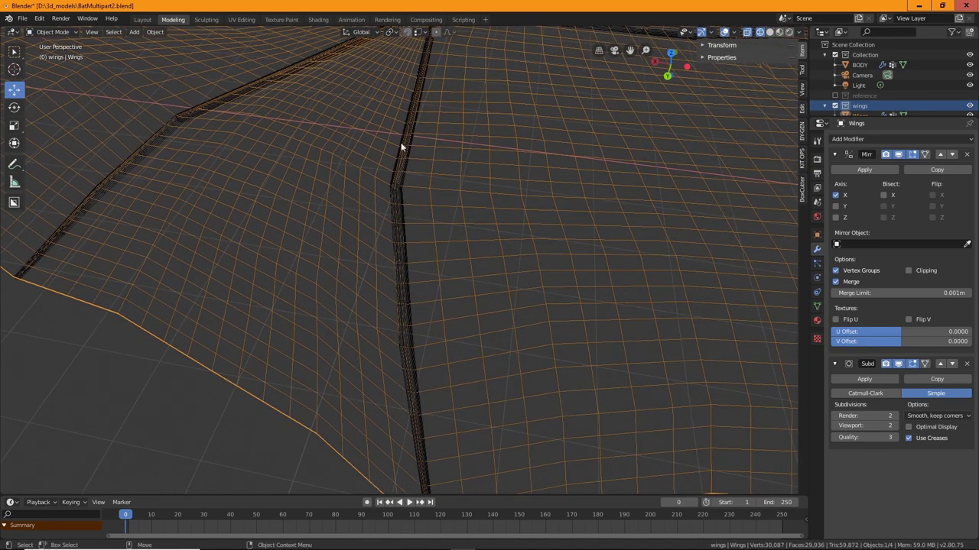
pyautogui.scroll(-4, 418, 135)
pyautogui.moveTo(428, 168); pyautogui.dragTo(395, 212, button='middle')
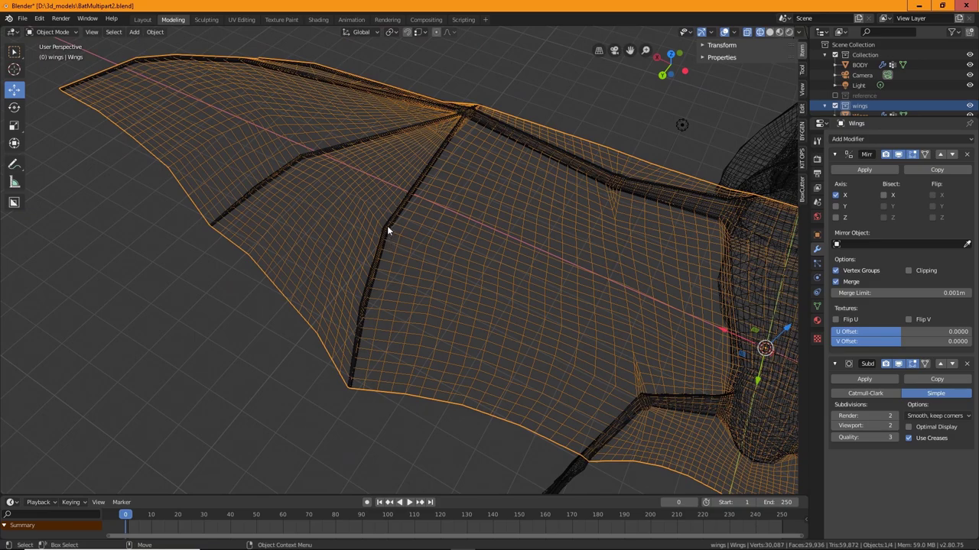
# Switch the viewport back to solid shading and remove the Subdivision modifier from both the Wings and BODY objects.
pyautogui.moveTo(410, 264)
pyautogui.mouseDown(button='middle')
pyautogui.moveTo(451, 258)
pyautogui.moveTo(451, 247)
pyautogui.moveTo(426, 253)
pyautogui.moveTo(561, 310)
pyautogui.moveTo(330, 336)
pyautogui.moveTo(350, 286)
pyautogui.mouseUp(button='middle')
pyautogui.scroll(-4, 560, 310)
pyautogui.hotkey('shift', 'z')
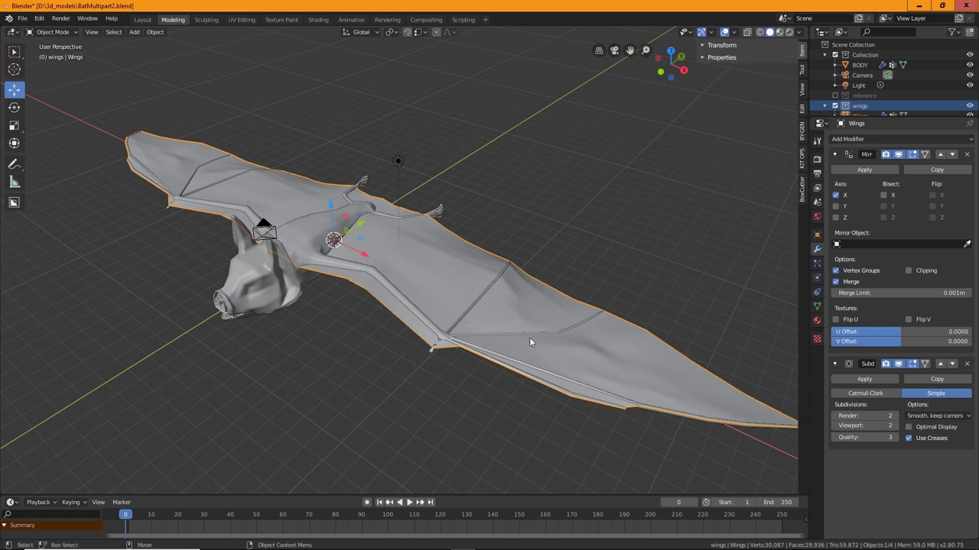
pyautogui.moveTo(426, 331); pyautogui.dragTo(384, 276, button='middle')
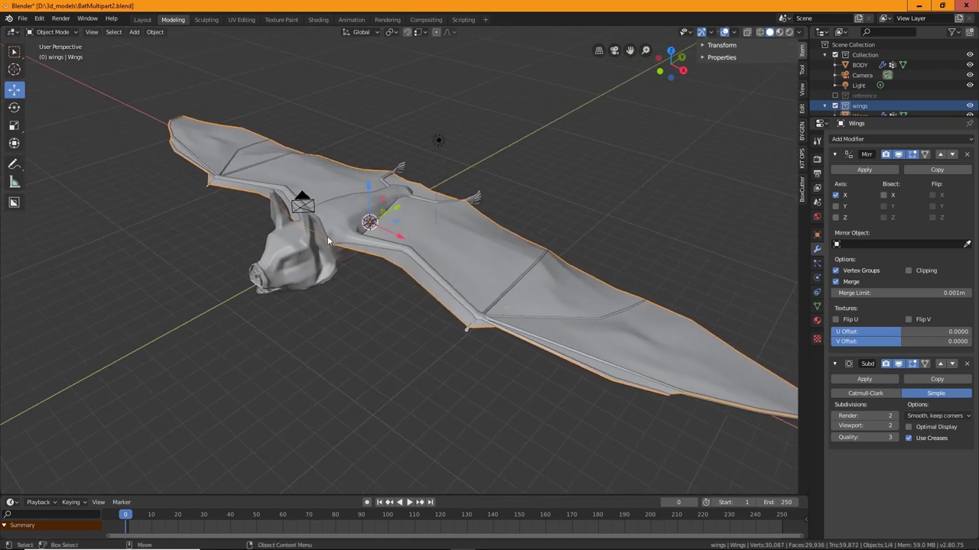
pyautogui.scroll(3, 362, 254)
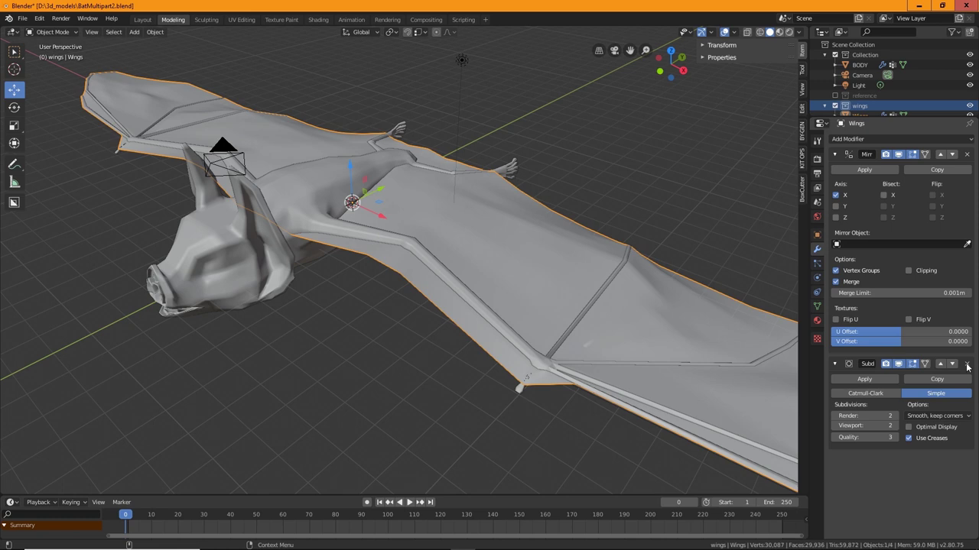
pyautogui.click(967, 364)
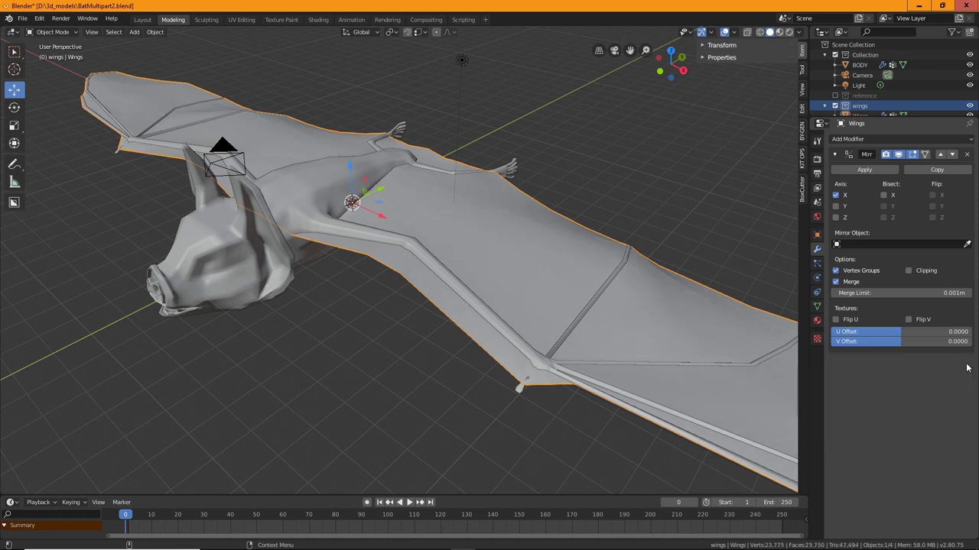
pyautogui.click(526, 346)
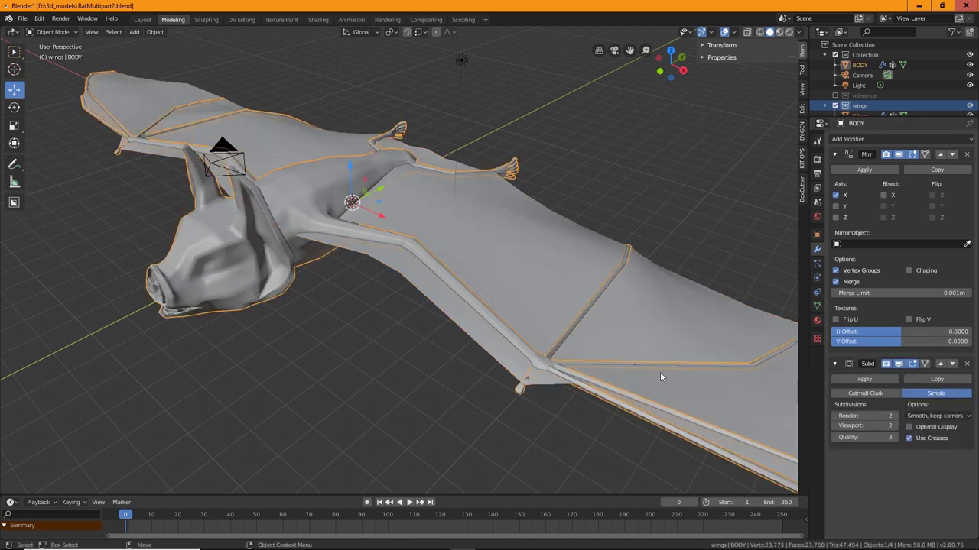
pyautogui.click(967, 365)
# Join the wings mesh into the BODY object so the bat is a single mesh.
pyautogui.moveTo(451, 336); pyautogui.dragTo(472, 327, button='middle')
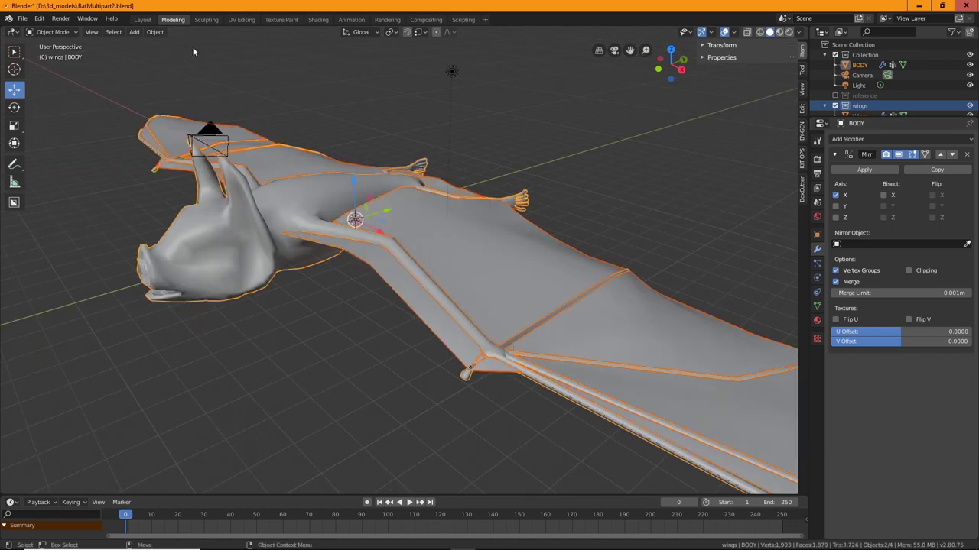
pyautogui.click(156, 32)
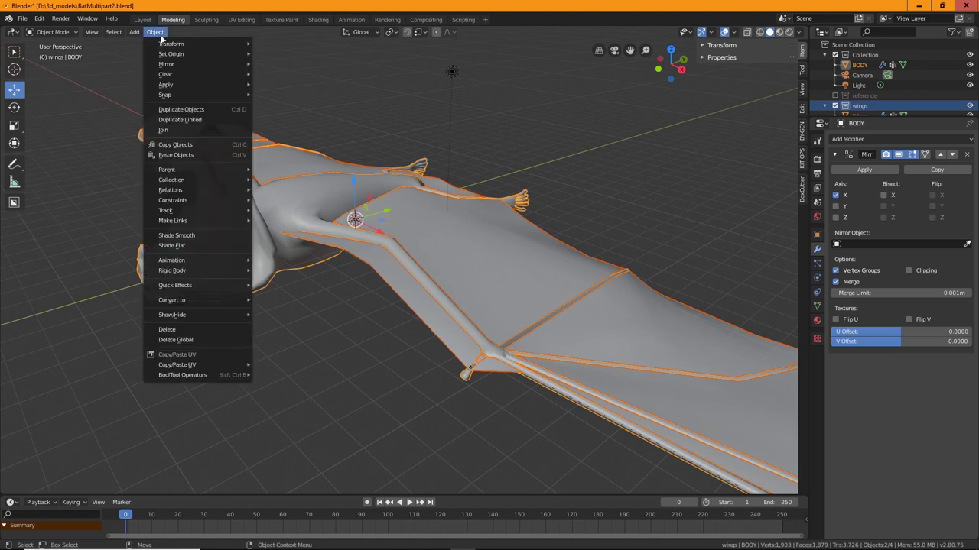
pyautogui.click(191, 131)
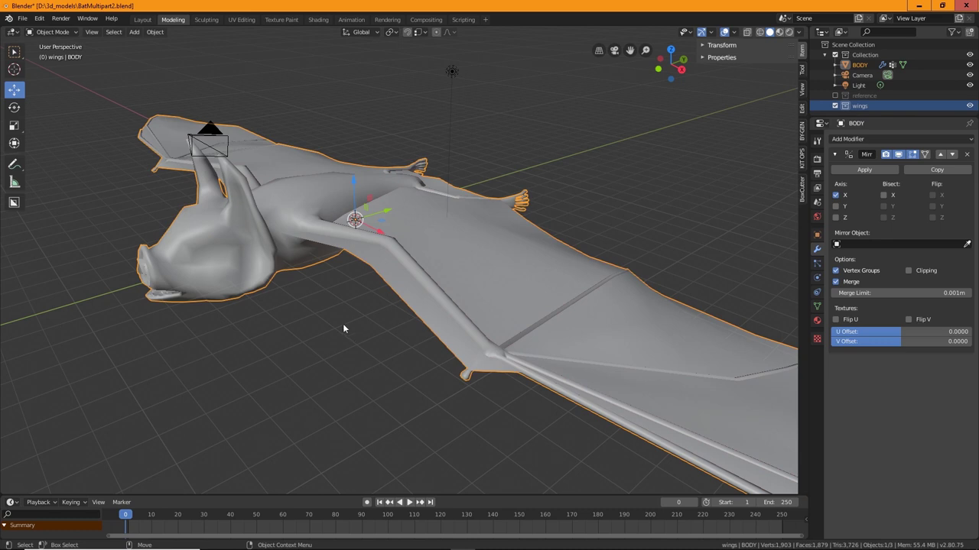
# Set the BODY object's scale to 1 on the X, Y and Z axes.
pyautogui.moveTo(416, 184); pyautogui.dragTo(429, 191, button='middle')
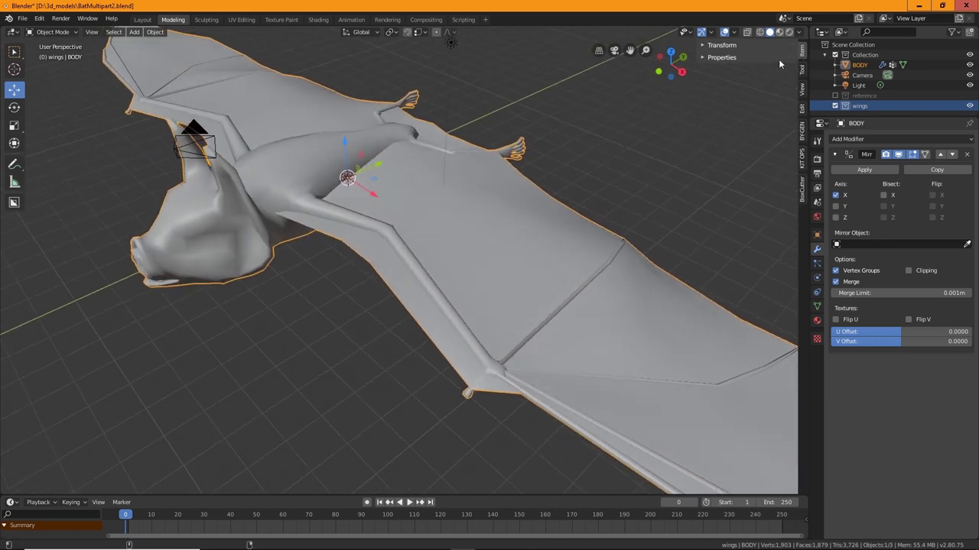
pyautogui.click(701, 46)
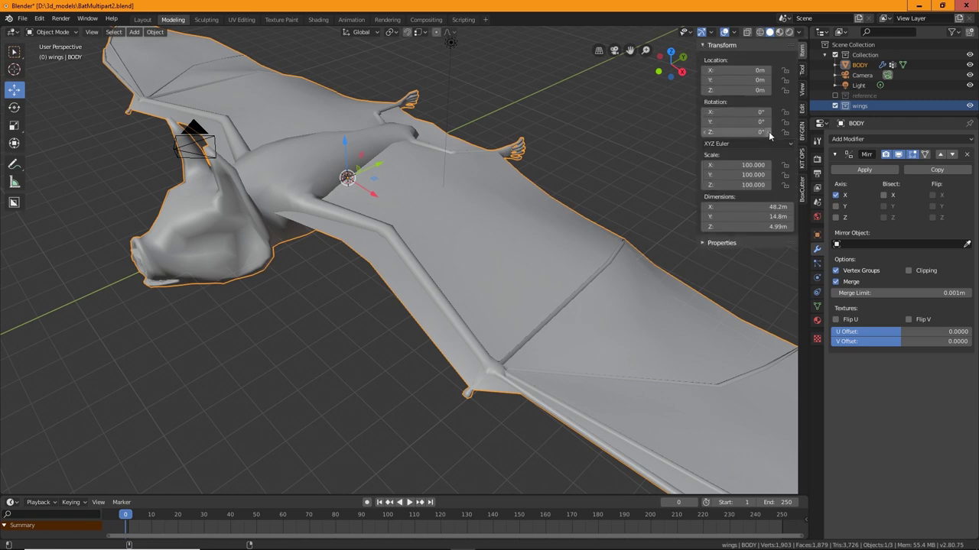
pyautogui.click(753, 164)
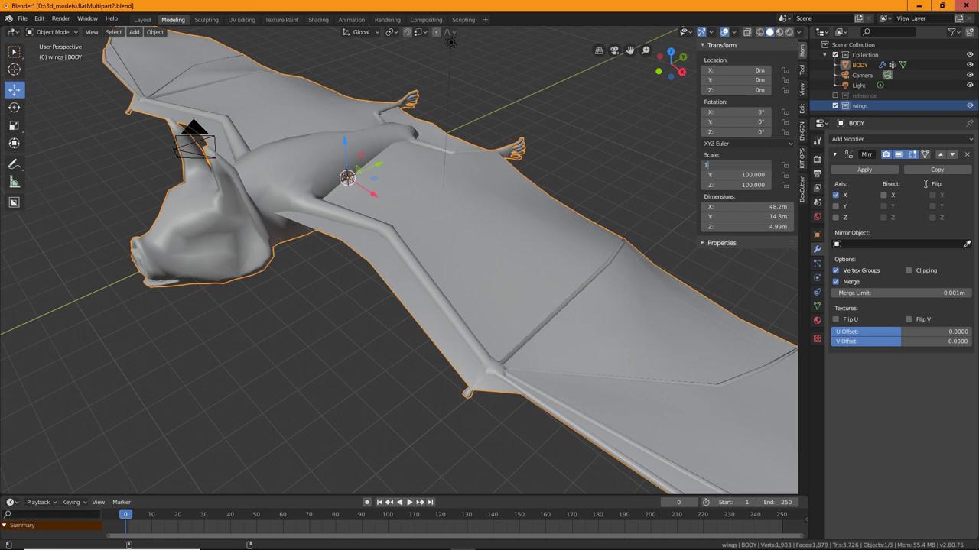
pyautogui.write('1')
pyautogui.press('Tab')
pyautogui.write('1')
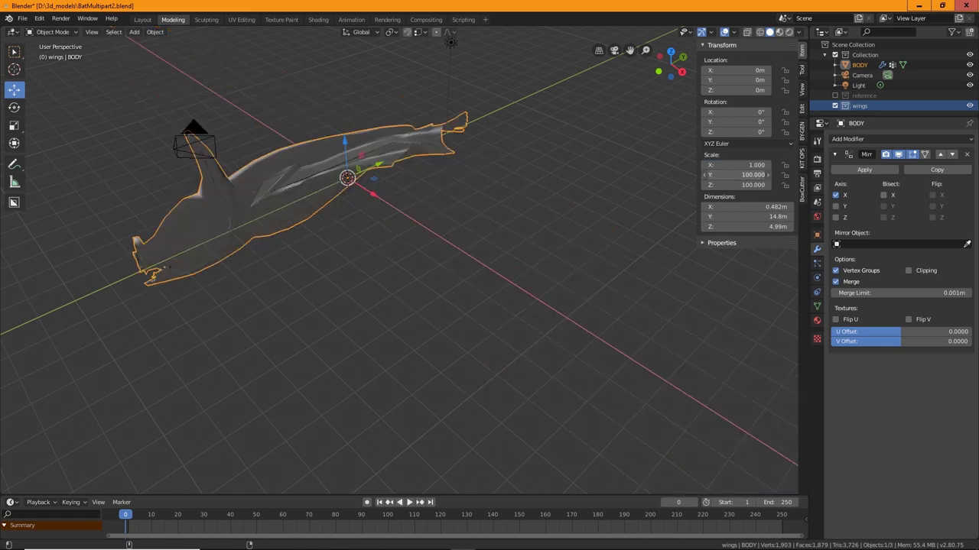
pyautogui.press('Tab')
pyautogui.click(753, 185)
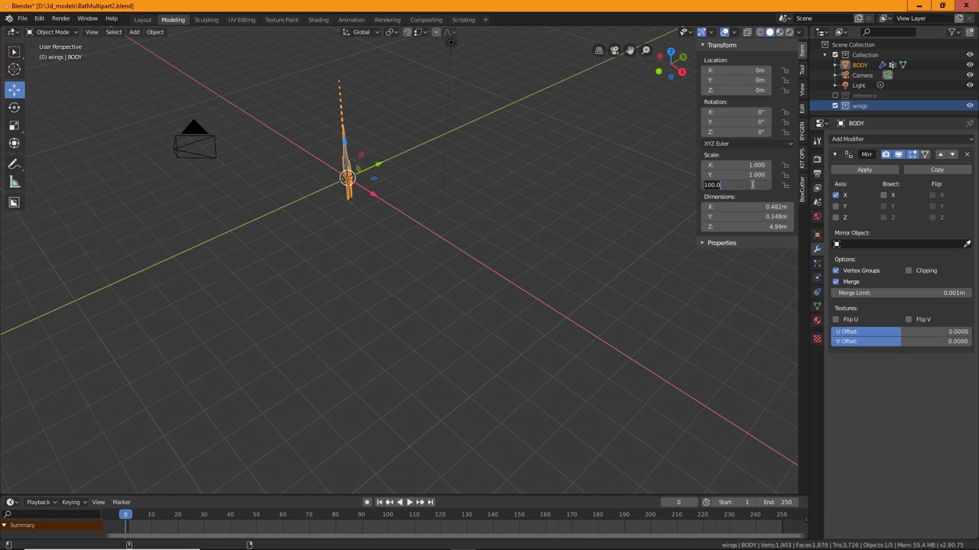
pyautogui.press('Return')
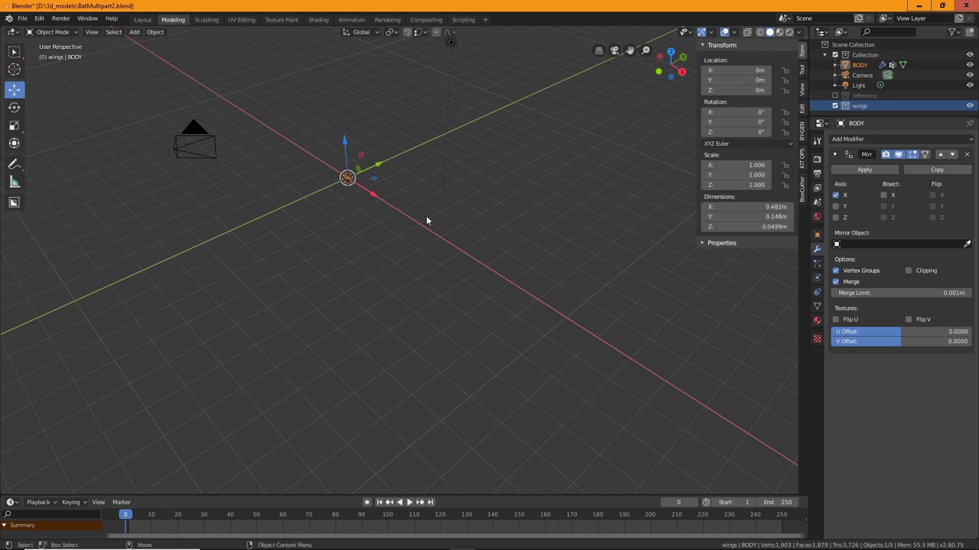
# Examine the rescaled bat from several angles and check its overall dimensions.
pyautogui.moveTo(426, 221); pyautogui.dragTo(578, 393, button='middle')
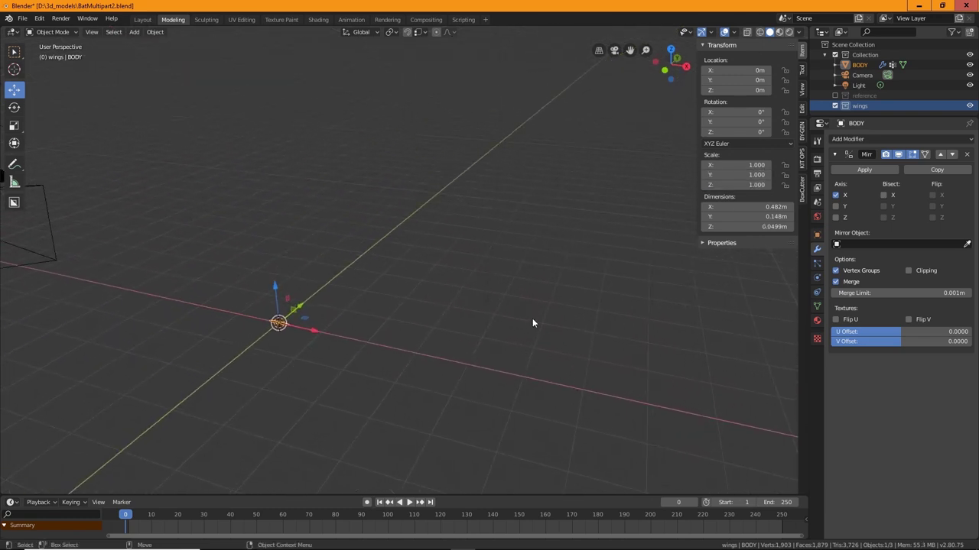
pyautogui.moveTo(505, 336); pyautogui.dragTo(558, 369, button='middle')
pyautogui.scroll(-5, 506, 324)
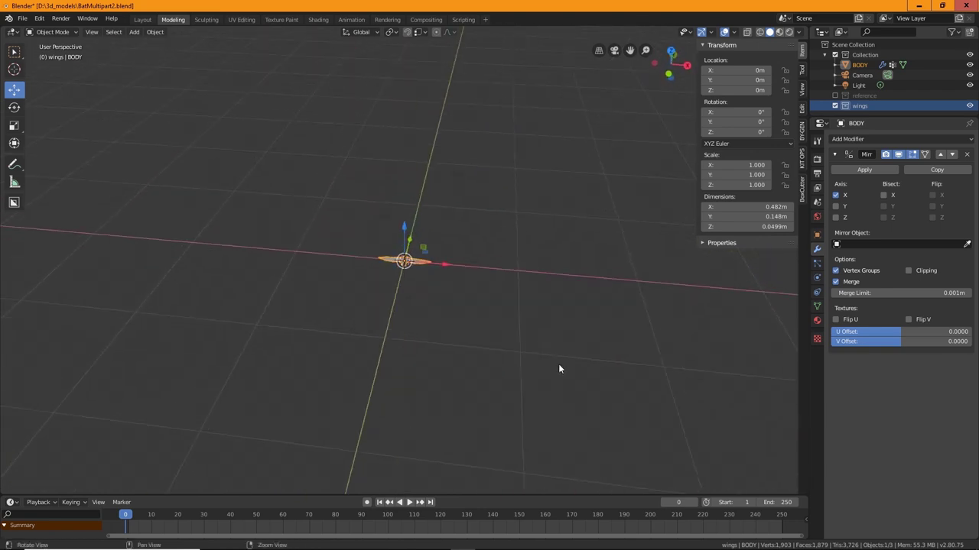
pyautogui.scroll(4, 405, 275)
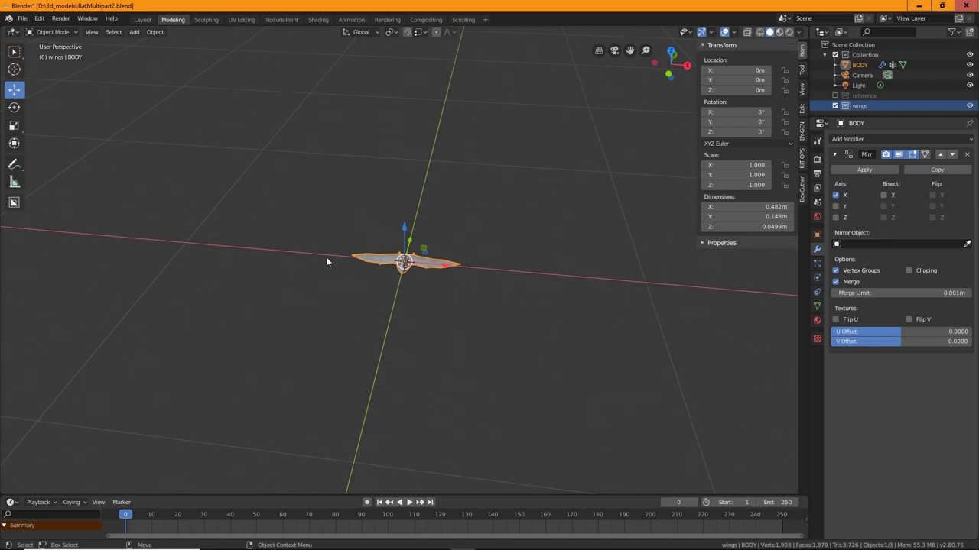
pyautogui.moveTo(457, 269); pyautogui.dragTo(436, 332, button='middle')
pyautogui.scroll(3, 436, 332)
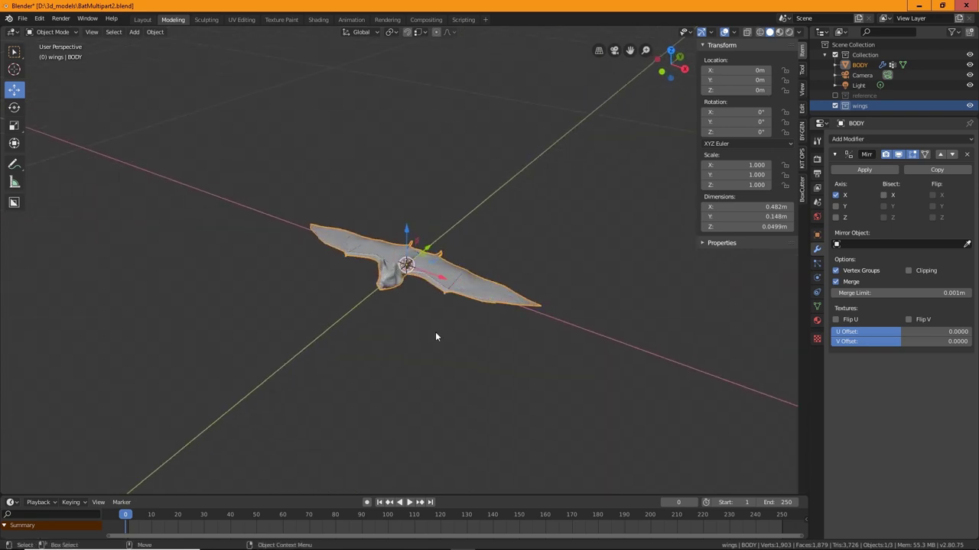
pyautogui.scroll(3, 513, 326)
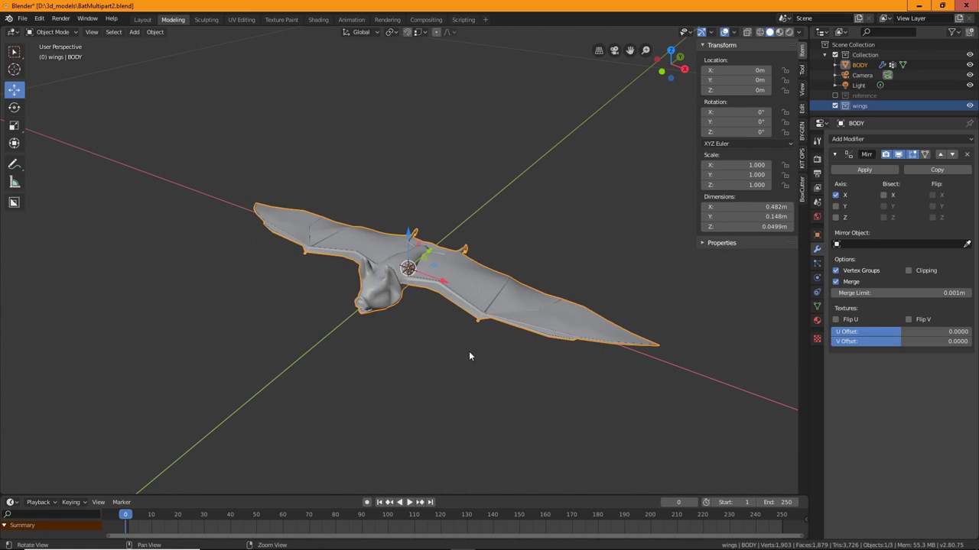
pyautogui.moveTo(470, 356); pyautogui.dragTo(459, 311, button='middle')
pyautogui.moveTo(419, 344); pyautogui.dragTo(512, 354, button='middle')
pyautogui.scroll(3, 408, 335)
pyautogui.scroll(-3, 474, 359)
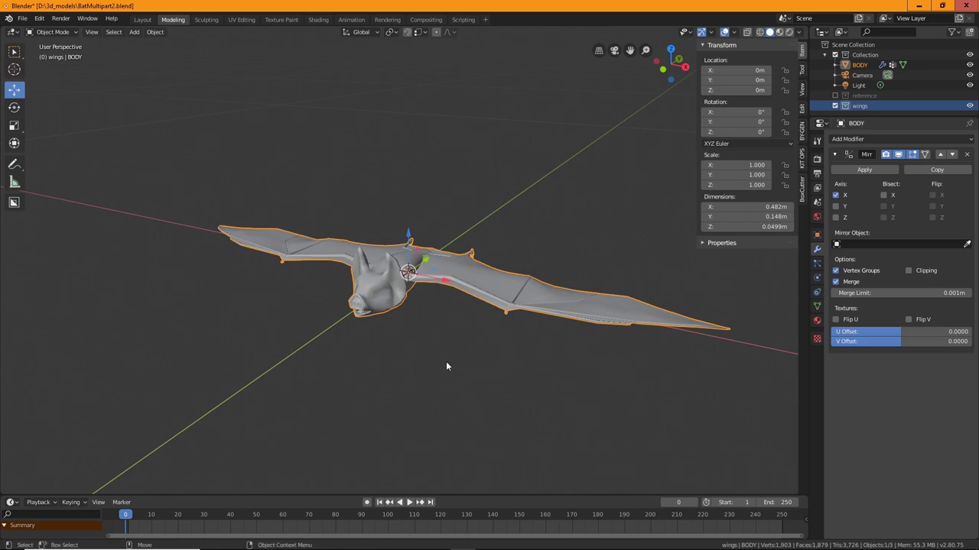
pyautogui.moveTo(447, 366); pyautogui.dragTo(482, 346, button='middle')
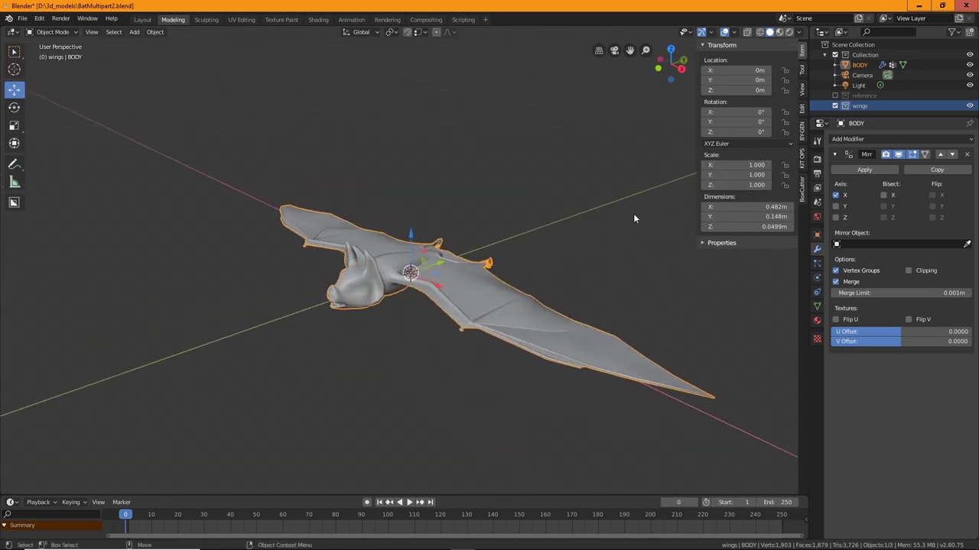
pyautogui.moveTo(633, 219); pyautogui.dragTo(740, 198, button='middle')
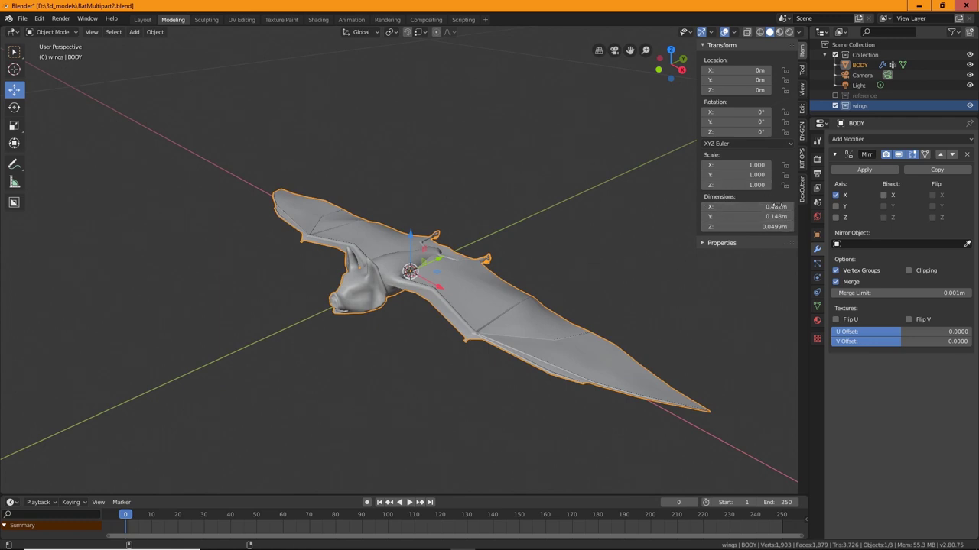
pyautogui.moveTo(586, 262); pyautogui.dragTo(539, 281, button='middle')
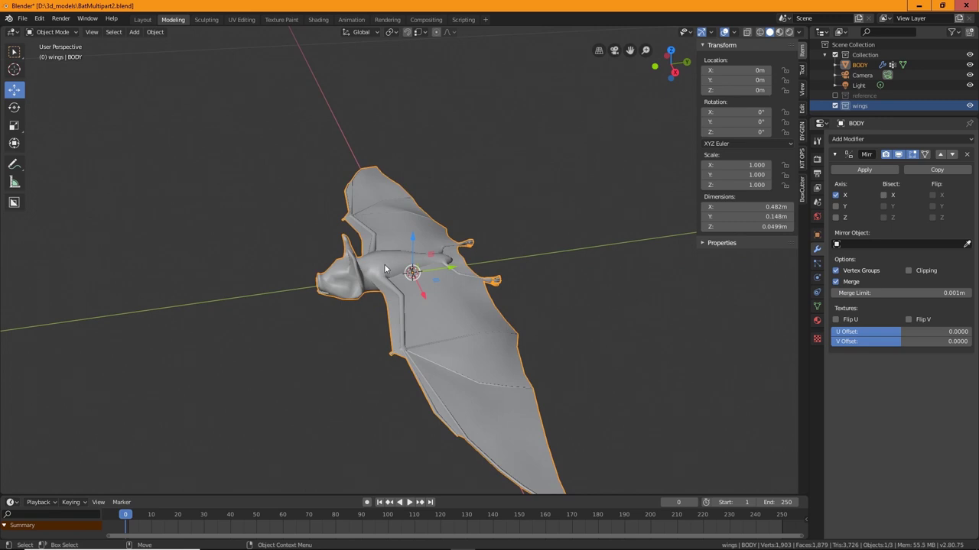
# Apply all transforms to the BODY object.
pyautogui.click(154, 32)
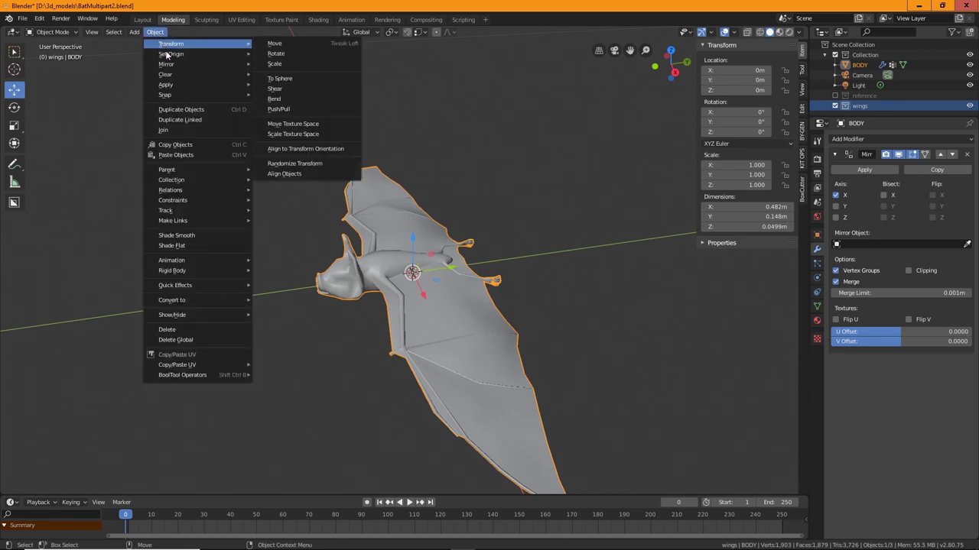
pyautogui.moveTo(170, 85)
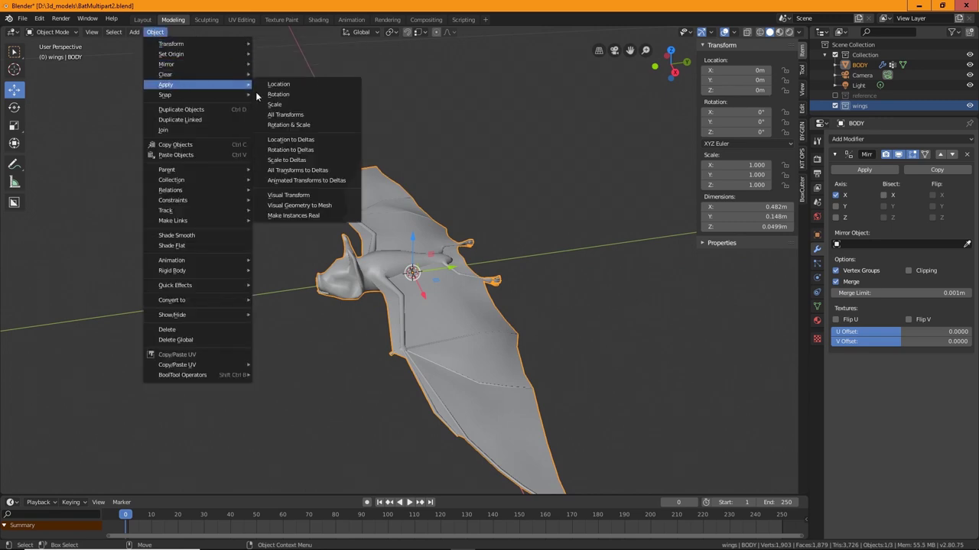
pyautogui.click(303, 116)
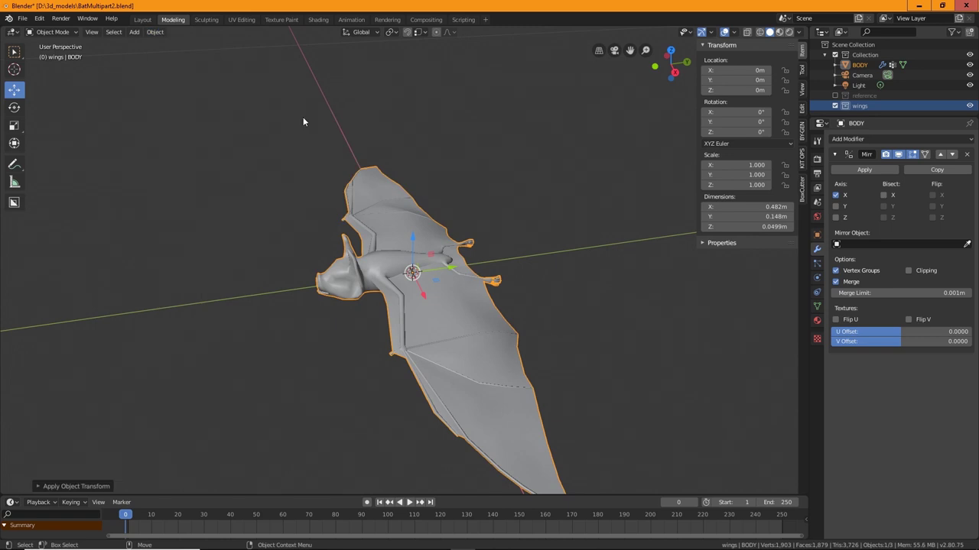
# Turn on the wireframe overlay in the BODY object's viewport display settings.
pyautogui.click(590, 315)
pyautogui.moveTo(590, 181); pyautogui.dragTo(489, 298, button='middle')
pyautogui.click(483, 345)
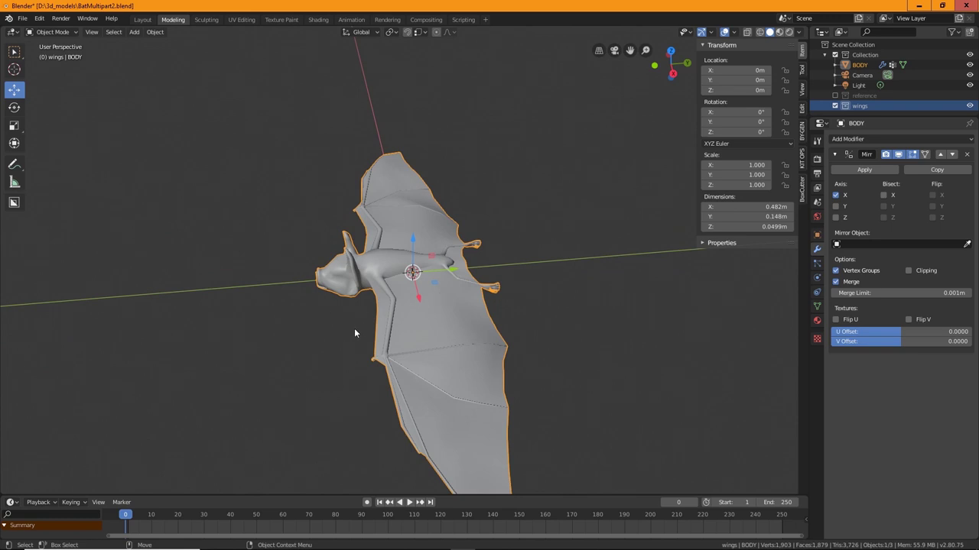
pyautogui.scroll(3, 443, 332)
pyautogui.moveTo(444, 332); pyautogui.dragTo(331, 206, button='middle')
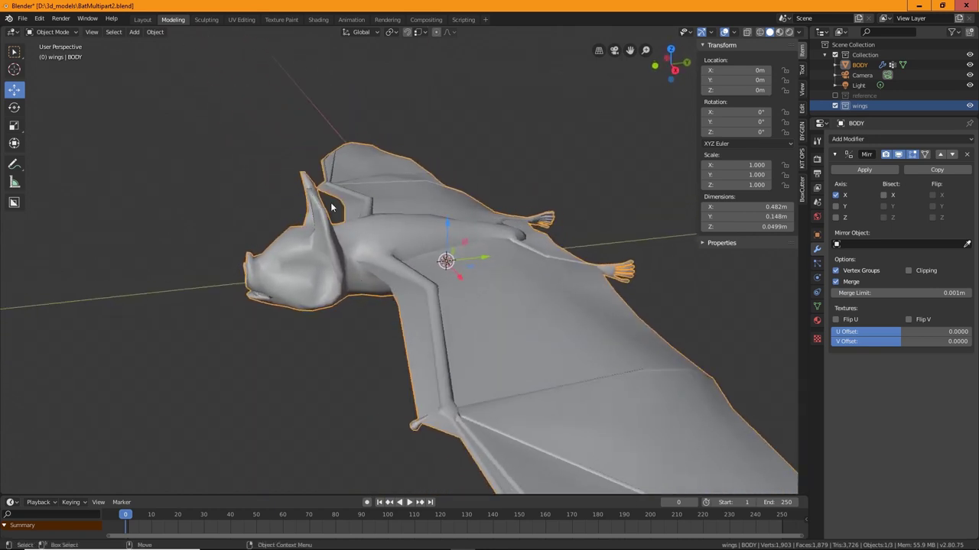
pyautogui.moveTo(334, 299); pyautogui.dragTo(406, 285, button='middle')
pyautogui.scroll(3, 390, 278)
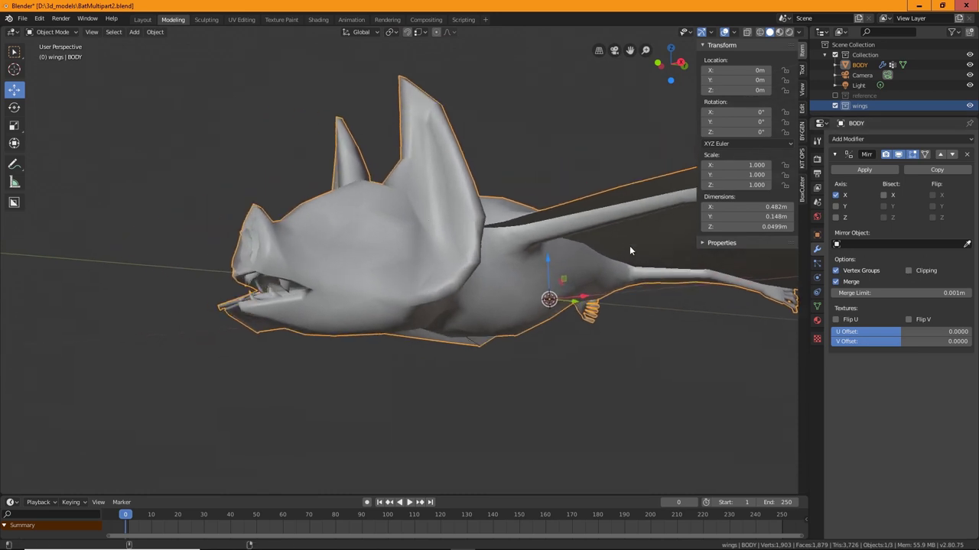
pyautogui.click(818, 237)
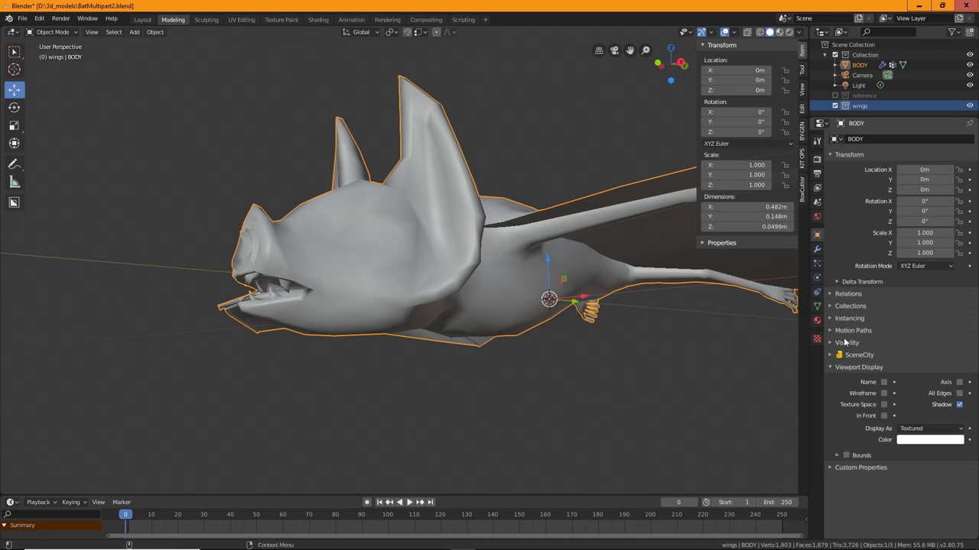
pyautogui.click(884, 393)
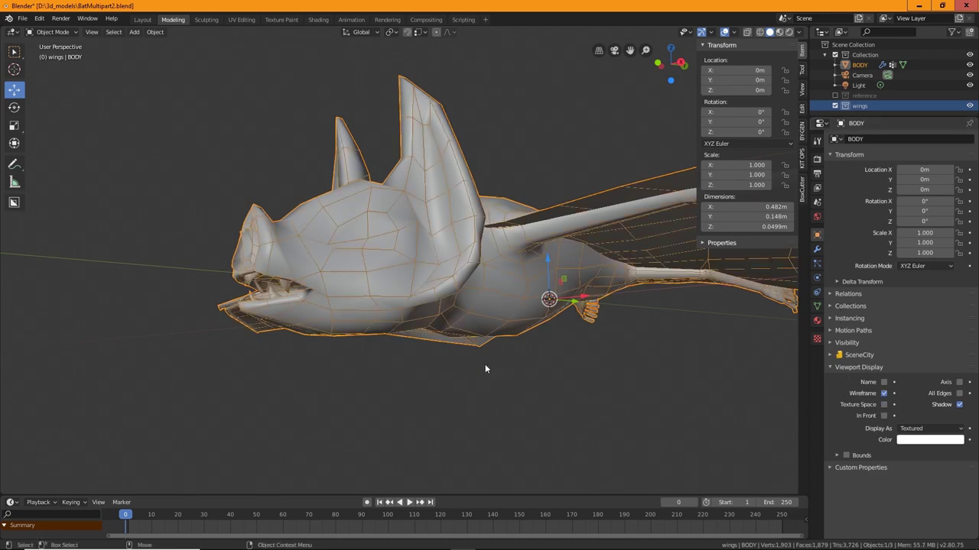
# Examine the mesh topology around the bat's head and mouth, the wing joint and the thumb tip.
pyautogui.click(618, 401)
pyautogui.scroll(4, 312, 306)
pyautogui.moveTo(312, 305); pyautogui.dragTo(380, 270, button='middle')
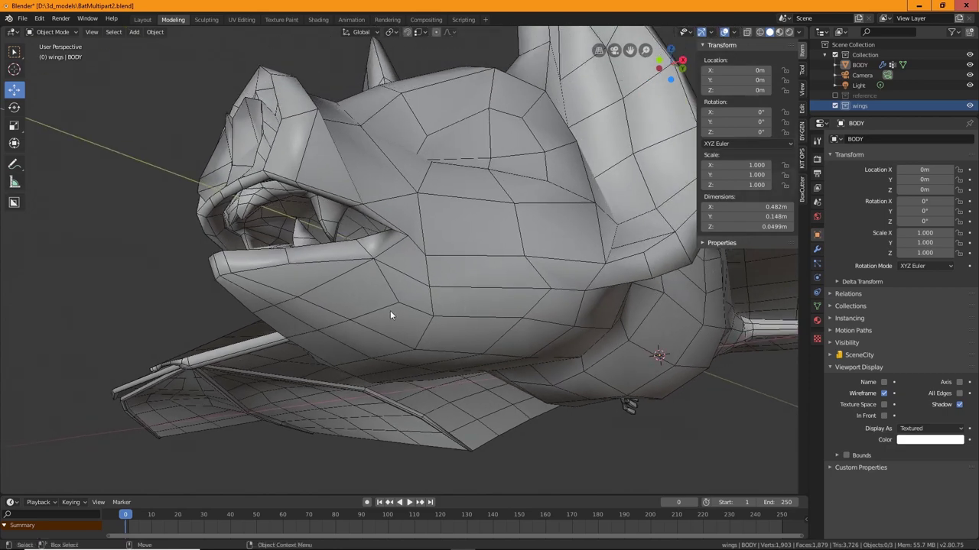
pyautogui.moveTo(224, 214); pyautogui.dragTo(502, 260, button='middle')
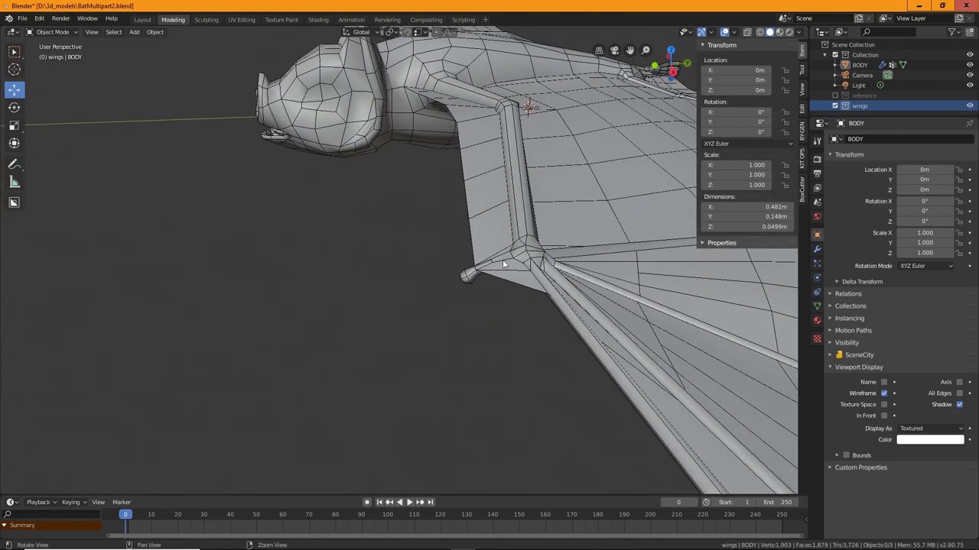
pyautogui.scroll(4, 505, 297)
pyautogui.keyDown('shift'); pyautogui.moveTo(765, 305); pyautogui.dragTo(532, 311, button='middle'); pyautogui.keyUp('shift')
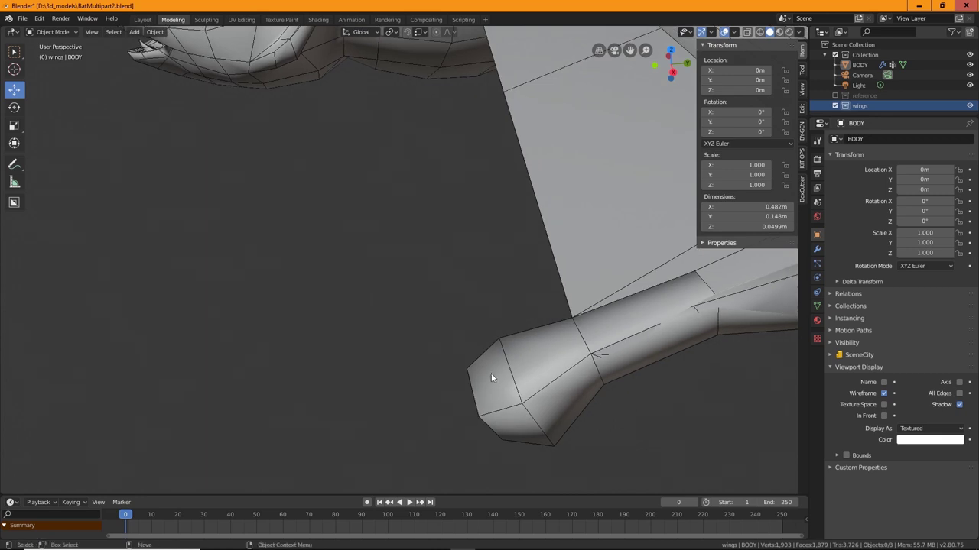
pyautogui.click(492, 374)
pyautogui.moveTo(526, 393); pyautogui.dragTo(481, 337, button='middle')
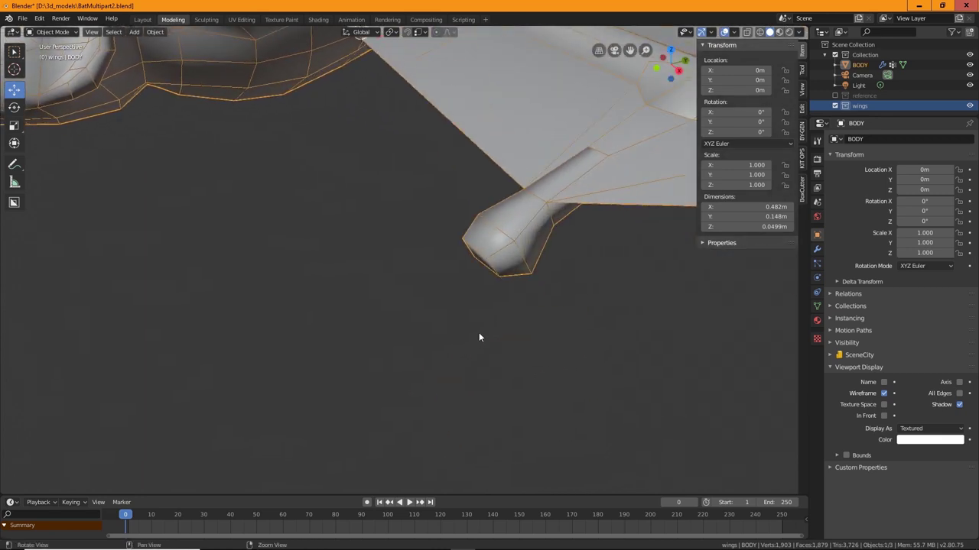
# Put the BODY mesh into Edit Mode with face selection.
pyautogui.scroll(-5, 485, 241)
pyautogui.moveTo(485, 241); pyautogui.dragTo(460, 308, button='middle')
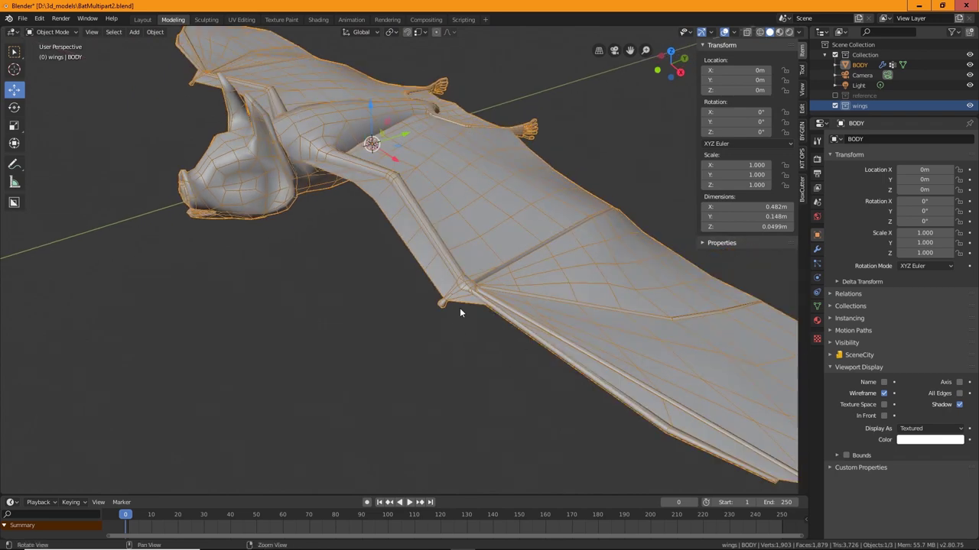
pyautogui.scroll(4, 460, 307)
pyautogui.moveTo(554, 356); pyautogui.dragTo(465, 292, button='middle')
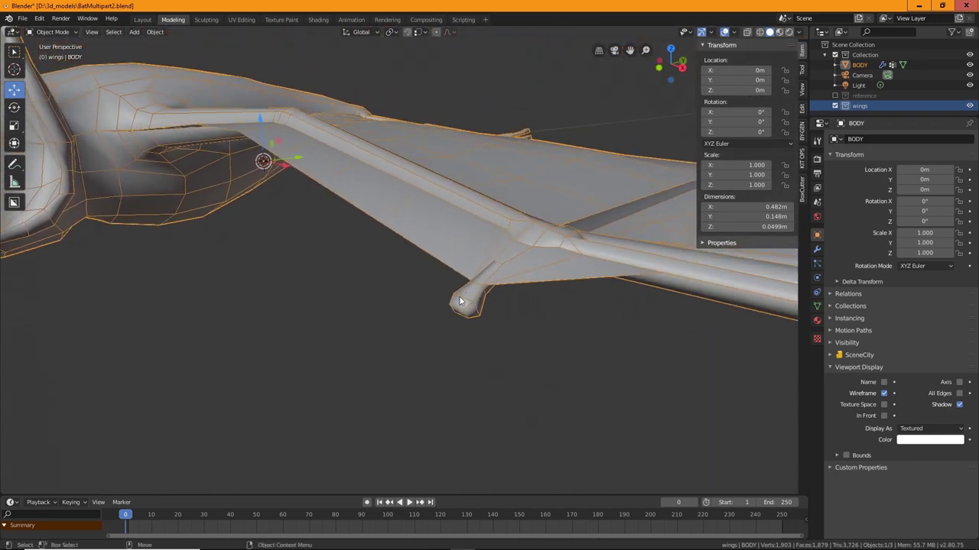
pyautogui.scroll(6, 474, 329)
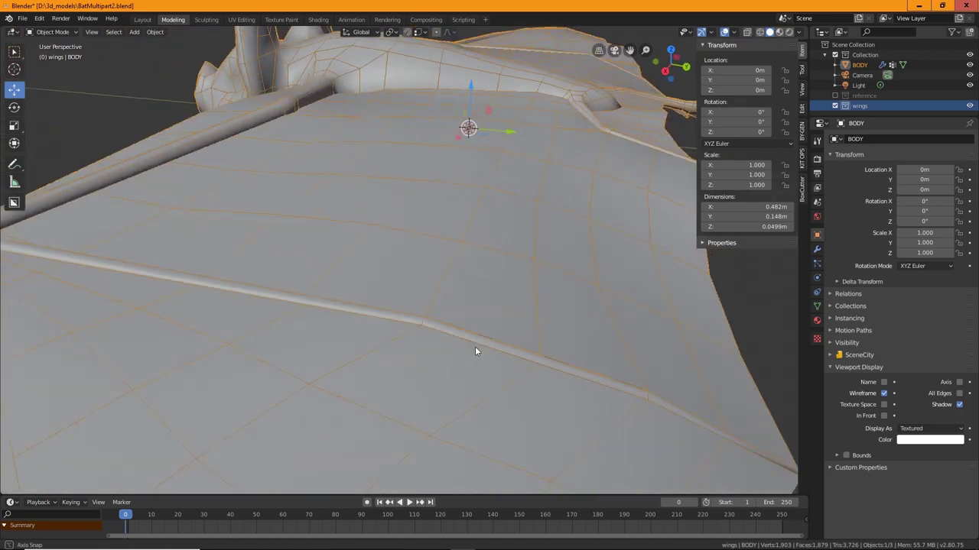
pyautogui.moveTo(476, 350)
pyautogui.mouseDown(button='middle')
pyautogui.moveTo(400, 356)
pyautogui.moveTo(407, 348)
pyautogui.moveTo(572, 356)
pyautogui.moveTo(487, 345)
pyautogui.mouseUp(button='middle')
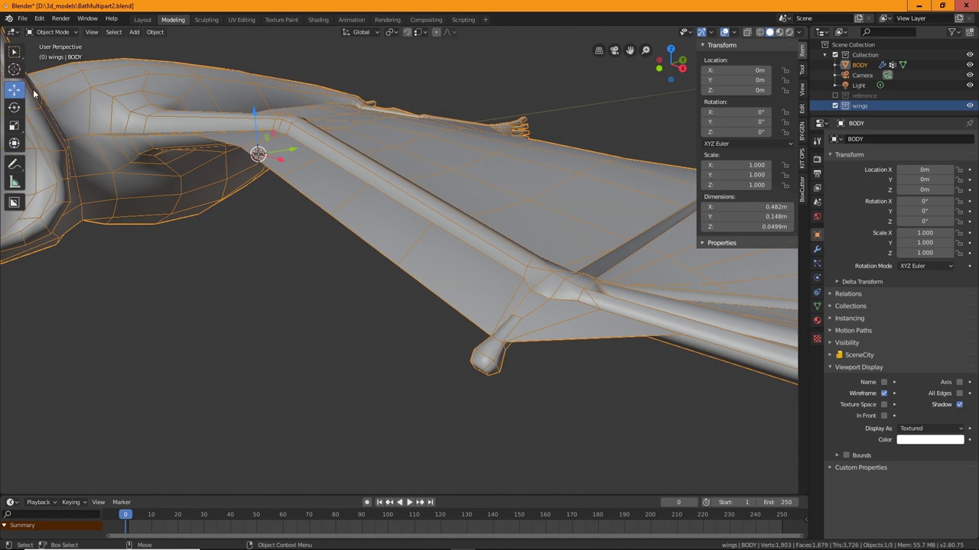
pyautogui.click(50, 31)
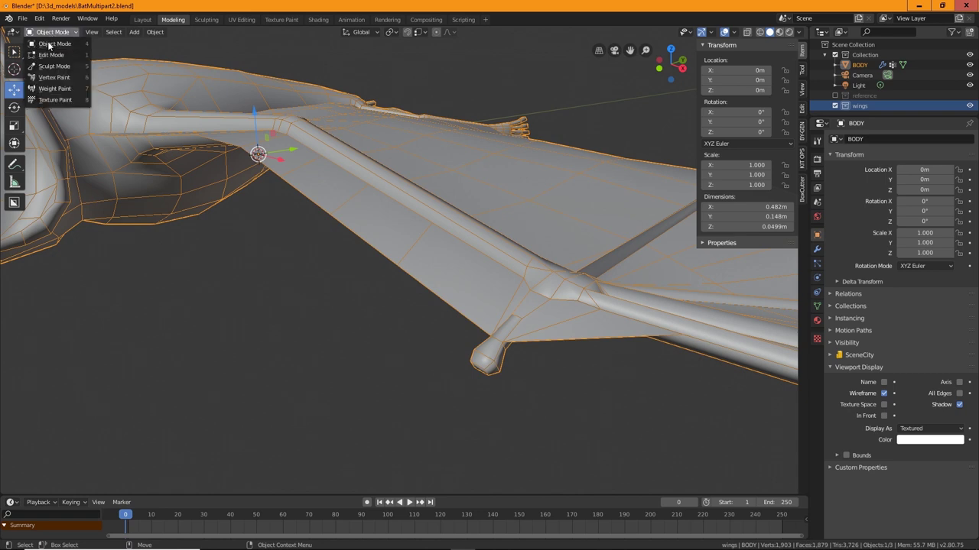
pyautogui.click(55, 58)
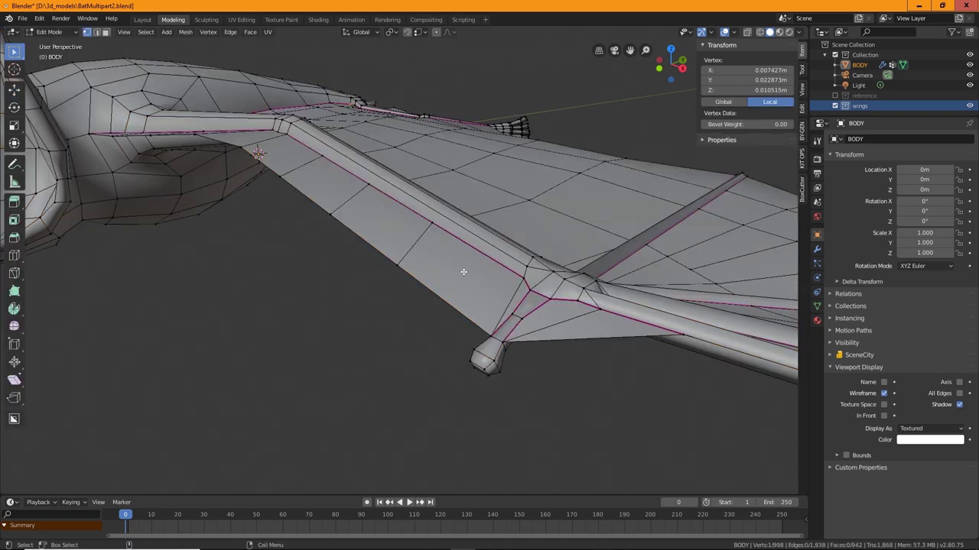
pyautogui.click(106, 33)
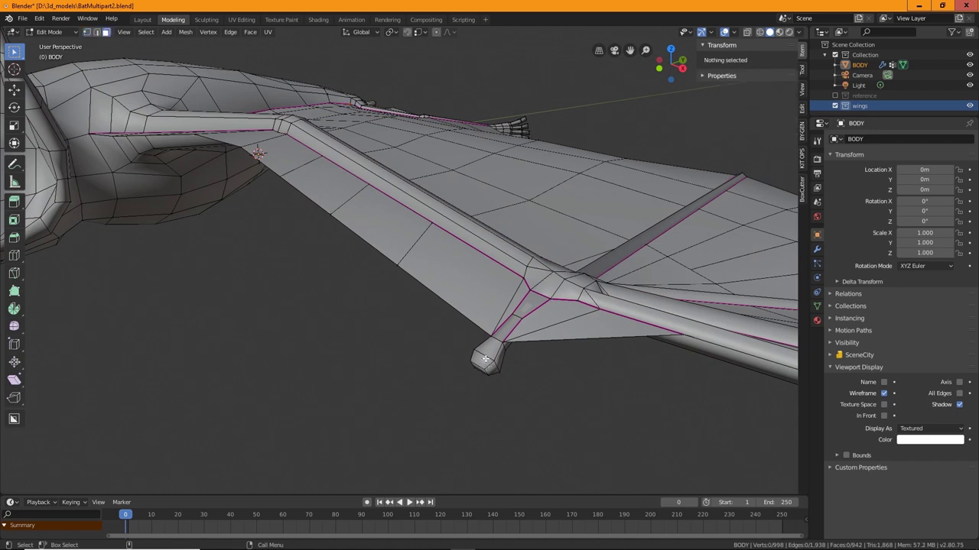
# Inset the forward-facing end face of the thumb at the wing joint.
pyautogui.click(485, 358)
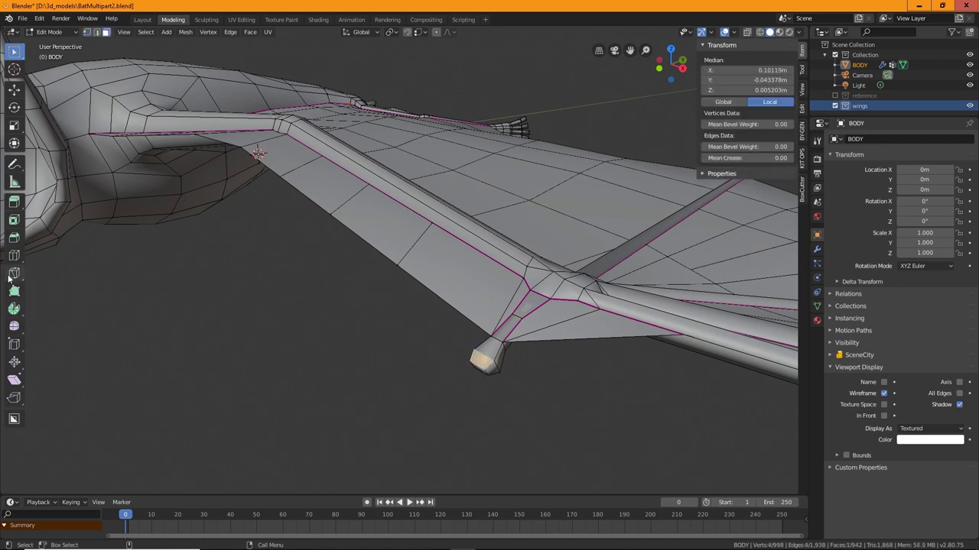
pyautogui.click(13, 221)
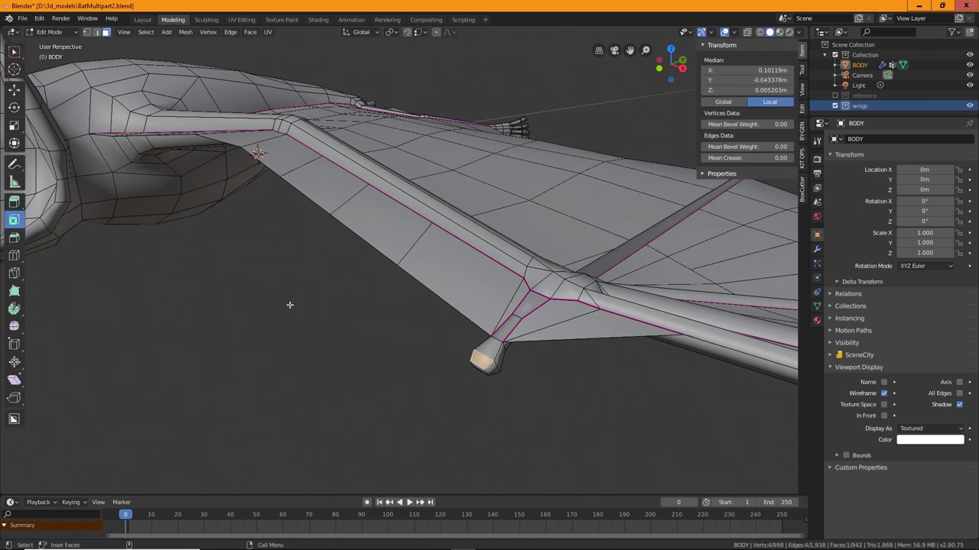
pyautogui.moveTo(484, 361); pyautogui.dragTo(482, 362)
pyautogui.moveTo(497, 400); pyautogui.dragTo(479, 412, button='middle')
pyautogui.scroll(1, 496, 395)
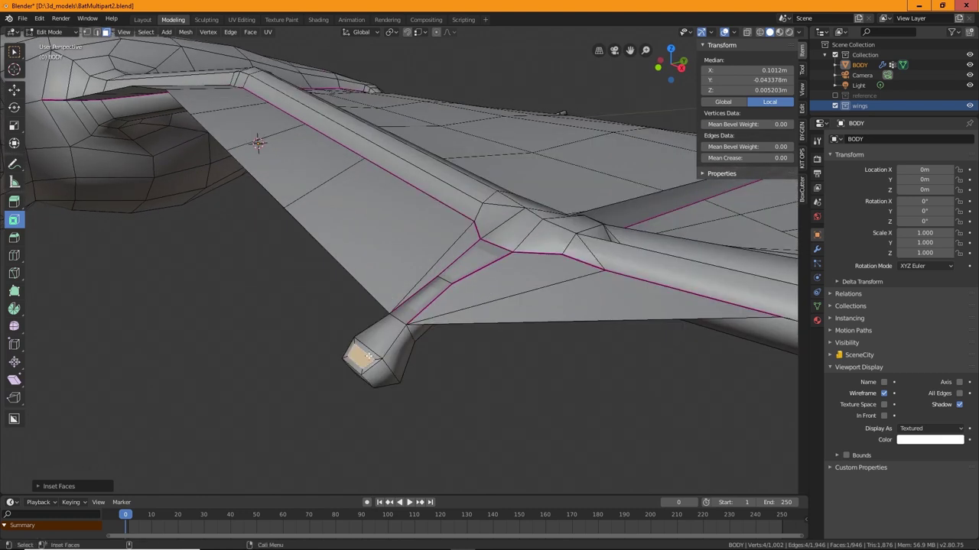
# Extrude the inset thumb face as the start of a claw and move it forward along Y.
pyautogui.click(14, 201)
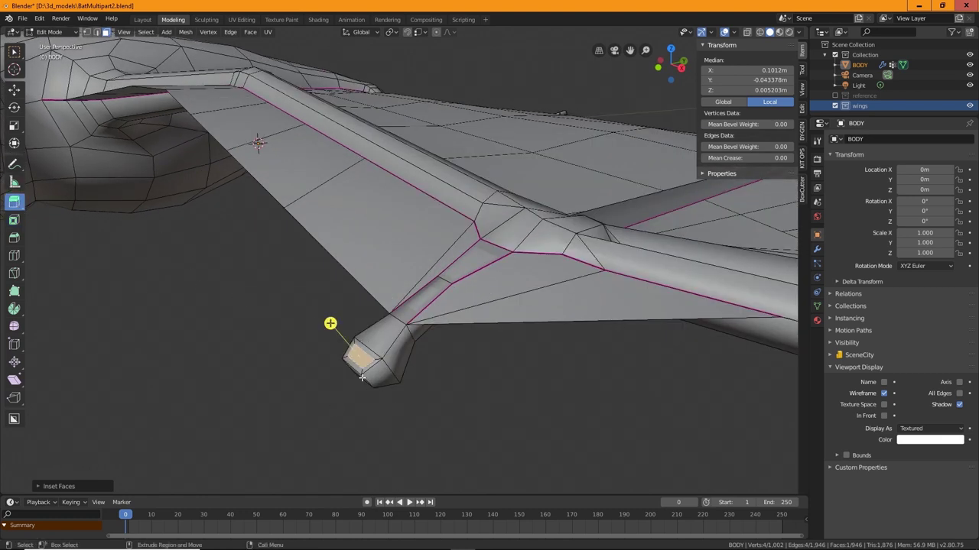
pyautogui.moveTo(331, 324); pyautogui.dragTo(343, 363)
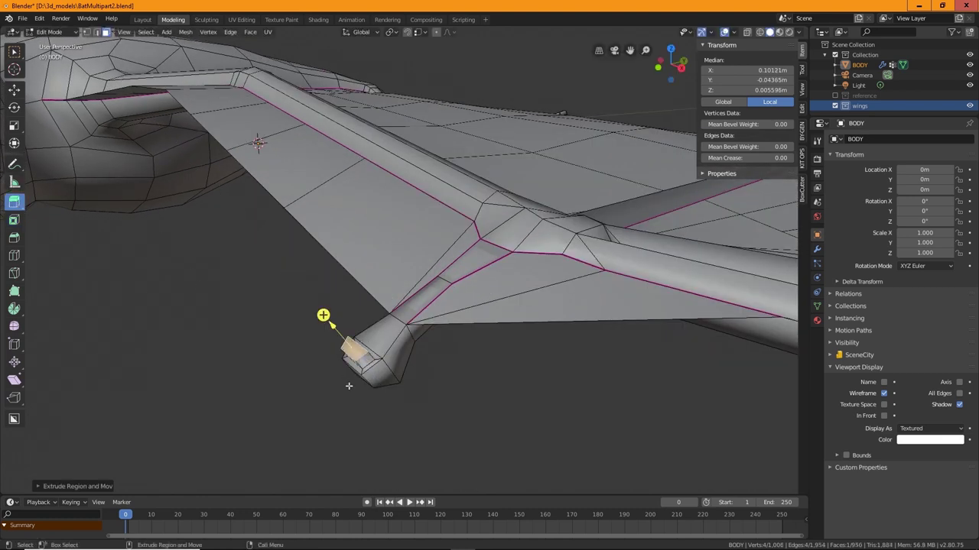
pyautogui.hotkey('shift', 'space')
pyautogui.press('g')
pyautogui.moveTo(390, 342); pyautogui.dragTo(359, 349)
pyautogui.moveTo(380, 414); pyautogui.dragTo(416, 319, button='middle')
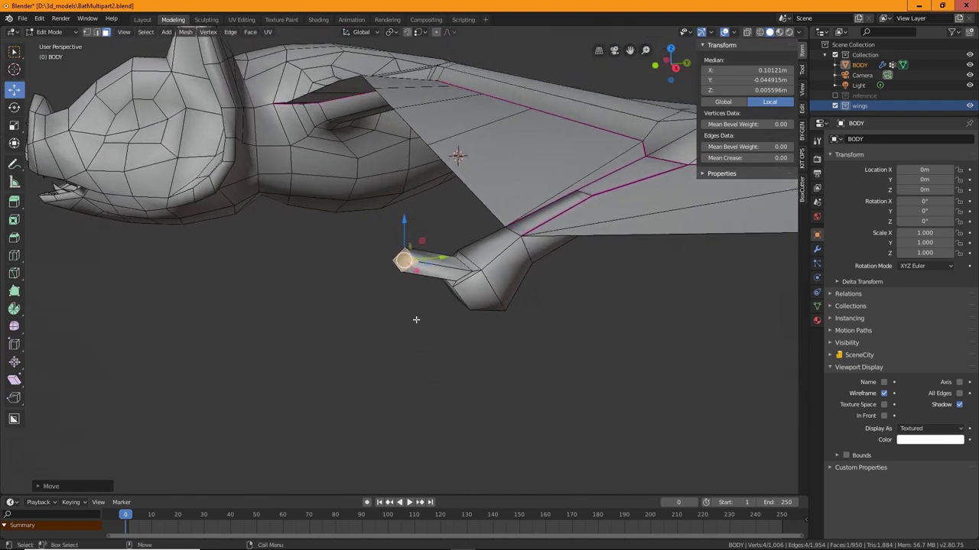
# Rotate the claw's end face to point downward and lower it along Z.
pyautogui.hotkey('shift', 'space')
pyautogui.press('r')
pyautogui.moveTo(395, 227); pyautogui.dragTo(419, 338)
pyautogui.hotkey('shift', 'space')
pyautogui.press('g')
pyautogui.moveTo(402, 222); pyautogui.dragTo(421, 252)
pyautogui.moveTo(421, 252); pyautogui.dragTo(467, 341, button='middle')
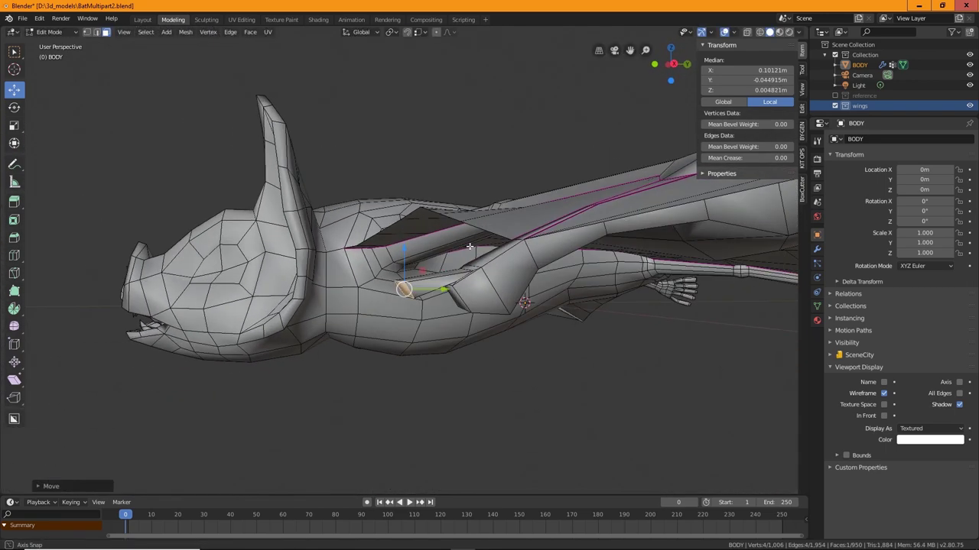
# Extrude a second claw segment from the end face and lower its tip slightly along Z.
pyautogui.click(13, 201)
pyautogui.moveTo(357, 322); pyautogui.dragTo(334, 375)
pyautogui.hotkey('shift', 'space')
pyautogui.press('g')
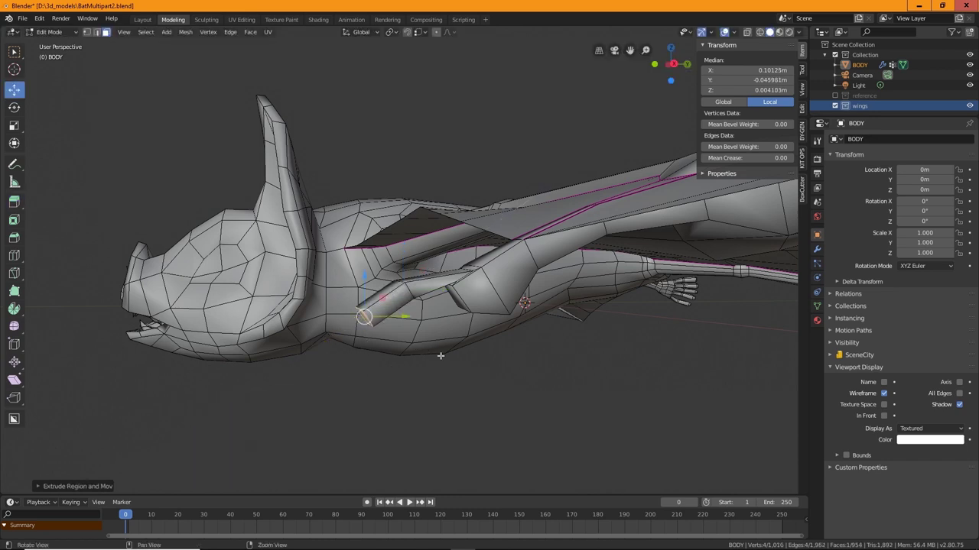
pyautogui.moveTo(441, 356); pyautogui.dragTo(430, 355, button='middle')
pyautogui.moveTo(364, 276); pyautogui.dragTo(364, 291)
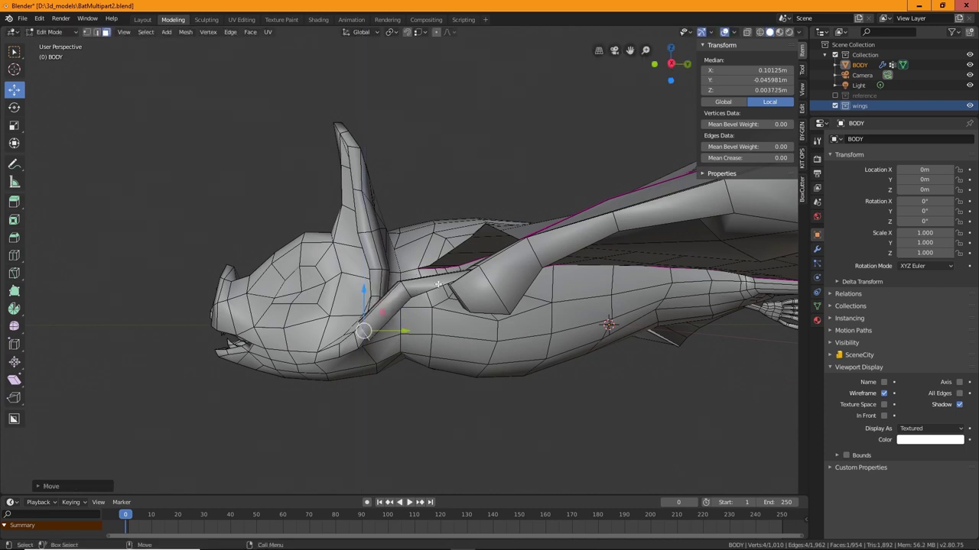
# Move the upper edge at the claw's base forward along Y and slightly up along Z.
pyautogui.moveTo(502, 275); pyautogui.dragTo(502, 311, button='middle')
pyautogui.click(470, 267)
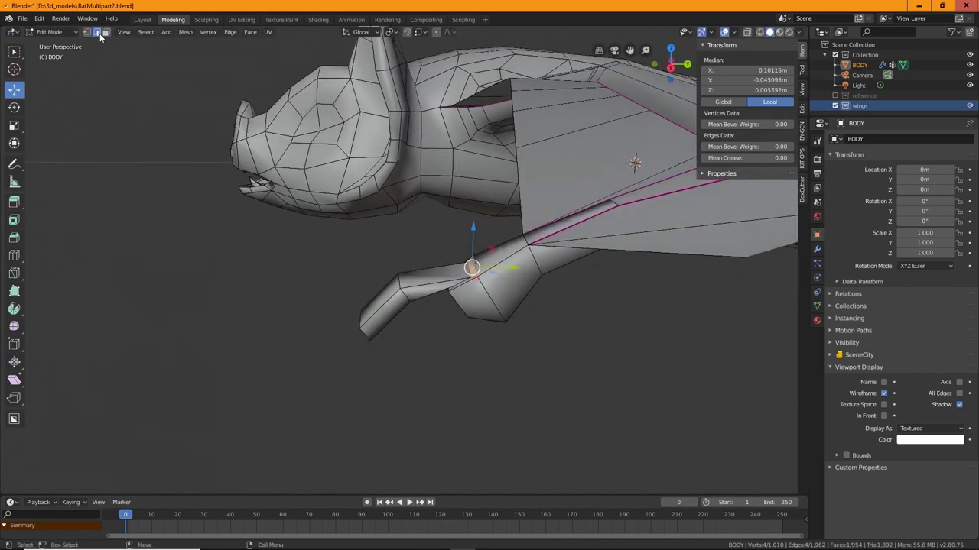
pyautogui.click(472, 270)
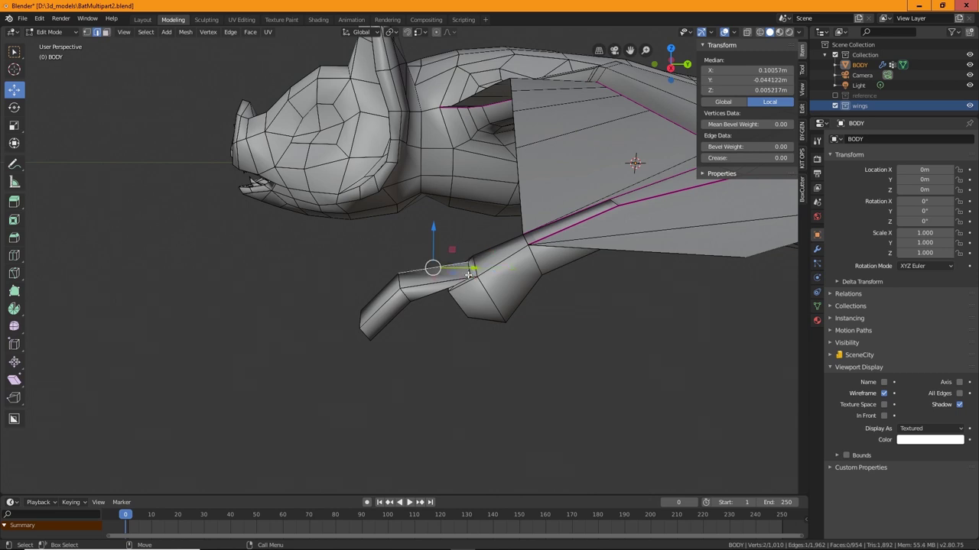
pyautogui.click(470, 273)
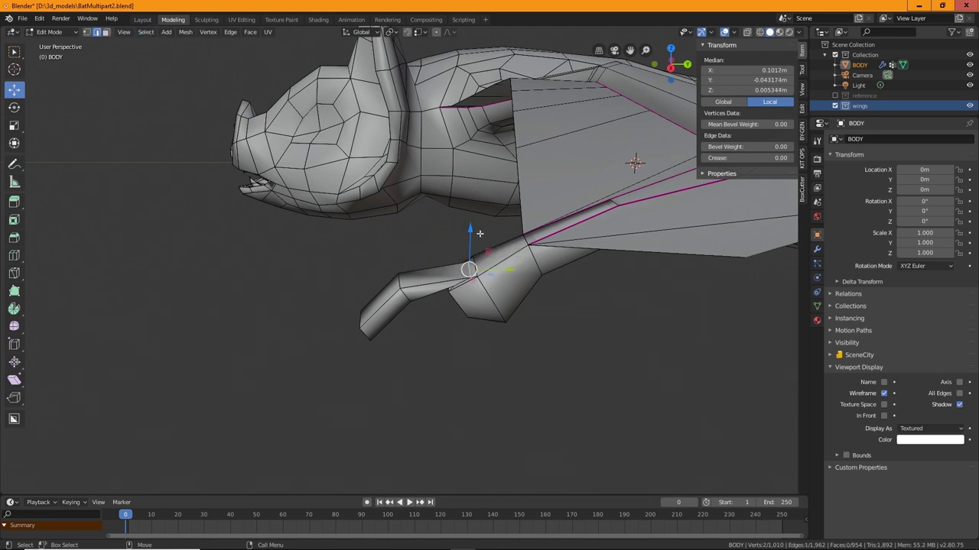
pyautogui.moveTo(470, 247); pyautogui.dragTo(458, 225)
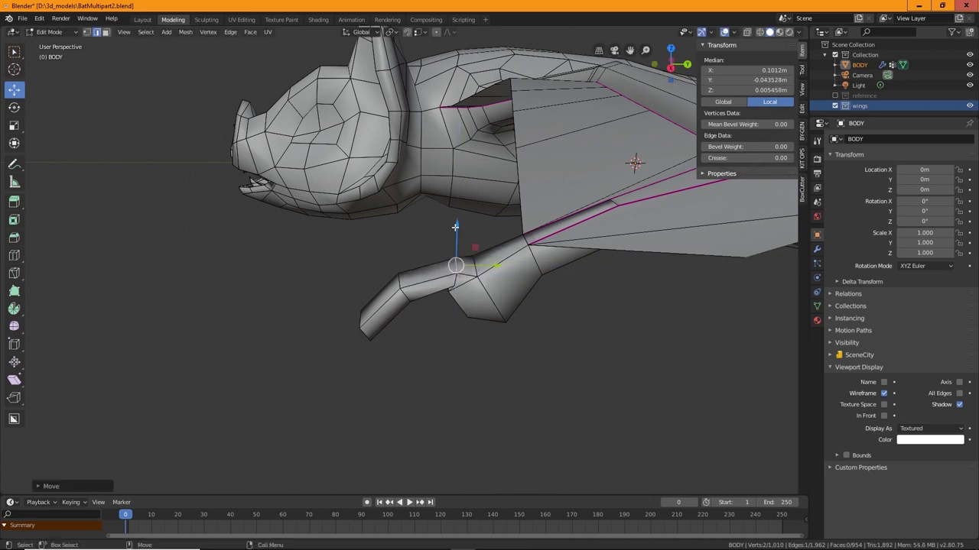
# Move the lower edge at the claw's base down along Z and back along Y toward the thumb.
pyautogui.moveTo(458, 229); pyautogui.dragTo(448, 306, button='middle')
pyautogui.moveTo(454, 268); pyautogui.dragTo(447, 286)
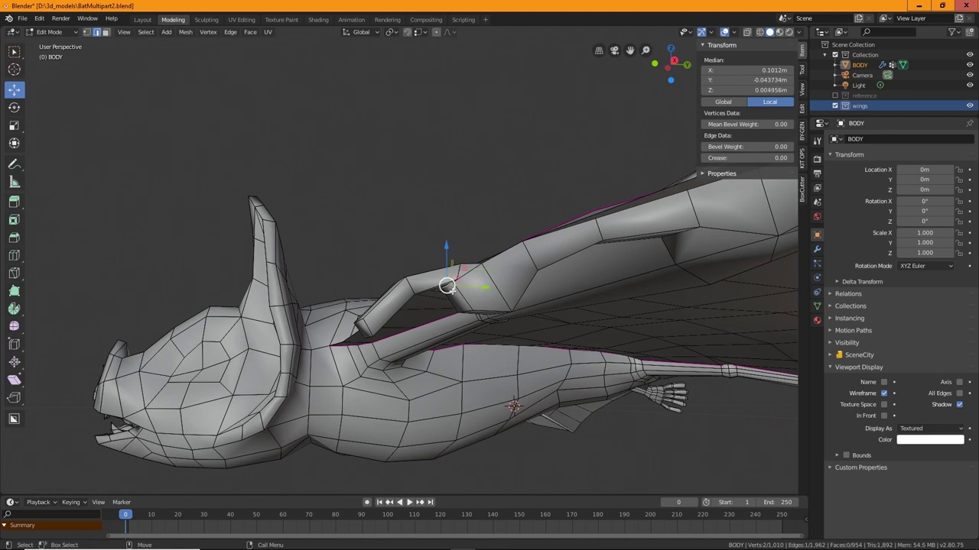
pyautogui.moveTo(446, 251); pyautogui.dragTo(447, 256)
pyautogui.moveTo(483, 288); pyautogui.dragTo(505, 292)
pyautogui.moveTo(505, 292); pyautogui.dragTo(520, 291, button='middle')
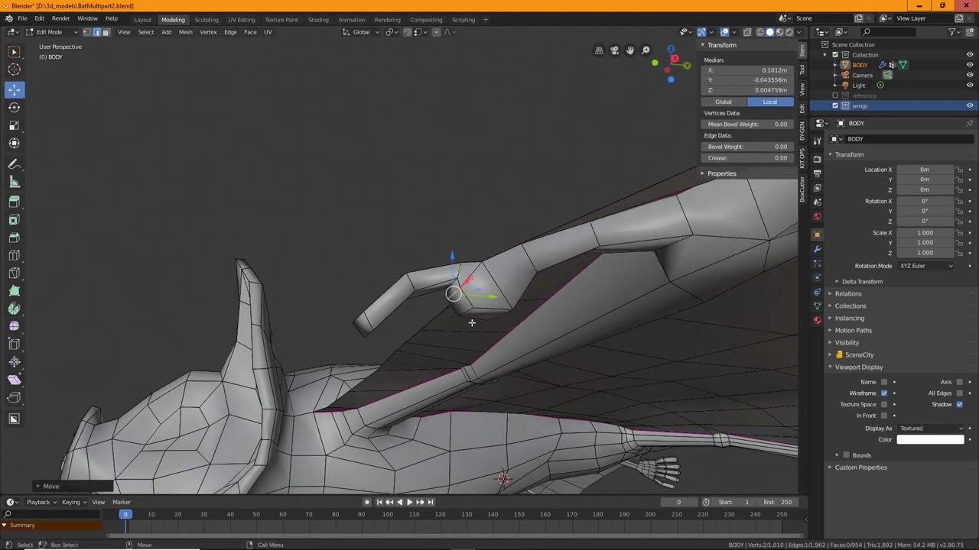
# Set the viewport clip start to 0.005 m and lower the edge where the claw meets the thumb.
pyautogui.moveTo(471, 323); pyautogui.dragTo(604, 271, button='middle')
pyautogui.click(459, 221)
pyautogui.click(475, 295)
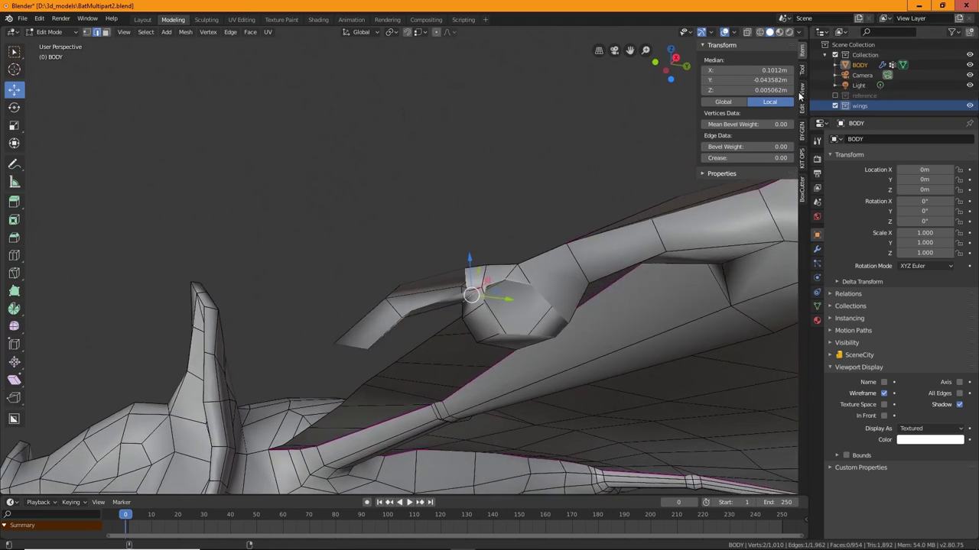
pyautogui.click(801, 87)
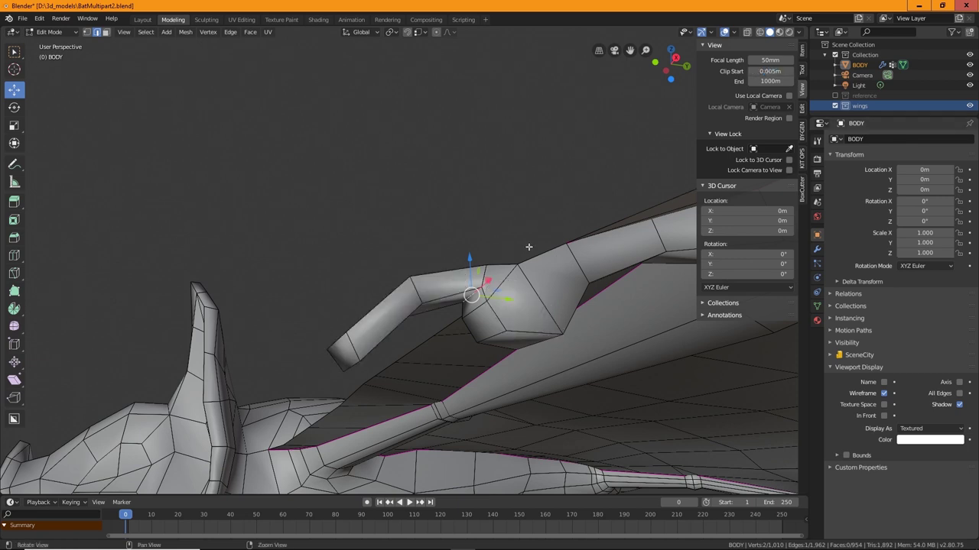
pyautogui.moveTo(481, 292); pyautogui.dragTo(463, 308, button='middle')
pyautogui.moveTo(476, 258)
pyautogui.mouseDown()
pyautogui.moveTo(503, 306)
pyautogui.moveTo(471, 271)
pyautogui.mouseUp()
pyautogui.moveTo(465, 307); pyautogui.dragTo(489, 360, button='middle')
# Scale the claw's end face narrower along X.
pyautogui.click(375, 367)
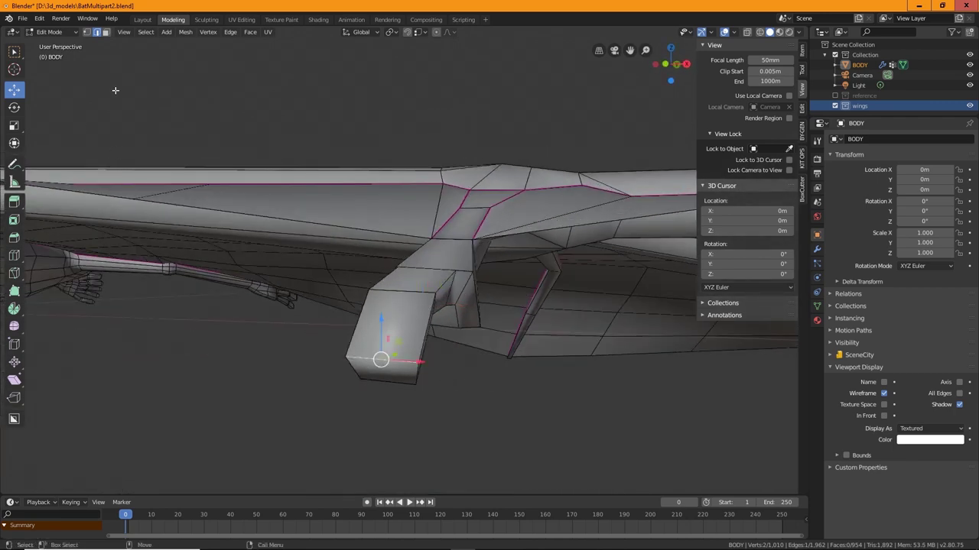
pyautogui.click(106, 32)
pyautogui.click(386, 376)
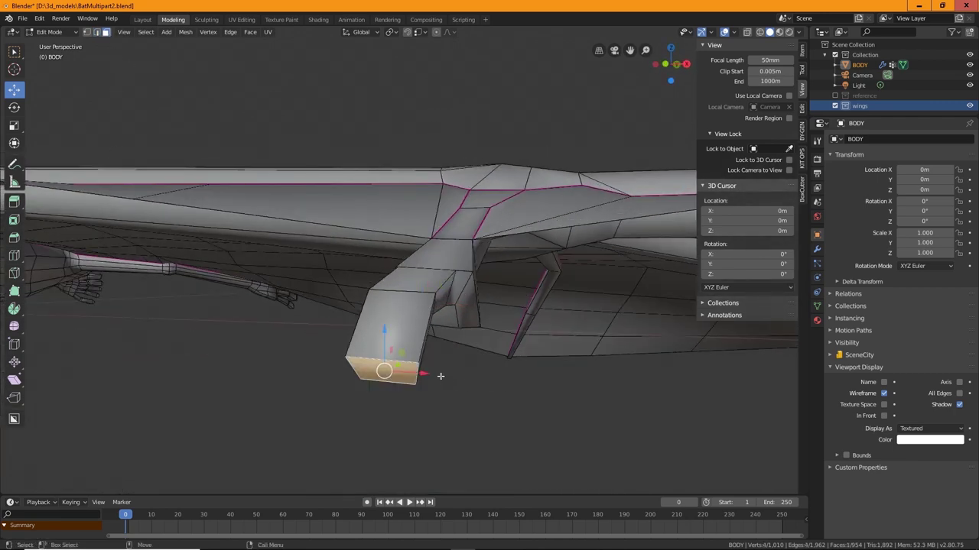
pyautogui.press('r')
pyautogui.moveTo(421, 373); pyautogui.dragTo(401, 375)
pyautogui.moveTo(400, 374); pyautogui.dragTo(198, 255, button='middle')
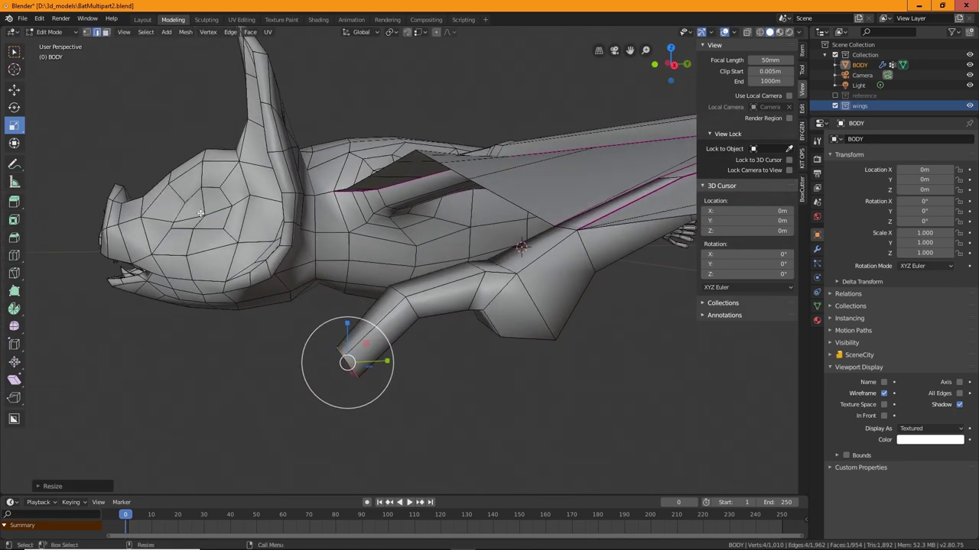
# Raise the upper edge of the claw's end face along Z and shift it back along Y.
pyautogui.click(261, 403)
pyautogui.click(369, 354)
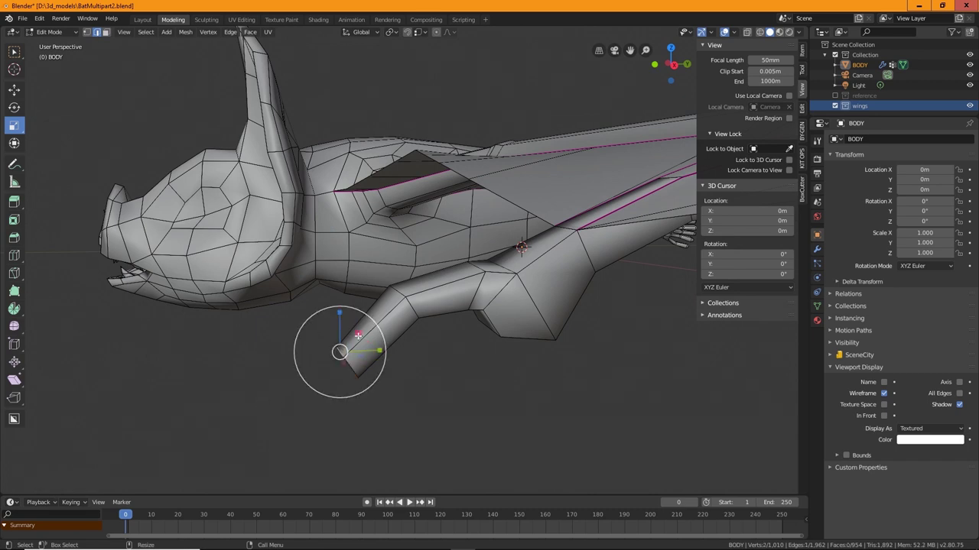
pyautogui.hotkey('shift', 'space')
pyautogui.press('g')
pyautogui.moveTo(333, 311); pyautogui.dragTo(336, 290)
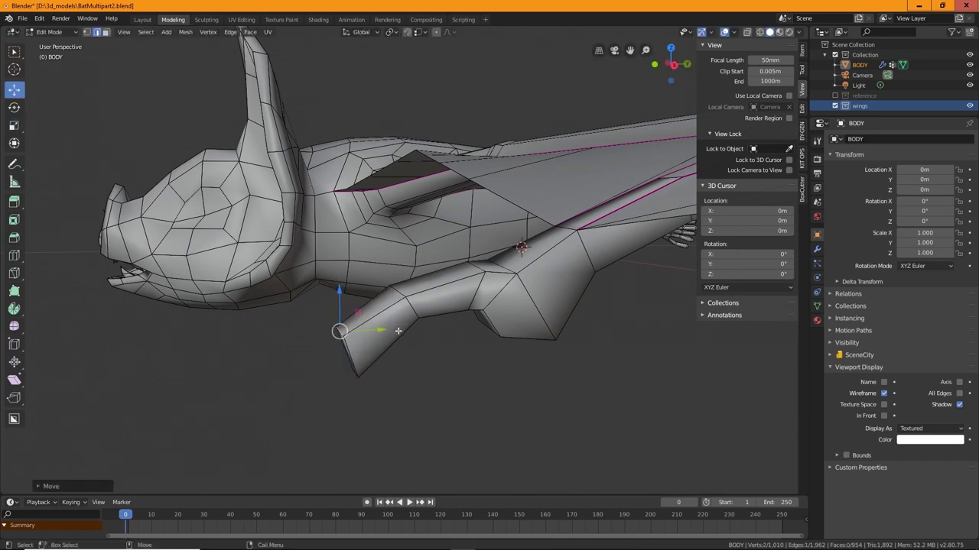
pyautogui.moveTo(380, 329); pyautogui.dragTo(403, 326)
pyautogui.moveTo(368, 361); pyautogui.dragTo(478, 365, button='middle')
# Scale the lower edge of the claw's tip narrower along X to taper it.
pyautogui.click(406, 380)
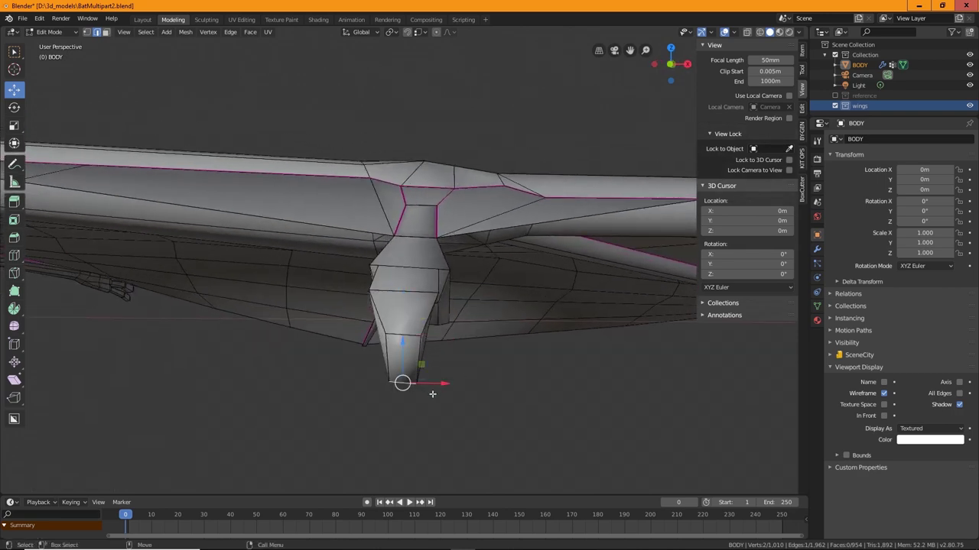
pyautogui.hotkey('shift', 'space')
pyautogui.press('s')
pyautogui.moveTo(438, 383); pyautogui.dragTo(407, 382)
pyautogui.moveTo(407, 381); pyautogui.dragTo(472, 360, button='middle')
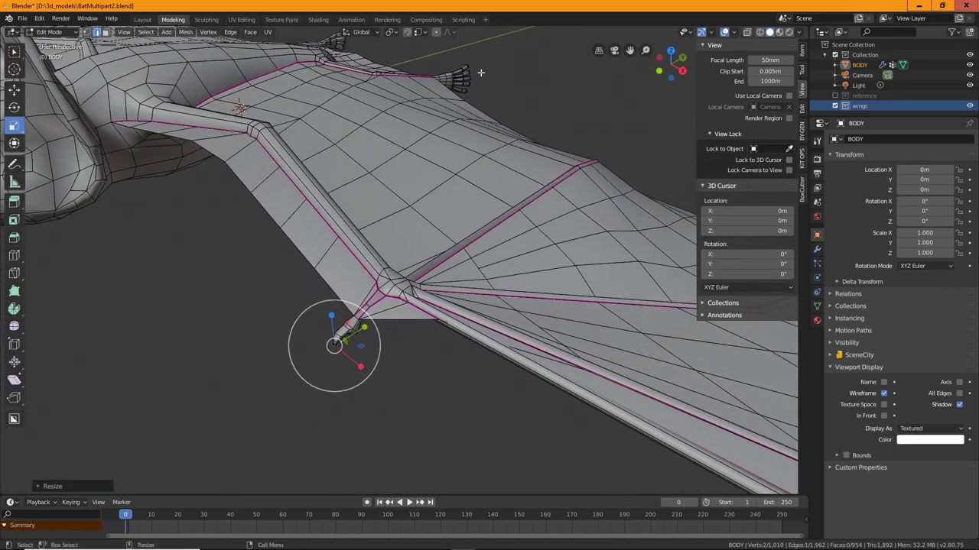
# Deselect everything and examine the finished claw, the wing joint and the body from several angles.
pyautogui.hotkey('alt', 'a')
pyautogui.moveTo(518, 474); pyautogui.dragTo(399, 288, button='middle')
pyautogui.scroll(-3, 436, 401)
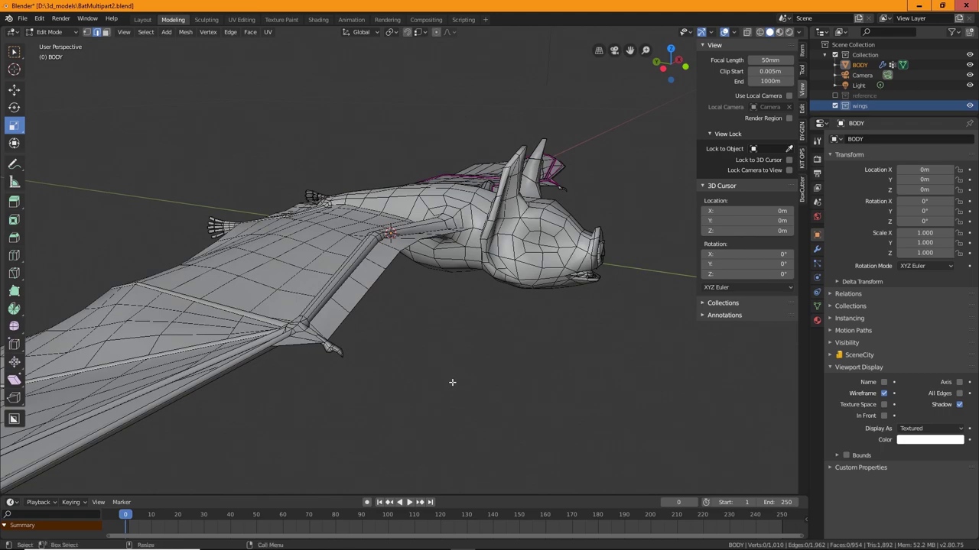
pyautogui.scroll(5, 452, 382)
pyautogui.moveTo(452, 383); pyautogui.dragTo(371, 392, button='middle')
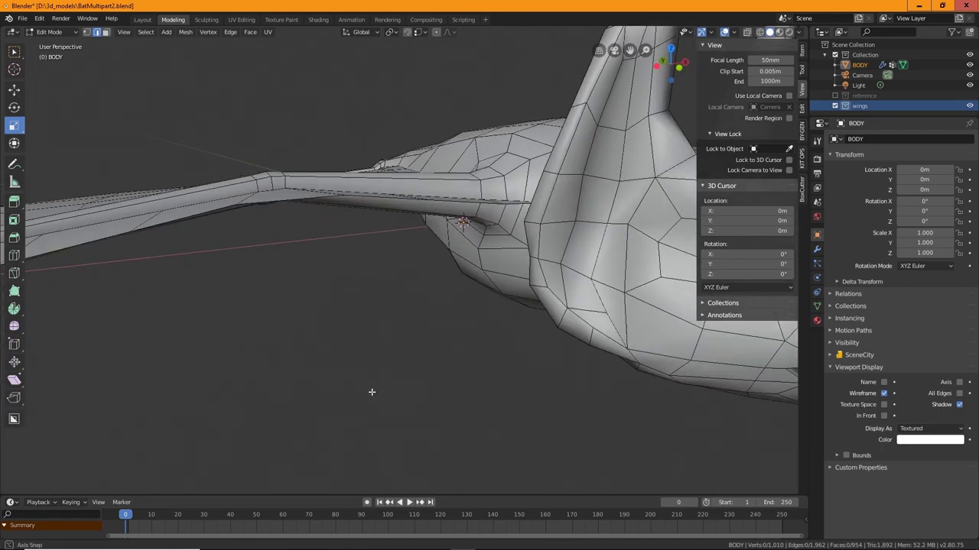
pyautogui.keyDown('alt'); pyautogui.moveTo(372, 392); pyautogui.dragTo(325, 386); pyautogui.keyUp('alt')
pyautogui.scroll(-4, 463, 345)
pyautogui.keyDown('alt'); pyautogui.moveTo(273, 321); pyautogui.dragTo(345, 336); pyautogui.keyUp('alt')
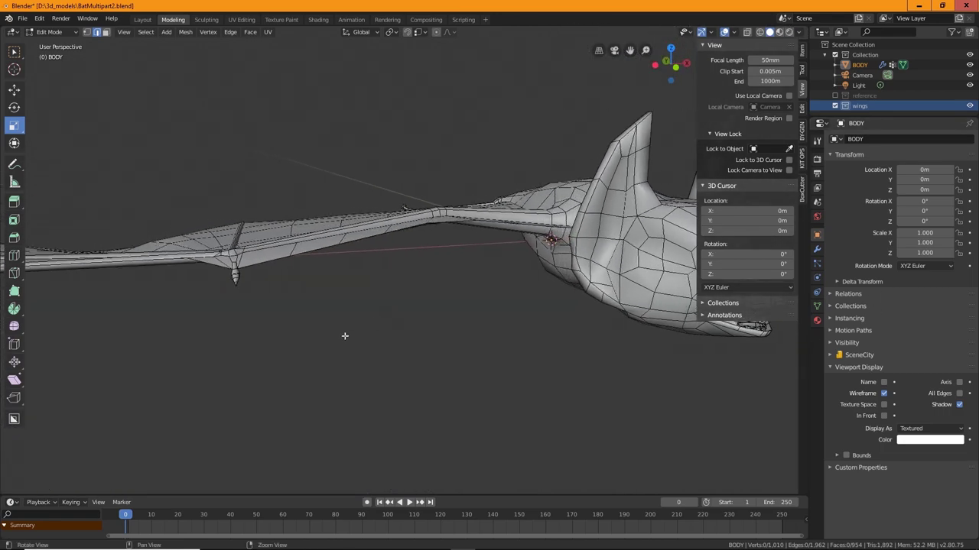
pyautogui.moveTo(344, 336); pyautogui.dragTo(505, 369, button='middle')
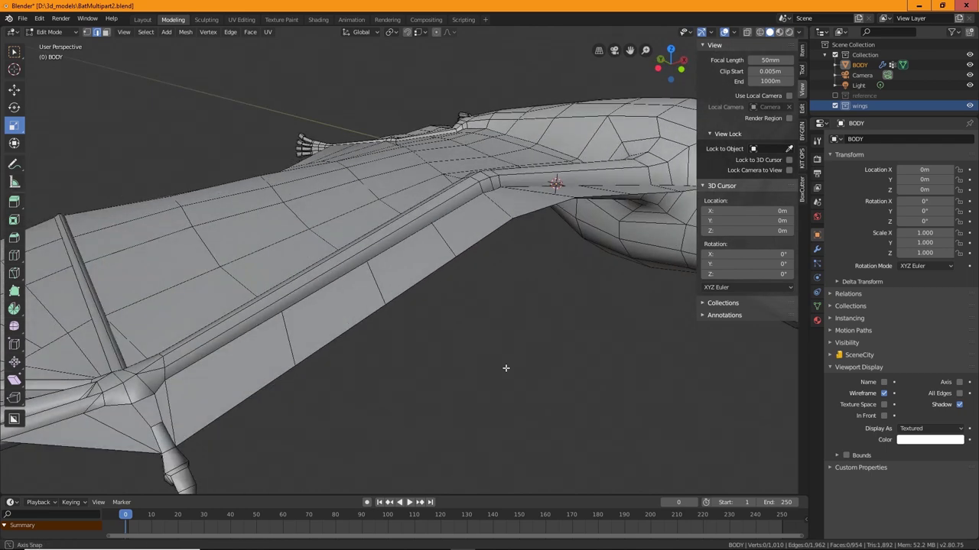
# Switch the bat to Object Mode and display the body's Mirror modifier settings.
pyautogui.keyDown('alt'); pyautogui.moveTo(505, 369); pyautogui.dragTo(325, 252); pyautogui.keyUp('alt')
pyautogui.scroll(-3, 535, 376)
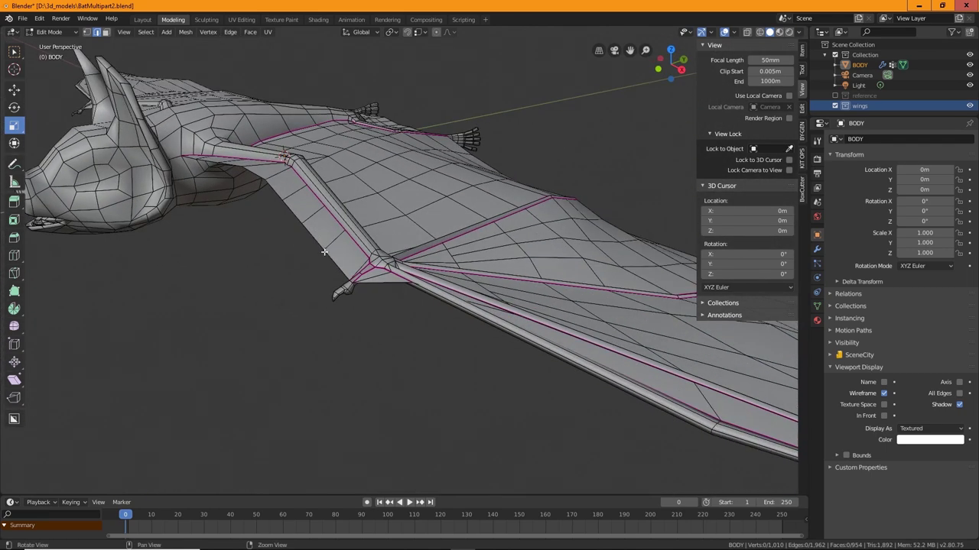
pyautogui.click(51, 32)
pyautogui.click(51, 43)
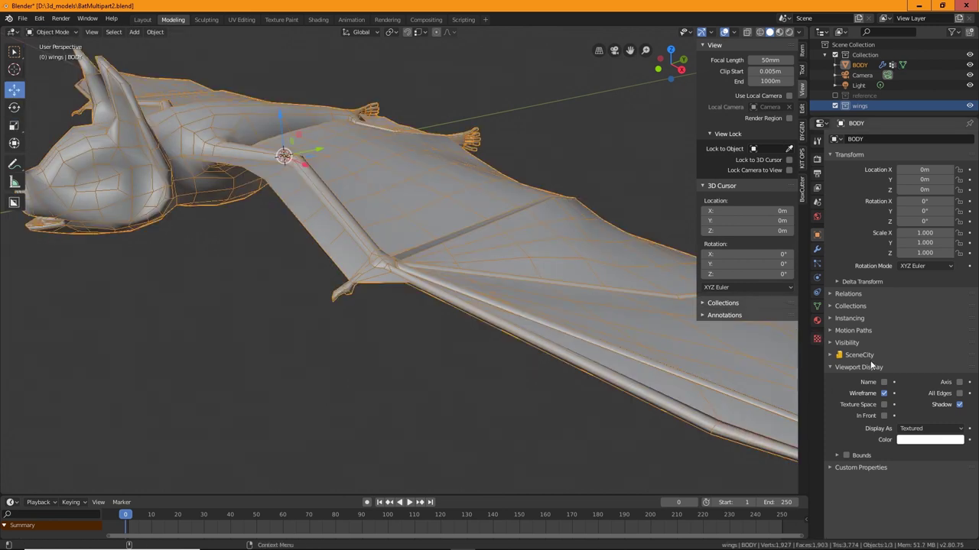
pyautogui.click(817, 250)
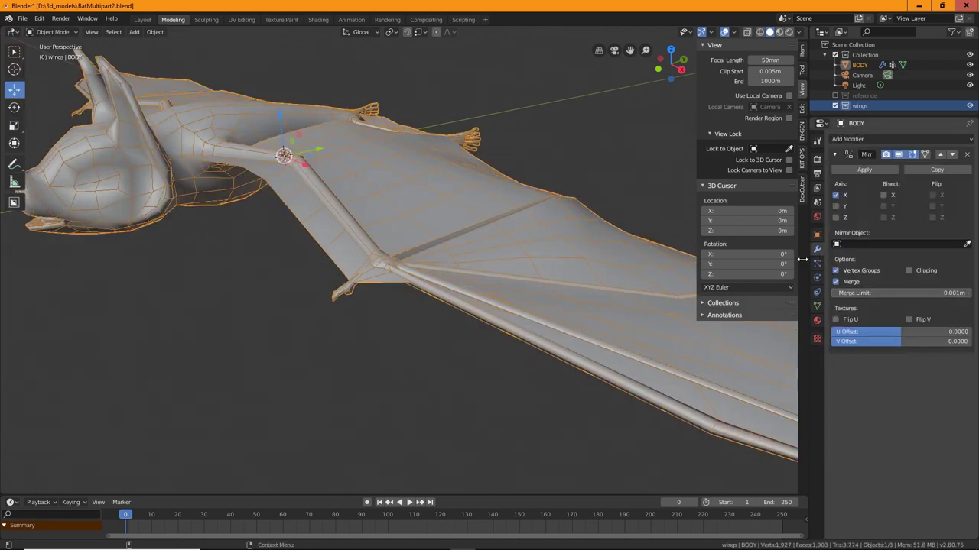
# Inset the five selected toe-tip faces of the foot and extrude them outward as the bases of the claws.
pyautogui.moveTo(250, 324); pyautogui.dragTo(390, 339, button='middle')
pyautogui.scroll(2, 426, 350)
pyautogui.scroll(2, 390, 339)
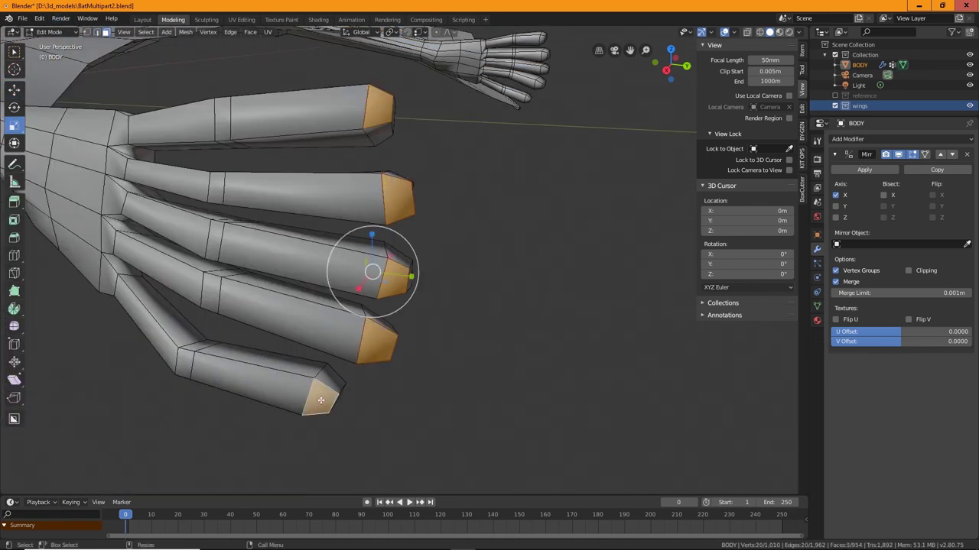
pyautogui.press('i')
pyautogui.click(371, 273)
pyautogui.moveTo(371, 273); pyautogui.dragTo(476, 265, button='middle')
pyautogui.moveTo(476, 265); pyautogui.dragTo(544, 238)
pyautogui.moveTo(544, 237); pyautogui.dragTo(530, 223, button='middle')
pyautogui.press('e')
pyautogui.moveTo(531, 223); pyautogui.dragTo(538, 246)
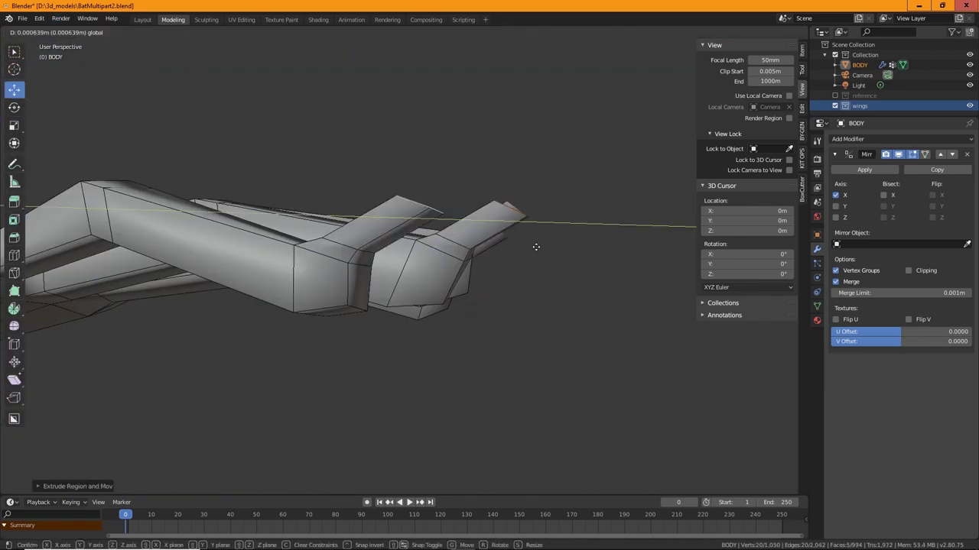
# Rotate the extruded toe-tip faces and extrude a further segment for each claw.
pyautogui.moveTo(538, 247); pyautogui.dragTo(566, 239, button='middle')
pyautogui.click(14, 107)
pyautogui.click(420, 32)
pyautogui.press('e')
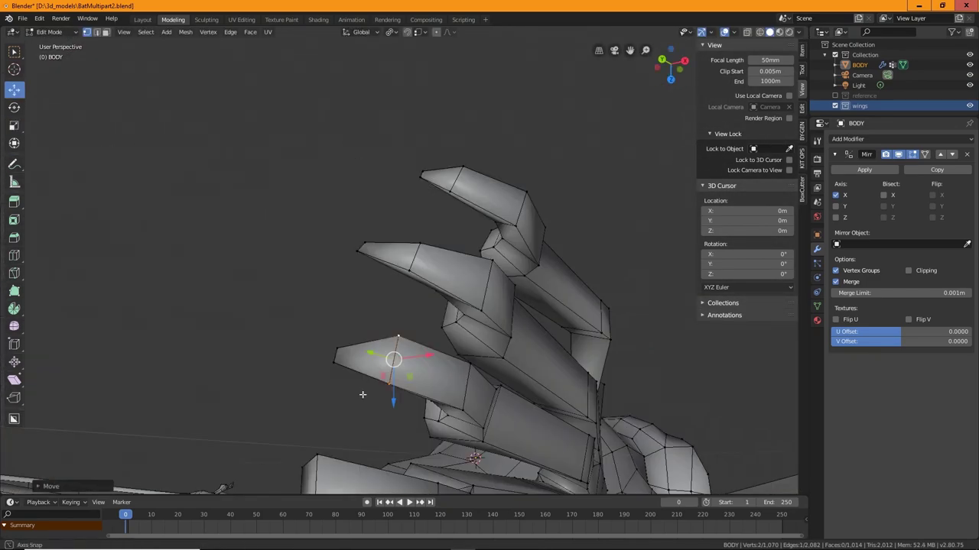
# Move the toe claws' vertices to shape them into curved, pointed tips.
pyautogui.press('g')
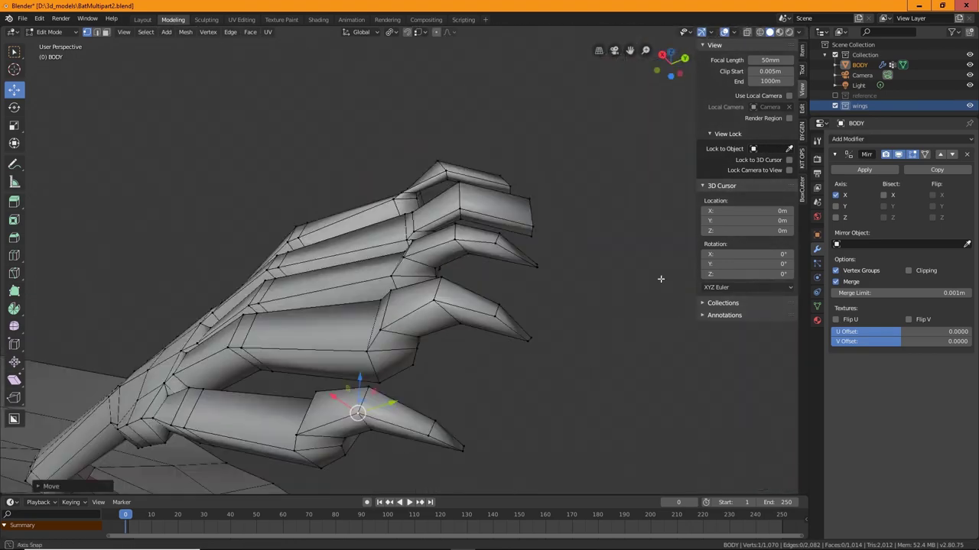
pyautogui.press('b')
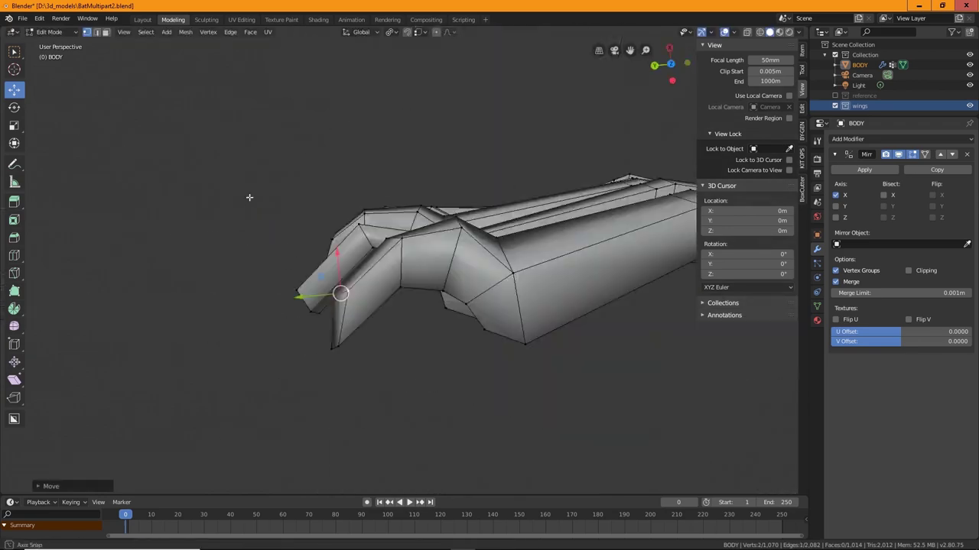
pyautogui.click(518, 222)
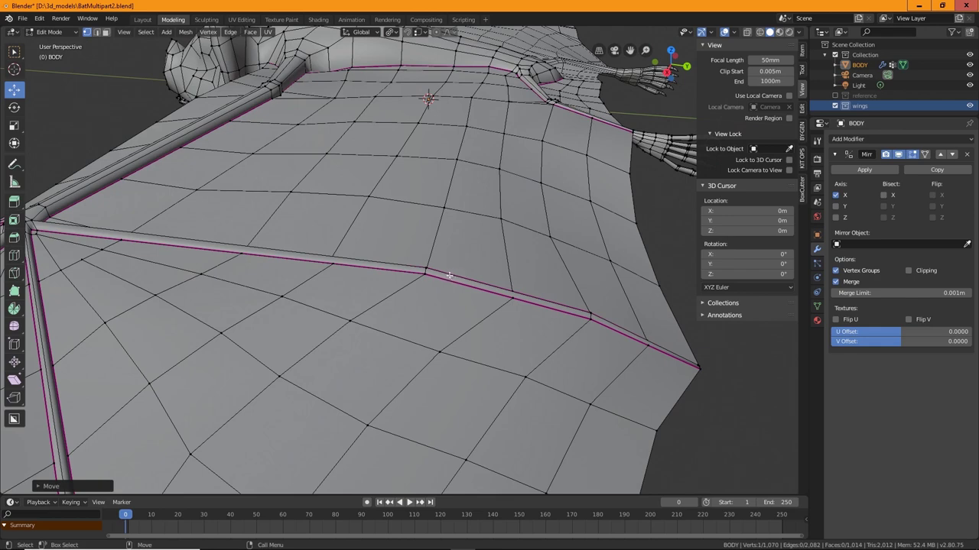
# Add loop cuts around the innermost wing finger's first bend, sliding each close to the joint.
pyautogui.moveTo(430, 274); pyautogui.dragTo(373, 291, button='middle')
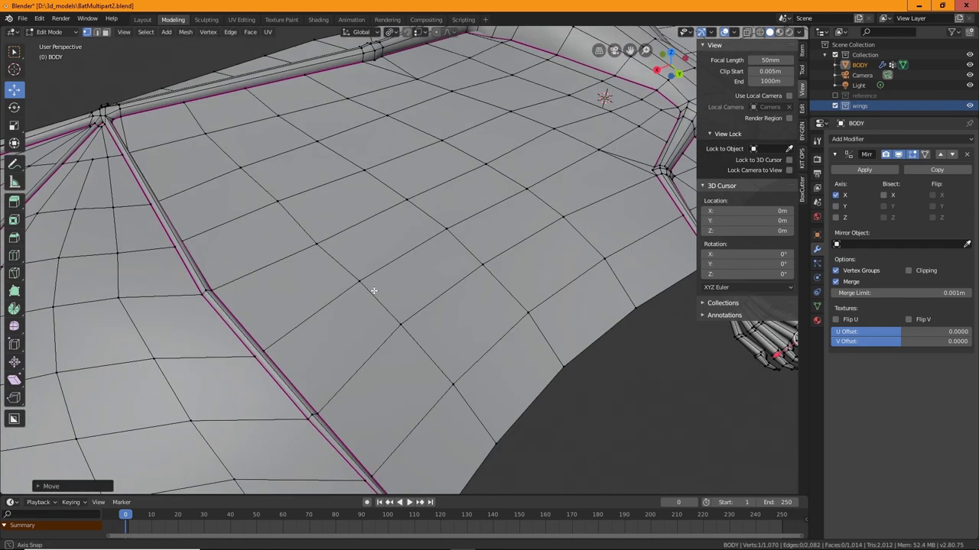
pyautogui.scroll(-4, 217, 297)
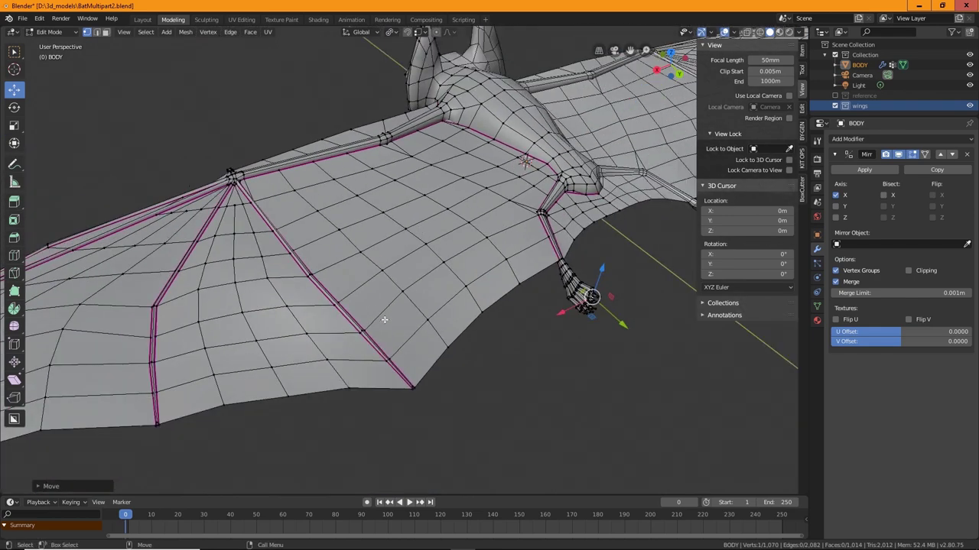
pyautogui.scroll(6, 383, 328)
pyautogui.moveTo(284, 316); pyautogui.dragTo(362, 311, button='middle')
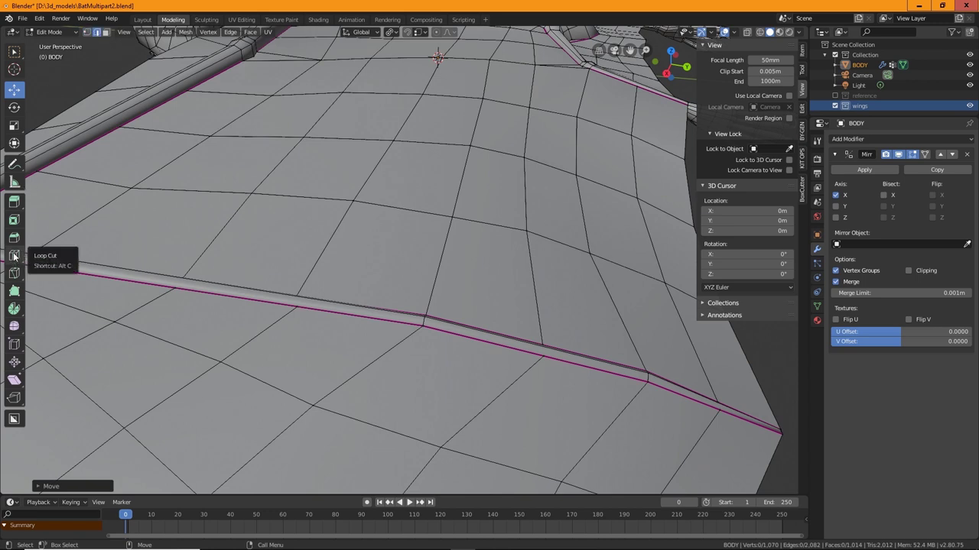
pyautogui.click(13, 257)
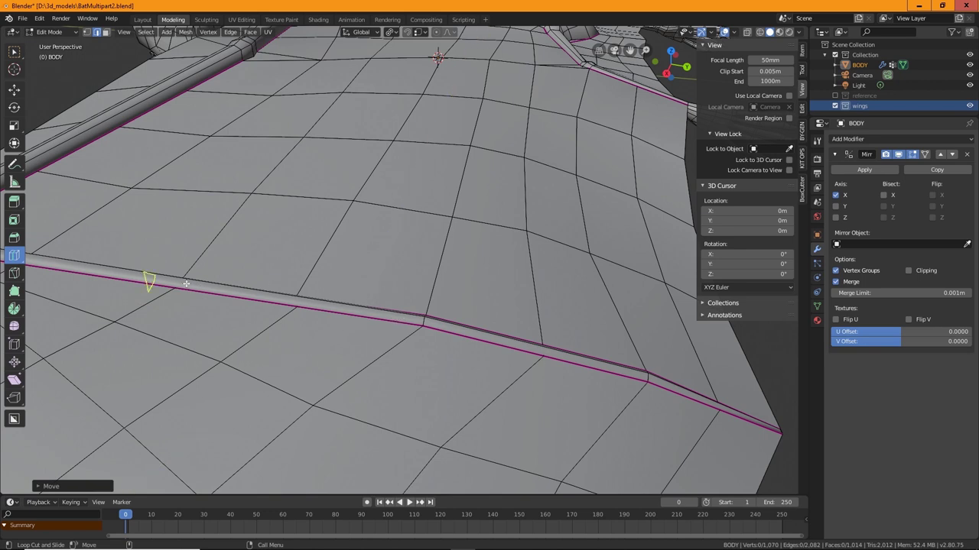
pyautogui.moveTo(154, 277); pyautogui.dragTo(208, 289)
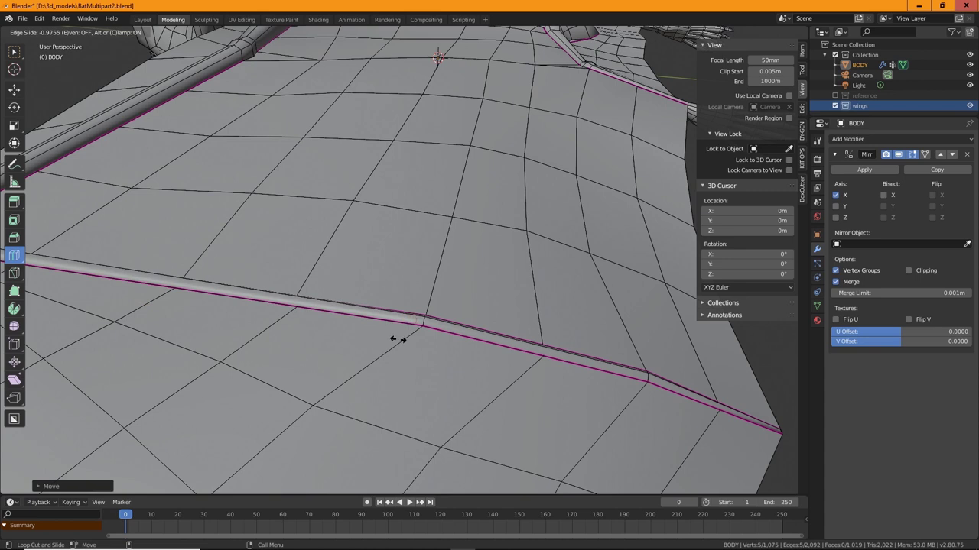
pyautogui.moveTo(396, 339); pyautogui.dragTo(436, 334)
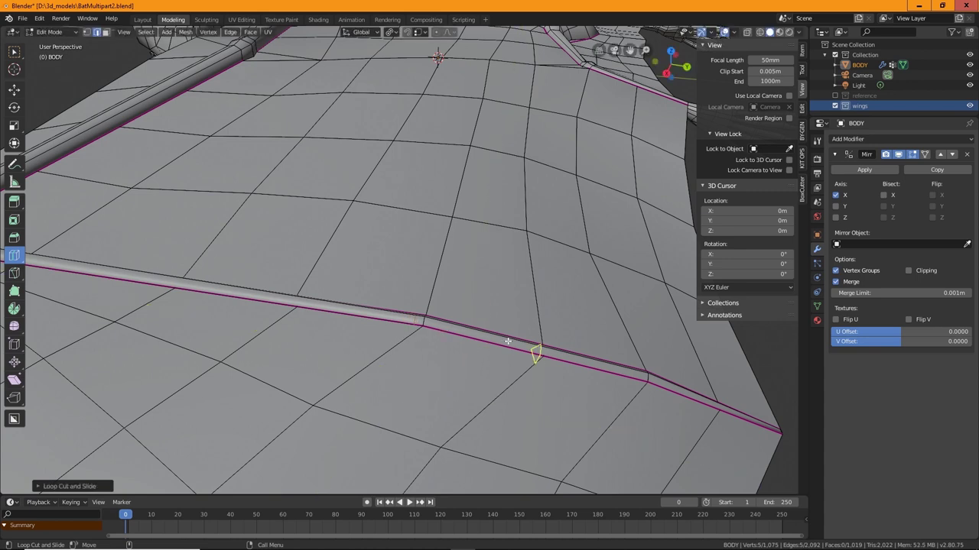
pyautogui.moveTo(508, 342); pyautogui.dragTo(472, 334)
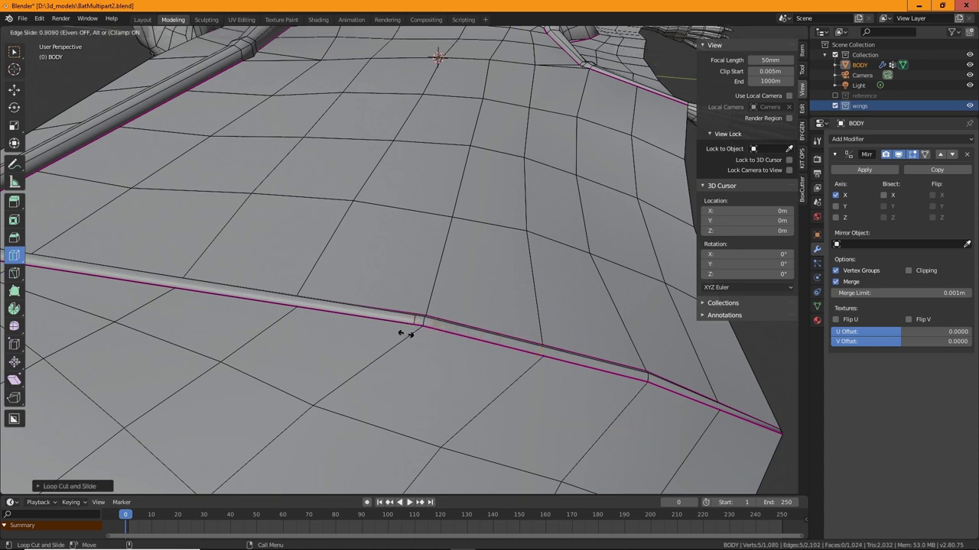
pyautogui.moveTo(405, 334); pyautogui.dragTo(409, 336)
# Add loop cuts around the same finger's next bend toward the trailing edge, sliding them close to the joint.
pyautogui.moveTo(604, 369); pyautogui.dragTo(566, 342, button='middle')
pyautogui.moveTo(417, 263); pyautogui.dragTo(423, 268)
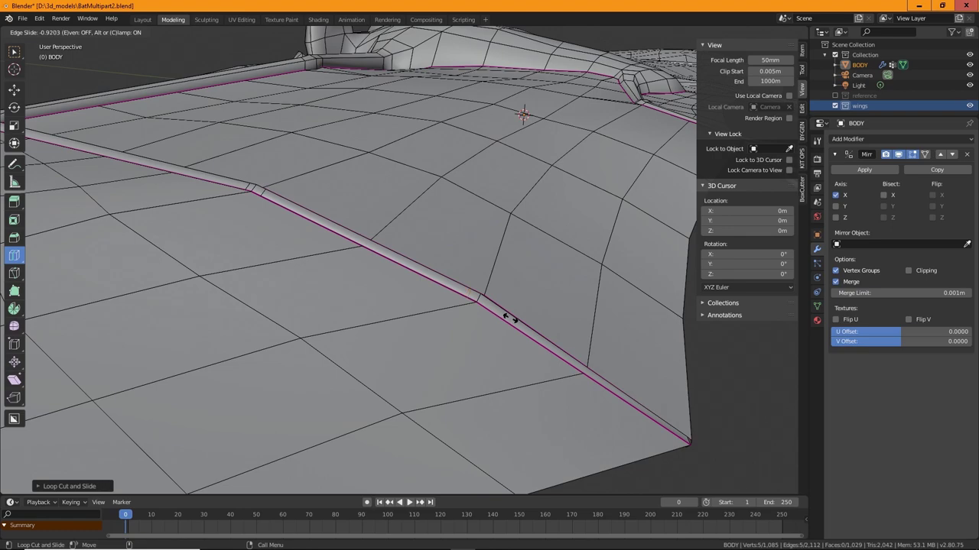
pyautogui.moveTo(510, 318); pyautogui.dragTo(512, 320)
pyautogui.moveTo(555, 345); pyautogui.dragTo(481, 334)
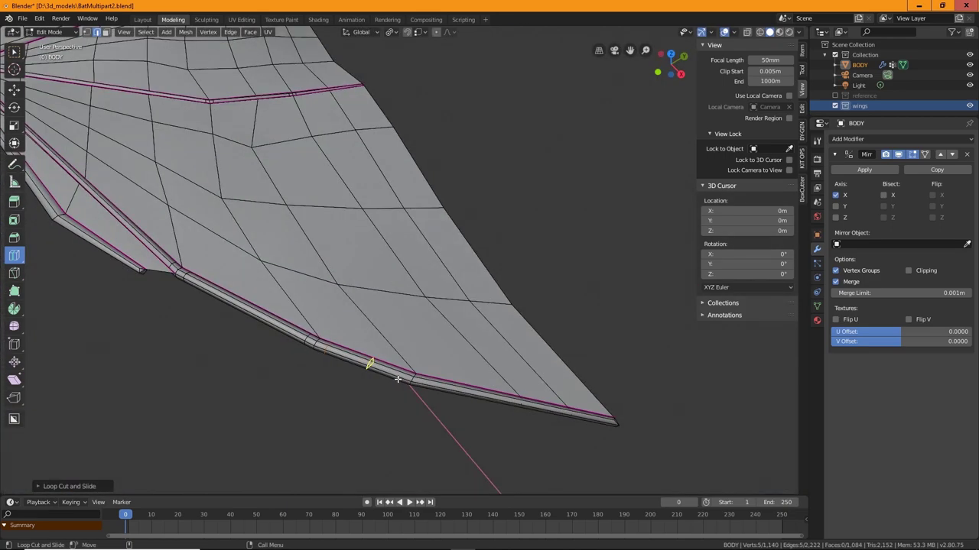
# Add loop cuts beside the outer joint of the wing's leading finger and across the thumb base near the wrist.
pyautogui.moveTo(367, 363); pyautogui.dragTo(429, 392)
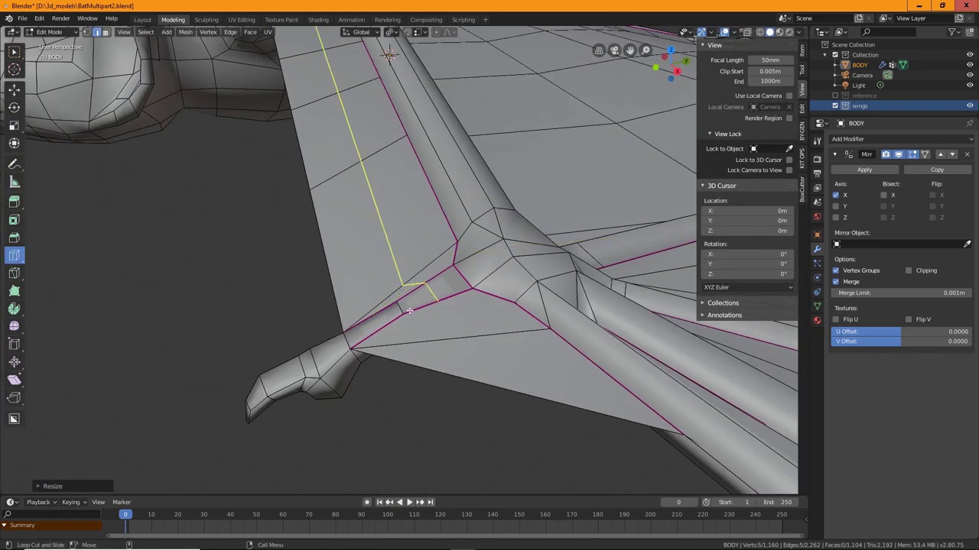
pyautogui.moveTo(405, 276); pyautogui.dragTo(391, 321)
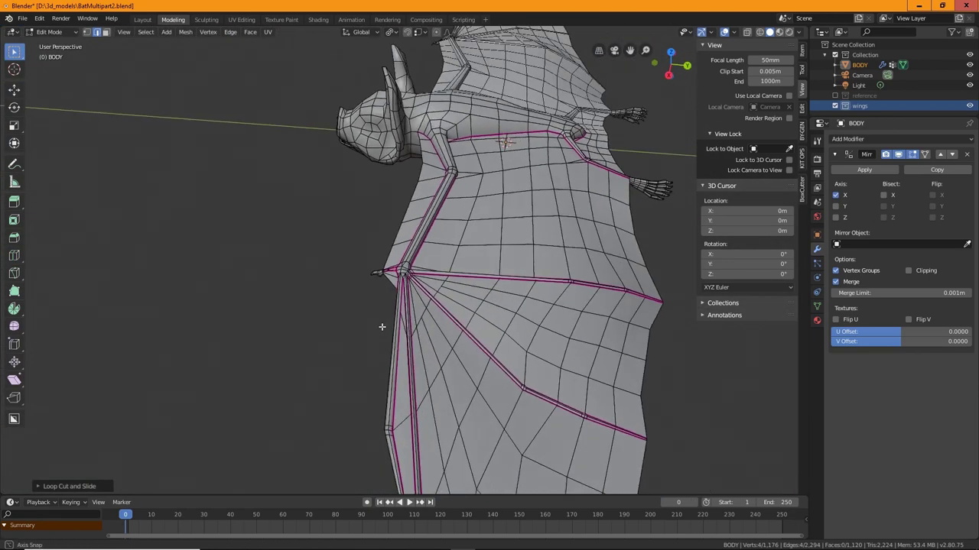
# Return the bat to Object Mode and save the file.
pyautogui.moveTo(382, 326); pyautogui.dragTo(408, 369, button='middle')
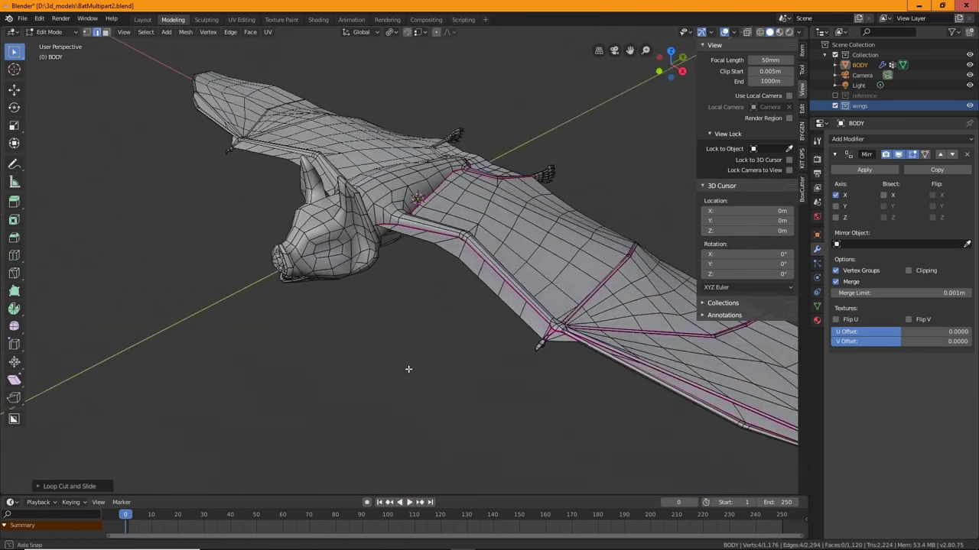
pyautogui.moveTo(442, 326); pyautogui.dragTo(428, 336, button='middle')
pyautogui.click(49, 31)
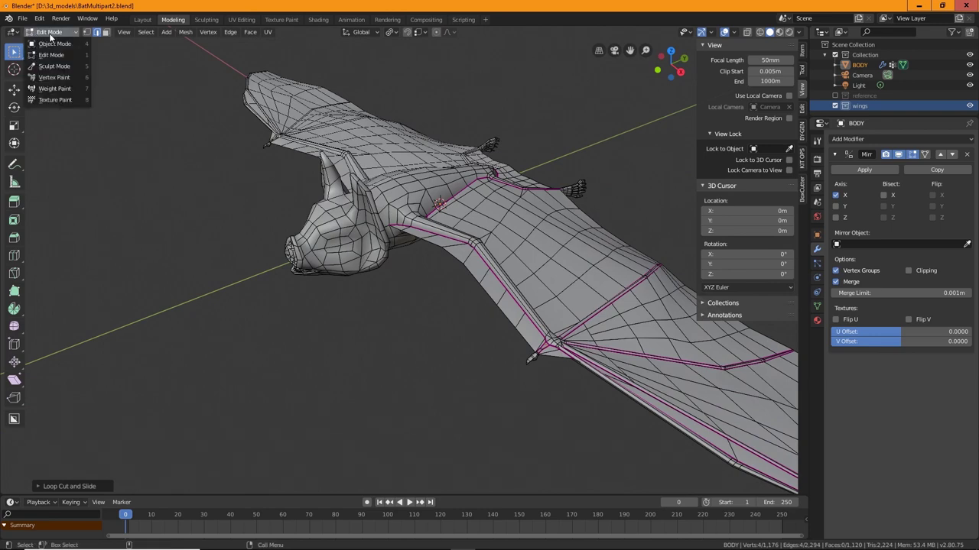
pyautogui.click(46, 27)
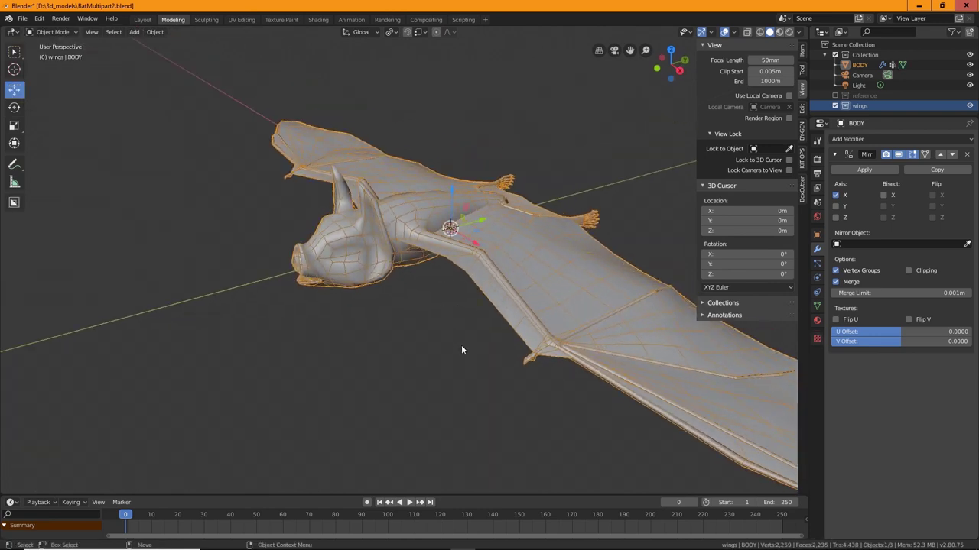
pyautogui.click(461, 345)
pyautogui.moveTo(461, 345); pyautogui.dragTo(429, 336, button='middle')
pyautogui.click(524, 290)
pyautogui.scroll(-5, 406, 320)
pyautogui.scroll(6, 413, 322)
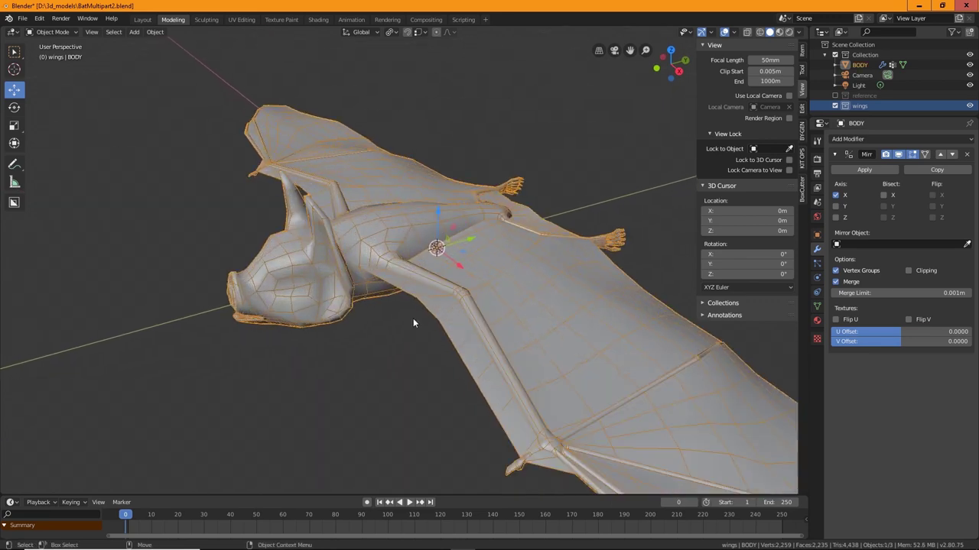
pyautogui.click(22, 18)
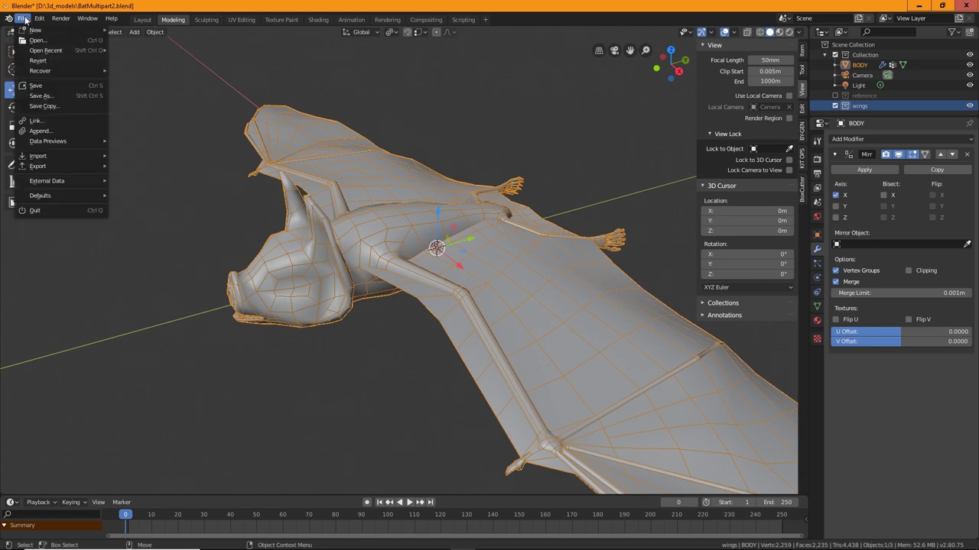
pyautogui.click(35, 85)
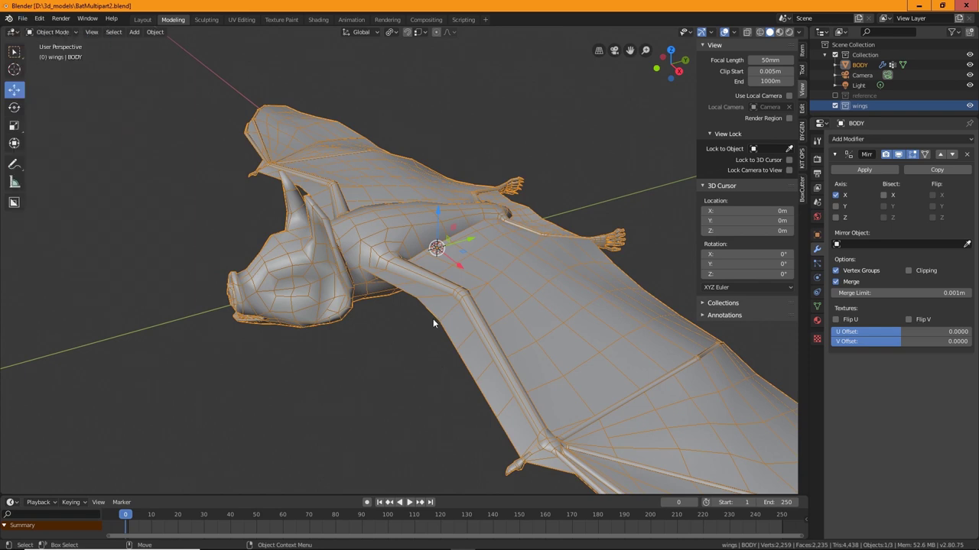
# Examine the bat's head, body and wings from several angles, including the mesh edges in Edit Mode.
pyautogui.moveTo(381, 312); pyautogui.dragTo(524, 300, button='middle')
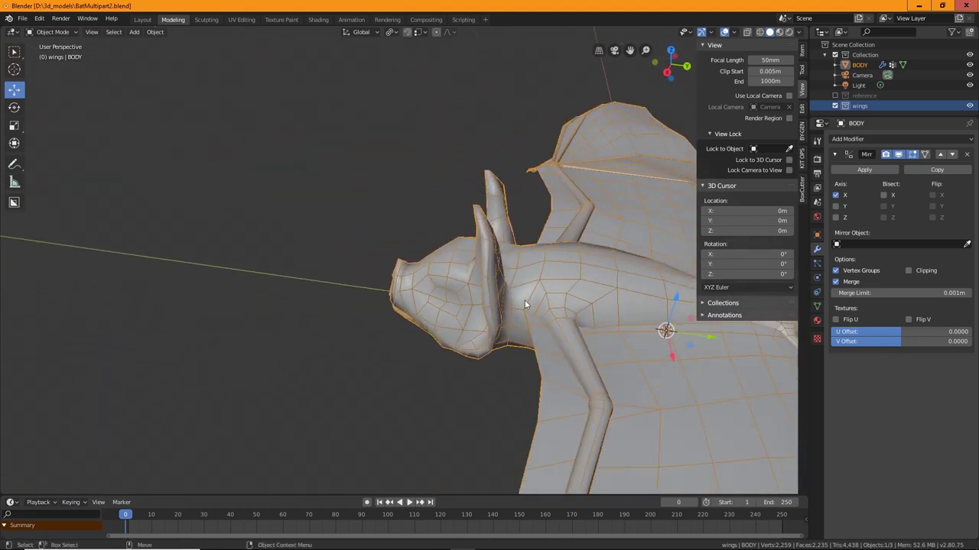
pyautogui.moveTo(558, 222); pyautogui.dragTo(479, 369, button='middle')
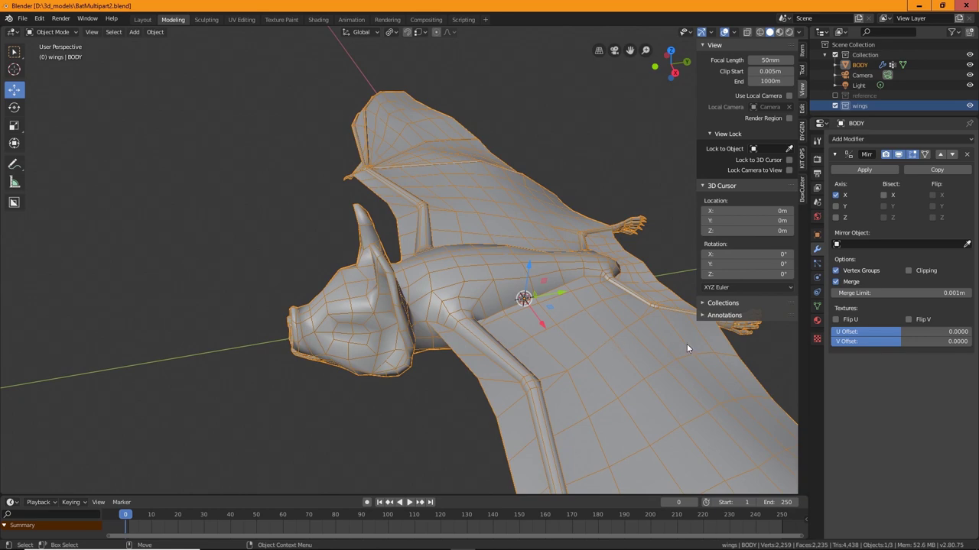
pyautogui.moveTo(603, 341); pyautogui.dragTo(489, 330, button='middle')
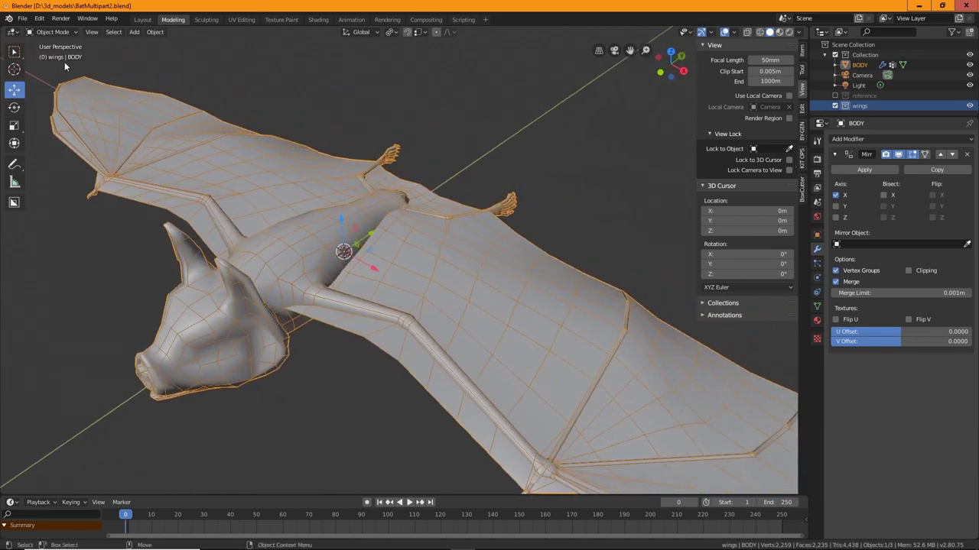
pyautogui.click(52, 32)
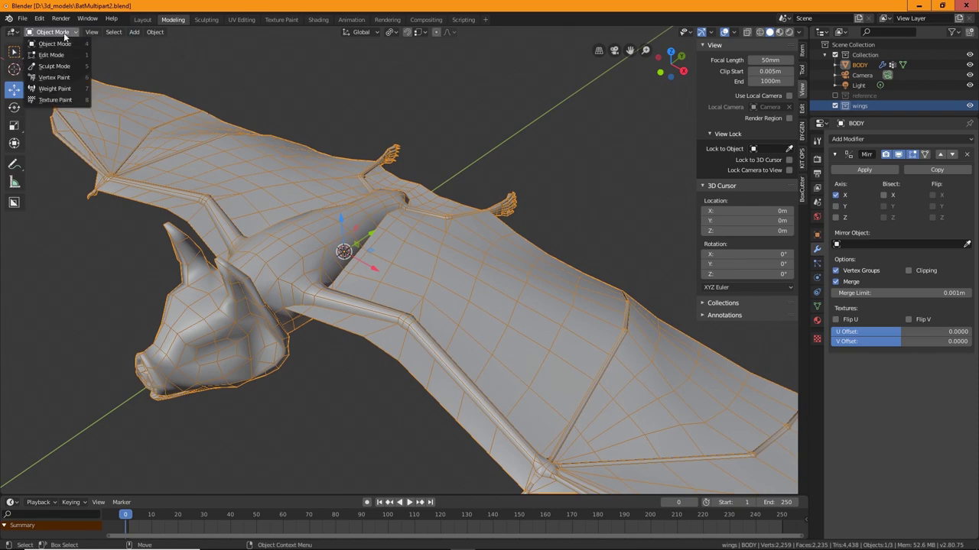
pyautogui.click(53, 55)
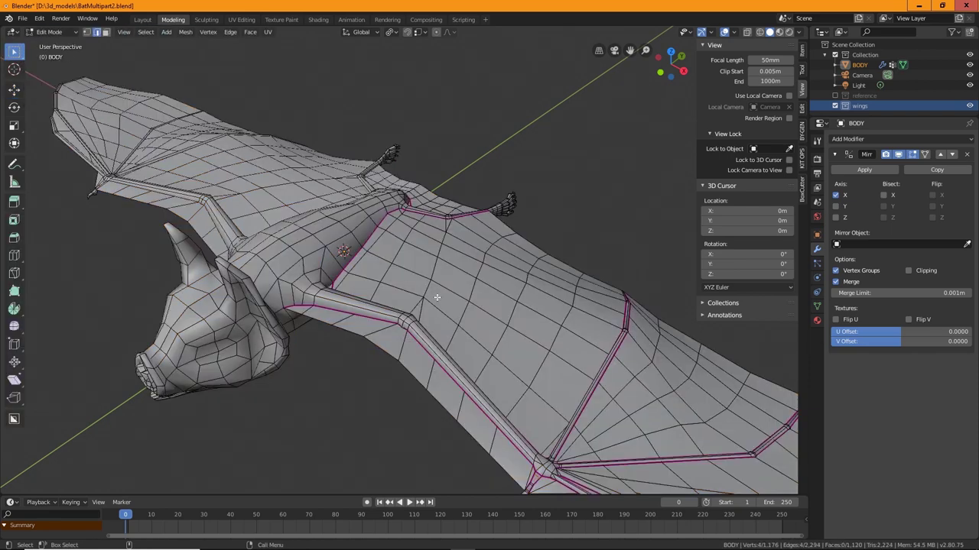
pyautogui.click(449, 280)
pyautogui.click(52, 32)
pyautogui.click(50, 42)
# Apply the Mirror modifier to the body and inspect the complete bat from the front and side.
pyautogui.moveTo(341, 269); pyautogui.dragTo(311, 322, button='middle')
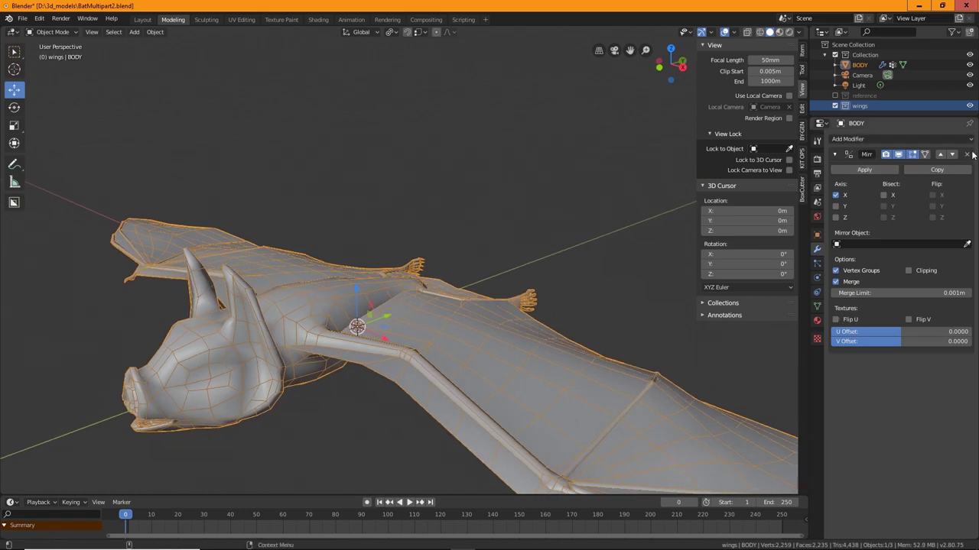
pyautogui.click(873, 168)
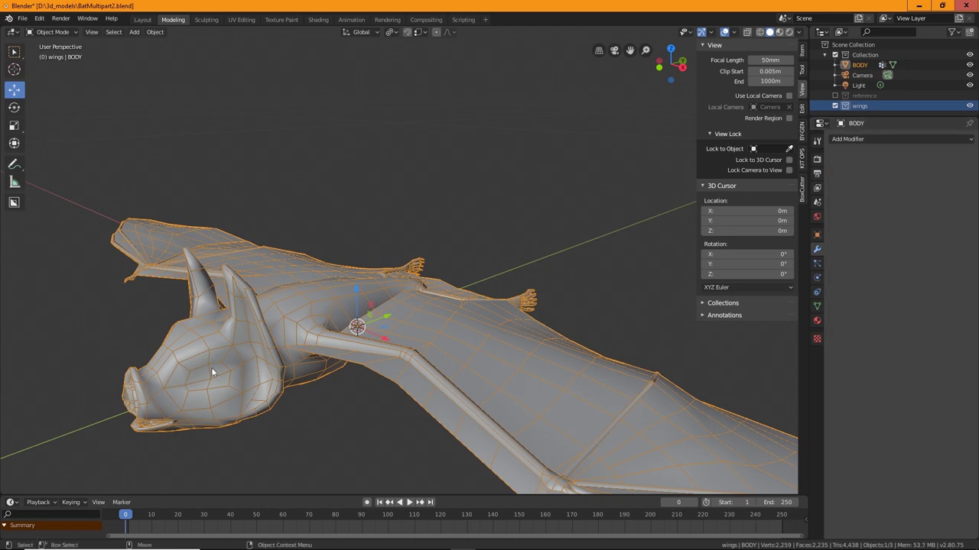
pyautogui.moveTo(268, 318); pyautogui.dragTo(611, 267, button='middle')
pyautogui.moveTo(557, 219); pyautogui.dragTo(435, 348, button='middle')
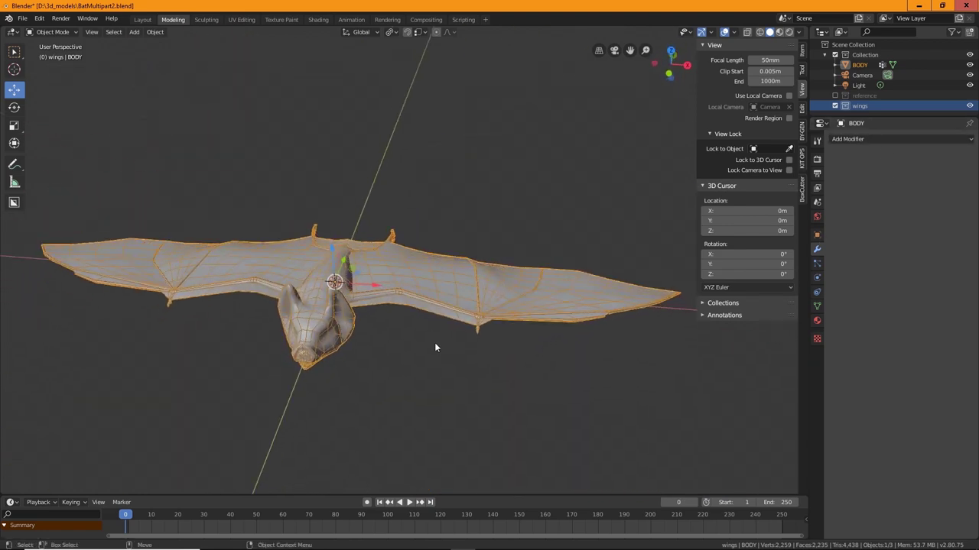
pyautogui.moveTo(472, 304)
pyautogui.mouseDown(button='middle')
pyautogui.moveTo(452, 284)
pyautogui.moveTo(328, 288)
pyautogui.moveTo(469, 309)
pyautogui.mouseUp(button='middle')
pyautogui.scroll(4, 469, 307)
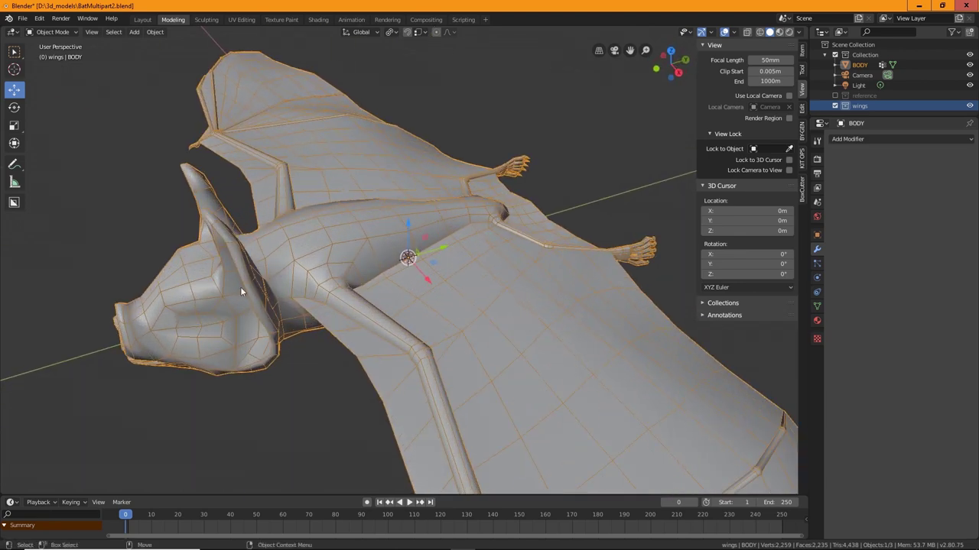
pyautogui.moveTo(313, 245); pyautogui.dragTo(587, 289, button='middle')
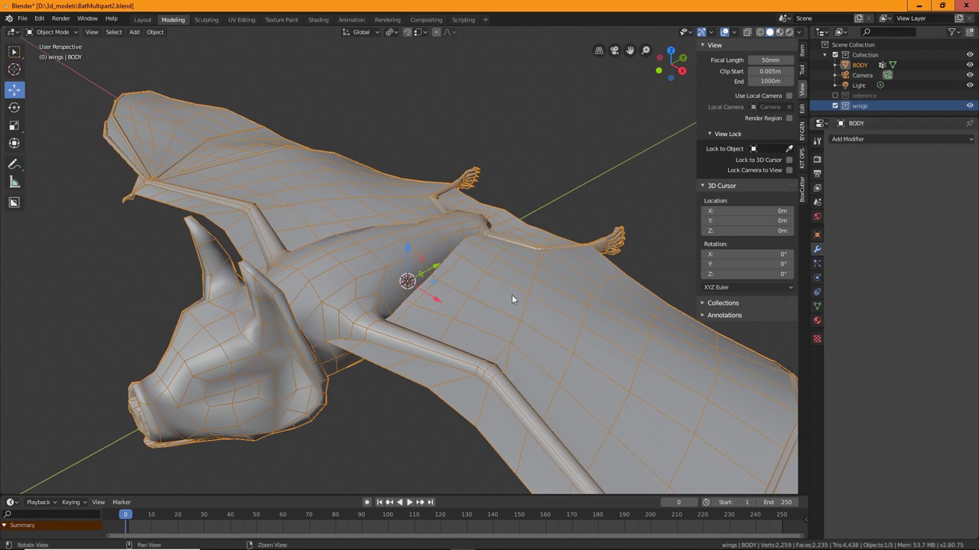
pyautogui.moveTo(512, 296); pyautogui.dragTo(489, 201, button='middle')
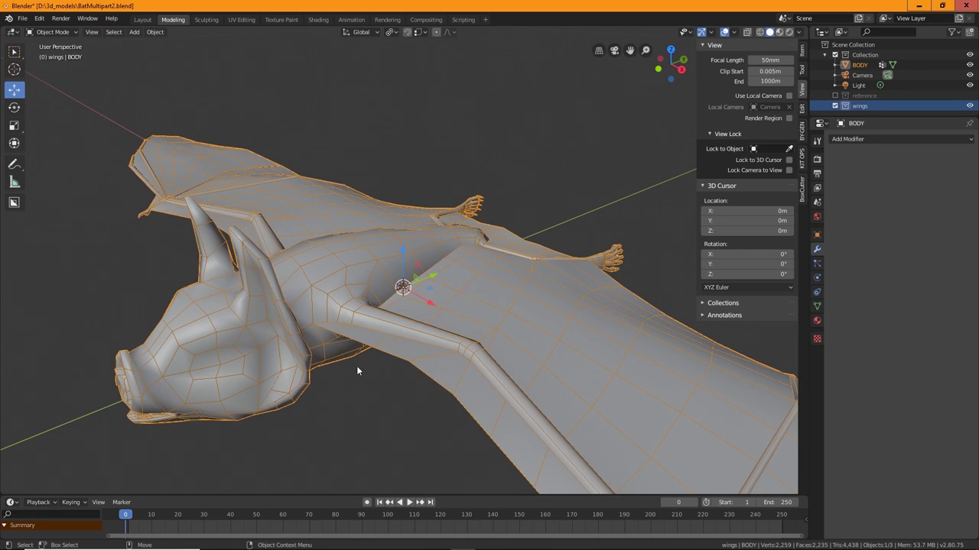
pyautogui.moveTo(478, 344); pyautogui.dragTo(459, 365, button='middle')
pyautogui.scroll(4, 316, 348)
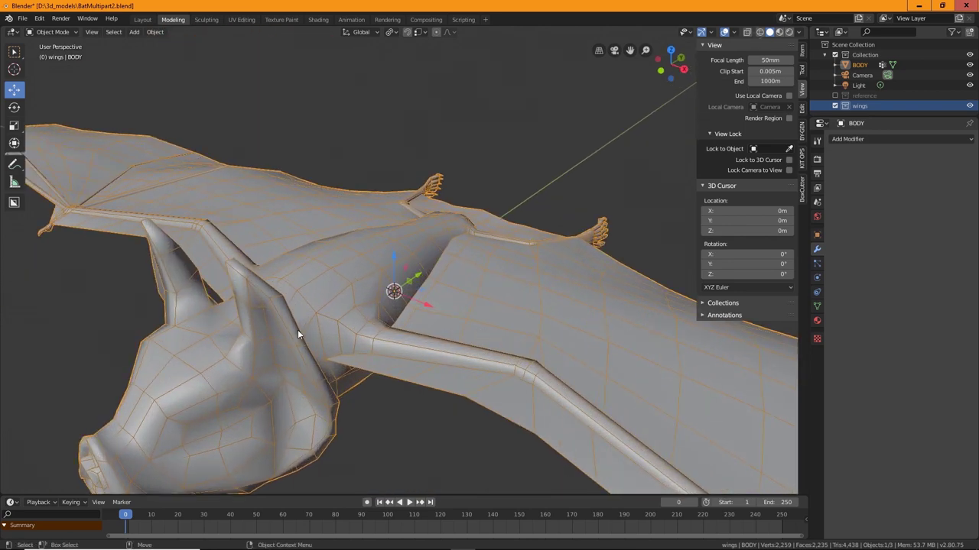
pyautogui.moveTo(416, 353); pyautogui.dragTo(472, 309, button='middle')
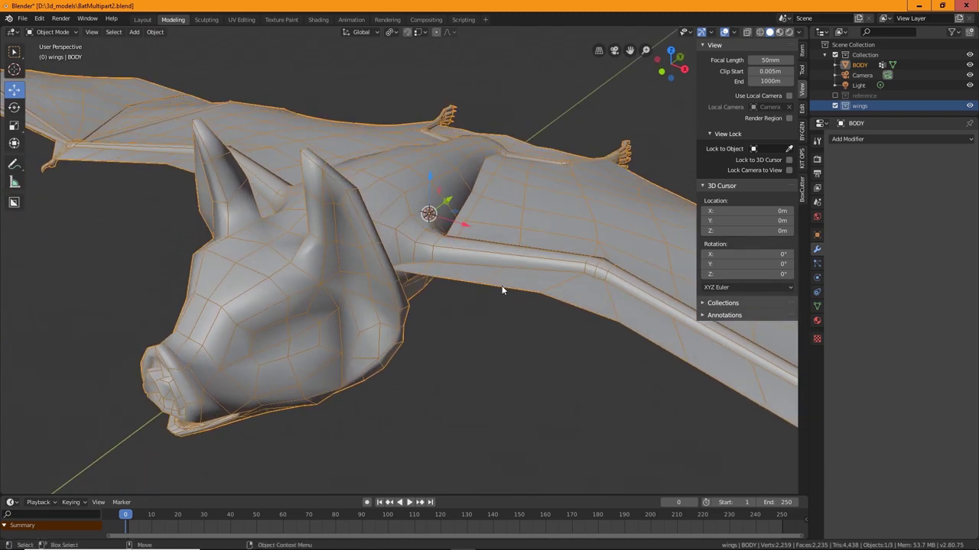
pyautogui.moveTo(502, 286); pyautogui.dragTo(478, 287, button='middle')
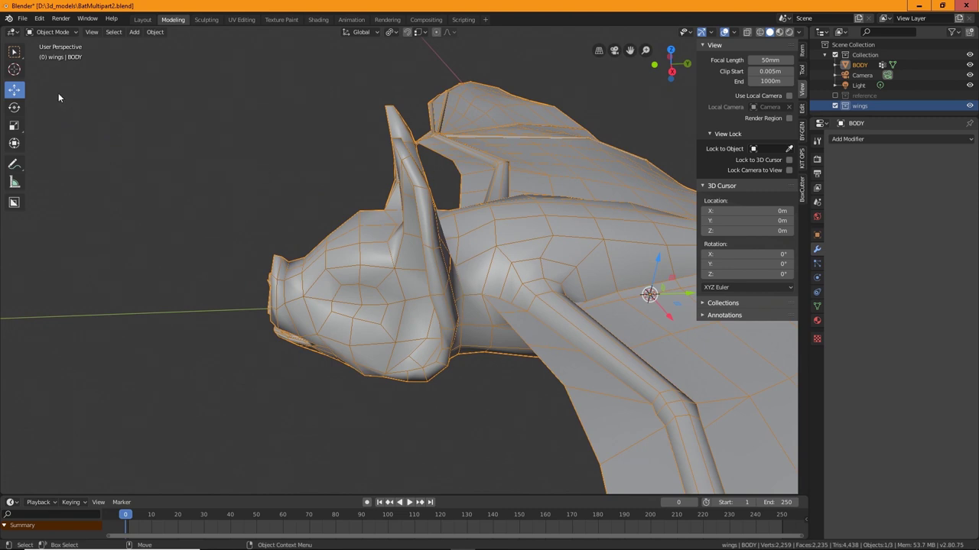
# Put the bat body in Edit Mode with face selection and select a single face of the wing membrane.
pyautogui.click(50, 31)
pyautogui.click(49, 54)
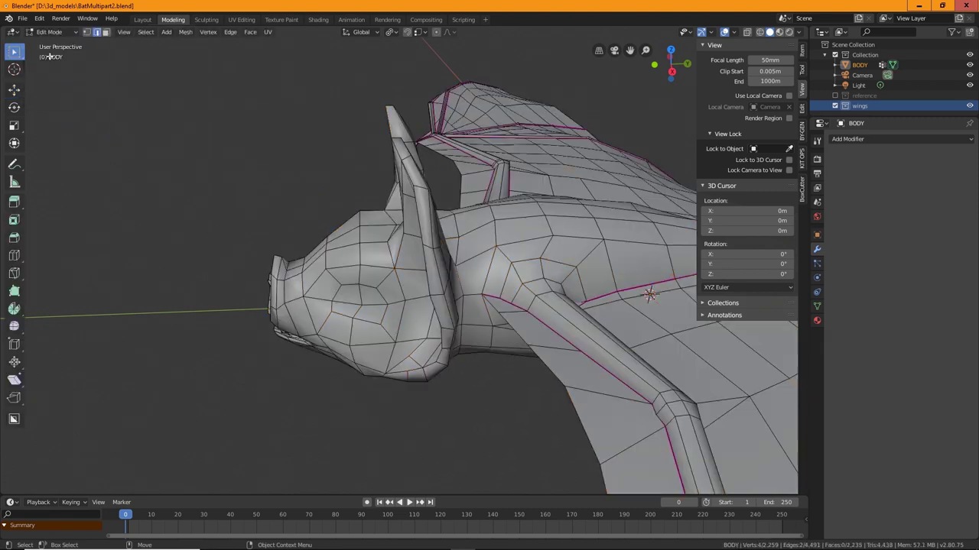
pyautogui.click(50, 31)
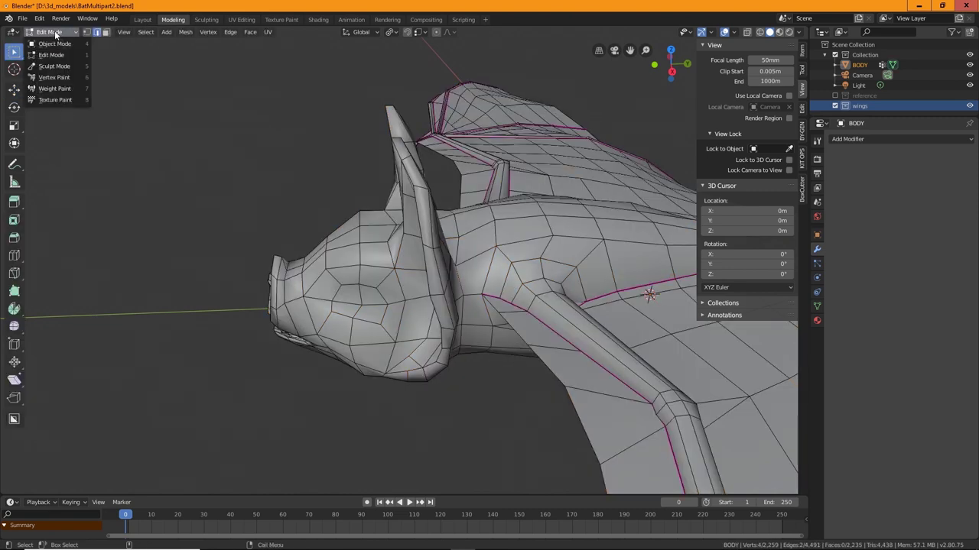
pyautogui.click(106, 32)
pyautogui.scroll(-3, 572, 264)
pyautogui.click(579, 330)
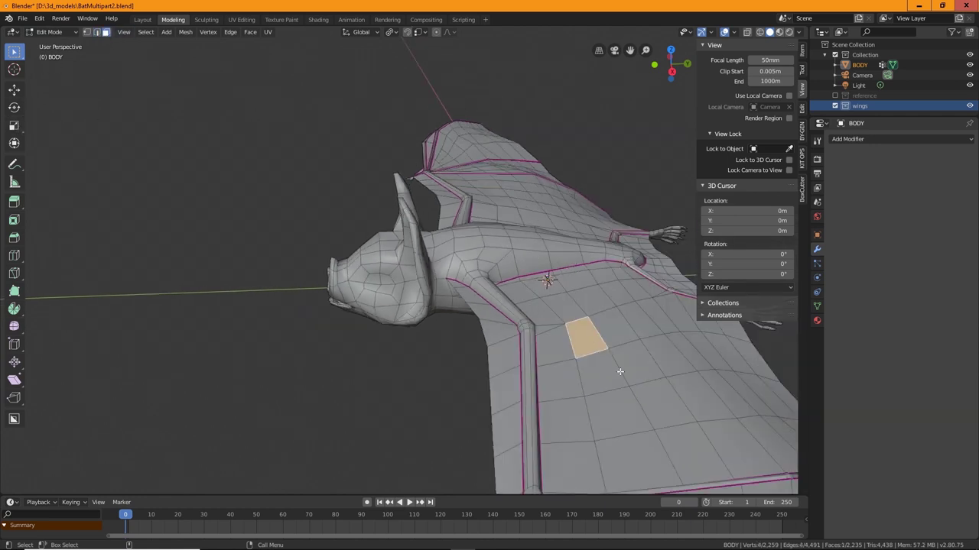
# Grow the face selection repeatedly with Select More until it covers the entire wing membrane on both sides.
pyautogui.moveTo(642, 353); pyautogui.dragTo(472, 374, button='middle')
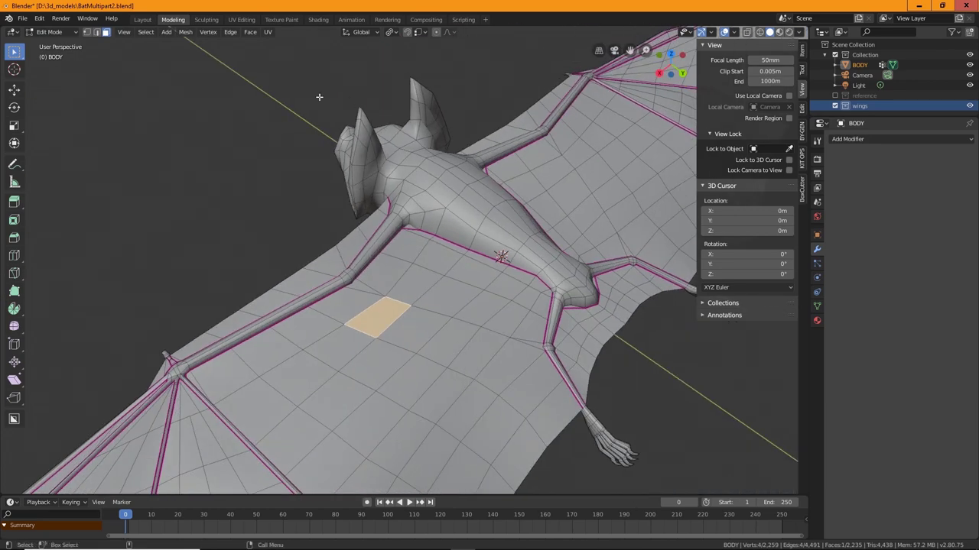
pyautogui.click(185, 33)
pyautogui.click(146, 34)
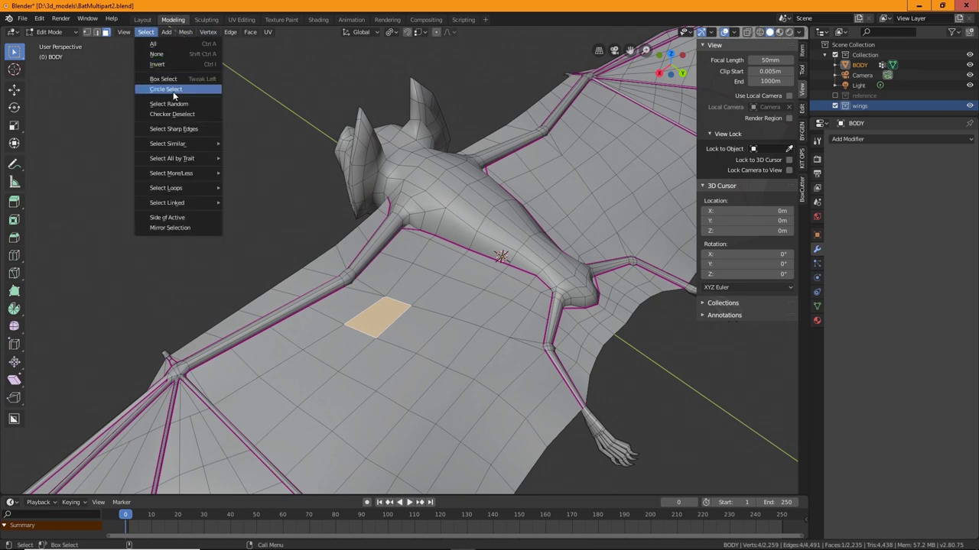
pyautogui.moveTo(183, 146)
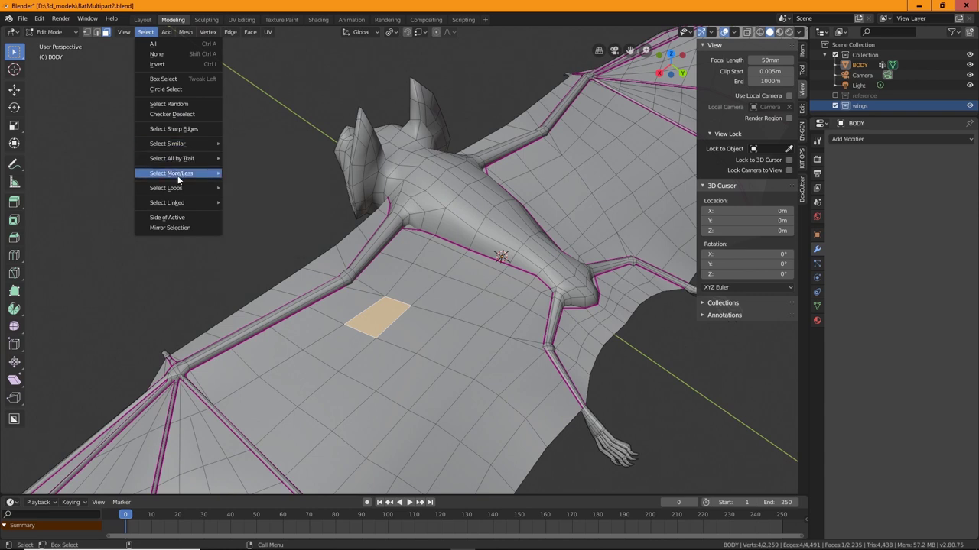
pyautogui.moveTo(178, 180)
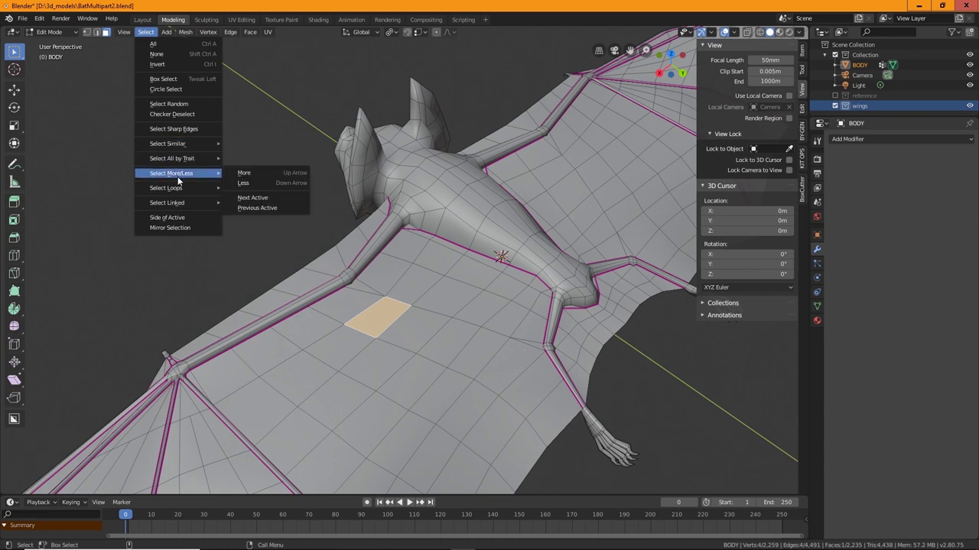
pyautogui.click(244, 174)
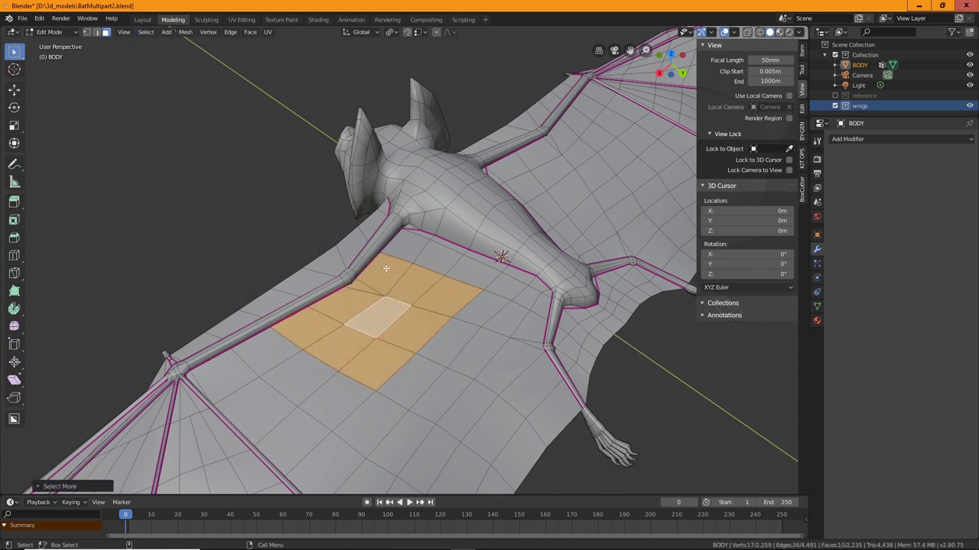
pyautogui.press('ctrl+KP_Add')
pyautogui.press('ctrl+KP_Add')
pyautogui.press('ctrl+KP_Add')
pyautogui.press('ctrl+KP_Add')
pyautogui.press('ctrl+KP_Add')
pyautogui.press('ctrl+KP_Add')
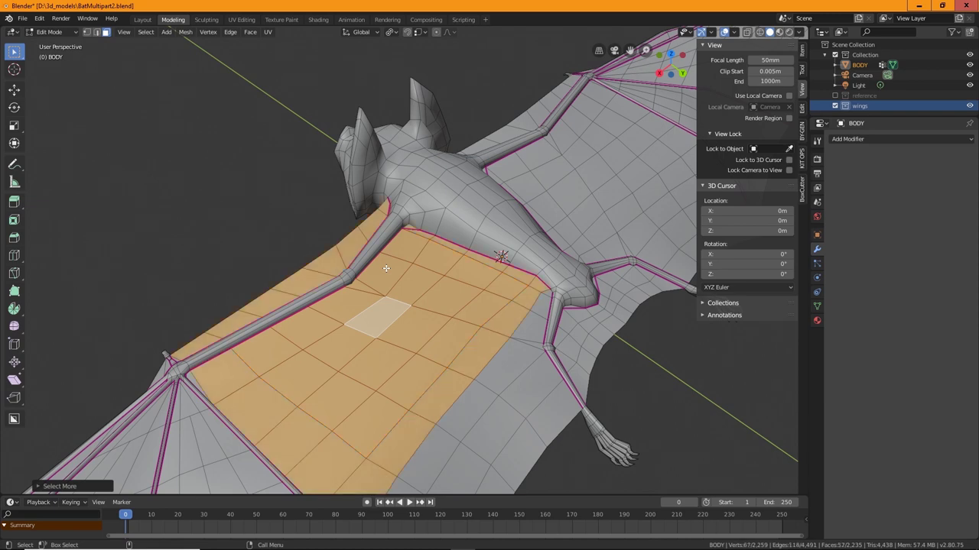
pyautogui.press('ctrl+KP_Add')
pyautogui.press('ctrl+KP_Add')
pyautogui.press('ctrl+KP_Add')
pyautogui.press('ctrl+KP_Add')
pyautogui.press('ctrl+KP_Add')
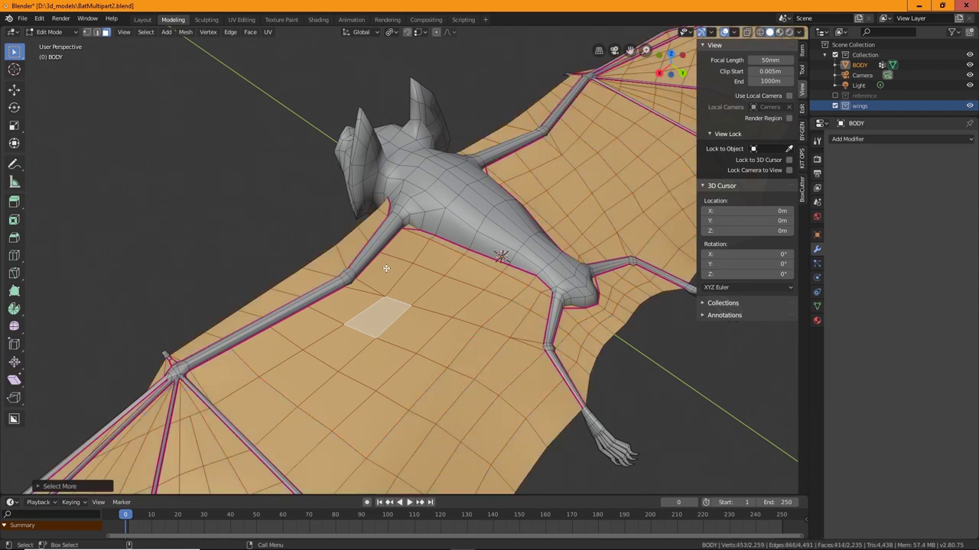
pyautogui.scroll(-5, 380, 296)
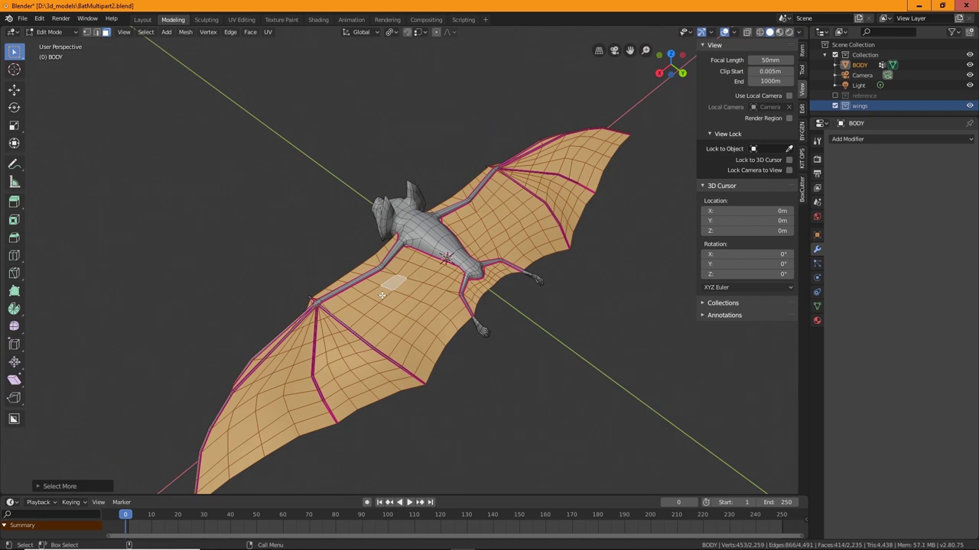
pyautogui.scroll(4, 382, 295)
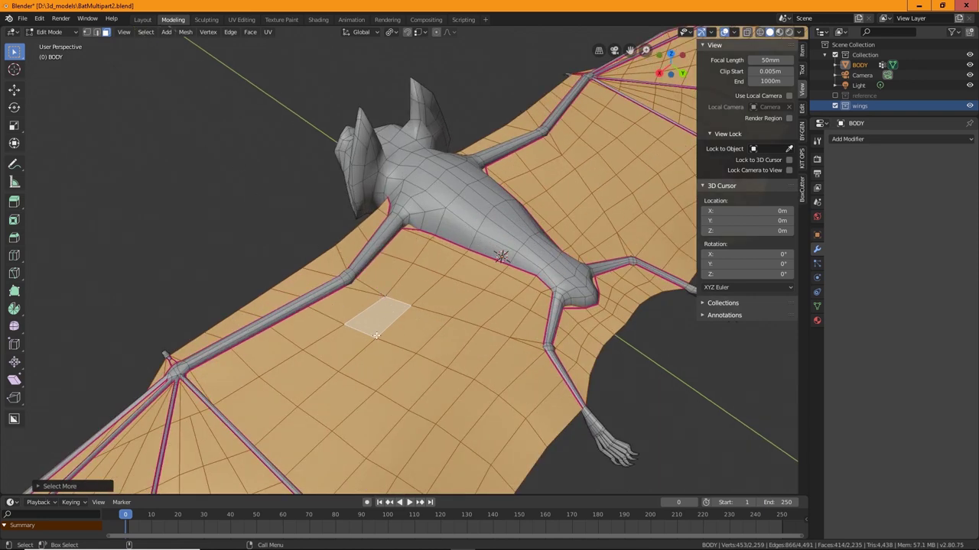
# Clear the selection and select the entire wing membrane by extending one membrane face with Select Linked.
pyautogui.hotkey('alt', 'a')
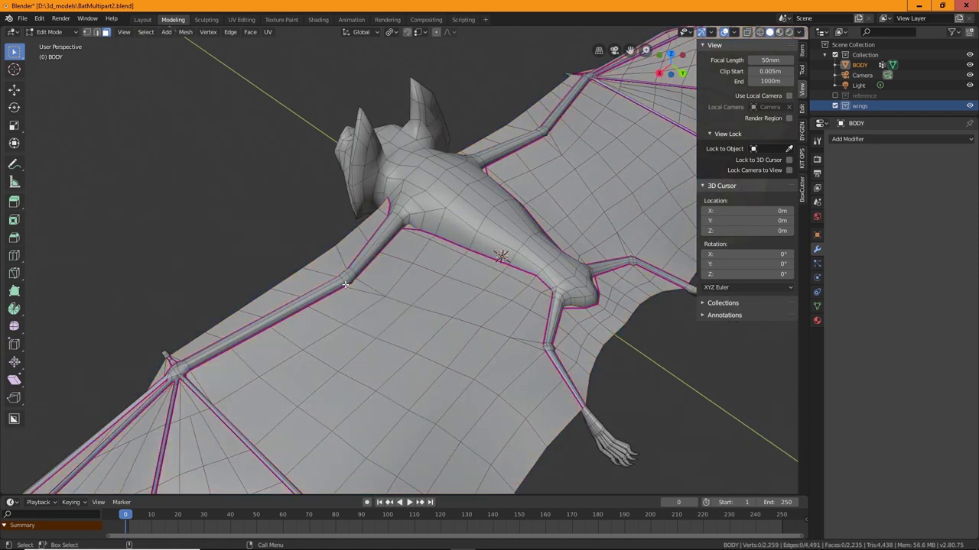
pyautogui.click(380, 325)
pyautogui.hotkey('ctrl', 'l')
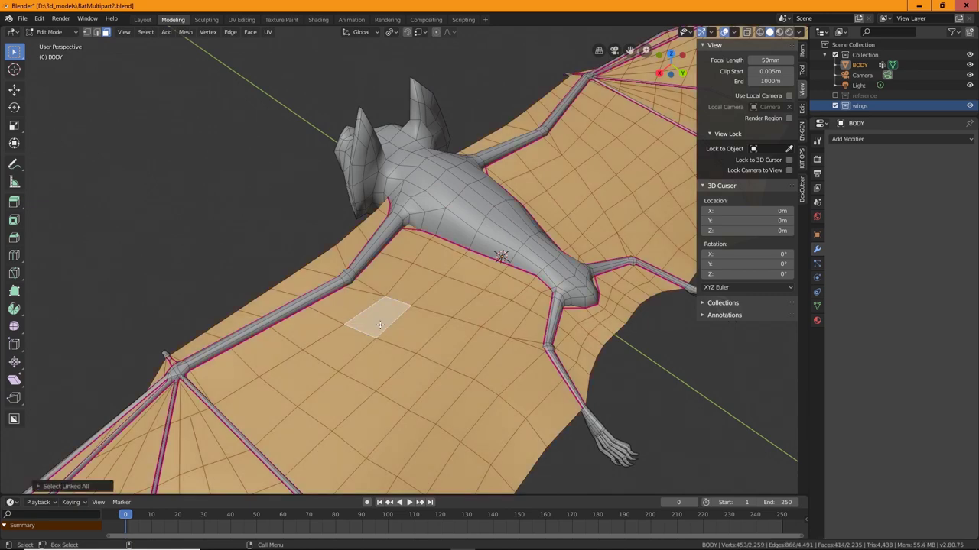
# Inspect where the selected wing membrane meets the body and arm, viewing the bat from several angles.
pyautogui.moveTo(462, 346); pyautogui.dragTo(488, 285, button='middle')
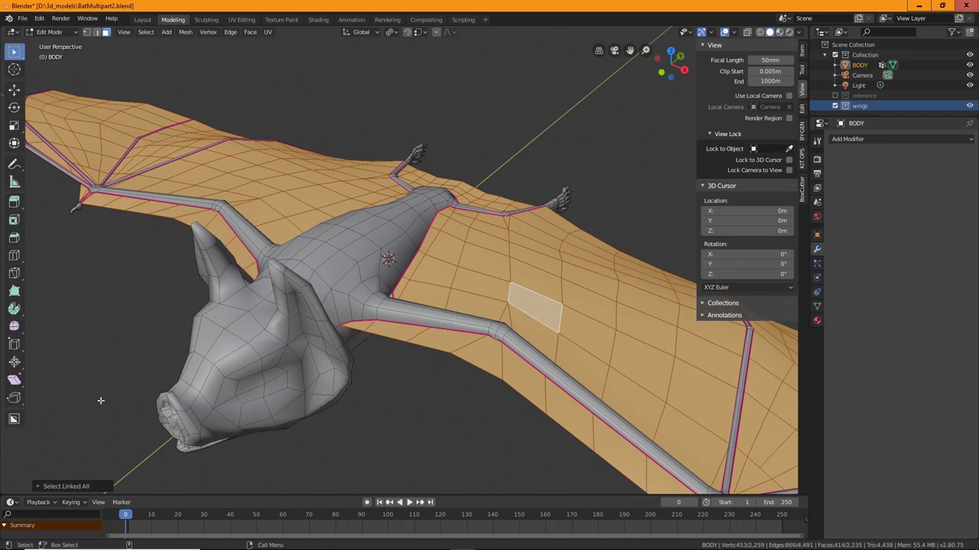
pyautogui.scroll(3, 451, 370)
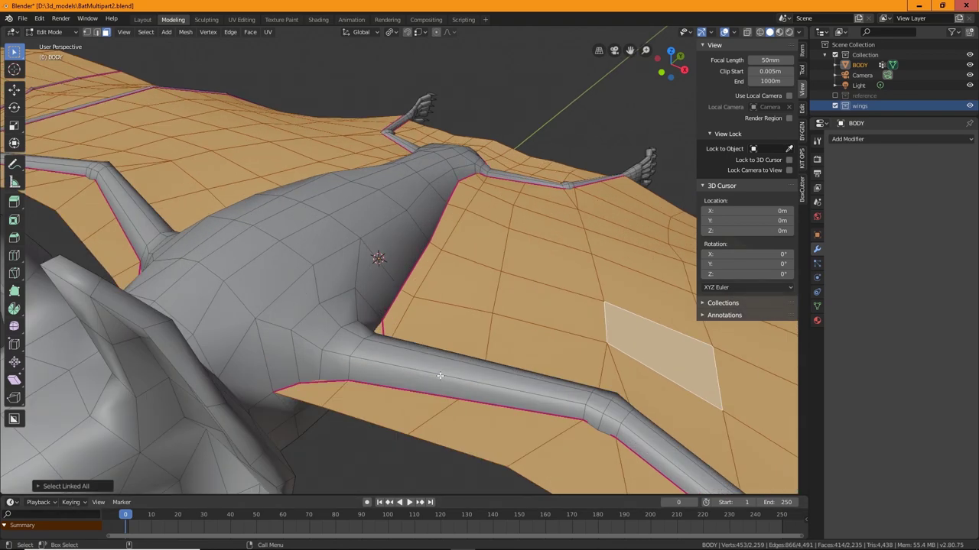
pyautogui.moveTo(399, 373); pyautogui.dragTo(424, 356, button='middle')
pyautogui.keyDown('alt'); pyautogui.moveTo(425, 356); pyautogui.dragTo(433, 331, button='right'); pyautogui.keyUp('alt')
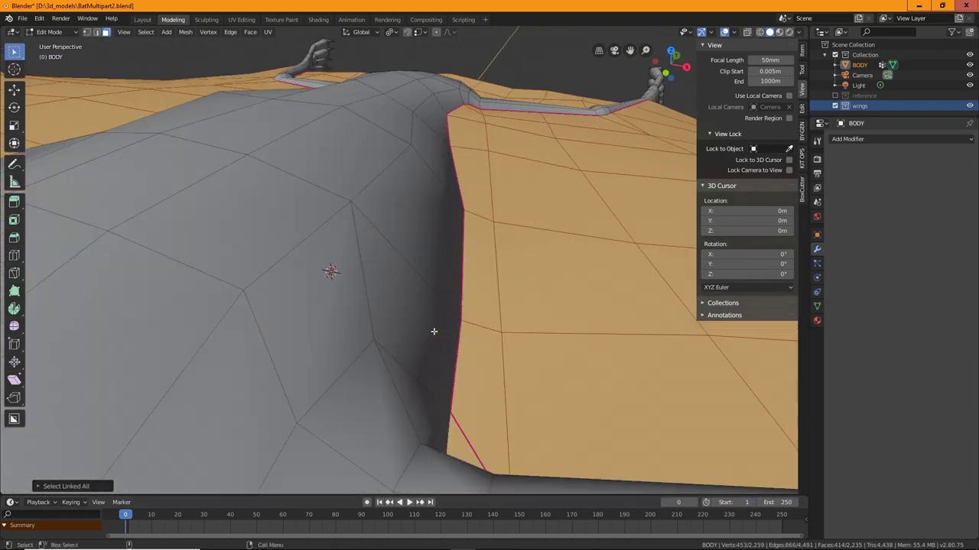
pyautogui.keyDown('alt'); pyautogui.moveTo(432, 332); pyautogui.dragTo(465, 299); pyautogui.keyUp('alt')
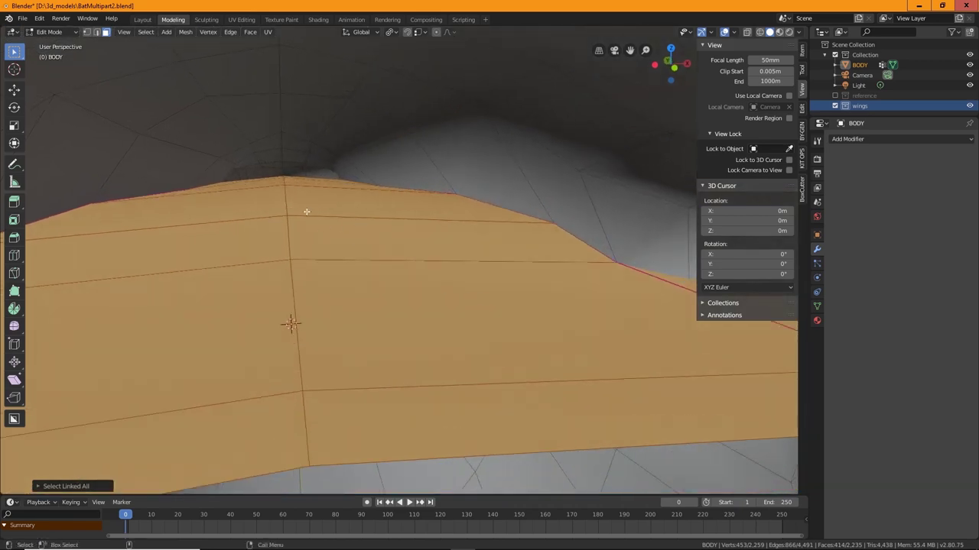
pyautogui.scroll(-4, 294, 237)
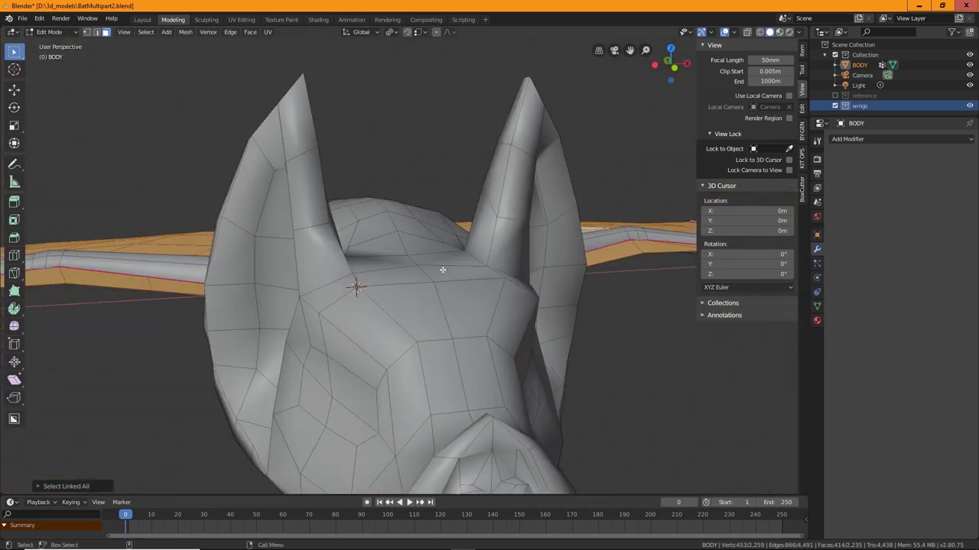
pyautogui.moveTo(540, 319); pyautogui.dragTo(436, 350, button='middle')
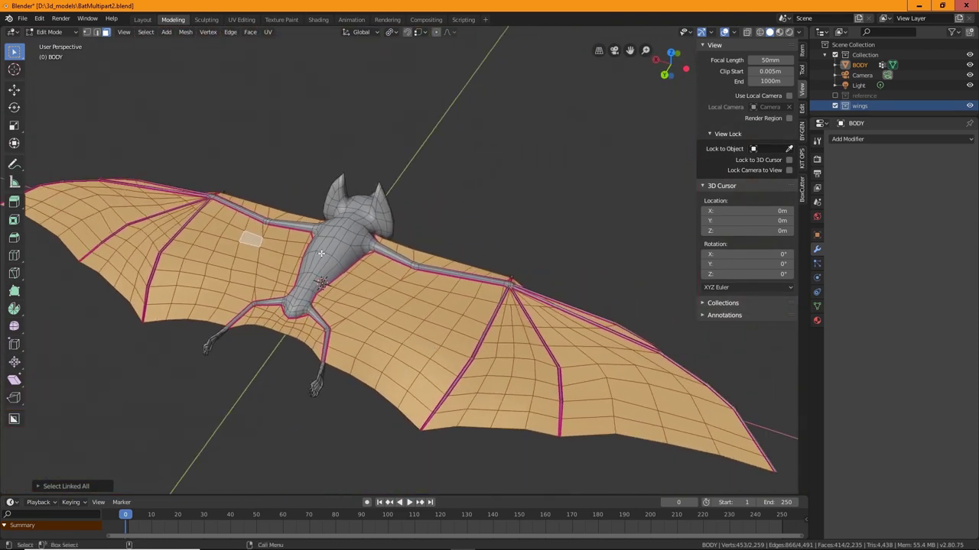
# Assign the selected wing membrane to the wings vertex group and check the group by deselecting and reselecting it.
pyautogui.click(816, 263)
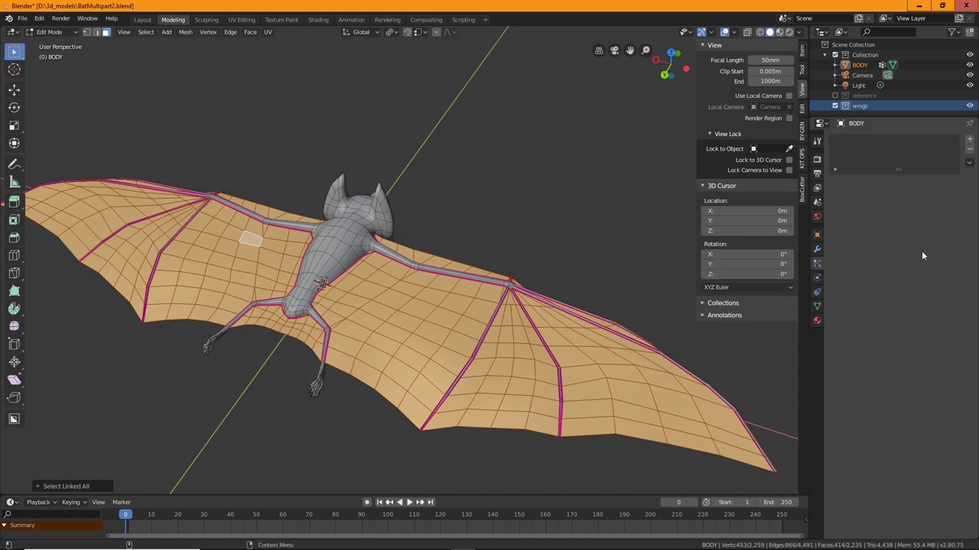
pyautogui.click(817, 306)
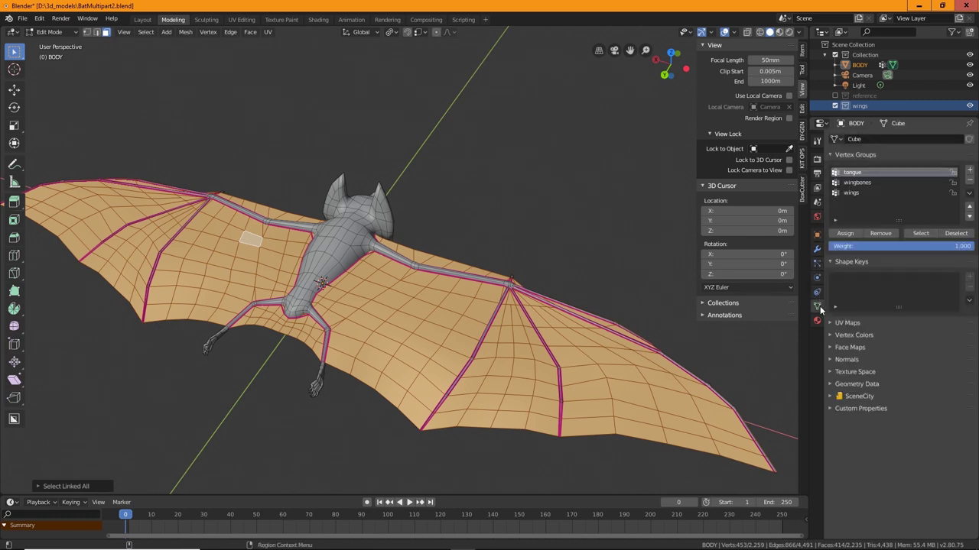
pyautogui.click(849, 193)
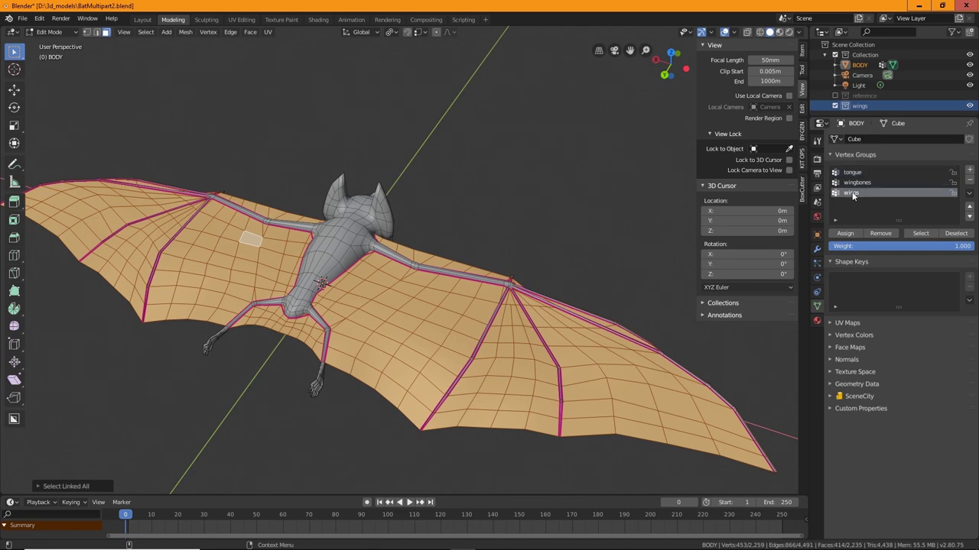
pyautogui.moveTo(507, 298); pyautogui.dragTo(531, 227, button='middle')
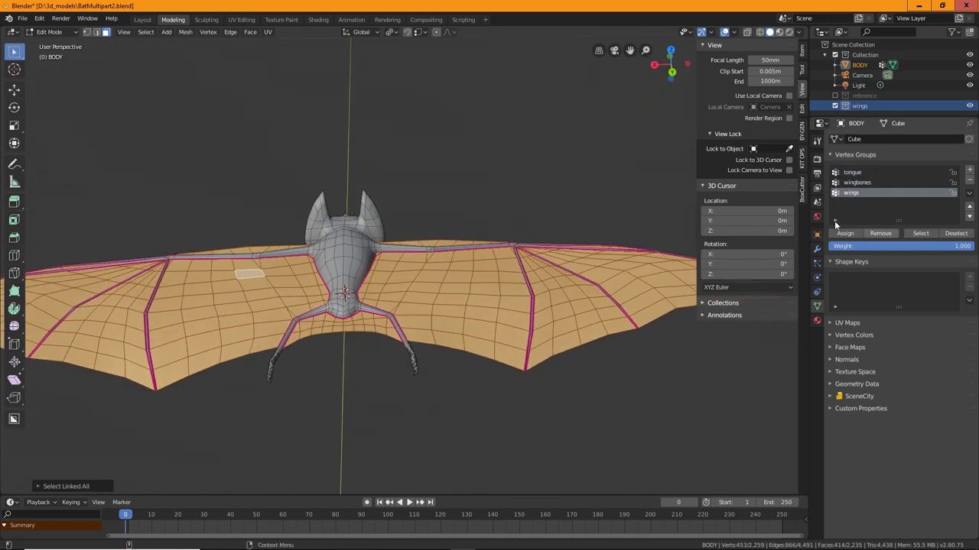
pyautogui.click(846, 233)
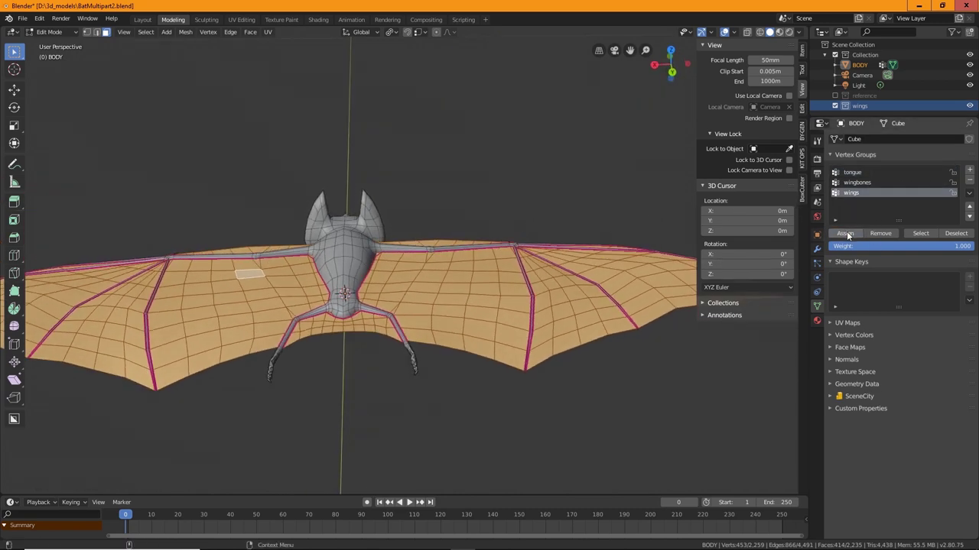
pyautogui.click(941, 234)
pyautogui.click(928, 233)
# Hide the selected wing membrane and inspect the bat's exposed body, arms and legs.
pyautogui.moveTo(581, 206); pyautogui.dragTo(443, 141, button='middle')
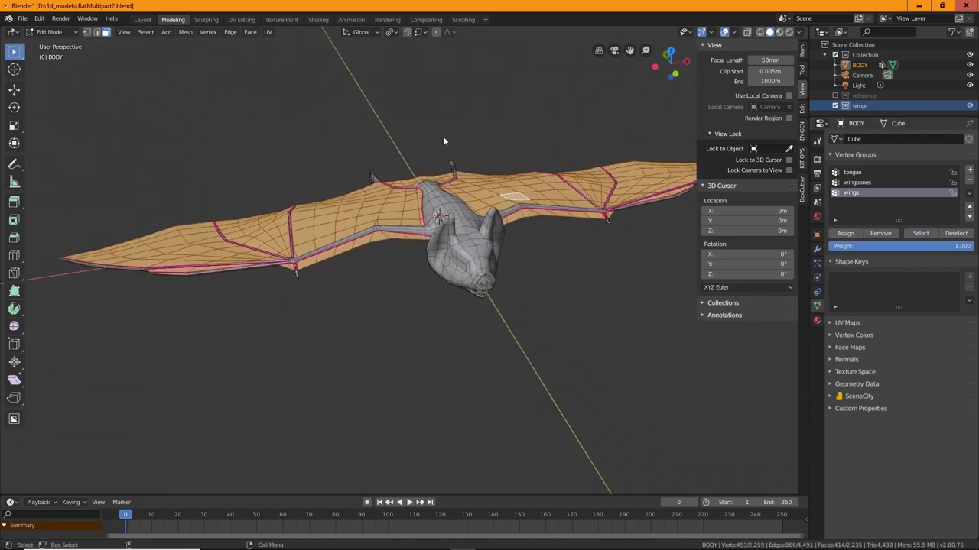
pyautogui.click(187, 32)
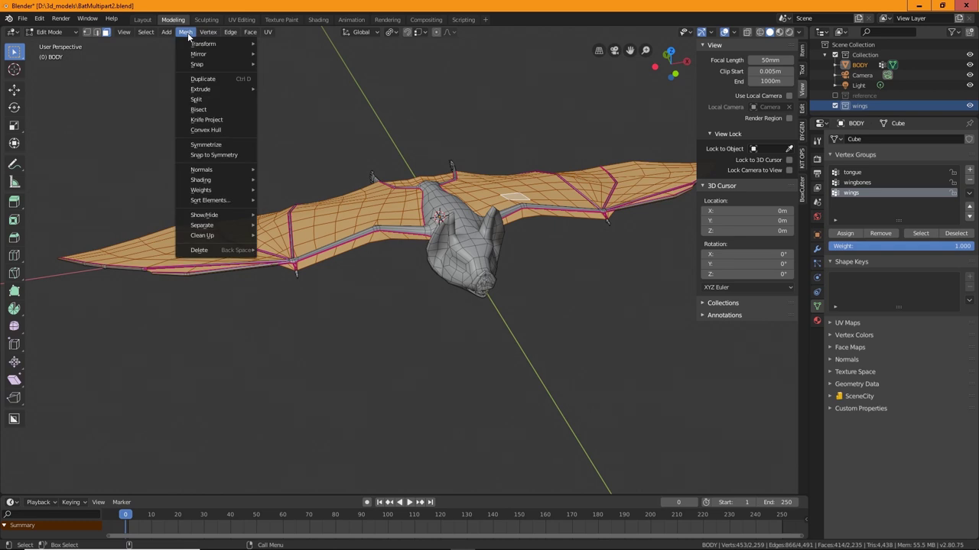
pyautogui.moveTo(229, 215)
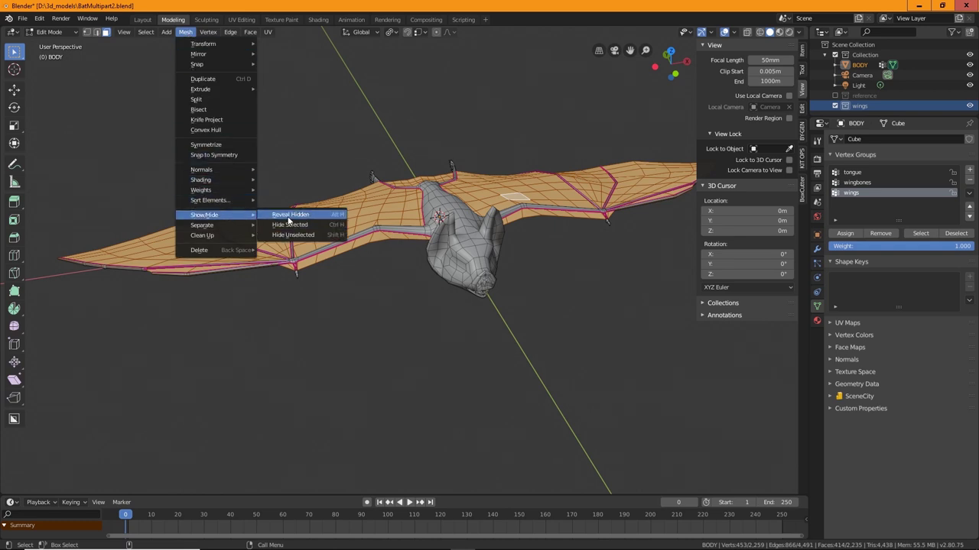
pyautogui.click(288, 224)
pyautogui.moveTo(567, 328); pyautogui.dragTo(471, 262, button='middle')
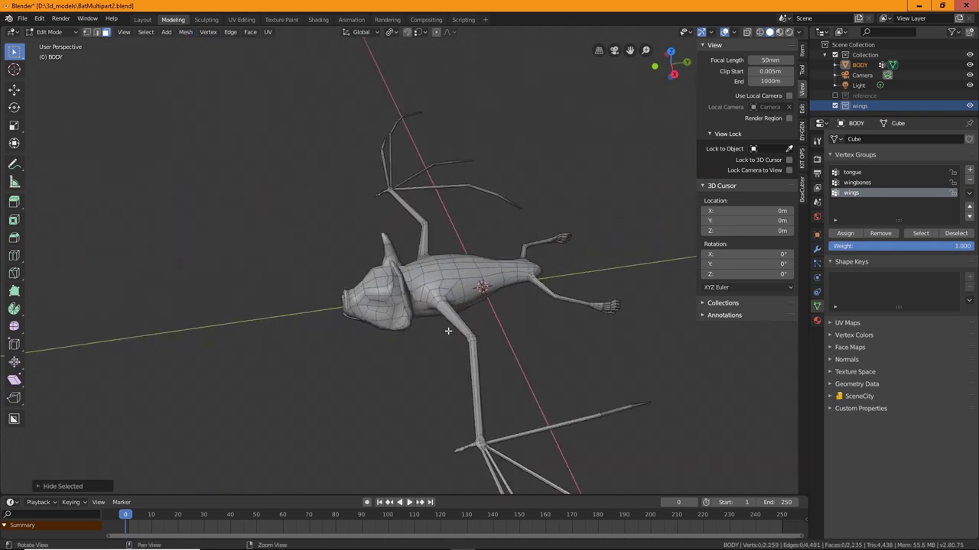
pyautogui.moveTo(440, 387); pyautogui.dragTo(365, 349, button='middle')
pyautogui.scroll(4, 292, 254)
pyautogui.moveTo(292, 254); pyautogui.dragTo(443, 298, button='middle')
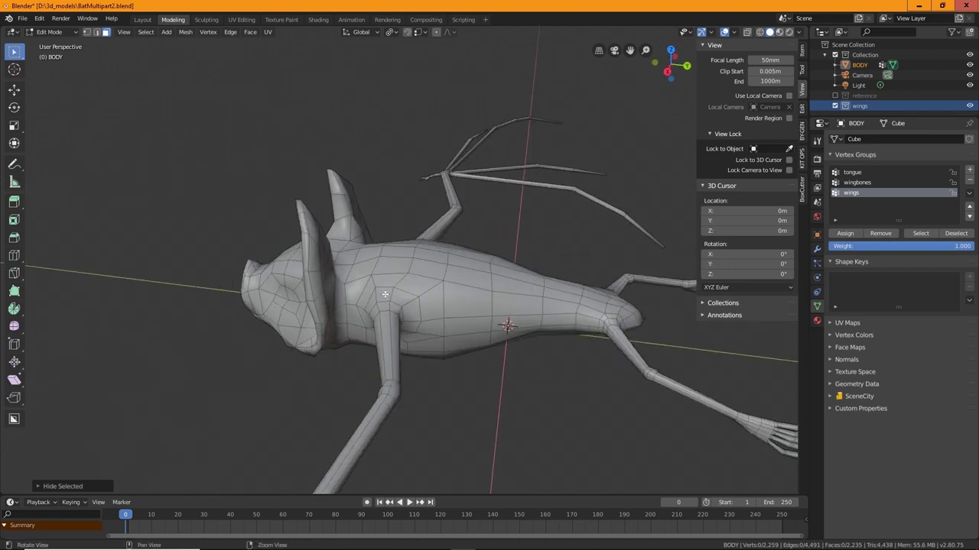
# Switch to edge selection and mark the edge loop around the bat's neck as a seam.
pyautogui.click(96, 32)
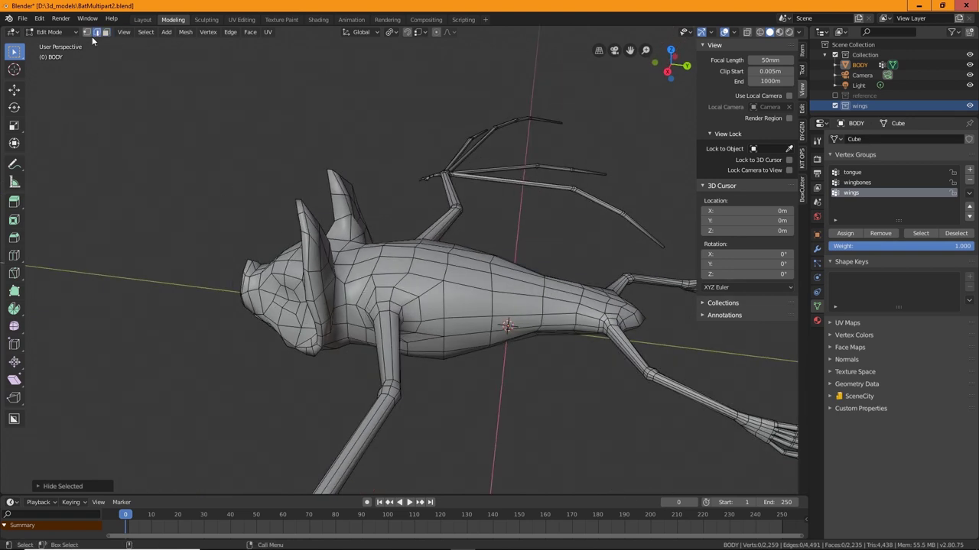
pyautogui.scroll(1, 363, 241)
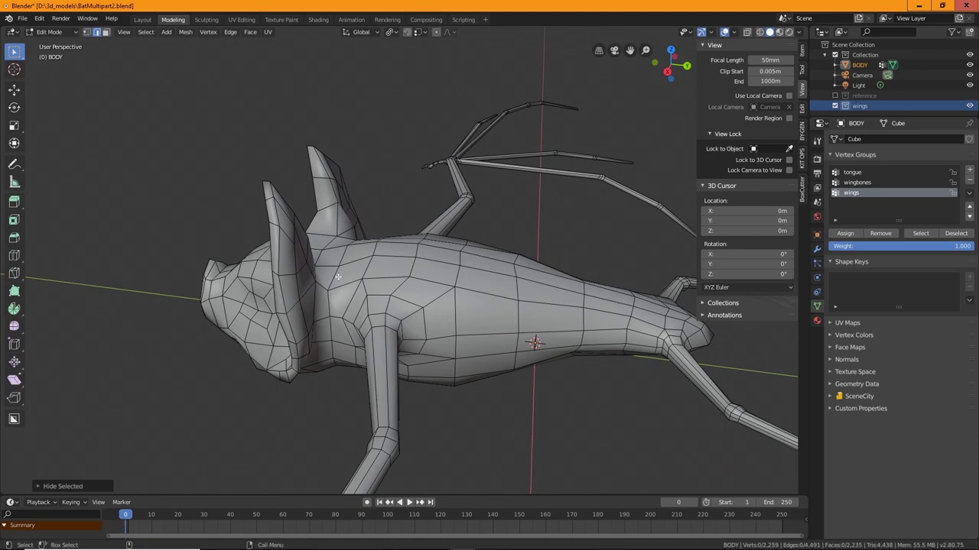
pyautogui.moveTo(336, 277); pyautogui.dragTo(408, 298, button='middle')
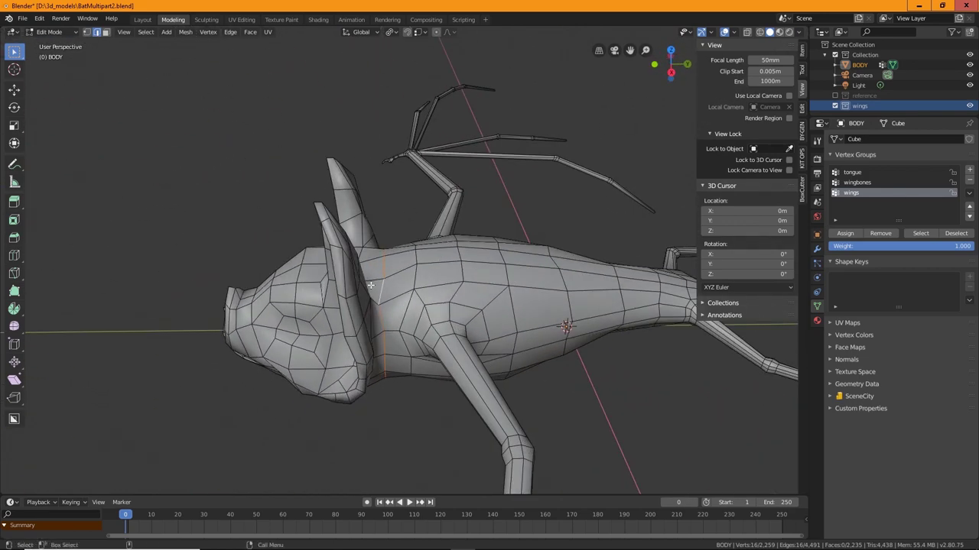
pyautogui.rightClick(378, 289)
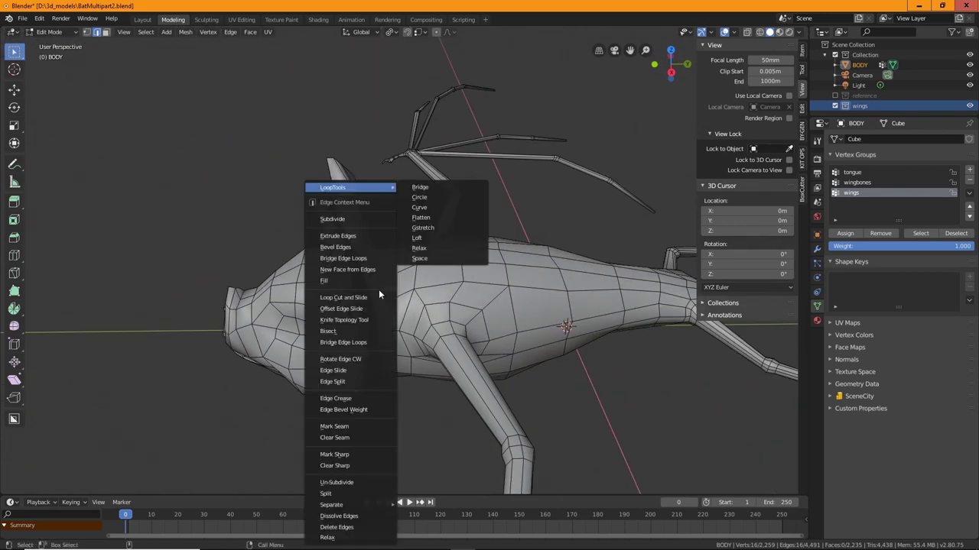
pyautogui.click(348, 427)
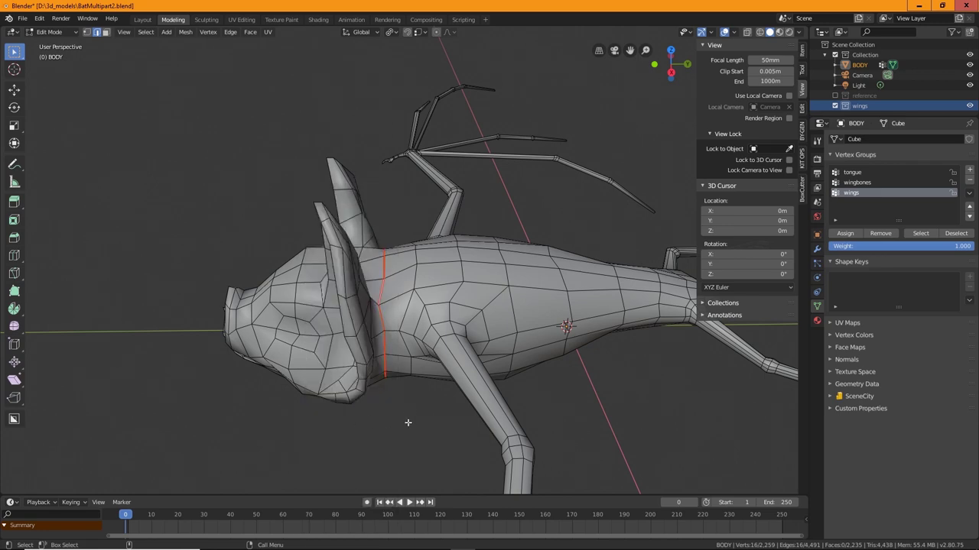
pyautogui.click(407, 422)
# Mark the edge loops where both arms join the body at the shoulders as seams.
pyautogui.moveTo(415, 426)
pyautogui.mouseDown(button='middle')
pyautogui.moveTo(379, 489)
pyautogui.moveTo(397, 482)
pyautogui.moveTo(405, 416)
pyautogui.mouseUp(button='middle')
pyautogui.moveTo(320, 408); pyautogui.dragTo(437, 367, button='middle')
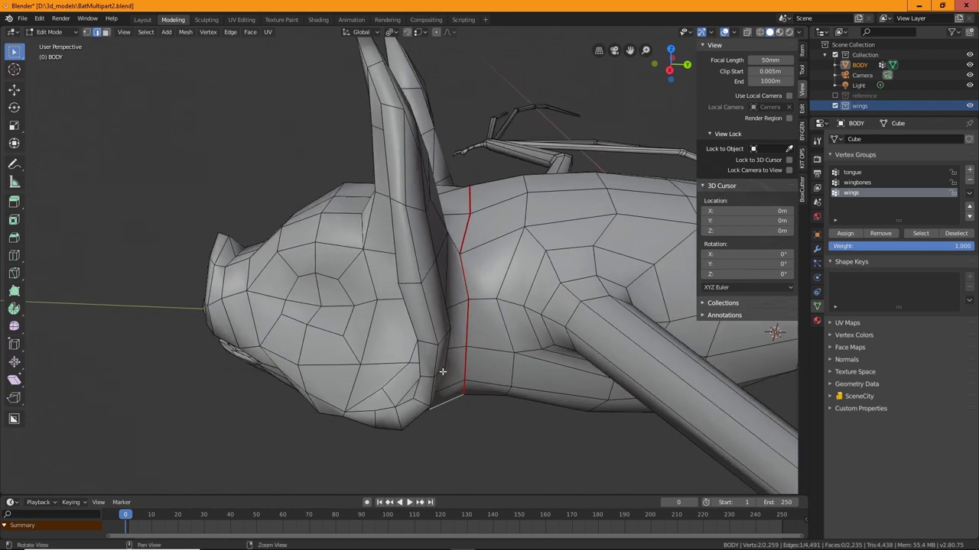
pyautogui.scroll(2, 443, 375)
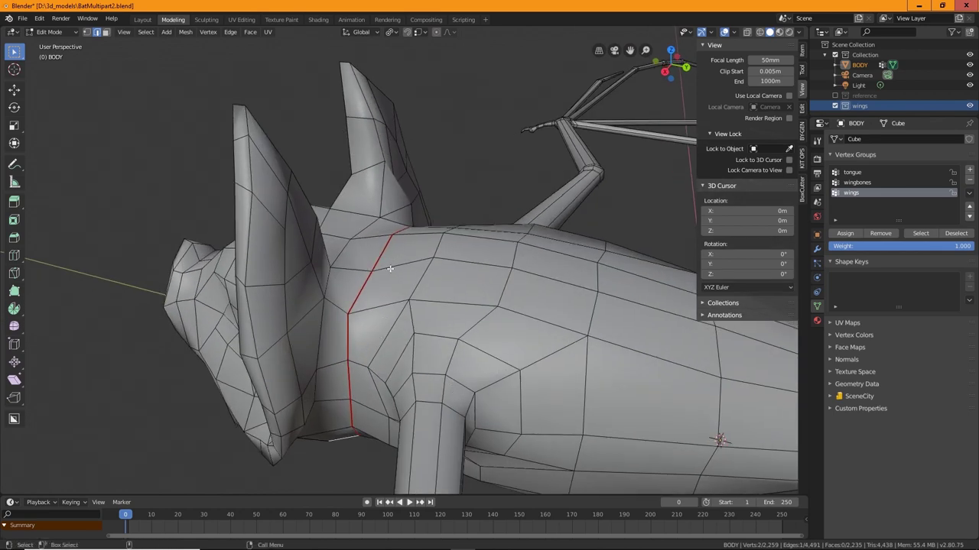
pyautogui.moveTo(347, 348); pyautogui.dragTo(406, 240, button='middle')
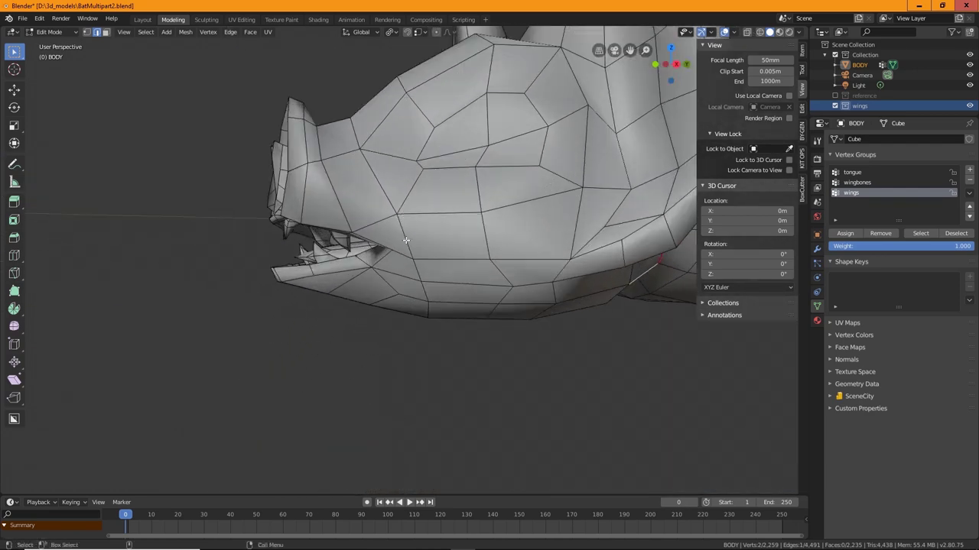
pyautogui.moveTo(462, 282); pyautogui.dragTo(437, 394, button='middle')
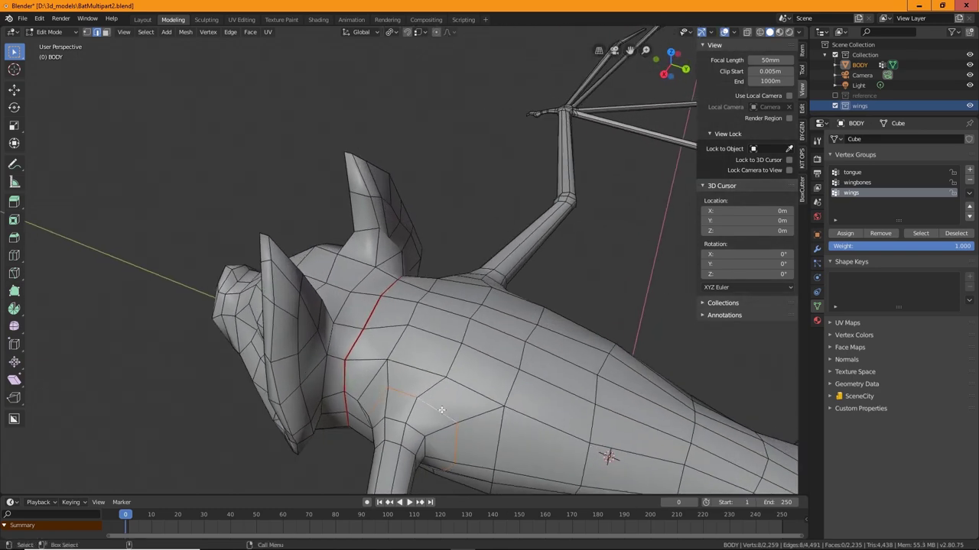
pyautogui.rightClick(441, 413)
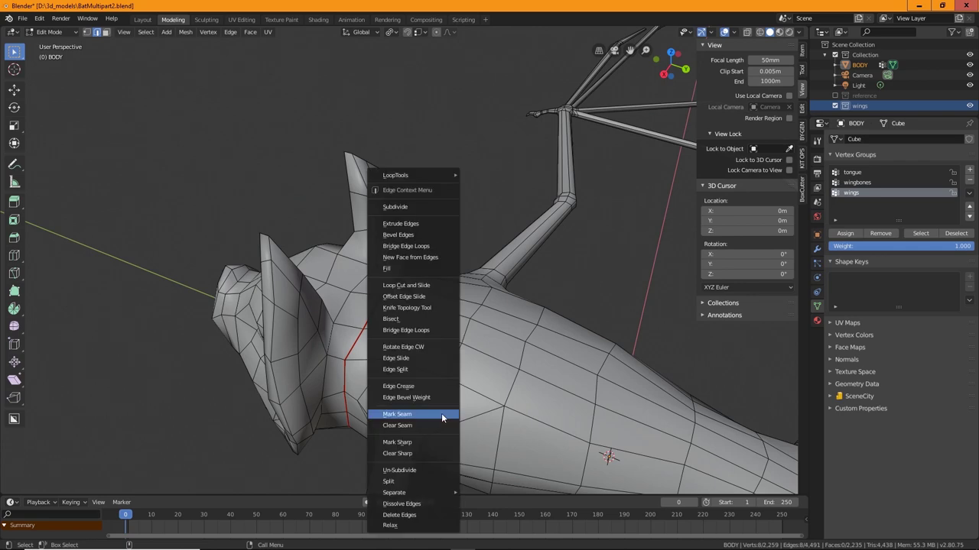
pyautogui.click(413, 423)
pyautogui.moveTo(588, 430); pyautogui.dragTo(427, 319, button='middle')
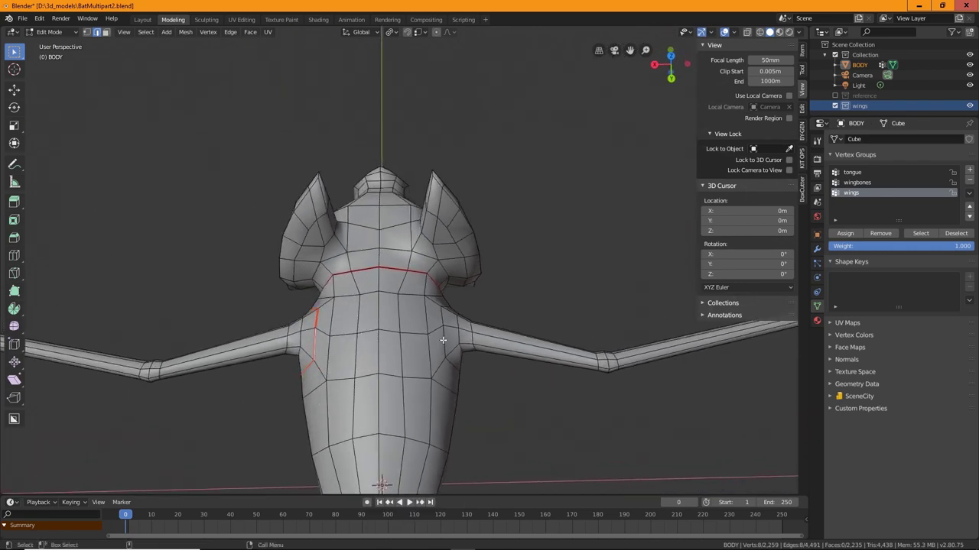
pyautogui.rightClick(443, 339)
pyautogui.click(418, 340)
# Mark the edge loops where both legs join the lower body as seams.
pyautogui.moveTo(507, 440); pyautogui.dragTo(528, 277, button='middle')
pyautogui.moveTo(473, 364); pyautogui.dragTo(450, 386, button='middle')
pyautogui.scroll(2, 450, 386)
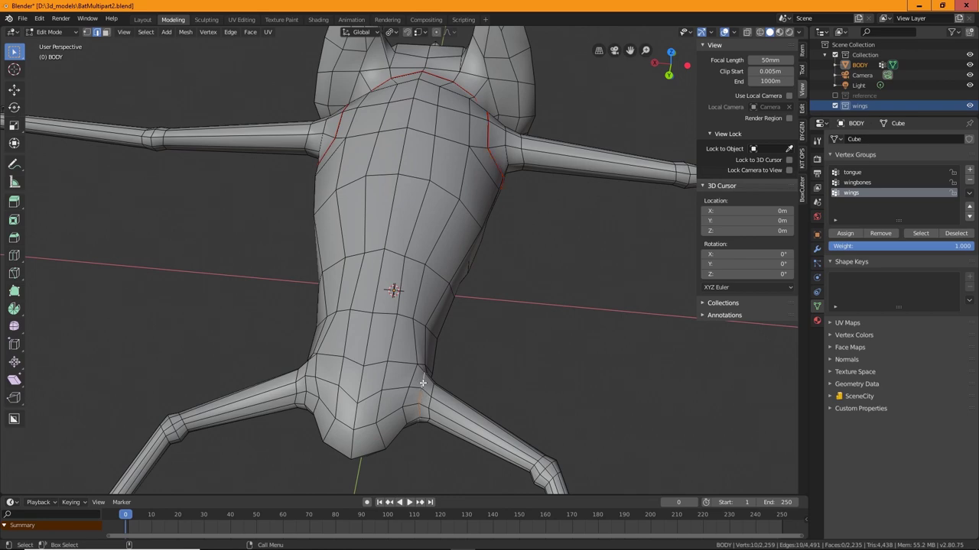
pyautogui.rightClick(422, 382)
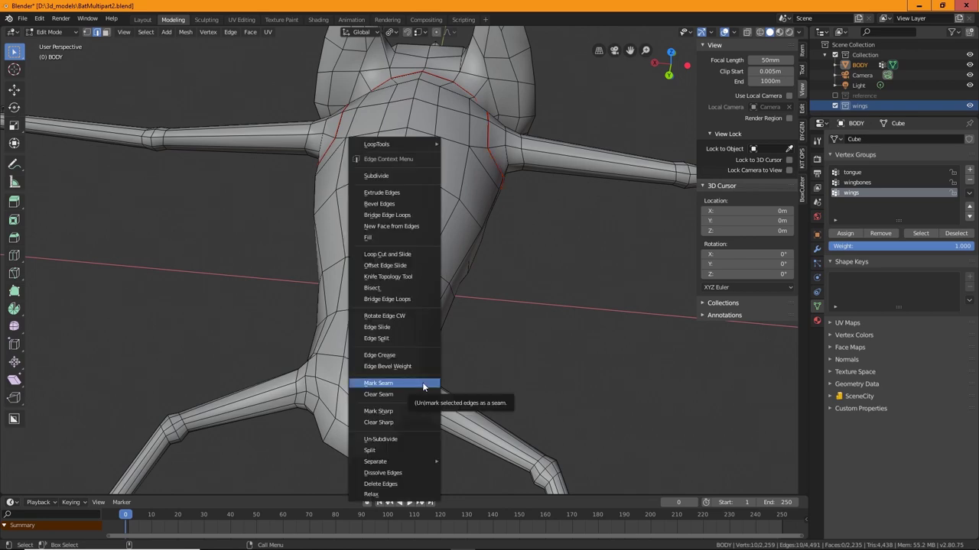
pyautogui.click(422, 382)
pyautogui.moveTo(520, 385); pyautogui.dragTo(461, 341, button='middle')
pyautogui.rightClick(442, 337)
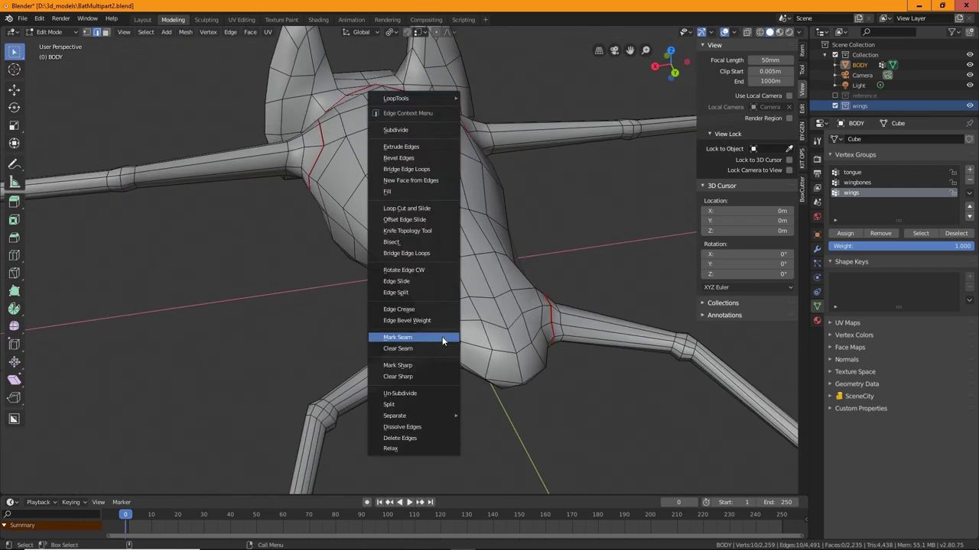
pyautogui.click(440, 339)
# Mark the edge loops around both ankles, just above the feet, as seams.
pyautogui.moveTo(428, 342); pyautogui.dragTo(459, 390, button='middle')
pyautogui.scroll(2, 494, 389)
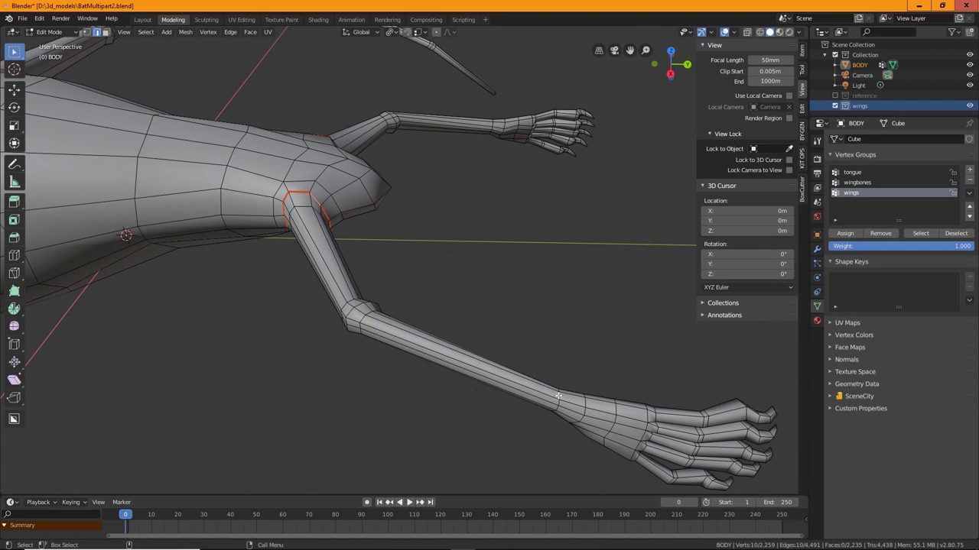
pyautogui.doubleClick(558, 395)
pyautogui.keyDown('alt'); pyautogui.keyDown('shift'); pyautogui.click(493, 123); pyautogui.keyUp('shift'); pyautogui.keyUp('alt')
pyautogui.rightClick(492, 123)
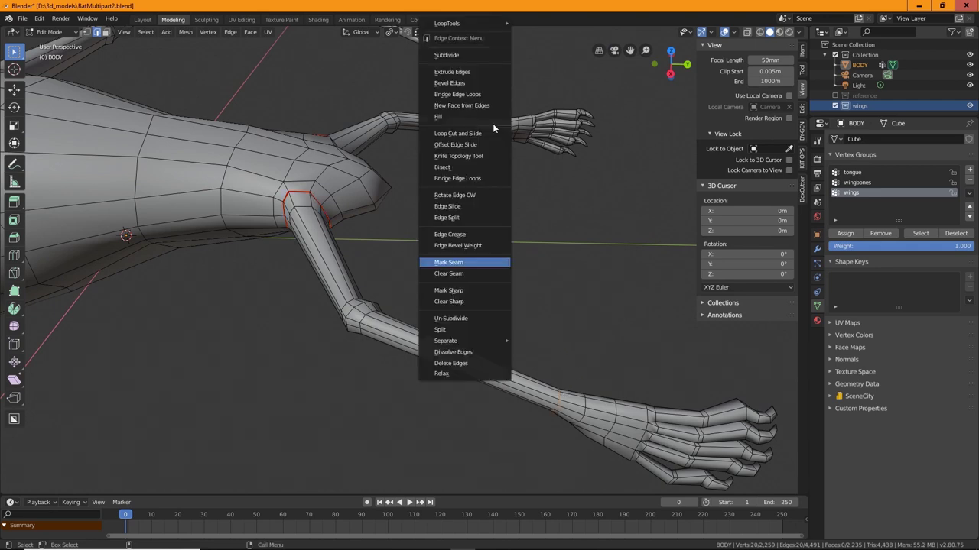
pyautogui.click(501, 262)
# Select the edge loop around the mouth opening, check that it runs fully around the lips, and mark it as a seam.
pyautogui.moveTo(595, 250); pyautogui.dragTo(600, 300, button='middle')
pyautogui.moveTo(348, 268); pyautogui.dragTo(363, 338, button='middle')
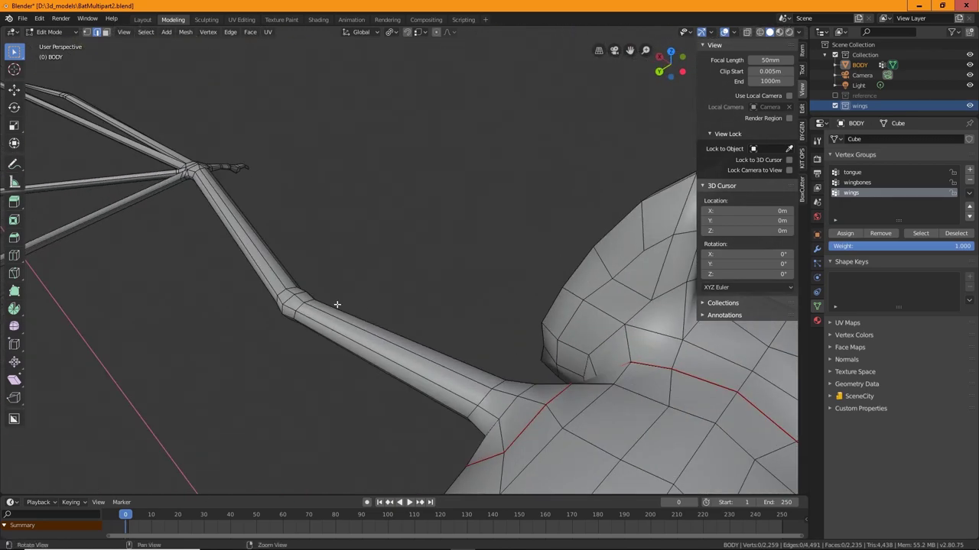
pyautogui.moveTo(337, 304); pyautogui.dragTo(420, 338, button='middle')
pyautogui.scroll(2, 433, 319)
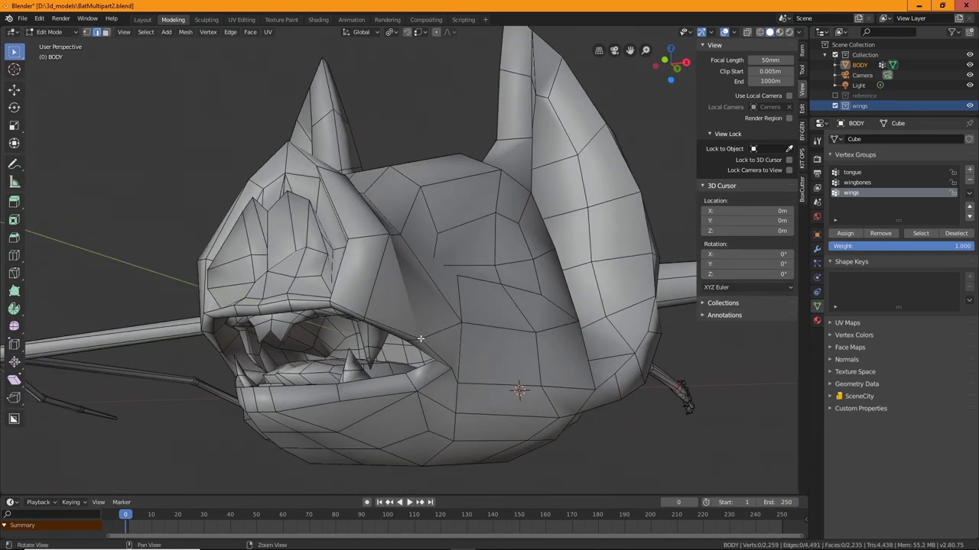
pyautogui.keyDown('alt'); pyautogui.click(360, 379); pyautogui.keyUp('alt')
pyautogui.moveTo(359, 380); pyautogui.dragTo(427, 369, button='middle')
pyautogui.moveTo(491, 322); pyautogui.dragTo(585, 271, button='middle')
pyautogui.moveTo(639, 220); pyautogui.dragTo(468, 297, button='middle')
pyautogui.scroll(2, 315, 252)
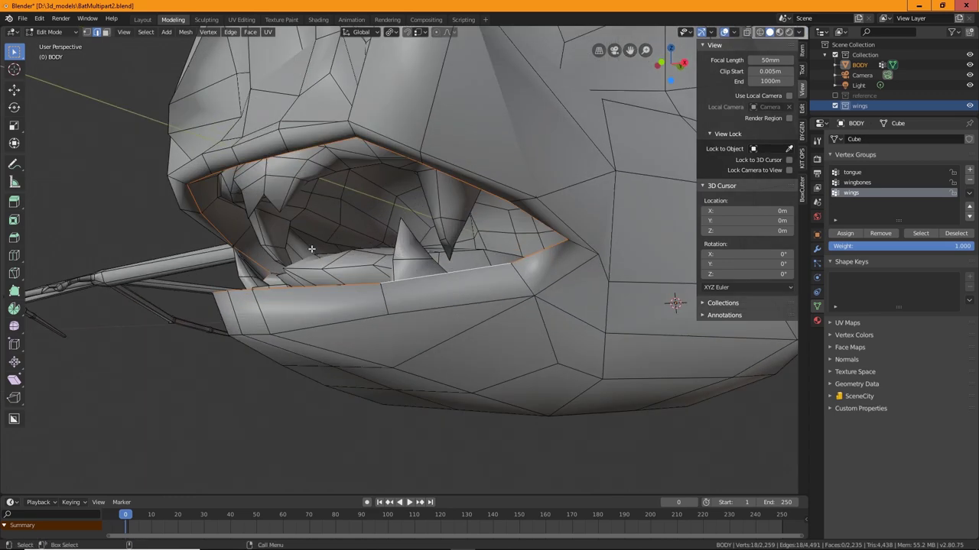
pyautogui.moveTo(315, 252); pyautogui.dragTo(381, 249, button='middle')
pyautogui.moveTo(314, 229); pyautogui.dragTo(304, 208, button='middle')
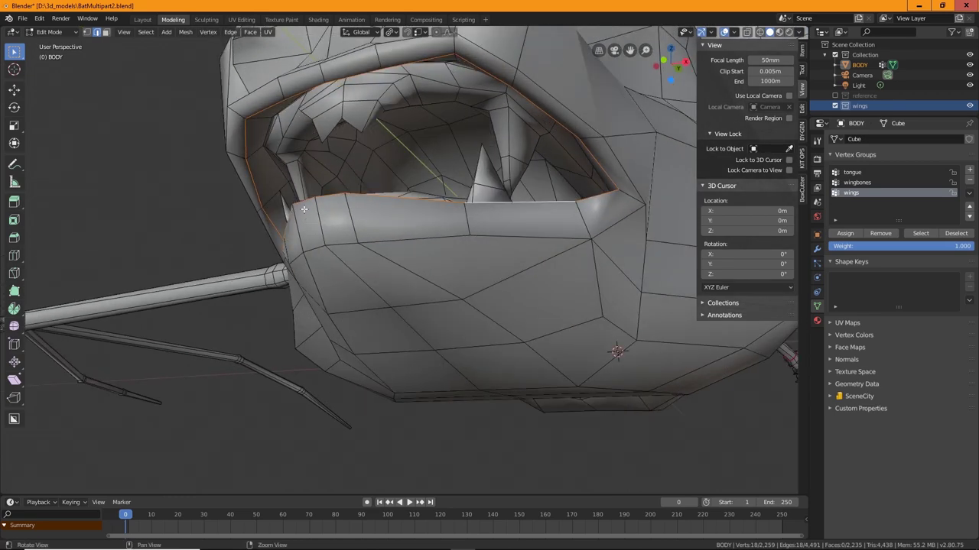
pyautogui.moveTo(279, 173); pyautogui.dragTo(256, 367, button='middle')
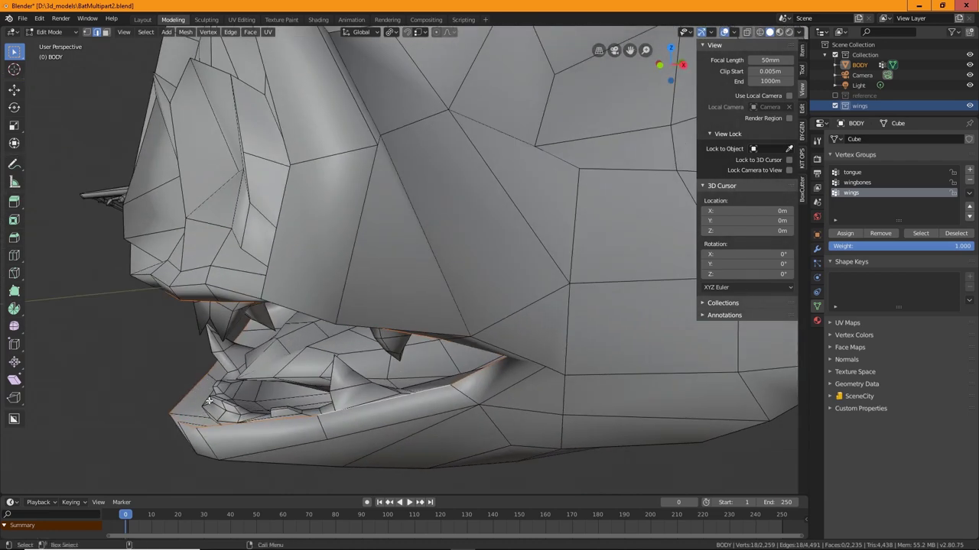
pyautogui.moveTo(260, 427); pyautogui.dragTo(347, 404, button='middle')
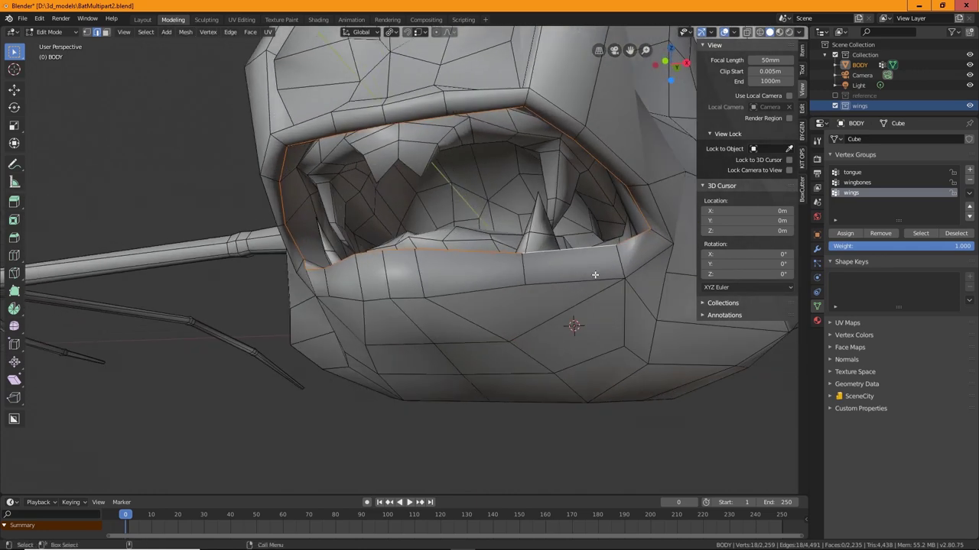
pyautogui.rightClick(283, 174)
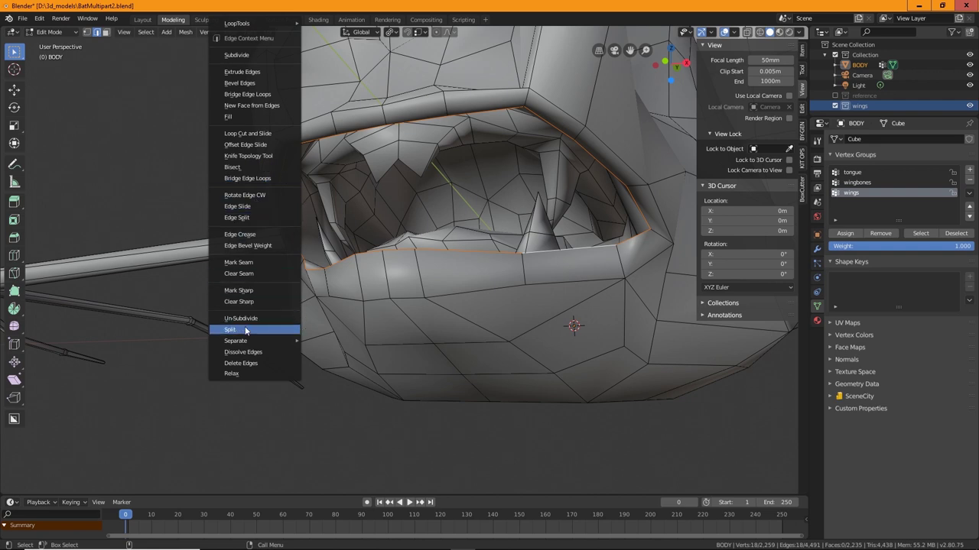
pyautogui.click(259, 262)
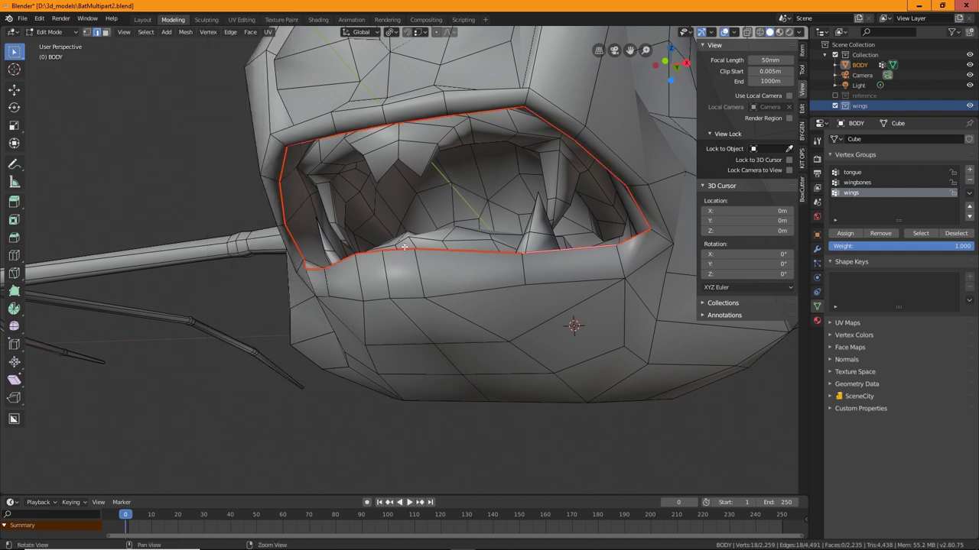
# From inside the head, mark the edge path across the mouth cavity from one mouth corner to the other as a seam.
pyautogui.keyDown('alt'); pyautogui.moveTo(404, 247); pyautogui.dragTo(265, 260); pyautogui.keyUp('alt')
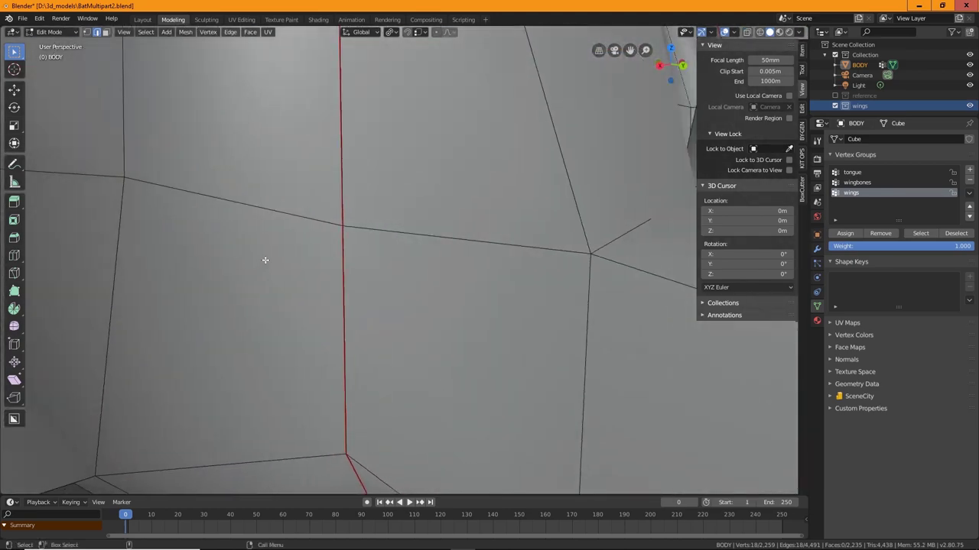
pyautogui.scroll(-5, 265, 260)
pyautogui.moveTo(284, 257); pyautogui.dragTo(568, 328, button='middle')
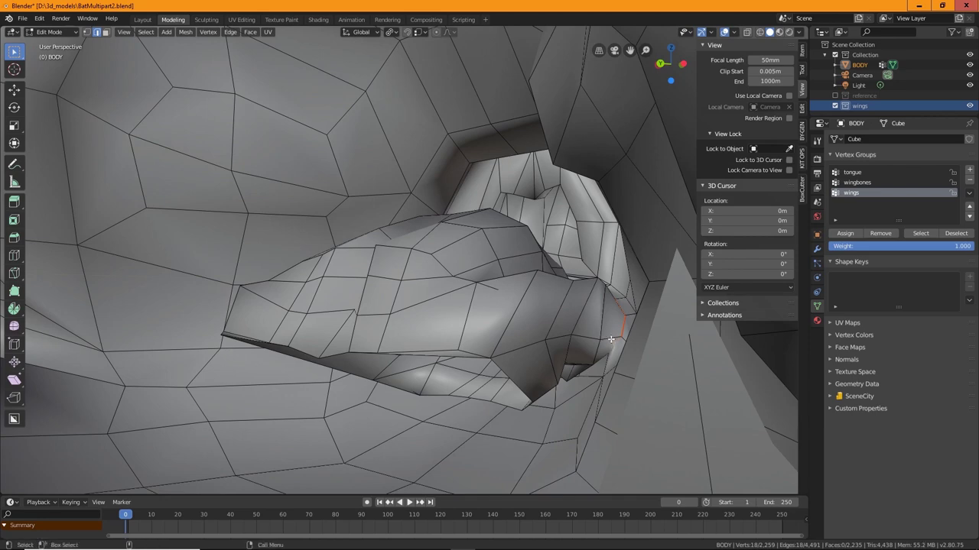
pyautogui.click(585, 337)
pyautogui.moveTo(522, 367); pyautogui.dragTo(534, 356, button='middle')
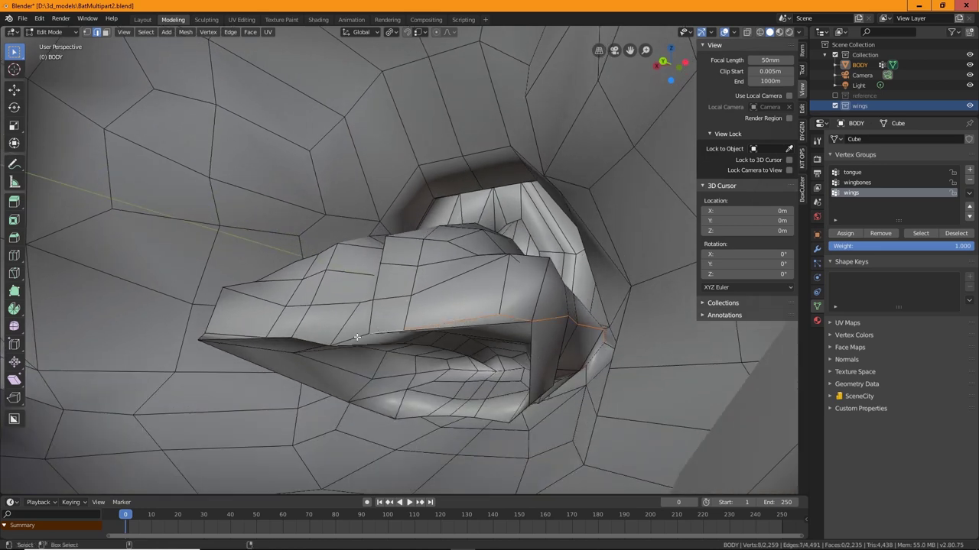
pyautogui.keyDown('shift'); pyautogui.click(272, 335); pyautogui.keyUp('shift')
pyautogui.keyDown('shift'); pyautogui.click(242, 331); pyautogui.keyUp('shift')
pyautogui.moveTo(243, 331); pyautogui.dragTo(213, 341, button='middle')
pyautogui.keyDown('shift'); pyautogui.click(210, 346); pyautogui.keyUp('shift')
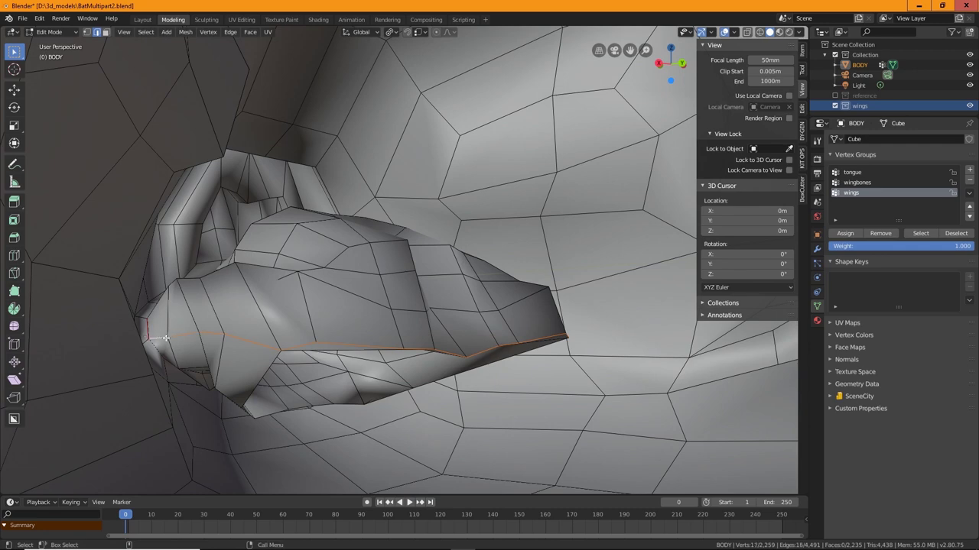
pyautogui.moveTo(167, 350); pyautogui.dragTo(161, 344, button='middle')
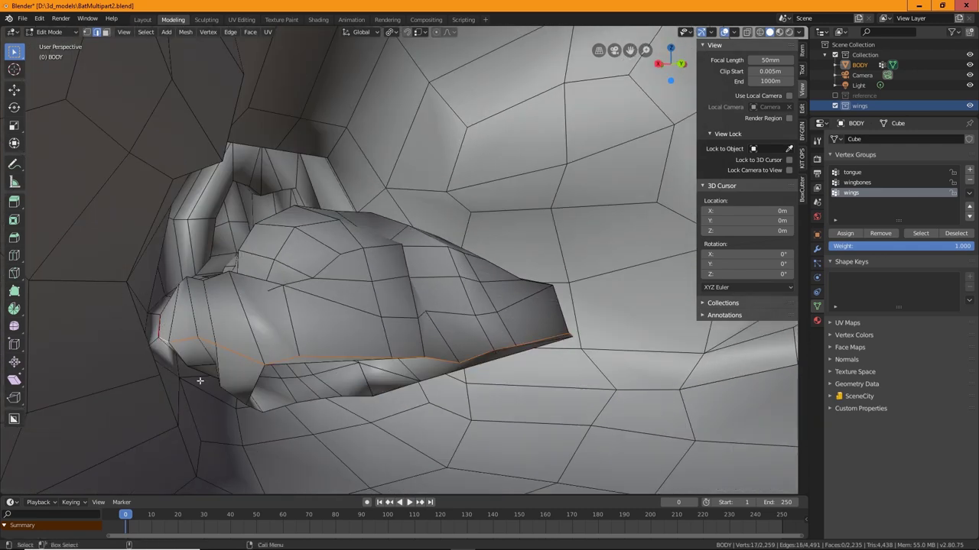
pyautogui.moveTo(200, 381); pyautogui.dragTo(237, 353, button='middle')
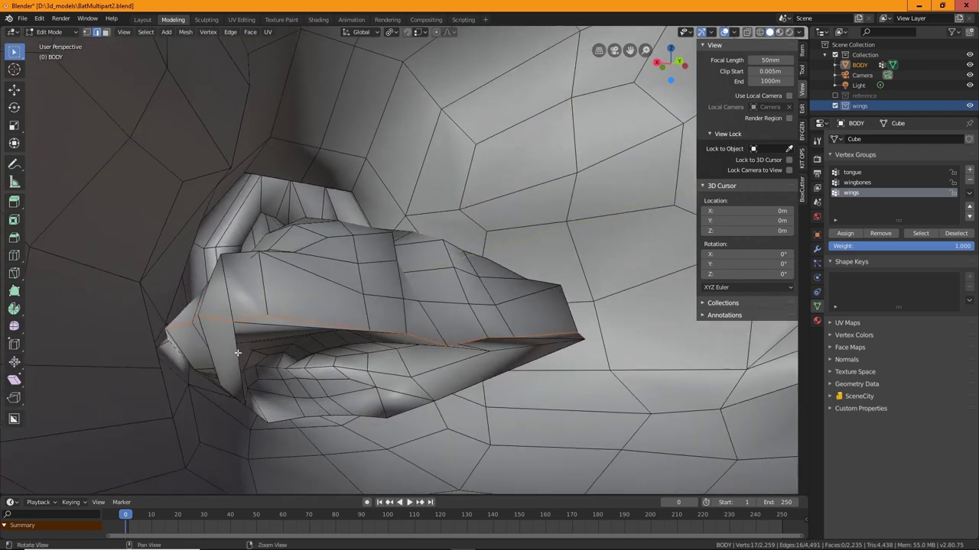
pyautogui.rightClick(287, 318)
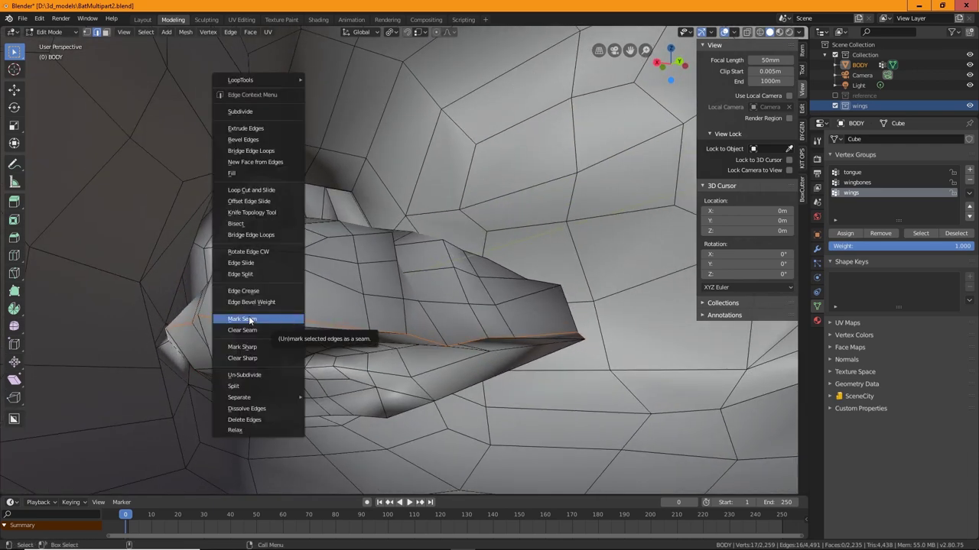
pyautogui.click(249, 319)
# Mark the edge path along the lower side of the mouth cavity, between the two mouth corners, as a seam.
pyautogui.moveTo(436, 347); pyautogui.dragTo(399, 339, button='middle')
pyautogui.keyDown('alt'); pyautogui.click(228, 340); pyautogui.keyUp('alt')
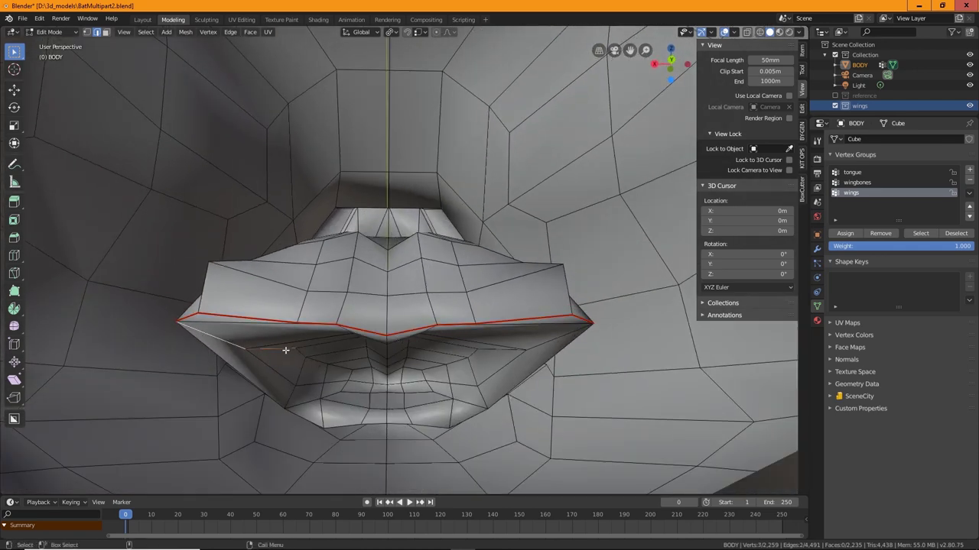
pyautogui.moveTo(285, 350); pyautogui.dragTo(334, 366, button='middle')
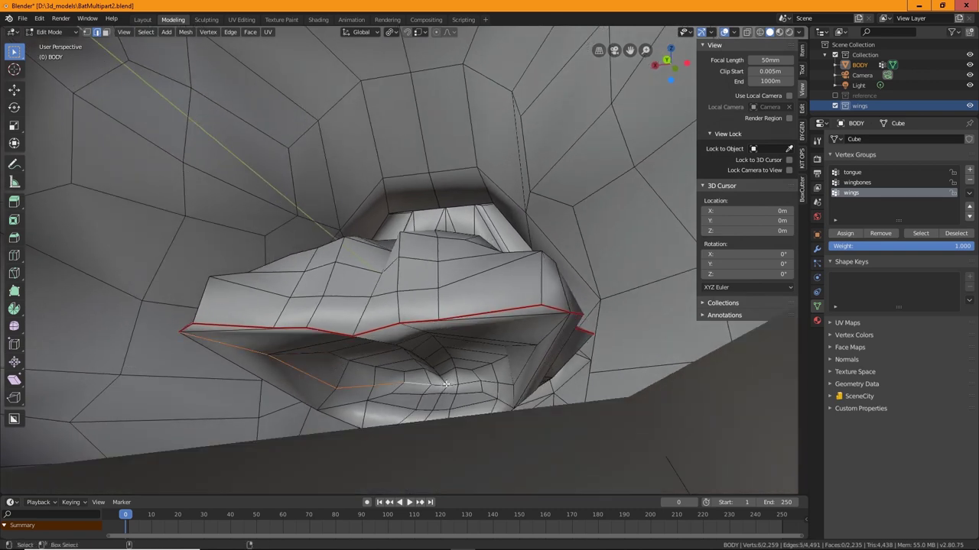
pyautogui.moveTo(431, 391); pyautogui.dragTo(236, 363, button='middle')
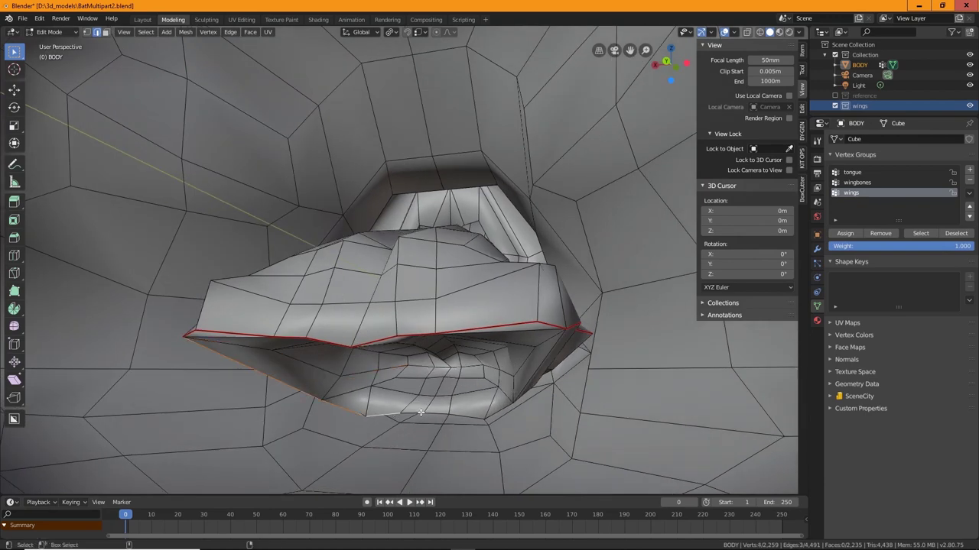
pyautogui.rightClick(529, 377)
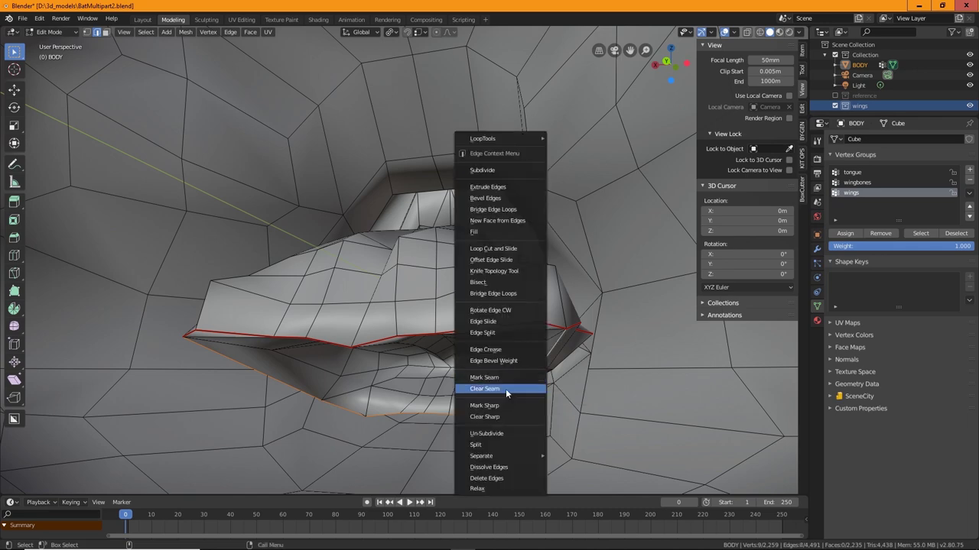
pyautogui.click(492, 377)
# Try selecting the edge path along the inner side of the upper gums, around the roof of the mouth.
pyautogui.moveTo(493, 377); pyautogui.dragTo(524, 318, button='middle')
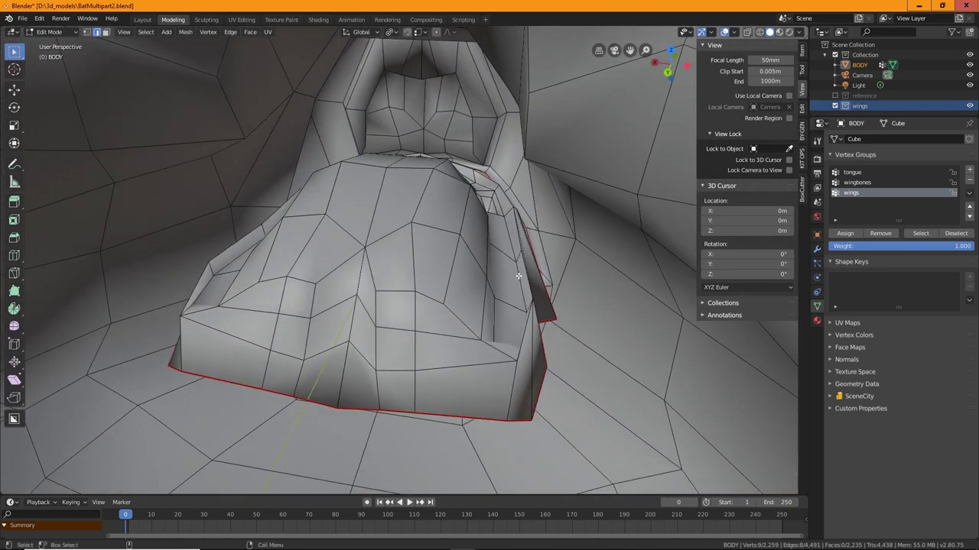
pyautogui.moveTo(518, 275); pyautogui.dragTo(473, 312, button='middle')
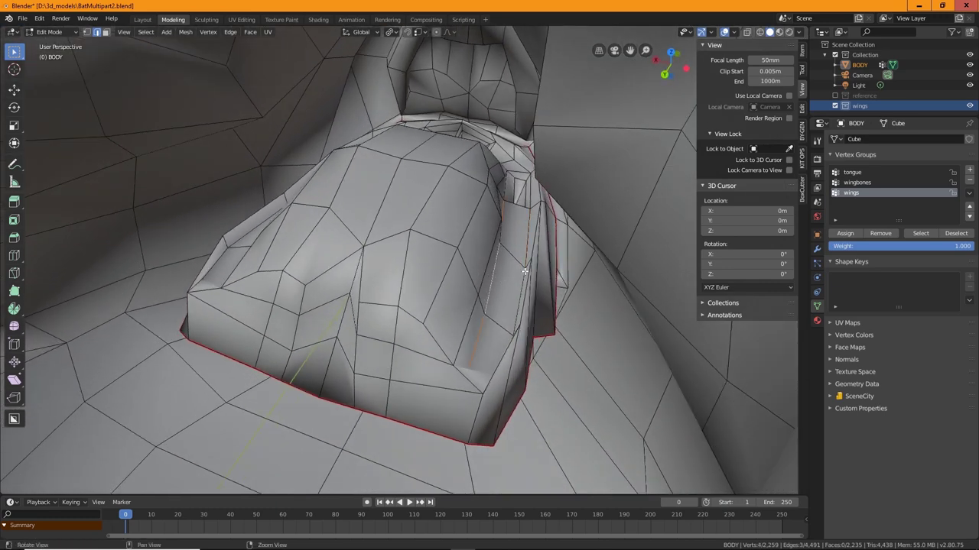
pyautogui.moveTo(524, 271); pyautogui.dragTo(252, 370, button='middle')
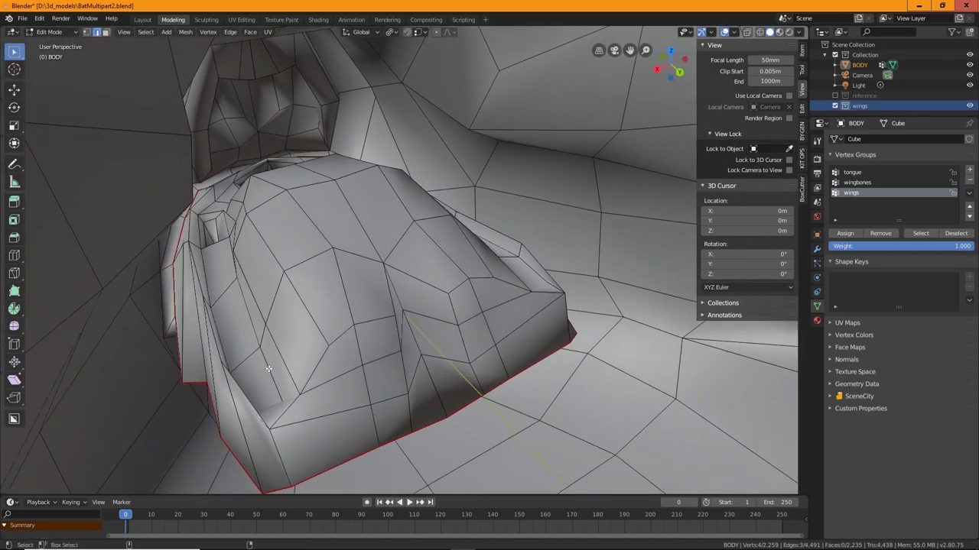
pyautogui.keyDown('shift'); pyautogui.moveTo(228, 218); pyautogui.dragTo(290, 325, button='middle'); pyautogui.keyUp('shift')
pyautogui.keyDown('shift'); pyautogui.click(253, 295); pyautogui.keyUp('shift')
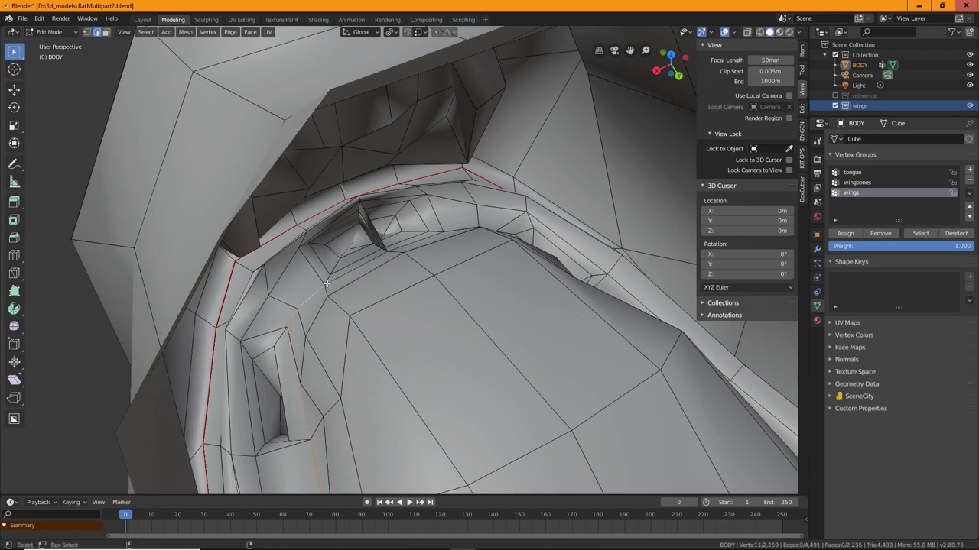
pyautogui.keyDown('shift'); pyautogui.click(387, 252); pyautogui.keyUp('shift')
pyautogui.moveTo(458, 227); pyautogui.dragTo(462, 291, button='middle')
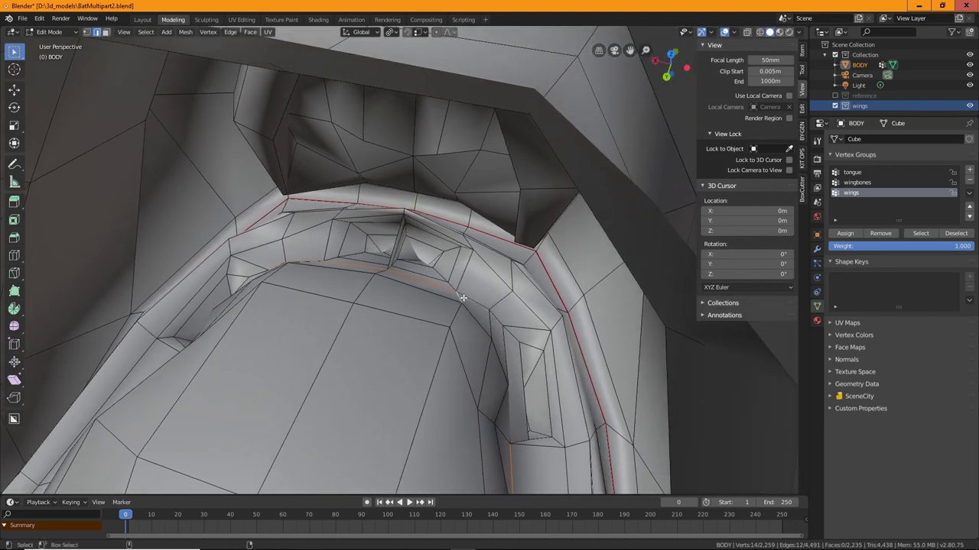
pyautogui.keyDown('shift'); pyautogui.click(504, 345); pyautogui.keyUp('shift')
pyautogui.moveTo(504, 345); pyautogui.dragTo(536, 337, button='middle')
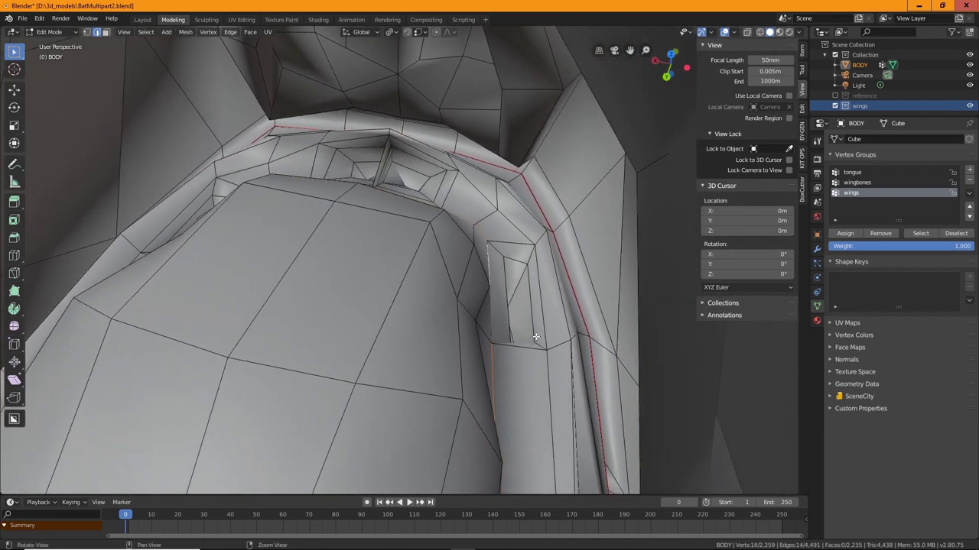
pyautogui.moveTo(520, 401); pyautogui.dragTo(436, 240, button='middle')
pyautogui.moveTo(456, 322); pyautogui.dragTo(455, 304, button='middle')
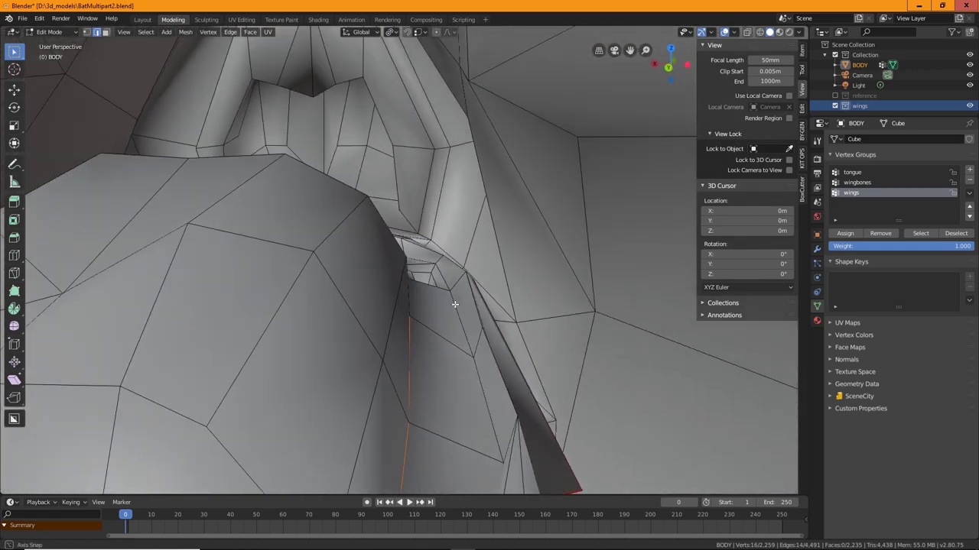
pyautogui.moveTo(479, 337); pyautogui.dragTo(428, 335, button='middle')
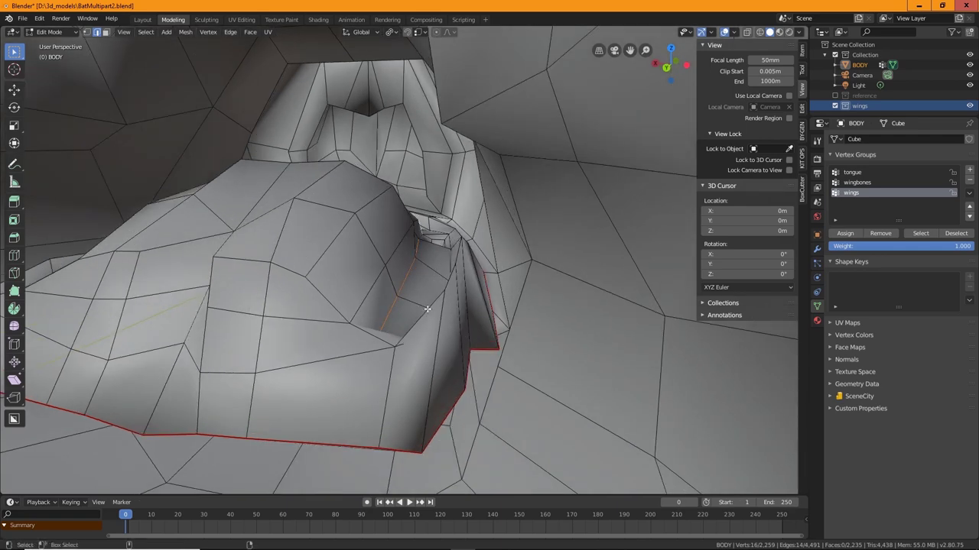
# Add the edge path along the outer side of the upper gums to the selection and check it from inside the mouth.
pyautogui.moveTo(423, 315); pyautogui.dragTo(516, 235, button='middle')
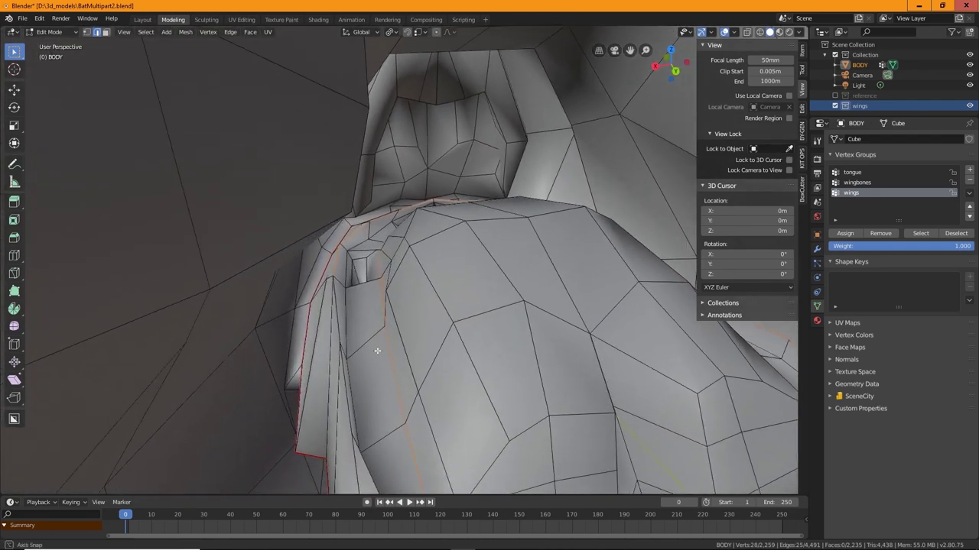
pyautogui.moveTo(377, 351); pyautogui.dragTo(372, 326, button='middle')
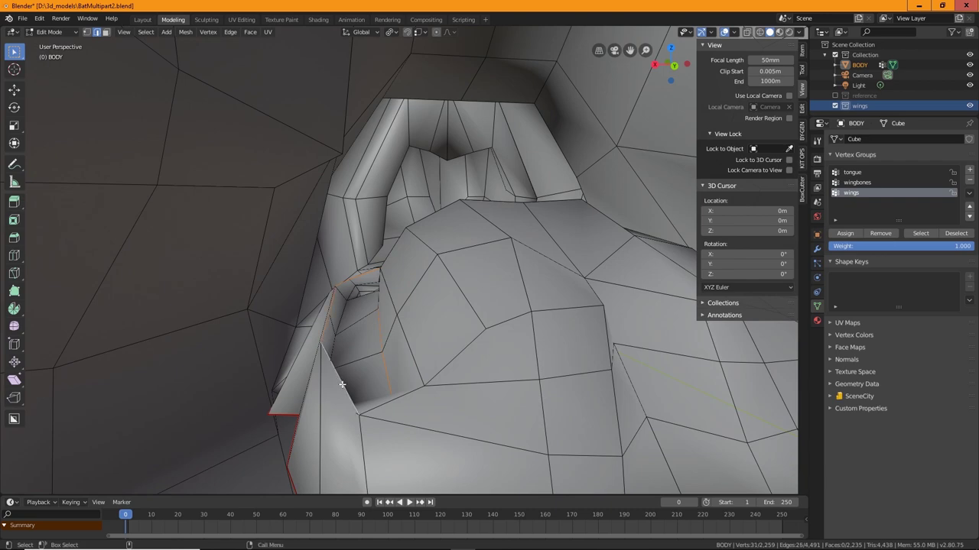
pyautogui.moveTo(424, 348); pyautogui.dragTo(399, 288, button='middle')
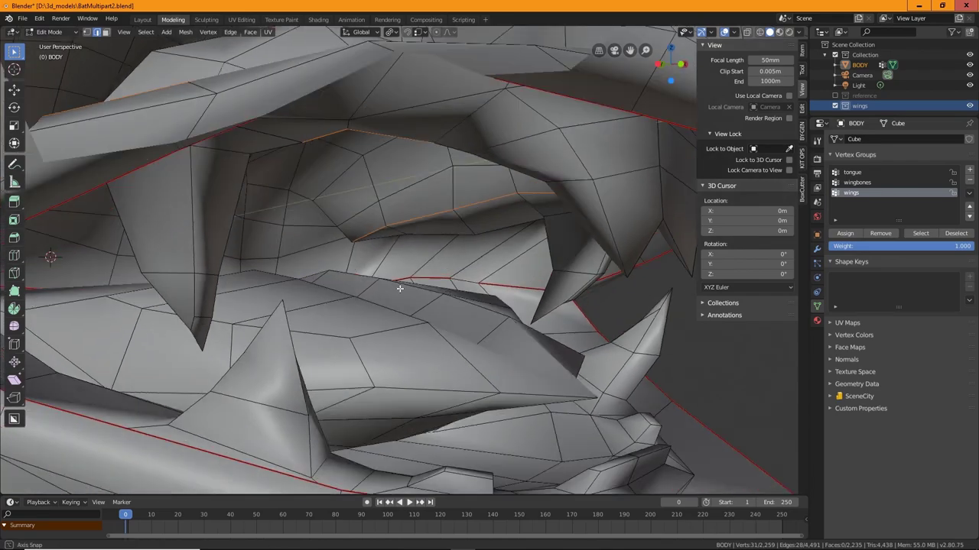
pyautogui.moveTo(401, 248); pyautogui.dragTo(381, 291, button='middle')
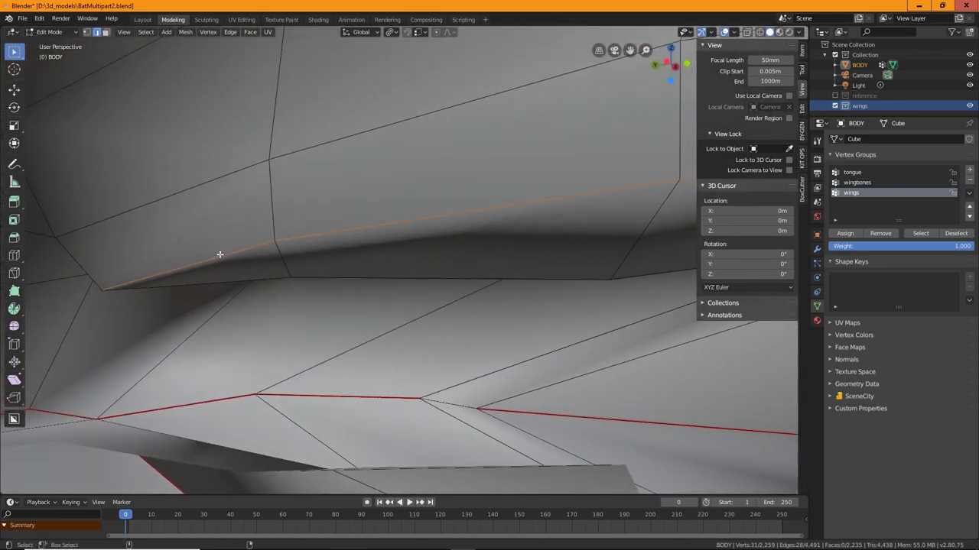
# Deselect the inner gum edges behind the upper teeth, keeping only the outer gum path selected.
pyautogui.moveTo(431, 282)
pyautogui.mouseDown(button='middle')
pyautogui.moveTo(498, 299)
pyautogui.moveTo(323, 280)
pyautogui.moveTo(425, 282)
pyautogui.mouseUp(button='middle')
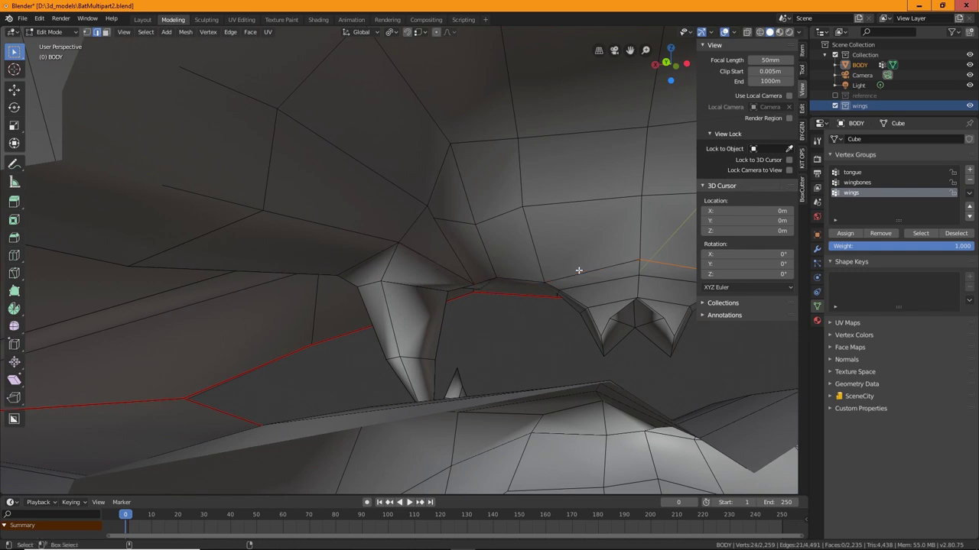
pyautogui.moveTo(579, 270); pyautogui.dragTo(485, 290, button='middle')
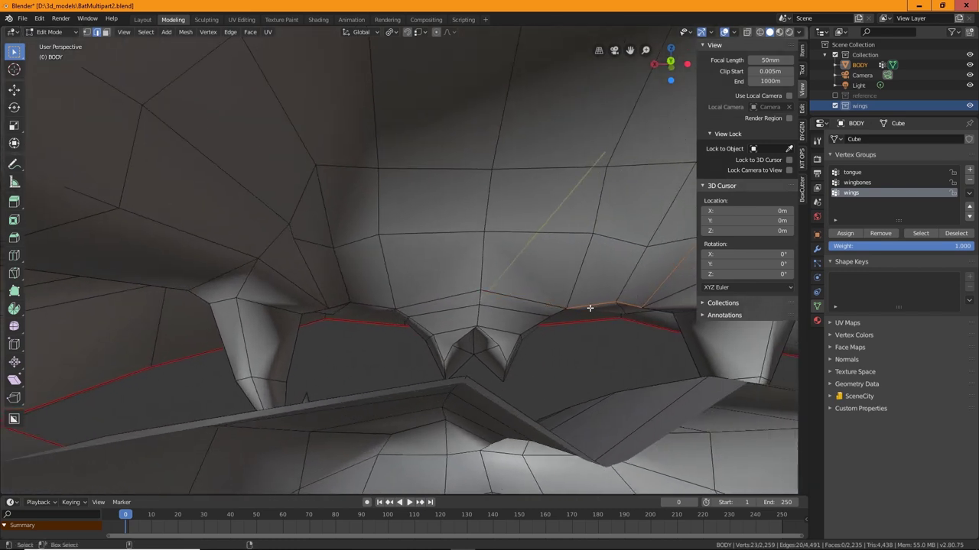
pyautogui.moveTo(638, 301); pyautogui.dragTo(294, 299, button='middle')
pyautogui.moveTo(447, 315); pyautogui.dragTo(464, 271, button='middle')
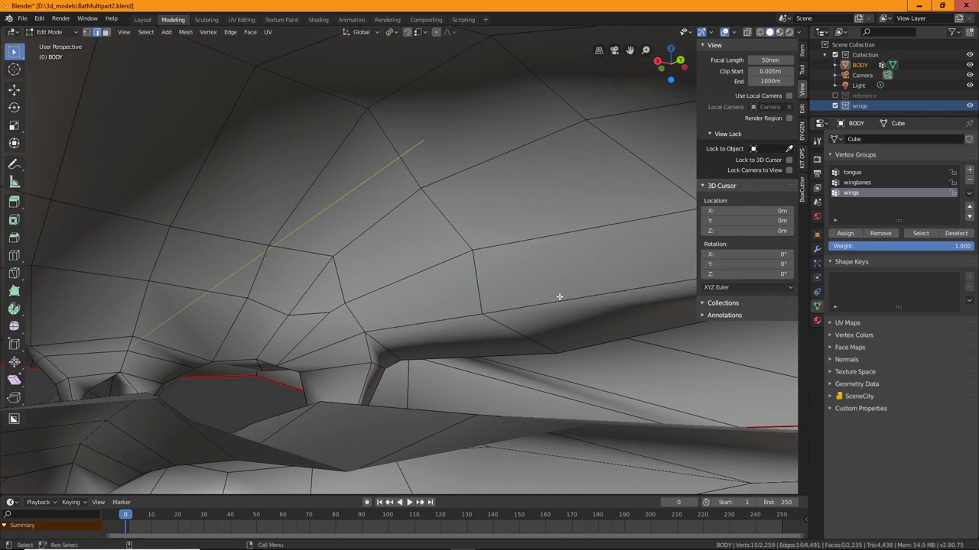
pyautogui.moveTo(559, 295); pyautogui.dragTo(584, 274, button='middle')
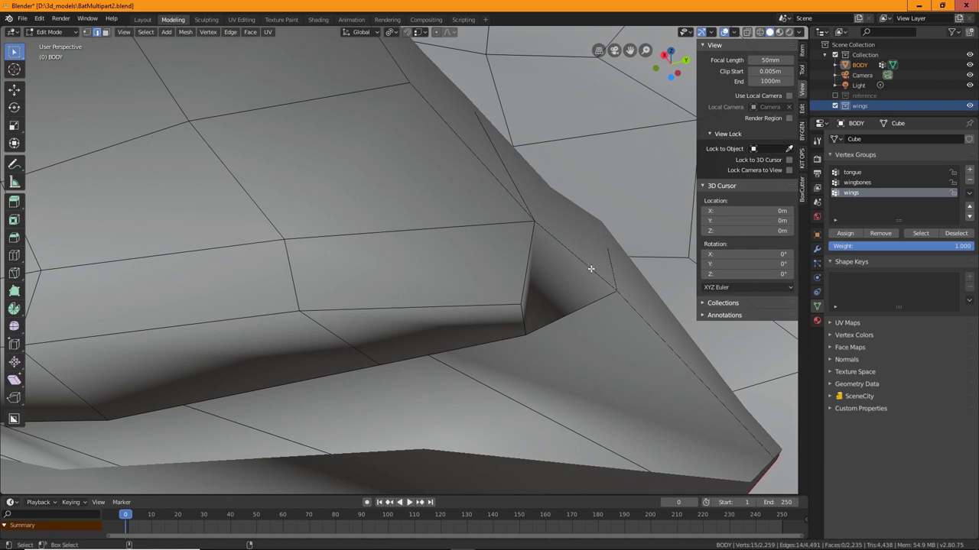
# Add the edge path across the palate, behind the upper teeth, to the selection.
pyautogui.keyDown('alt'); pyautogui.click(421, 230); pyautogui.keyUp('alt')
pyautogui.moveTo(421, 230); pyautogui.dragTo(407, 300, button='middle')
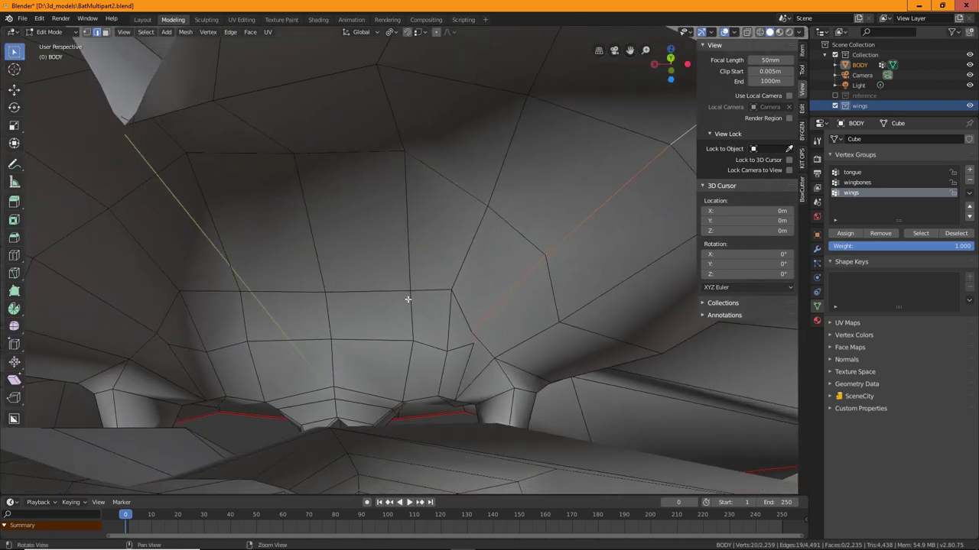
pyautogui.keyDown('alt'); pyautogui.keyDown('shift'); pyautogui.click(456, 350); pyautogui.keyUp('shift'); pyautogui.keyUp('alt')
pyautogui.moveTo(411, 356); pyautogui.dragTo(563, 333, button='middle')
pyautogui.keyDown('alt'); pyautogui.click(346, 343); pyautogui.keyUp('alt')
# Connect the palate and outer gum paths at both rear ends and mark the closed outline as a seam.
pyautogui.moveTo(351, 290); pyautogui.dragTo(211, 366, button='middle')
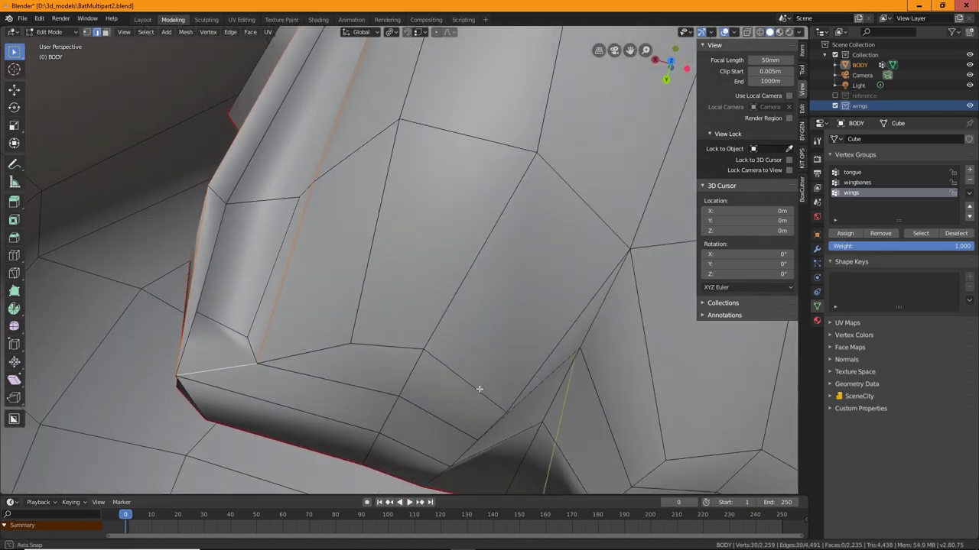
pyautogui.moveTo(479, 389); pyautogui.dragTo(552, 344, button='middle')
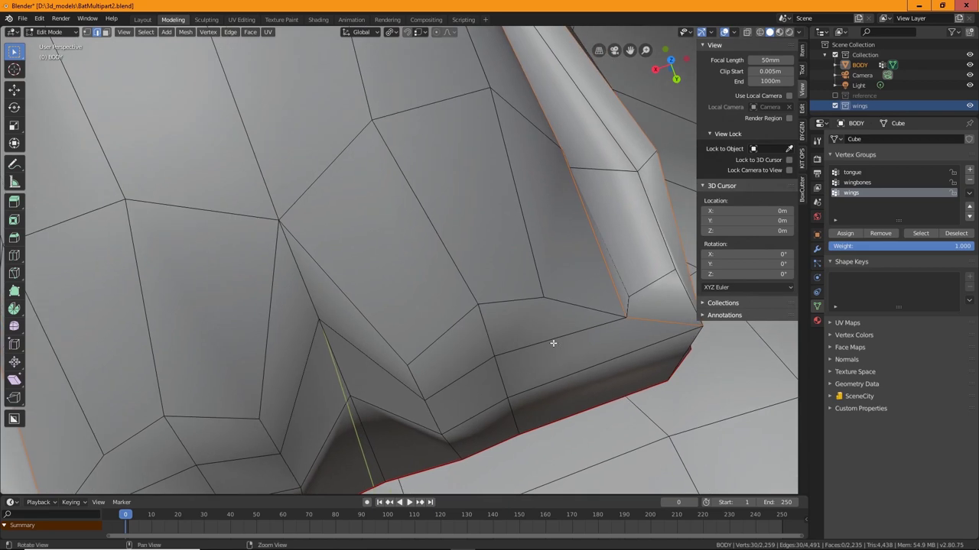
pyautogui.keyDown('alt'); pyautogui.moveTo(554, 343); pyautogui.dragTo(508, 294); pyautogui.keyUp('alt')
pyautogui.scroll(-3, 508, 294)
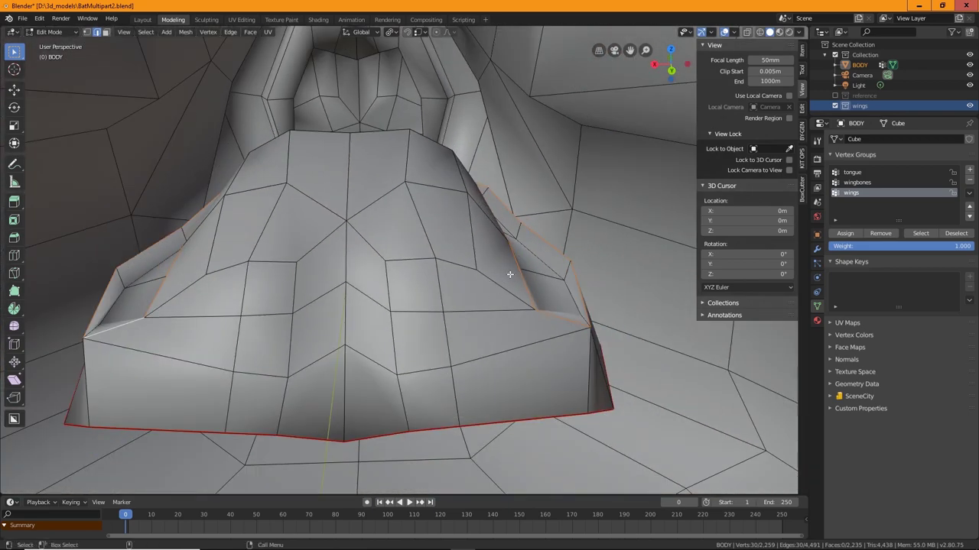
pyautogui.hotkey('ctrl', 'e')
pyautogui.click(131, 322)
# Select the edge path between the lower lip and the lower teeth, following the gum around the front of the jaw.
pyautogui.moveTo(461, 356); pyautogui.dragTo(436, 293, button='middle')
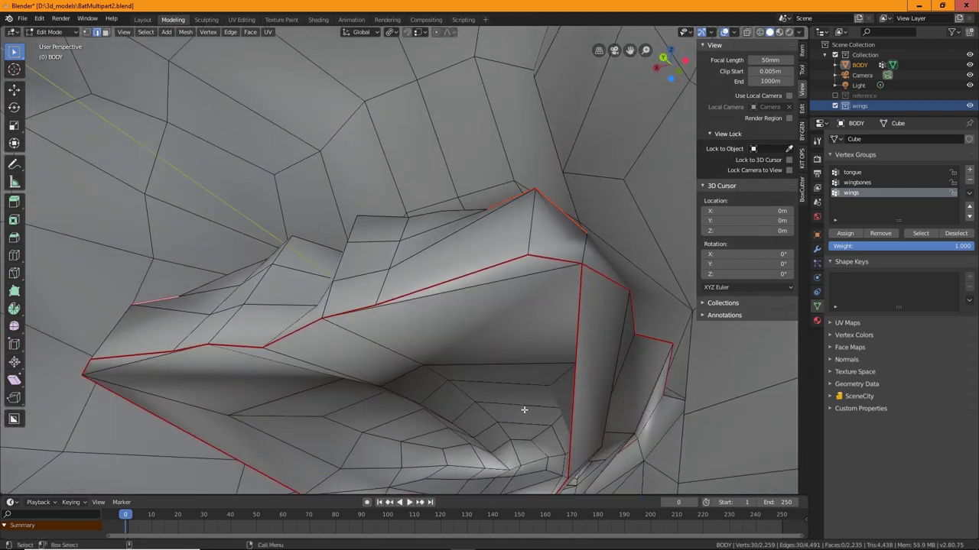
pyautogui.moveTo(524, 411); pyautogui.dragTo(463, 426, button='middle')
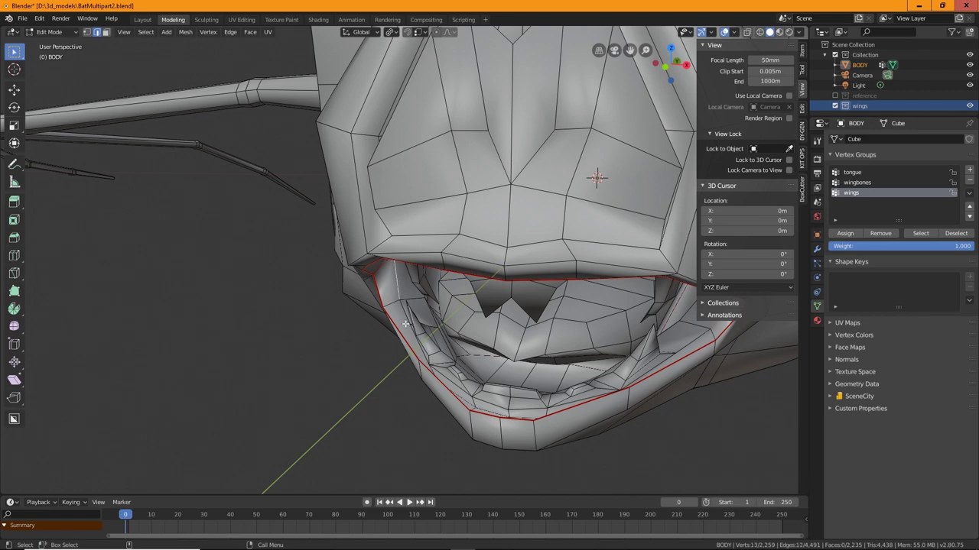
pyautogui.moveTo(446, 337); pyautogui.dragTo(470, 341, button='middle')
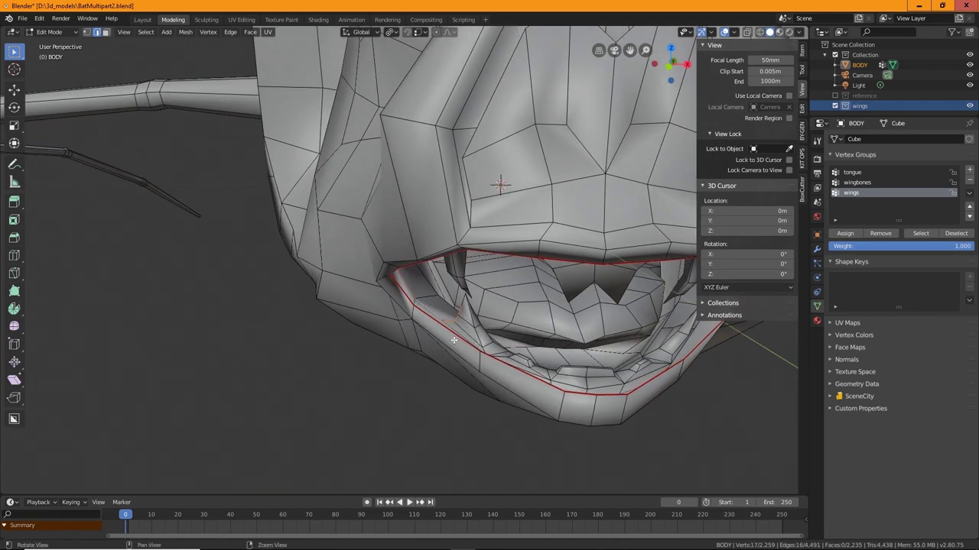
pyautogui.scroll(2, 454, 340)
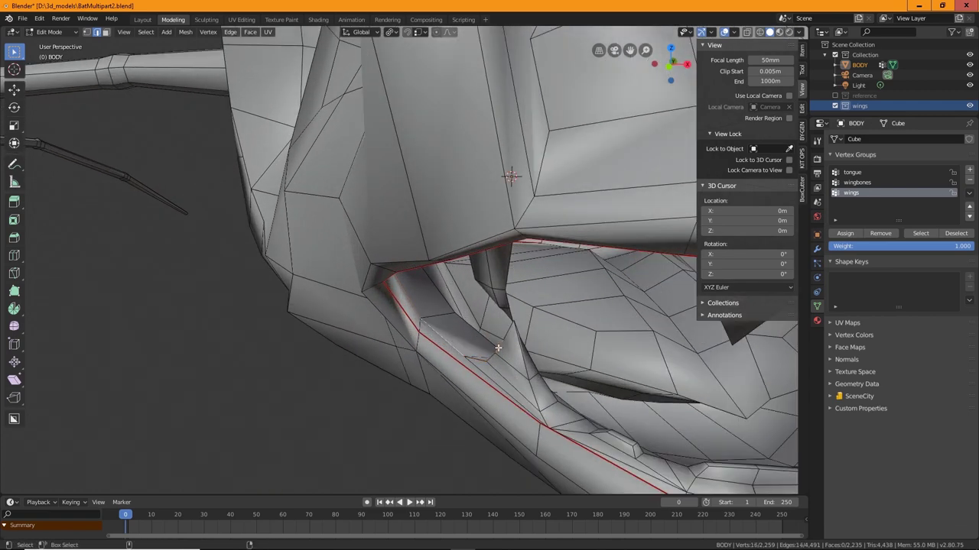
pyautogui.moveTo(594, 450); pyautogui.dragTo(490, 347, button='middle')
pyautogui.scroll(6, 454, 345)
pyautogui.keyDown('alt'); pyautogui.keyDown('shift'); pyautogui.click(467, 343); pyautogui.keyUp('shift'); pyautogui.keyUp('alt')
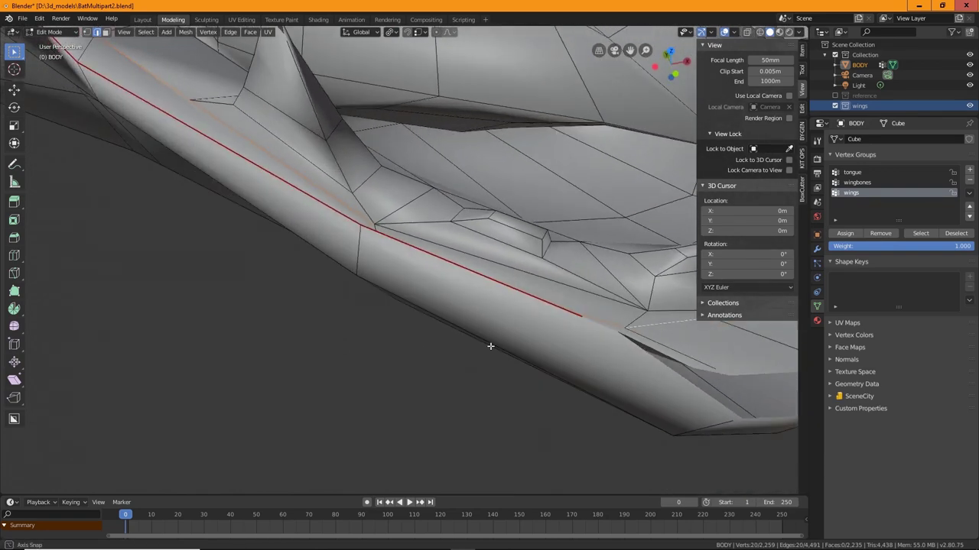
pyautogui.moveTo(445, 297); pyautogui.dragTo(463, 314, button='middle')
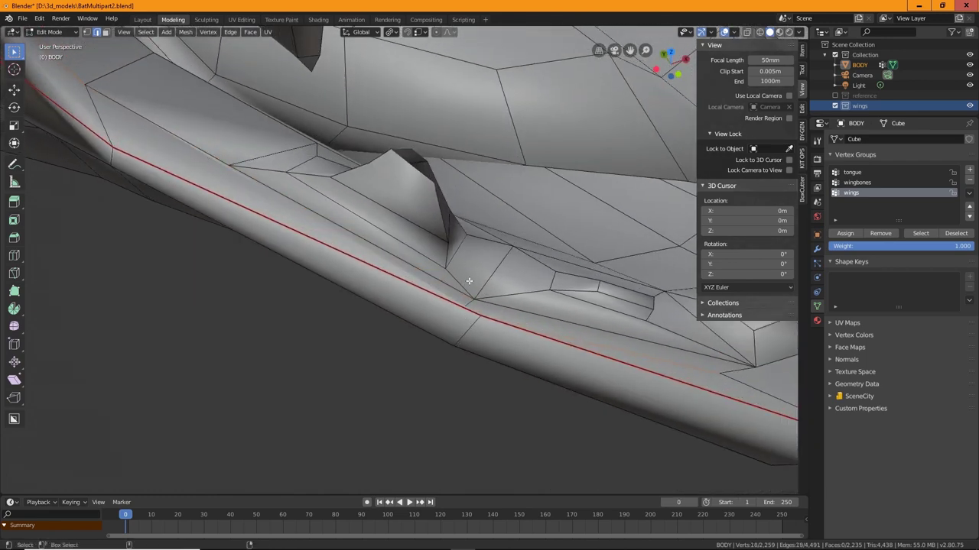
pyautogui.moveTo(469, 281); pyautogui.dragTo(367, 323, button='middle')
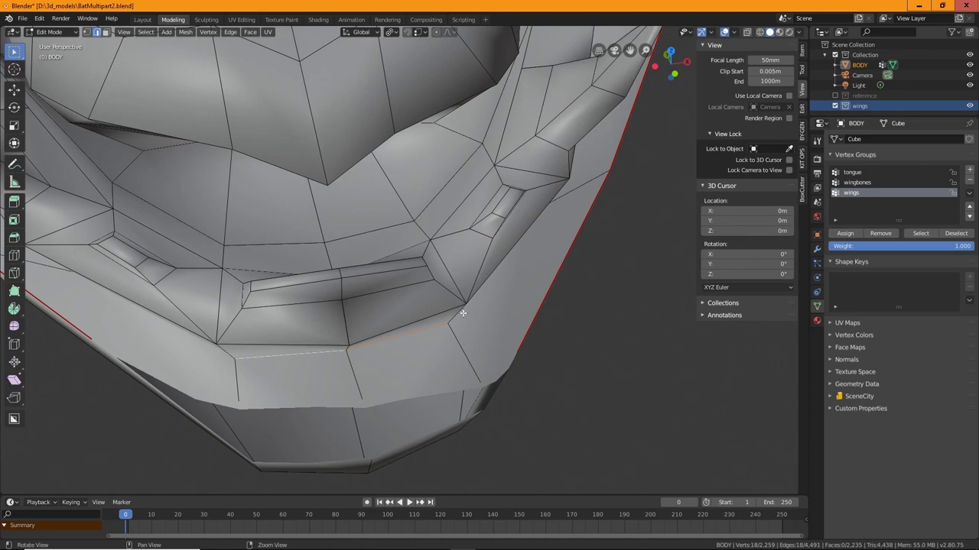
# Mark the edge path just inside the upper lip, along the outer side of the upper gums, as a seam.
pyautogui.moveTo(463, 312); pyautogui.dragTo(452, 313, button='middle')
pyautogui.moveTo(412, 268); pyautogui.dragTo(525, 389, button='middle')
pyautogui.moveTo(372, 221); pyautogui.dragTo(467, 345, button='middle')
pyautogui.rightClick(499, 304)
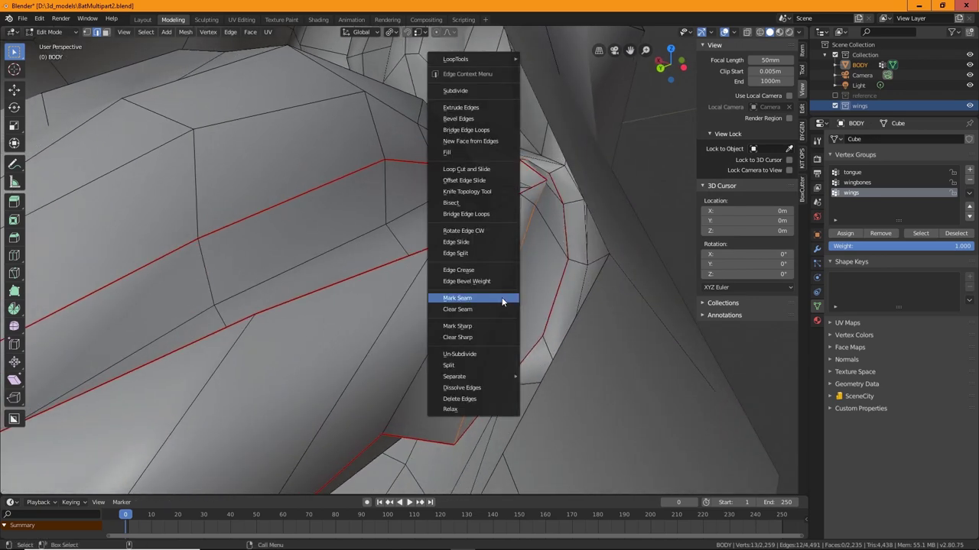
pyautogui.click(458, 297)
# Select the edge paths around the bases of the upper fangs and the upper front teeth, where they meet the gums.
pyautogui.moveTo(530, 348); pyautogui.dragTo(432, 272, button='middle')
pyautogui.scroll(6, 432, 271)
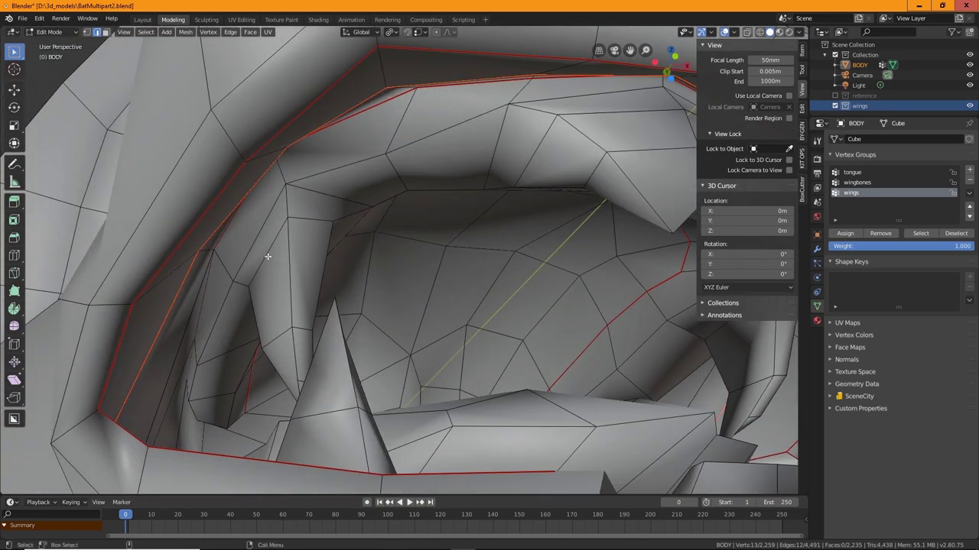
pyautogui.click(288, 235)
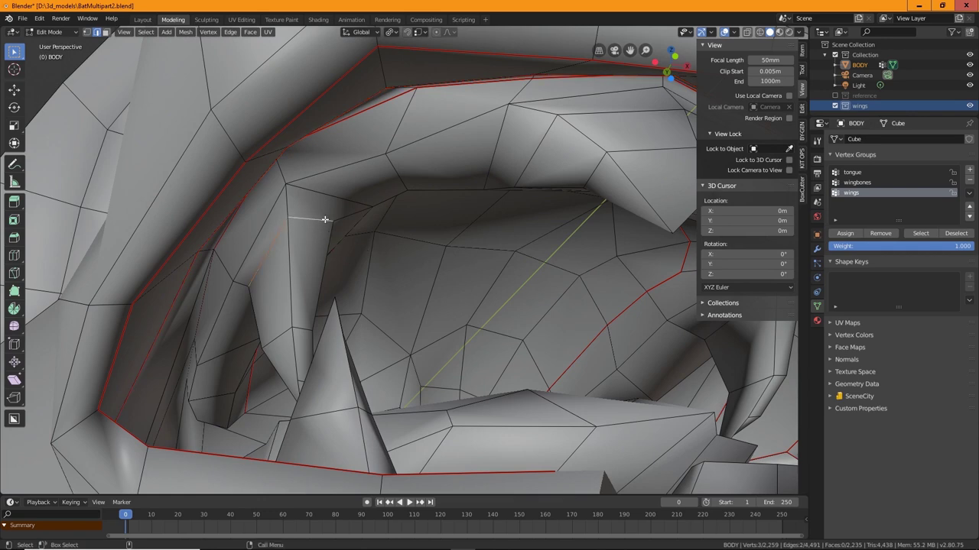
pyautogui.keyDown('shift'); pyautogui.moveTo(548, 250); pyautogui.dragTo(450, 308, button='middle'); pyautogui.keyUp('shift')
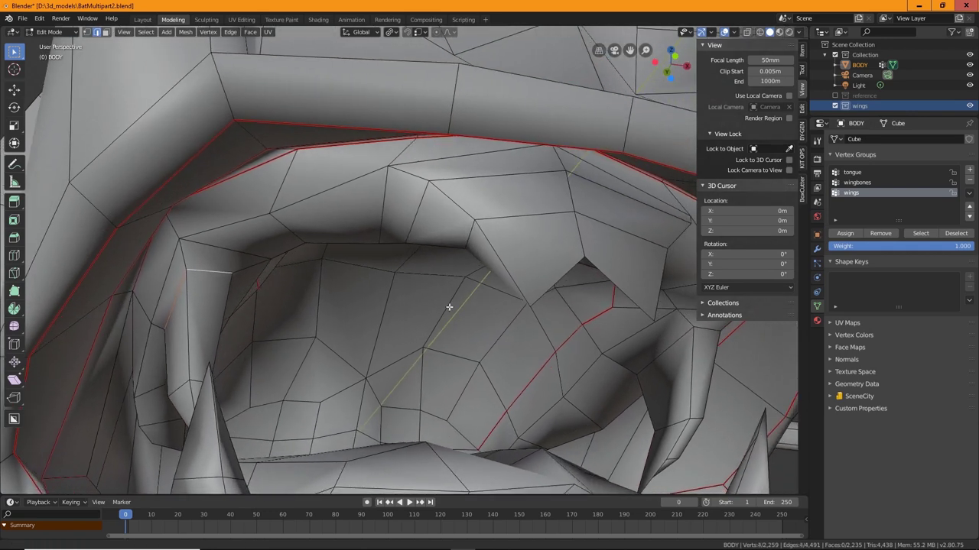
pyautogui.moveTo(565, 242); pyautogui.dragTo(480, 281, button='middle')
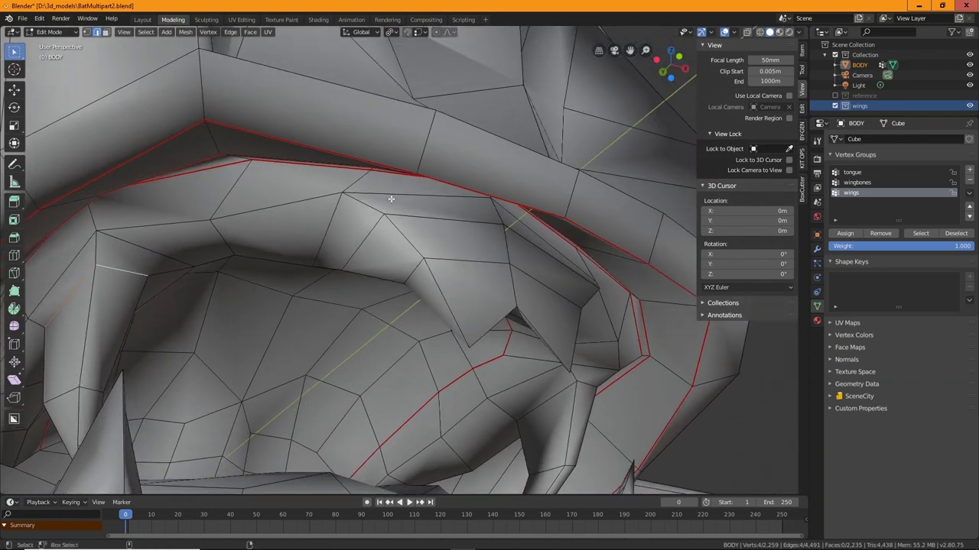
pyautogui.keyDown('shift'); pyautogui.click(533, 233); pyautogui.keyUp('shift')
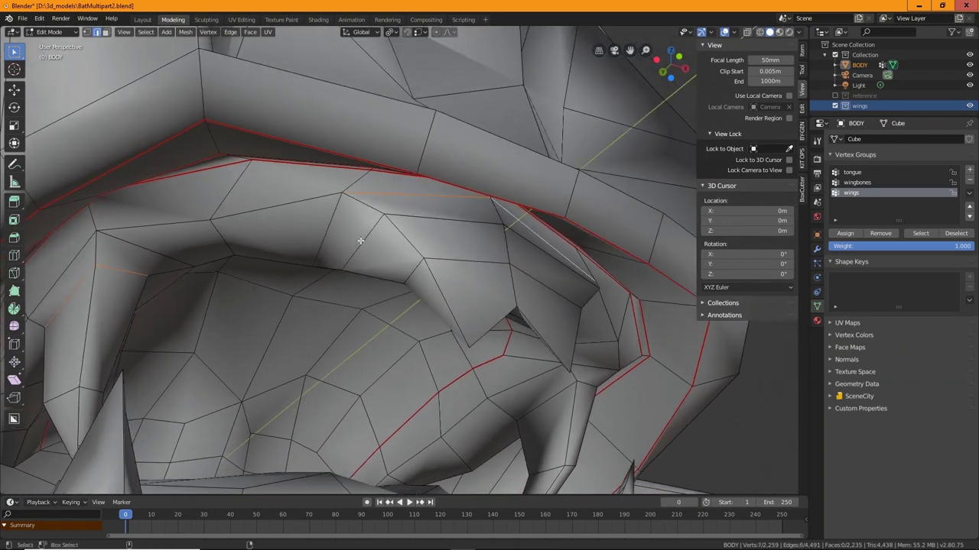
pyautogui.moveTo(398, 230); pyautogui.dragTo(465, 211, button='middle')
pyautogui.keyDown('shift'); pyautogui.click(442, 210); pyautogui.keyUp('shift')
pyautogui.keyDown('shift'); pyautogui.click(529, 221); pyautogui.keyUp('shift')
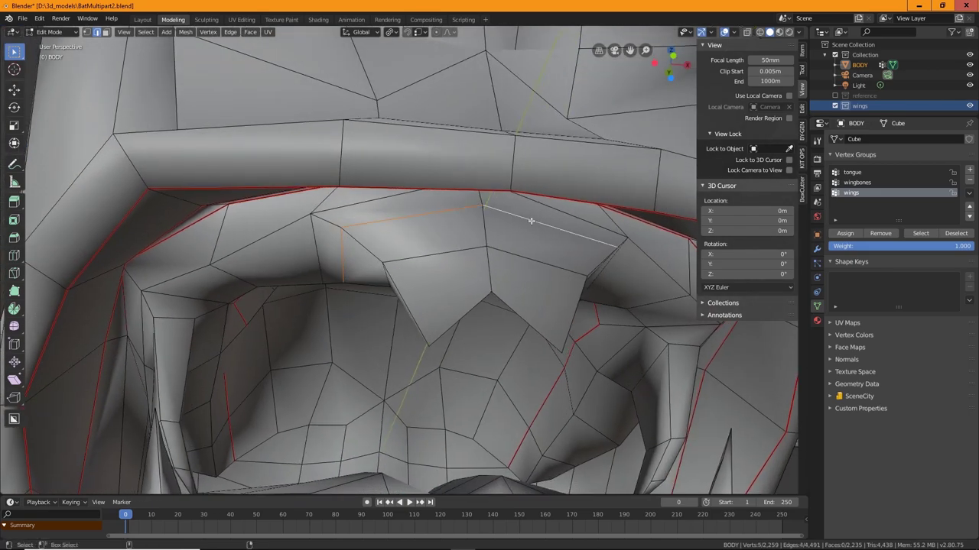
pyautogui.moveTo(529, 221); pyautogui.dragTo(470, 269, button='middle')
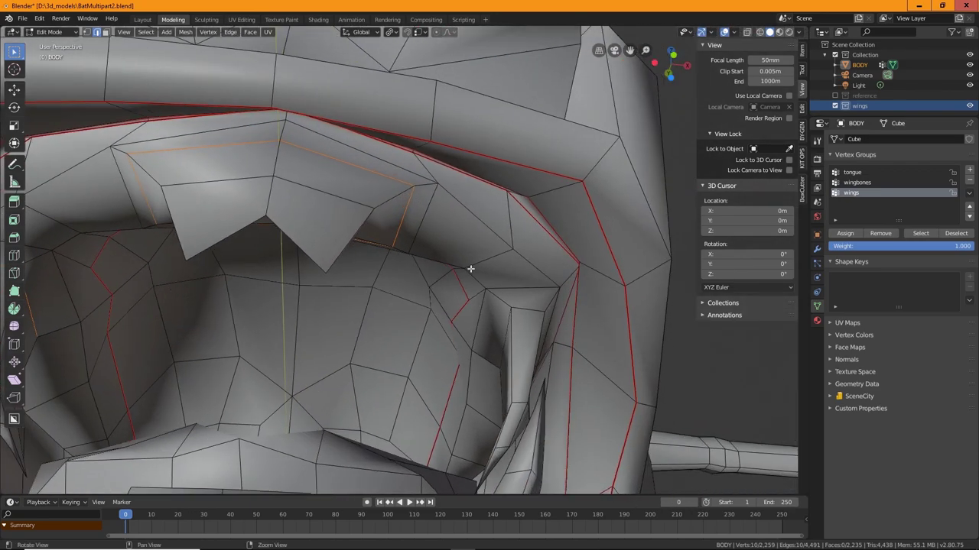
# Add the base edges of the lower fangs and lower front teeth to the selection and mark all of it as seams.
pyautogui.moveTo(533, 309); pyautogui.dragTo(512, 378, button='middle')
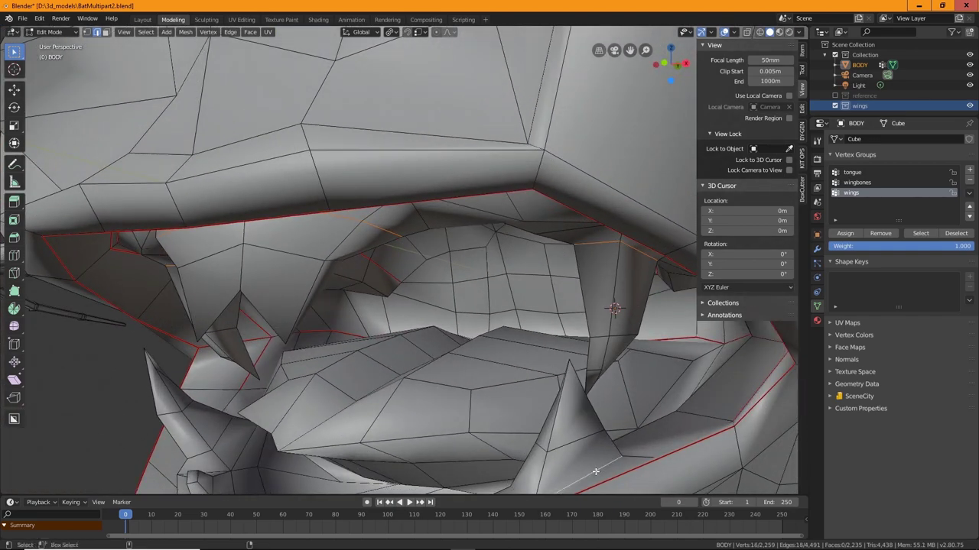
pyautogui.moveTo(595, 472); pyautogui.dragTo(391, 411, button='middle')
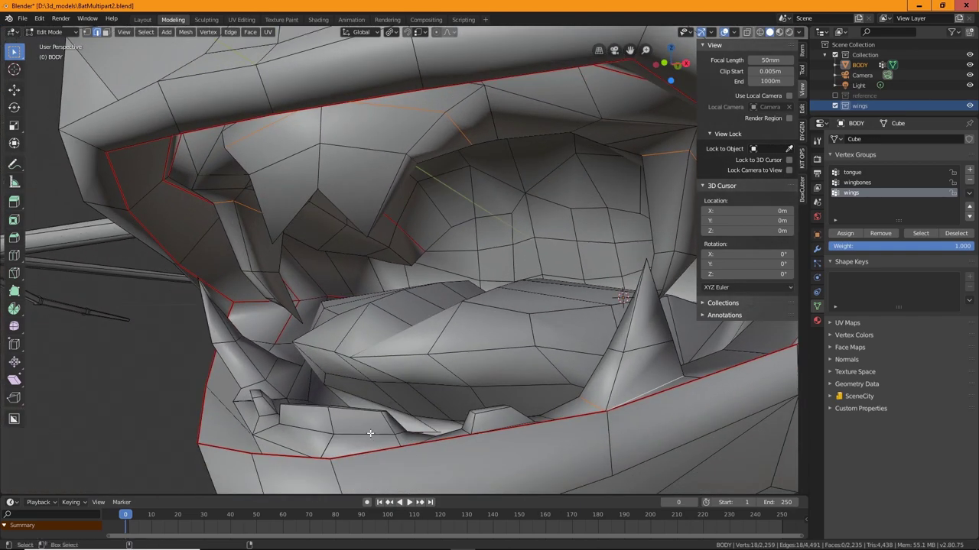
pyautogui.moveTo(496, 436); pyautogui.dragTo(497, 434, button='middle')
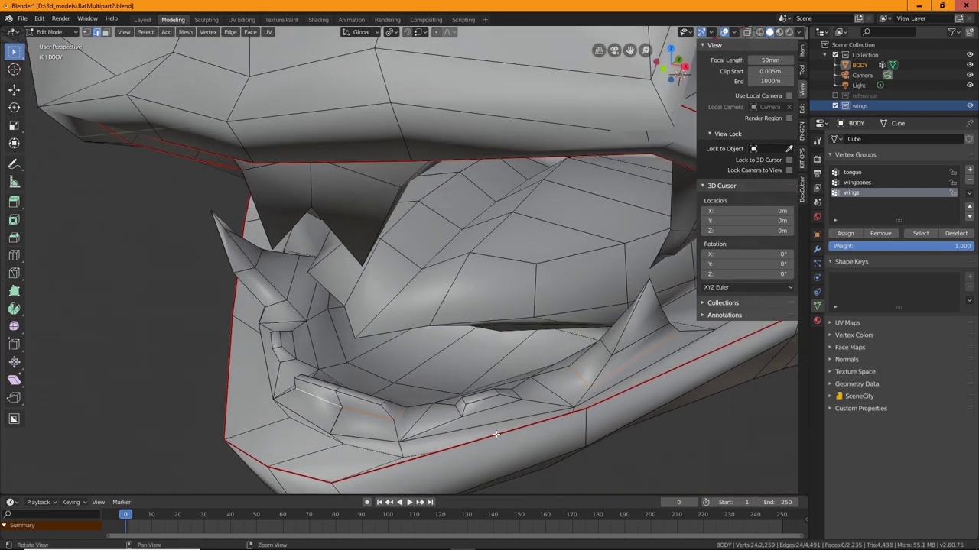
pyautogui.moveTo(426, 419); pyautogui.dragTo(413, 413, button='middle')
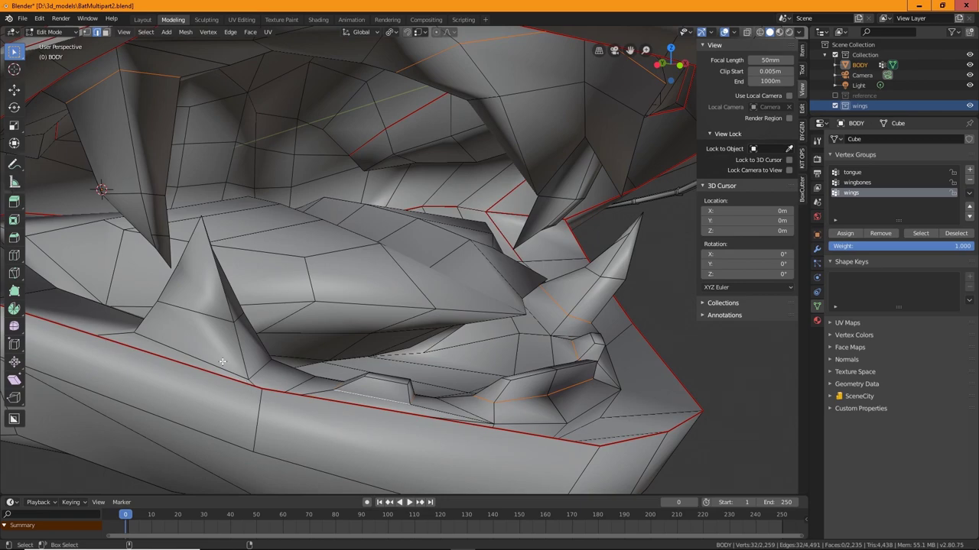
pyautogui.moveTo(193, 358); pyautogui.dragTo(391, 323, button='middle')
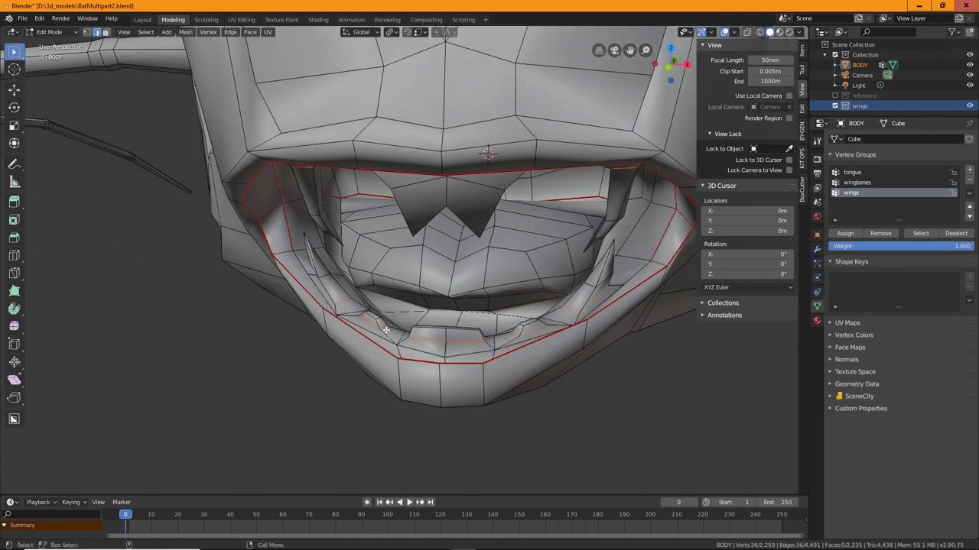
pyautogui.rightClick(387, 330)
pyautogui.click(348, 329)
pyautogui.moveTo(563, 338); pyautogui.dragTo(374, 283, button='middle')
pyautogui.keyDown('alt'); pyautogui.click(495, 291); pyautogui.keyUp('alt')
pyautogui.moveTo(300, 266); pyautogui.dragTo(503, 323, button='middle')
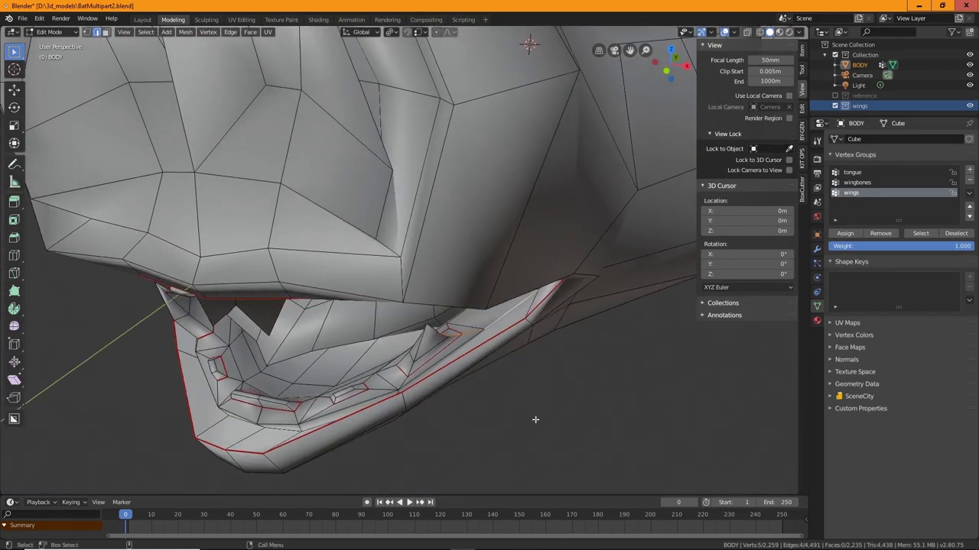
# Select the edge path around the snout, just behind the nose, and mark it as a seam.
pyautogui.moveTo(548, 418); pyautogui.dragTo(428, 382, button='middle')
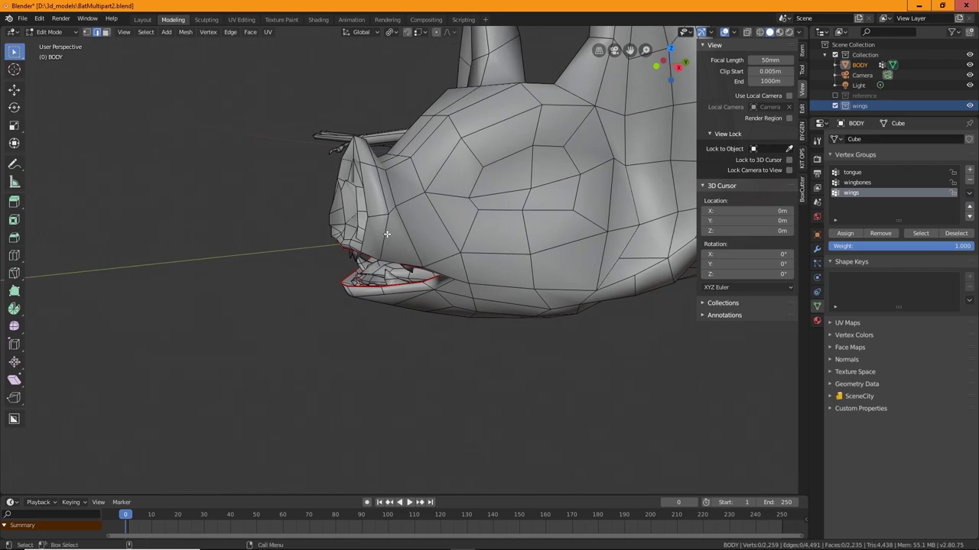
pyautogui.moveTo(386, 233); pyautogui.dragTo(416, 242, button='middle')
pyautogui.rightClick(426, 233)
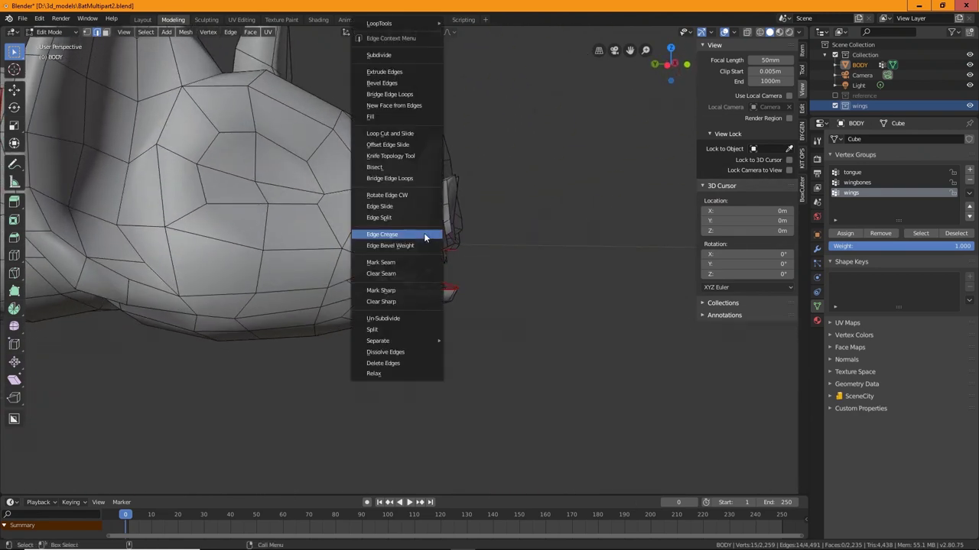
pyautogui.click(389, 263)
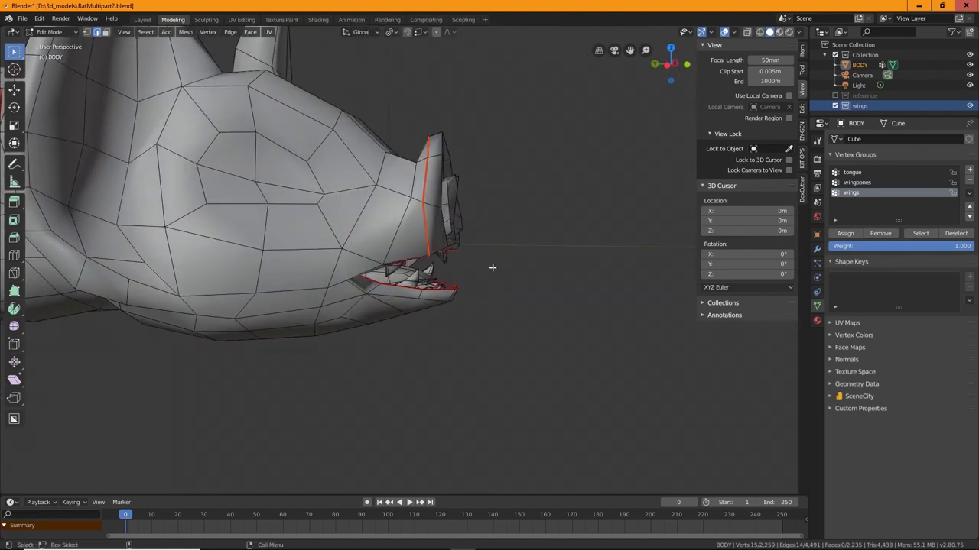
# Mark the centre edge at the top of the nose, running from the snout seam towards the nostrils, as a seam.
pyautogui.moveTo(492, 268); pyautogui.dragTo(413, 270, button='middle')
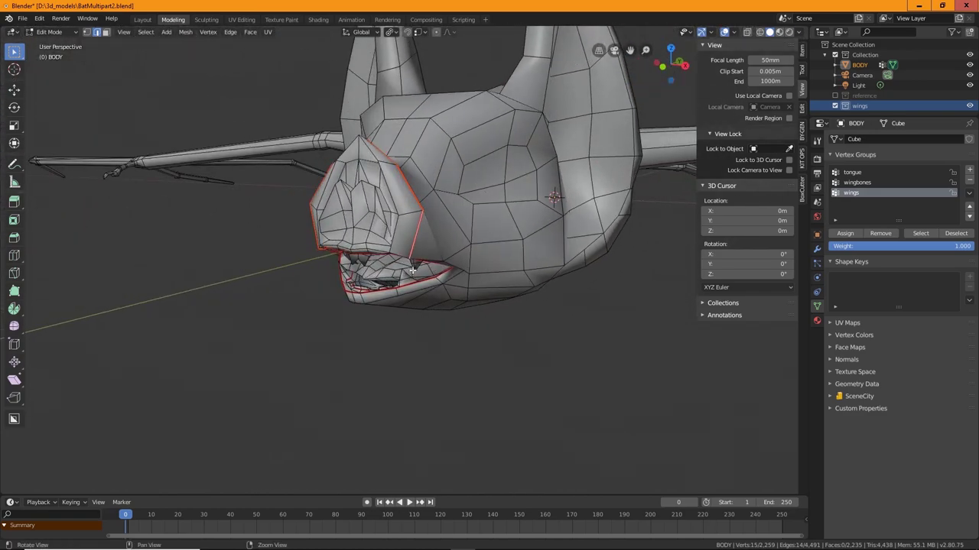
pyautogui.moveTo(356, 182); pyautogui.dragTo(360, 341, button='middle')
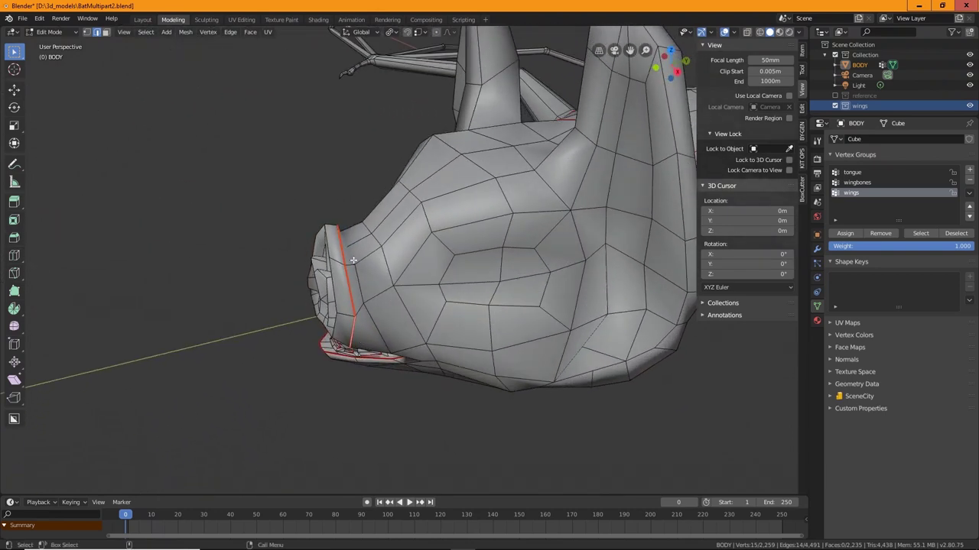
pyautogui.moveTo(360, 249); pyautogui.dragTo(376, 303, button='middle')
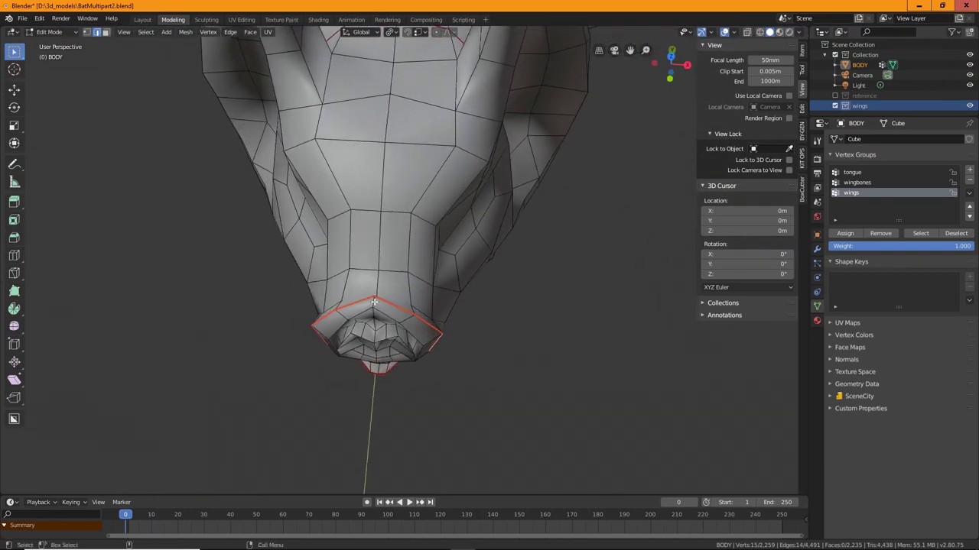
pyautogui.rightClick(372, 301)
pyautogui.click(334, 305)
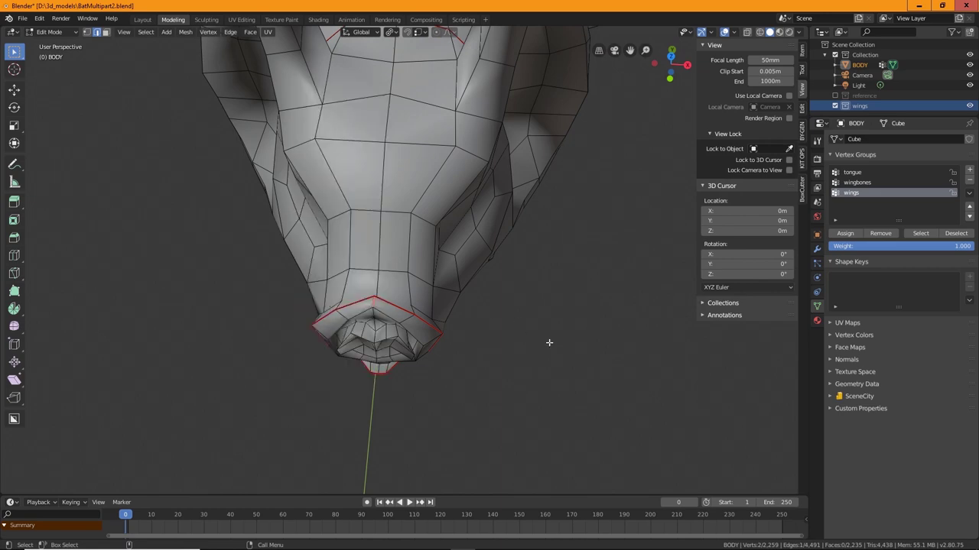
pyautogui.moveTo(556, 356); pyautogui.dragTo(487, 295, button='middle')
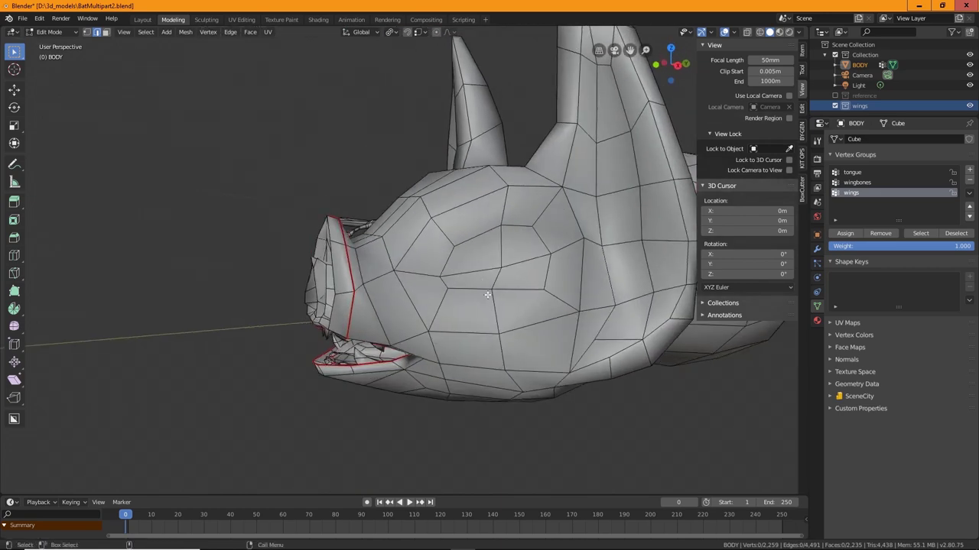
pyautogui.moveTo(346, 266); pyautogui.dragTo(502, 356, button='middle')
pyautogui.scroll(4, 410, 347)
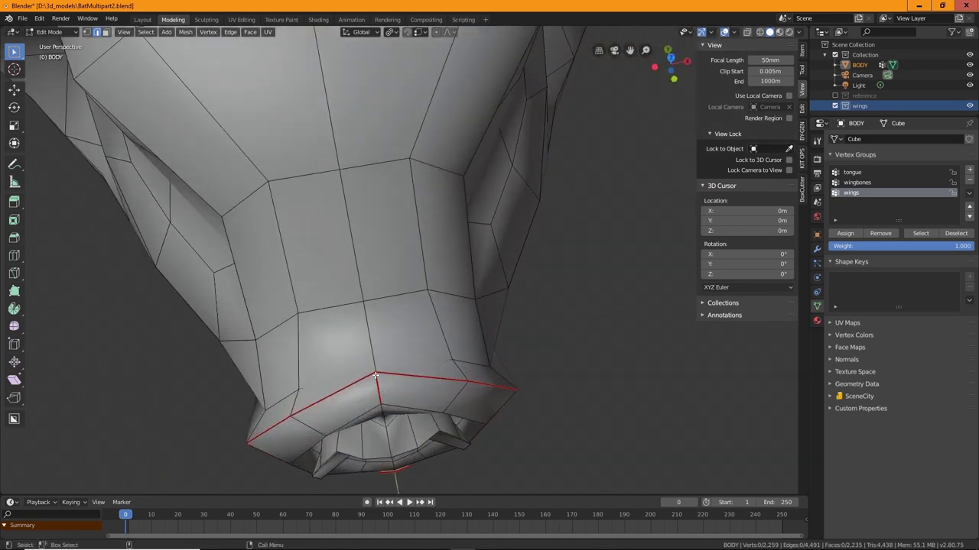
# Select the closed edge outline around the inner face of the bat's left ear and mark it as a seam.
pyautogui.moveTo(447, 325); pyautogui.dragTo(326, 257, button='middle')
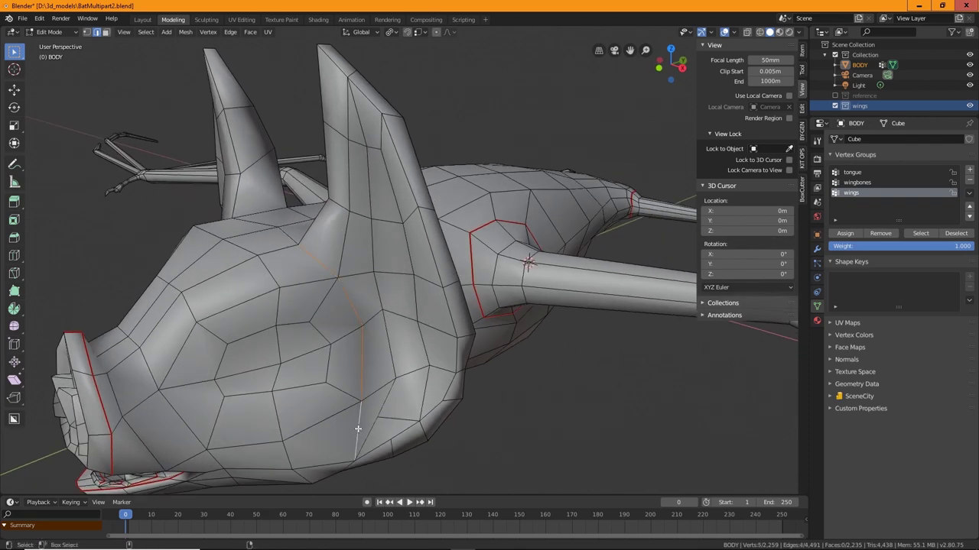
pyautogui.moveTo(394, 458); pyautogui.dragTo(437, 291, button='middle')
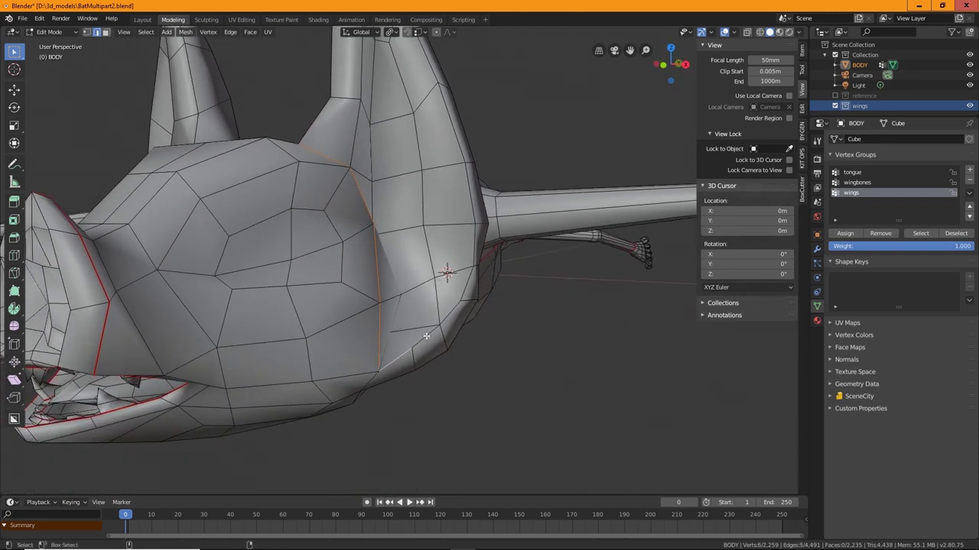
pyautogui.keyDown('alt'); pyautogui.keyDown('shift'); pyautogui.click(468, 280); pyautogui.keyUp('shift'); pyautogui.keyUp('alt')
pyautogui.moveTo(468, 225); pyautogui.dragTo(430, 234, button='middle')
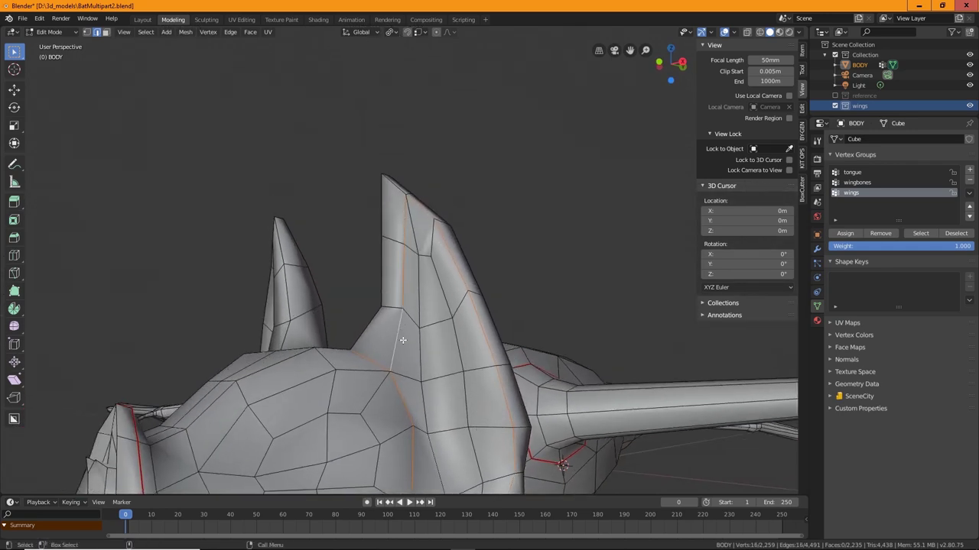
pyautogui.moveTo(402, 339)
pyautogui.mouseDown(button='middle')
pyautogui.moveTo(420, 382)
pyautogui.moveTo(399, 342)
pyautogui.moveTo(382, 352)
pyautogui.moveTo(404, 349)
pyautogui.moveTo(380, 366)
pyautogui.moveTo(412, 343)
pyautogui.mouseUp(button='middle')
pyautogui.rightClick(411, 290)
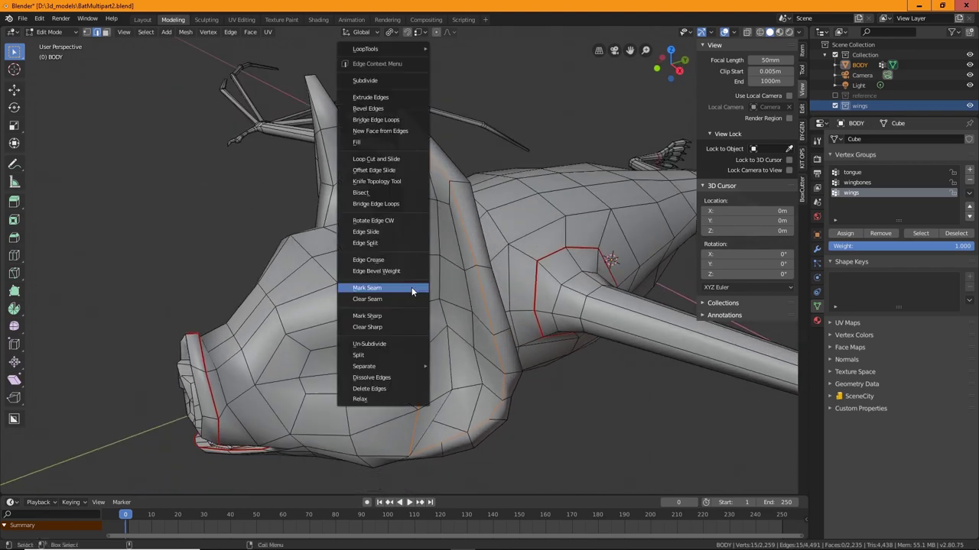
pyautogui.click(369, 292)
# Select the matching edge outline around the inner face of the bat's right ear and mark it as a seam.
pyautogui.moveTo(371, 293); pyautogui.dragTo(370, 380, button='middle')
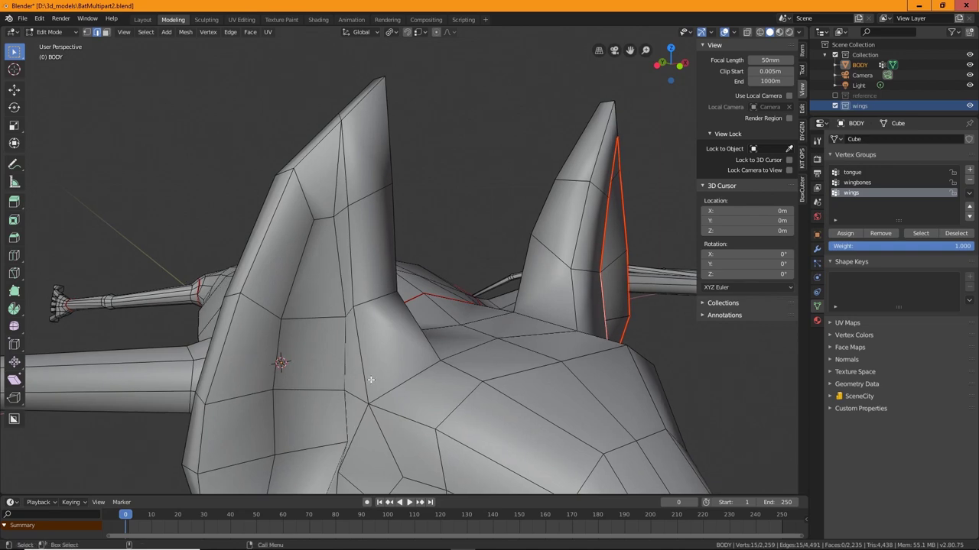
pyautogui.click(364, 381)
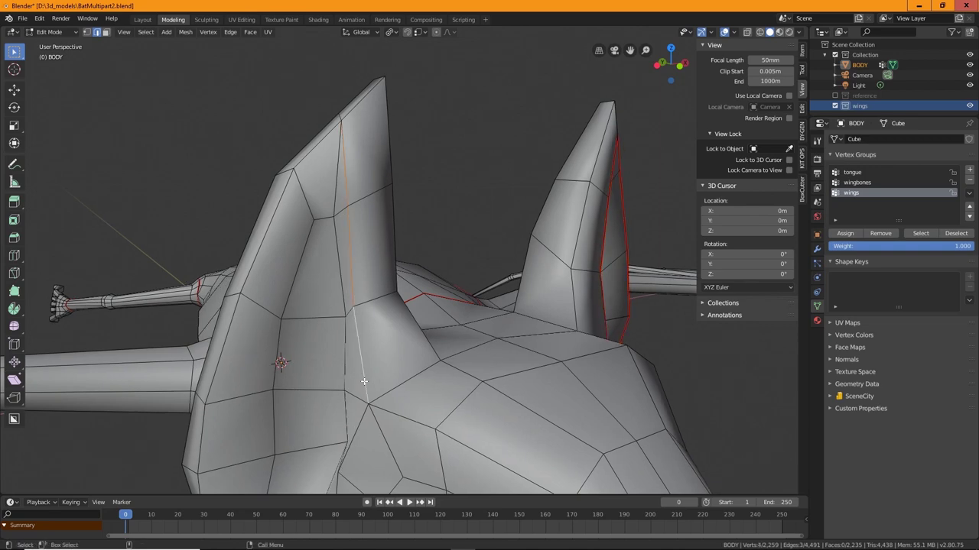
pyautogui.keyDown('alt'); pyautogui.keyDown('shift'); pyautogui.click(308, 159); pyautogui.keyUp('shift'); pyautogui.keyUp('alt')
pyautogui.scroll(-3, 408, 286)
pyautogui.moveTo(382, 367); pyautogui.dragTo(428, 378, button='middle')
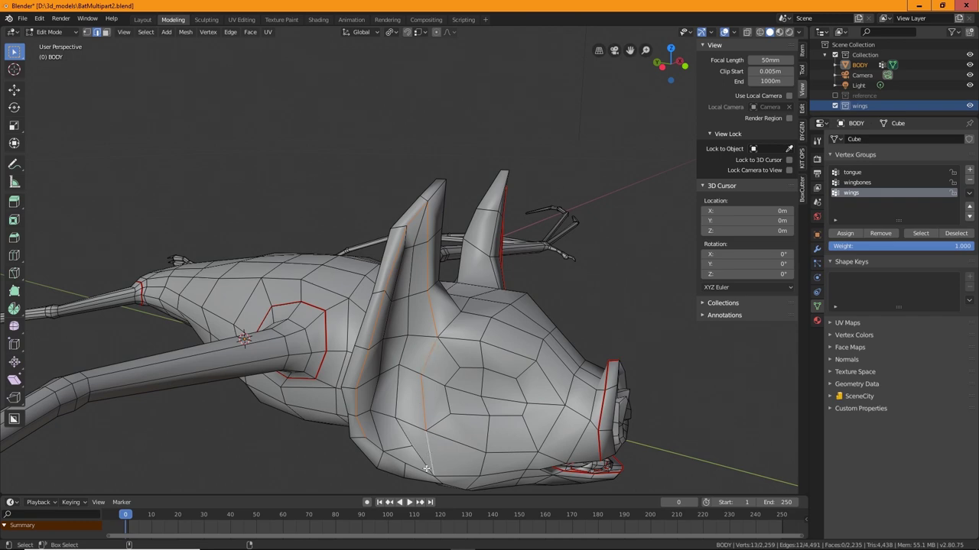
pyautogui.moveTo(374, 442); pyautogui.dragTo(409, 333, button='middle')
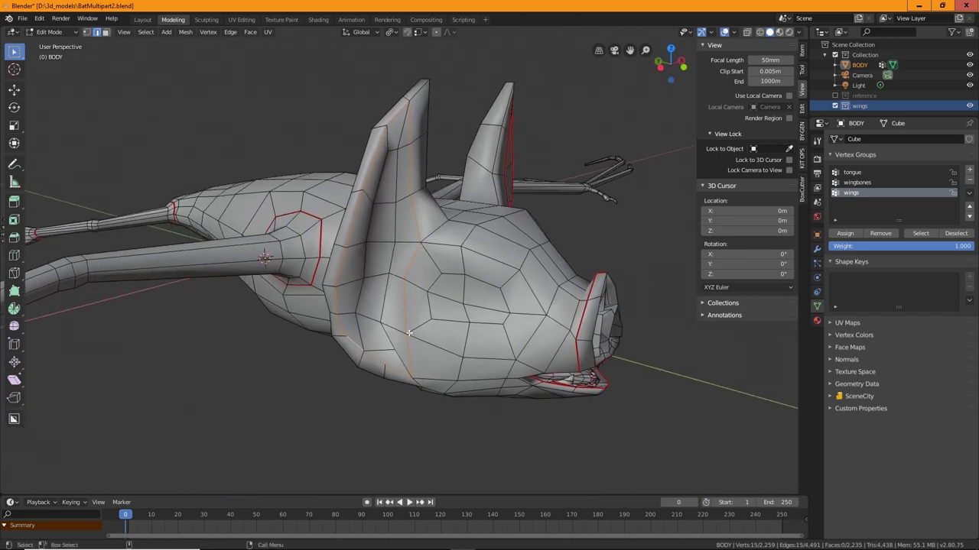
pyautogui.hotkey('ctrl', 'e')
pyautogui.click(417, 305)
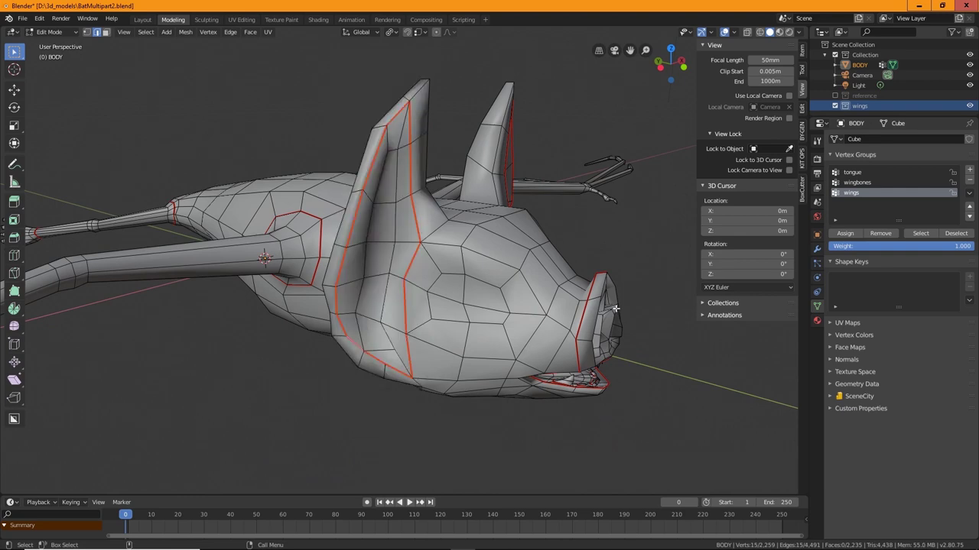
pyautogui.moveTo(615, 308); pyautogui.dragTo(498, 289, button='middle')
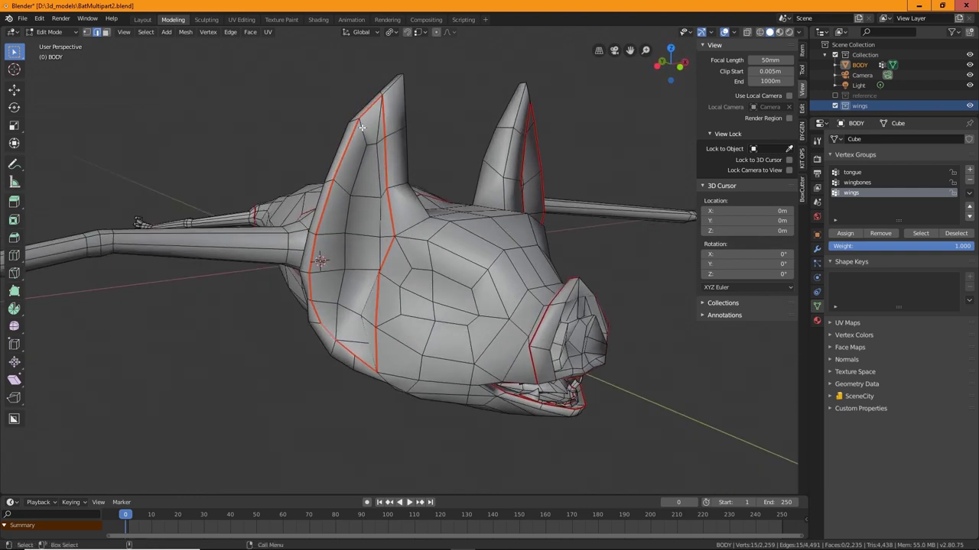
# Select the edge path around the back of the bat's right ear base and mark it as a seam.
pyautogui.moveTo(381, 296); pyautogui.dragTo(416, 309, button='middle')
pyautogui.moveTo(485, 239); pyautogui.dragTo(366, 260, button='middle')
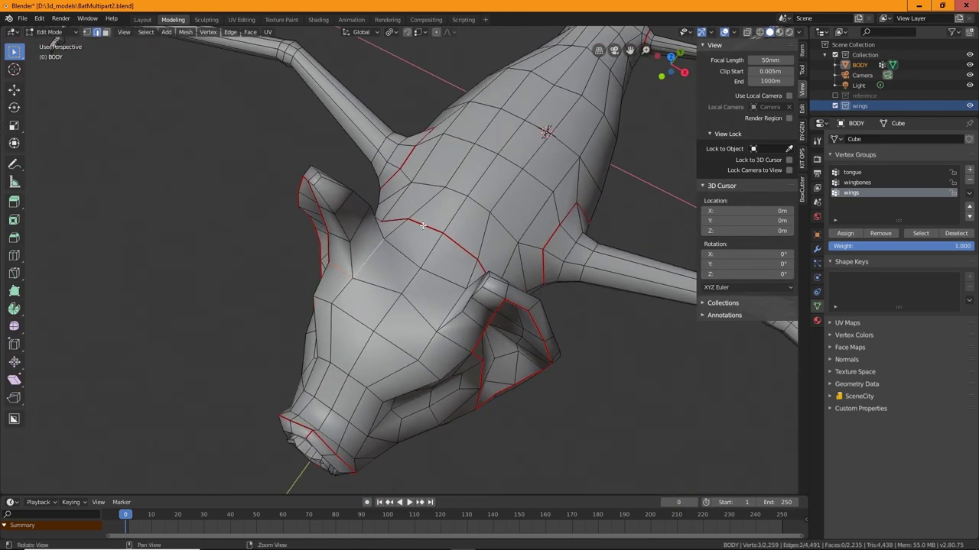
pyautogui.moveTo(423, 227); pyautogui.dragTo(411, 142, button='middle')
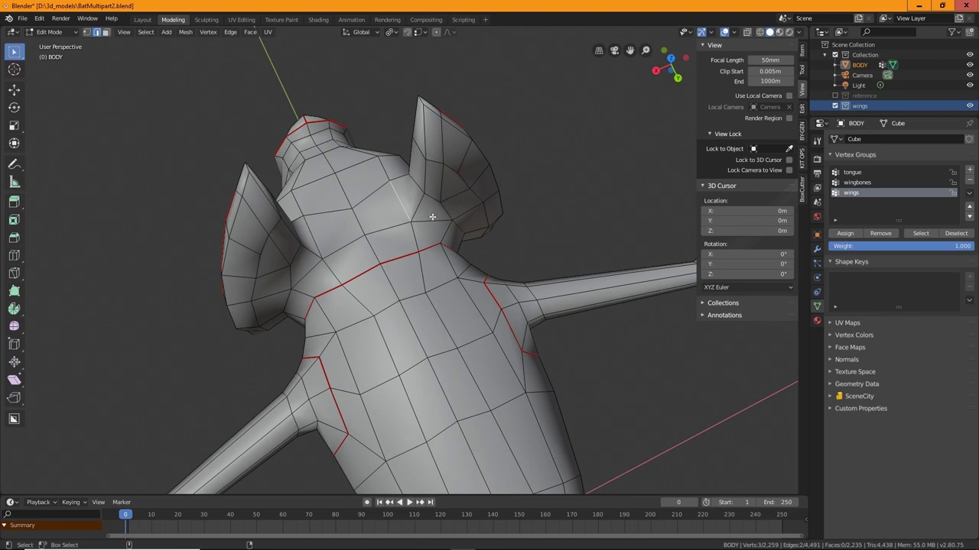
pyautogui.moveTo(519, 237); pyautogui.dragTo(446, 257, button='middle')
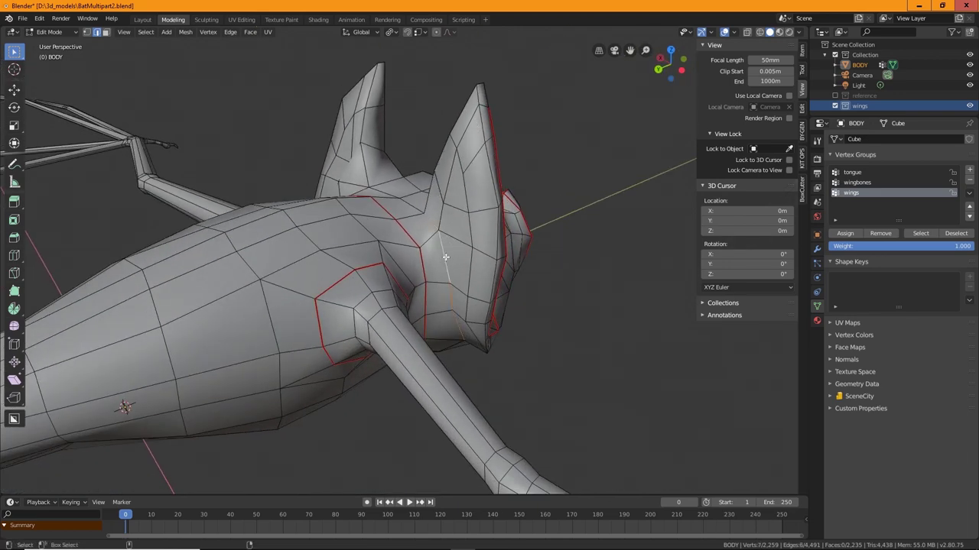
pyautogui.moveTo(486, 383); pyautogui.dragTo(417, 331, button='middle')
pyautogui.rightClick(440, 336)
pyautogui.click(439, 337)
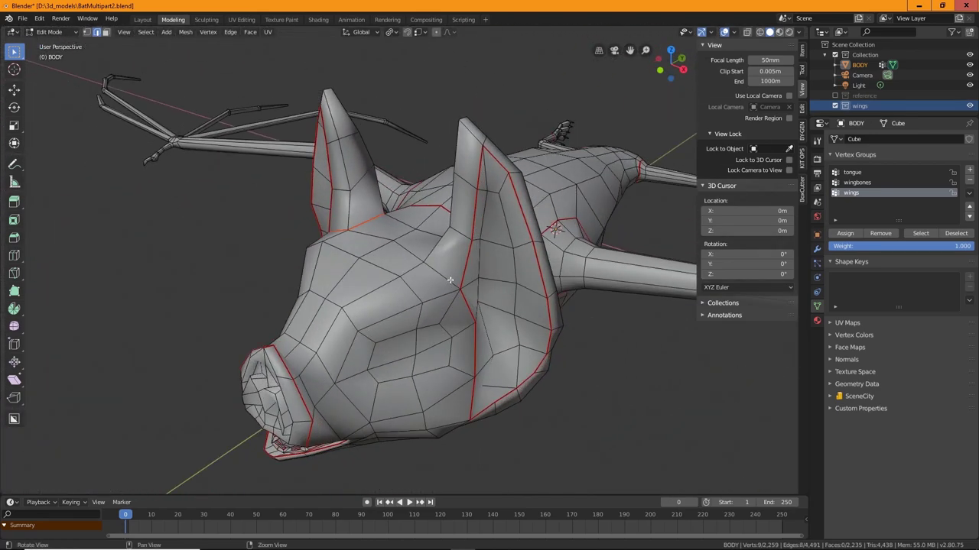
# Select the matching edge path around the back of the bat's left ear base and mark it as a seam.
pyautogui.moveTo(412, 266); pyautogui.dragTo(499, 271, button='middle')
pyautogui.moveTo(500, 236); pyautogui.dragTo(354, 150, button='middle')
pyautogui.moveTo(348, 186); pyautogui.dragTo(306, 294, button='middle')
pyautogui.moveTo(292, 330); pyautogui.dragTo(378, 233, button='middle')
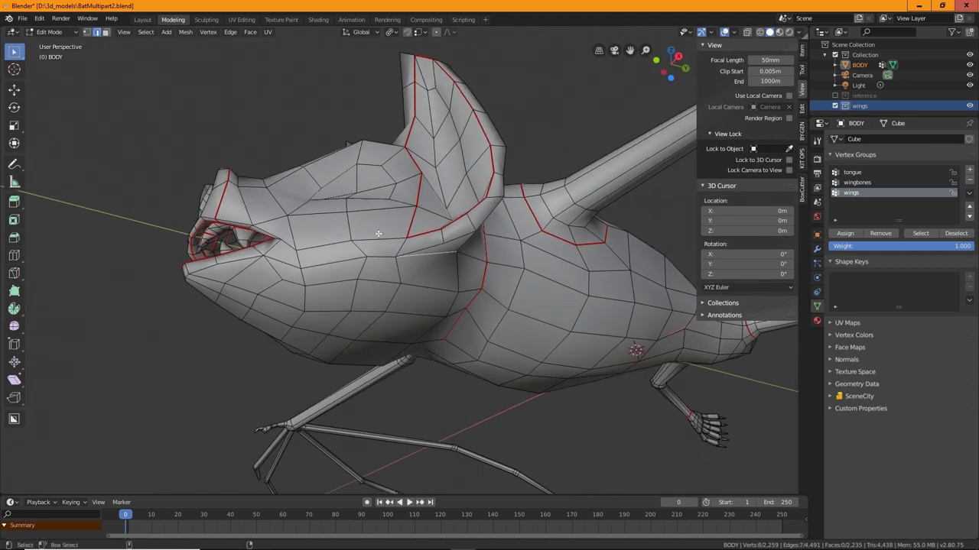
pyautogui.rightClick(403, 243)
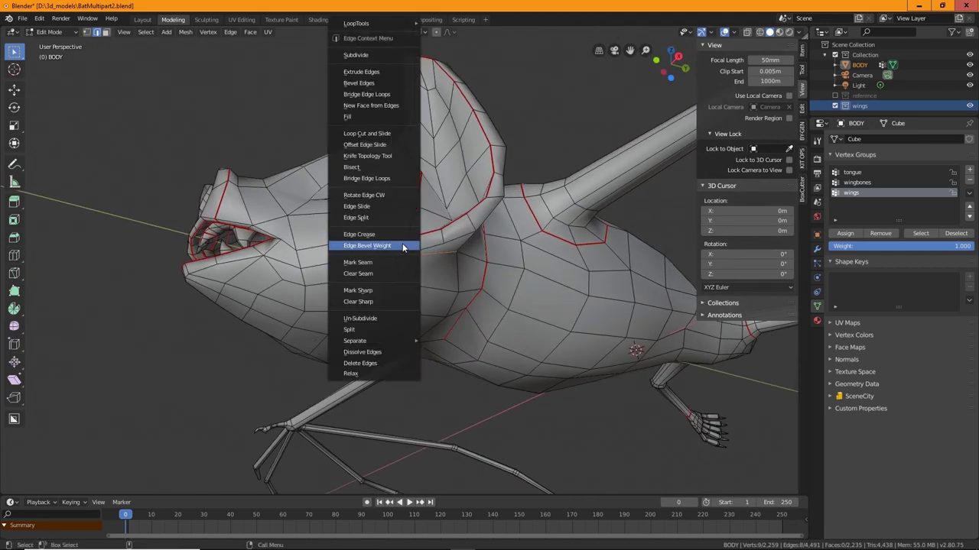
pyautogui.click(368, 264)
# Select the centre edge line under the chin, from the lower lip to the neck seam, and mark it as a seam.
pyautogui.moveTo(458, 269); pyautogui.dragTo(504, 313, button='middle')
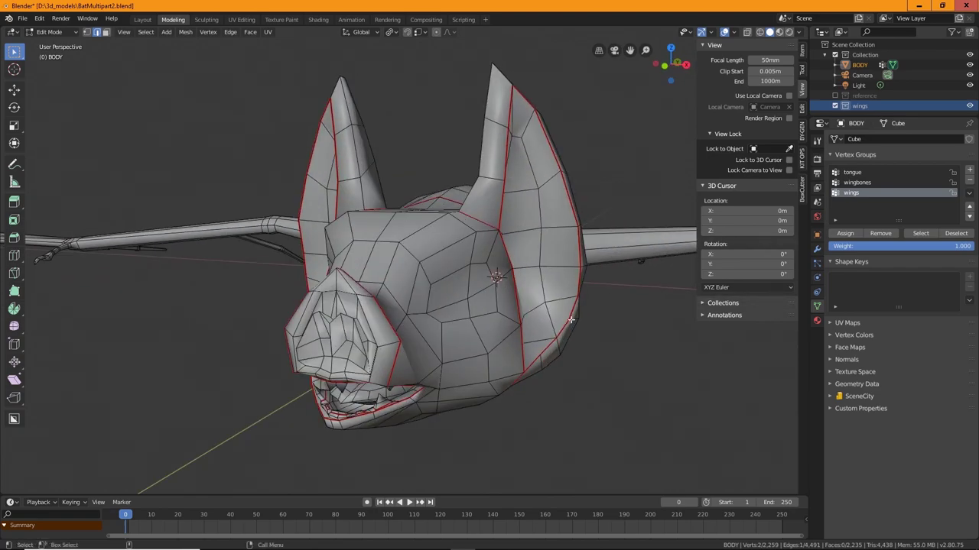
pyautogui.moveTo(571, 319); pyautogui.dragTo(542, 391, button='middle')
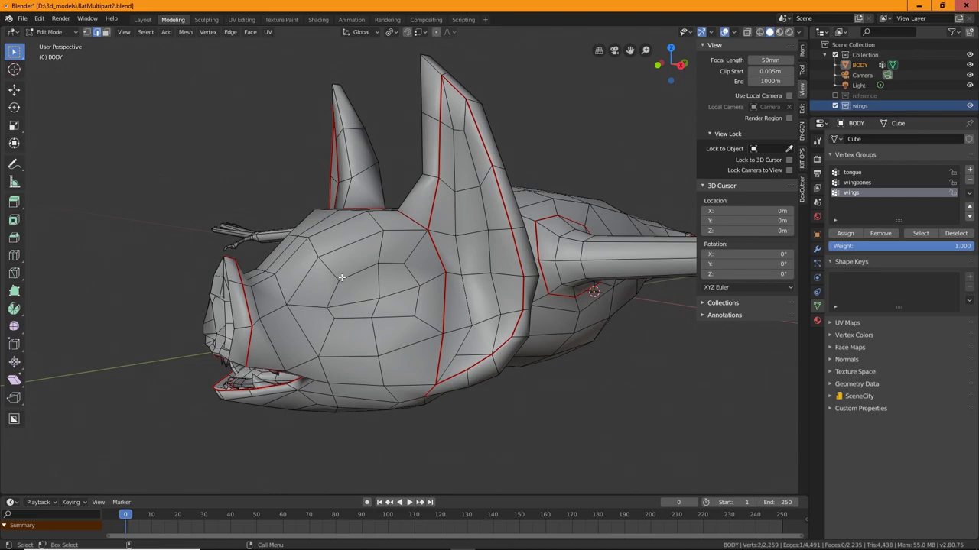
pyautogui.moveTo(341, 277); pyautogui.dragTo(436, 365, button='middle')
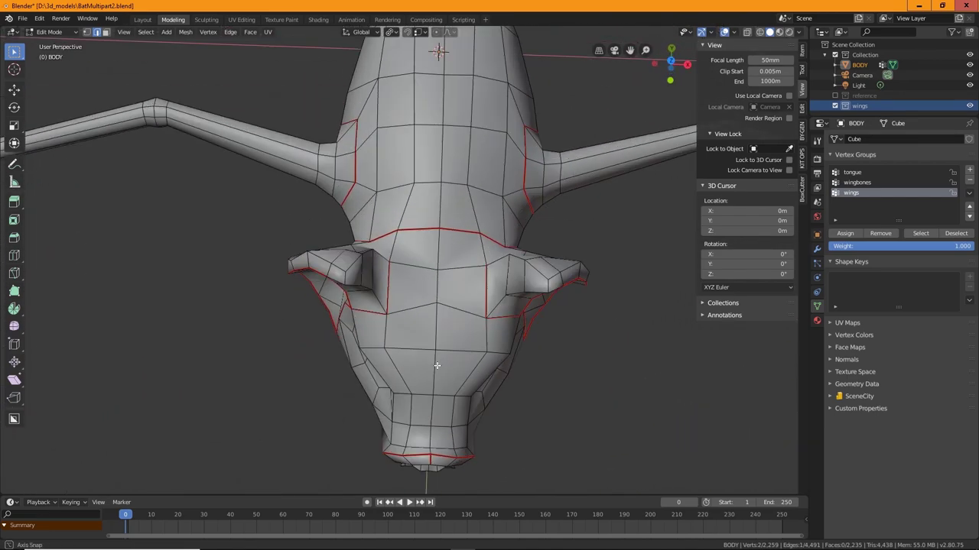
pyautogui.moveTo(425, 468); pyautogui.dragTo(446, 328, button='middle')
pyautogui.moveTo(508, 135); pyautogui.dragTo(506, 226, button='middle')
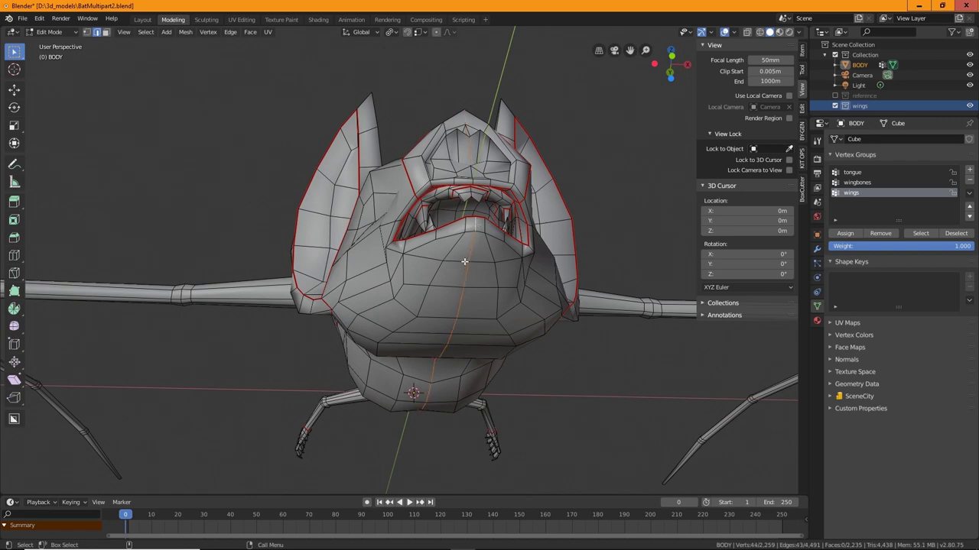
pyautogui.click(472, 246)
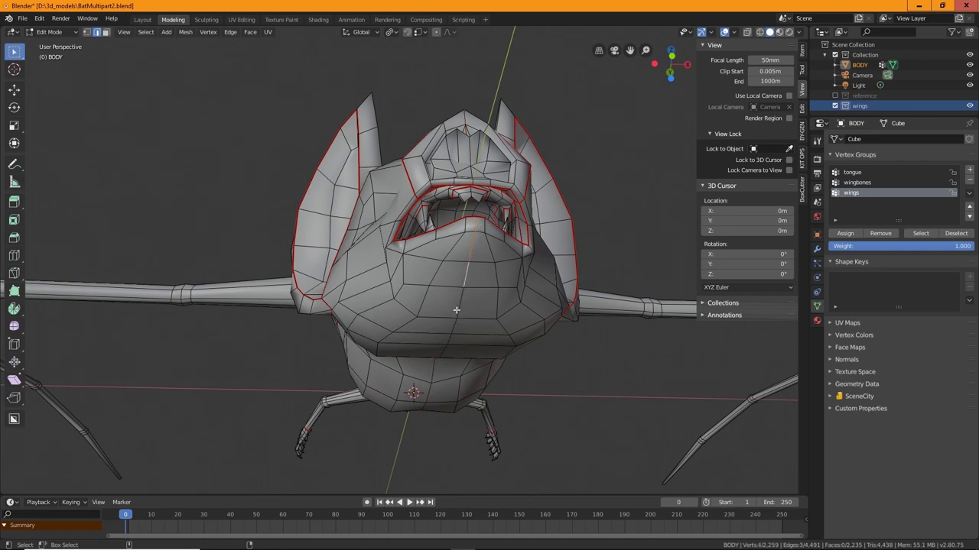
pyautogui.moveTo(452, 331); pyautogui.dragTo(454, 250, button='middle')
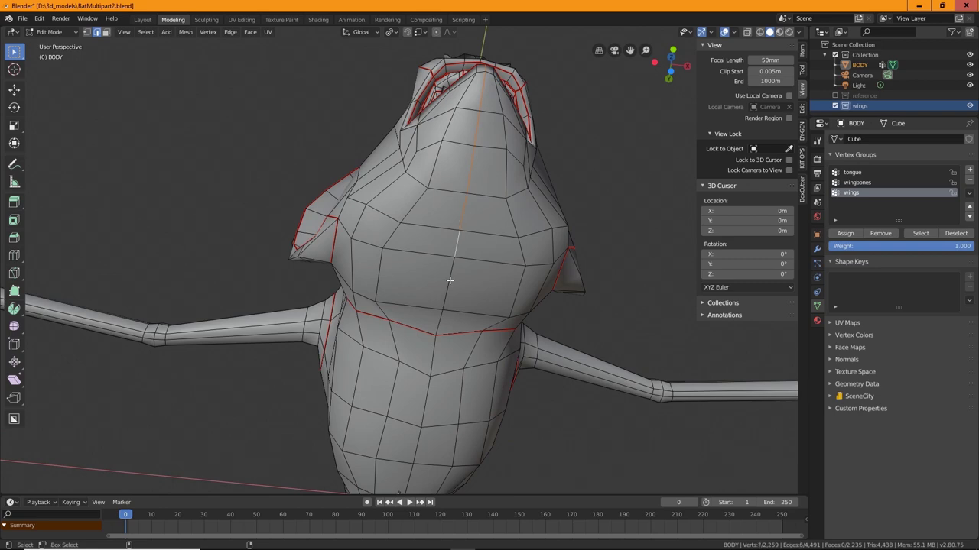
pyautogui.rightClick(438, 318)
pyautogui.click(438, 316)
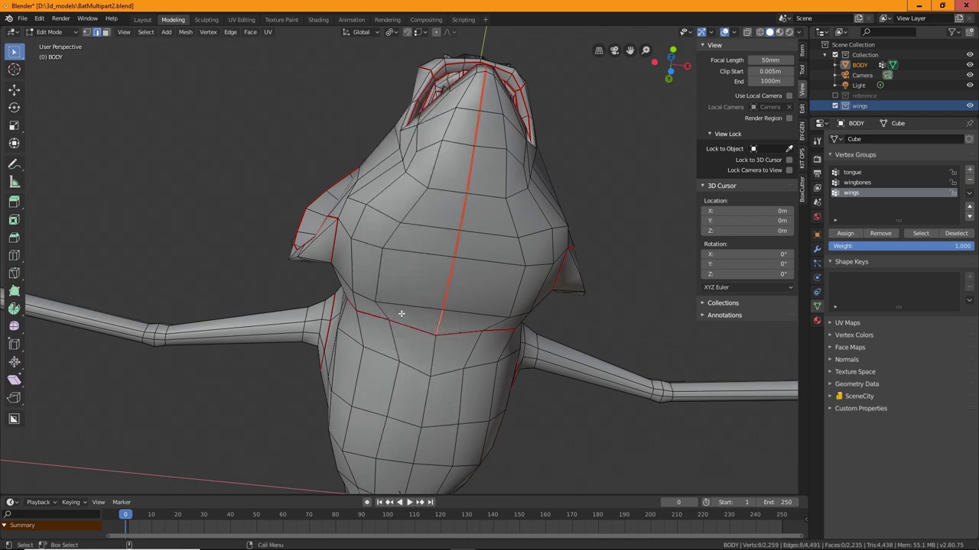
# Examine the marked seams on the chin, ears, neck and shoulders from several angles.
pyautogui.moveTo(573, 258); pyautogui.dragTo(520, 299, button='middle')
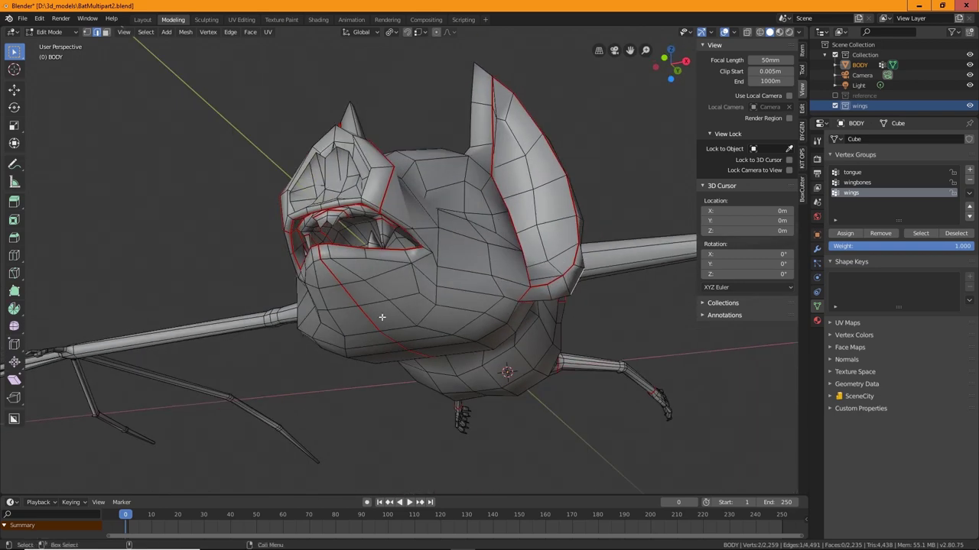
pyautogui.moveTo(453, 284); pyautogui.dragTo(309, 302, button='middle')
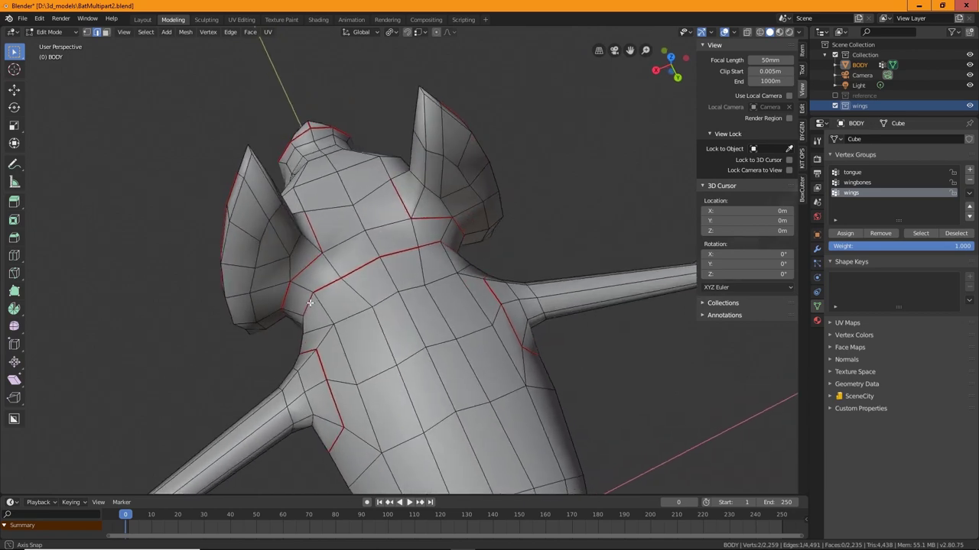
pyautogui.moveTo(332, 252); pyautogui.dragTo(383, 261, button='middle')
pyautogui.moveTo(367, 214); pyautogui.dragTo(330, 304, button='middle')
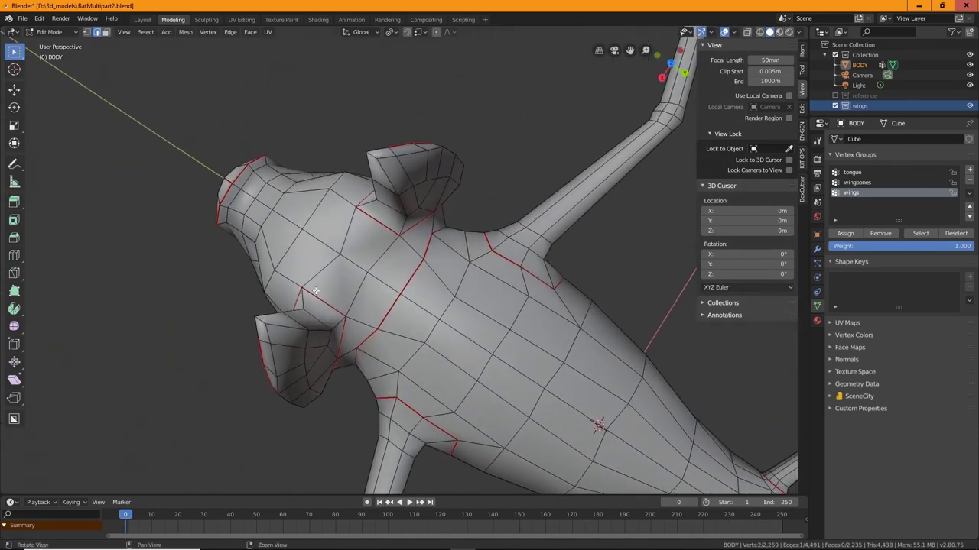
pyautogui.moveTo(411, 302); pyautogui.dragTo(430, 242, button='middle')
pyautogui.moveTo(443, 293)
pyautogui.mouseDown(button='middle')
pyautogui.moveTo(496, 364)
pyautogui.moveTo(603, 315)
pyautogui.moveTo(569, 369)
pyautogui.moveTo(461, 362)
pyautogui.moveTo(428, 291)
pyautogui.mouseUp(button='middle')
pyautogui.scroll(-3, 603, 315)
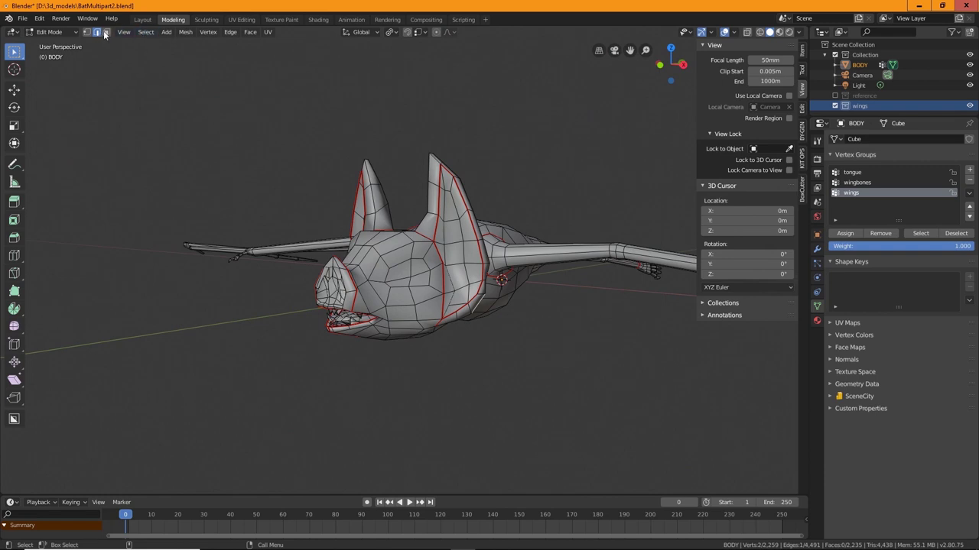
# In face select mode, select the linked head faces bounded by the seams and unwrap them.
pyautogui.click(106, 32)
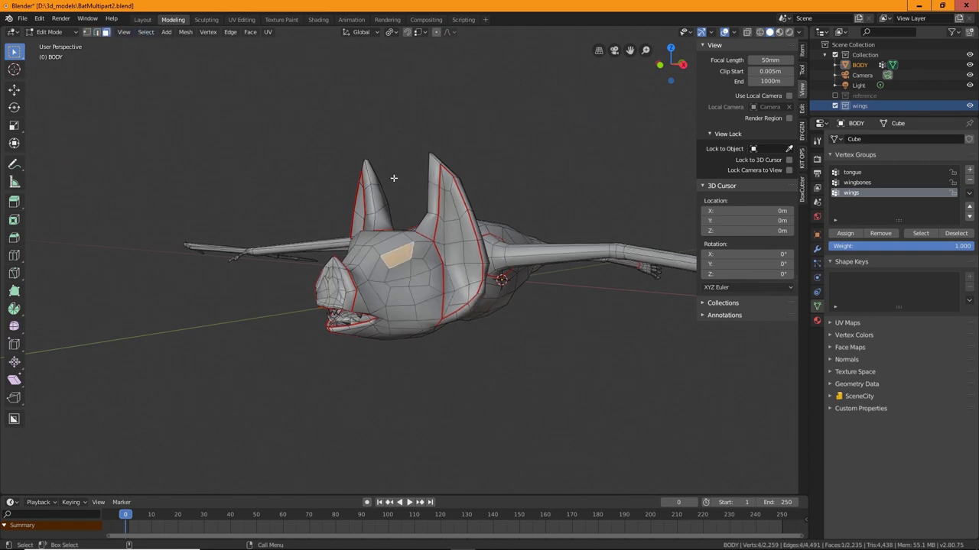
pyautogui.hotkey('ctrl', 'l')
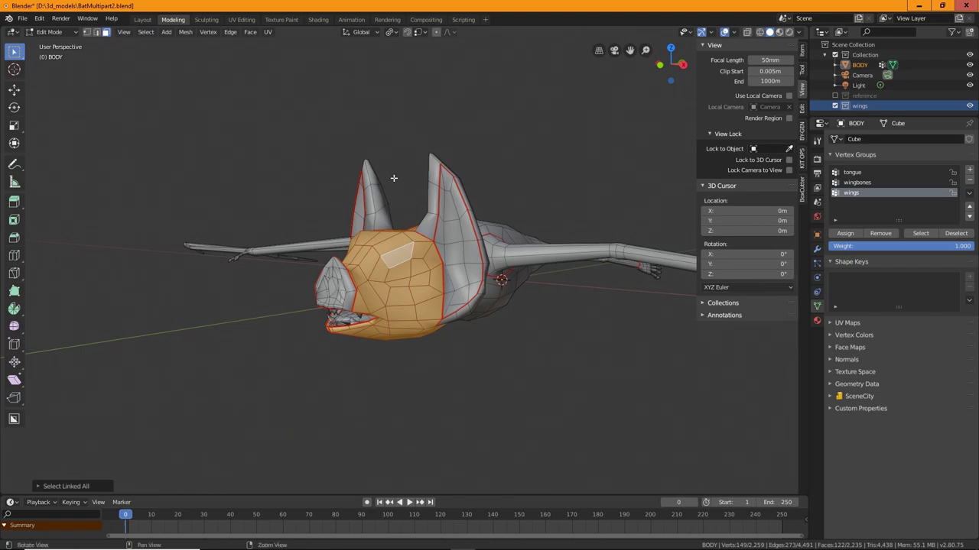
pyautogui.moveTo(411, 321); pyautogui.dragTo(401, 374, button='middle')
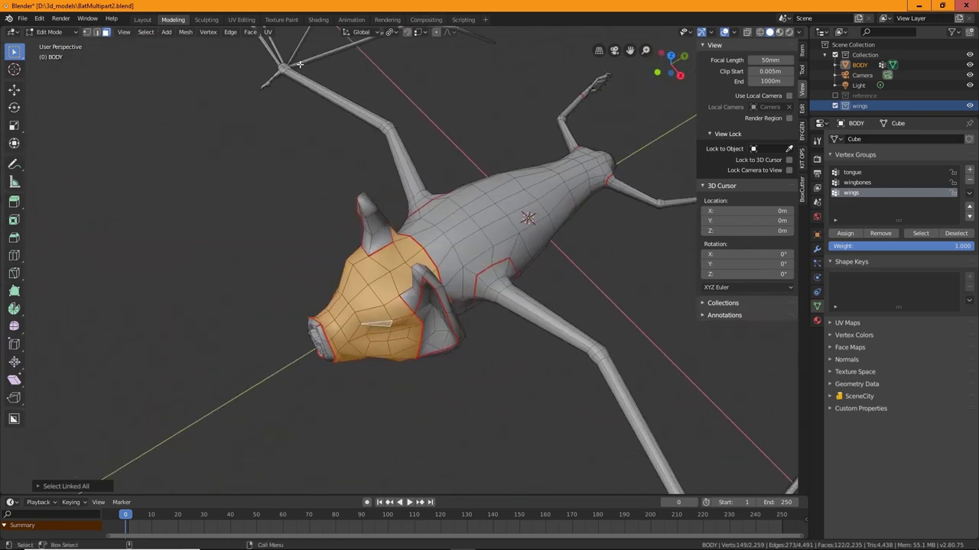
pyautogui.click(268, 32)
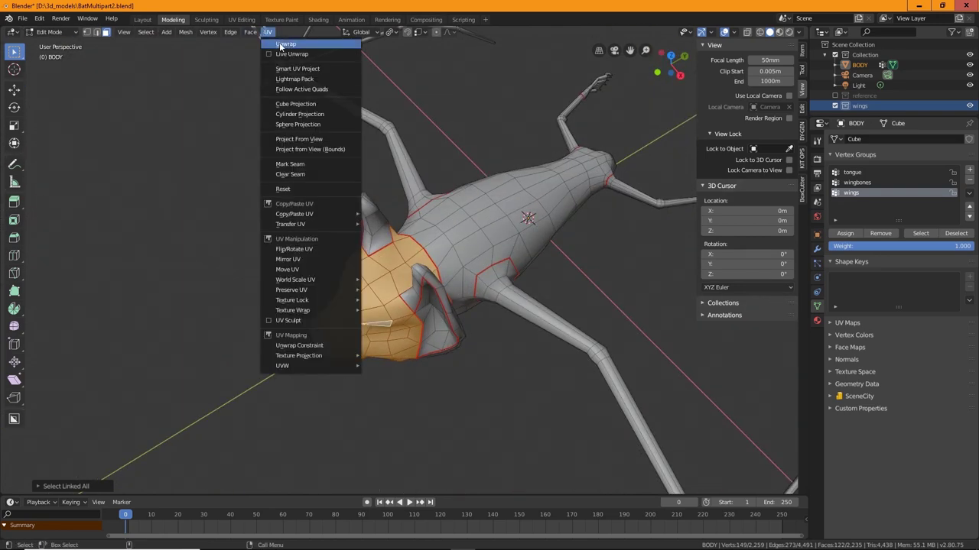
pyautogui.click(280, 43)
# Open the UV Editing workspace and compare the head's UV layout with the selected faces on the top and underside of the head.
pyautogui.click(242, 20)
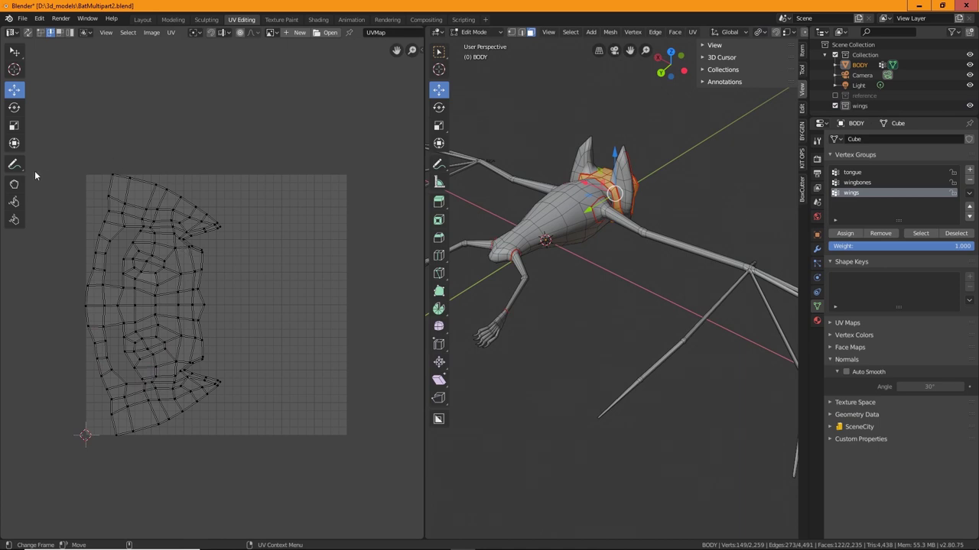
pyautogui.moveTo(528, 267); pyautogui.dragTo(626, 300, button='middle')
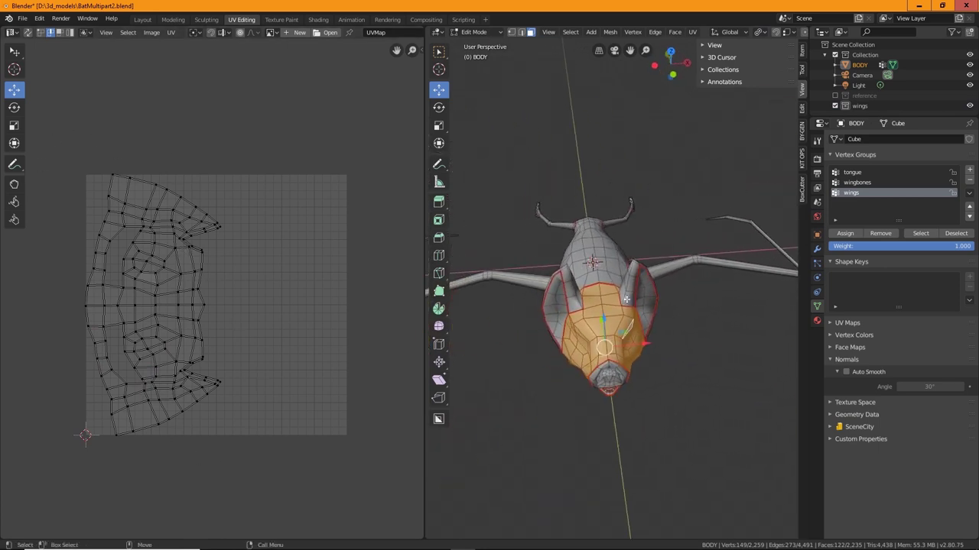
pyautogui.scroll(3, 234, 277)
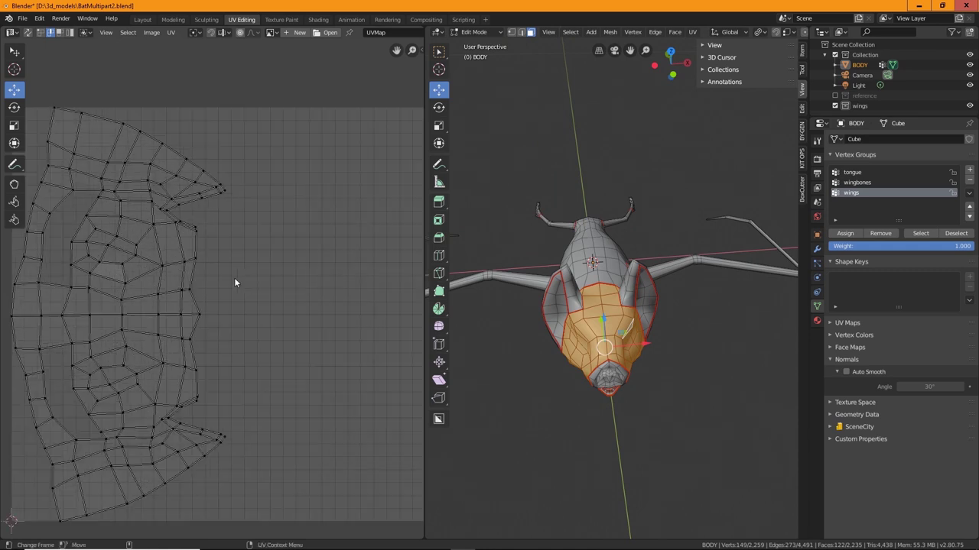
pyautogui.moveTo(234, 278); pyautogui.dragTo(341, 272, button='middle')
pyautogui.scroll(-3, 341, 272)
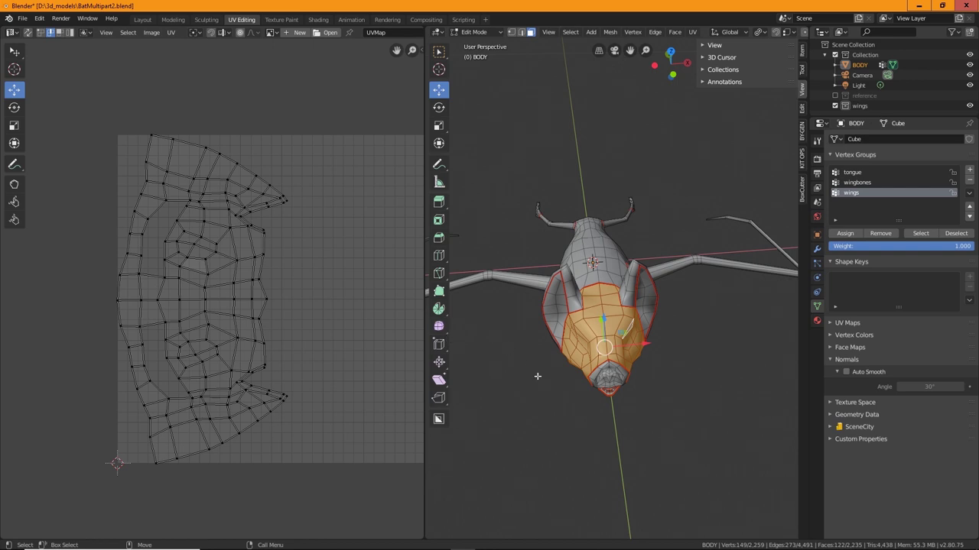
pyautogui.moveTo(538, 376); pyautogui.dragTo(673, 345, button='middle')
pyautogui.scroll(4, 585, 352)
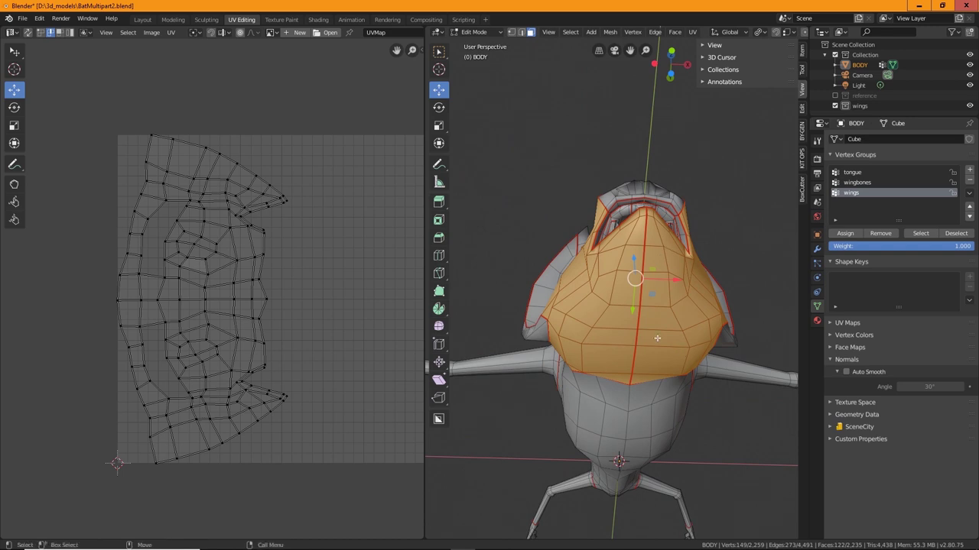
# In edge select mode, select the centre seam edges under the chin down to the neck seam and clear their seam.
pyautogui.click(521, 33)
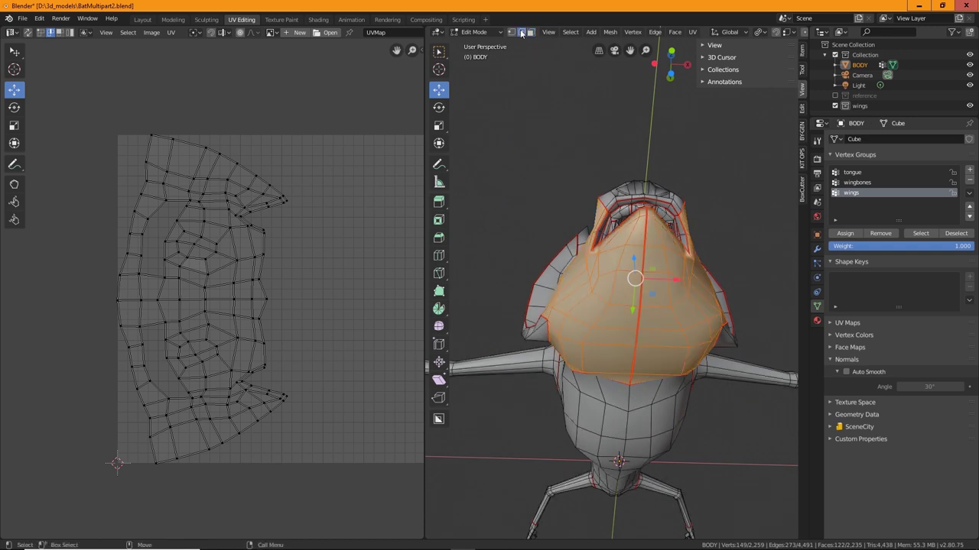
pyautogui.click(646, 229)
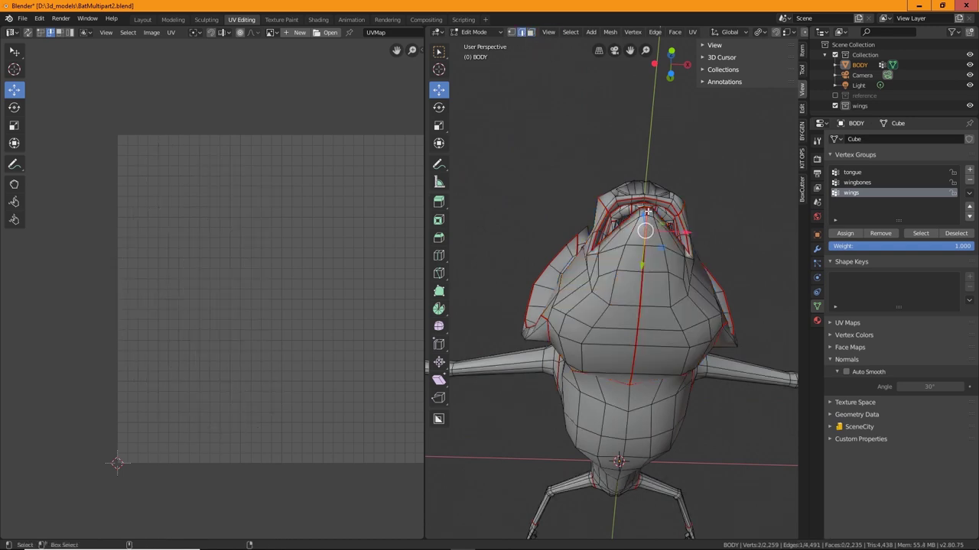
pyautogui.keyDown('shift'); pyautogui.click(644, 257); pyautogui.keyUp('shift')
pyautogui.keyDown('shift'); pyautogui.click(641, 289); pyautogui.keyUp('shift')
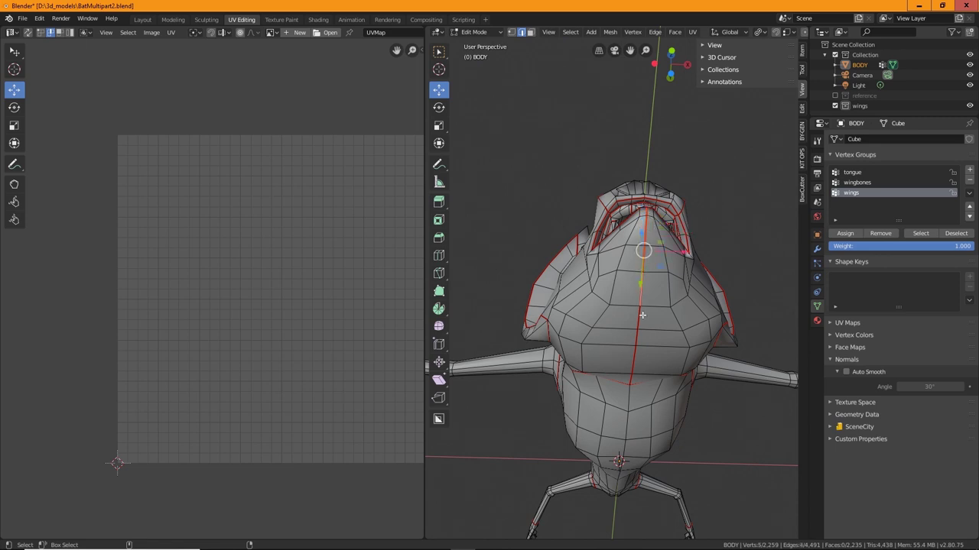
pyautogui.keyDown('shift'); pyautogui.click(639, 325); pyautogui.keyUp('shift')
pyautogui.keyDown('shift'); pyautogui.click(632, 379); pyautogui.keyUp('shift')
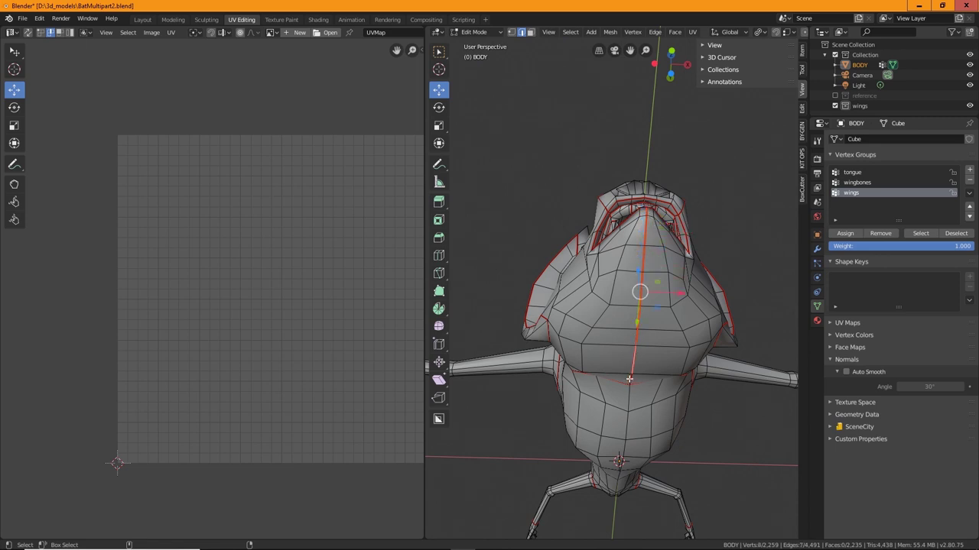
pyautogui.keyDown('shift'); pyautogui.click(629, 379); pyautogui.keyUp('shift')
pyautogui.hotkey('ctrl', 'e')
pyautogui.click(608, 393)
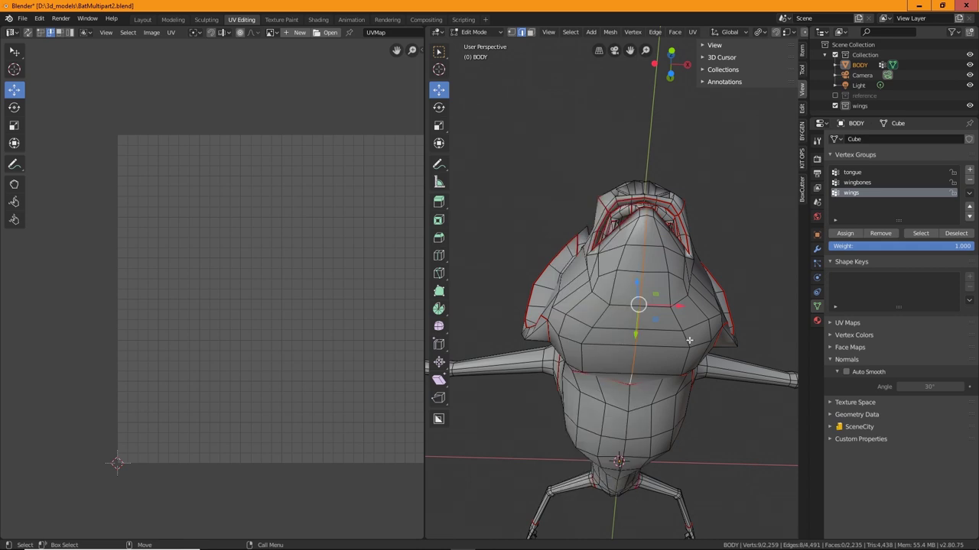
# Select the linked head faces again and unwrap them without the chin seam.
pyautogui.click(530, 32)
pyautogui.click(646, 314)
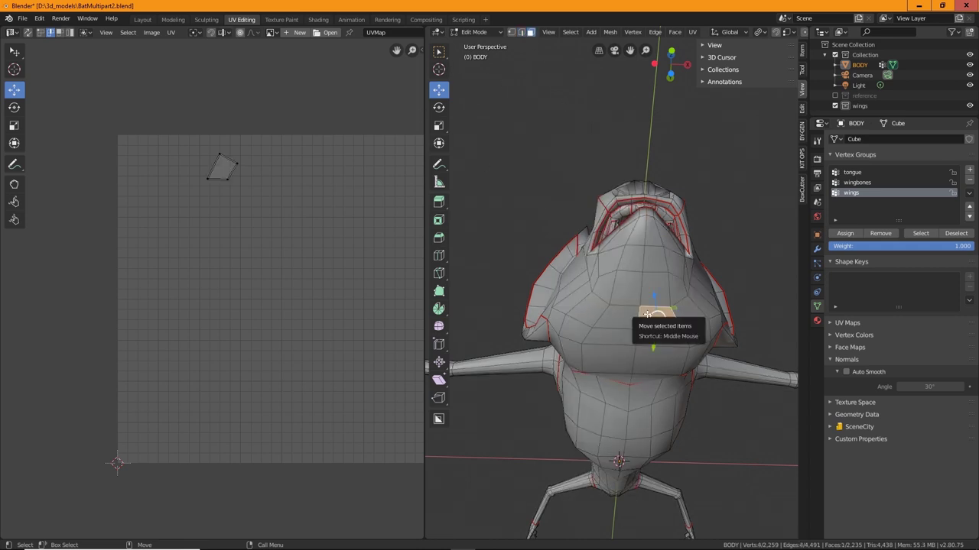
pyautogui.hotkey('ctrl', 'l')
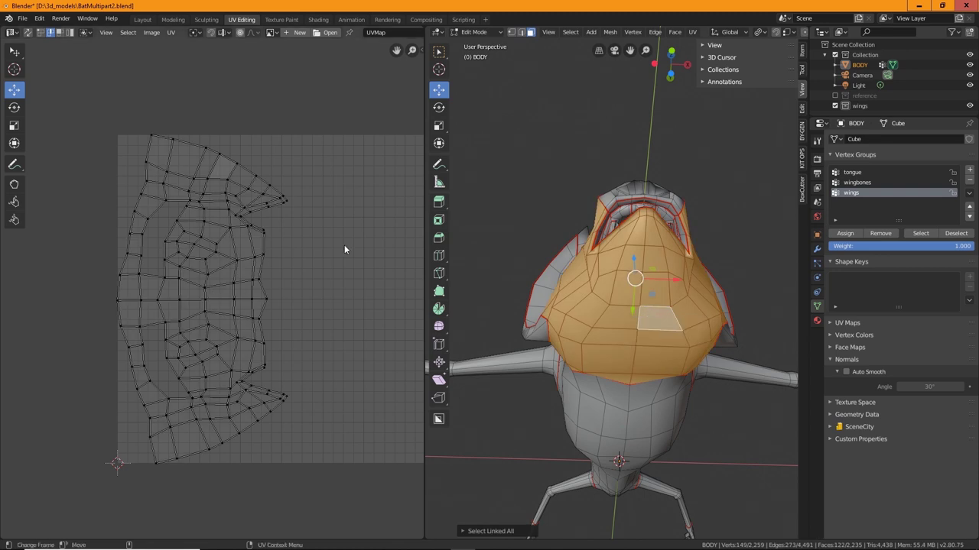
pyautogui.click(696, 36)
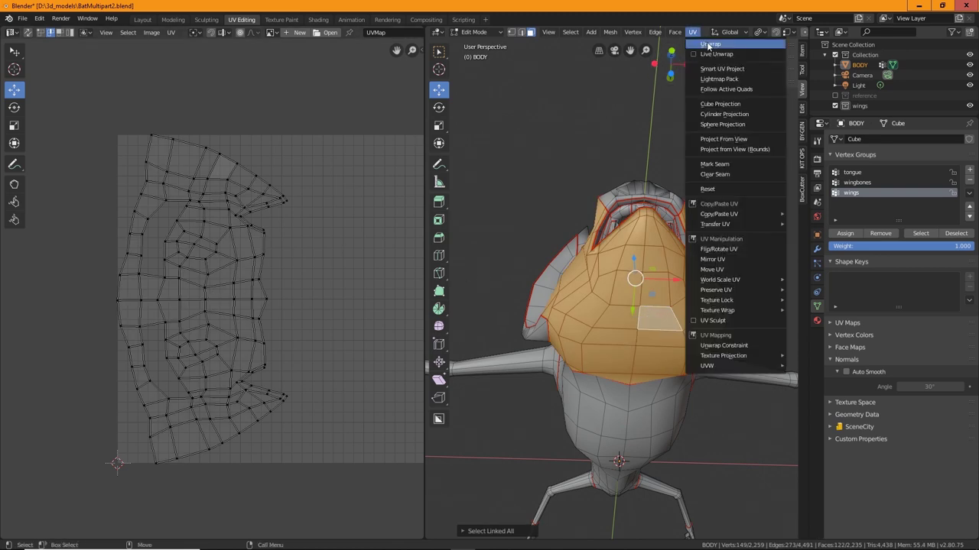
pyautogui.click(707, 44)
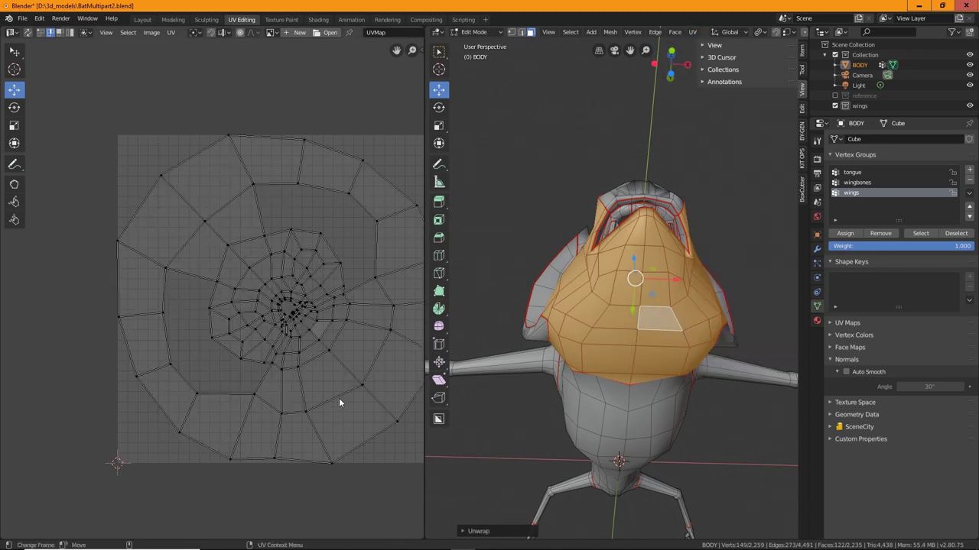
# Examine the head's UV layout made without the chin seam, and undo that unwrap.
pyautogui.scroll(-2, 257, 316)
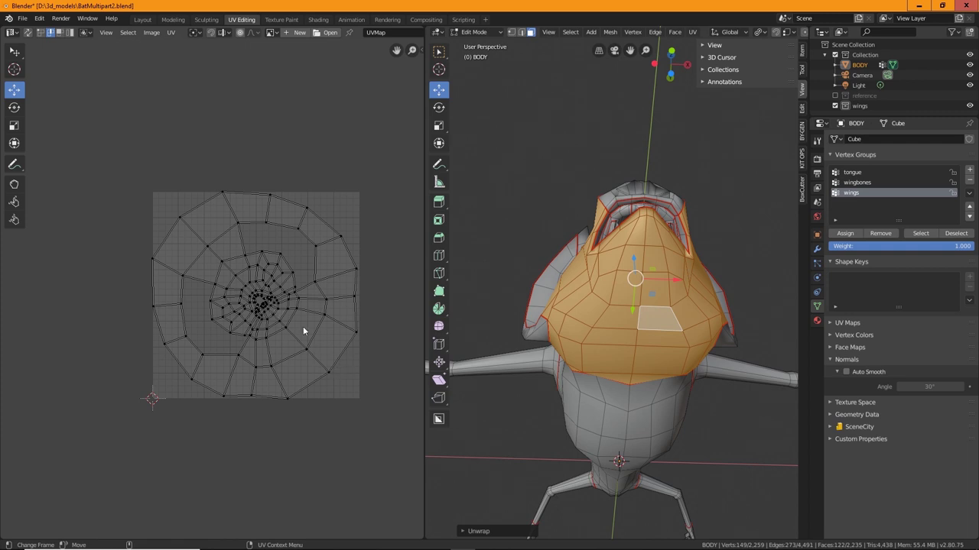
pyautogui.scroll(2, 267, 305)
pyautogui.scroll(3, 294, 315)
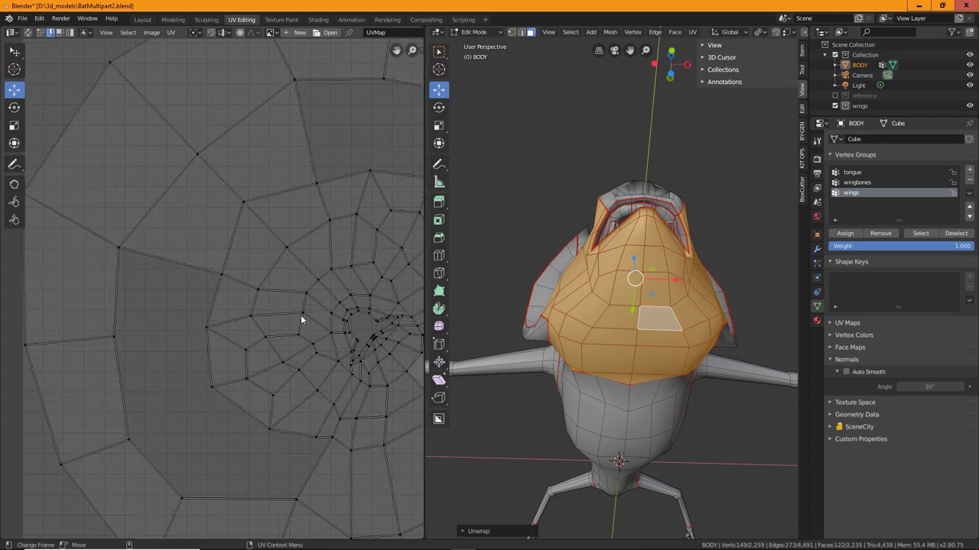
pyautogui.scroll(-3, 367, 348)
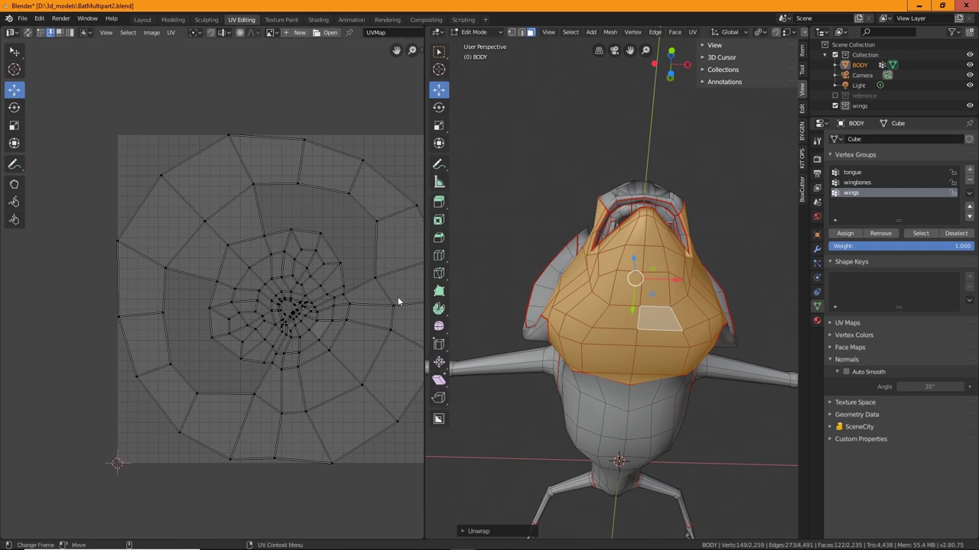
pyautogui.hotkey('ctrl', 'z')
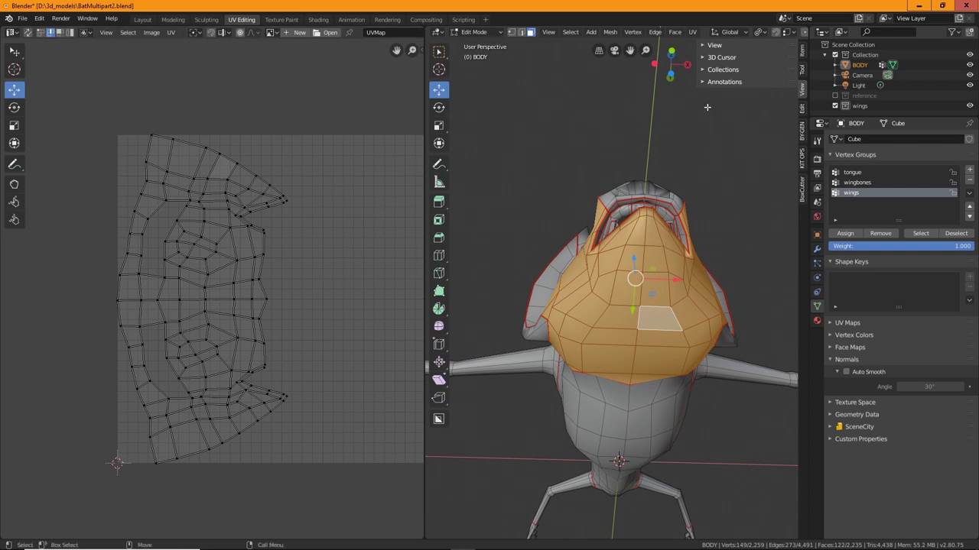
# In edge select mode, select the centre edges under the chin from the neck seam to the lower lip and mark them as a seam.
pyautogui.click(520, 35)
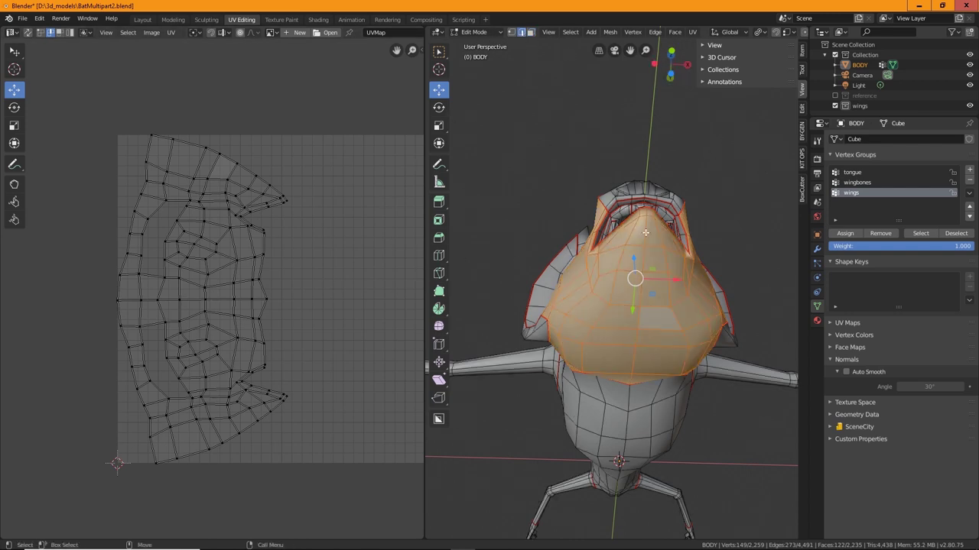
pyautogui.click(646, 230)
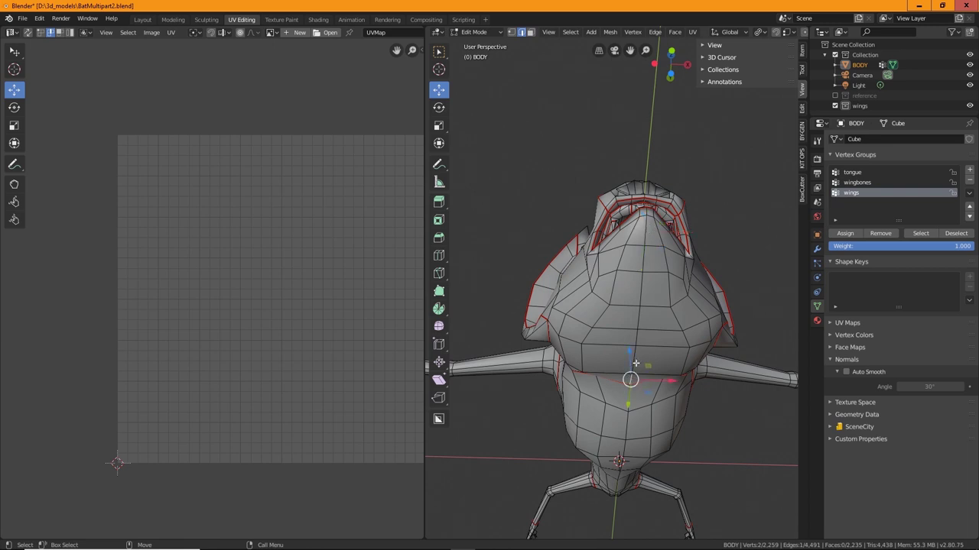
pyautogui.click(631, 367)
pyautogui.keyDown('shift'); pyautogui.click(637, 353); pyautogui.keyUp('shift')
pyautogui.keyDown('shift'); pyautogui.click(639, 335); pyautogui.keyUp('shift')
pyautogui.keyDown('shift'); pyautogui.click(640, 315); pyautogui.keyUp('shift')
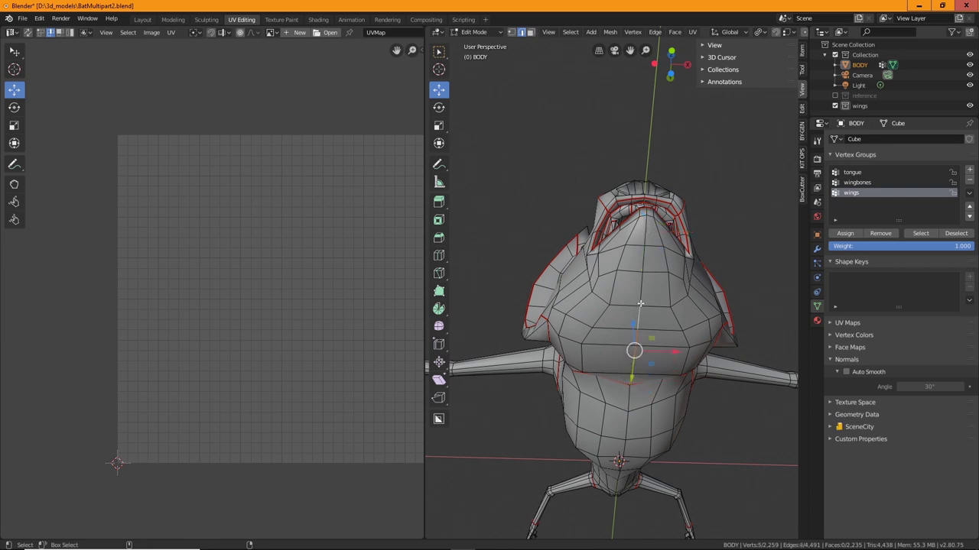
pyautogui.keyDown('shift'); pyautogui.click(641, 291); pyautogui.keyUp('shift')
pyautogui.keyDown('shift'); pyautogui.click(645, 259); pyautogui.keyUp('shift')
pyautogui.keyDown('shift'); pyautogui.click(647, 230); pyautogui.keyUp('shift')
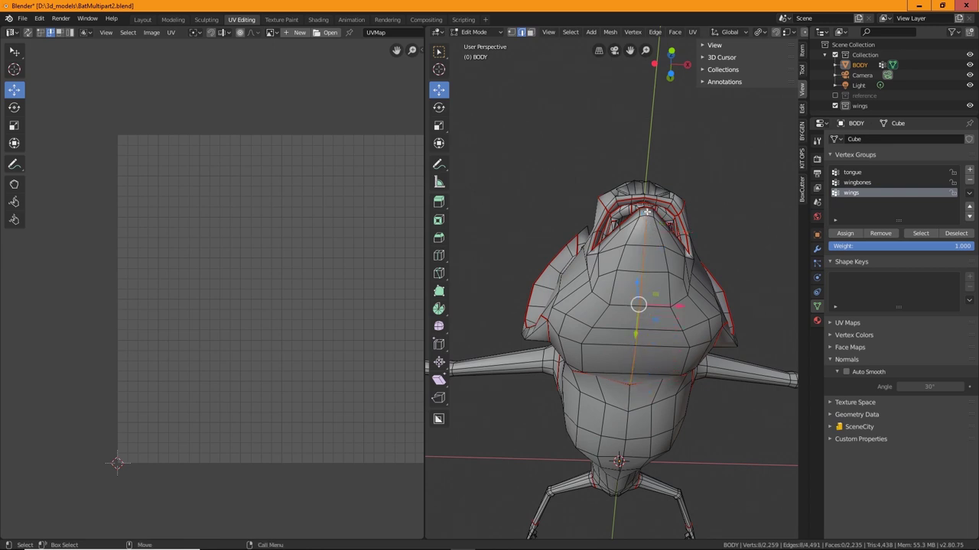
pyautogui.hotkey('ctrl', 'e')
pyautogui.click(612, 246)
# In face select mode, pick a cheek face and select all head faces linked to it within the seams.
pyautogui.moveTo(626, 277); pyautogui.dragTo(536, 244, button='middle')
pyautogui.click(530, 33)
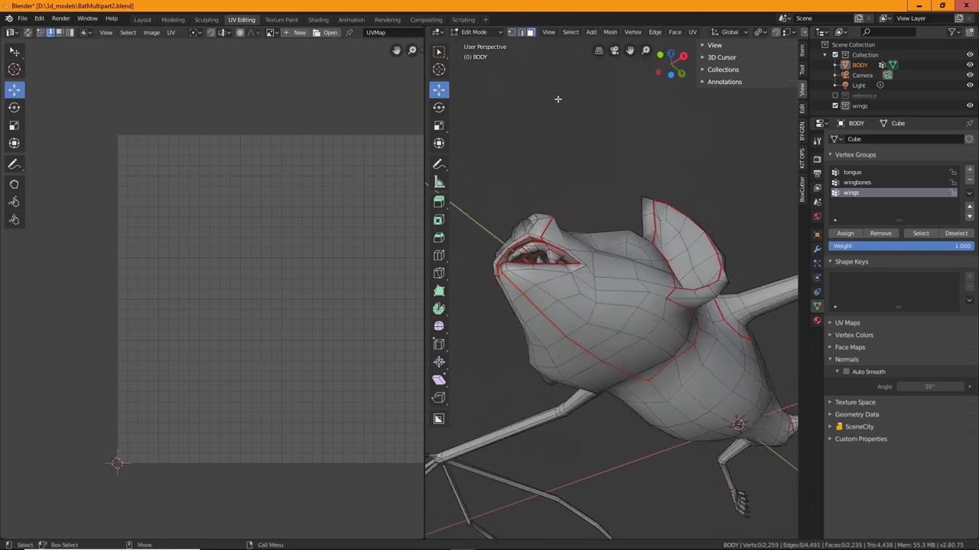
pyautogui.click(608, 321)
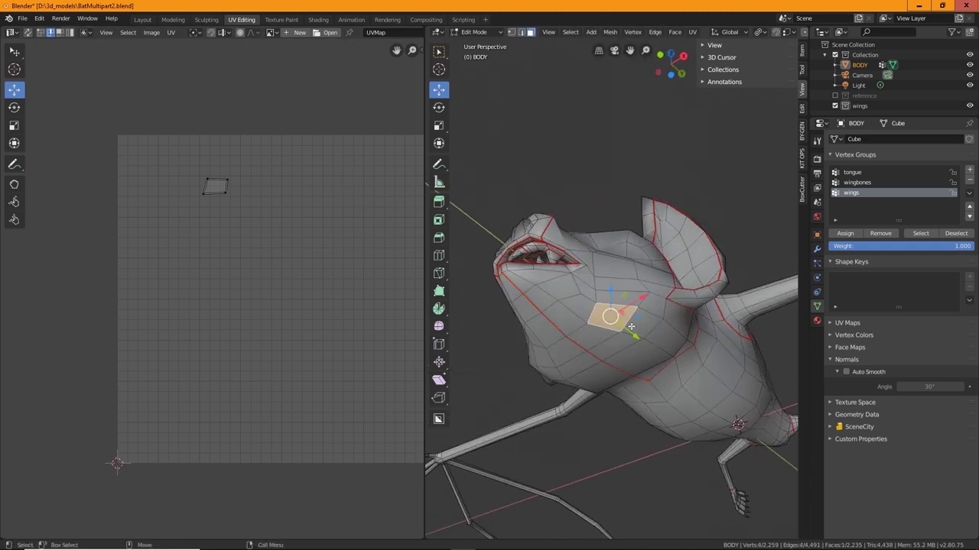
pyautogui.hotkey('ctrl', 'l')
# Add seed faces on the front and back parts of both ears and on the side of the nose to the selection.
pyautogui.moveTo(706, 289); pyautogui.dragTo(657, 305, button='middle')
pyautogui.moveTo(629, 262); pyautogui.dragTo(644, 288, button='middle')
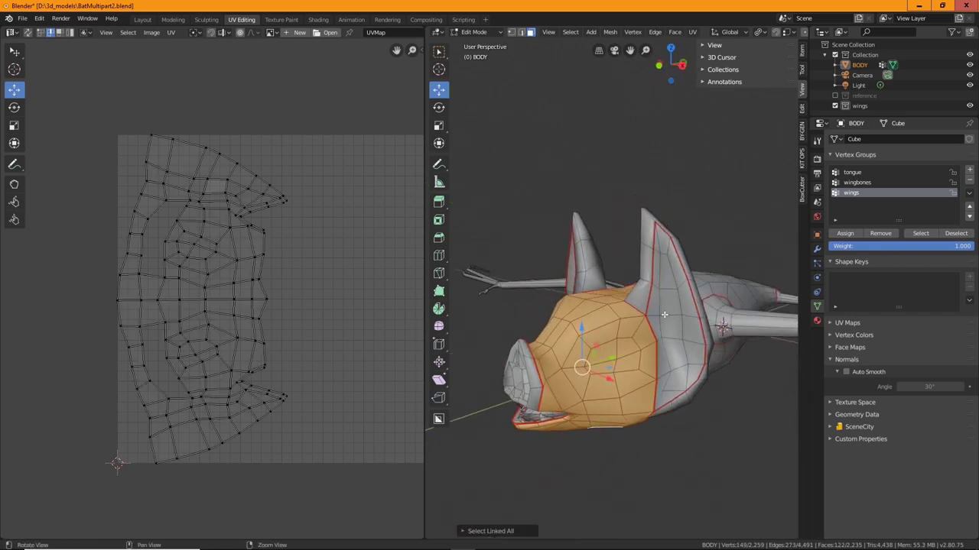
pyautogui.keyDown('shift'); pyautogui.click(645, 287); pyautogui.keyUp('shift')
pyautogui.keyDown('shift'); pyautogui.click(588, 276); pyautogui.keyUp('shift')
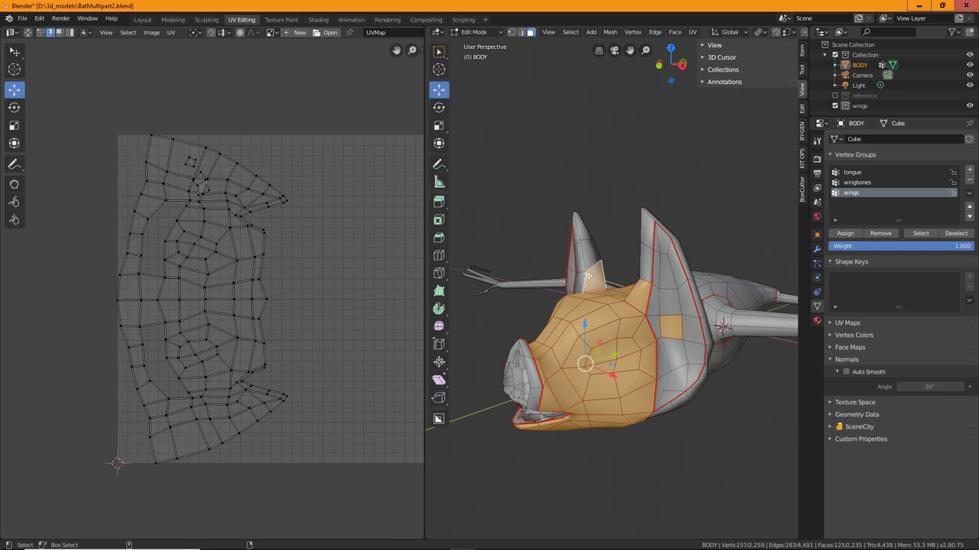
pyautogui.moveTo(570, 273); pyautogui.dragTo(577, 338, button='middle')
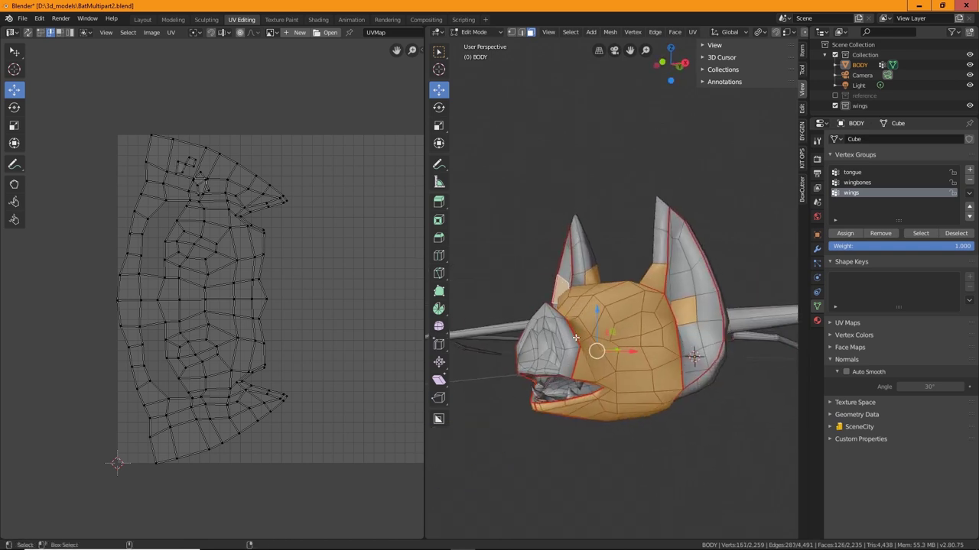
pyautogui.keyDown('shift'); pyautogui.click(571, 369); pyautogui.keyUp('shift')
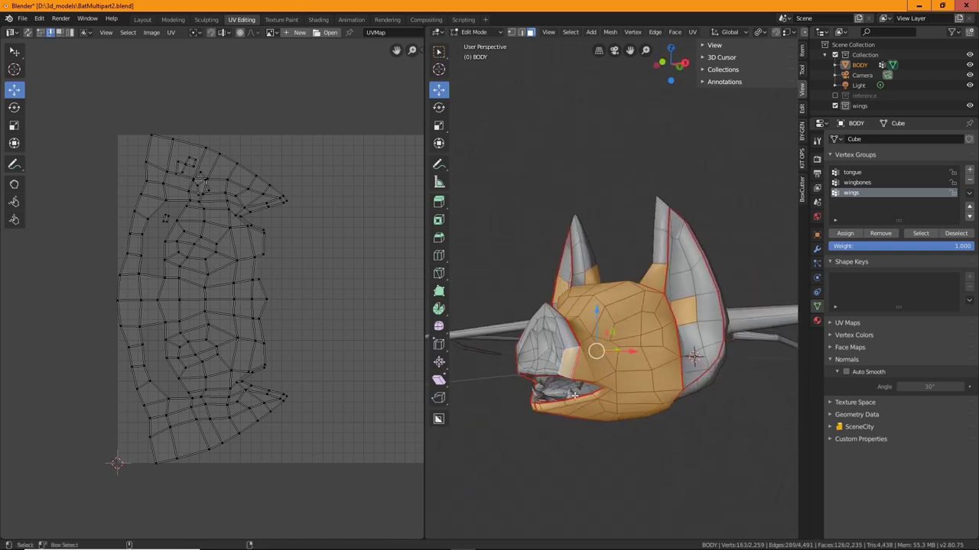
# Add seed faces inside the mouth, on the fangs and on the upper front teeth to the selection.
pyautogui.moveTo(572, 392); pyautogui.dragTo(626, 338, button='middle')
pyautogui.keyDown('shift'); pyautogui.click(633, 318); pyautogui.keyUp('shift')
pyautogui.keyDown('shift'); pyautogui.click(560, 331); pyautogui.keyUp('shift')
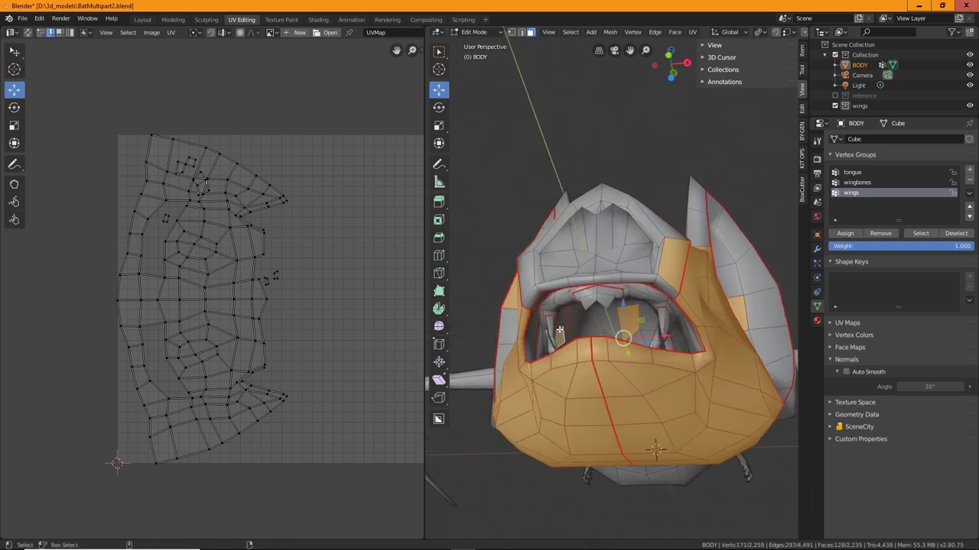
pyautogui.keyDown('shift'); pyautogui.click(549, 324); pyautogui.keyUp('shift')
pyautogui.keyDown('shift'); pyautogui.click(589, 301); pyautogui.keyUp('shift')
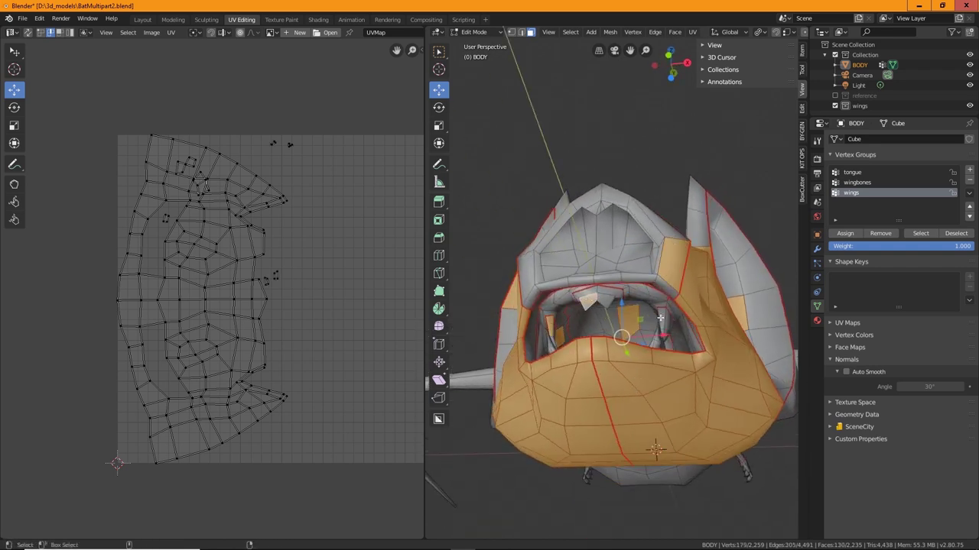
pyautogui.keyDown('shift'); pyautogui.click(660, 318); pyautogui.keyUp('shift')
# Add seed faces along the inside of the lower jaw and its teeth, and extend the selection to all linked faces.
pyautogui.moveTo(660, 317); pyautogui.dragTo(609, 333, button='middle')
pyautogui.keyDown('shift'); pyautogui.click(623, 284); pyautogui.keyUp('shift')
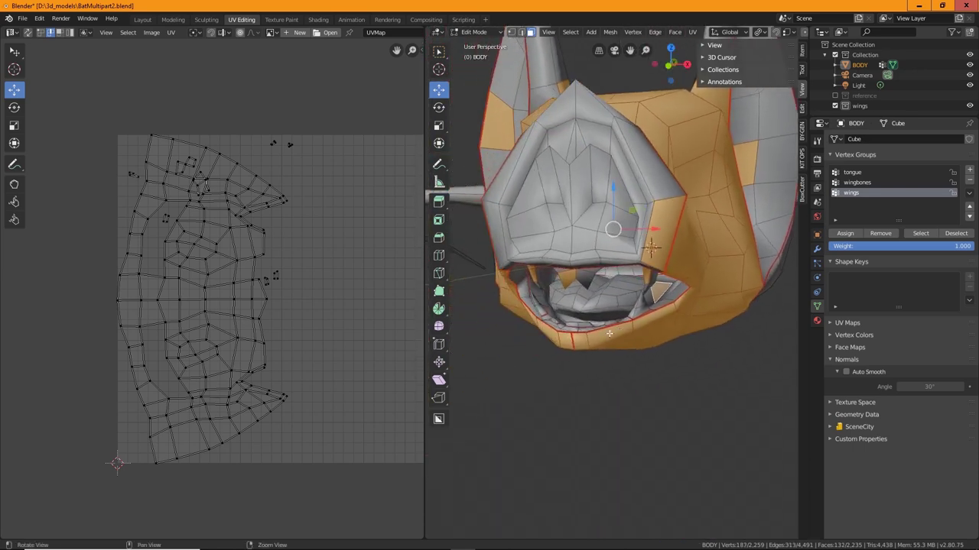
pyautogui.keyDown('shift'); pyautogui.click(595, 316); pyautogui.keyUp('shift')
pyautogui.keyDown('shift'); pyautogui.click(572, 324); pyautogui.keyUp('shift')
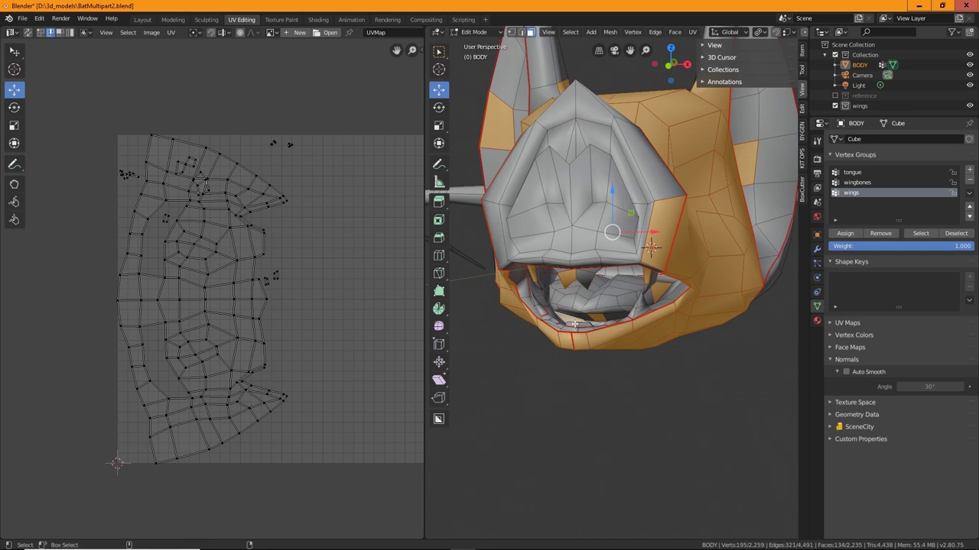
pyautogui.keyDown('shift'); pyautogui.click(574, 325); pyautogui.keyUp('shift')
pyautogui.keyDown('shift'); pyautogui.click(609, 322); pyautogui.keyUp('shift')
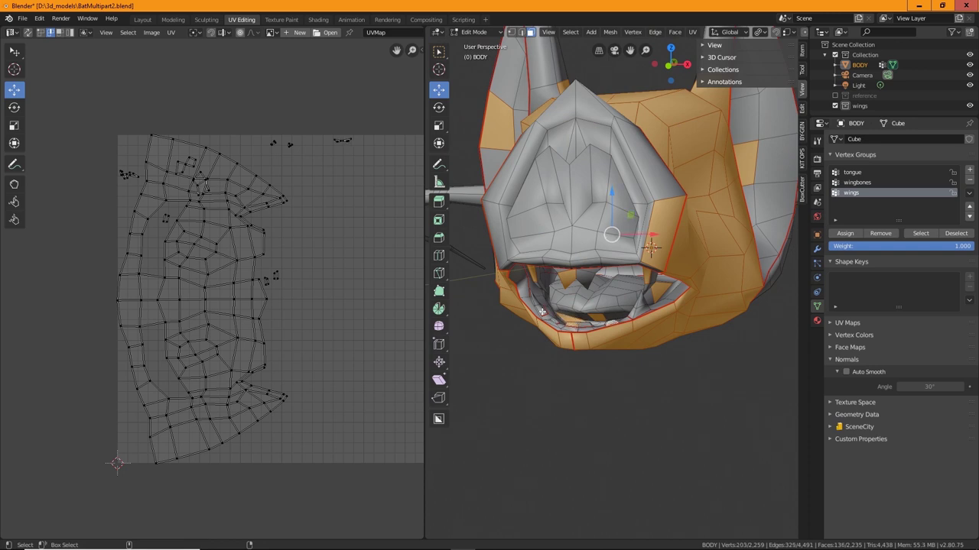
pyautogui.keyDown('shift'); pyautogui.click(542, 311); pyautogui.keyUp('shift')
pyautogui.keyDown('shift'); pyautogui.click(553, 321); pyautogui.keyUp('shift')
pyautogui.keyDown('shift'); pyautogui.click(641, 310); pyautogui.keyUp('shift')
pyautogui.hotkey('ctrl', 'l')
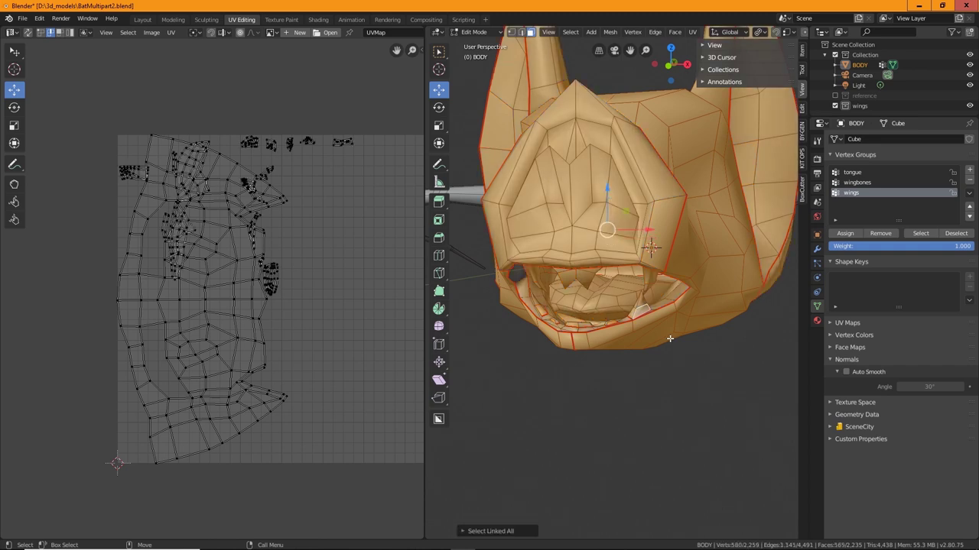
# Add the remaining unselected patches at the side of the mouth opening, together with their linked faces, to the selection.
pyautogui.moveTo(670, 338); pyautogui.dragTo(530, 176, button='middle')
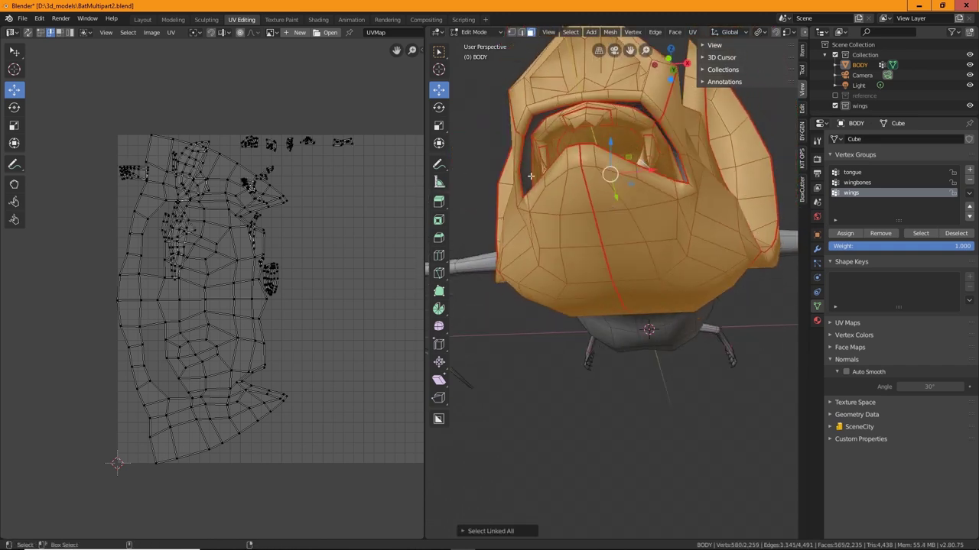
pyautogui.keyDown('shift'); pyautogui.click(526, 176); pyautogui.keyUp('shift')
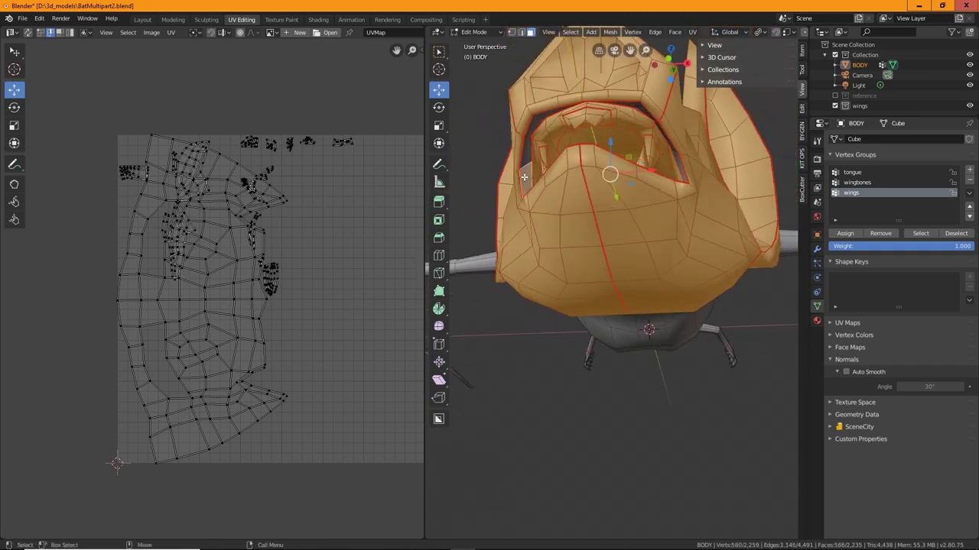
pyautogui.hotkey('ctrl', 'l')
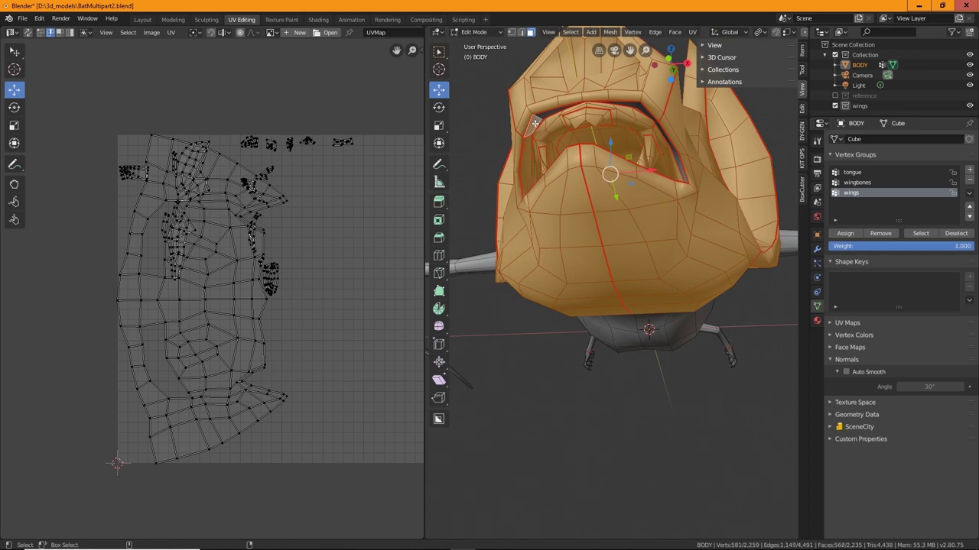
pyautogui.keyDown('shift'); pyautogui.click(535, 122); pyautogui.keyUp('shift')
pyautogui.hotkey('ctrl', 'l')
pyautogui.moveTo(535, 122); pyautogui.dragTo(733, 230, button='middle')
pyautogui.keyDown('shift'); pyautogui.click(748, 223); pyautogui.keyUp('shift')
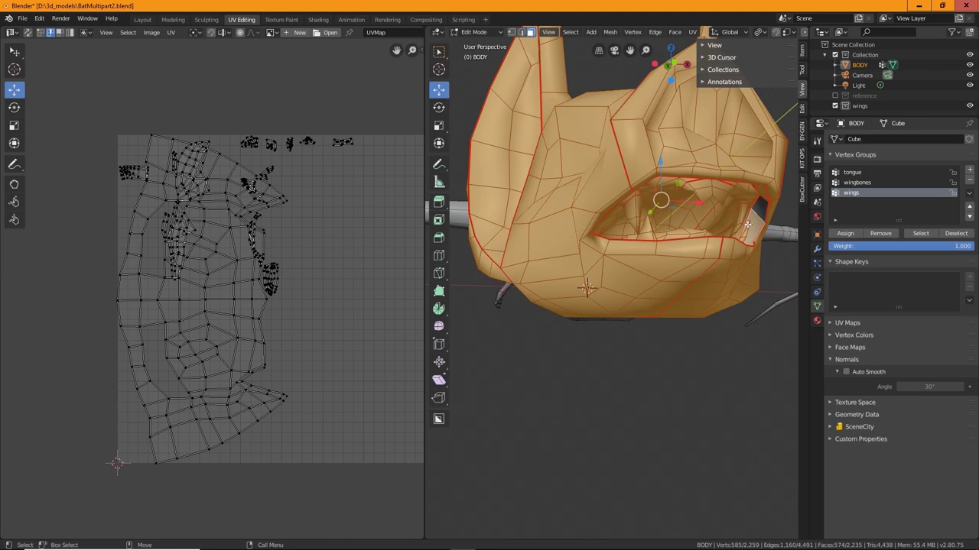
pyautogui.hotkey('ctrl', 'l')
# Unwrap all the selected head, ear, nose and mouth faces together.
pyautogui.moveTo(748, 223); pyautogui.dragTo(665, 253, button='middle')
pyautogui.scroll(-7, 662, 278)
pyautogui.scroll(5, 706, 241)
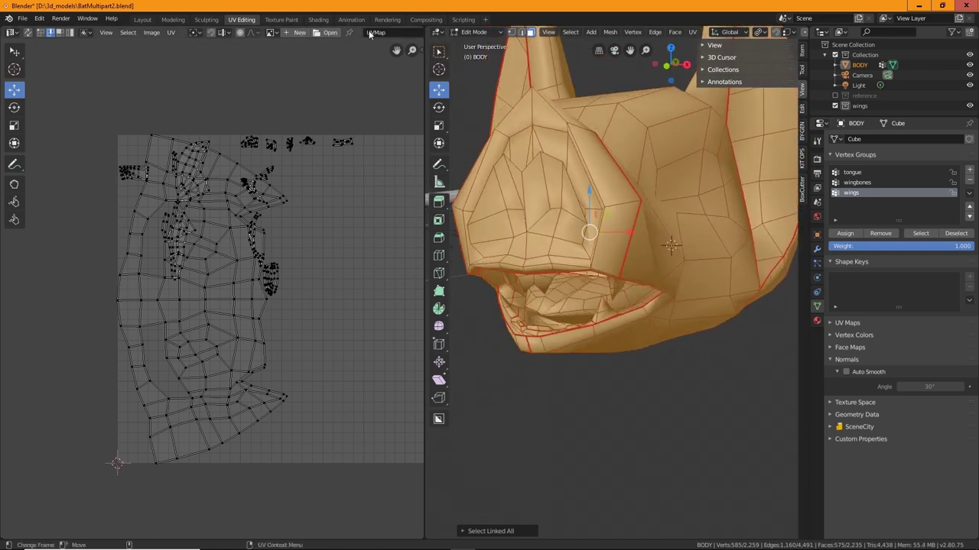
pyautogui.click(692, 32)
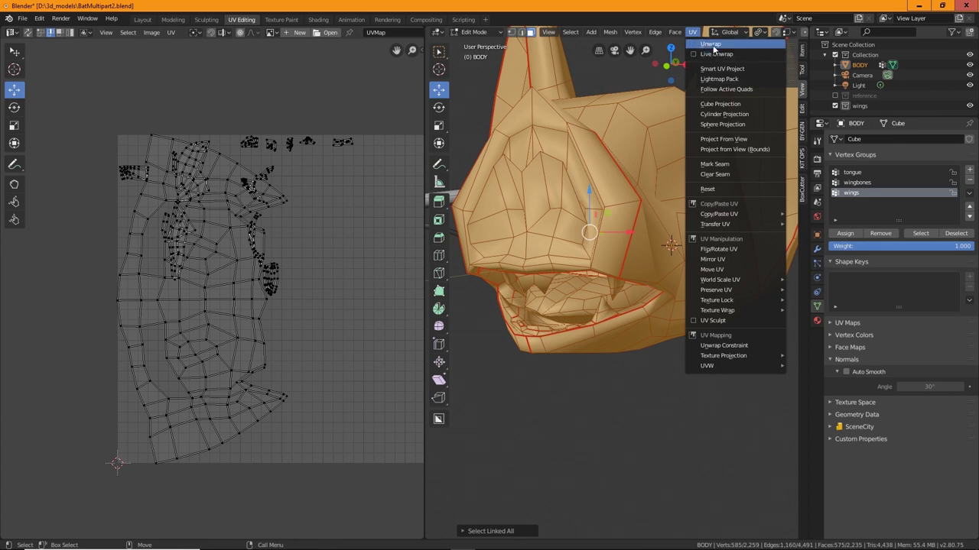
pyautogui.click(710, 43)
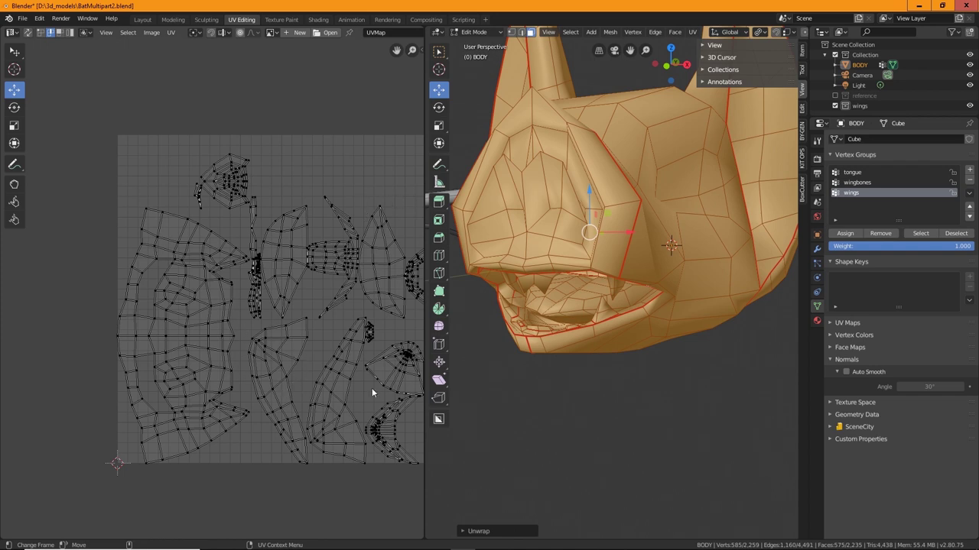
# Widen the UV editor, examine the unwrapped ear, nose and mouth islands, and select the overlapping edge at the end of the curved mouth island.
pyautogui.moveTo(425, 318); pyautogui.dragTo(517, 260)
pyautogui.scroll(3, 468, 295)
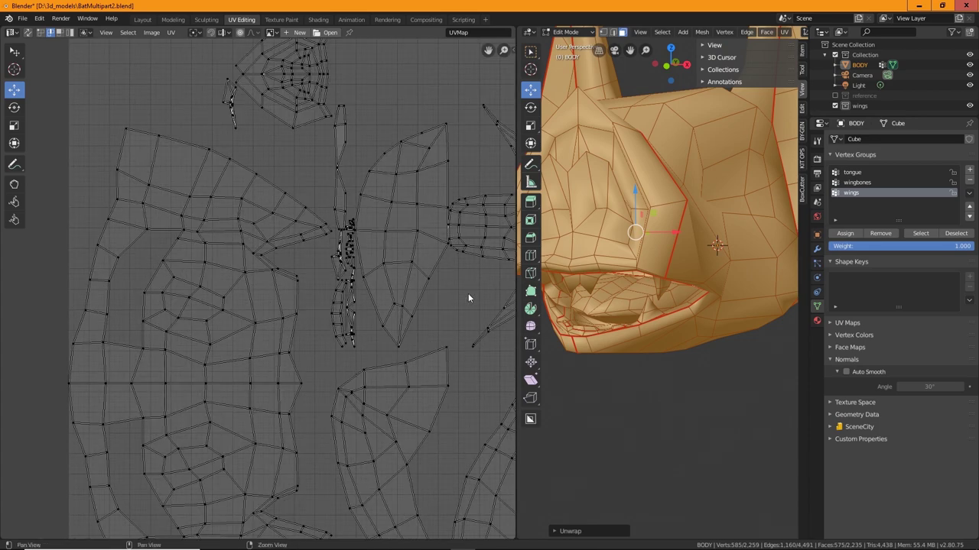
pyautogui.moveTo(431, 282); pyautogui.dragTo(76, 254, button='middle')
pyautogui.scroll(2, 308, 261)
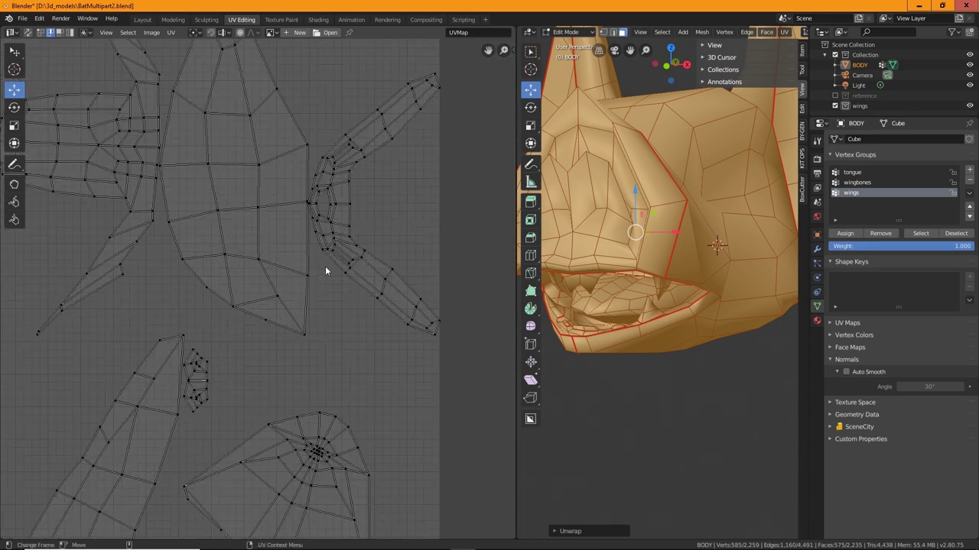
pyautogui.scroll(-1, 369, 273)
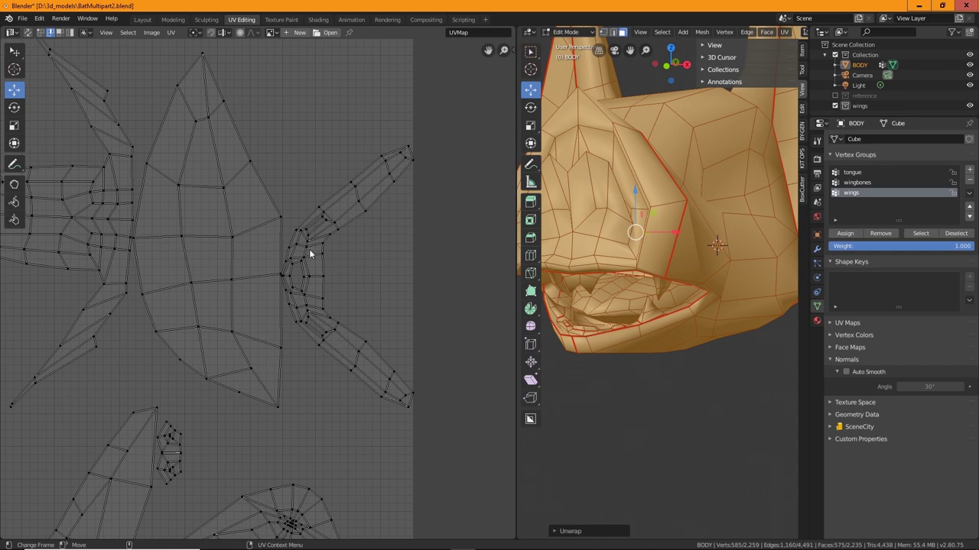
pyautogui.scroll(-3, 336, 385)
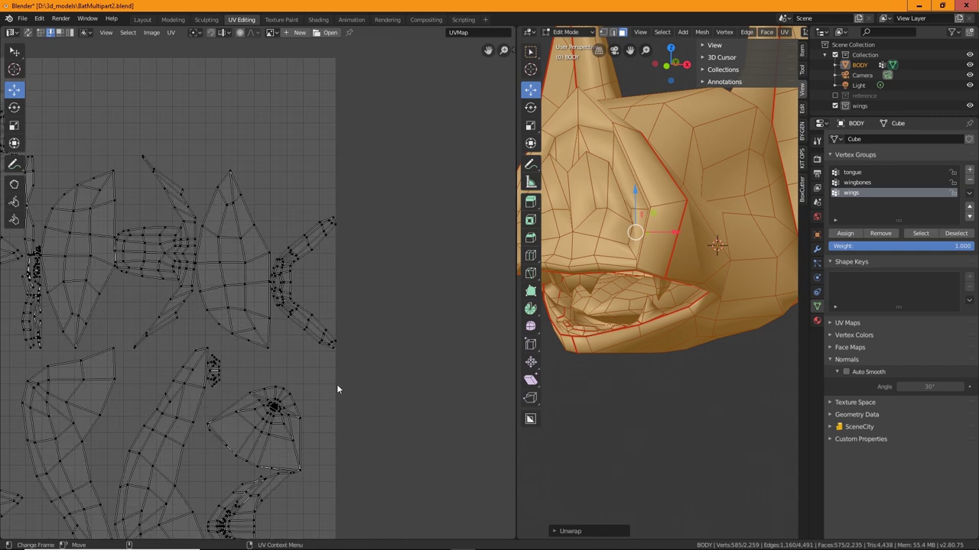
pyautogui.scroll(2, 322, 406)
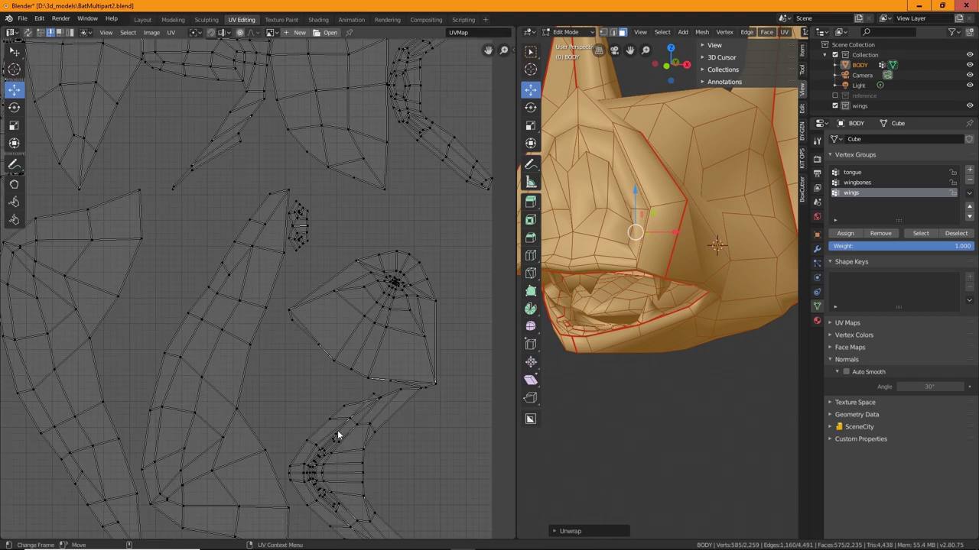
pyautogui.moveTo(376, 423); pyautogui.dragTo(381, 322, button='middle')
pyautogui.scroll(3, 392, 333)
pyautogui.moveTo(454, 327); pyautogui.dragTo(398, 280, button='middle')
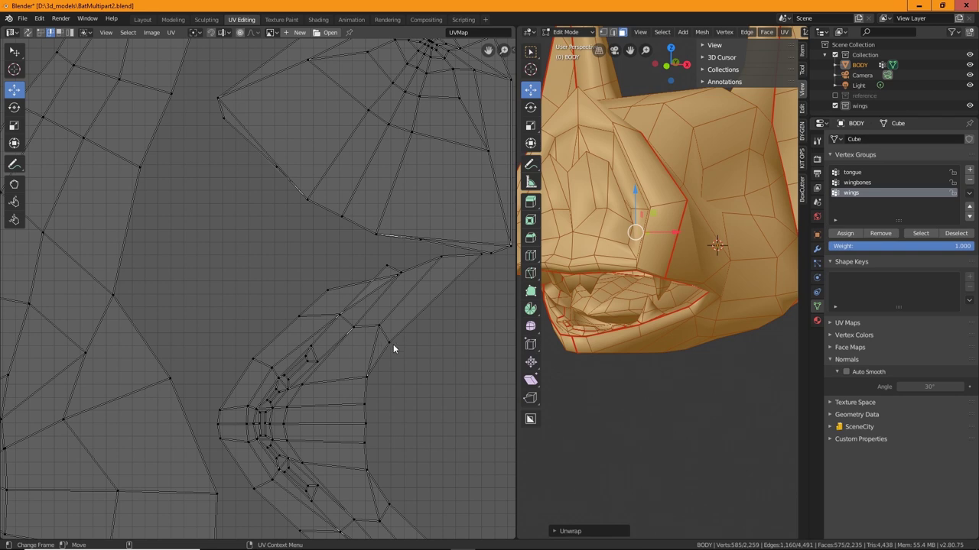
pyautogui.moveTo(393, 344); pyautogui.dragTo(362, 255, button='middle')
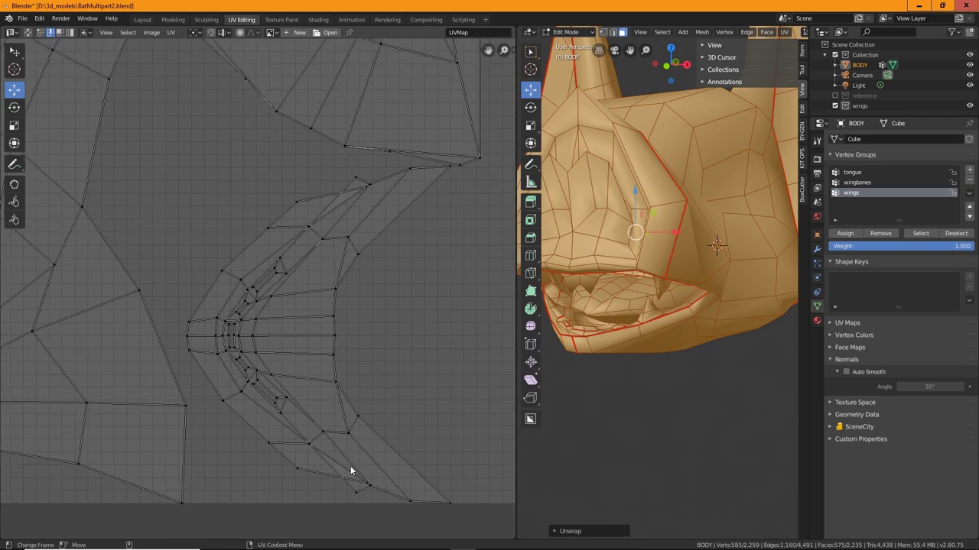
pyautogui.keyDown('alt'); pyautogui.click(364, 488); pyautogui.keyUp('alt')
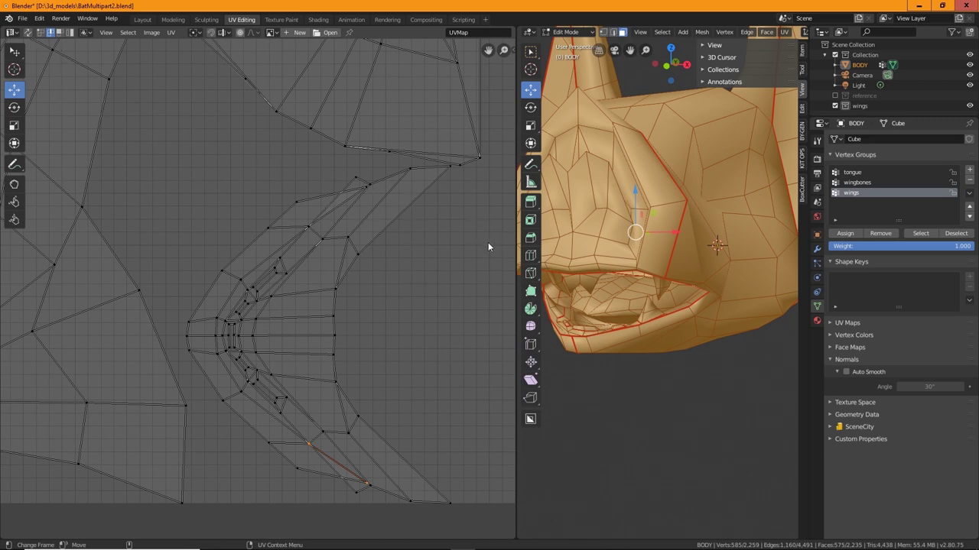
# Examine the unwrapped ear, nose, mouth and small tooth islands across the UV layout for overlaps and stretching.
pyautogui.moveTo(581, 252); pyautogui.dragTo(659, 306, button='middle')
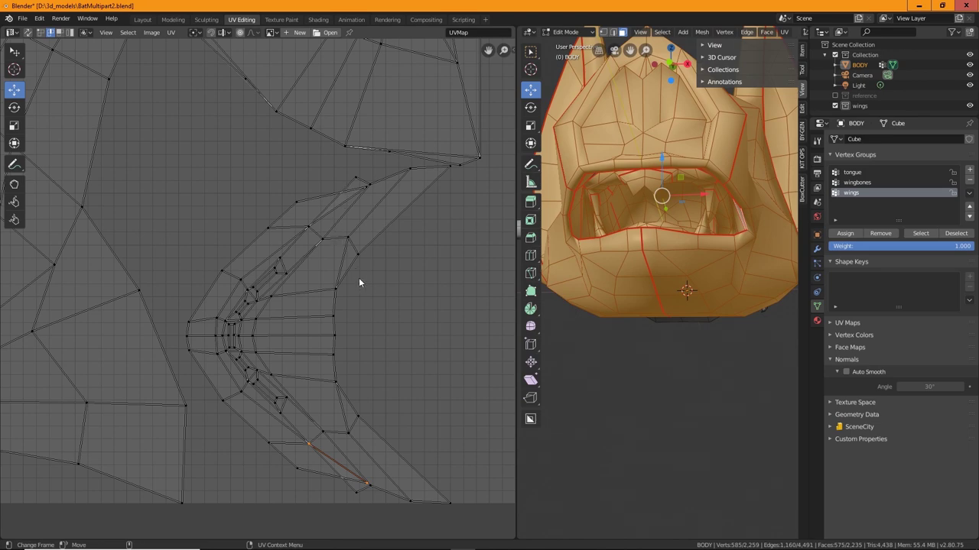
pyautogui.scroll(-3, 360, 282)
pyautogui.scroll(5, 360, 286)
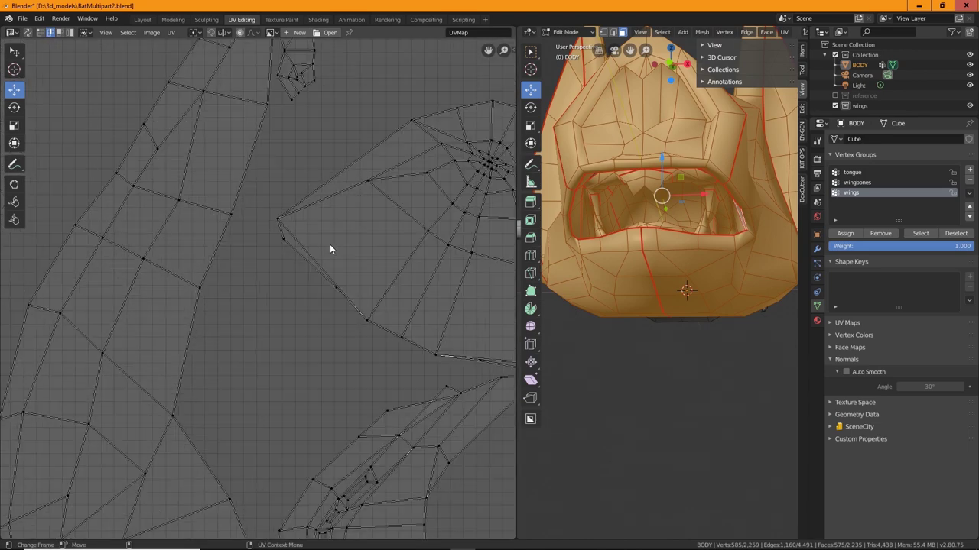
pyautogui.moveTo(329, 244); pyautogui.dragTo(307, 396, button='middle')
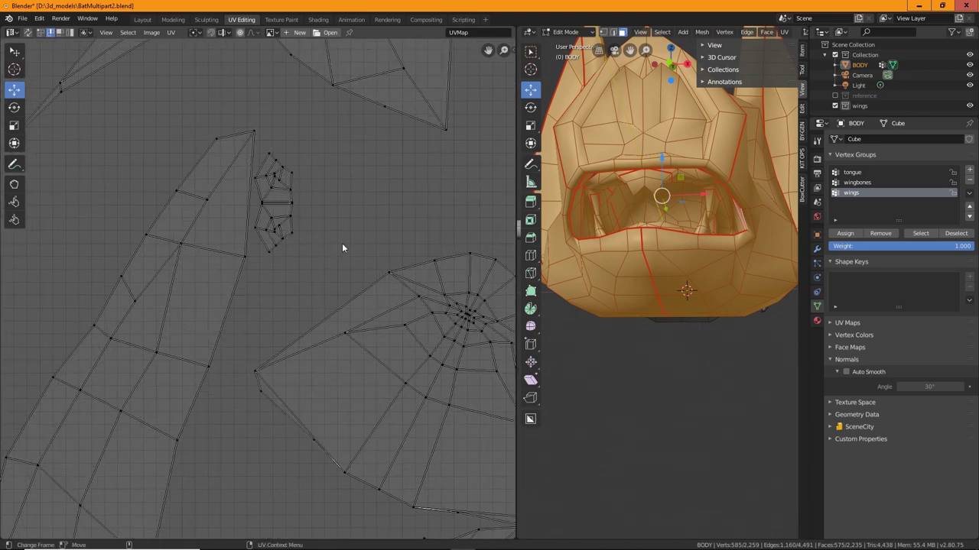
pyautogui.scroll(-3, 356, 244)
pyautogui.moveTo(356, 244); pyautogui.dragTo(398, 403, button='middle')
pyautogui.moveTo(241, 302); pyautogui.dragTo(421, 357, button='middle')
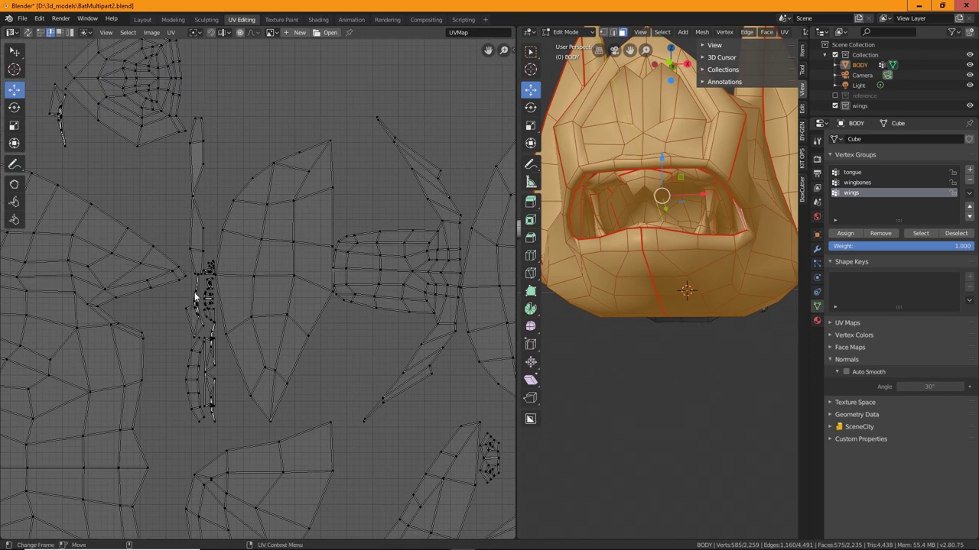
pyautogui.scroll(4, 193, 296)
pyautogui.moveTo(188, 296); pyautogui.dragTo(371, 269, button='middle')
pyautogui.scroll(2, 359, 279)
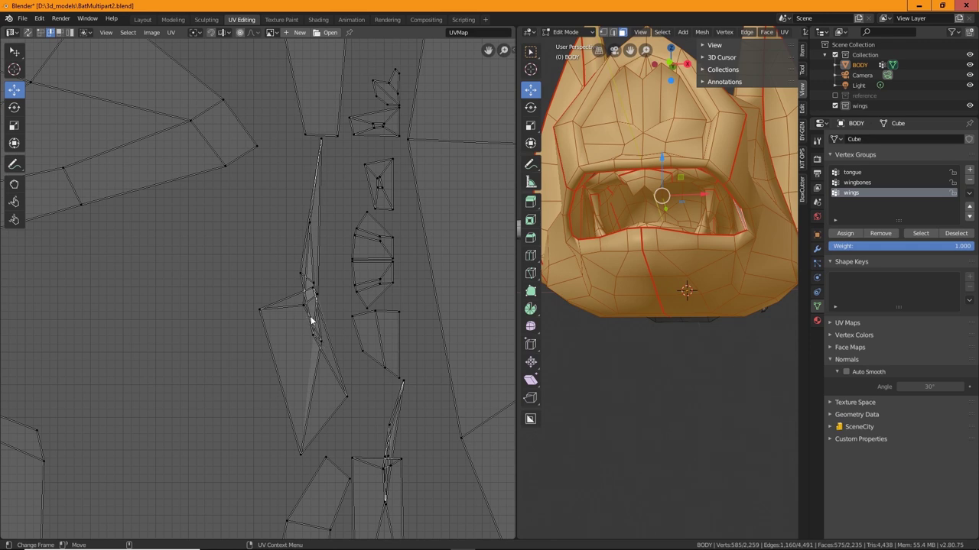
pyautogui.scroll(-4, 379, 281)
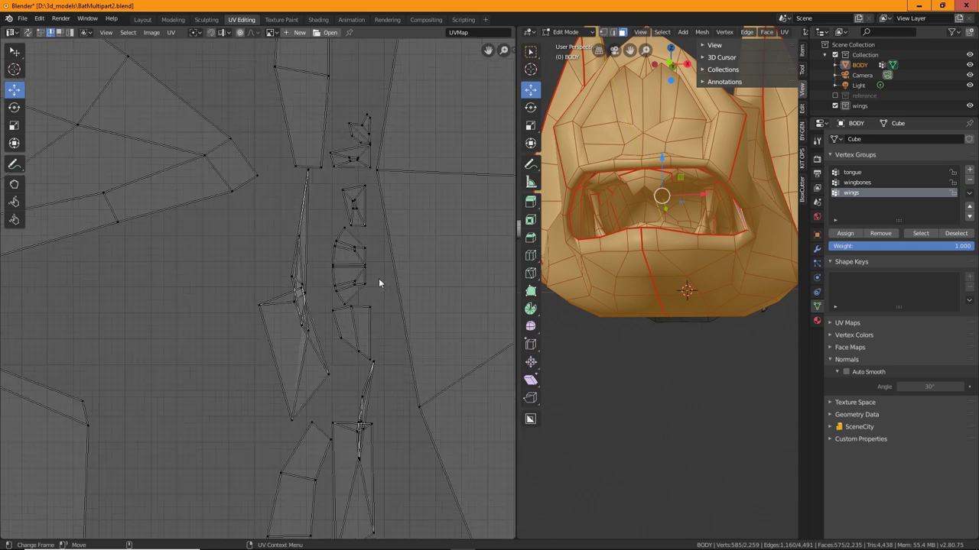
pyautogui.scroll(-4, 337, 382)
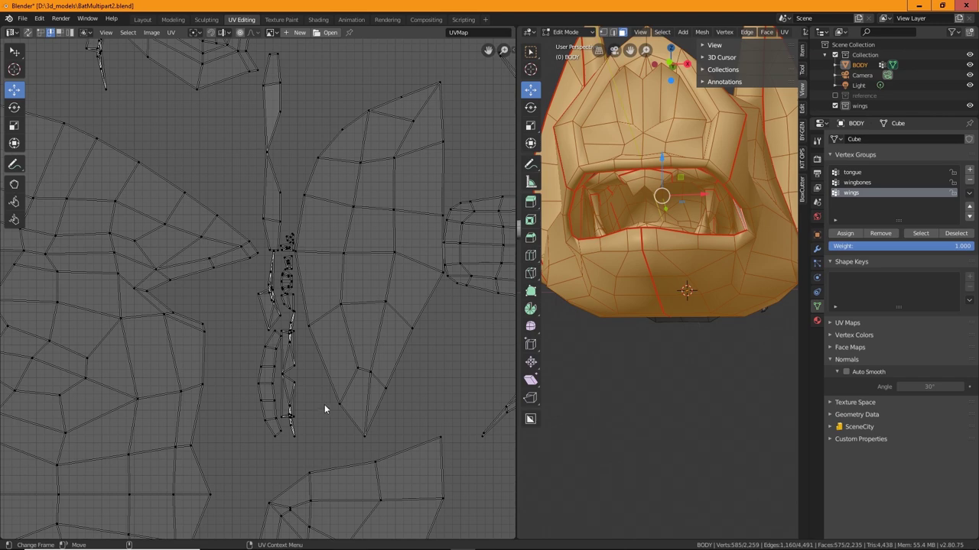
pyautogui.moveTo(331, 393); pyautogui.dragTo(359, 406, button='middle')
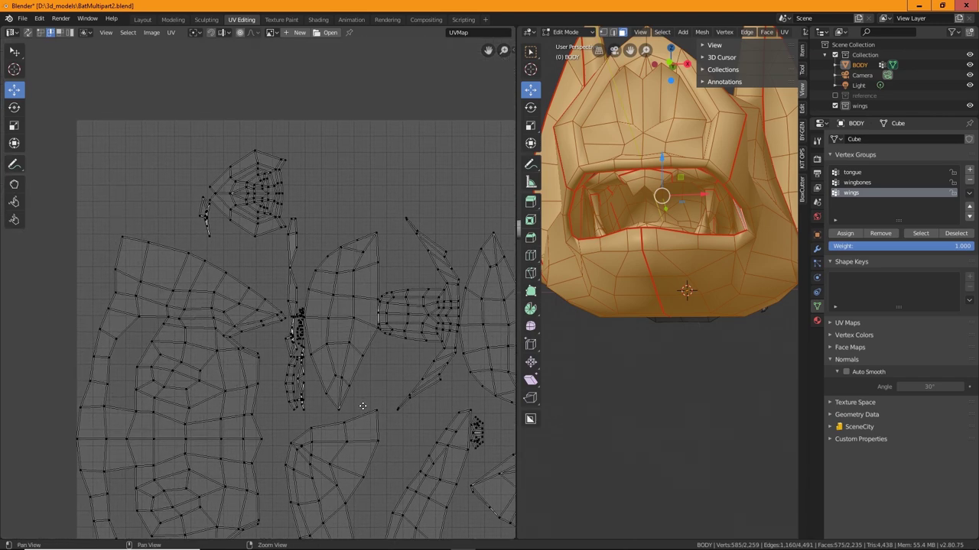
pyautogui.scroll(5, 357, 275)
pyautogui.moveTo(357, 275); pyautogui.dragTo(364, 246, button='middle')
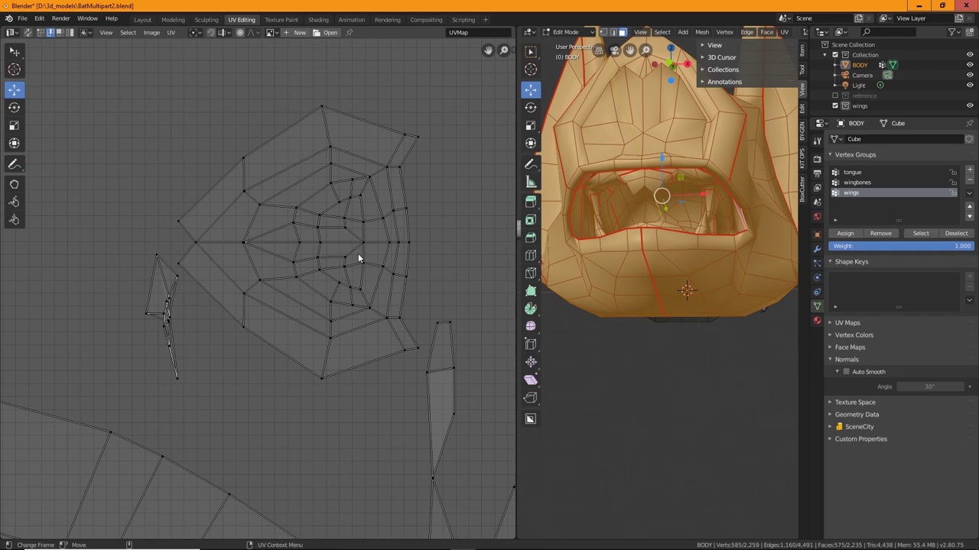
pyautogui.scroll(-5, 329, 232)
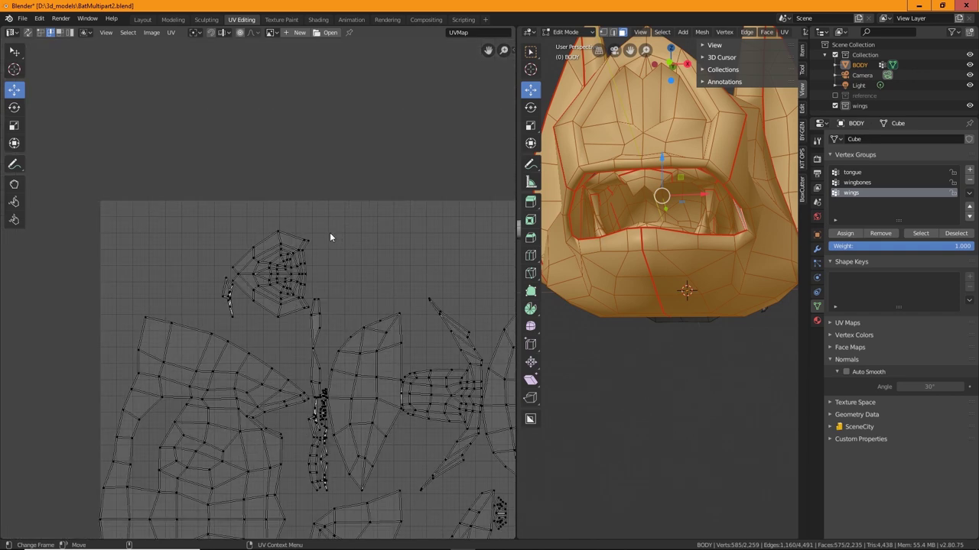
pyautogui.scroll(5, 255, 279)
# Compare the snout, open mouth, teeth and tongue on the model with their islands in the UV layout.
pyautogui.moveTo(673, 168); pyautogui.dragTo(674, 195, button='middle')
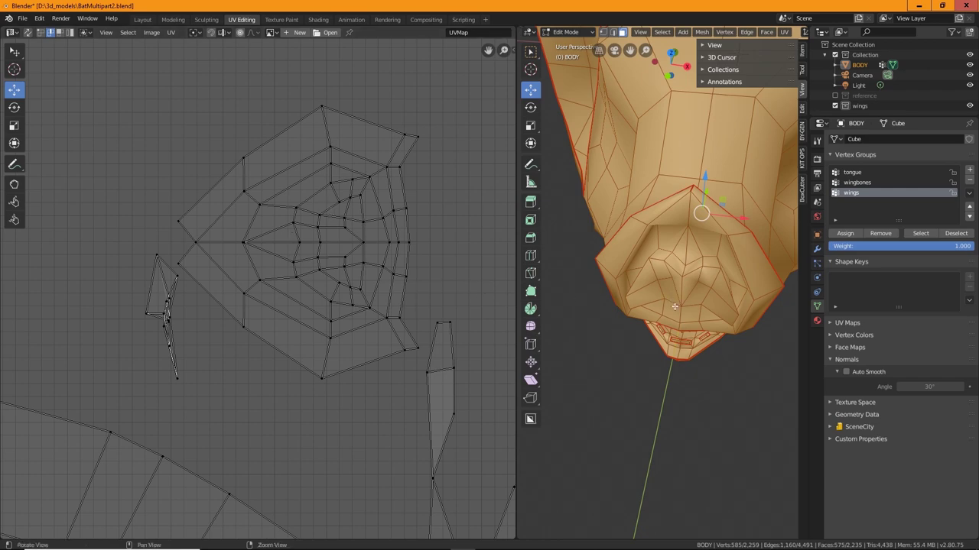
pyautogui.keyDown('shift'); pyautogui.moveTo(692, 387); pyautogui.dragTo(672, 150, button='middle'); pyautogui.keyUp('shift')
pyautogui.keyDown('shift'); pyautogui.moveTo(673, 271); pyautogui.dragTo(659, 361, button='middle'); pyautogui.keyUp('shift')
pyautogui.scroll(-4, 448, 325)
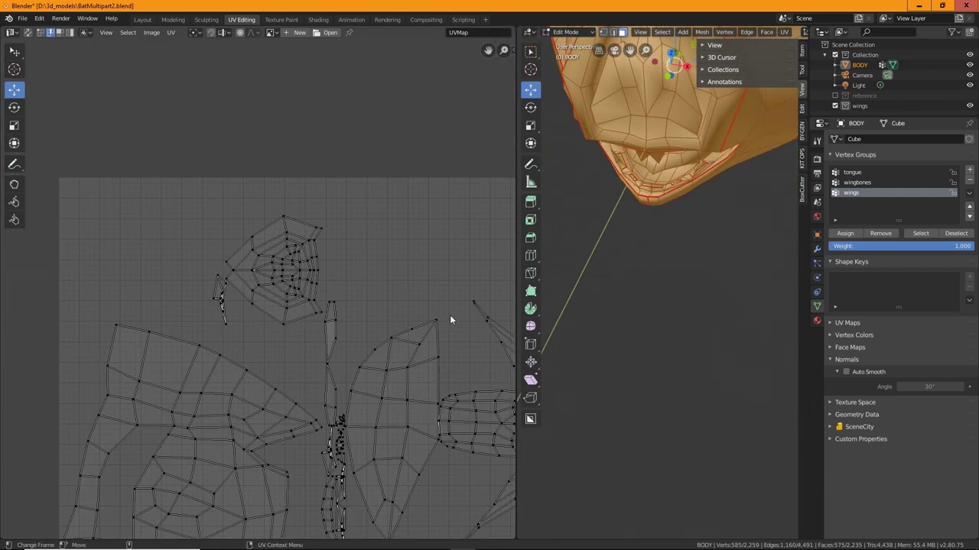
pyautogui.moveTo(406, 334); pyautogui.dragTo(357, 215, button='middle')
pyautogui.moveTo(343, 317); pyautogui.dragTo(100, 190, button='middle')
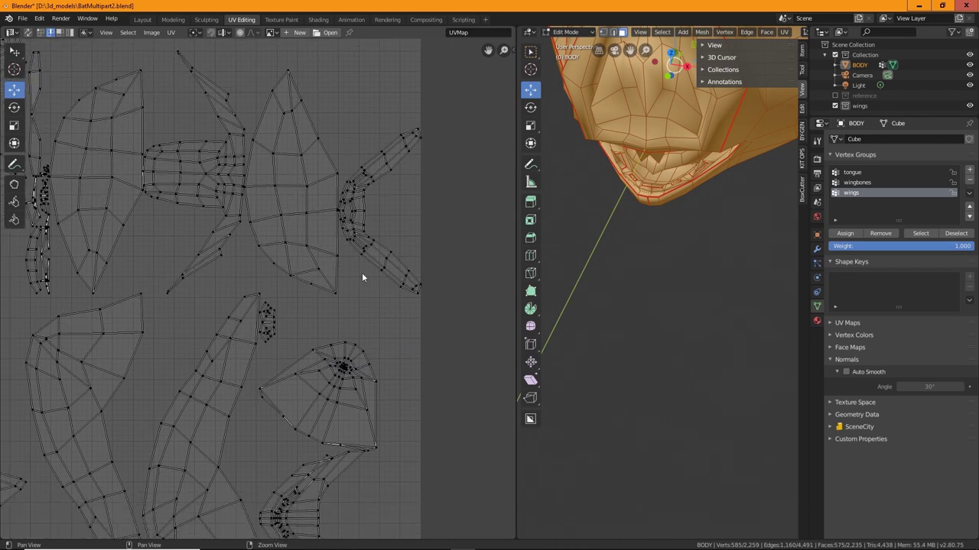
pyautogui.moveTo(376, 345); pyautogui.dragTo(372, 297, button='middle')
pyautogui.scroll(3, 374, 328)
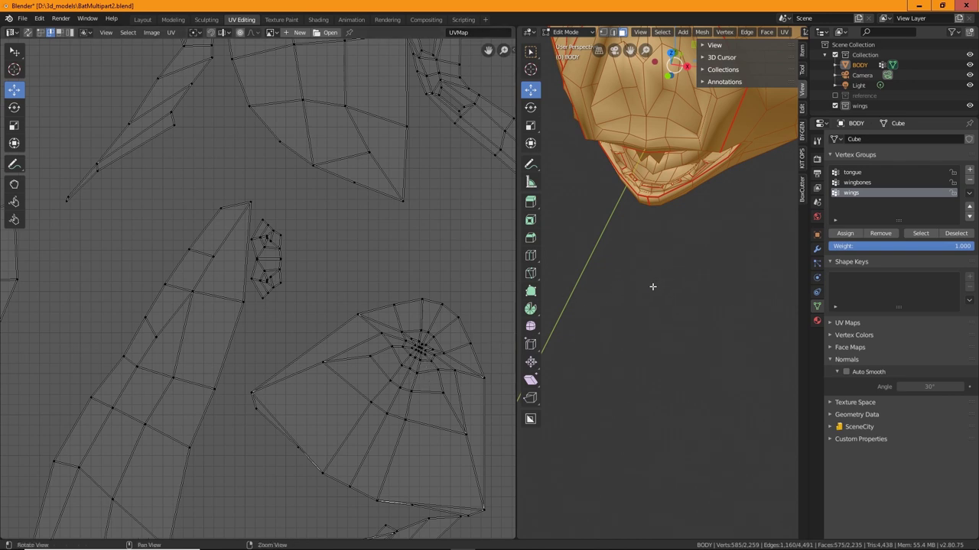
pyautogui.moveTo(651, 284); pyautogui.dragTo(634, 350, button='middle')
pyautogui.scroll(2, 683, 304)
pyautogui.keyDown('shift'); pyautogui.moveTo(658, 310); pyautogui.dragTo(664, 336, button='middle'); pyautogui.keyUp('shift')
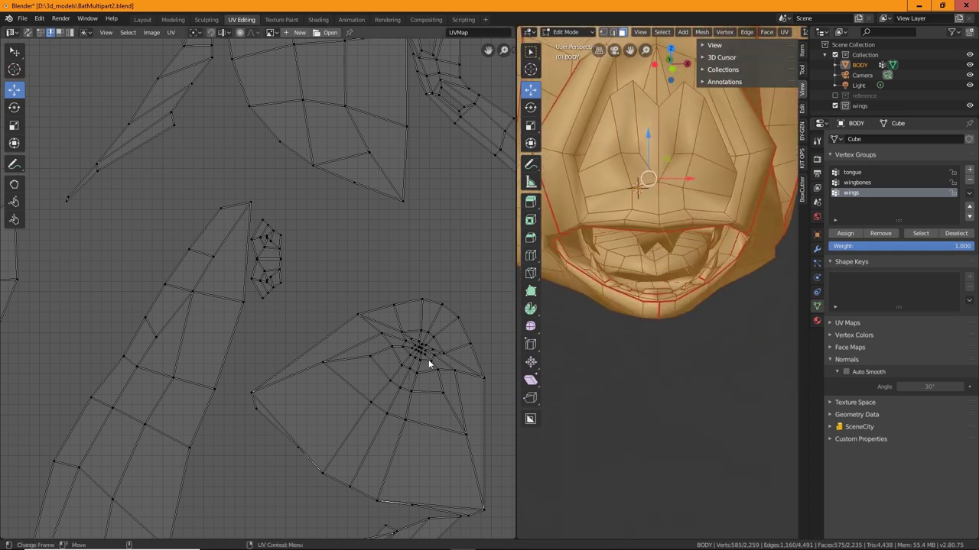
pyautogui.scroll(3, 683, 311)
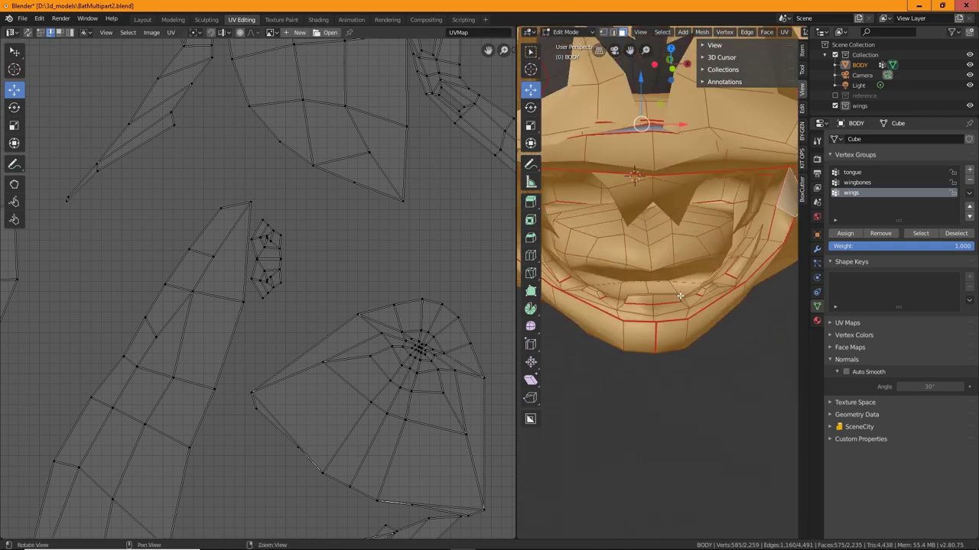
pyautogui.keyDown('shift'); pyautogui.moveTo(683, 306); pyautogui.dragTo(679, 264, button='middle'); pyautogui.keyUp('shift')
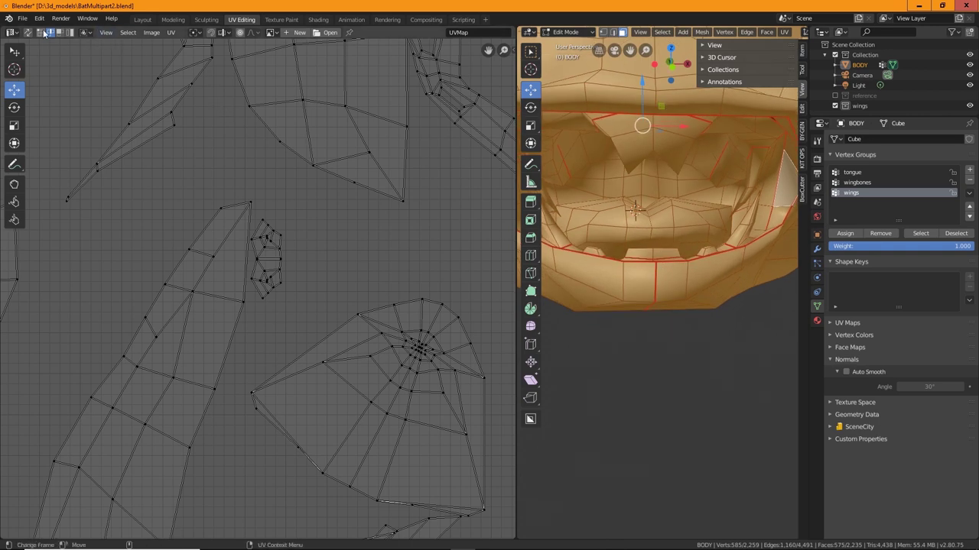
pyautogui.scroll(1, 418, 103)
# Select only one face at the front of the tongue and enlarge the 3D viewport around the open mouth.
pyautogui.click(652, 222)
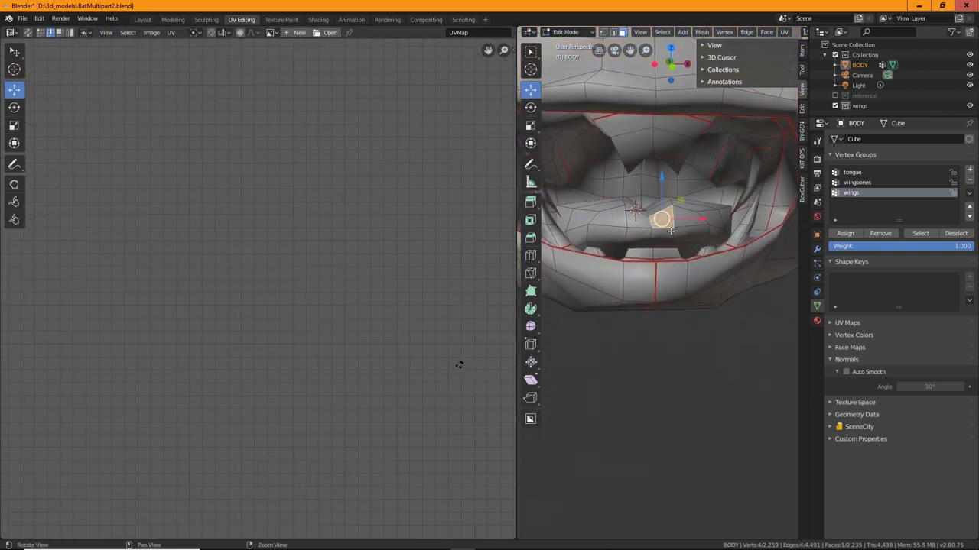
pyautogui.moveTo(651, 222); pyautogui.dragTo(642, 277, button='middle')
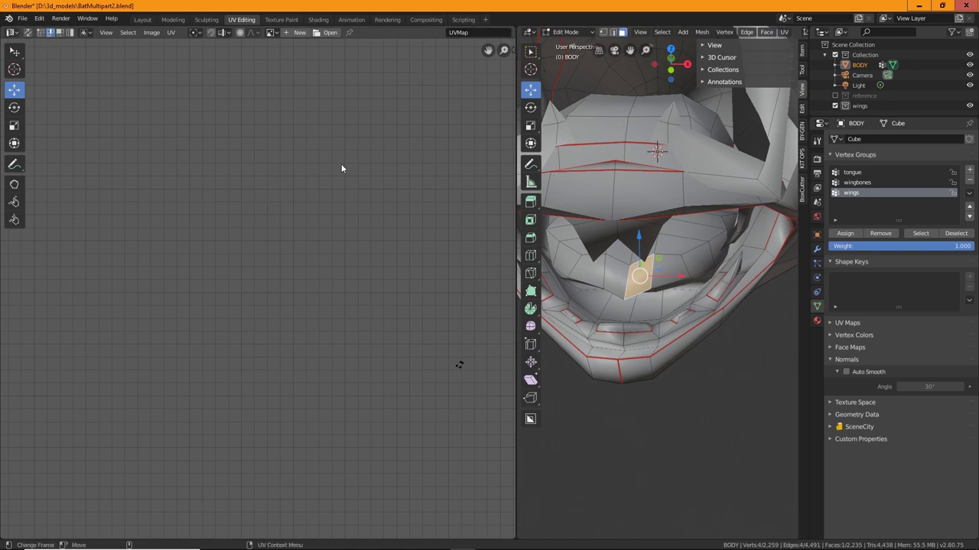
pyautogui.keyDown('alt'); pyautogui.moveTo(639, 298); pyautogui.dragTo(659, 306); pyautogui.keyUp('alt')
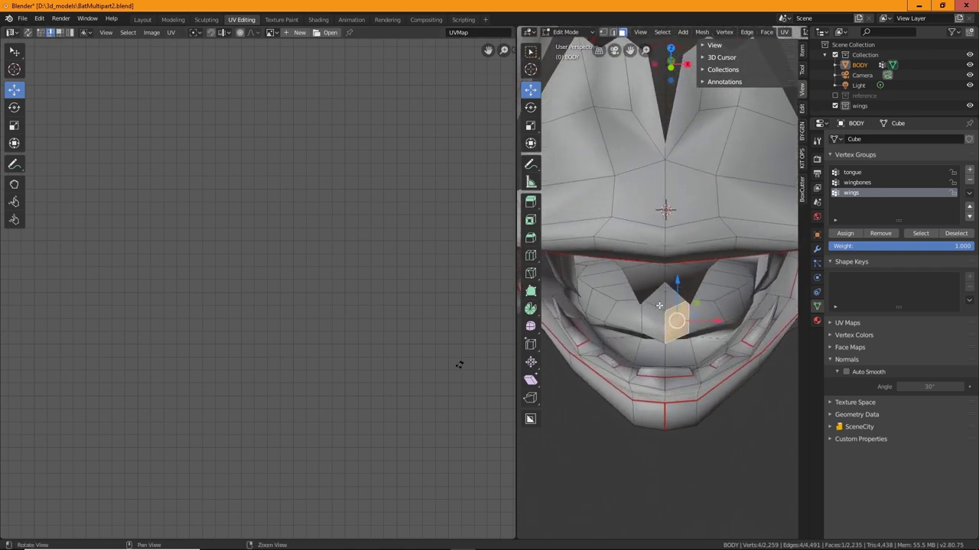
pyautogui.moveTo(659, 306); pyautogui.dragTo(646, 310, button='middle')
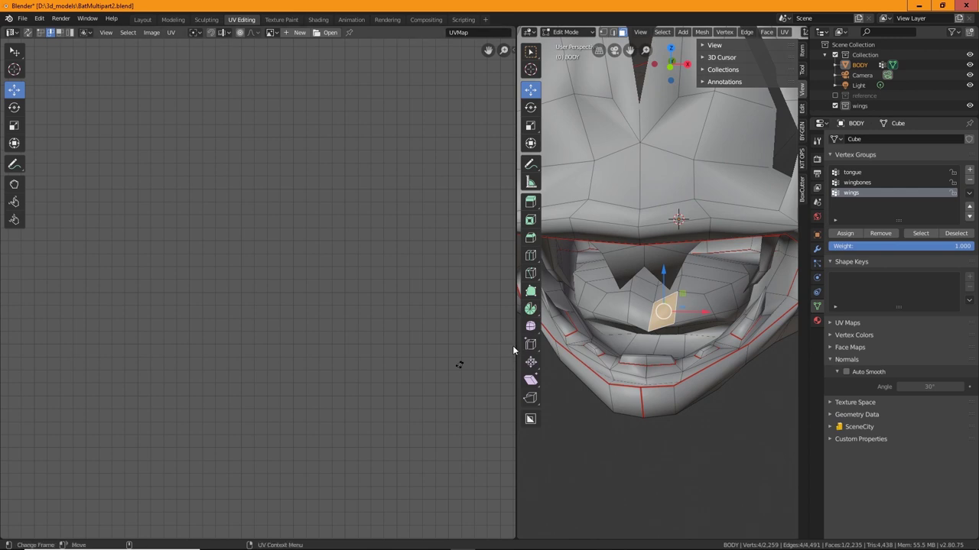
pyautogui.moveTo(514, 346); pyautogui.dragTo(236, 345)
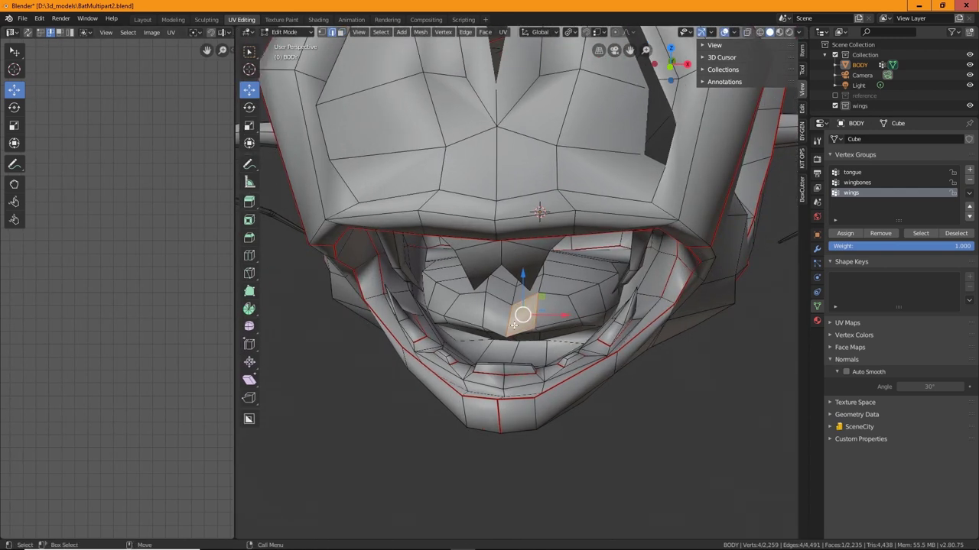
# Select the edge loop running lengthwise along the middle of the tongue and mark it as a seam.
pyautogui.doubleClick(509, 323)
pyautogui.moveTo(509, 324); pyautogui.dragTo(474, 396, button='middle')
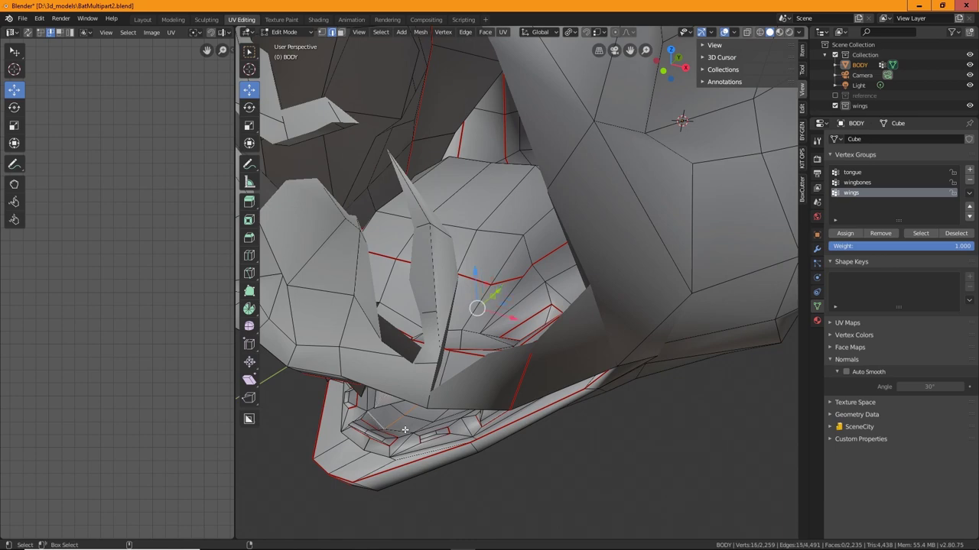
pyautogui.scroll(5, 381, 429)
pyautogui.scroll(-5, 386, 424)
pyautogui.keyDown('alt'); pyautogui.moveTo(385, 425); pyautogui.dragTo(590, 361, button='middle'); pyautogui.keyUp('alt')
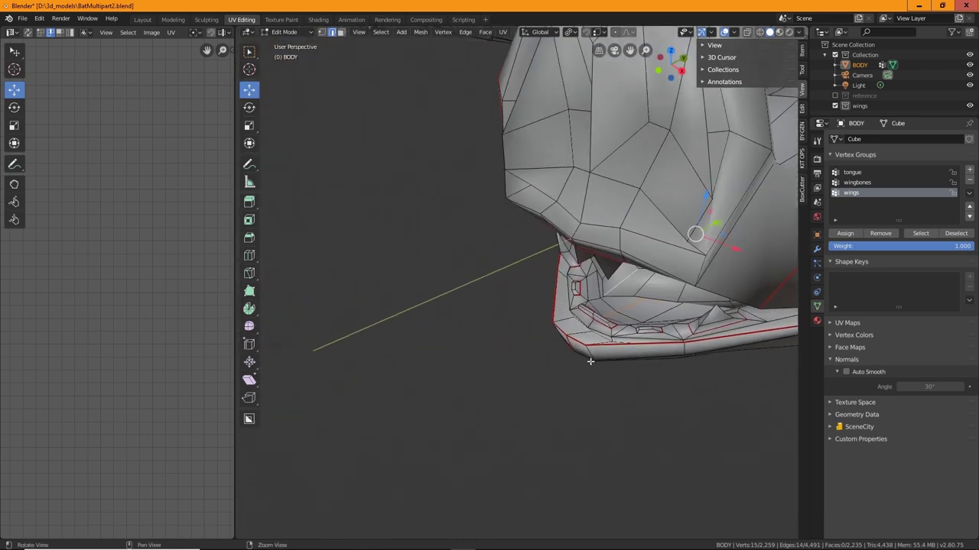
pyautogui.scroll(4, 589, 360)
pyautogui.keyDown('alt'); pyautogui.moveTo(589, 360); pyautogui.dragTo(569, 355); pyautogui.keyUp('alt')
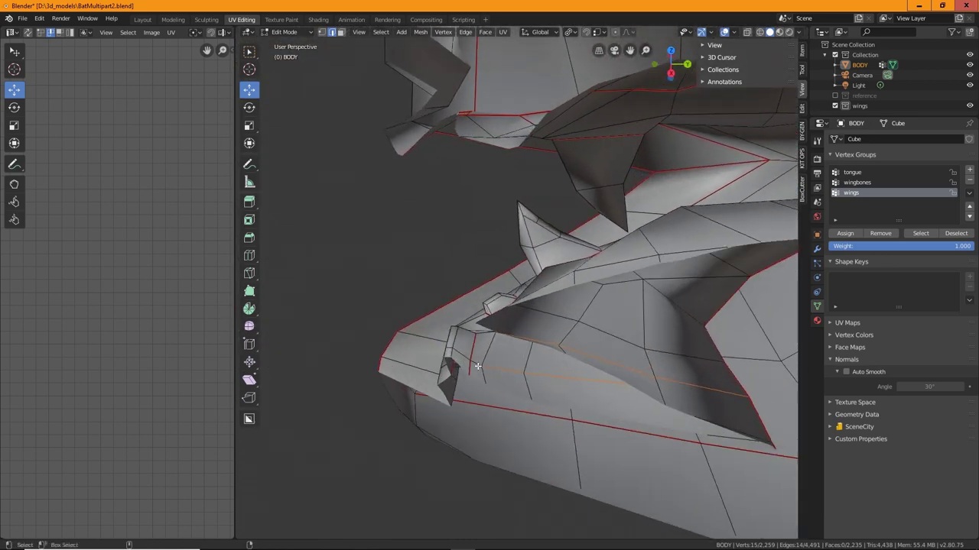
pyautogui.scroll(-4, 473, 363)
pyautogui.moveTo(473, 364); pyautogui.dragTo(584, 360, button='middle')
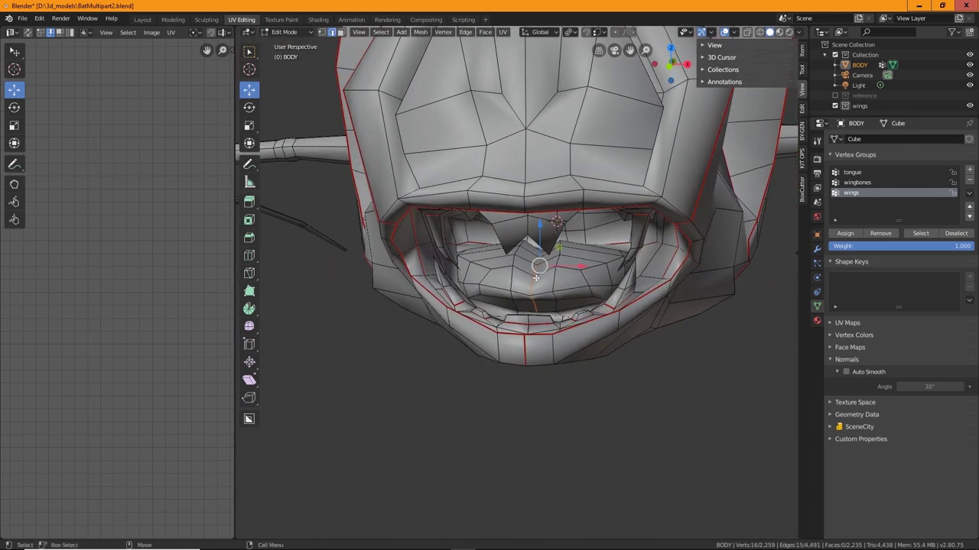
pyautogui.rightClick(495, 296)
pyautogui.click(495, 287)
# Select the head's faces through the mesh with X-ray, and extend the selection to all linked faces.
pyautogui.scroll(-3, 644, 313)
pyautogui.moveTo(645, 312); pyautogui.dragTo(503, 260, button='middle')
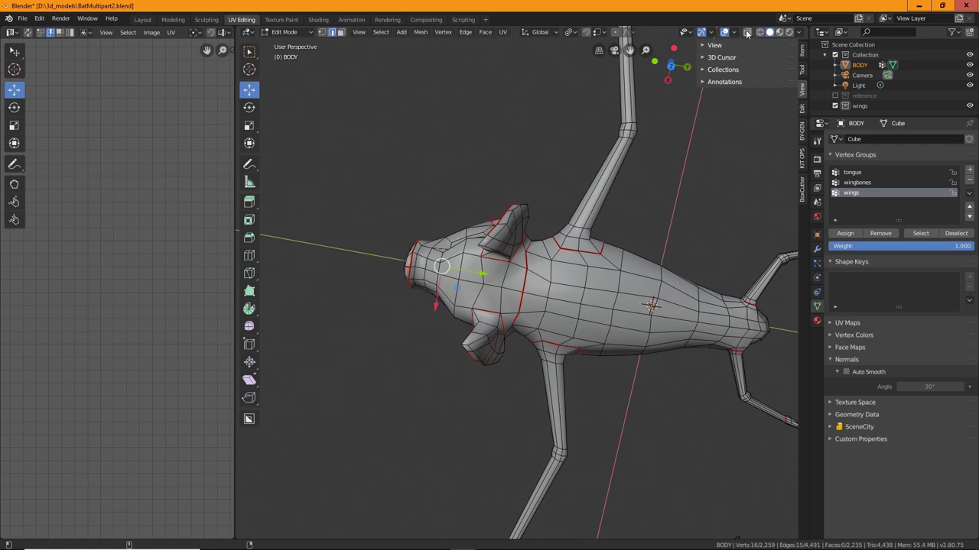
pyautogui.hotkey('alt', 'z')
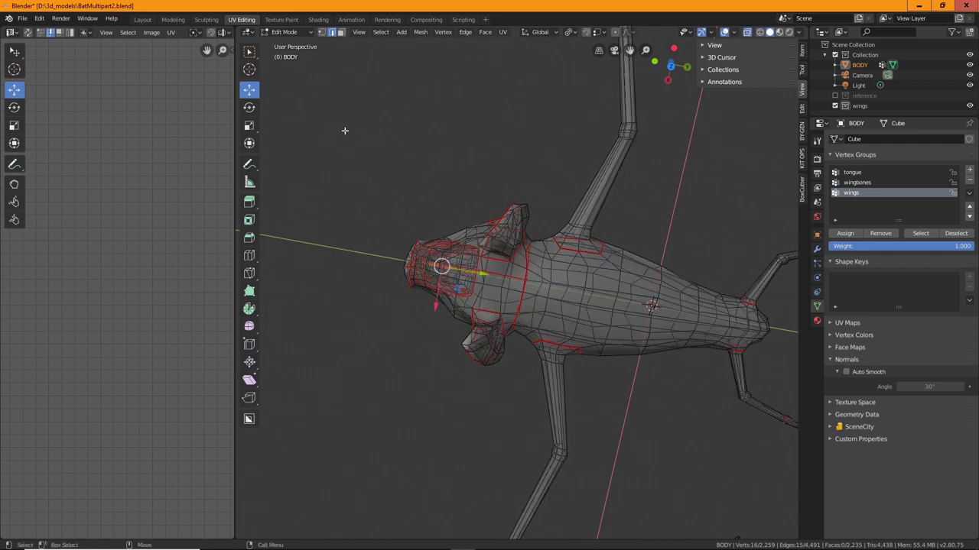
pyautogui.press('3')
pyautogui.moveTo(334, 109); pyautogui.dragTo(508, 410)
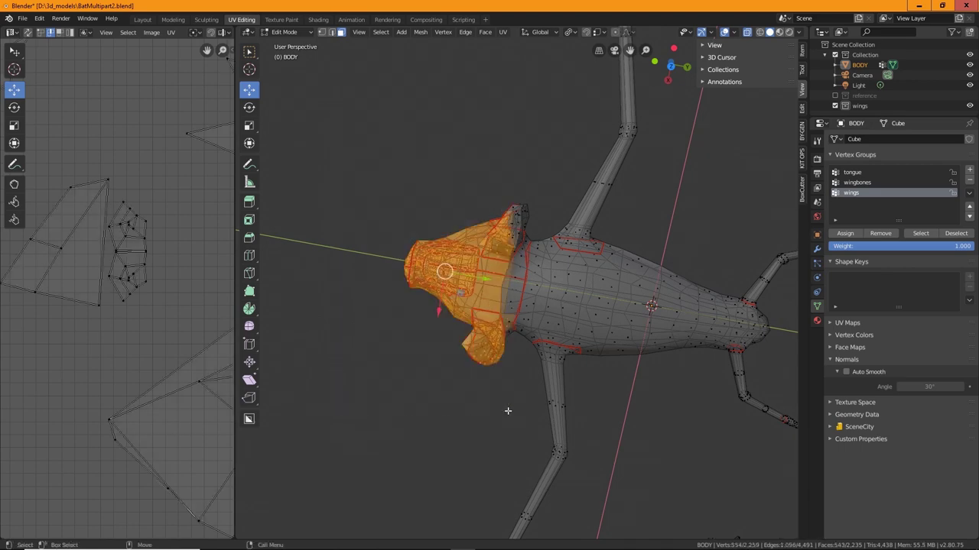
pyautogui.click(747, 33)
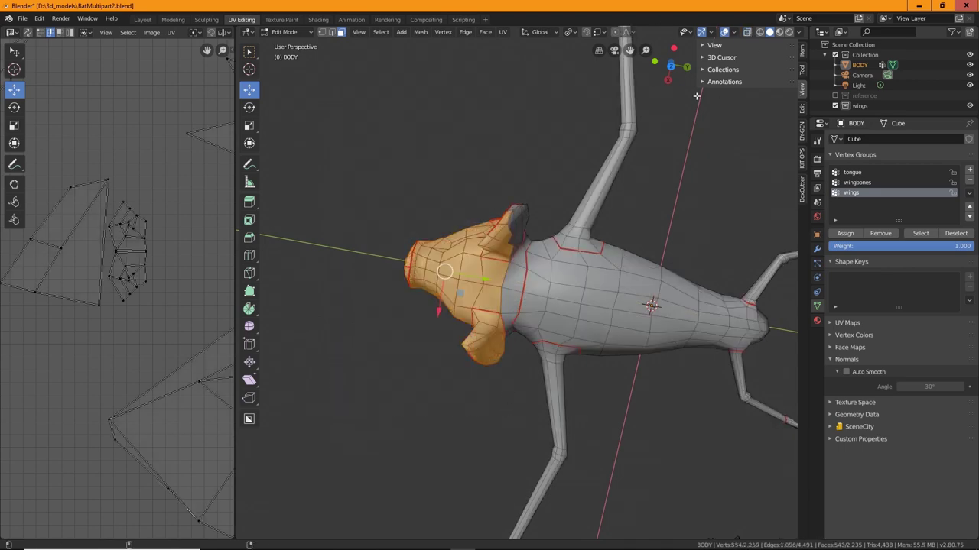
pyautogui.moveTo(490, 168); pyautogui.dragTo(316, 112, button='middle')
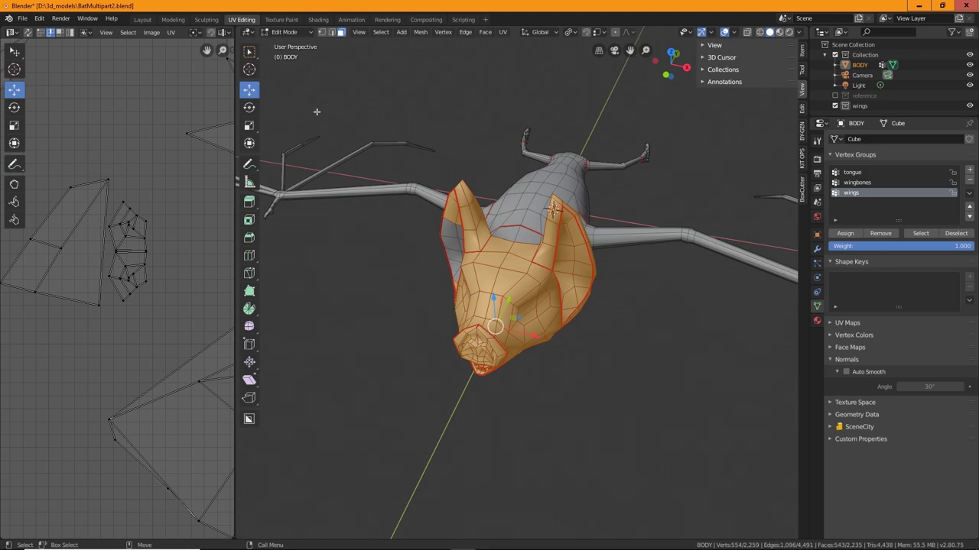
pyautogui.hotkey('ctrl', 'l')
# Check the selected head and mouth faces, and widen the UV editor to show the complete island layout.
pyautogui.moveTo(431, 247); pyautogui.dragTo(428, 188, button='middle')
pyautogui.scroll(6, 516, 301)
pyautogui.moveTo(531, 382); pyautogui.dragTo(305, 321, button='middle')
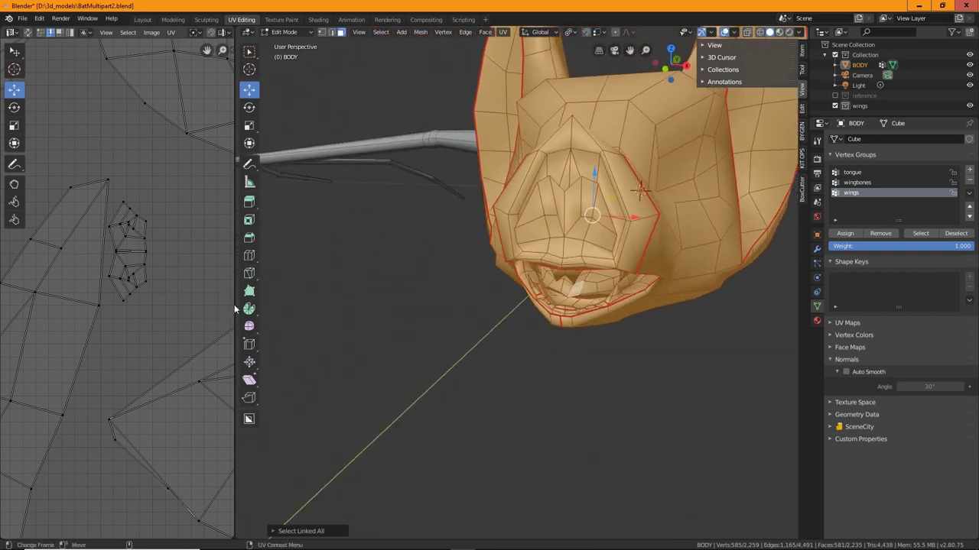
pyautogui.moveTo(234, 305); pyautogui.dragTo(573, 310)
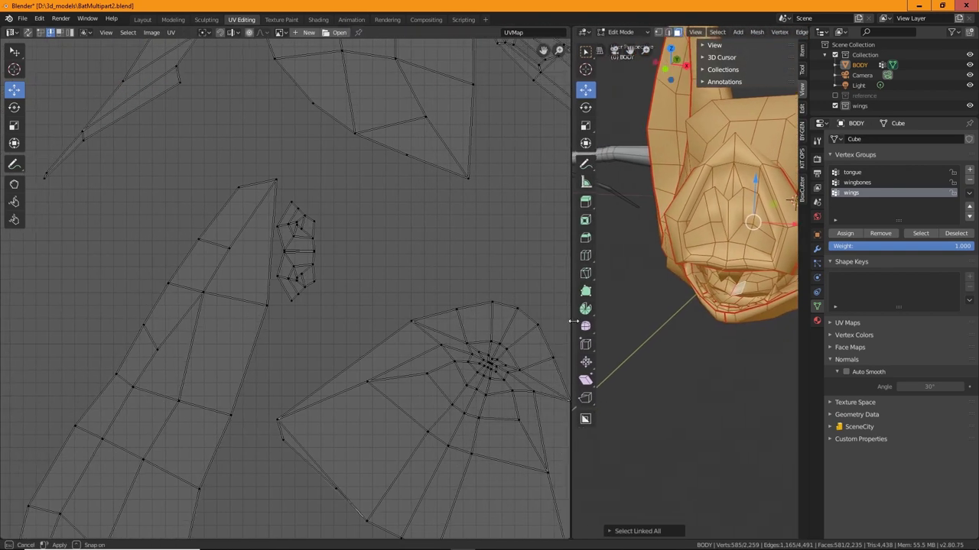
pyautogui.scroll(-5, 405, 235)
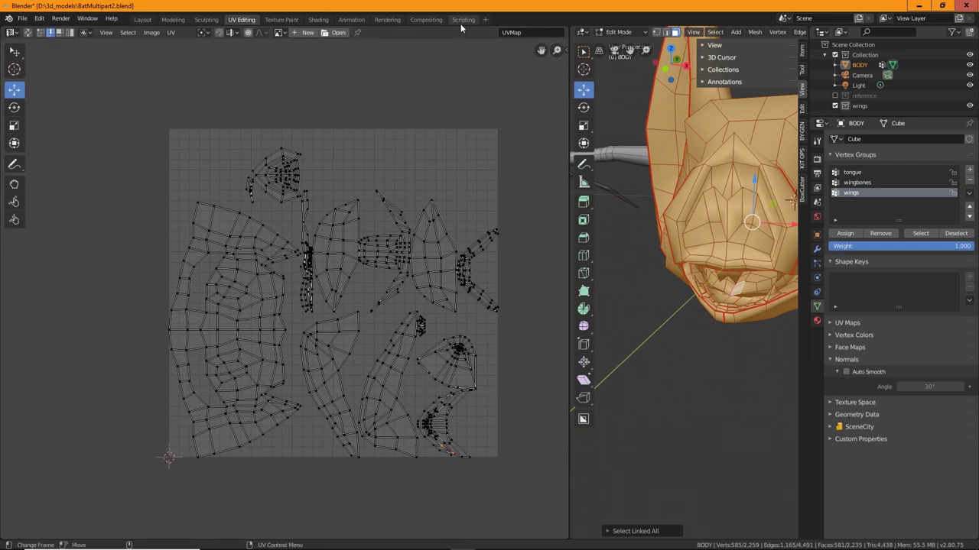
# Unwrap the selected head mesh's UVs and set the unwrap method to Conformal.
pyautogui.click(173, 35)
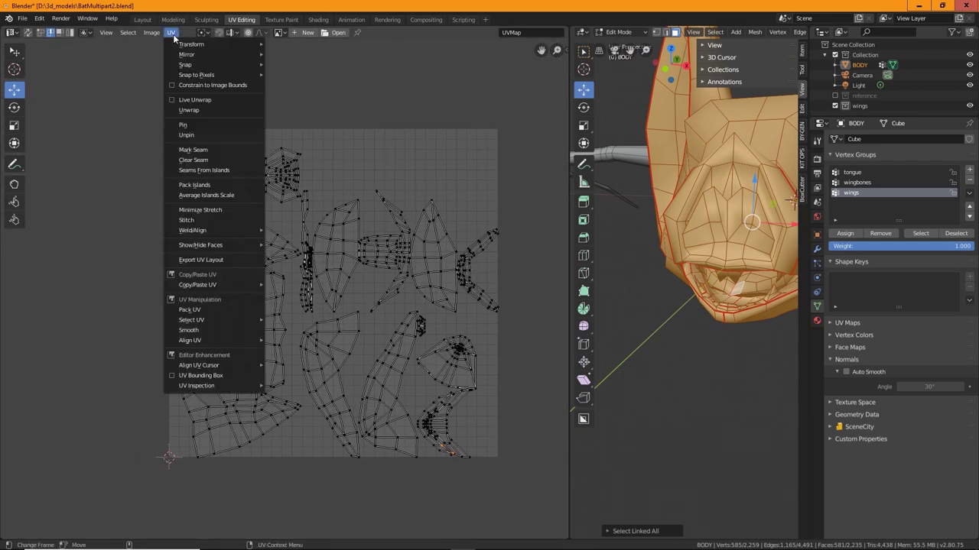
pyautogui.click(207, 111)
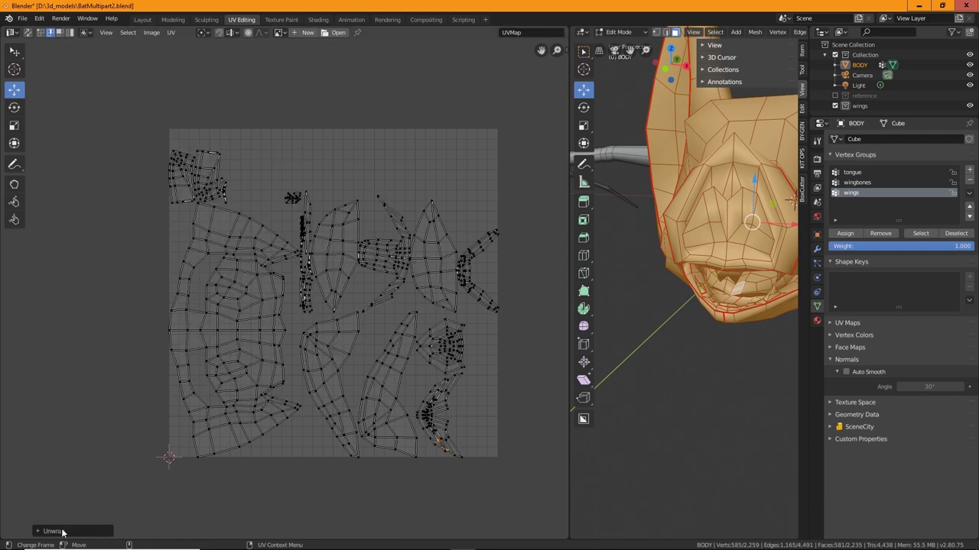
pyautogui.click(38, 532)
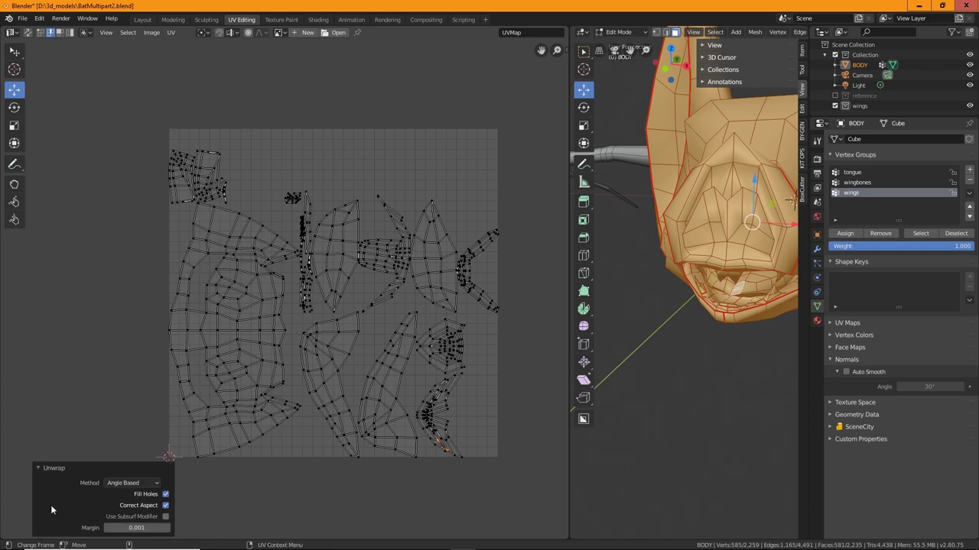
pyautogui.click(149, 482)
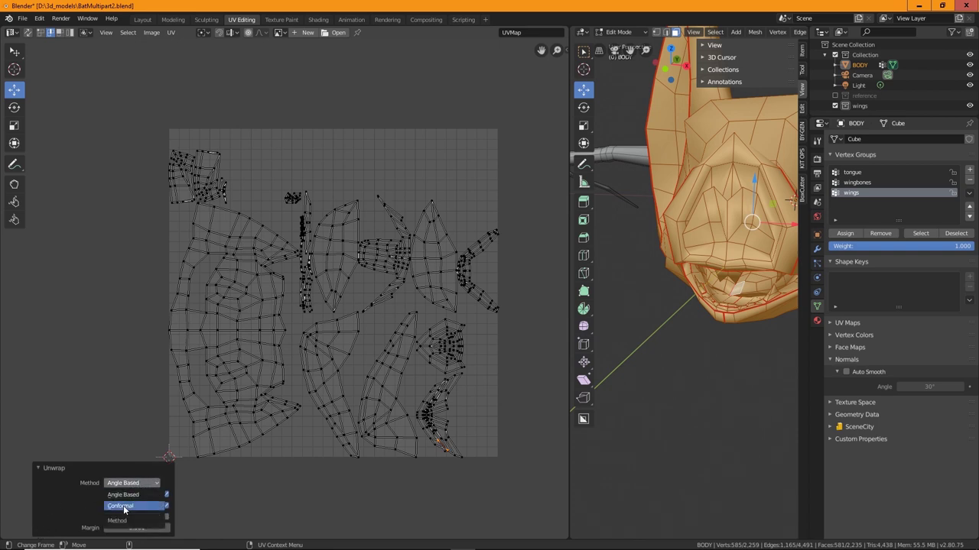
pyautogui.click(122, 506)
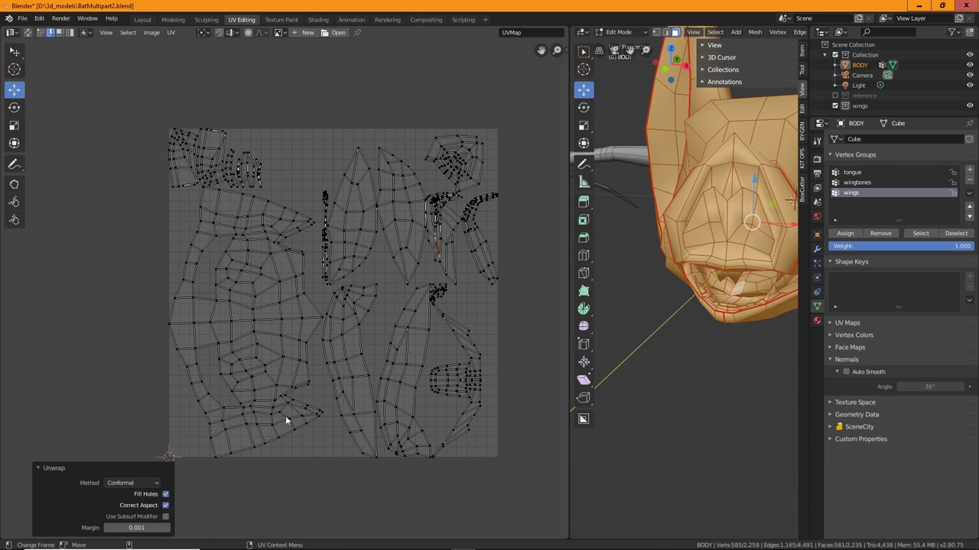
# Compare the unwrap layout between the Angle Based and Conformal methods, finishing on Conformal.
pyautogui.click(119, 482)
pyautogui.click(125, 496)
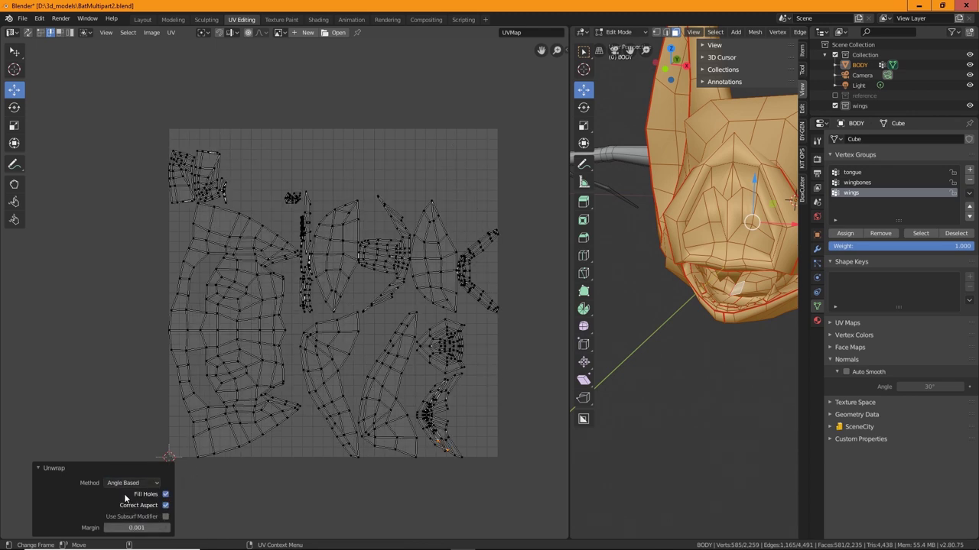
pyautogui.click(138, 483)
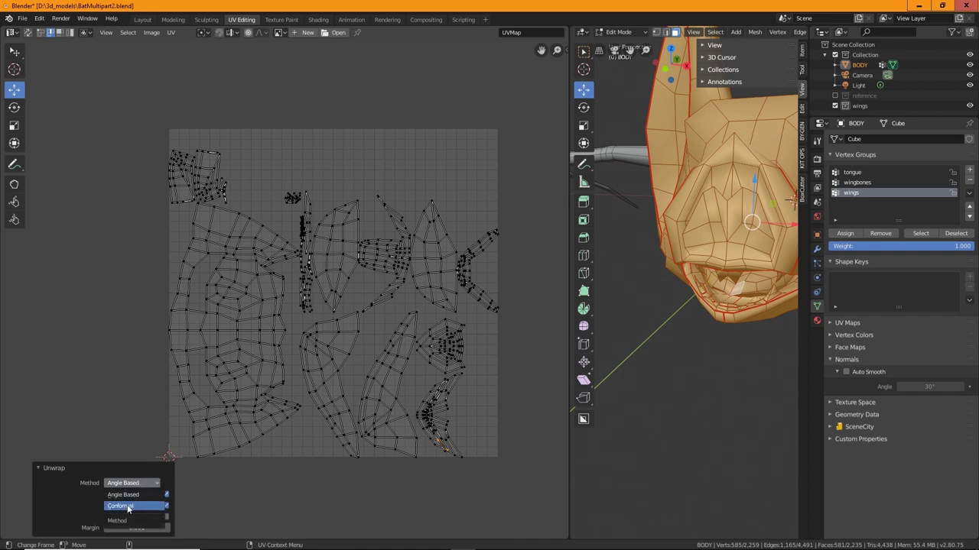
pyautogui.click(129, 507)
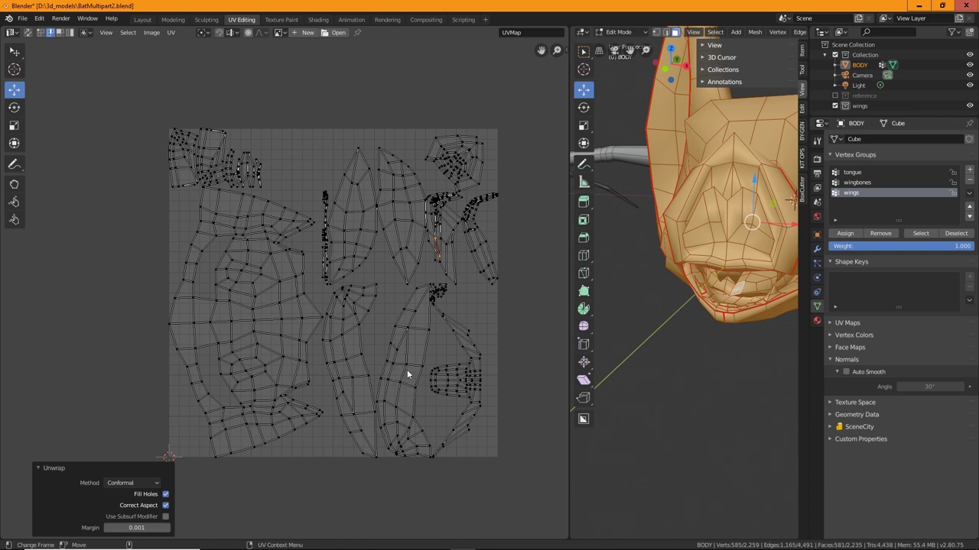
pyautogui.click(129, 483)
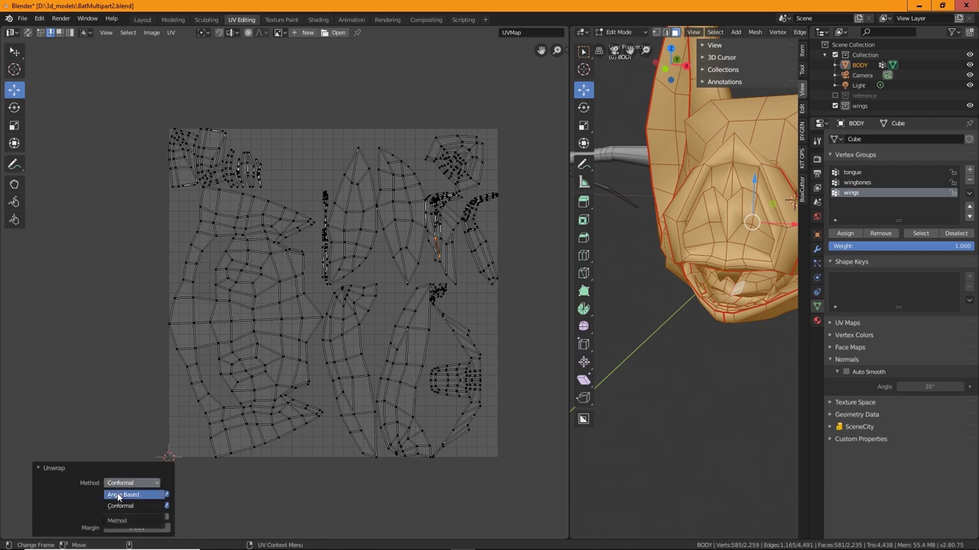
pyautogui.click(117, 493)
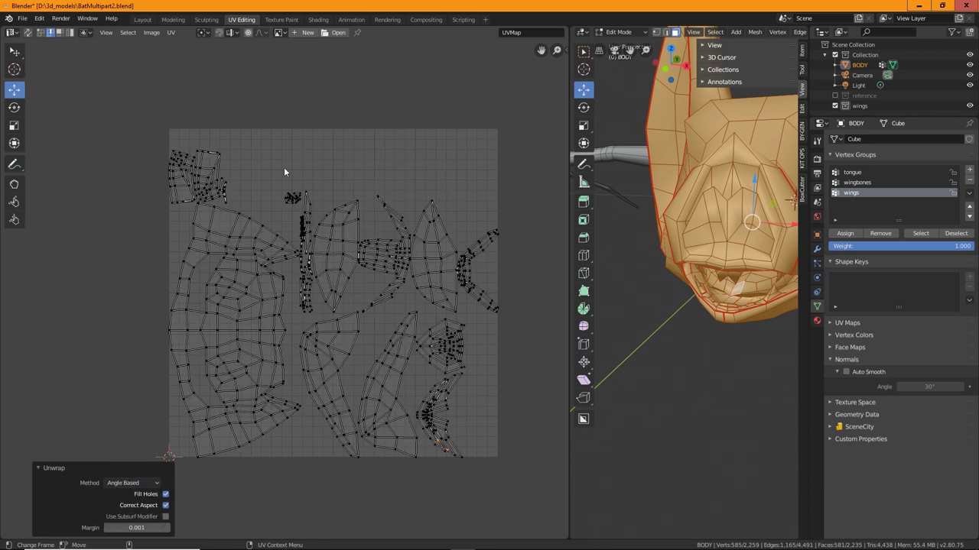
pyautogui.click(130, 482)
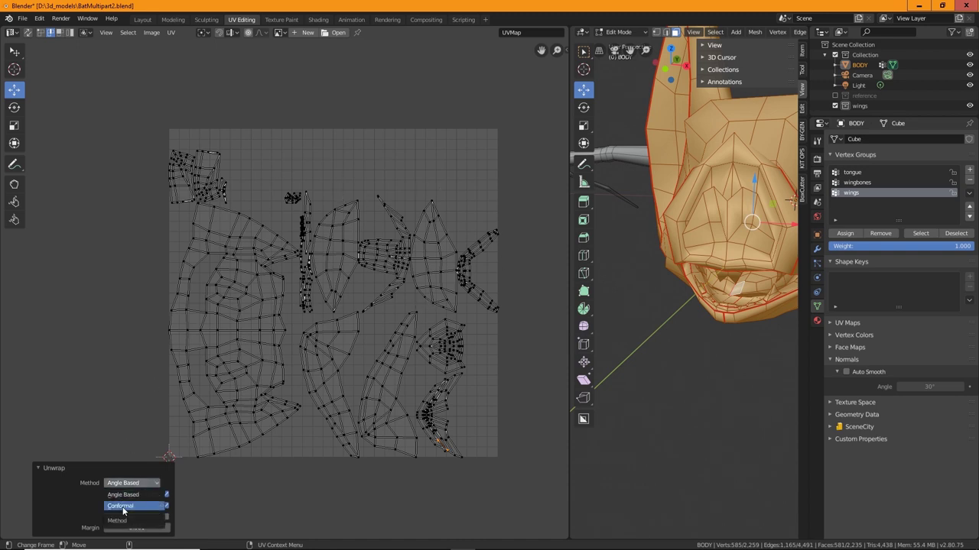
pyautogui.click(120, 507)
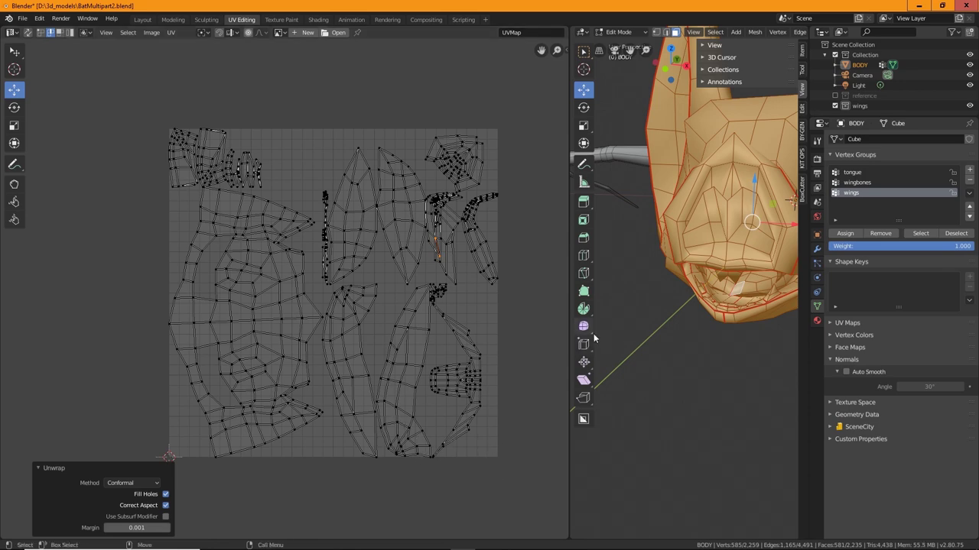
# Widen the 3D viewport over the UV editor and switch the mesh to edge selection for work inside the mouth.
pyautogui.moveTo(568, 480); pyautogui.dragTo(378, 480)
pyautogui.moveTo(662, 338); pyautogui.dragTo(736, 336, button='middle')
pyautogui.scroll(4, 313, 339)
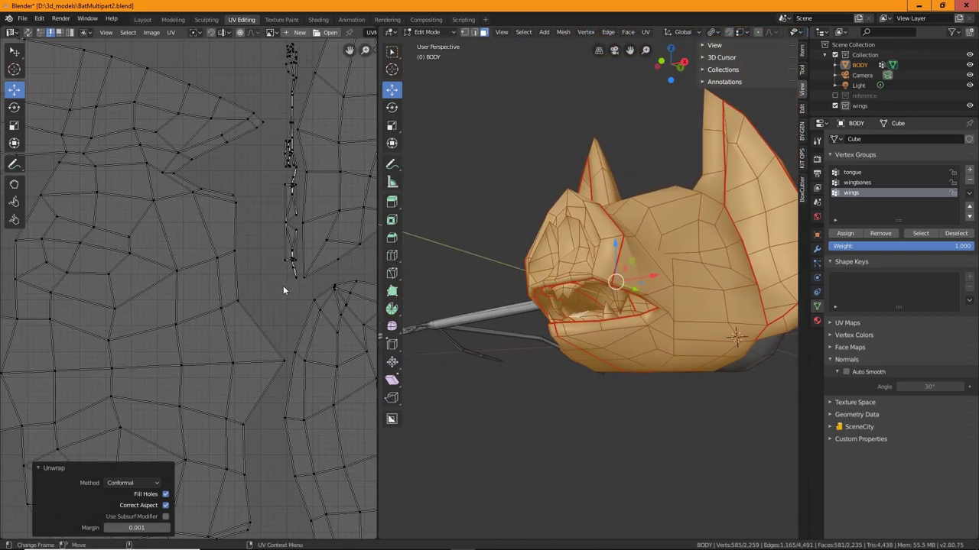
pyautogui.moveTo(684, 288); pyautogui.dragTo(654, 266, button='middle')
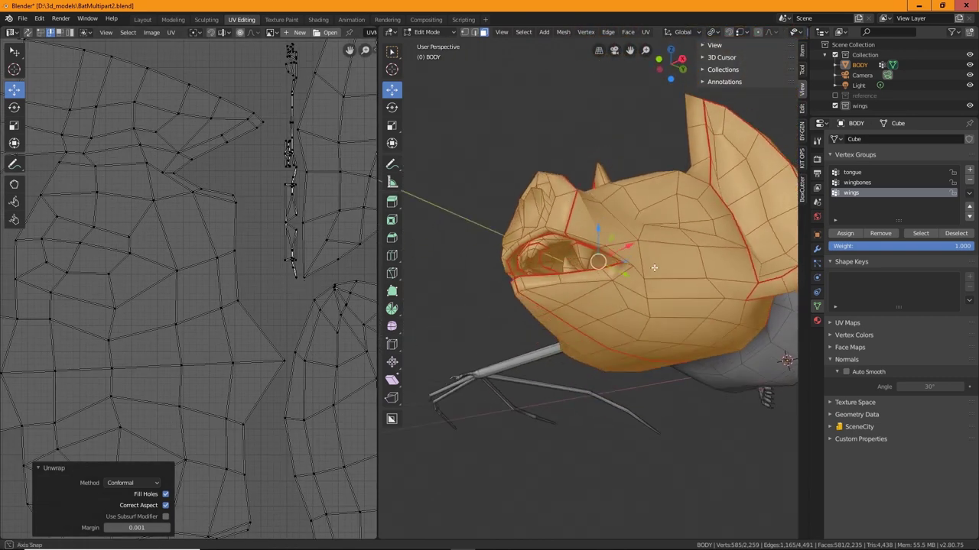
pyautogui.scroll(4, 654, 267)
pyautogui.moveTo(582, 218); pyautogui.dragTo(579, 283, button='middle')
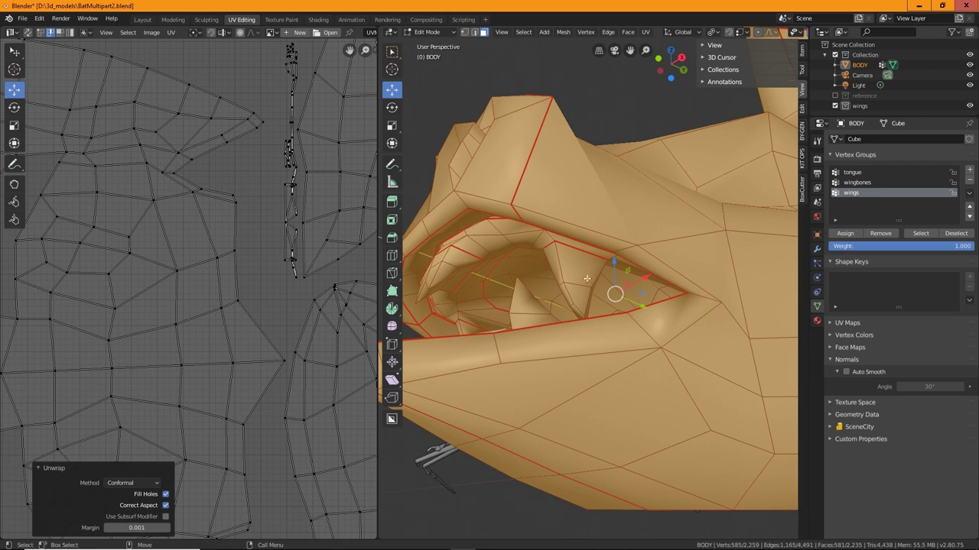
pyautogui.moveTo(586, 278); pyautogui.dragTo(548, 364, button='middle')
pyautogui.click(475, 33)
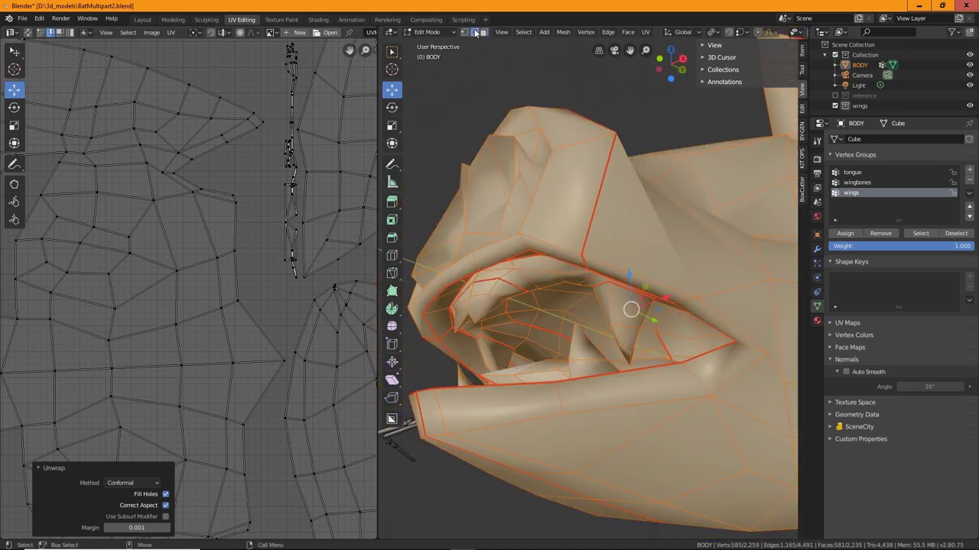
# Select two connected edges along the back of one upper fang and mark them as a seam.
pyautogui.moveTo(672, 360); pyautogui.dragTo(510, 317, button='middle')
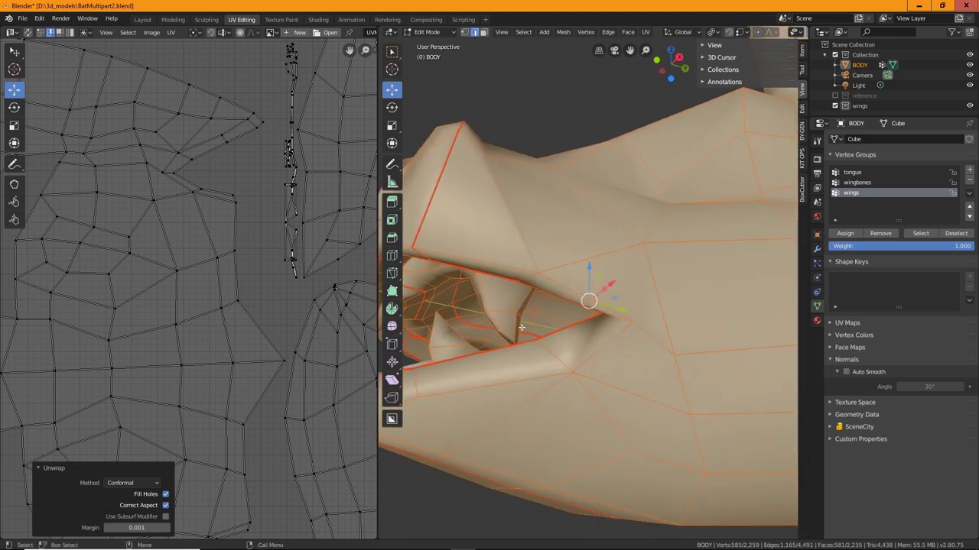
pyautogui.click(521, 327)
pyautogui.moveTo(579, 368); pyautogui.dragTo(585, 312, button='middle')
pyautogui.keyDown('shift'); pyautogui.click(581, 245); pyautogui.keyUp('shift')
pyautogui.moveTo(600, 260)
pyautogui.mouseDown(button='middle')
pyautogui.moveTo(579, 276)
pyautogui.moveTo(608, 261)
pyautogui.mouseUp(button='middle')
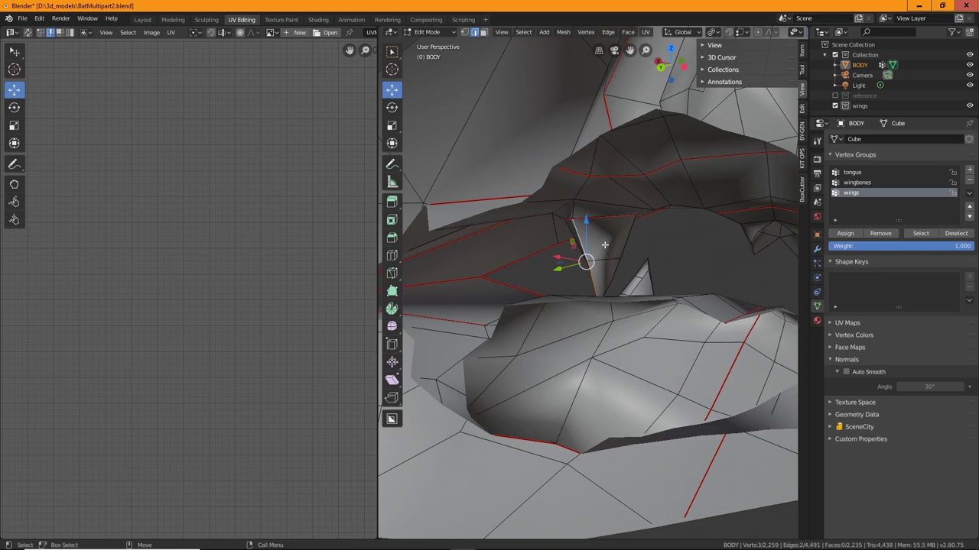
pyautogui.rightClick(576, 229)
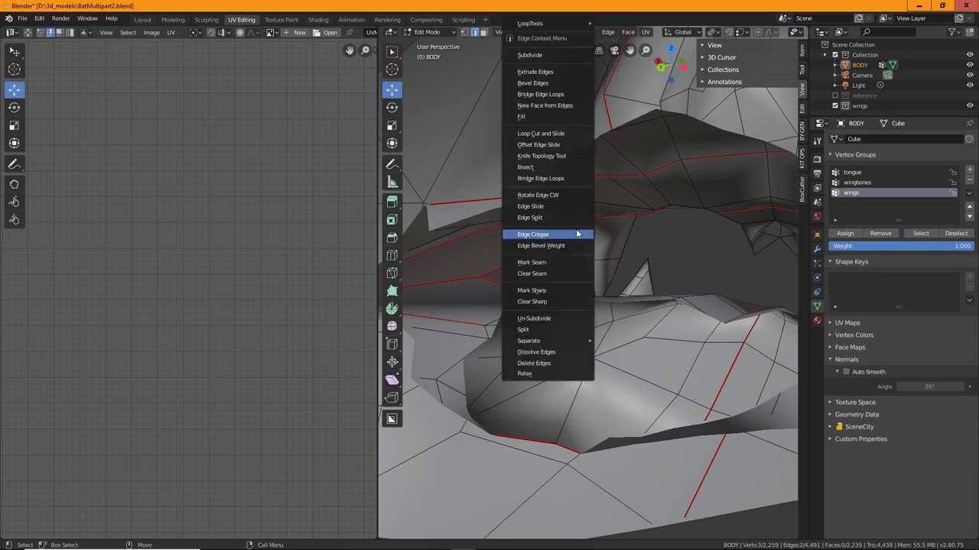
pyautogui.click(554, 262)
# Select the edges running up to the tip of the lower fang on the same side and mark them as a seam.
pyautogui.moveTo(664, 288); pyautogui.dragTo(627, 323, button='middle')
pyautogui.click(625, 289)
pyautogui.keyDown('shift'); pyautogui.click(659, 272); pyautogui.keyUp('shift')
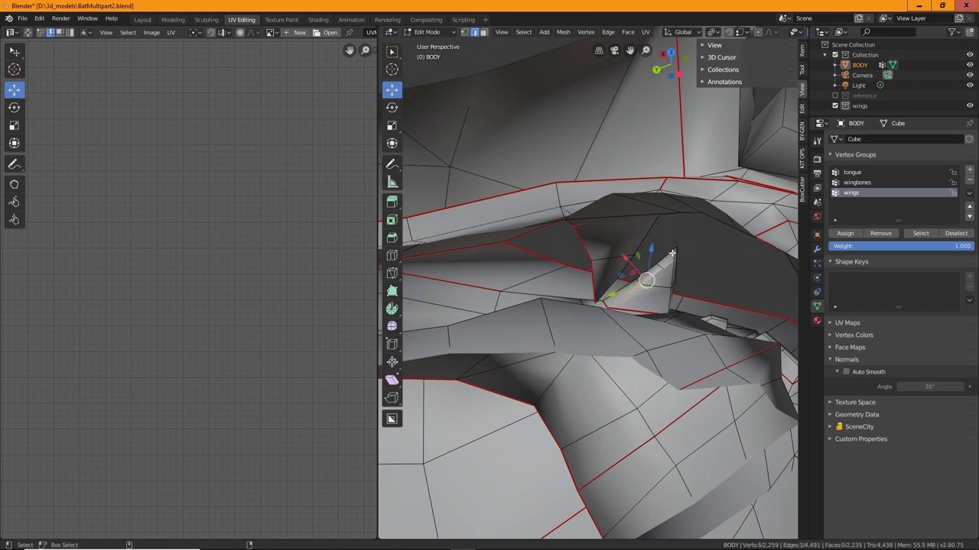
pyautogui.rightClick(636, 264)
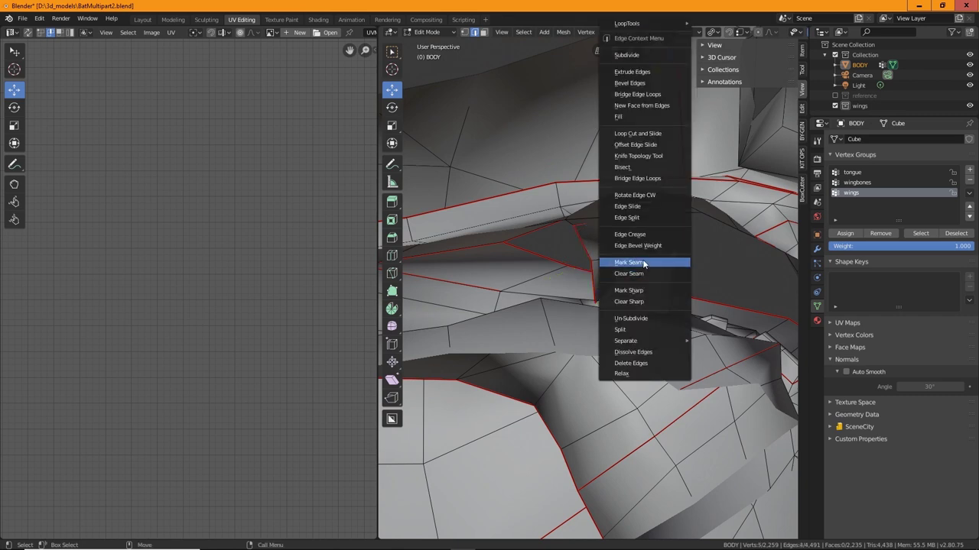
pyautogui.click(644, 264)
# Mark a seam along the matching chain of edges on the opposite lower fang.
pyautogui.moveTo(643, 264); pyautogui.dragTo(734, 329, button='middle')
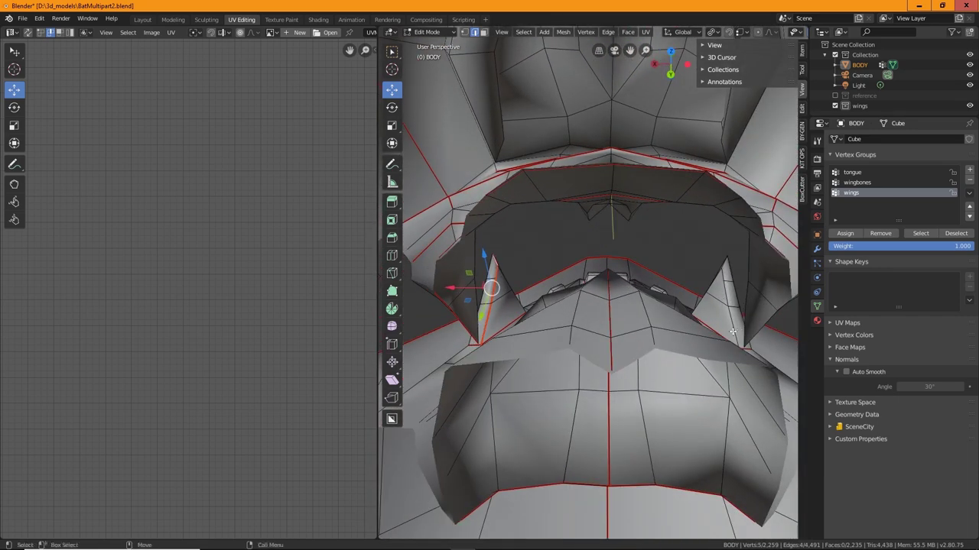
pyautogui.click(732, 332)
pyautogui.keyDown('shift'); pyautogui.click(727, 301); pyautogui.keyUp('shift')
pyautogui.keyDown('shift'); pyautogui.click(724, 279); pyautogui.keyUp('shift')
pyautogui.keyDown('shift'); pyautogui.click(725, 265); pyautogui.keyUp('shift')
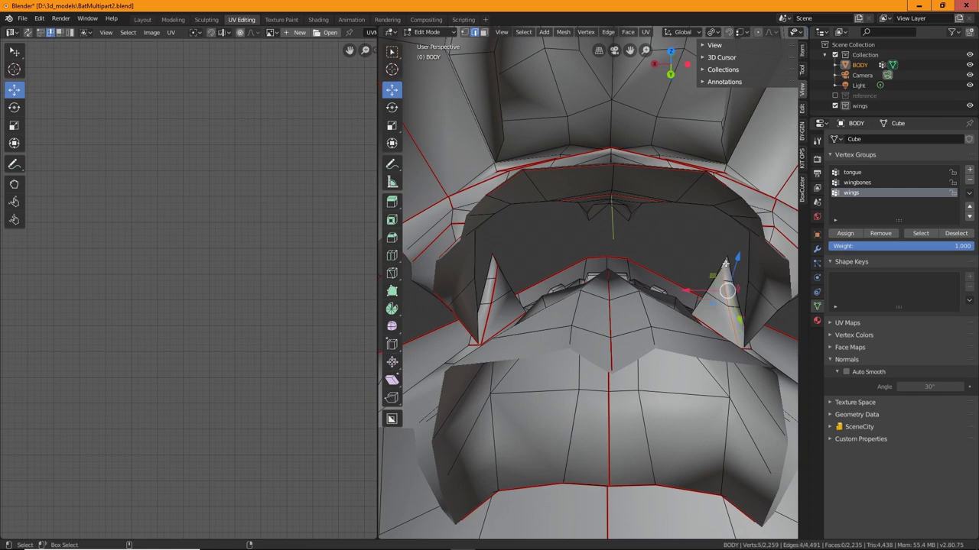
pyautogui.rightClick(725, 264)
pyautogui.click(667, 262)
# Mark a seam along the back edges of the opposite upper fang.
pyautogui.moveTo(667, 263); pyautogui.dragTo(500, 243, button='middle')
pyautogui.click(650, 284)
pyautogui.keyDown('shift'); pyautogui.click(652, 280); pyautogui.keyUp('shift')
pyautogui.rightClick(647, 305)
pyautogui.click(609, 302)
# Mark the centre edge between the two upper front teeth as a seam.
pyautogui.click(497, 233)
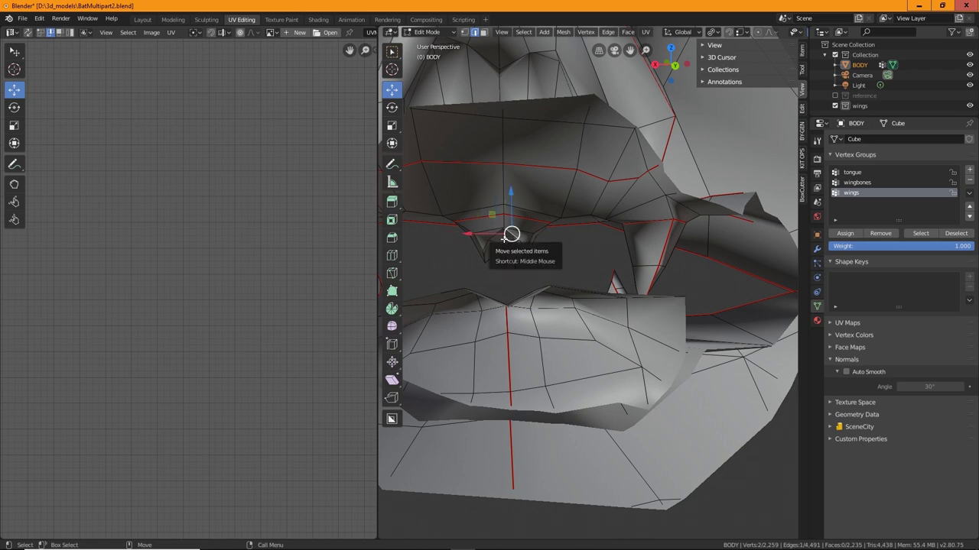
pyautogui.click(502, 250)
pyautogui.rightClick(504, 240)
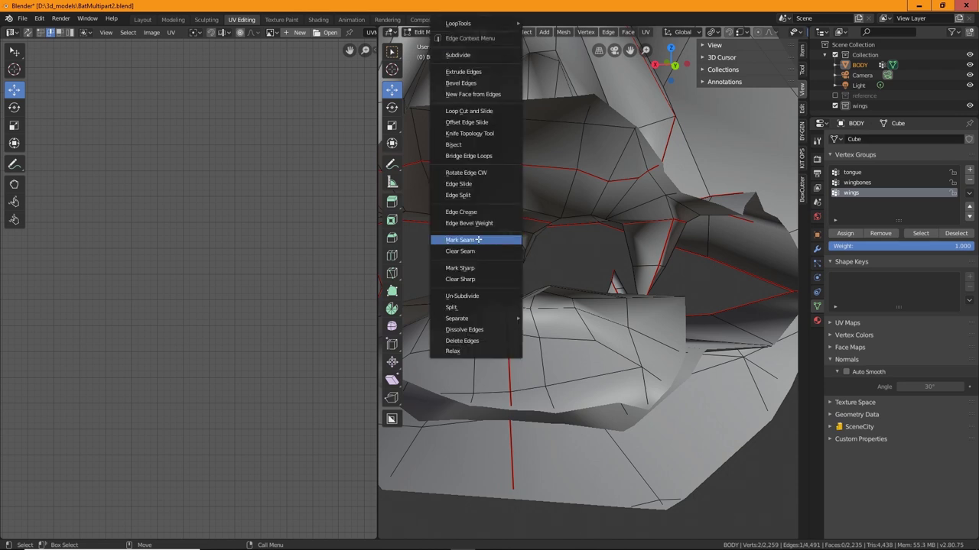
pyautogui.click(478, 240)
# Mark a seam on the central edge above the two upper front teeth, reaching the existing seam across the gum.
pyautogui.moveTo(478, 240); pyautogui.dragTo(543, 237, button='middle')
pyautogui.click(518, 239)
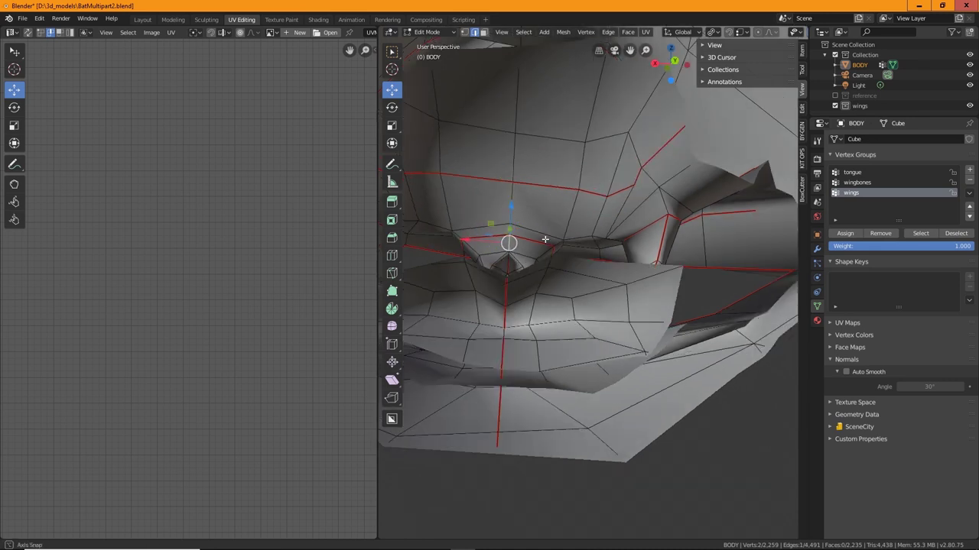
pyautogui.scroll(4, 516, 257)
pyautogui.press('KP_Decimal')
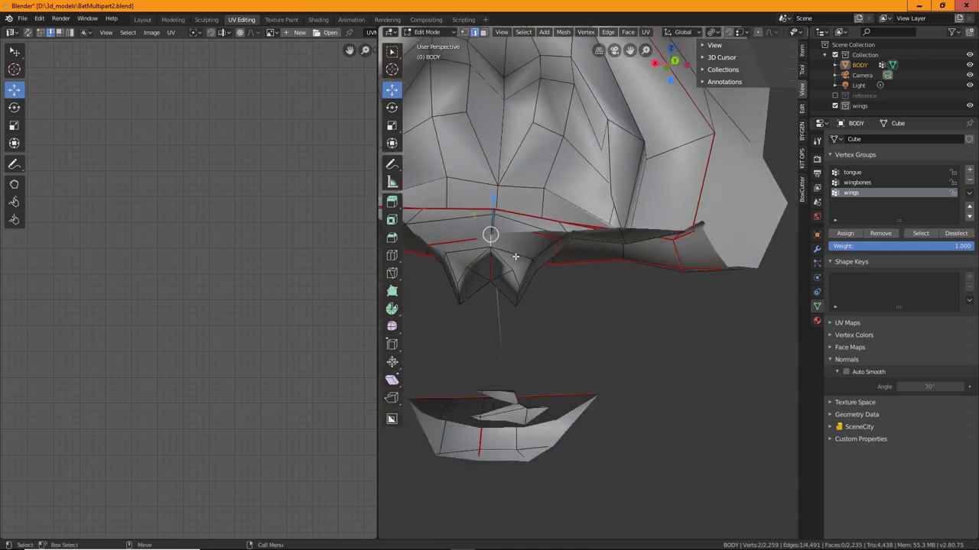
pyautogui.scroll(2, 572, 269)
pyautogui.scroll(-1, 578, 269)
pyautogui.moveTo(576, 273); pyautogui.dragTo(588, 283, button='middle')
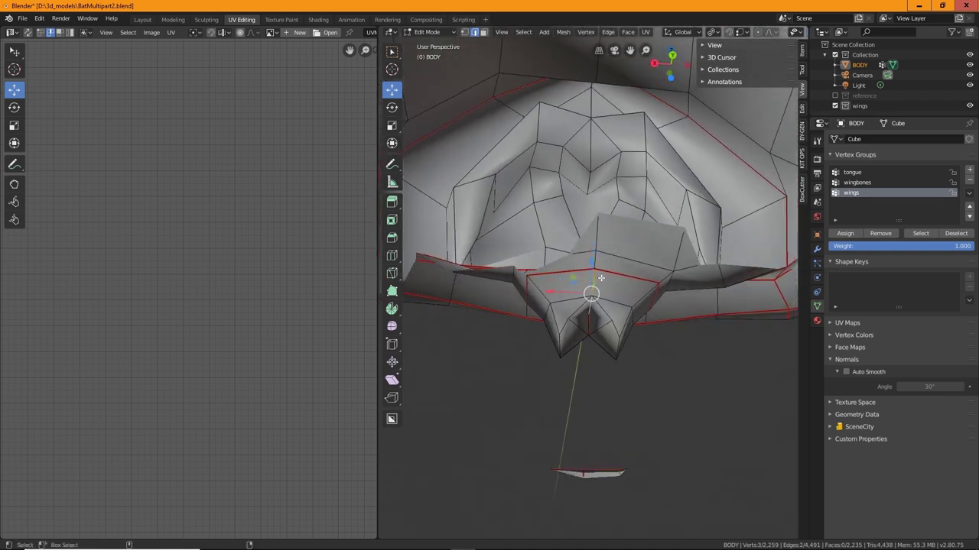
pyautogui.rightClick(595, 293)
pyautogui.click(563, 293)
# Select the edges running down both upper front teeth to their tips and mark them as seams.
pyautogui.moveTo(652, 315); pyautogui.dragTo(628, 327, button='middle')
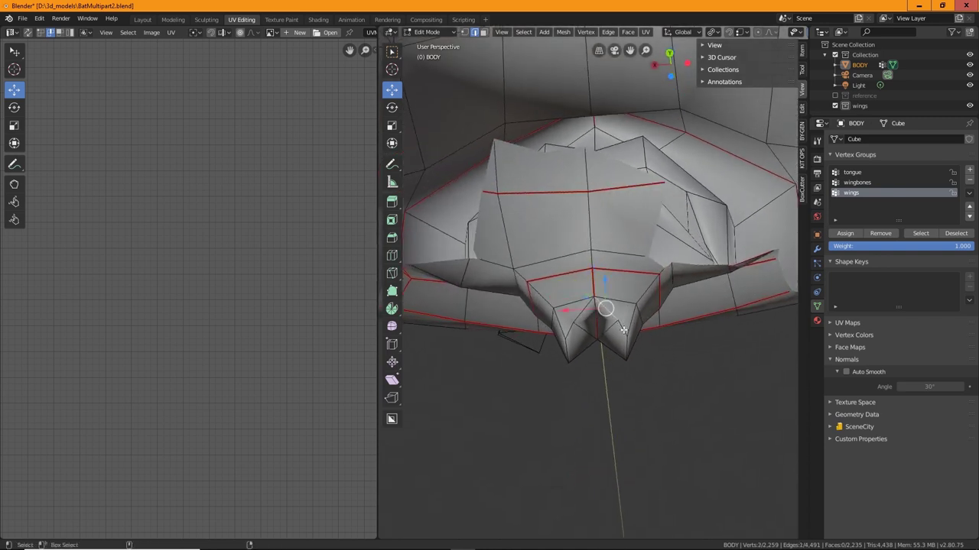
pyautogui.keyDown('shift'); pyautogui.click(624, 330); pyautogui.keyUp('shift')
pyautogui.moveTo(626, 349); pyautogui.dragTo(579, 347)
pyautogui.moveTo(584, 305); pyautogui.dragTo(563, 343)
pyautogui.keyDown('shift'); pyautogui.click(567, 336); pyautogui.keyUp('shift')
pyautogui.rightClick(566, 346)
pyautogui.click(523, 348)
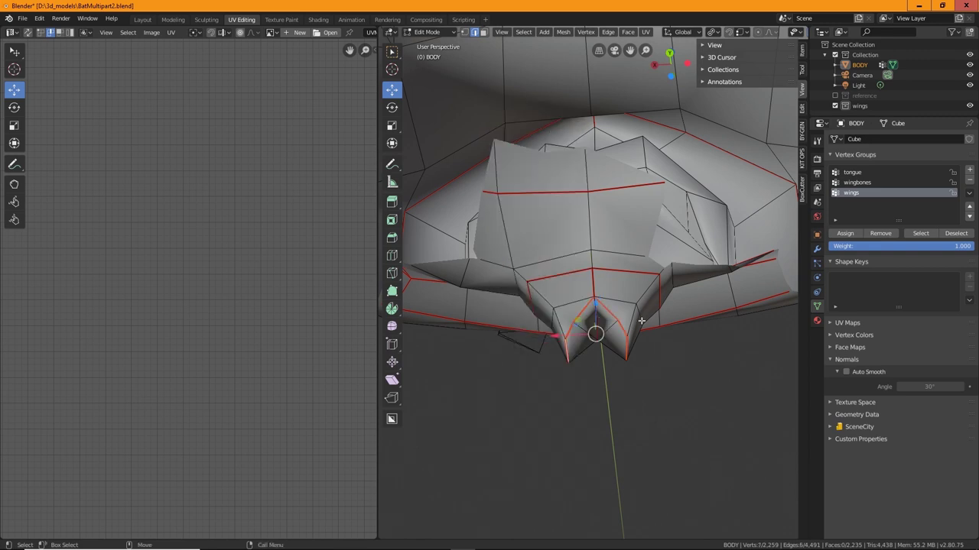
# Select the edges across the small lower front teeth, including the middle ones, and mark them as seams.
pyautogui.moveTo(653, 360); pyautogui.dragTo(571, 296, button='middle')
pyautogui.click(566, 276)
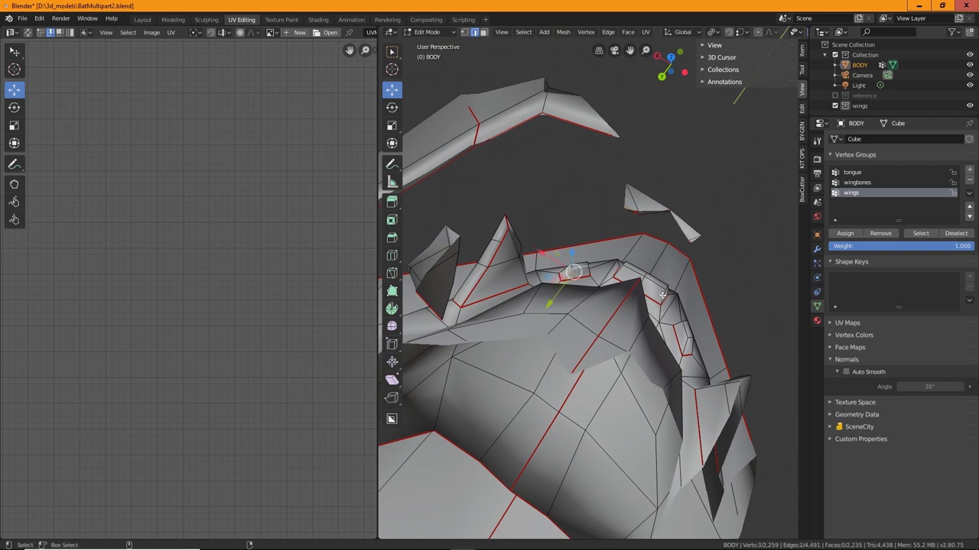
pyautogui.keyDown('ctrl'); pyautogui.click(684, 345); pyautogui.keyUp('ctrl')
pyautogui.keyDown('ctrl'); pyautogui.click(677, 336); pyautogui.keyUp('ctrl')
pyautogui.keyDown('shift'); pyautogui.click(619, 283); pyautogui.keyUp('shift')
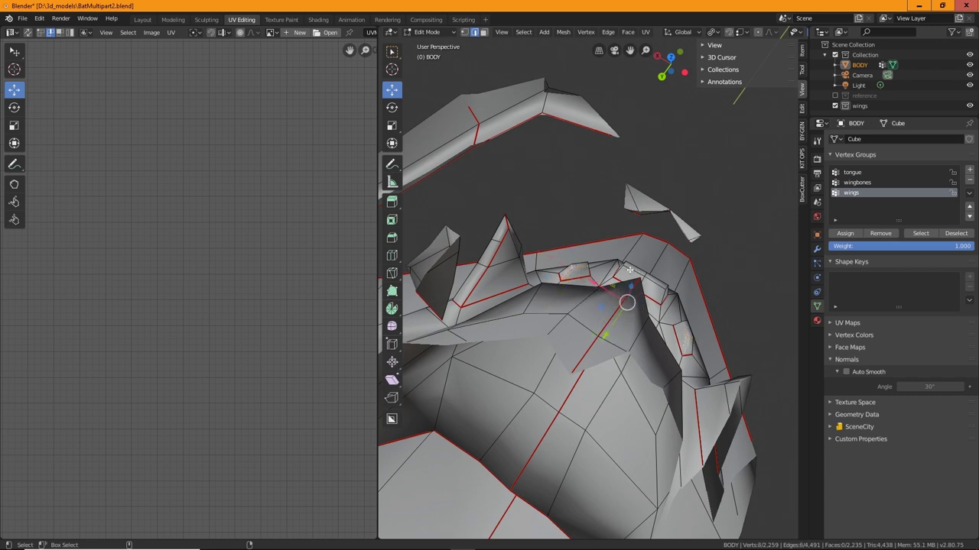
pyautogui.keyDown('ctrl'); pyautogui.click(643, 280); pyautogui.keyUp('ctrl')
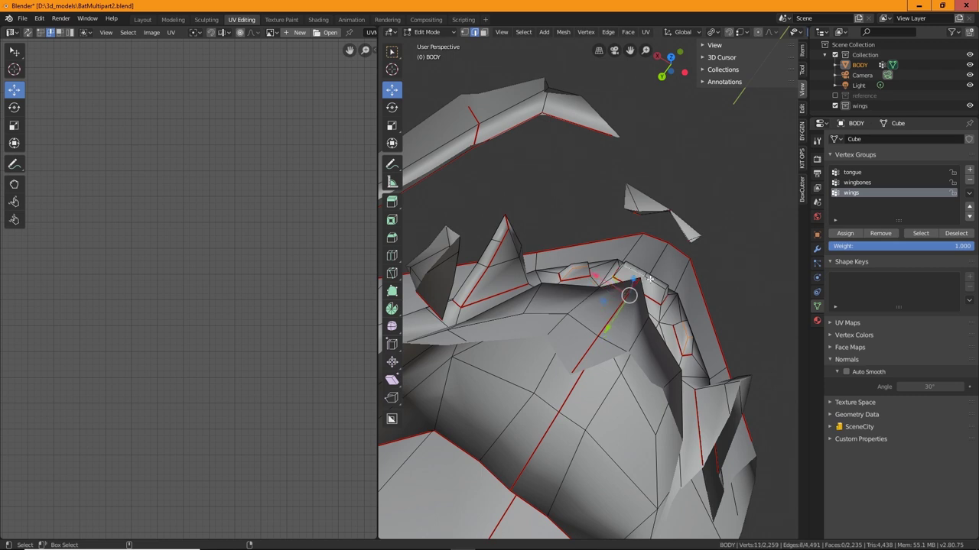
pyautogui.keyDown('shift'); pyautogui.click(644, 275); pyautogui.keyUp('shift')
pyautogui.keyDown('shift'); pyautogui.click(648, 281); pyautogui.keyUp('shift')
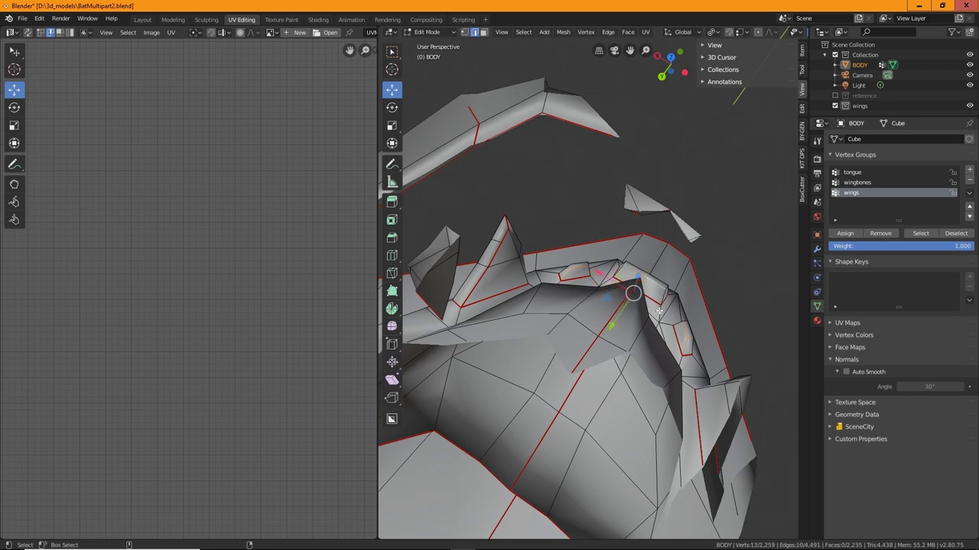
pyautogui.keyDown('shift'); pyautogui.click(601, 265); pyautogui.keyUp('shift')
pyautogui.keyDown('shift'); pyautogui.click(626, 264); pyautogui.keyUp('shift')
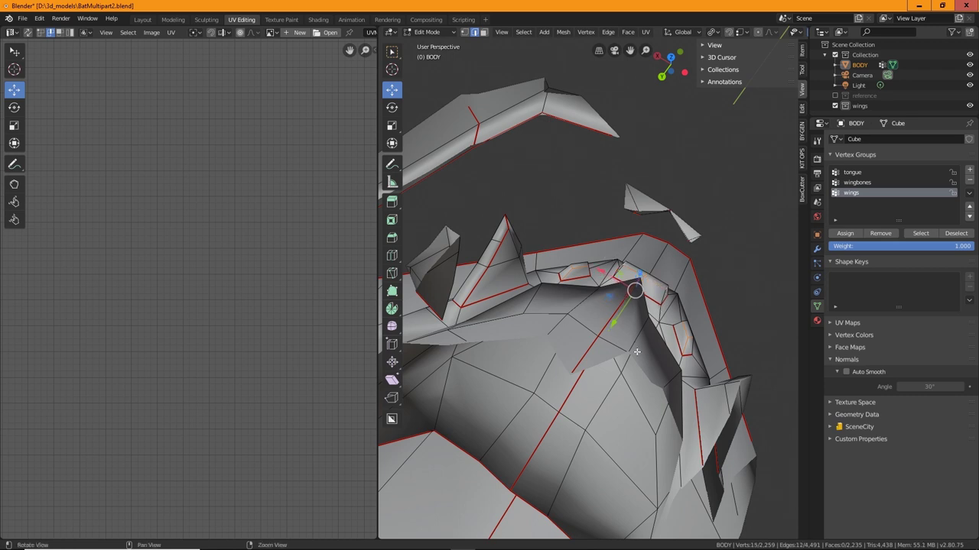
pyautogui.moveTo(626, 263); pyautogui.dragTo(744, 374, button='middle')
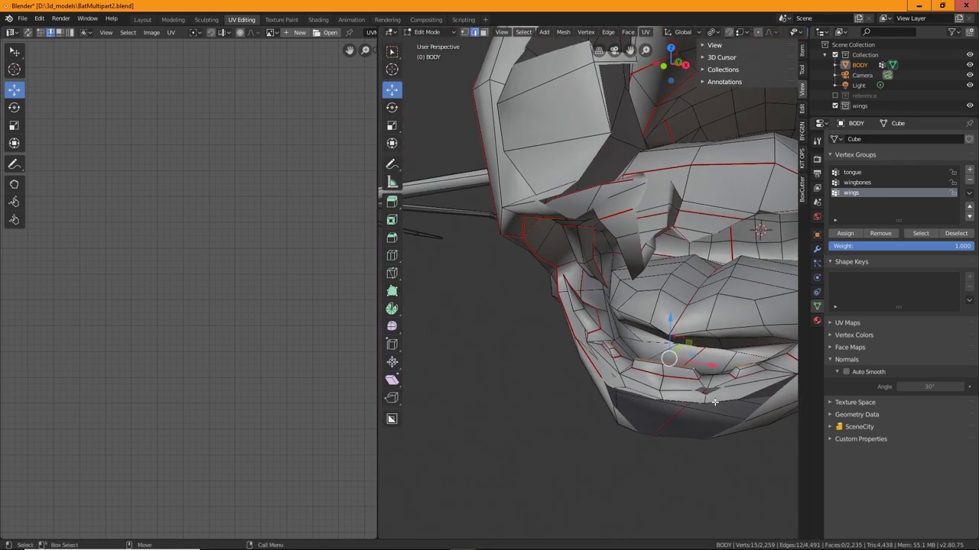
pyautogui.rightClick(746, 368)
pyautogui.click(704, 368)
# Select the head's faces through the mesh in X-ray, extend to all linked faces up to the neck seam, and turn X-ray off.
pyautogui.moveTo(612, 356); pyautogui.dragTo(688, 298, button='middle')
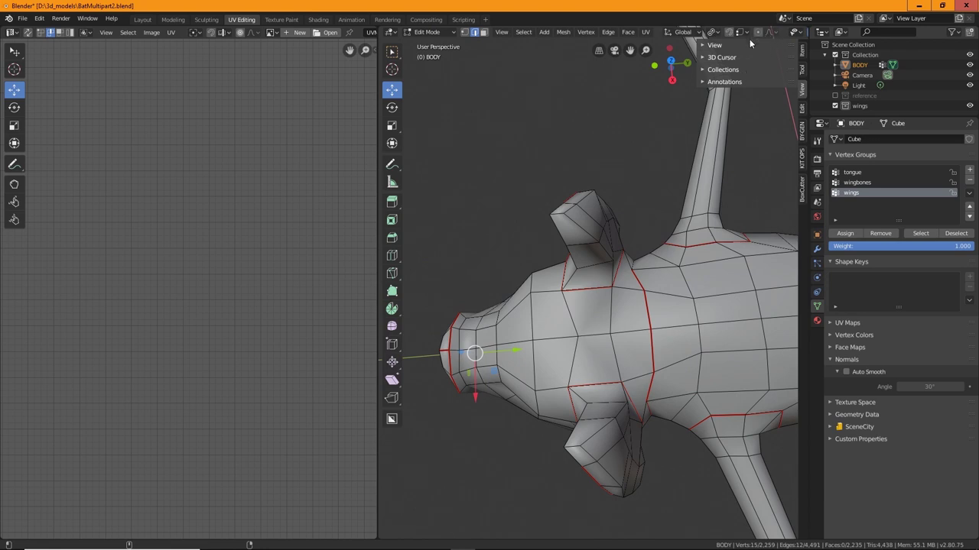
pyautogui.moveTo(375, 257); pyautogui.dragTo(190, 257)
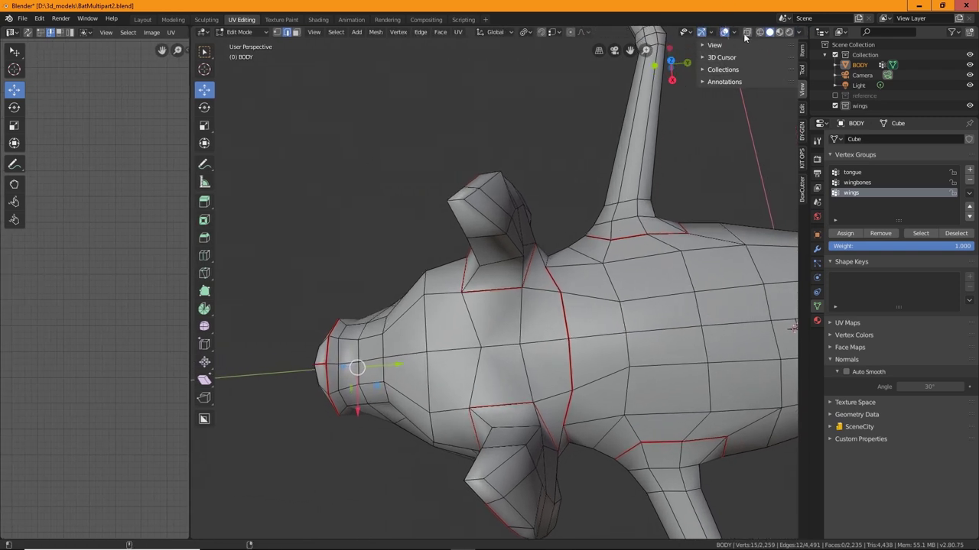
pyautogui.click(747, 32)
pyautogui.scroll(-3, 468, 239)
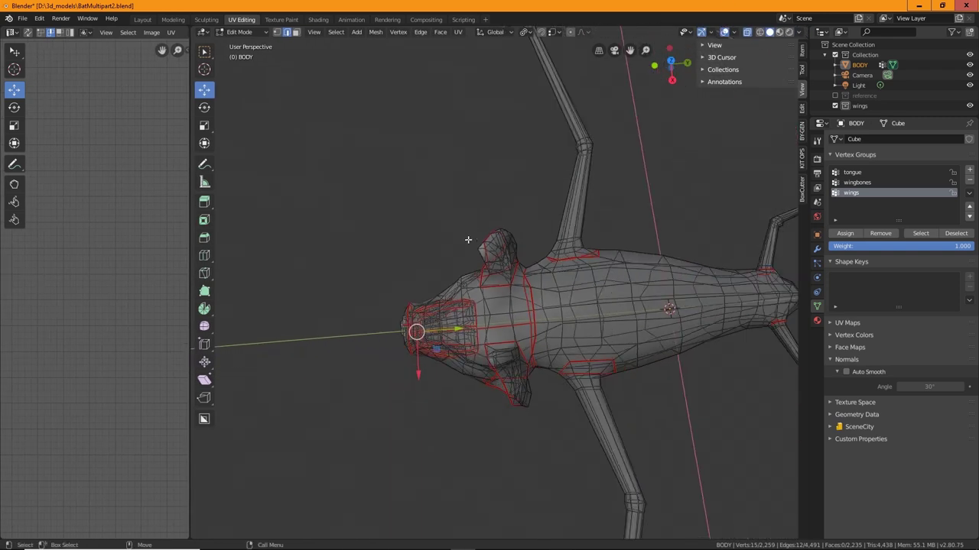
pyautogui.click(298, 32)
pyautogui.moveTo(318, 161); pyautogui.dragTo(518, 466)
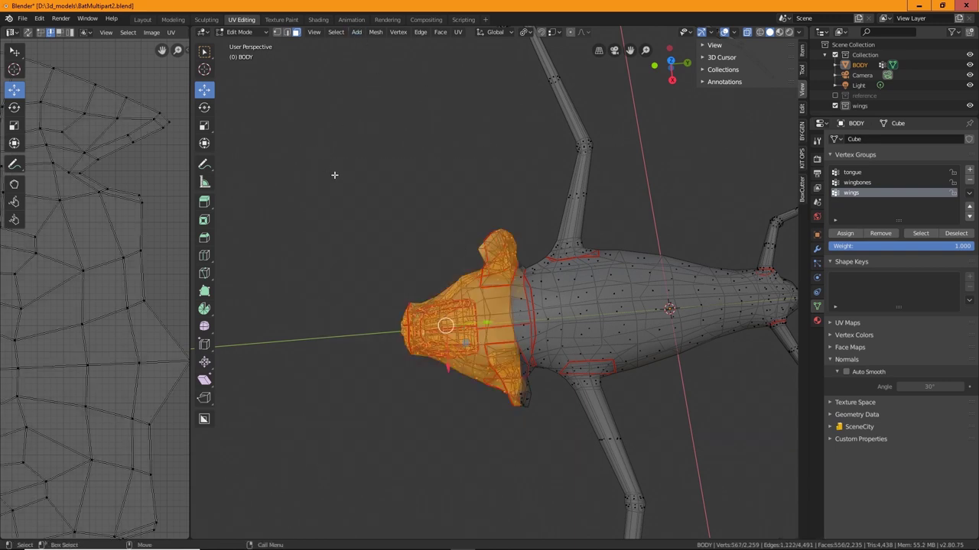
pyautogui.hotkey('ctrl', 'l')
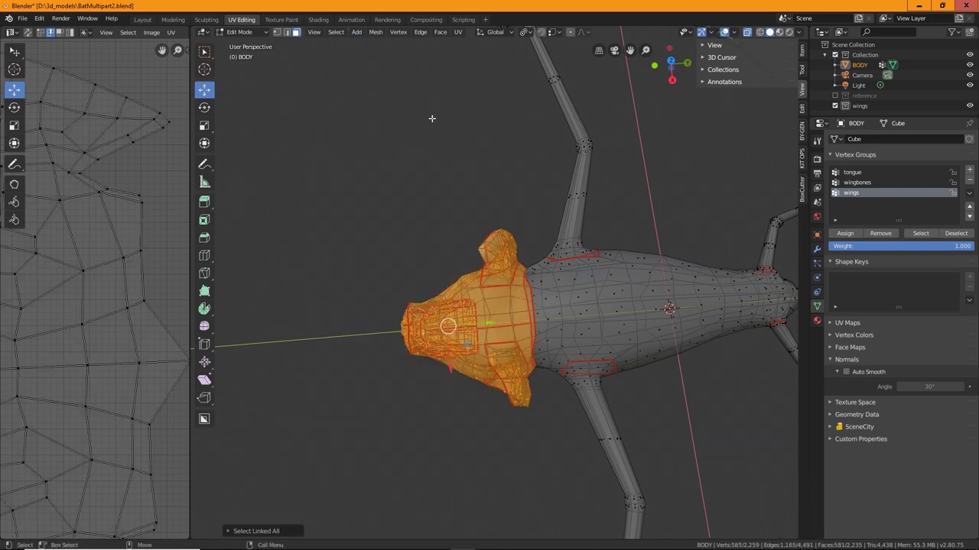
pyautogui.click(335, 32)
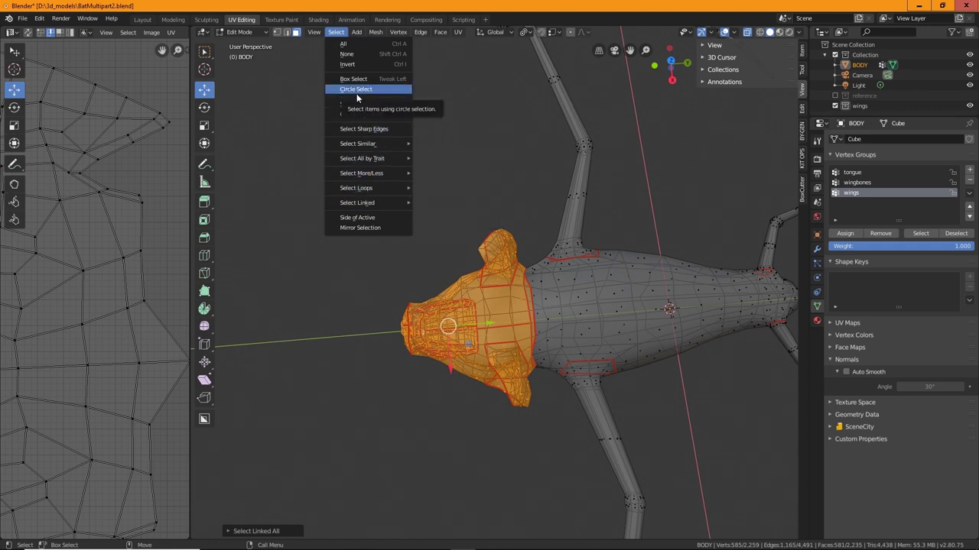
pyautogui.moveTo(371, 206)
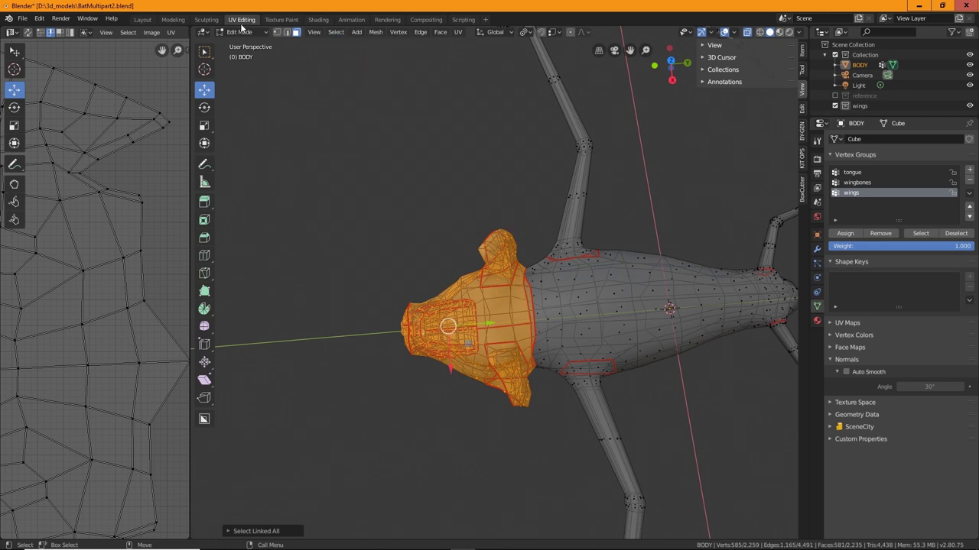
pyautogui.click(747, 32)
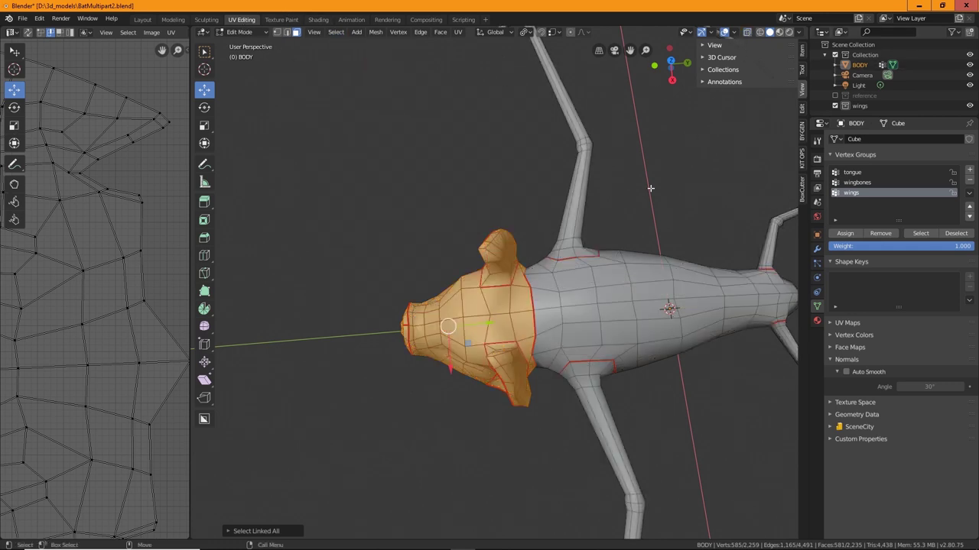
pyautogui.moveTo(463, 224); pyautogui.dragTo(474, 192, button='middle')
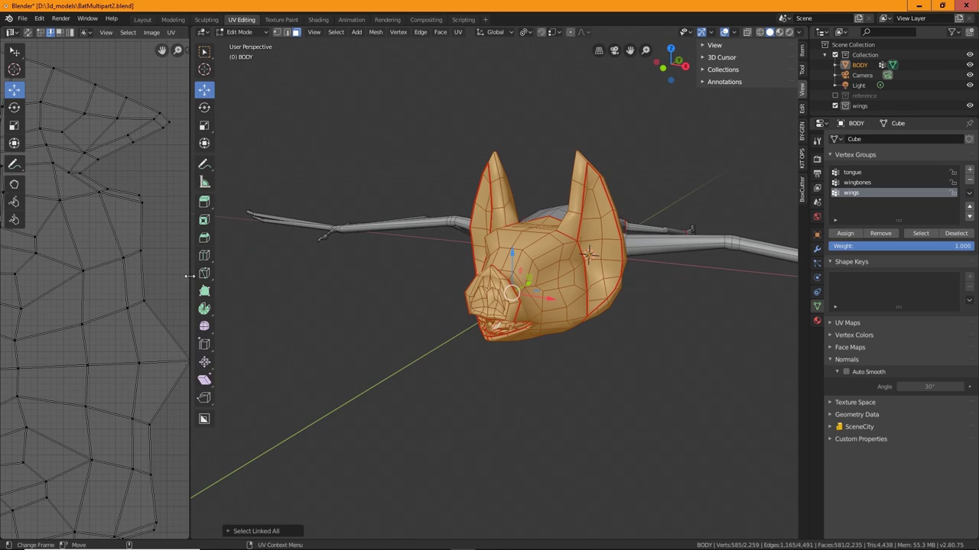
# Widen the UV editor and unwrap the selected head faces with the Conformal method.
pyautogui.moveTo(190, 275); pyautogui.dragTo(537, 283)
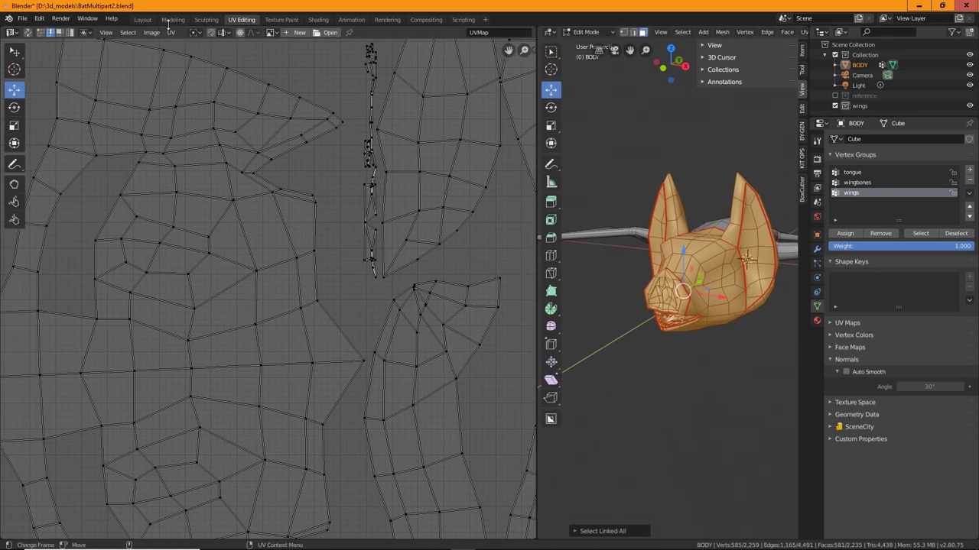
pyautogui.click(170, 32)
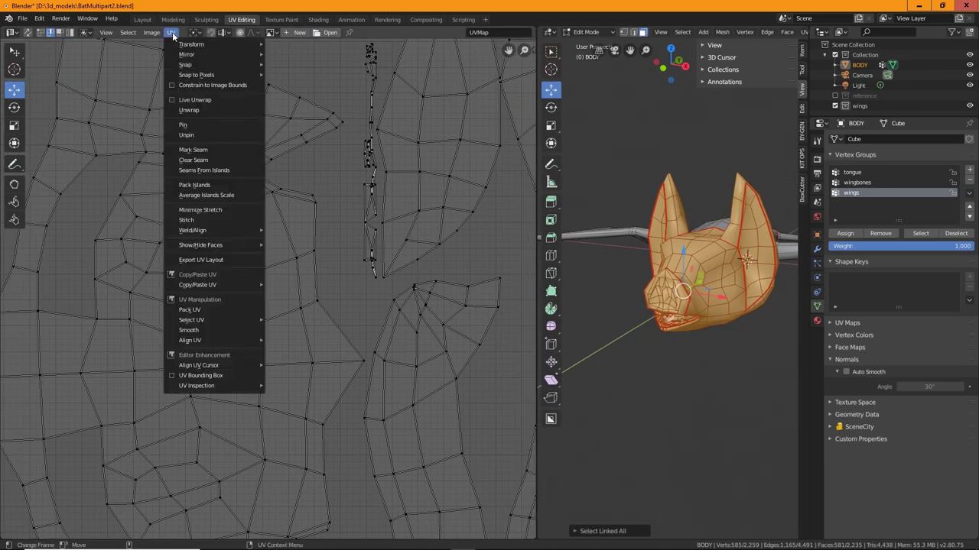
pyautogui.click(199, 111)
# Examine the head's new UV layout, including the small tooth islands and the mouth islands beneath the nose island.
pyautogui.scroll(-5, 305, 256)
pyautogui.scroll(8, 353, 311)
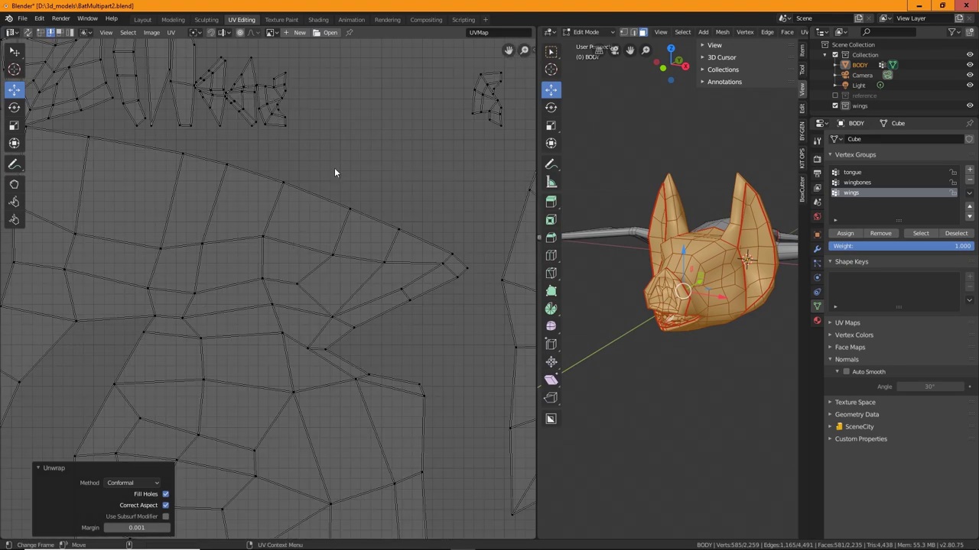
pyautogui.moveTo(334, 168); pyautogui.dragTo(233, 298, button='middle')
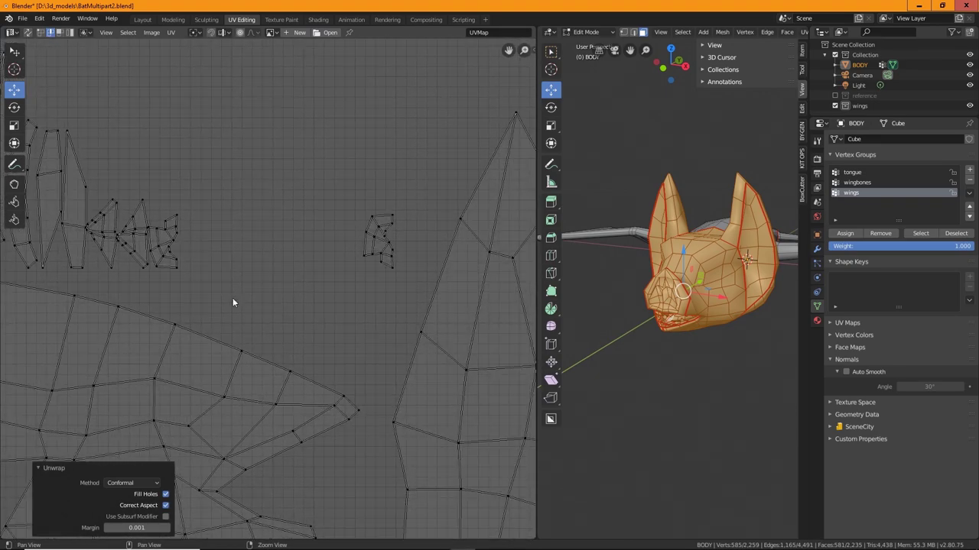
pyautogui.scroll(-5, 382, 305)
pyautogui.moveTo(452, 364); pyautogui.dragTo(348, 283, button='middle')
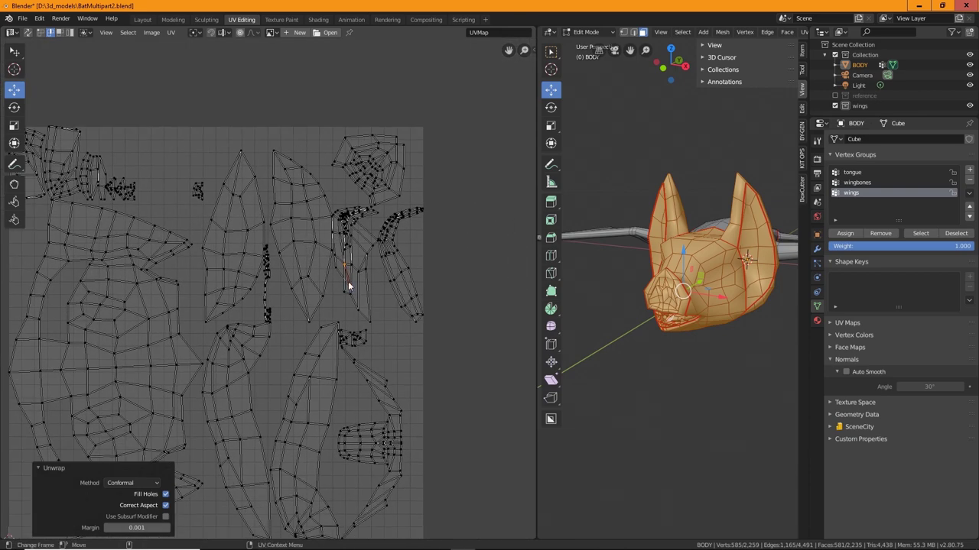
pyautogui.moveTo(379, 315); pyautogui.dragTo(447, 292, button='middle')
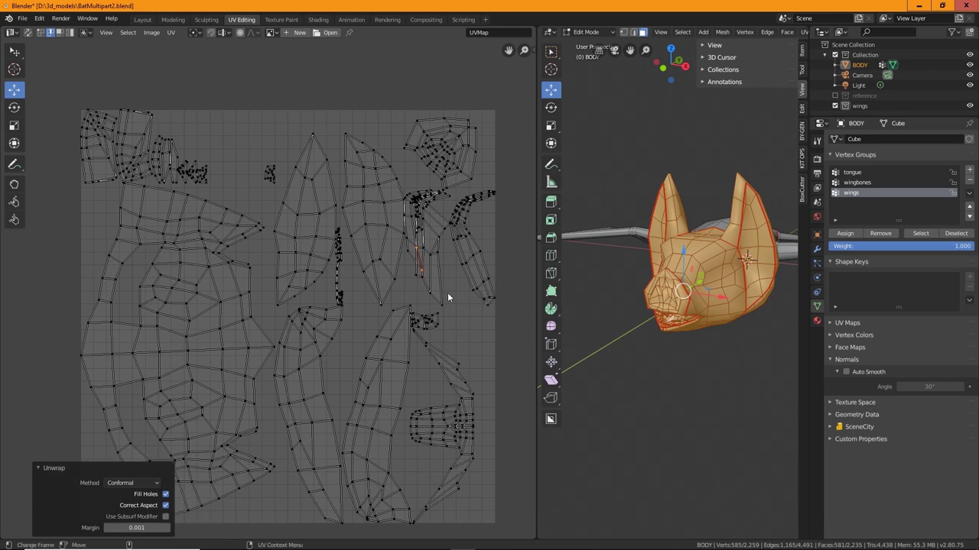
pyautogui.scroll(5, 422, 267)
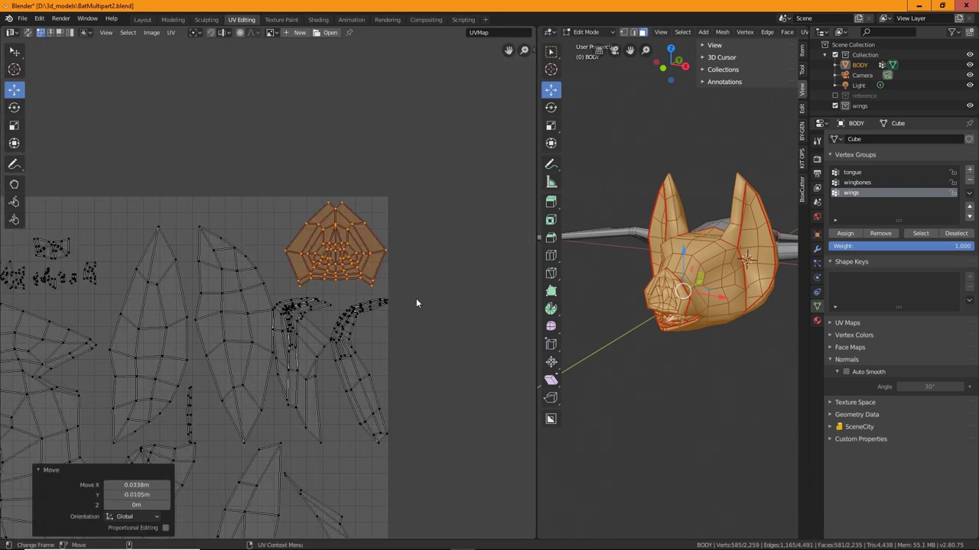
pyautogui.scroll(2, 416, 298)
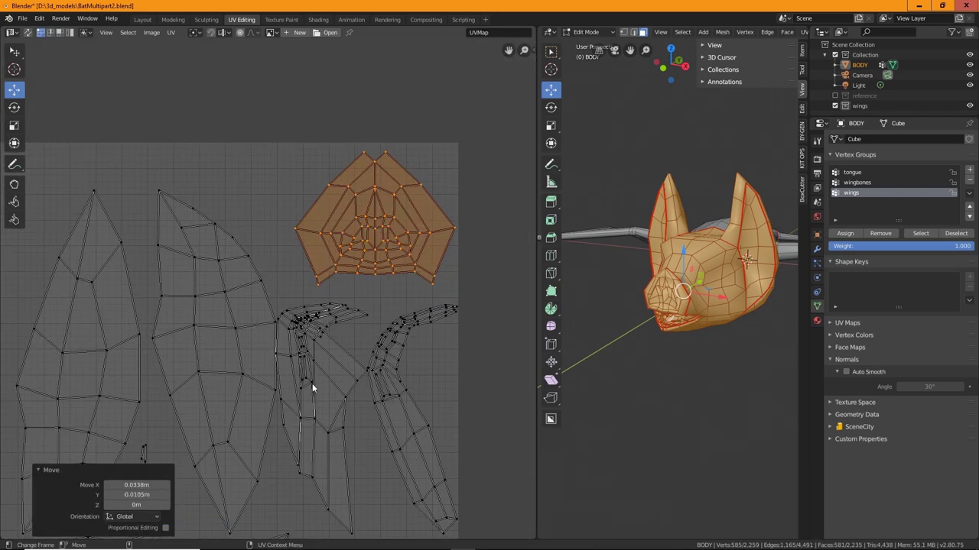
pyautogui.scroll(2, 314, 381)
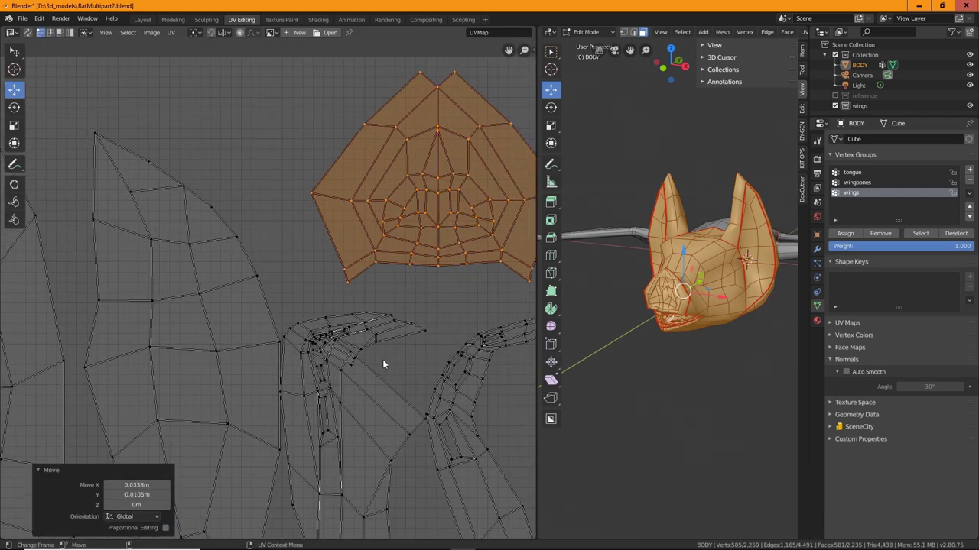
pyautogui.scroll(2, 359, 372)
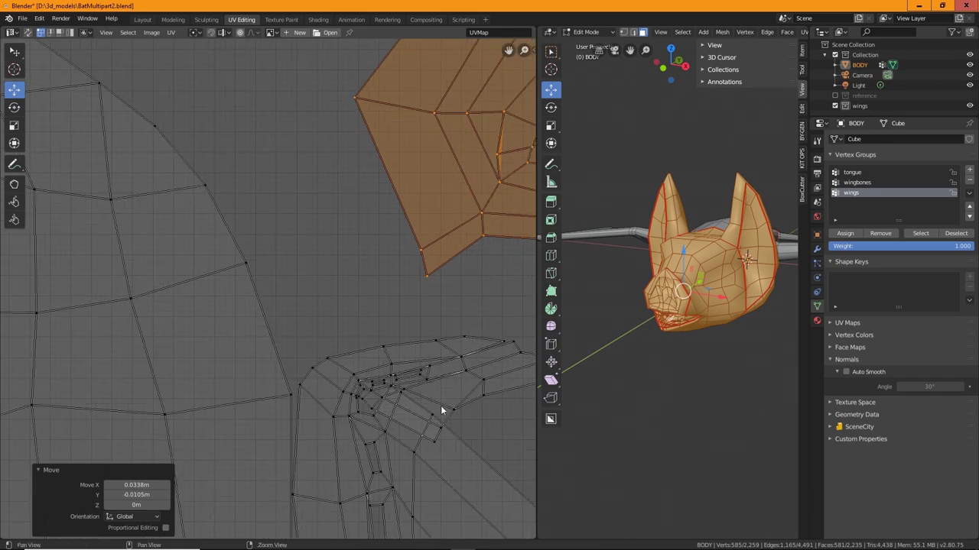
pyautogui.moveTo(439, 408); pyautogui.dragTo(369, 310, button='middle')
# Select the two curved mouth islands with their linked UVs and try to unwrap only them with the Conformal method.
pyautogui.click(361, 318)
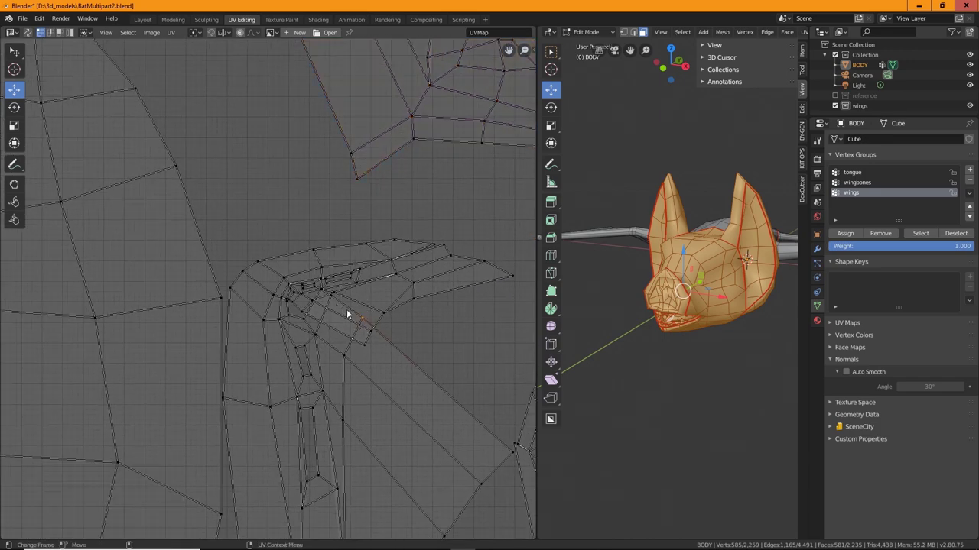
pyautogui.scroll(-3, 347, 308)
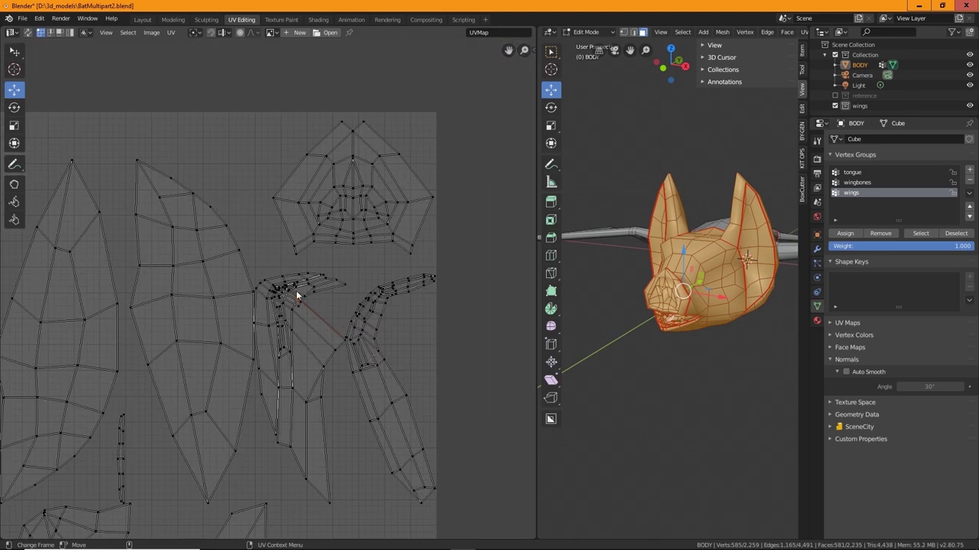
pyautogui.keyDown('shift'); pyautogui.click(365, 322); pyautogui.keyUp('shift')
pyautogui.scroll(-2, 401, 376)
pyautogui.moveTo(367, 382); pyautogui.dragTo(420, 302, button='middle')
pyautogui.hotkey('ctrl', 'l')
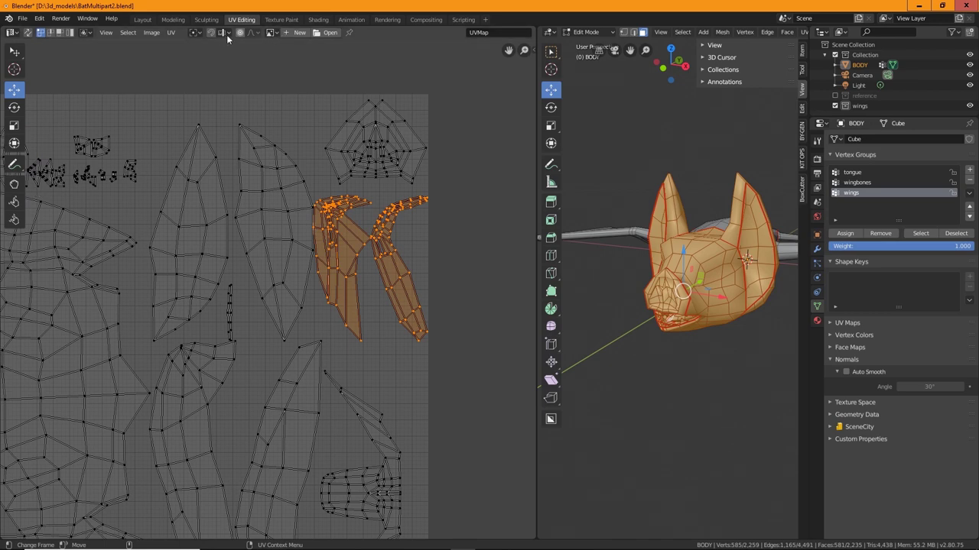
pyautogui.click(171, 32)
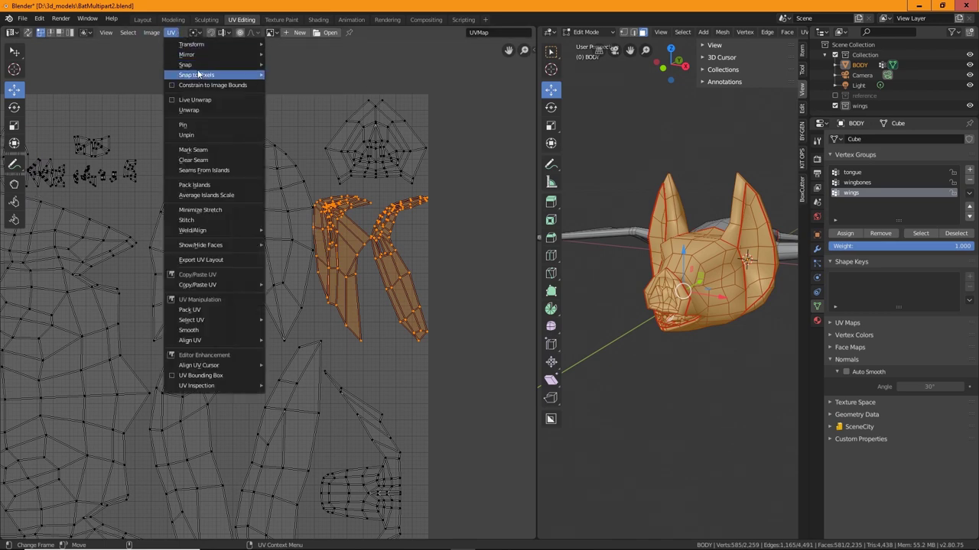
pyautogui.click(208, 110)
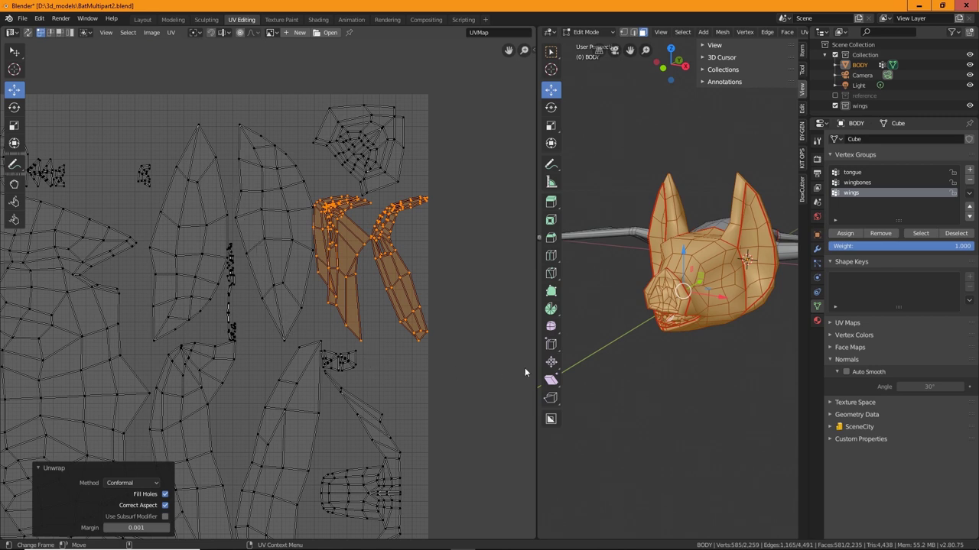
pyautogui.hotkey('ctrl', 'z')
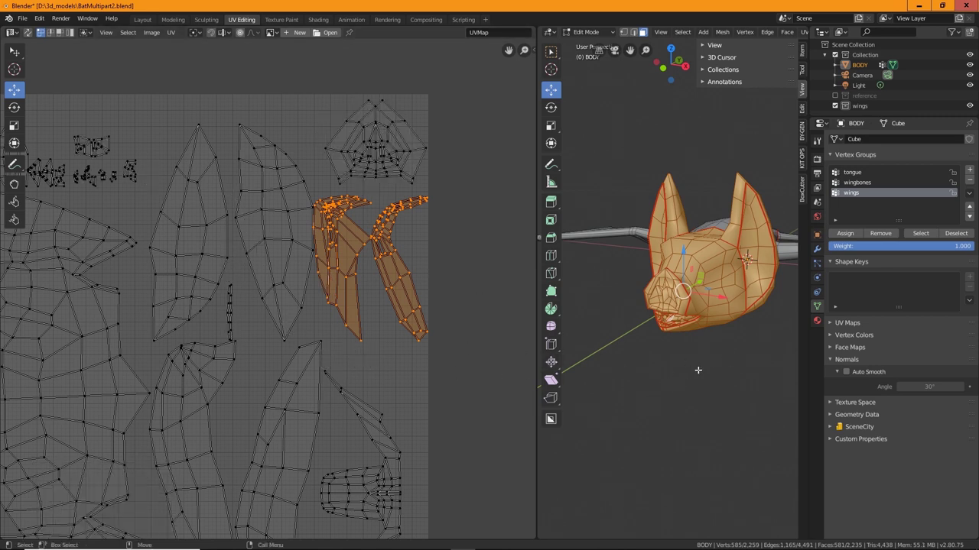
# Clear the selection and select two faces inside the lower jaw, extending to every linked face of that mouth island.
pyautogui.hotkey('alt', 'a')
pyautogui.moveTo(696, 367)
pyautogui.mouseDown(button='middle')
pyautogui.moveTo(678, 359)
pyautogui.moveTo(686, 356)
pyautogui.mouseUp(button='middle')
pyautogui.scroll(5, 686, 357)
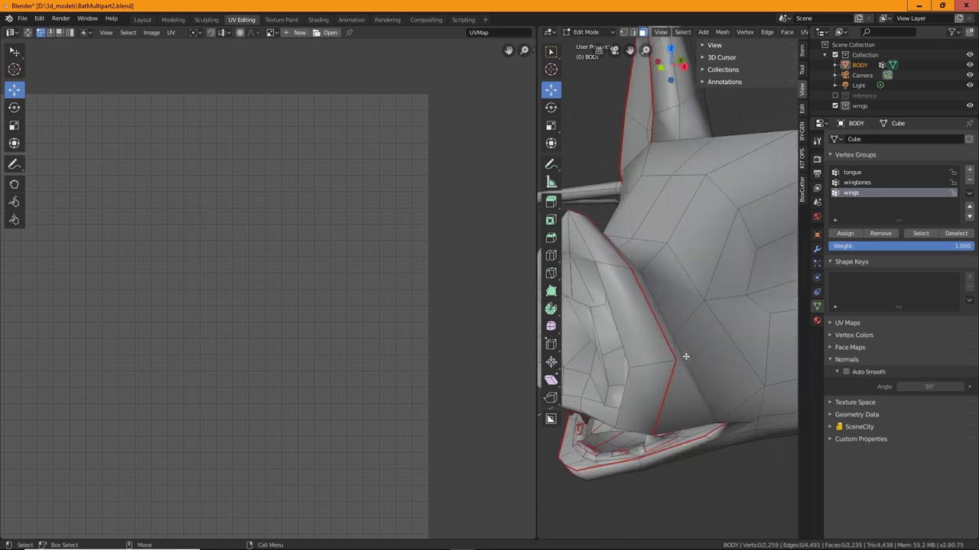
pyautogui.click(627, 439)
pyautogui.keyDown('shift'); pyautogui.click(600, 439); pyautogui.keyUp('shift')
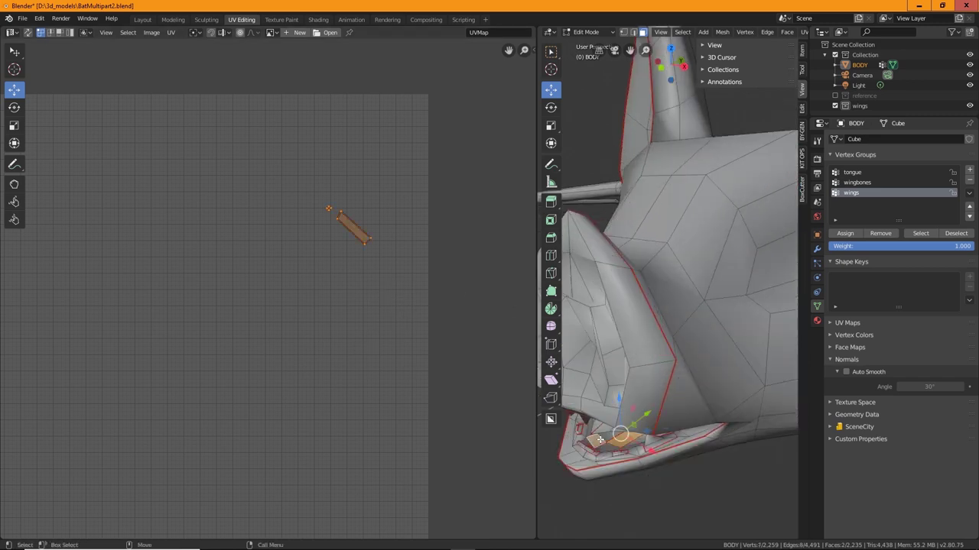
pyautogui.hotkey('ctrl', 'l')
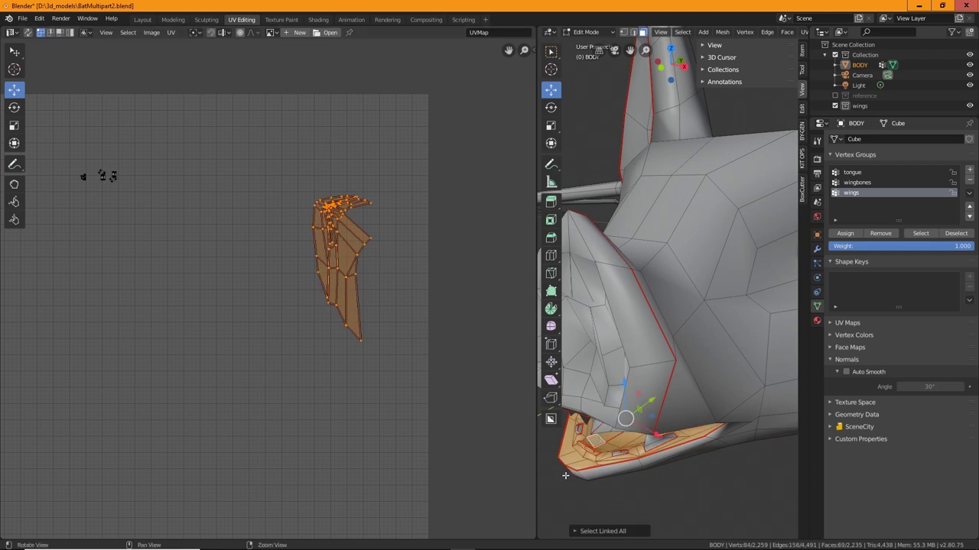
pyautogui.moveTo(589, 528); pyautogui.dragTo(681, 415, button='middle')
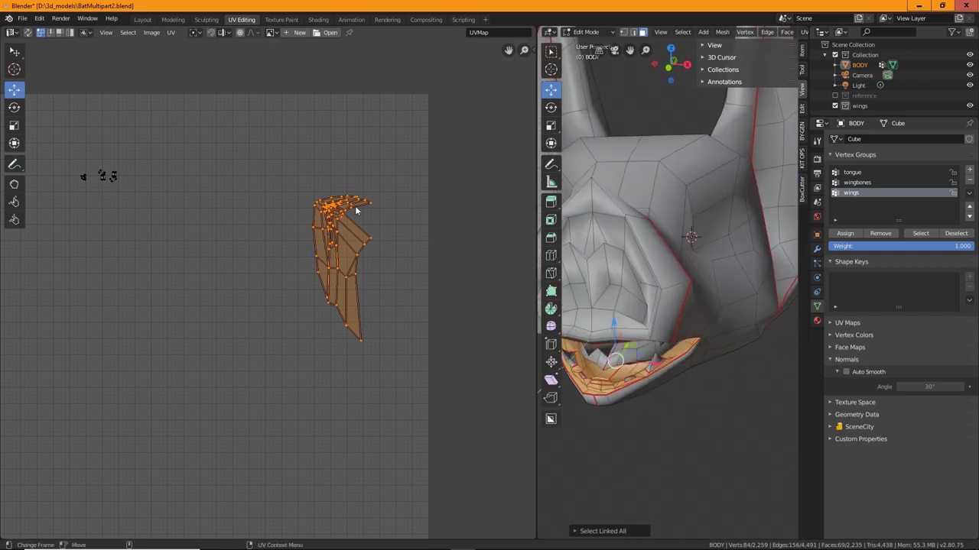
# Widen the 3D viewport and show the selected lower mouth faces in Top view with X-ray enabled.
pyautogui.moveTo(656, 447); pyautogui.dragTo(640, 497, button='middle')
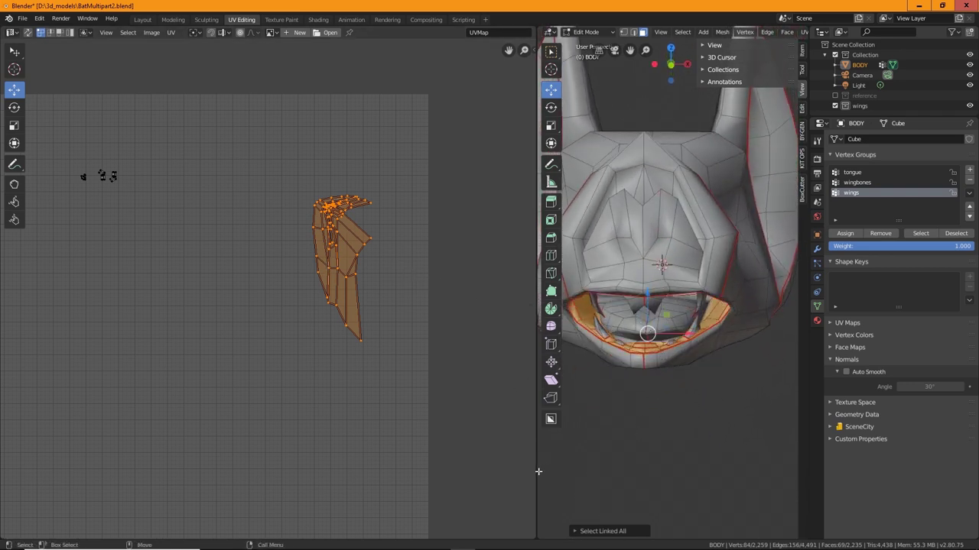
pyautogui.moveTo(536, 473); pyautogui.dragTo(312, 458)
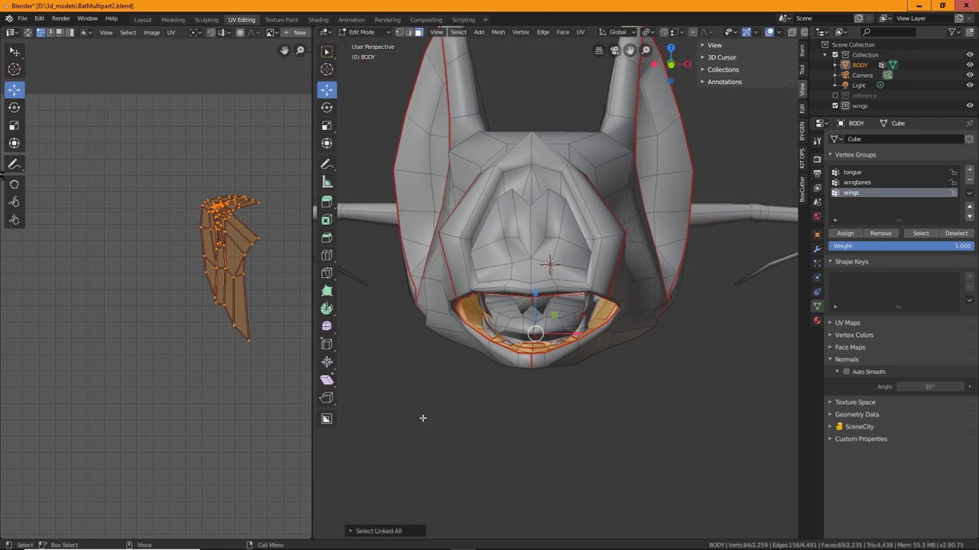
pyautogui.click(436, 32)
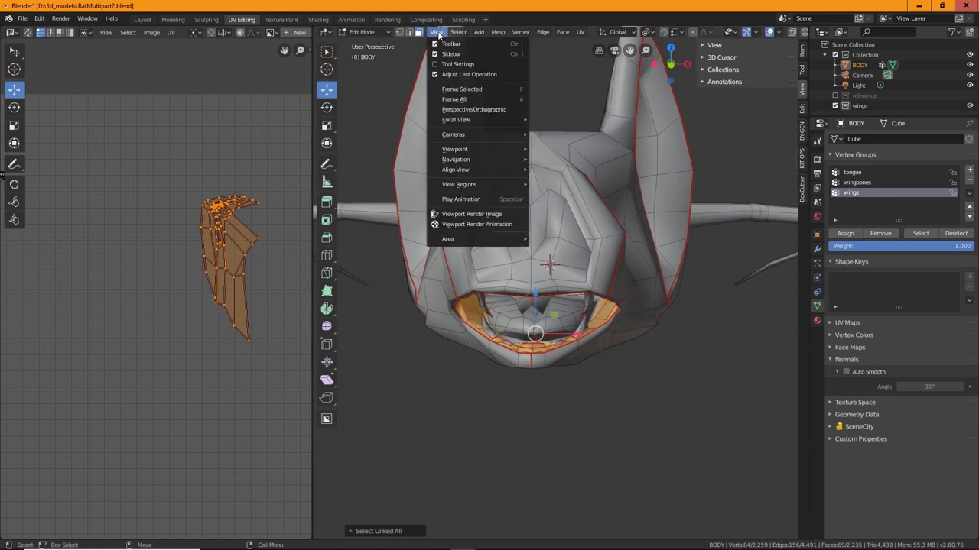
pyautogui.moveTo(456, 186)
pyautogui.moveTo(464, 153)
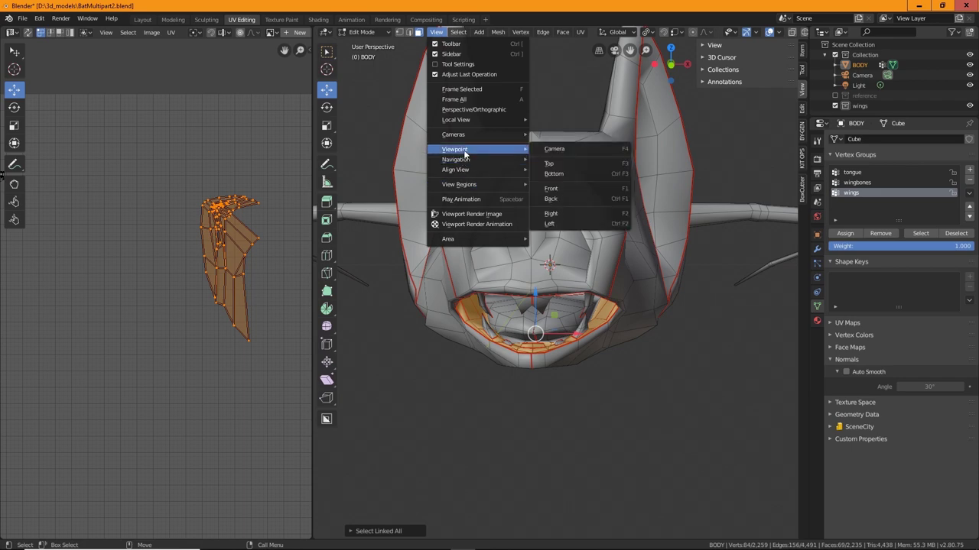
pyautogui.click(566, 163)
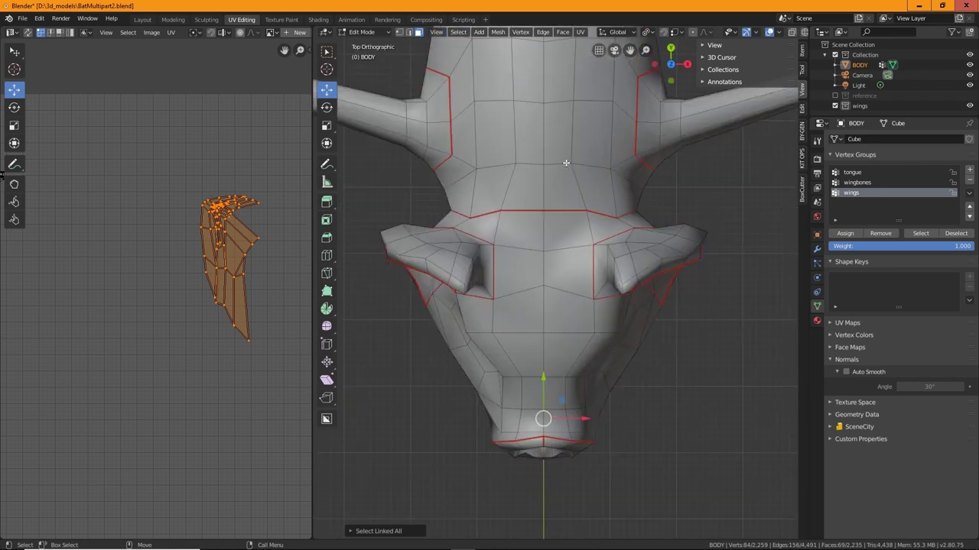
pyautogui.click(791, 33)
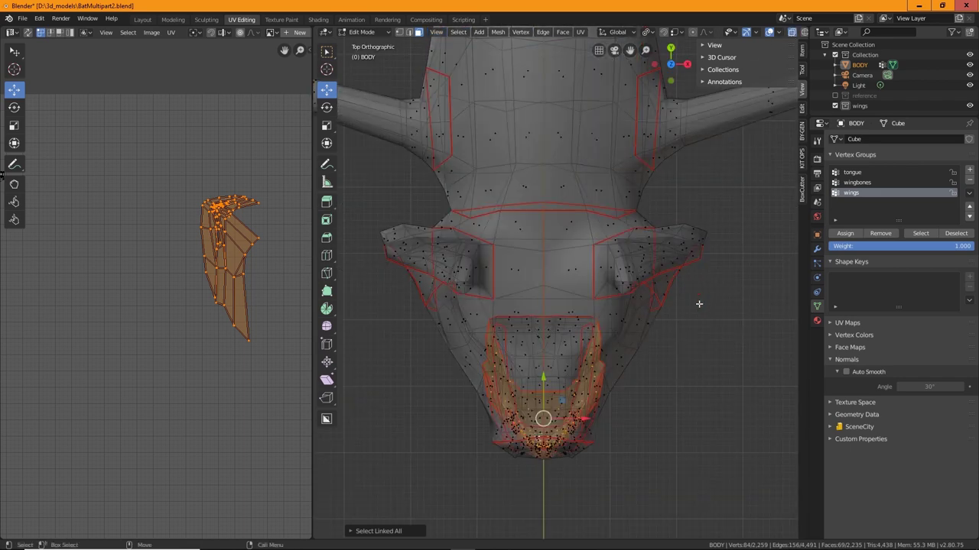
pyautogui.scroll(3, 687, 404)
pyautogui.keyDown('shift'); pyautogui.moveTo(685, 415); pyautogui.dragTo(690, 247, button='middle'); pyautogui.keyUp('shift')
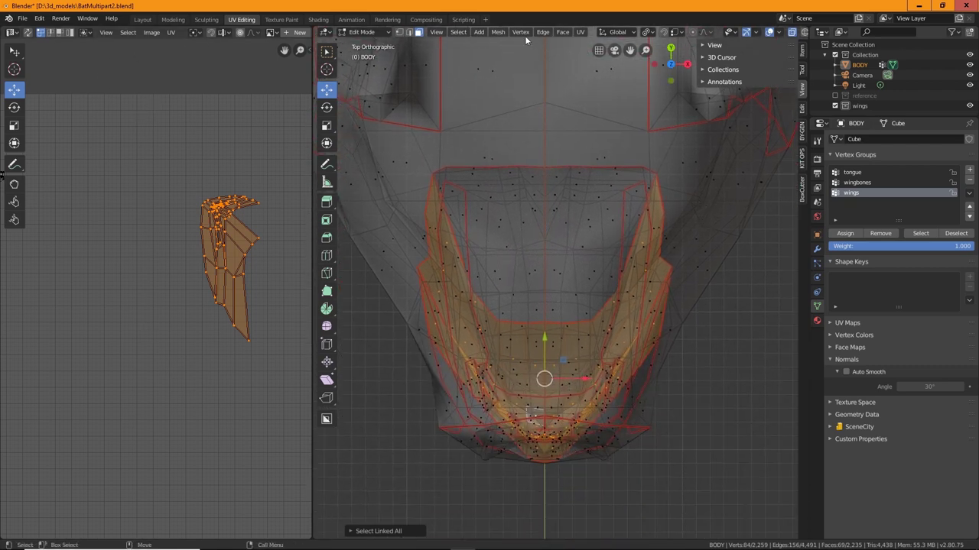
# Try to unwrap the selected lower mouth faces once more.
pyautogui.click(581, 32)
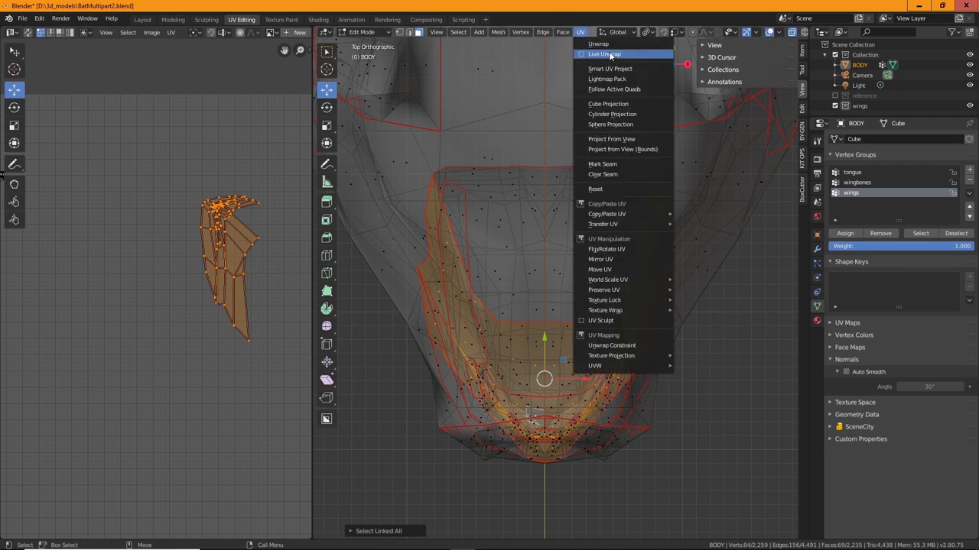
pyautogui.click(602, 43)
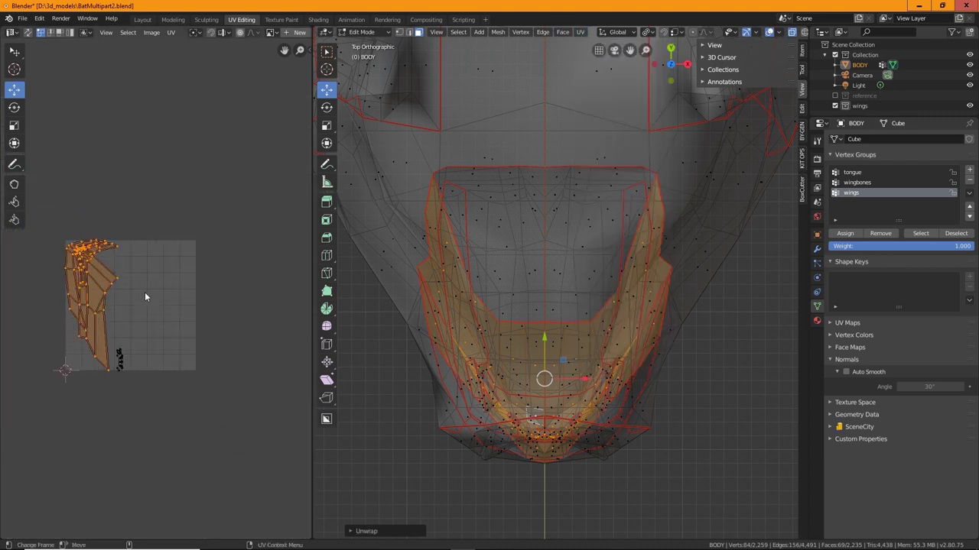
pyautogui.scroll(4, 146, 297)
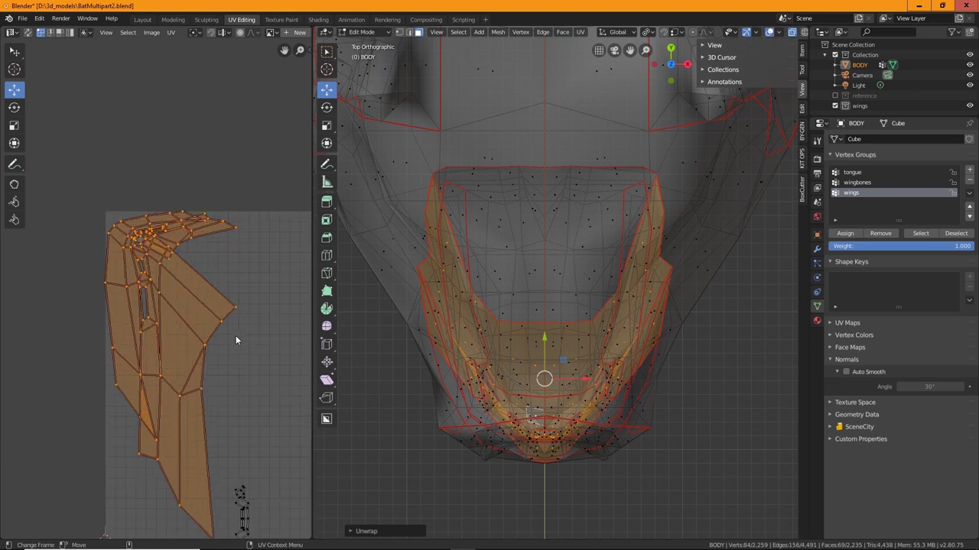
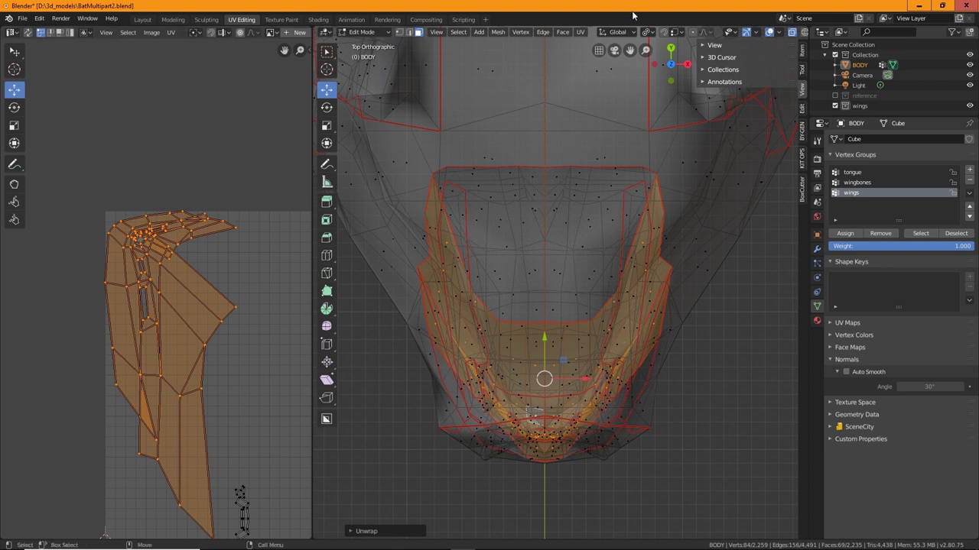
# Project the selected lower mouth faces' UVs from the top view and examine the overlaps around the tooth gaps.
pyautogui.click(581, 32)
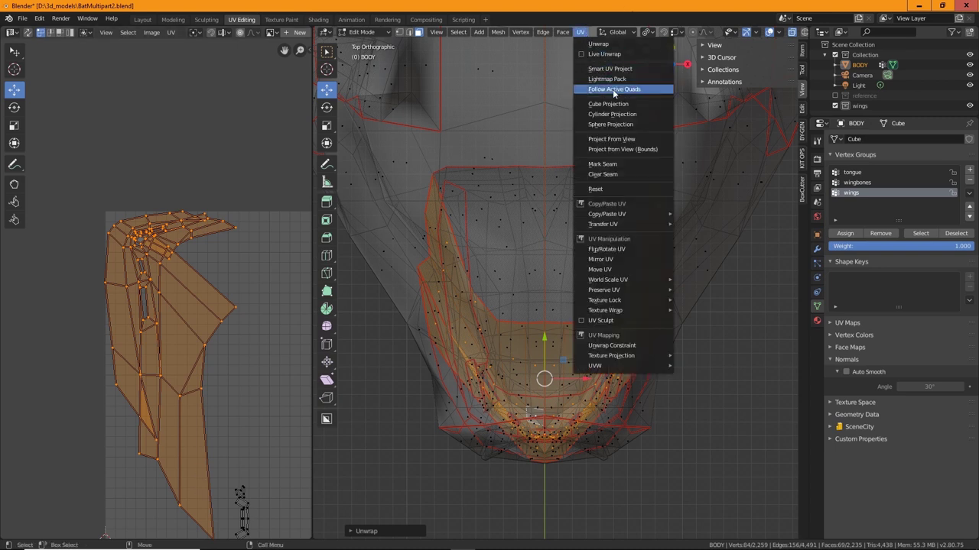
pyautogui.click(604, 141)
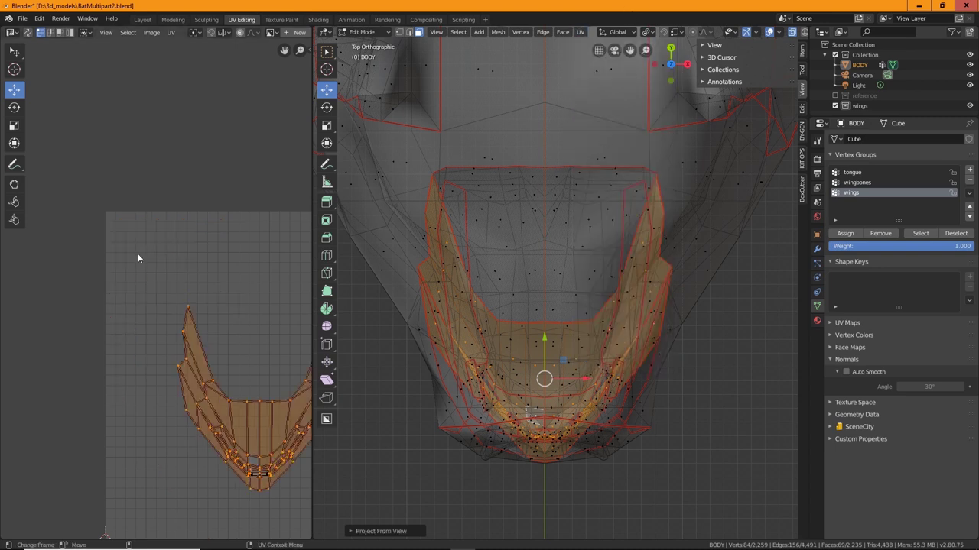
pyautogui.scroll(-3, 137, 253)
pyautogui.scroll(5, 187, 259)
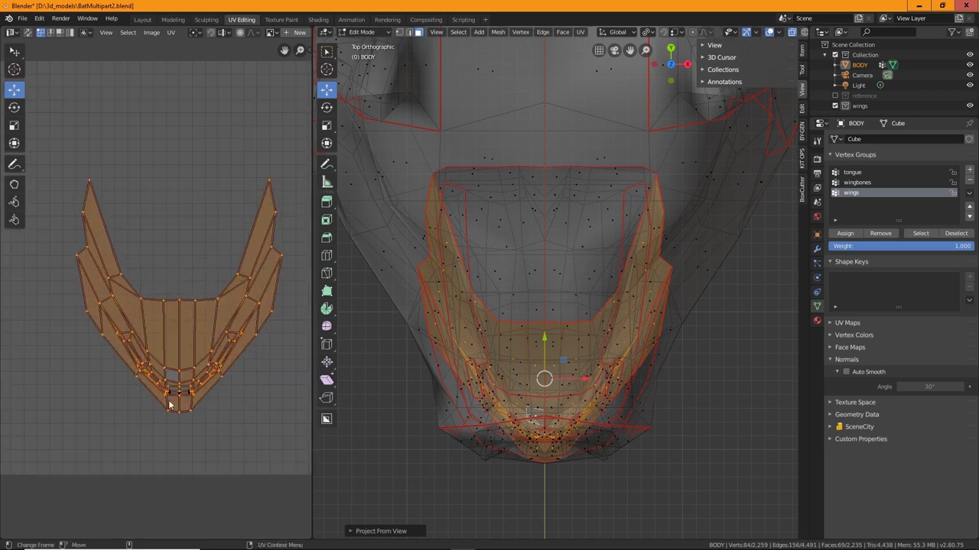
pyautogui.scroll(4, 209, 382)
pyautogui.moveTo(245, 403); pyautogui.dragTo(199, 263, button='middle')
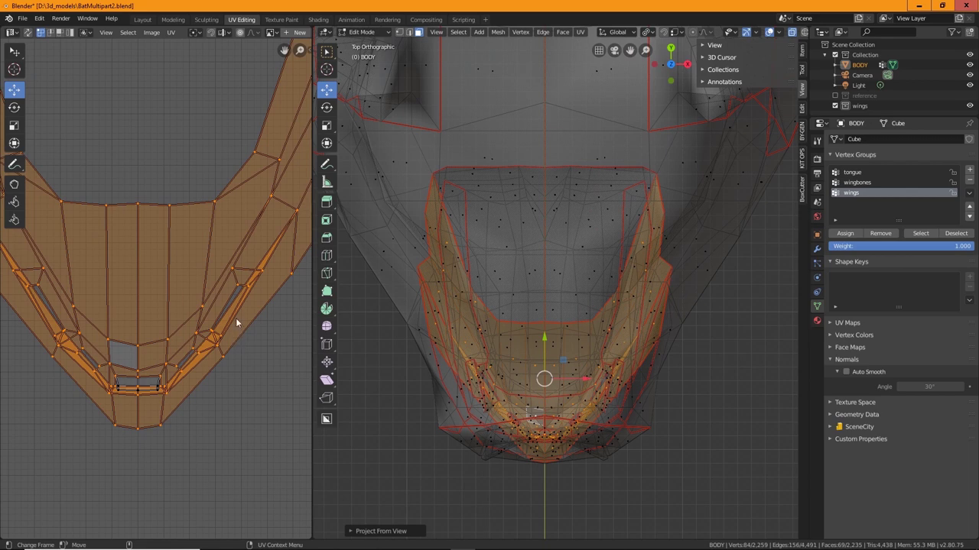
pyautogui.scroll(3, 231, 343)
pyautogui.moveTo(230, 343); pyautogui.dragTo(217, 283, button='middle')
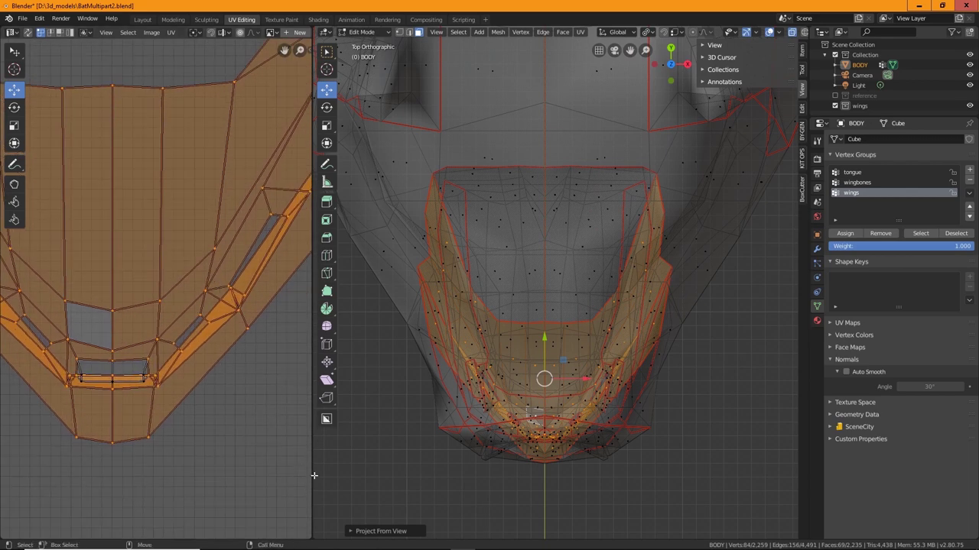
# Widen the UV editor and spread the overlapping UVs outward on one side of the jaw and at its front tip.
pyautogui.moveTo(344, 474); pyautogui.dragTo(498, 494)
pyautogui.hotkey('ctrl', 'z')
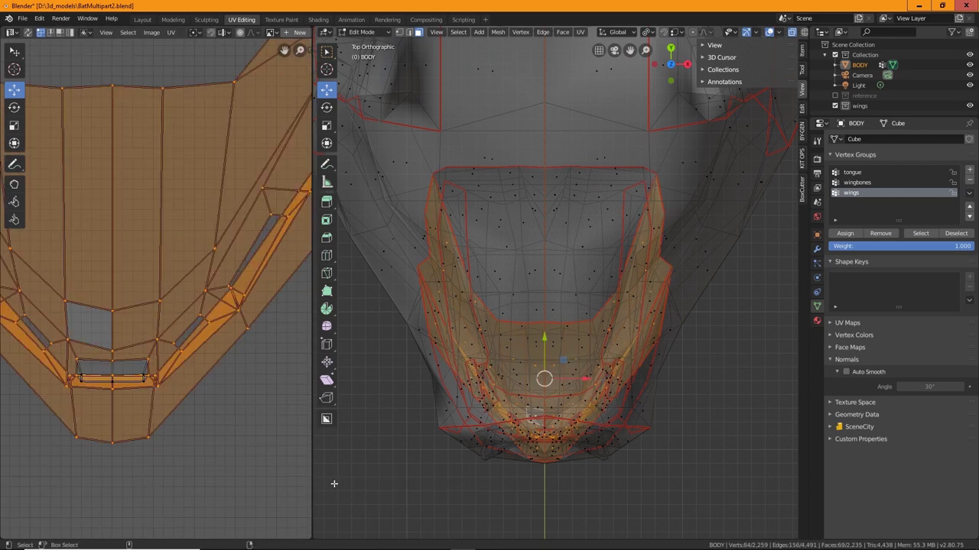
pyautogui.moveTo(312, 478); pyautogui.dragTo(734, 482)
pyautogui.click(480, 364)
pyautogui.keyDown('shift'); pyautogui.click(497, 401); pyautogui.keyUp('shift')
pyautogui.press('g')
pyautogui.click(521, 439)
pyautogui.click(406, 455)
pyautogui.keyDown('shift'); pyautogui.click(336, 488); pyautogui.keyUp('shift')
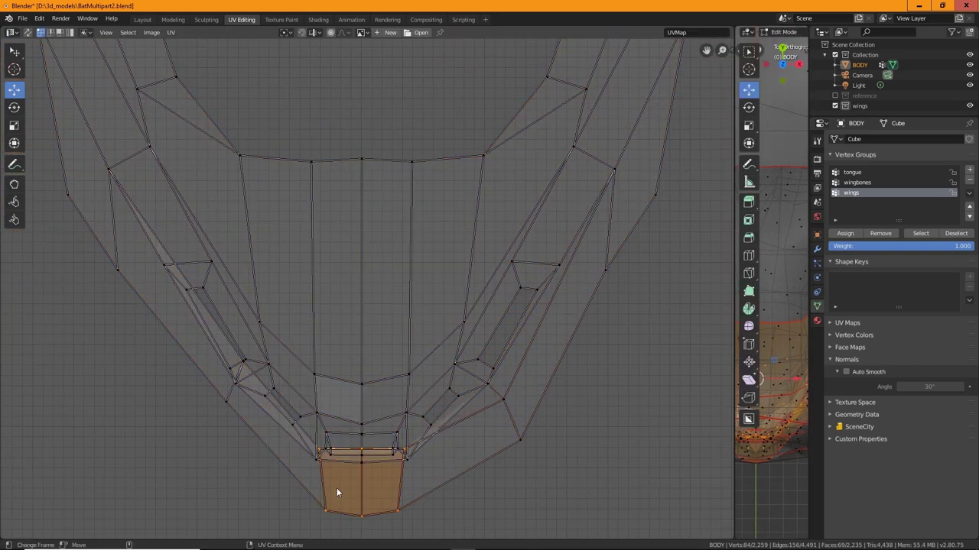
pyautogui.moveTo(336, 488); pyautogui.dragTo(423, 361, button='middle')
pyautogui.press('g')
pyautogui.click(423, 389)
# Spread the matching UVs outward on the jaw's opposite side and nudge the inner edge of its front tooth gap.
pyautogui.click(330, 235)
pyautogui.keyDown('shift'); pyautogui.click(314, 275); pyautogui.keyUp('shift')
pyautogui.press('g')
pyautogui.click(291, 314)
pyautogui.keyDown('shift'); pyautogui.click(329, 374); pyautogui.keyUp('shift')
pyautogui.moveTo(330, 374); pyautogui.dragTo(340, 374)
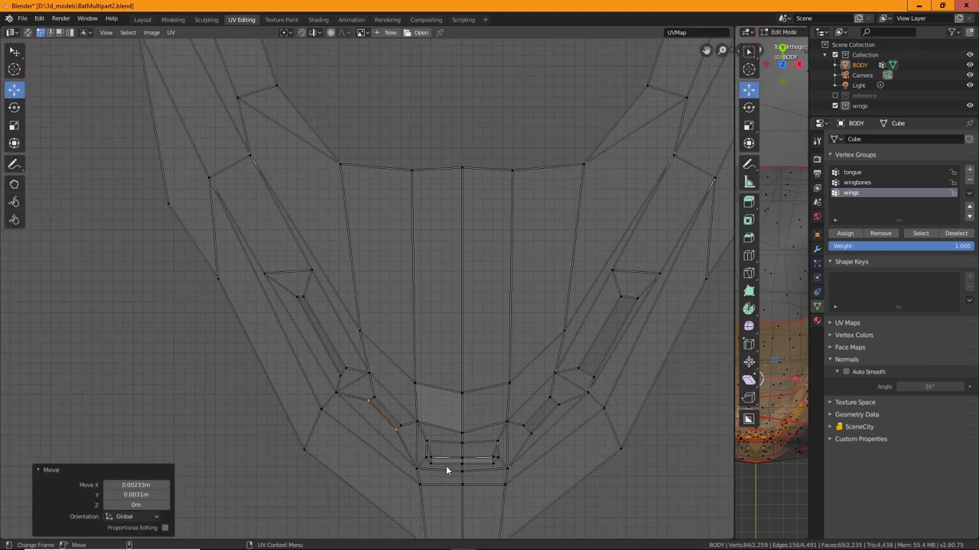
# Move the UV vertices along the centre line of the jaw's front tooth gap to separate the overlapping faces.
pyautogui.keyDown('shift'); pyautogui.click(493, 462); pyautogui.keyUp('shift')
pyautogui.moveTo(493, 463); pyautogui.dragTo(465, 451)
pyautogui.scroll(5, 459, 463)
pyautogui.click(474, 431)
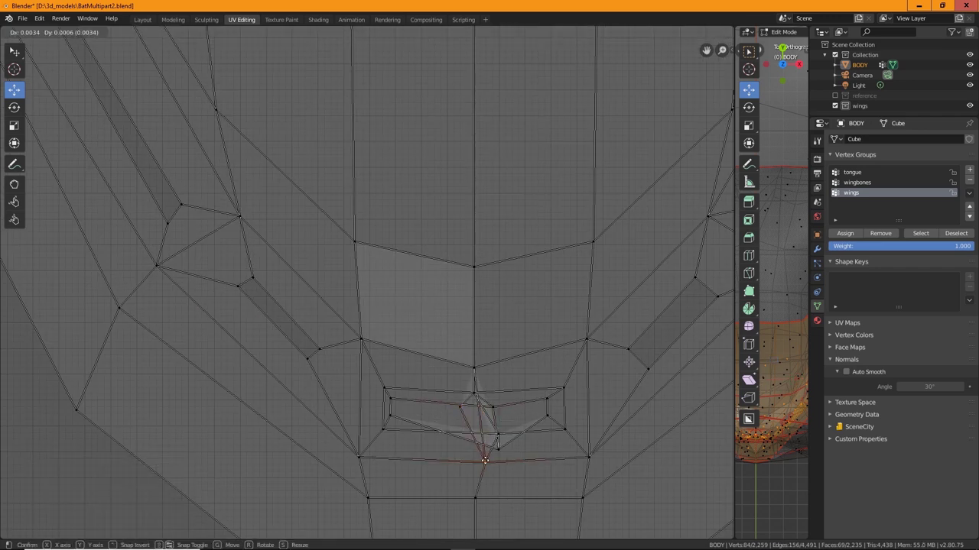
pyautogui.moveTo(474, 367); pyautogui.dragTo(471, 357)
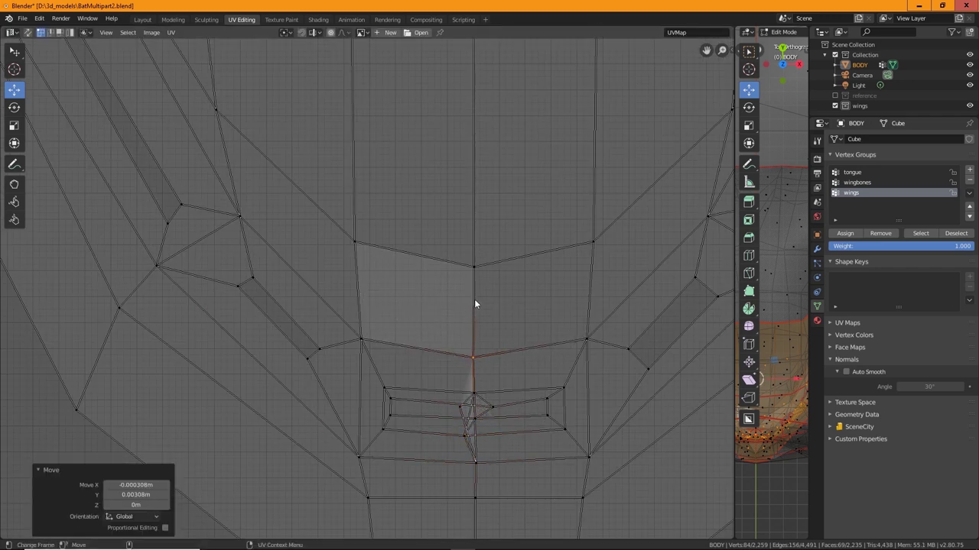
# Enlarge the 3D viewport around the selected lower jaw and set the view's clip start to 0.001 m.
pyautogui.scroll(-3, 474, 304)
pyautogui.click(361, 266)
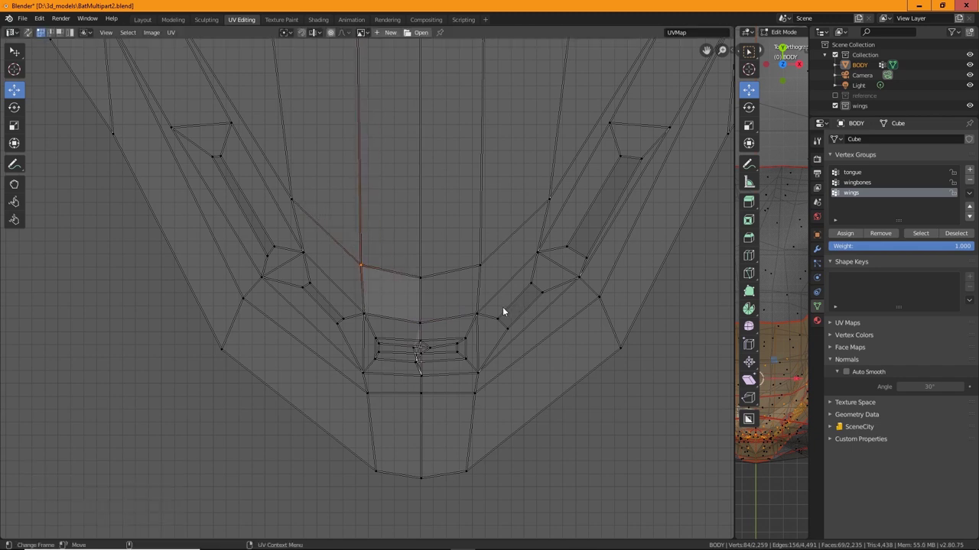
pyautogui.moveTo(503, 307); pyautogui.dragTo(423, 303, button='middle')
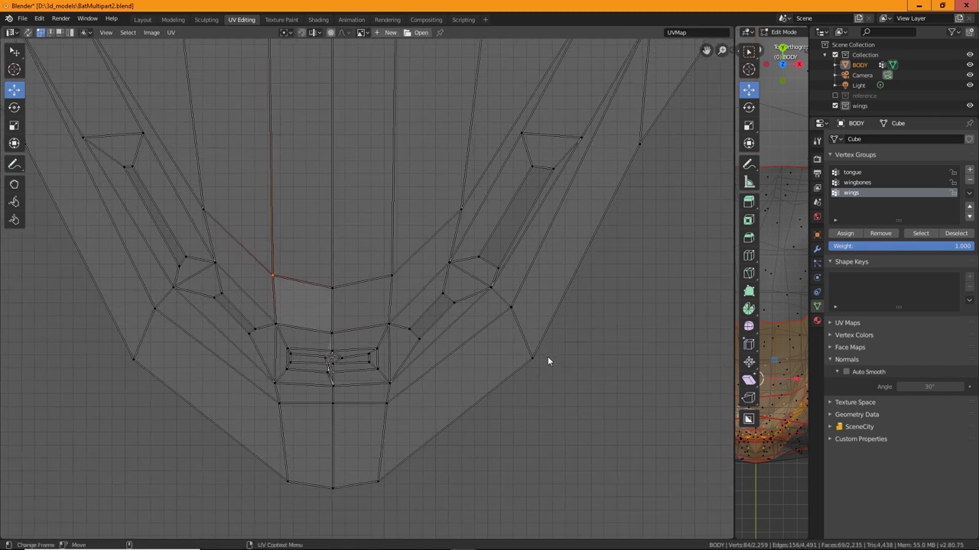
pyautogui.moveTo(769, 428); pyautogui.dragTo(746, 481, button='middle')
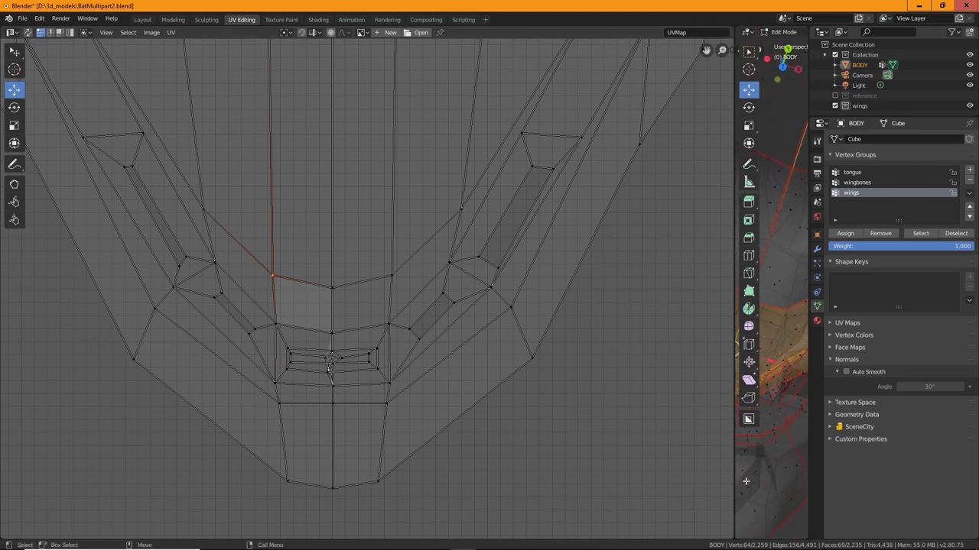
pyautogui.moveTo(734, 484); pyautogui.dragTo(345, 429)
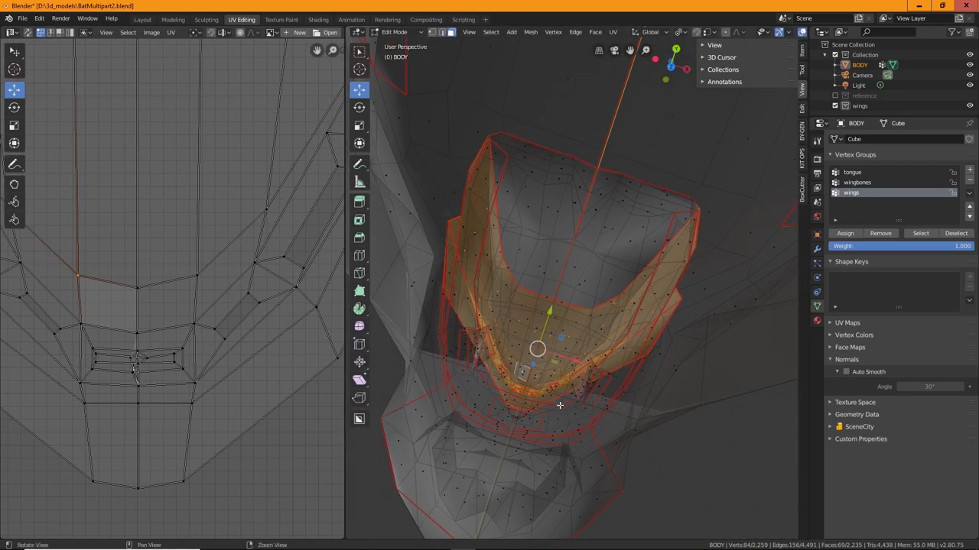
pyautogui.moveTo(558, 406); pyautogui.dragTo(635, 302, button='middle')
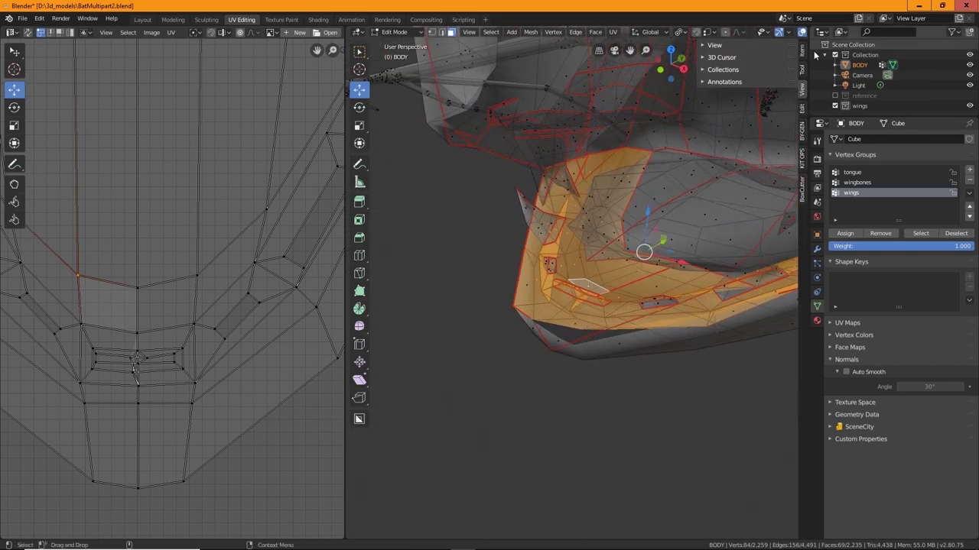
pyautogui.click(705, 46)
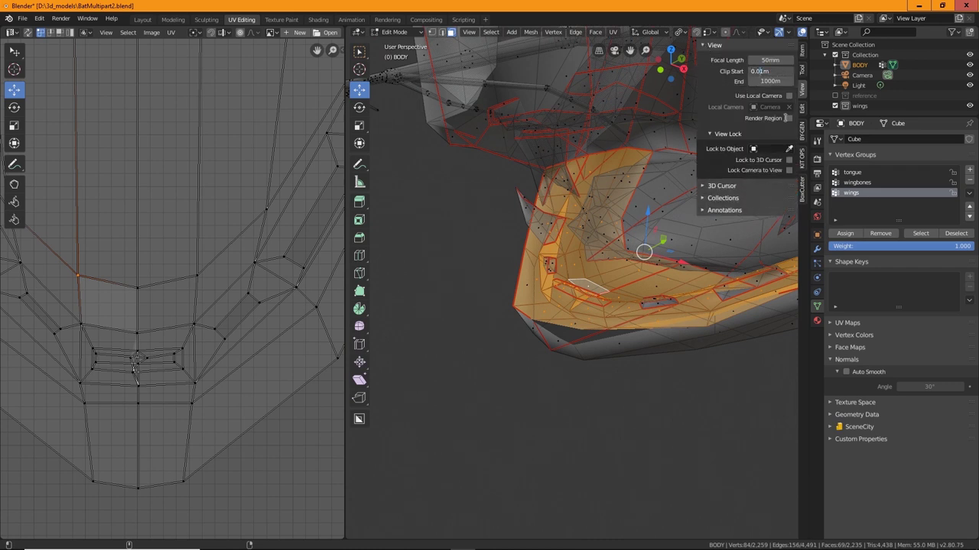
pyautogui.press('Return')
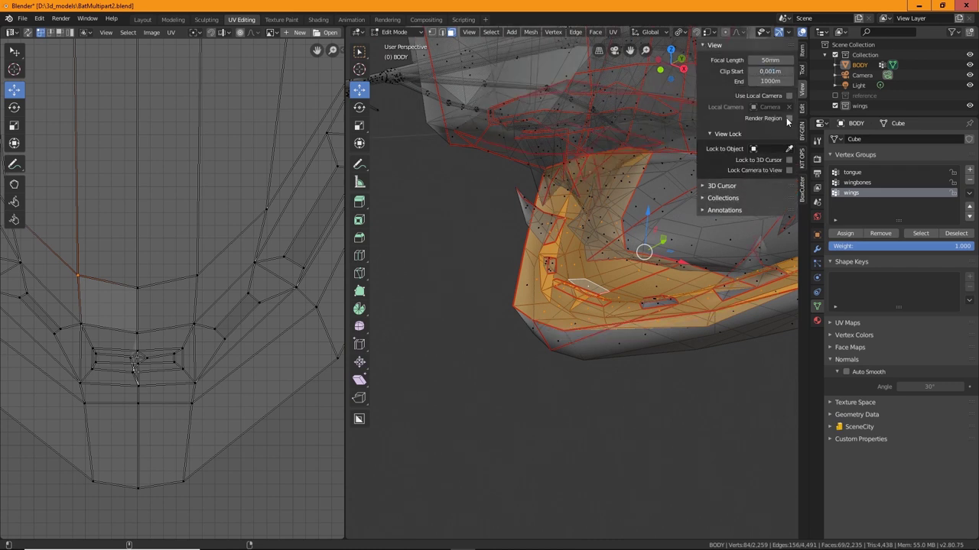
# Select the two adjoining stray faces inside the lower jaw behind the front teeth and delete them.
pyautogui.moveTo(658, 410); pyautogui.dragTo(552, 358, button='middle')
pyautogui.moveTo(604, 415); pyautogui.dragTo(600, 297, button='middle')
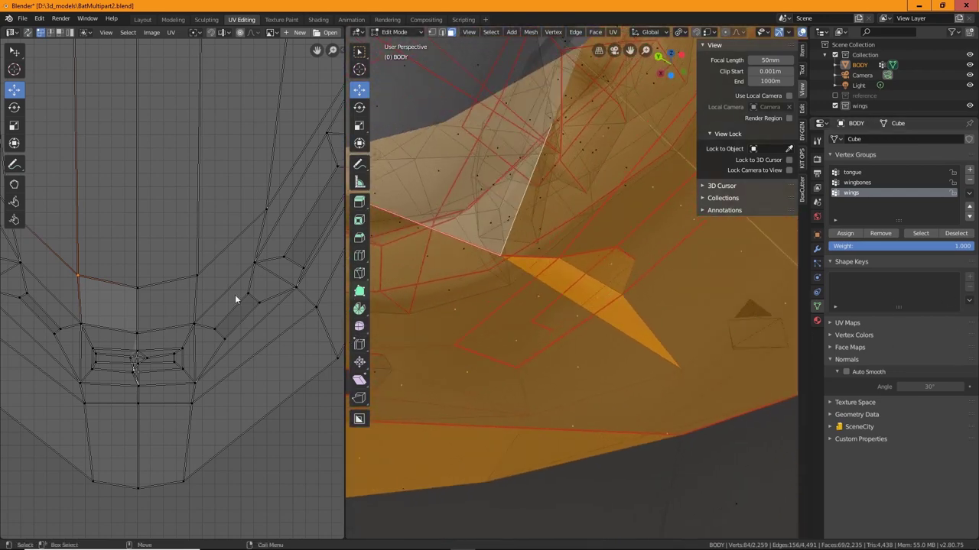
pyautogui.click(597, 295)
pyautogui.keyDown('shift'); pyautogui.click(612, 266); pyautogui.keyUp('shift')
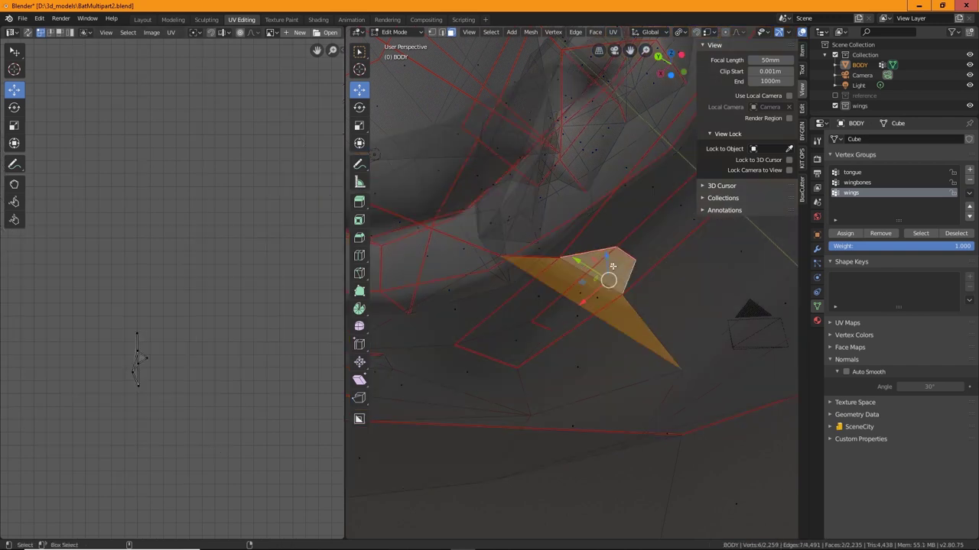
pyautogui.rightClick(613, 265)
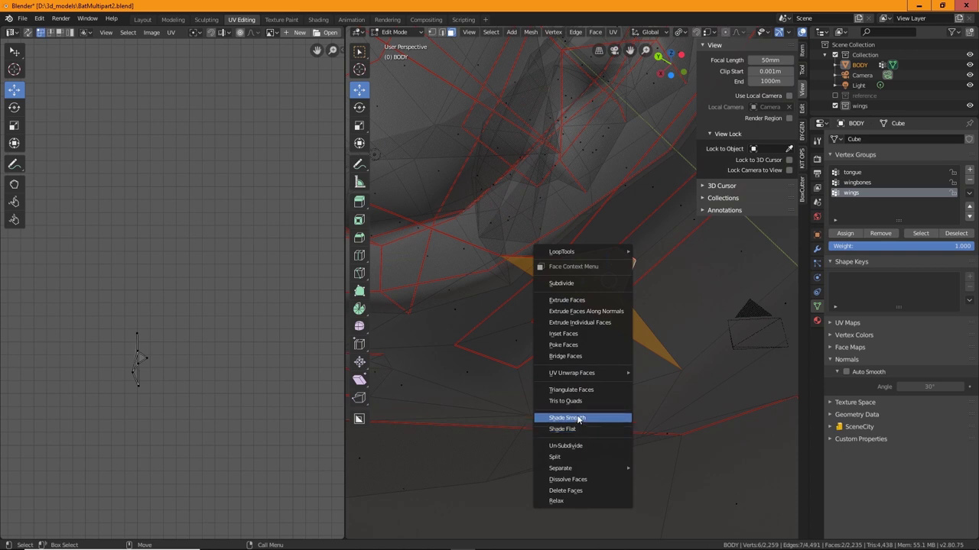
pyautogui.click(566, 480)
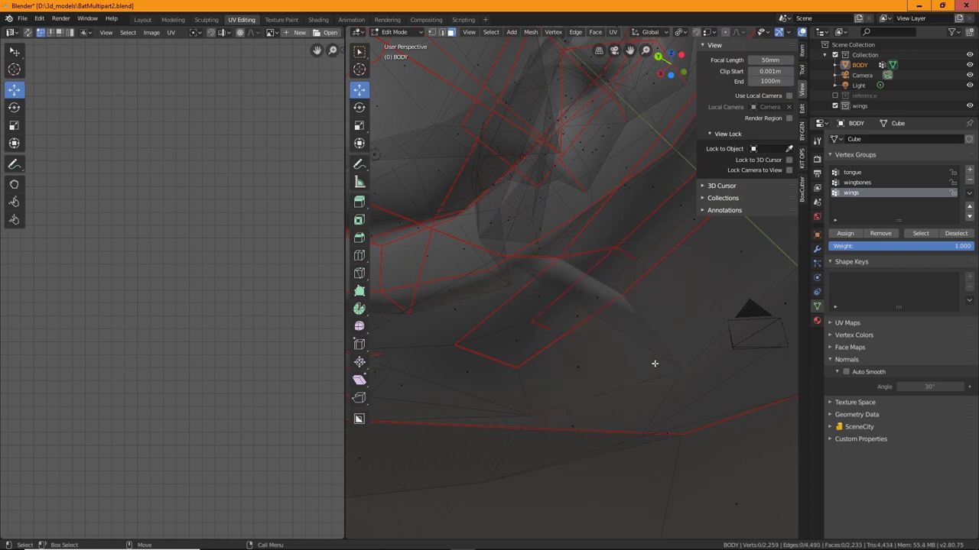
# Delete the remaining narrow stray face that crosses the front tooth gap inside the jaw.
pyautogui.moveTo(654, 364); pyautogui.dragTo(706, 341, button='middle')
pyautogui.click(699, 339)
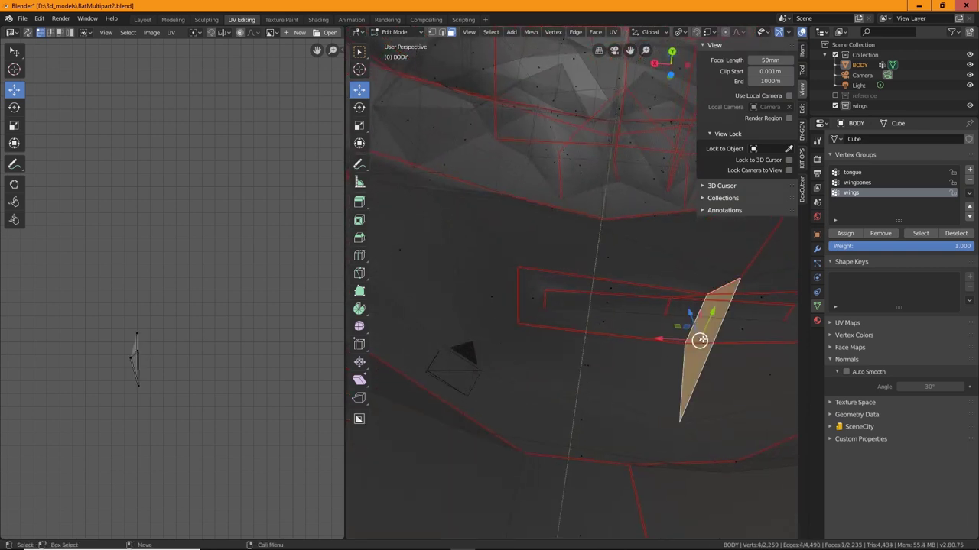
pyautogui.rightClick(710, 339)
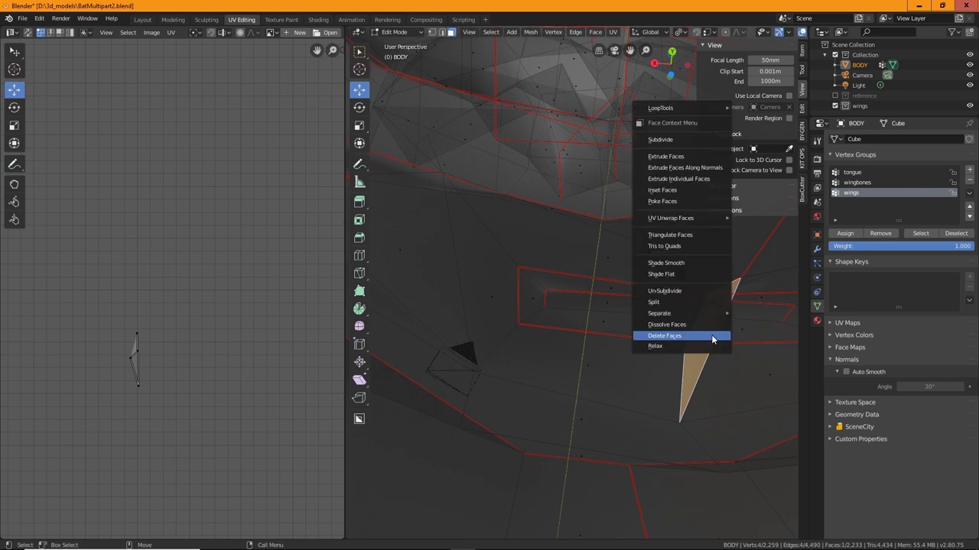
pyautogui.click(672, 338)
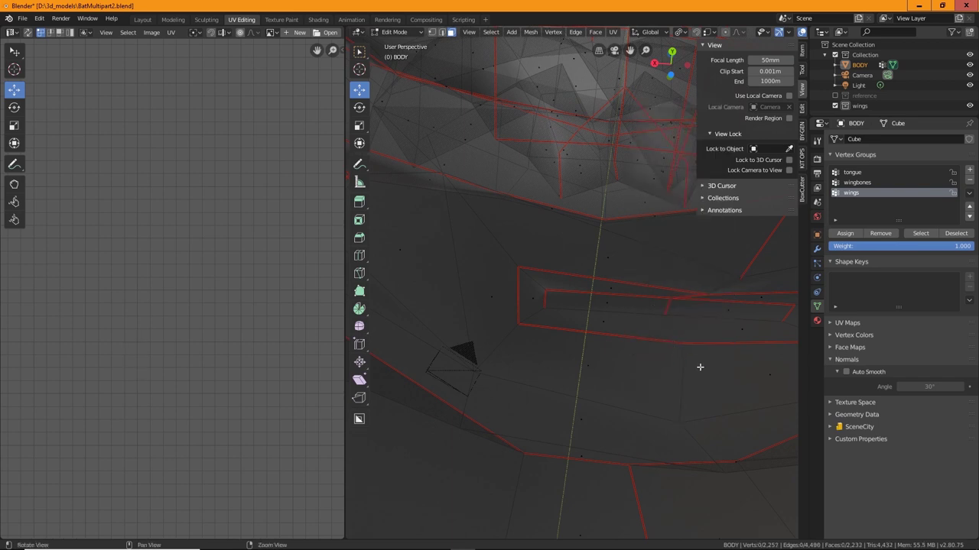
# Enlarge the 3D viewport and turn off X-ray around the front tooth gap of the lower jaw.
pyautogui.moveTo(700, 367); pyautogui.dragTo(564, 312, button='middle')
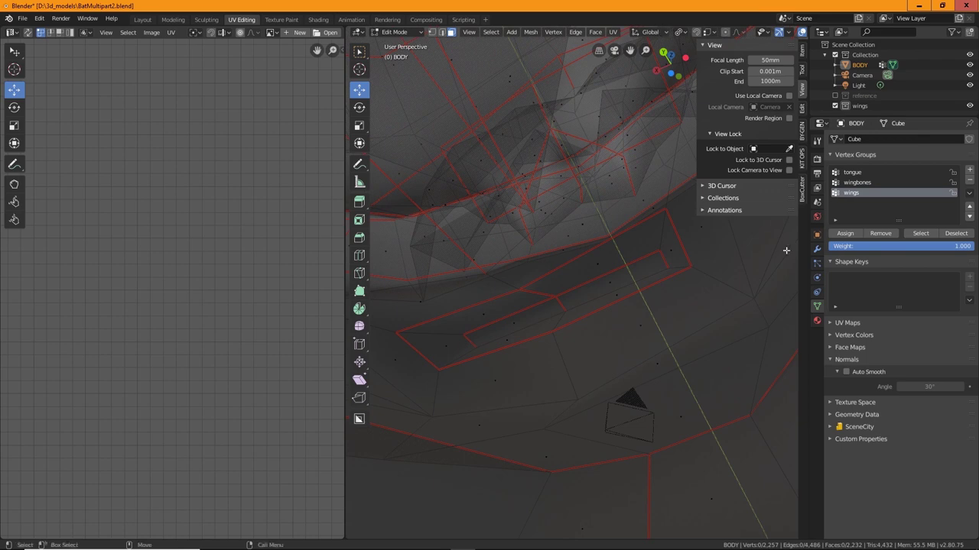
pyautogui.moveTo(344, 350); pyautogui.dragTo(150, 350)
pyautogui.click(747, 32)
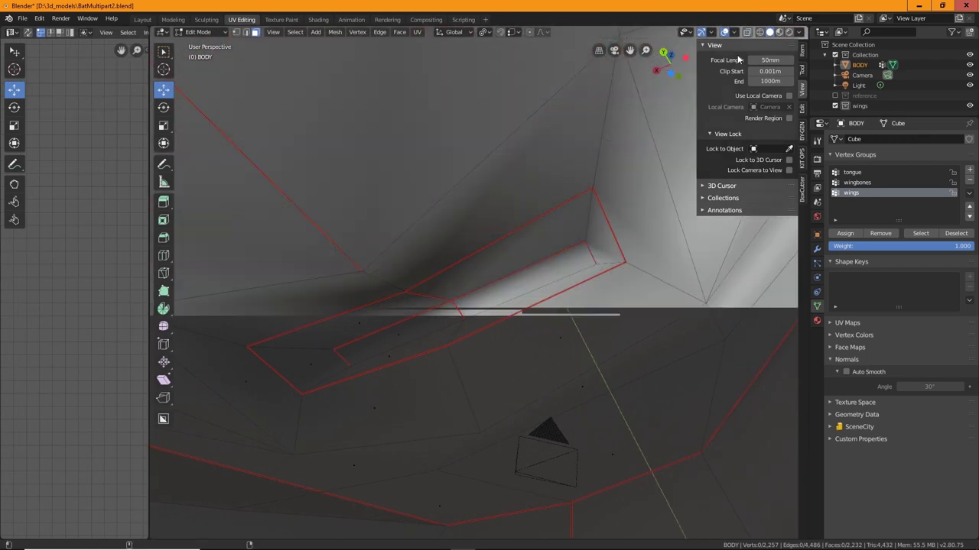
pyautogui.press('l')
pyautogui.moveTo(489, 321); pyautogui.dragTo(413, 359, button='middle')
# Switch to the Modeling workspace and set the 3D view's clip start to 0.001 m.
pyautogui.click(260, 61)
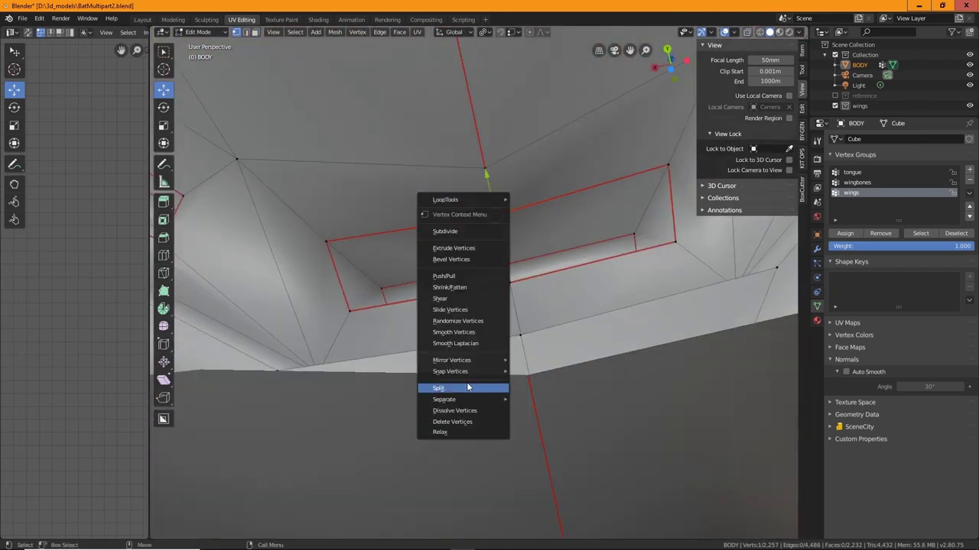
pyautogui.click(476, 385)
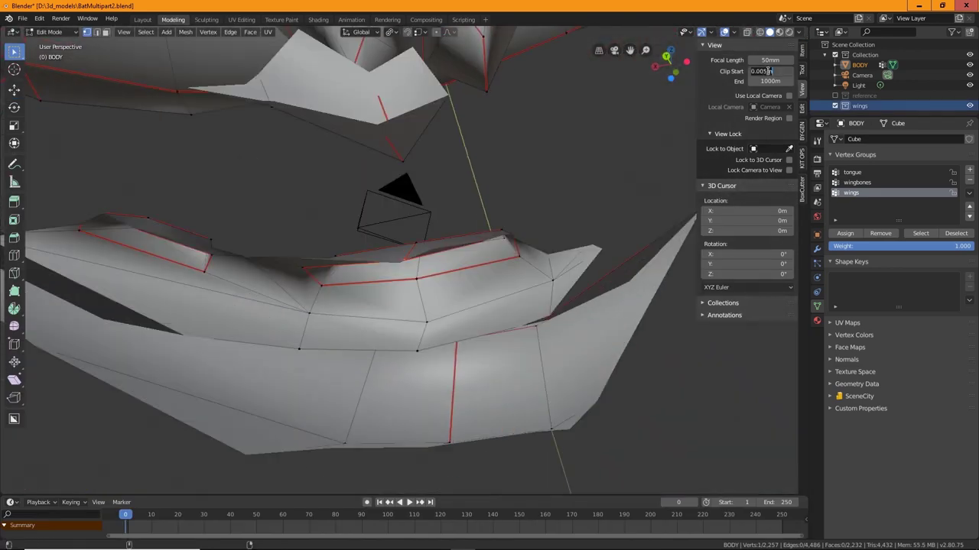
pyautogui.rightClick(371, 452)
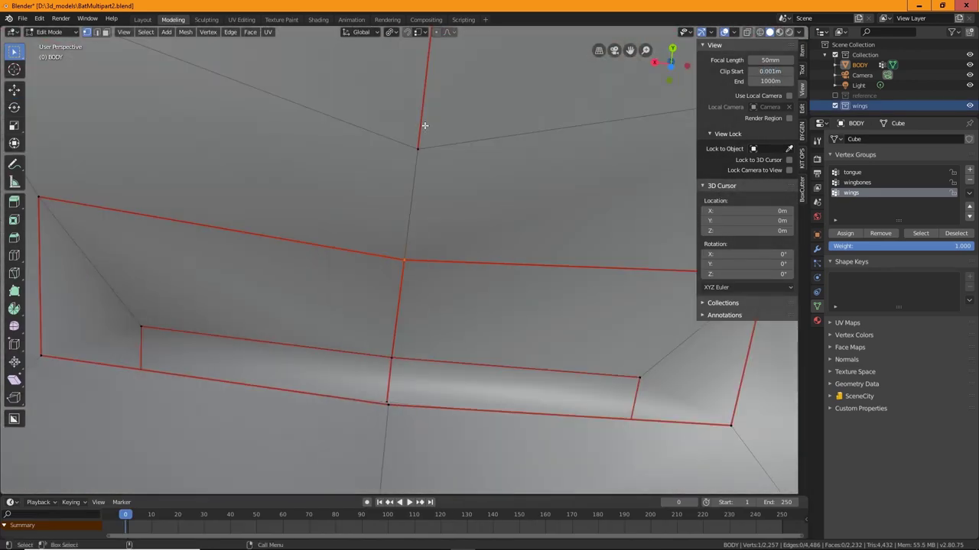
# Mark the unmarked edge at the base of the lower jaw's tooth as a seam.
pyautogui.rightClick(425, 125)
pyautogui.moveTo(474, 319); pyautogui.dragTo(426, 304, button='middle')
pyautogui.rightClick(426, 304)
pyautogui.moveTo(415, 393); pyautogui.dragTo(425, 314, button='middle')
pyautogui.press('2')
pyautogui.rightClick(425, 315)
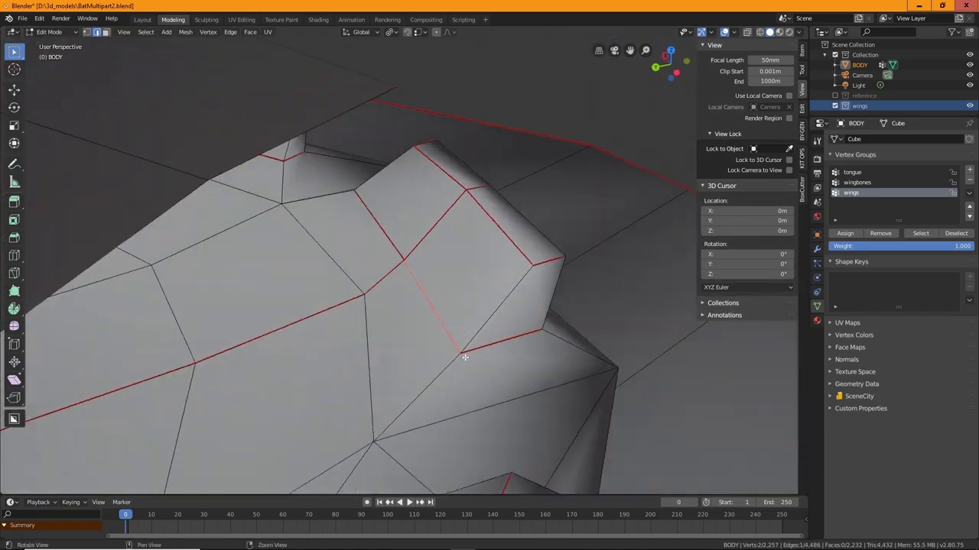
# Delete the two stray faces that cut diagonally across the tooth inside the lower jaw.
pyautogui.moveTo(463, 349); pyautogui.dragTo(508, 346, button='middle')
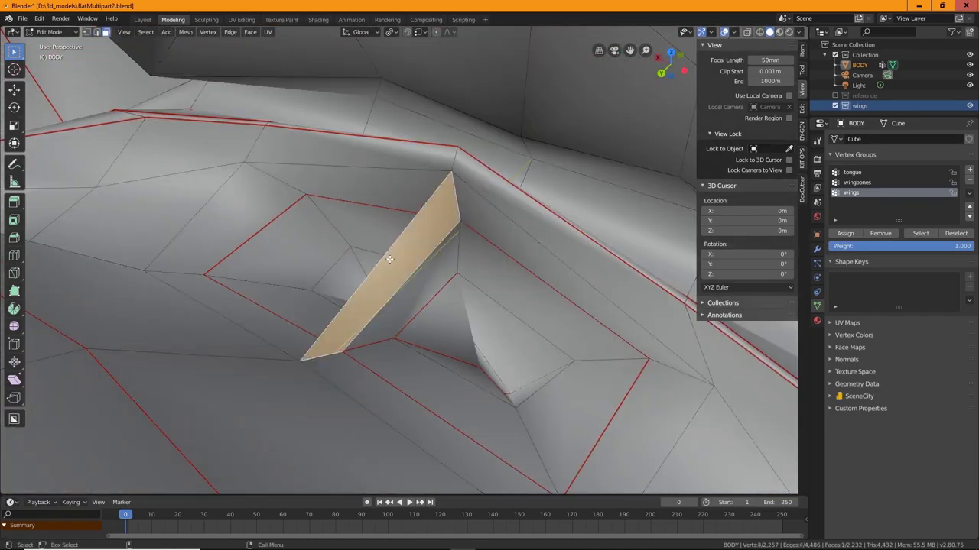
pyautogui.moveTo(490, 252); pyautogui.dragTo(480, 312, button='middle')
pyautogui.rightClick(412, 205)
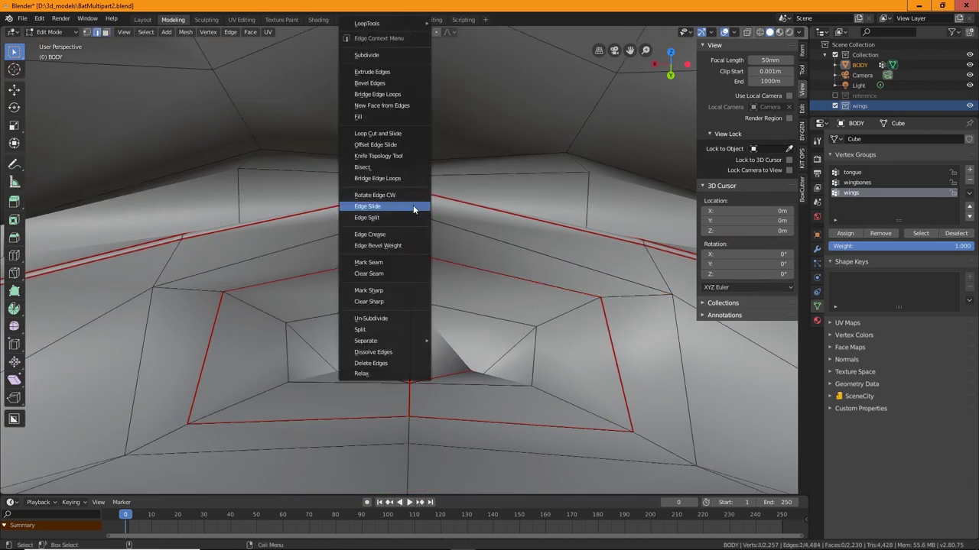
pyautogui.moveTo(413, 205); pyautogui.dragTo(142, 116, button='middle')
pyautogui.scroll(3, 514, 348)
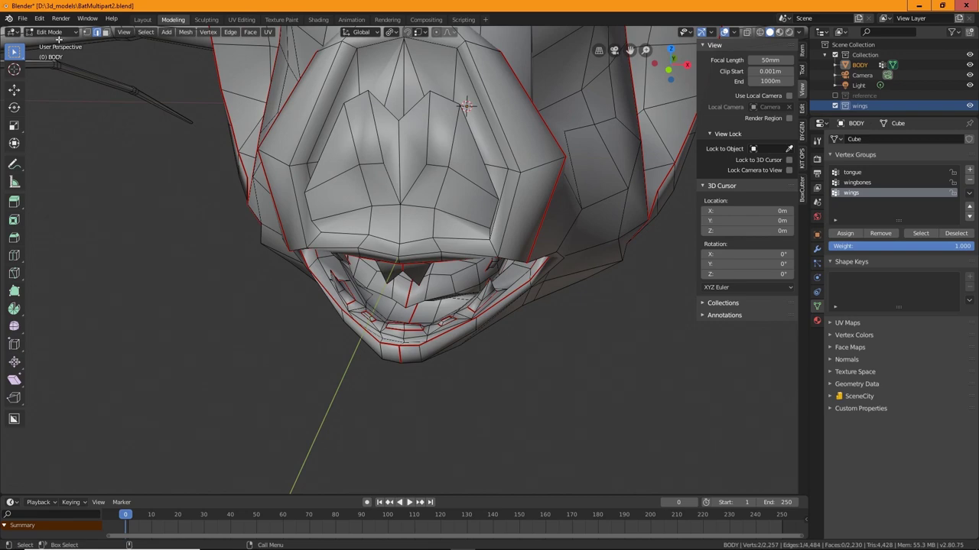
# Select all faces of the head and ears through the mesh in face mode, extending to everything linked up to the neck seam.
pyautogui.click(106, 32)
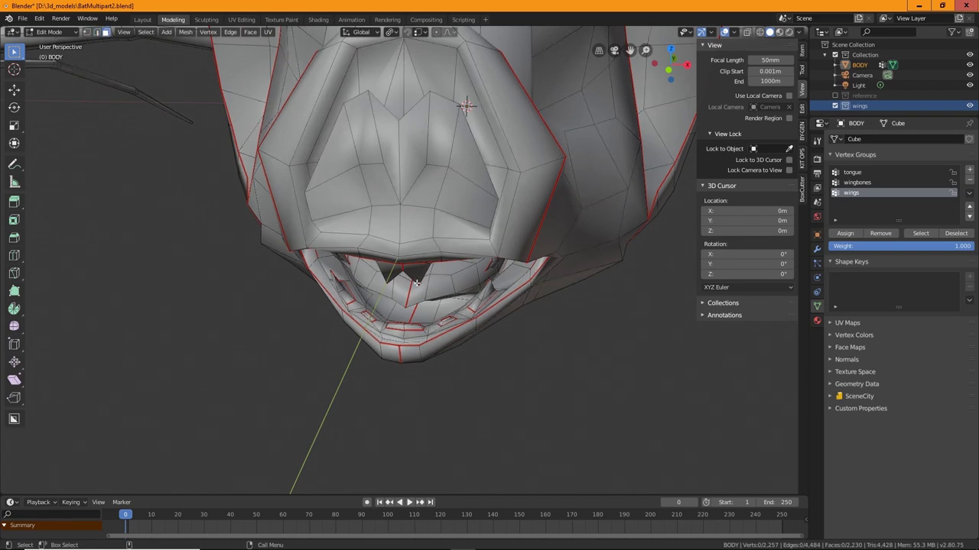
pyautogui.click(749, 32)
pyautogui.moveTo(500, 161); pyautogui.dragTo(561, 380, button='middle')
pyautogui.scroll(-5, 526, 253)
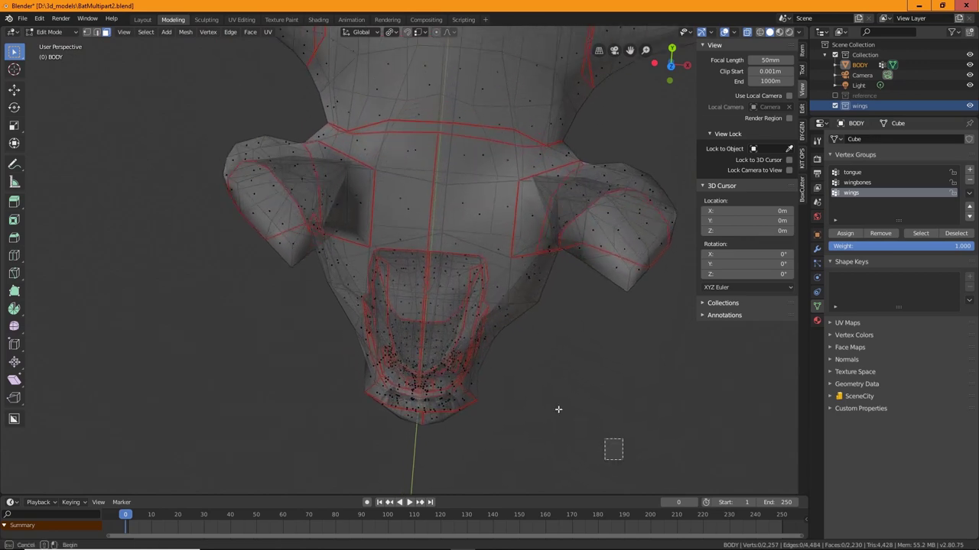
pyautogui.moveTo(572, 459); pyautogui.dragTo(249, 191)
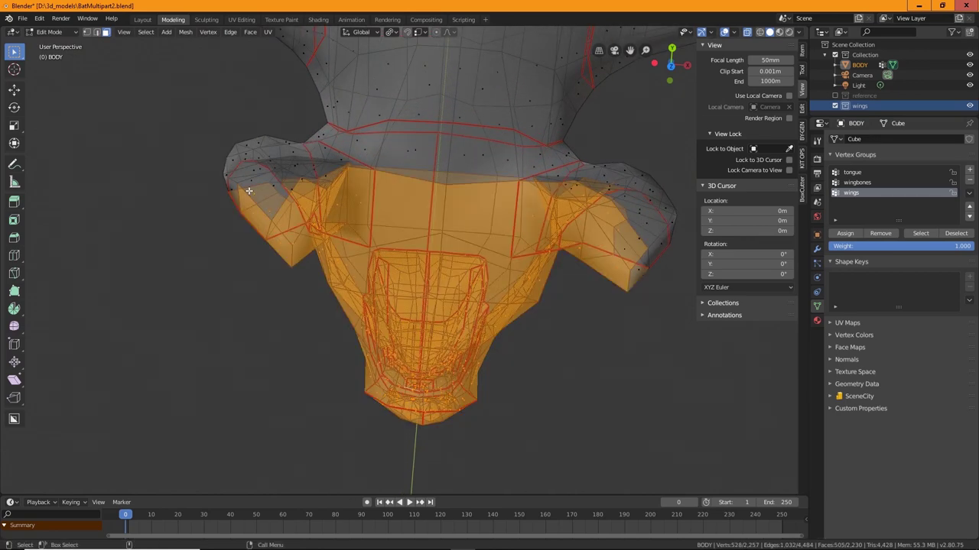
pyautogui.hotkey('ctrl', 'l')
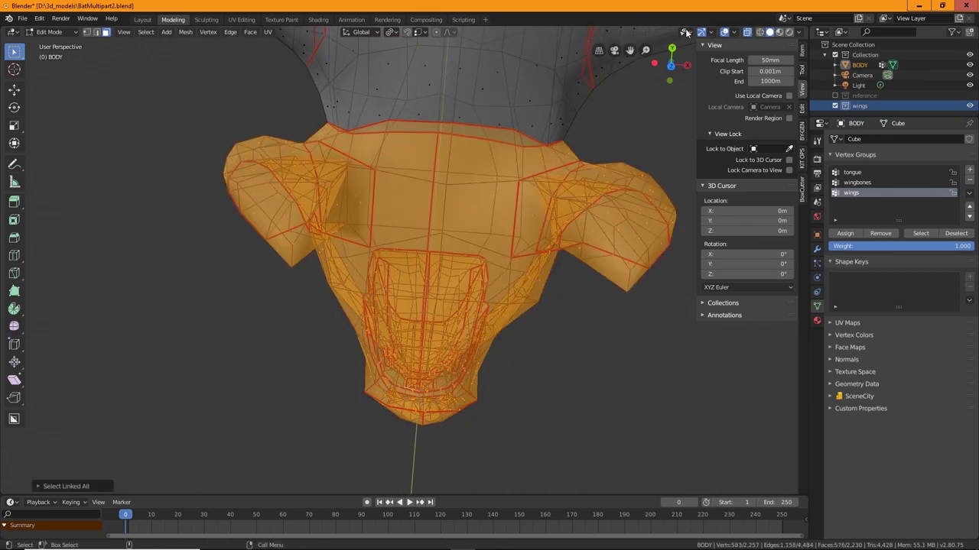
pyautogui.click(747, 32)
pyautogui.moveTo(548, 352); pyautogui.dragTo(270, 69, button='middle')
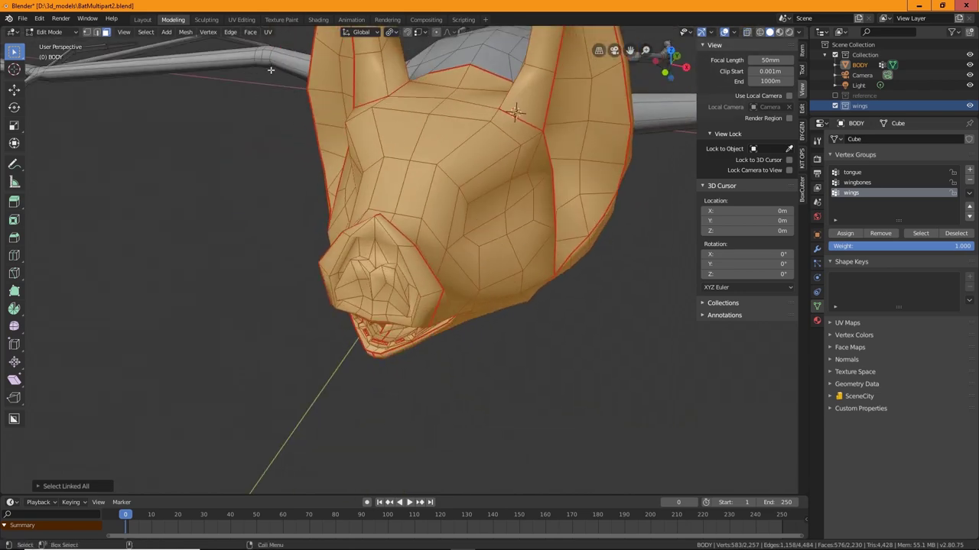
# Switch to the UV Editing workspace and widen the UV editor to show the head's whole UV layout.
pyautogui.click(241, 20)
pyautogui.scroll(-5, 411, 269)
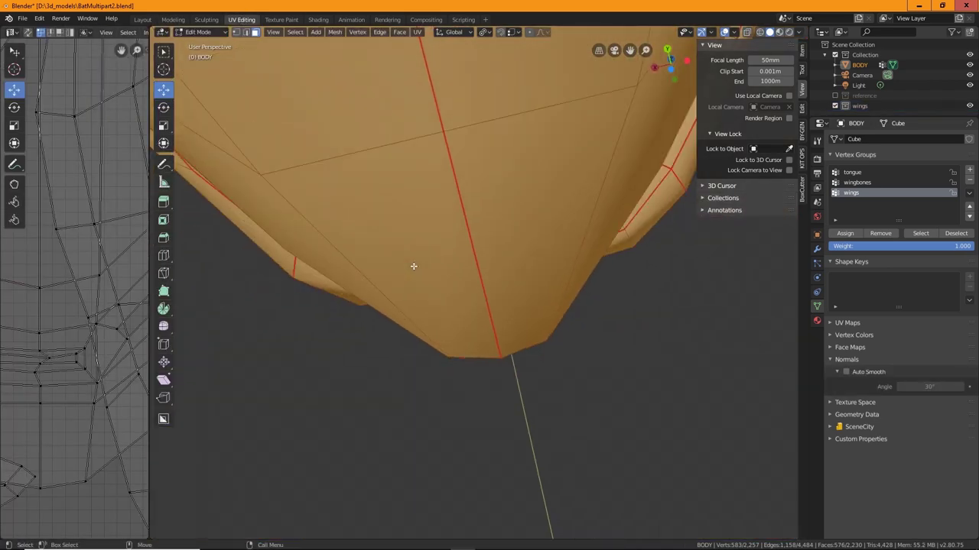
pyautogui.moveTo(432, 269); pyautogui.dragTo(500, 328, button='middle')
pyautogui.scroll(-3, 500, 328)
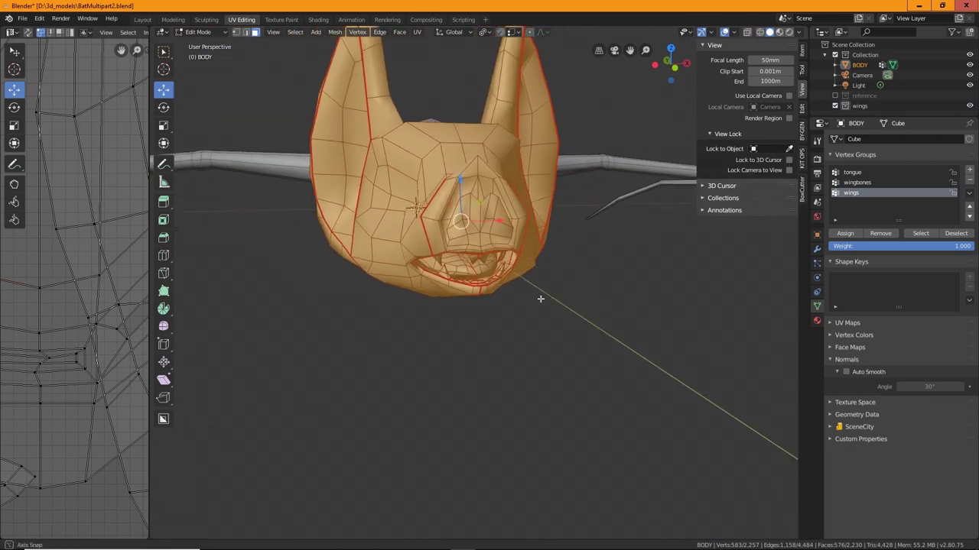
pyautogui.moveTo(540, 299); pyautogui.dragTo(448, 336, button='middle')
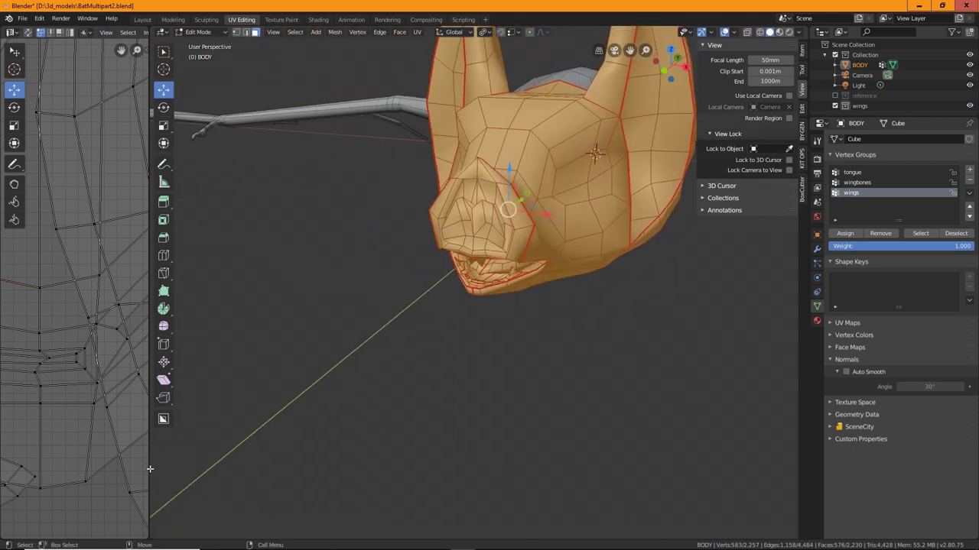
pyautogui.moveTo(148, 469); pyautogui.dragTo(526, 469)
pyautogui.scroll(-6, 356, 329)
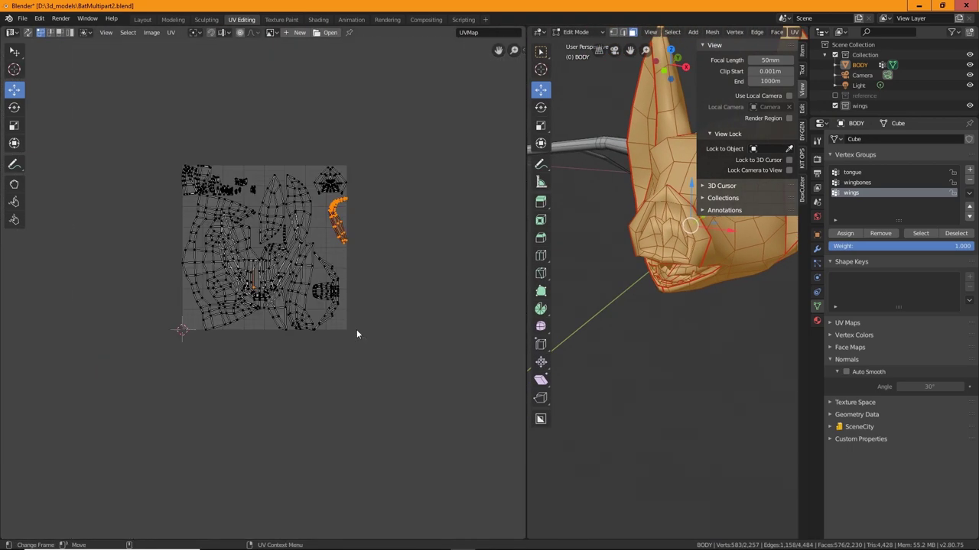
# Unwrap the selected head again and set the unwrap method to Angle Based.
pyautogui.click(172, 32)
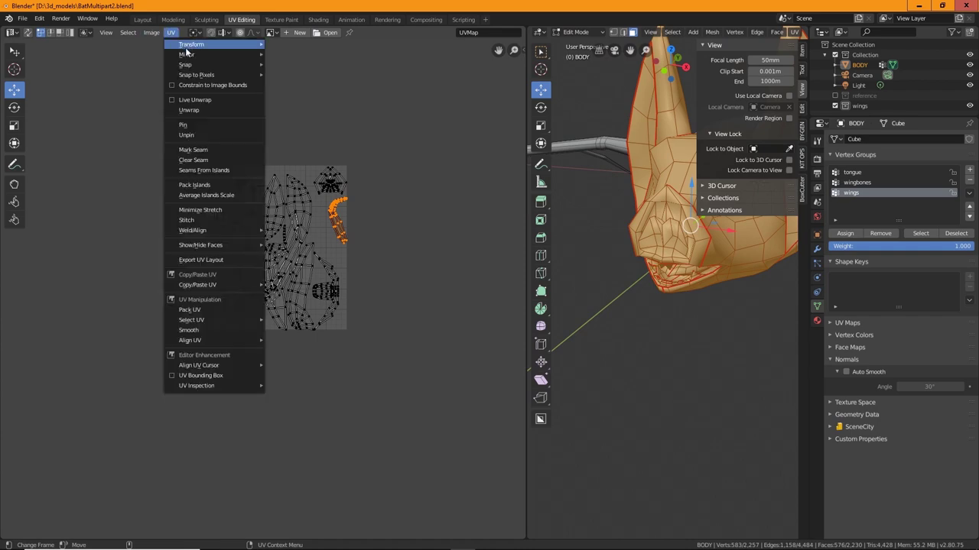
pyautogui.click(197, 111)
pyautogui.scroll(3, 375, 346)
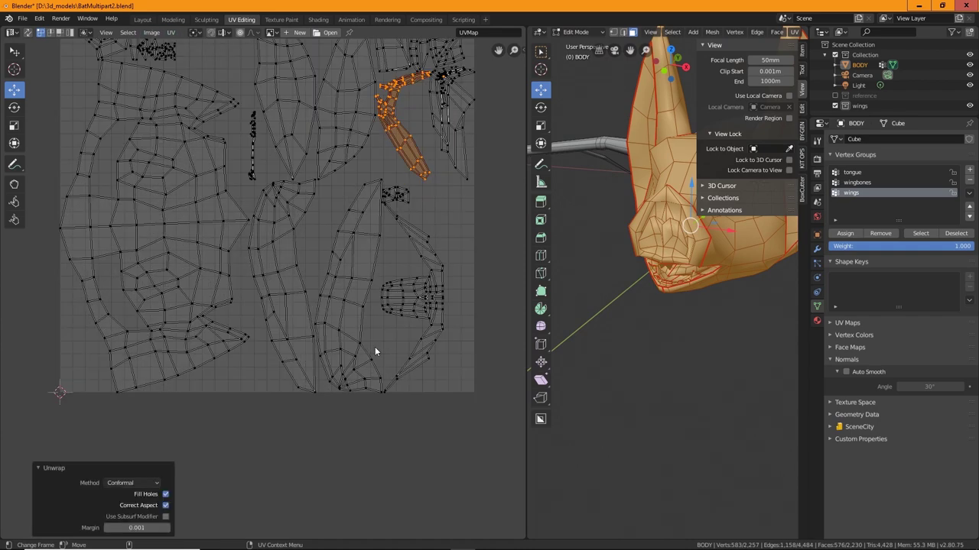
pyautogui.moveTo(408, 323); pyautogui.dragTo(373, 385, button='middle')
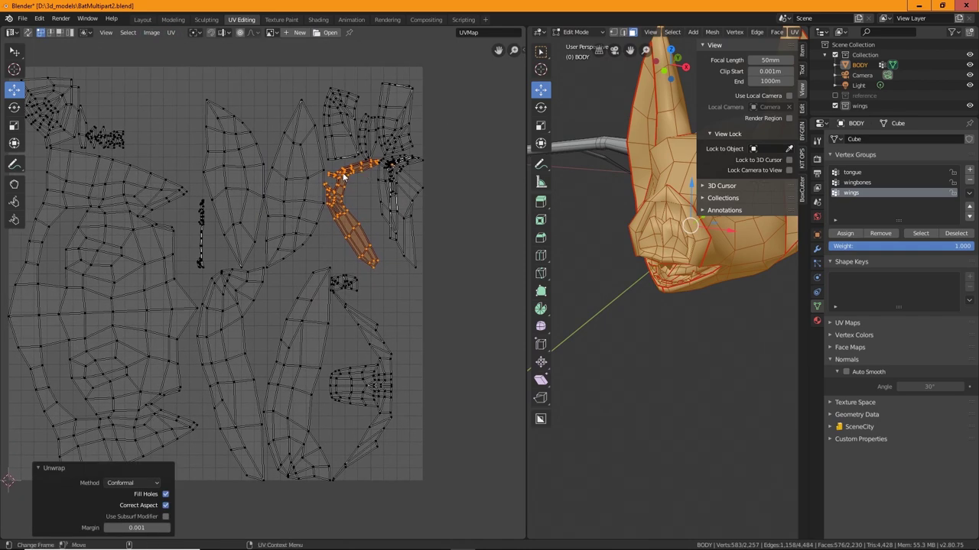
pyautogui.scroll(4, 391, 237)
pyautogui.moveTo(407, 208); pyautogui.dragTo(333, 355, button='middle')
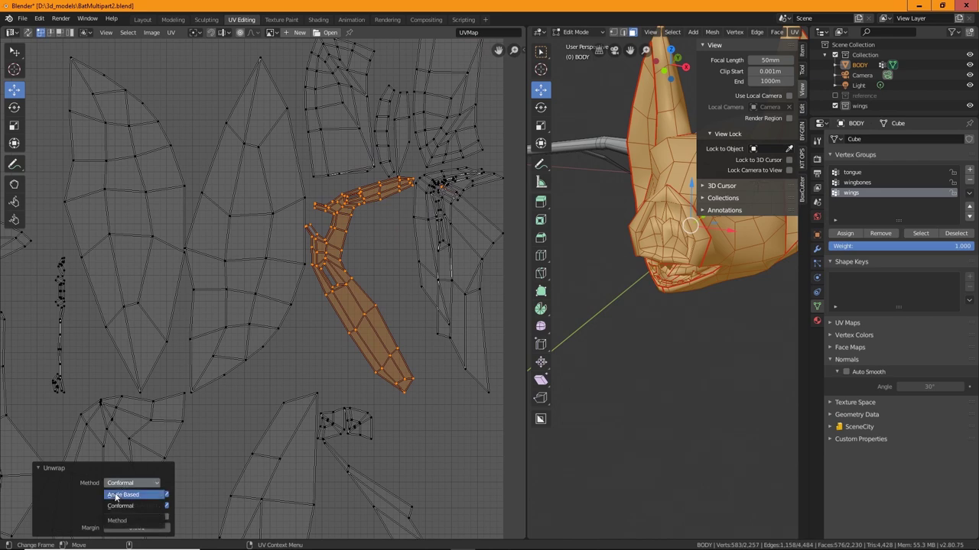
pyautogui.click(116, 496)
# Inspect the newly unwrapped head, ear, nose and mouth islands for overlaps and distortion.
pyautogui.scroll(-3, 390, 421)
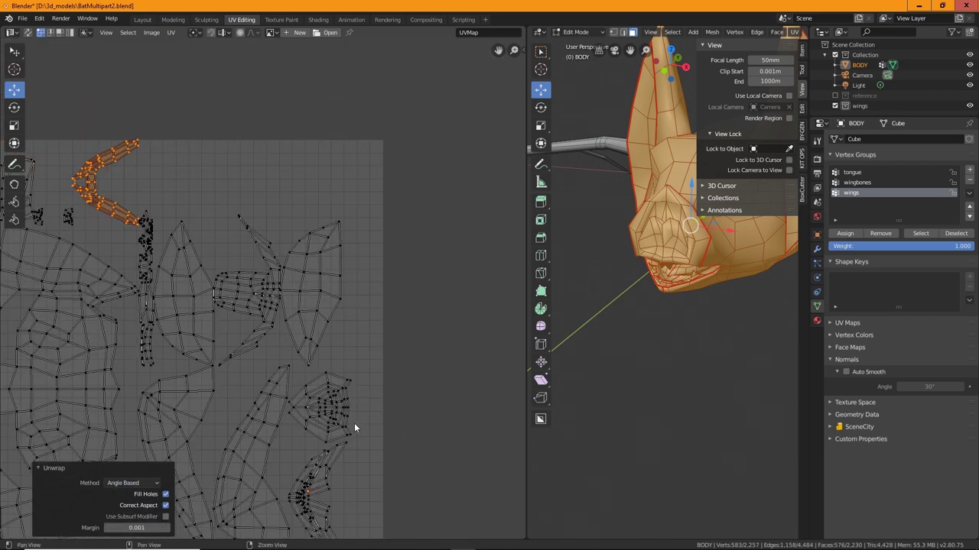
pyautogui.moveTo(354, 424); pyautogui.dragTo(493, 464, button='middle')
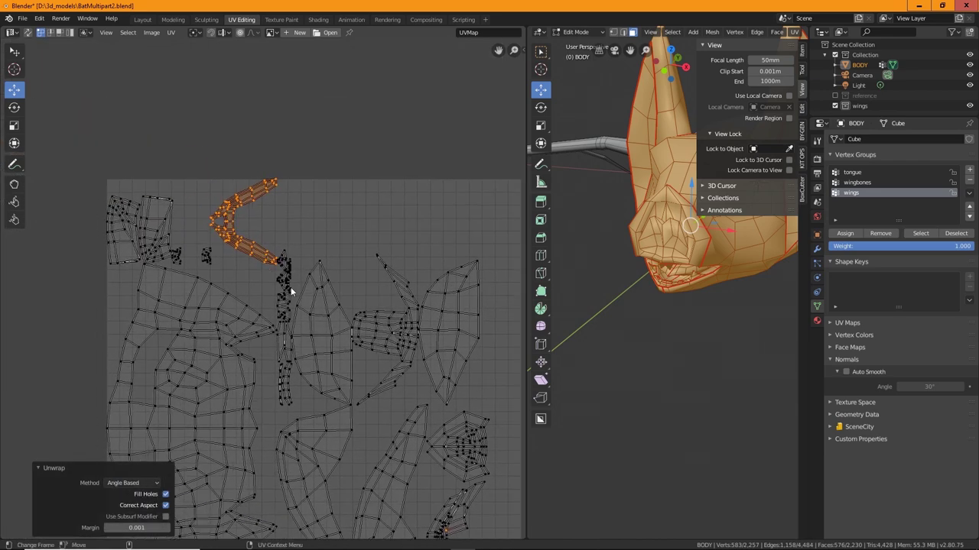
pyautogui.moveTo(395, 385); pyautogui.dragTo(381, 268, button='middle')
pyautogui.moveTo(327, 274); pyautogui.dragTo(301, 351, button='middle')
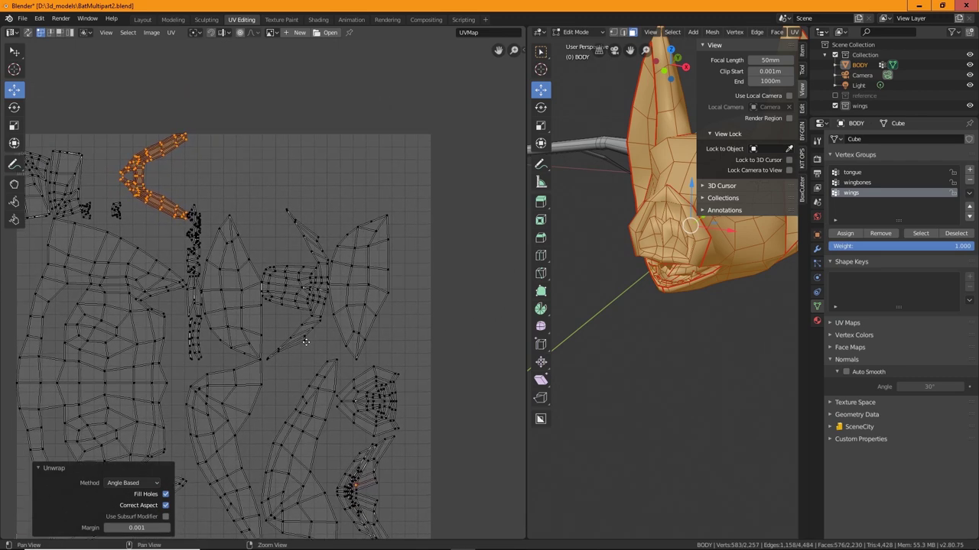
pyautogui.moveTo(384, 382); pyautogui.dragTo(398, 361, button='middle')
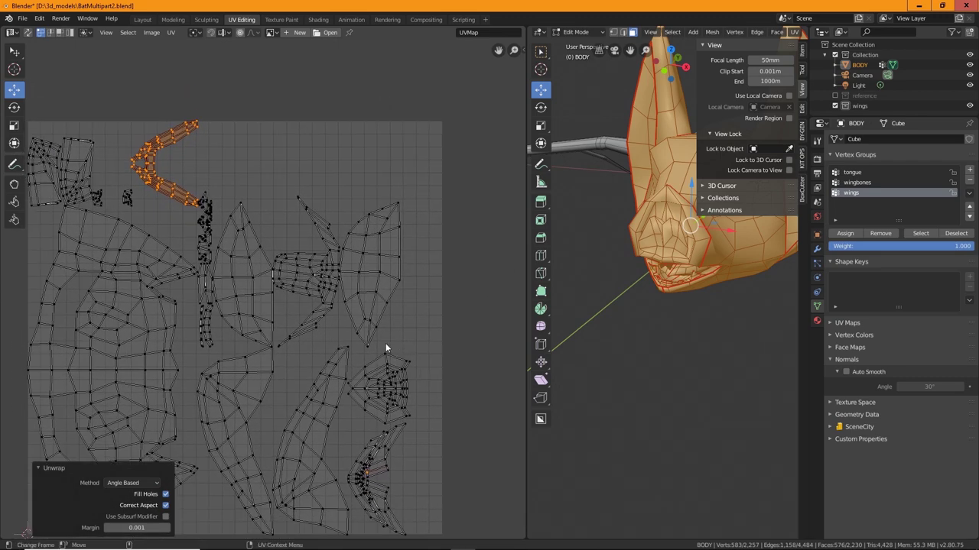
pyautogui.scroll(4, 386, 348)
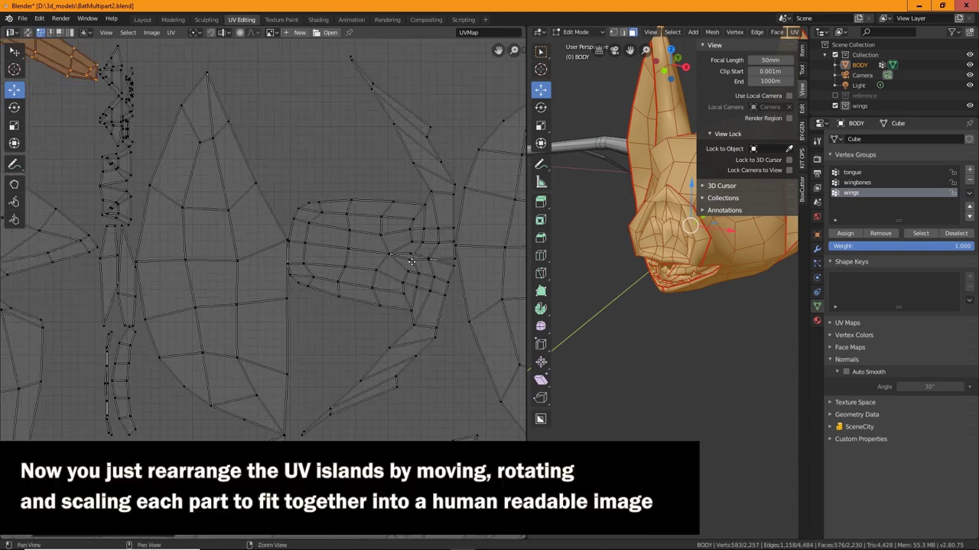
pyautogui.press('s')
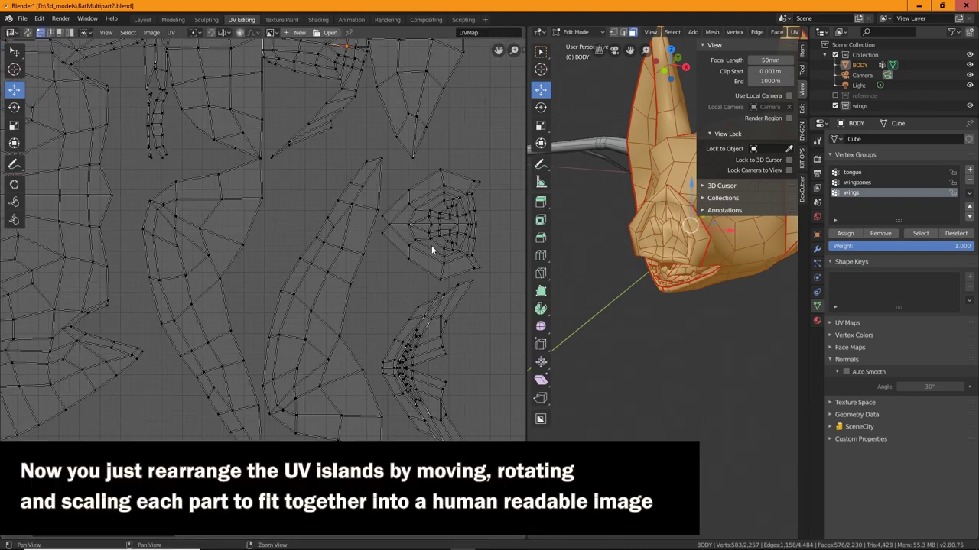
pyautogui.scroll(4, 431, 245)
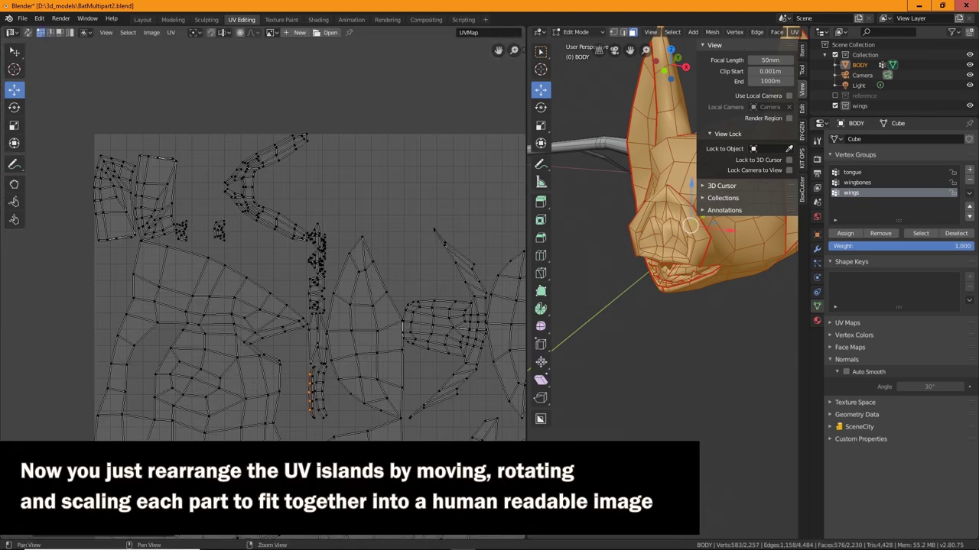
# Rotate the nose island upright and move it to the top right corner of the UV square.
pyautogui.hotkey('shift', 'space')
pyautogui.press('r')
pyautogui.press('r')
pyautogui.press('g')
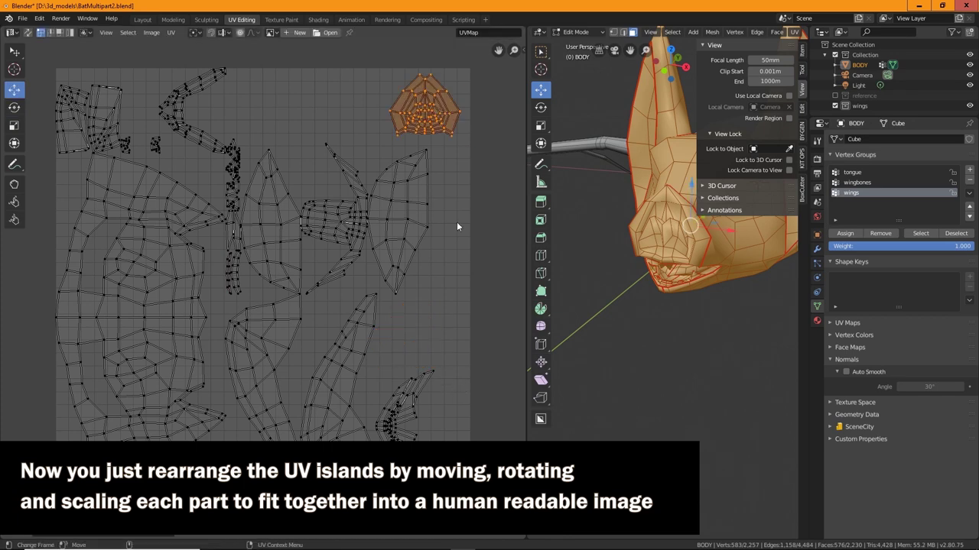
# Rotate the inner mouth island upright and place it along the UV square's top edge, beside the nose island.
pyautogui.press('l')
pyautogui.press('r')
pyautogui.press('g')
# Arrange the two leaf-shaped ear islands upright side by side as a pair below the nose island.
pyautogui.press('l')
pyautogui.press('r')
pyautogui.press('g')
pyautogui.press('l')
pyautogui.press('g')
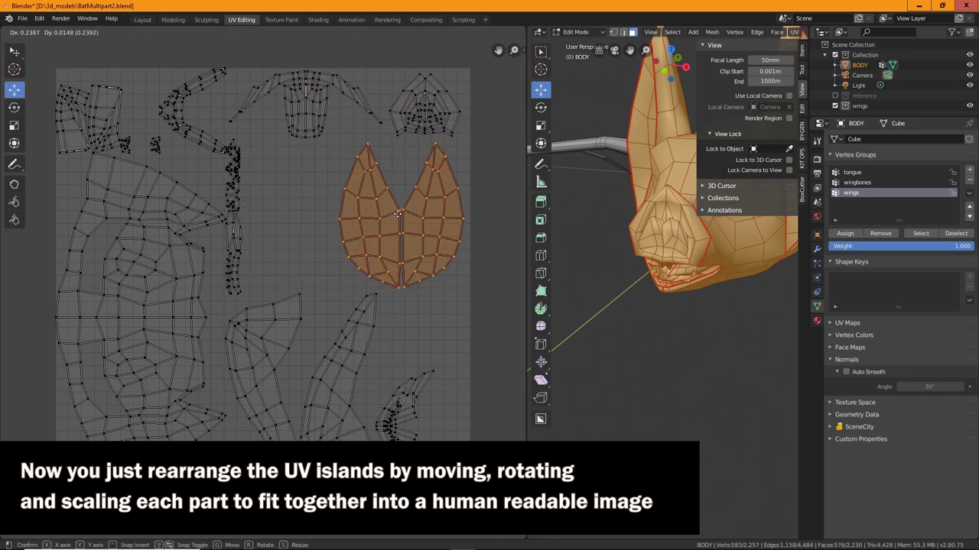
pyautogui.click(397, 197)
# Rotate the crescent-shaped mouth island and place it directly beneath the inner mouth island.
pyautogui.press('l')
pyautogui.press('r')
pyautogui.press('g')
pyautogui.click(304, 159)
# Rotate the long curved ear island and move the long ear islands out of the way.
pyautogui.press('l')
pyautogui.press('r')
pyautogui.click(372, 423)
pyautogui.press('l')
pyautogui.press('g')
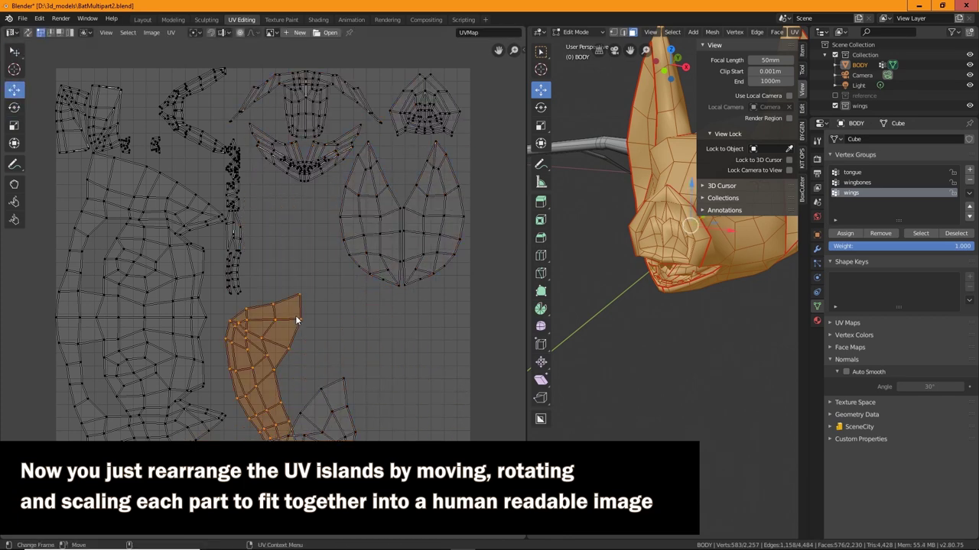
# Move the narrow strip islands out of the central tooth column and over to the large head island.
pyautogui.scroll(2, 279, 315)
pyautogui.press('l')
pyautogui.moveTo(231, 277); pyautogui.dragTo(446, 262, button='middle')
pyautogui.press('g')
pyautogui.click(470, 188)
pyautogui.press('l')
pyautogui.press('g')
pyautogui.click(223, 466)
# Select the tiny tooth islands between the neck and jaw islands together and move them above the UV square.
pyautogui.moveTo(305, 91); pyautogui.dragTo(221, 192, button='middle')
pyautogui.press('l')
pyautogui.hotkey('shift', 'l')
pyautogui.hotkey('shift', 'l')
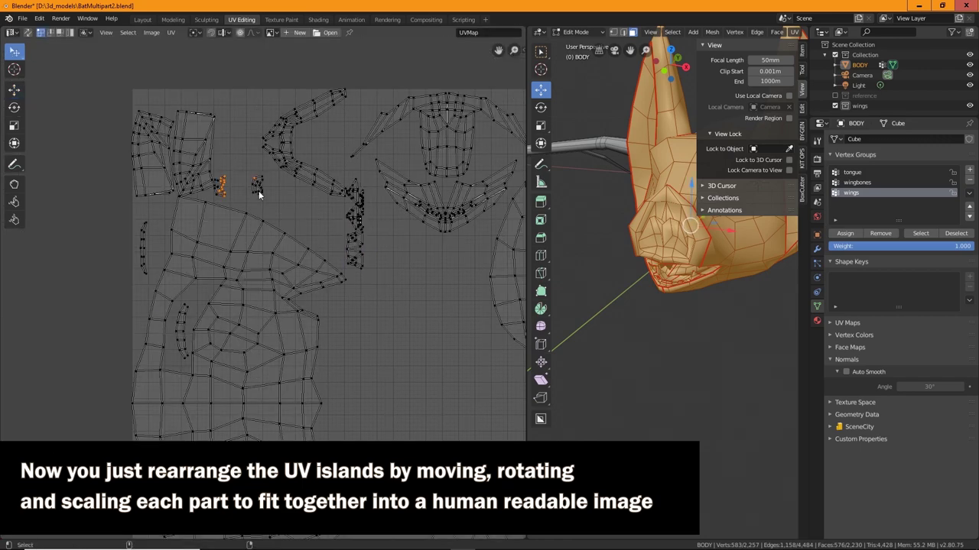
pyautogui.scroll(1, 260, 192)
pyautogui.scroll(-3, 385, 189)
pyautogui.press('g')
pyautogui.click(463, 345)
# Move the remaining column of small tooth islands above the UV square.
pyautogui.press('l')
pyautogui.scroll(-3, 252, 374)
pyautogui.press('l')
pyautogui.press('g')
pyautogui.click(445, 237)
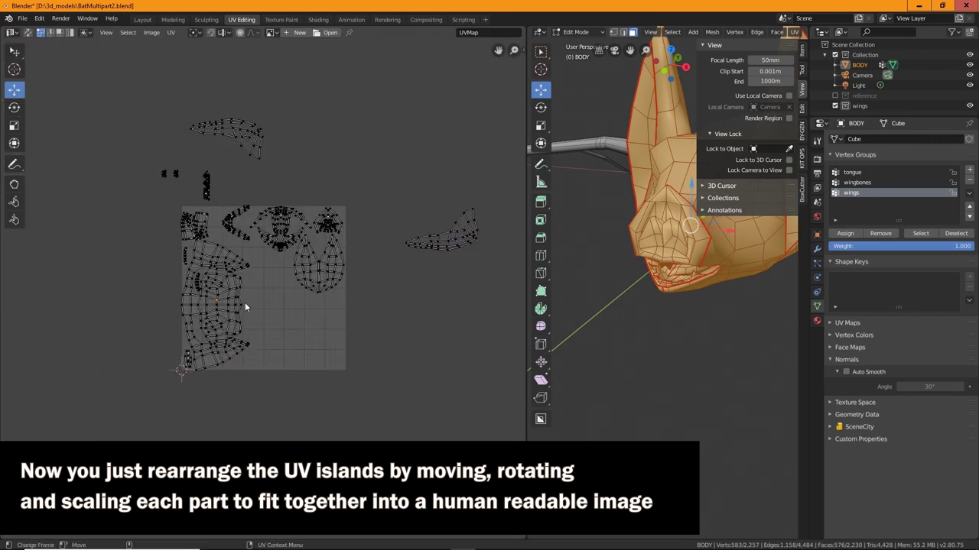
# Rotate the large head island upright and place it along the bottom edge of the UV square.
pyautogui.press('l')
pyautogui.press('r')
pyautogui.scroll(3, 263, 337)
pyautogui.press('g')
pyautogui.click(327, 389)
# Rotate the ear island lying to the right of the UV square and place it inside, above the large head island.
pyautogui.moveTo(265, 317); pyautogui.dragTo(330, 368, button='middle')
pyautogui.scroll(-3, 252, 336)
pyautogui.press('l')
pyautogui.press('r')
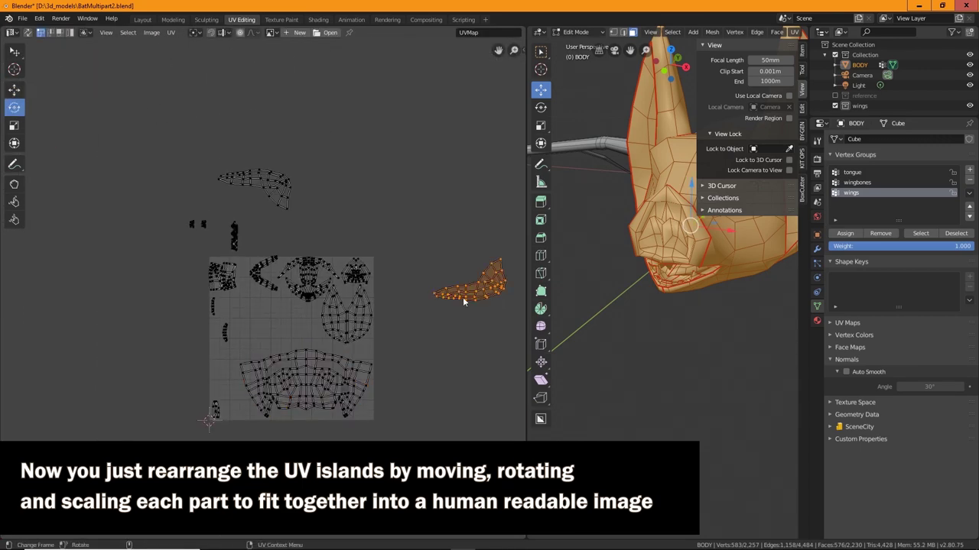
pyautogui.click(463, 301)
pyautogui.press('g')
pyautogui.click(267, 341)
# Move the narrow strip and small elongated island out of the UV square, clearing its lower left edge.
pyautogui.hotkey('shift', 'l')
pyautogui.press('g')
pyautogui.click(397, 313)
pyautogui.press('l')
pyautogui.press('g')
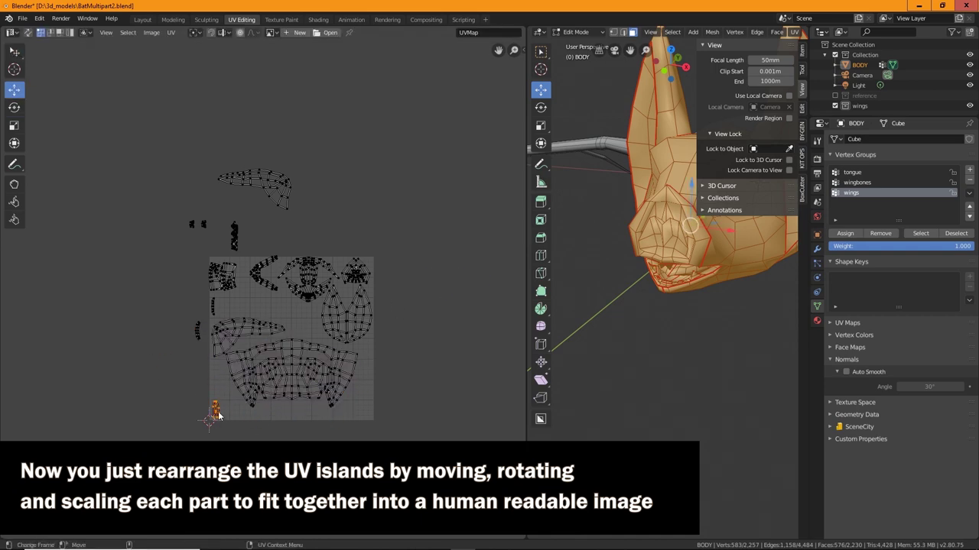
pyautogui.click(159, 308)
# Rotate the two ear islands upright and place one on each side of the large head island.
pyautogui.press('l')
pyautogui.press('r')
pyautogui.press('g')
pyautogui.click(229, 376)
pyautogui.press('l')
pyautogui.press('r')
pyautogui.press('g')
pyautogui.click(353, 382)
# Move the V-shaped jaw island above the UV square and place the enlarged nose island above the head island's left part.
pyautogui.scroll(2, 257, 280)
pyautogui.press('g')
pyautogui.click(260, 234)
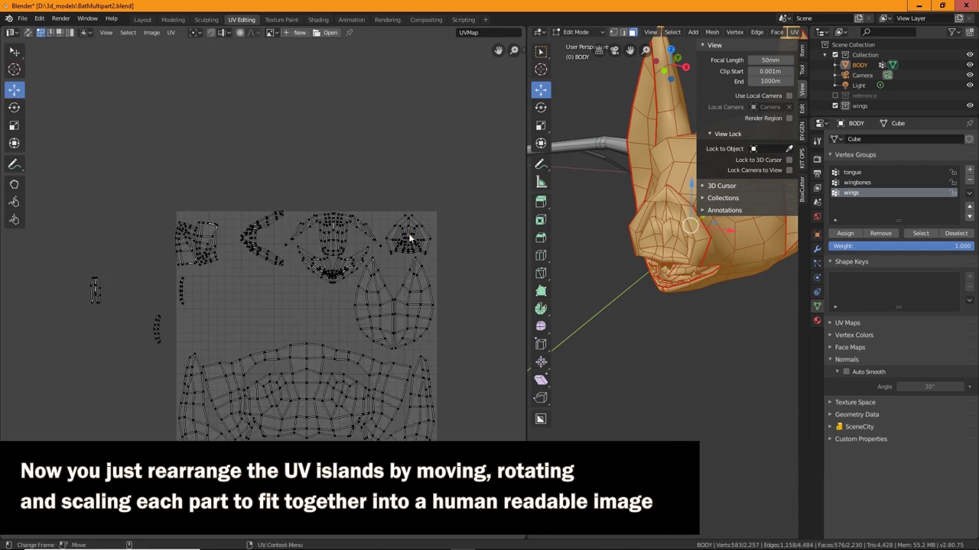
pyautogui.click(227, 318)
# Rotate the mouth and V-shaped jaw islands upright and stack them centrally above the head island.
pyautogui.press('r')
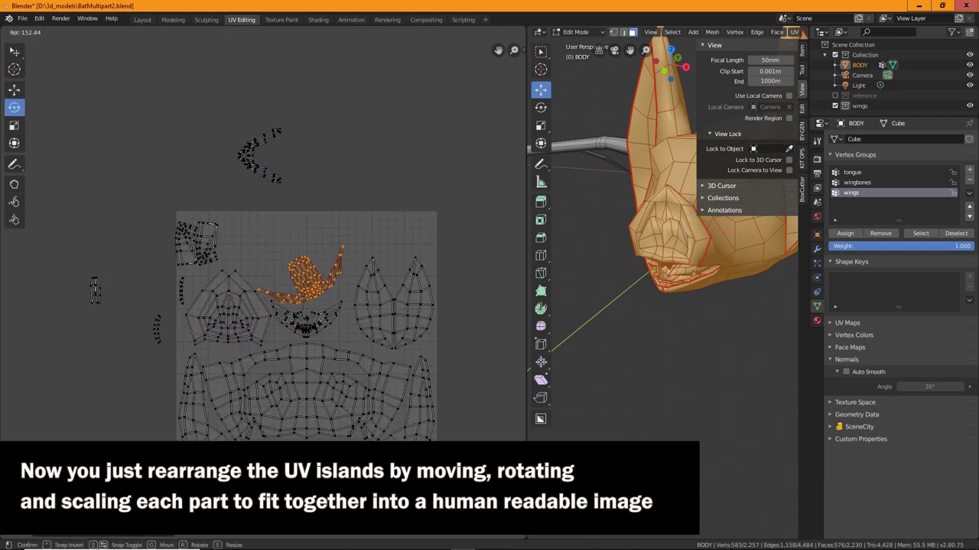
pyautogui.click(336, 264)
pyautogui.press('l')
pyautogui.press('r')
pyautogui.click(268, 153)
pyautogui.press('g')
pyautogui.click(309, 253)
# Move the slim elongated island below the head island and lay the two curved strips horizontally over its brow area.
pyautogui.scroll(1, 265, 290)
pyautogui.press('l')
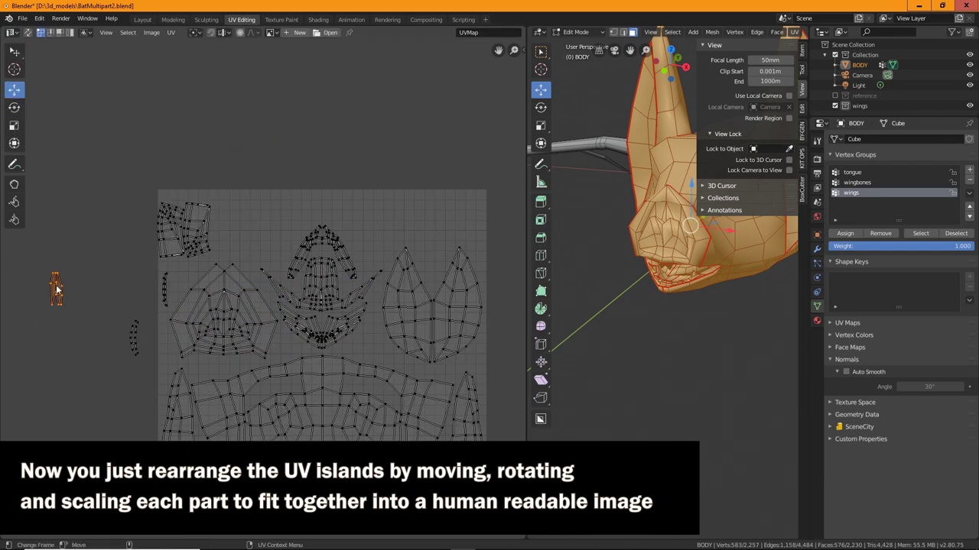
pyautogui.press('g')
pyautogui.press('r')
pyautogui.press('l')
pyautogui.press('g')
pyautogui.press('r')
pyautogui.press('l')
pyautogui.press('g')
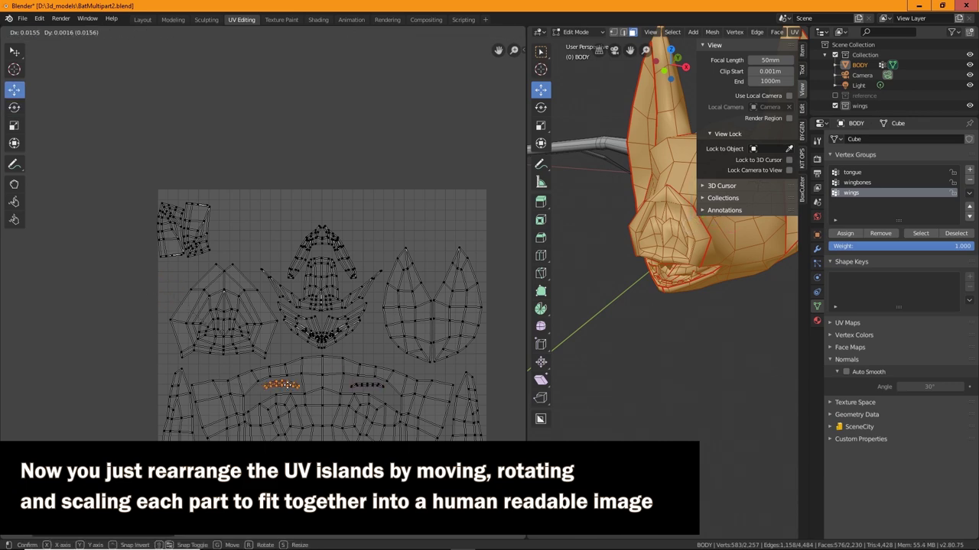
# Swap the nose island with the mouth and jaw islands, and park the neck island above the UV square.
pyautogui.press('l')
pyautogui.press('g')
pyautogui.press('l')
pyautogui.press('g')
pyautogui.press('l')
pyautogui.press('g')
pyautogui.press('l')
pyautogui.press('g')
pyautogui.click(317, 309)
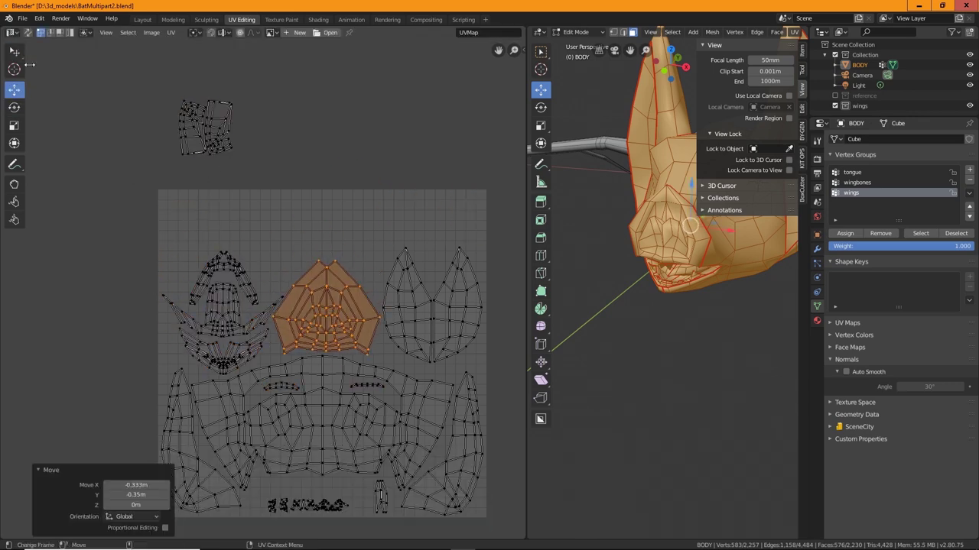
# Enlarge the paired ear island and fit it into the upper right corner of the UV square.
pyautogui.press('l')
pyautogui.press('s')
pyautogui.click(405, 282)
pyautogui.scroll(-2, 381, 292)
pyautogui.press('g')
pyautogui.click(381, 293)
# Shift the nose island up and move the two neck pieces into the gap between it and the head island.
pyautogui.press('l')
pyautogui.press('g')
pyautogui.click(286, 253)
pyautogui.press('b')
pyautogui.moveTo(283, 246); pyautogui.dragTo(196, 165)
pyautogui.press('g')
pyautogui.click(263, 289)
# Enlarge the row of tooth islands below the head island and spread them out so they no longer overlap.
pyautogui.scroll(2, 263, 289)
pyautogui.moveTo(289, 474); pyautogui.dragTo(273, 253, button='middle')
pyautogui.scroll(4, 273, 253)
pyautogui.press('b')
pyautogui.moveTo(226, 252); pyautogui.dragTo(363, 329)
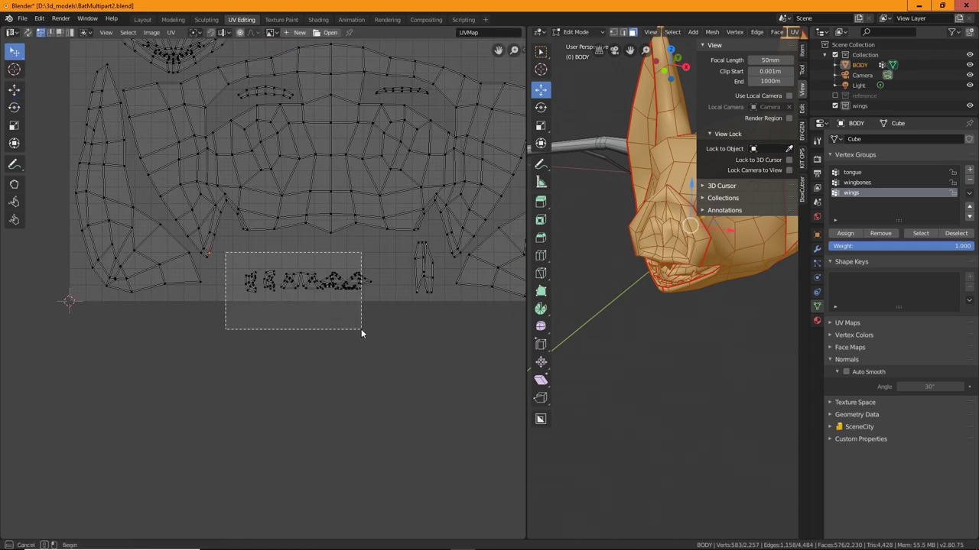
pyautogui.press('s')
pyautogui.click(361, 286)
pyautogui.press('l')
pyautogui.press('g')
pyautogui.moveTo(228, 243); pyautogui.dragTo(335, 293)
pyautogui.click(355, 300)
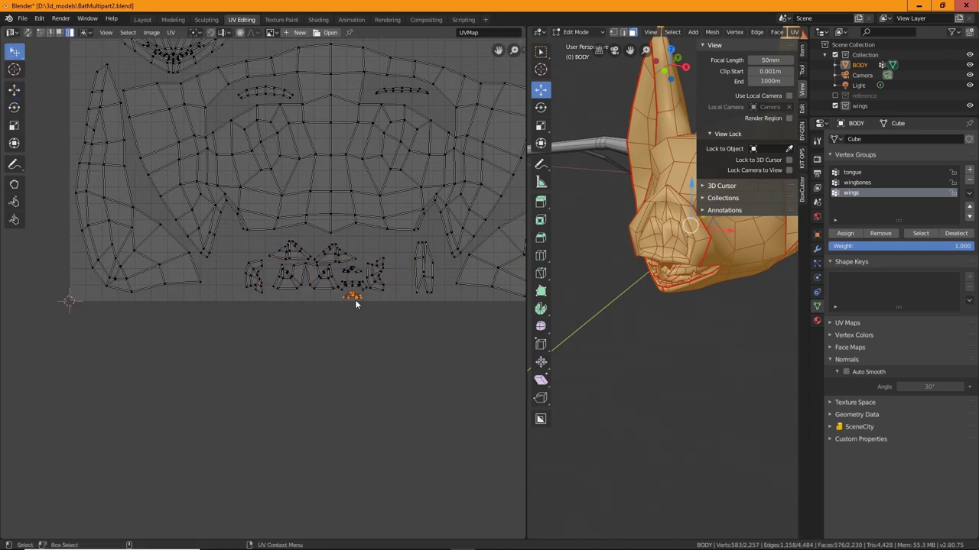
# Move the two curved strips off the brow area to the head island's upper right, and nudge the nose island.
pyautogui.moveTo(355, 300); pyautogui.dragTo(347, 459, button='middle')
pyautogui.click(292, 221)
pyautogui.scroll(-3, 321, 252)
pyautogui.moveTo(318, 306); pyautogui.dragTo(385, 288)
pyautogui.click(255, 179)
pyautogui.moveTo(255, 179); pyautogui.dragTo(247, 177)
pyautogui.scroll(4, 134, 219)
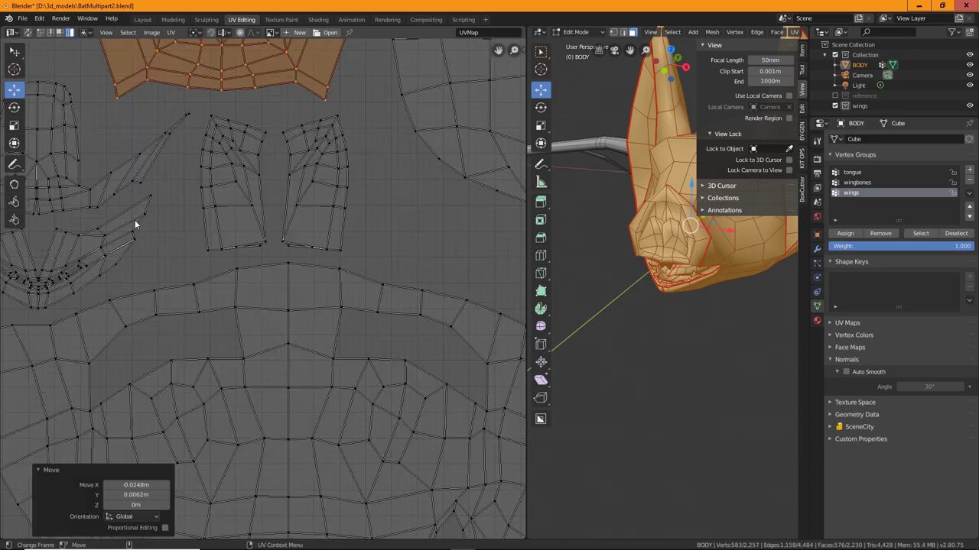
# Nudge the mouth islands toward the left edge and fit the V-shaped jaw island over the top of them.
pyautogui.moveTo(135, 222); pyautogui.dragTo(436, 331, button='middle')
pyautogui.moveTo(496, 221); pyautogui.dragTo(479, 216)
pyautogui.scroll(-2, 411, 295)
pyautogui.press('l')
pyautogui.moveTo(411, 295); pyautogui.dragTo(396, 299)
pyautogui.scroll(-3, 395, 299)
pyautogui.moveTo(395, 299); pyautogui.dragTo(311, 356, button='middle')
pyautogui.click(194, 203)
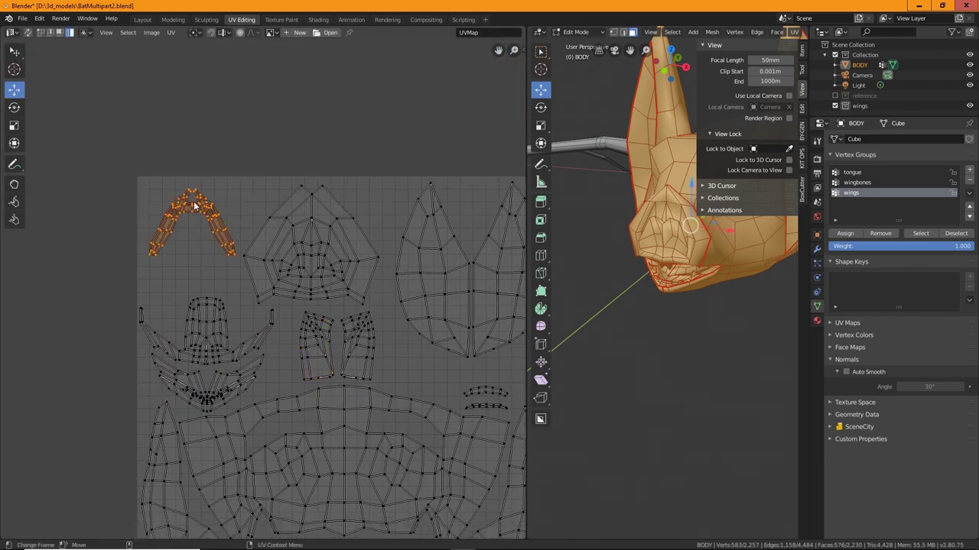
pyautogui.moveTo(220, 246); pyautogui.dragTo(231, 287)
# Rotate the nose island by 180 degrees and reposition it along the upper edge of the UV square.
pyautogui.click(303, 269)
pyautogui.press('r')
pyautogui.press('1')
pyautogui.press('8')
pyautogui.press('0')
pyautogui.press('Return')
pyautogui.press('g')
pyautogui.click(281, 266)
pyautogui.click(327, 326)
pyautogui.click(183, 213)
pyautogui.scroll(1, 183, 213)
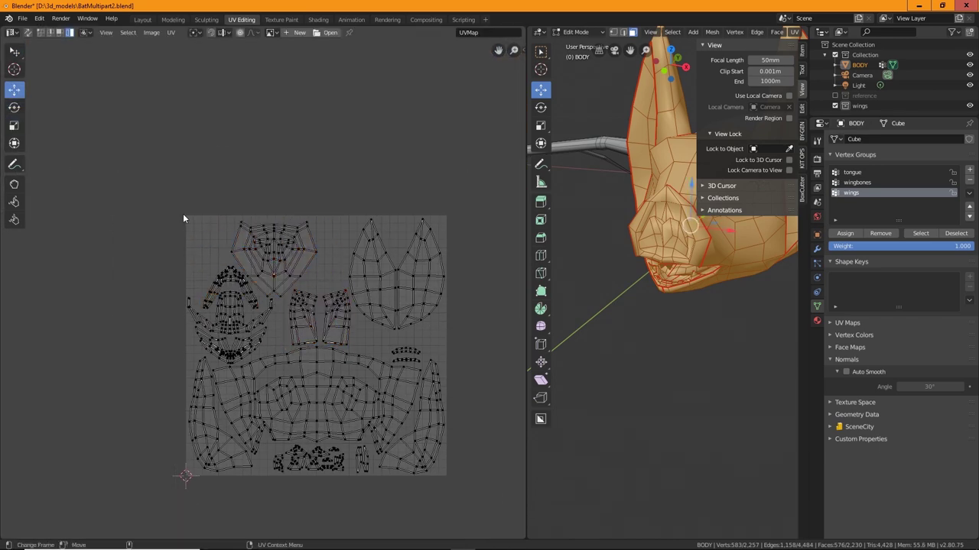
pyautogui.scroll(-3, 193, 268)
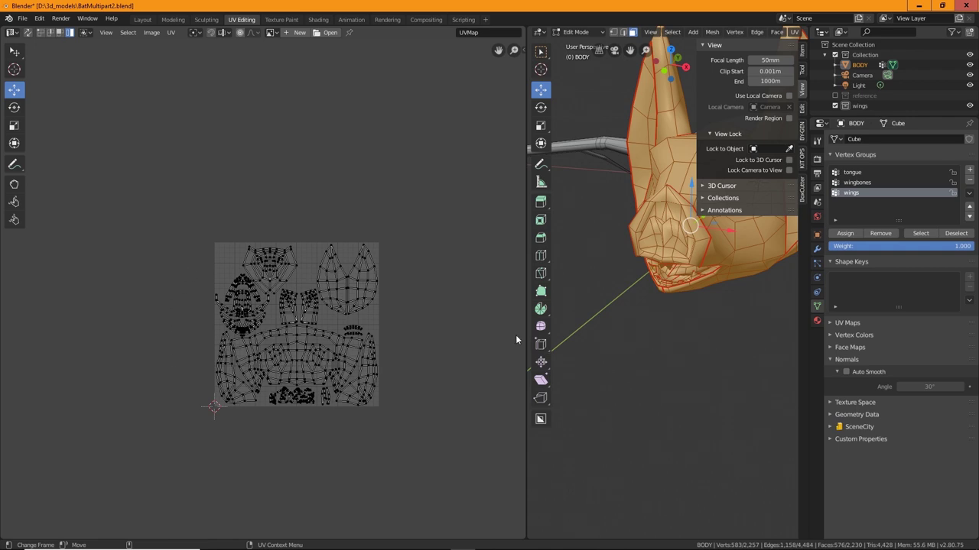
# Deselect the whole mesh, widen the 3D viewport and collapse its View settings to see the bat from above.
pyautogui.moveTo(525, 335); pyautogui.dragTo(347, 337)
pyautogui.scroll(-3, 484, 400)
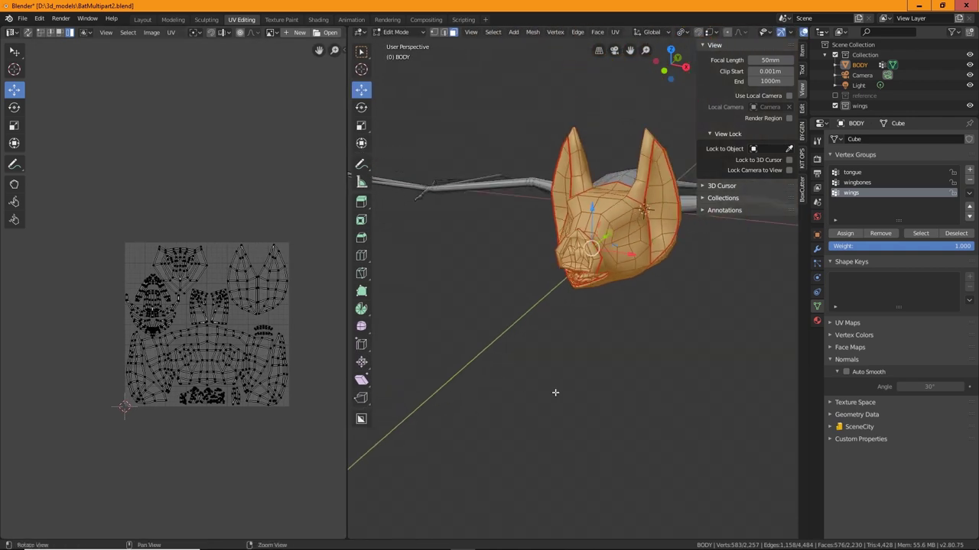
pyautogui.moveTo(619, 390); pyautogui.dragTo(349, 459, button='middle')
pyautogui.click(857, 414)
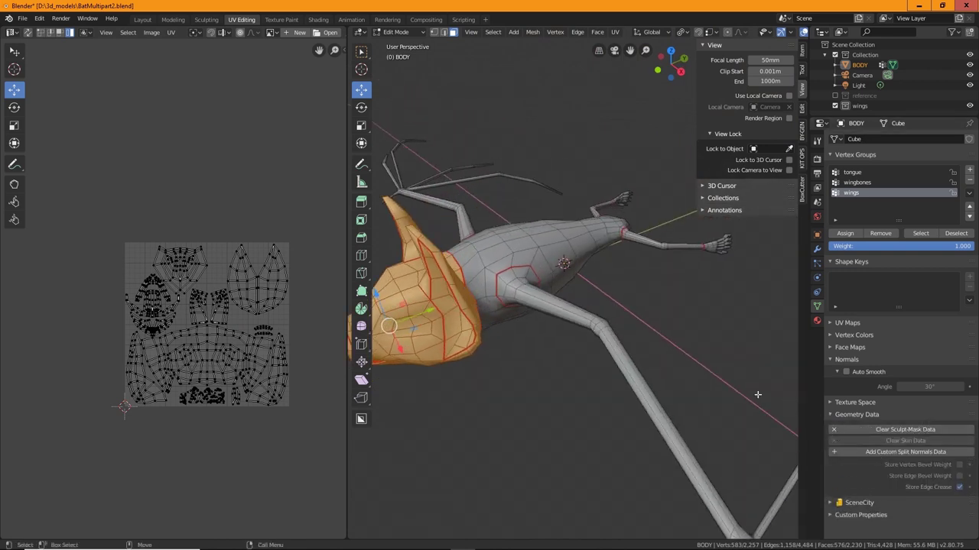
pyautogui.hotkey('alt', 'a')
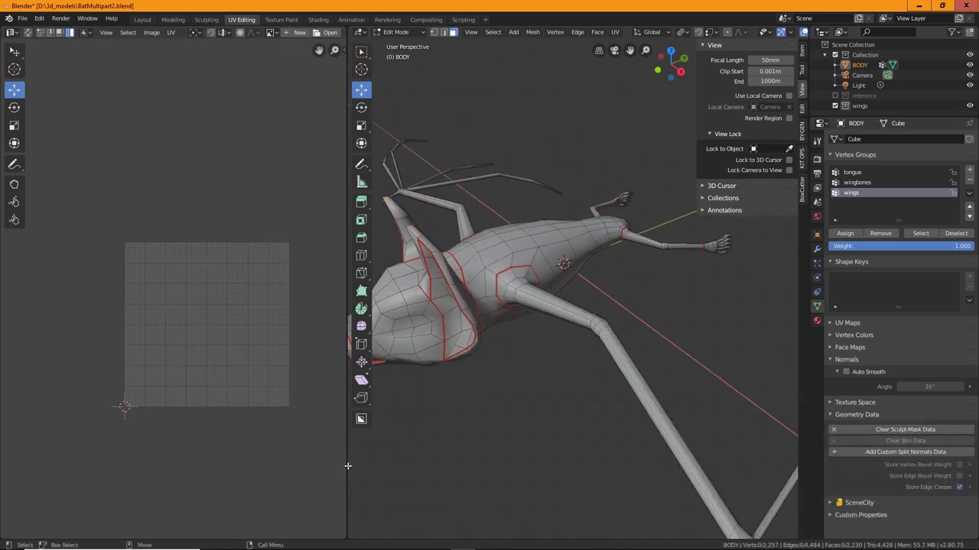
pyautogui.moveTo(347, 468); pyautogui.dragTo(257, 452)
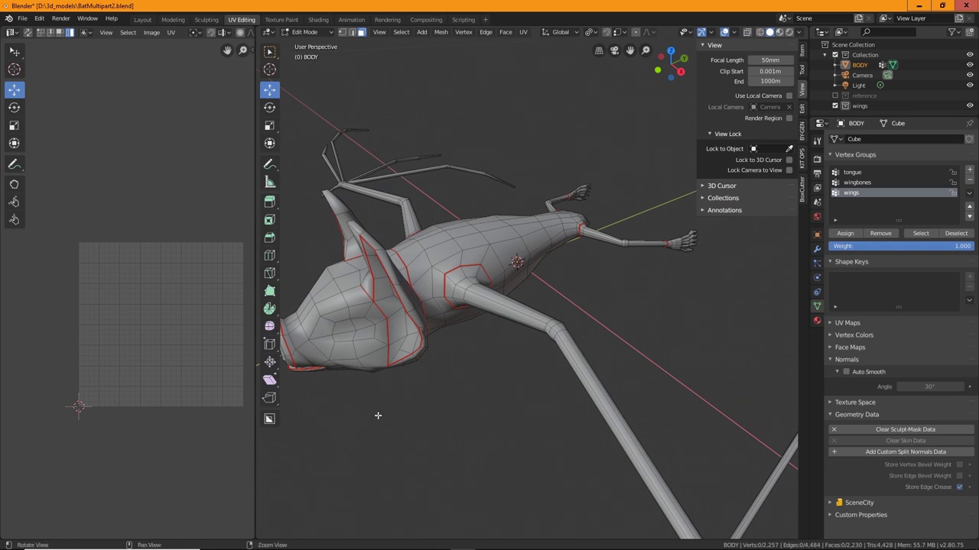
pyautogui.moveTo(378, 415); pyautogui.dragTo(434, 416, button='middle')
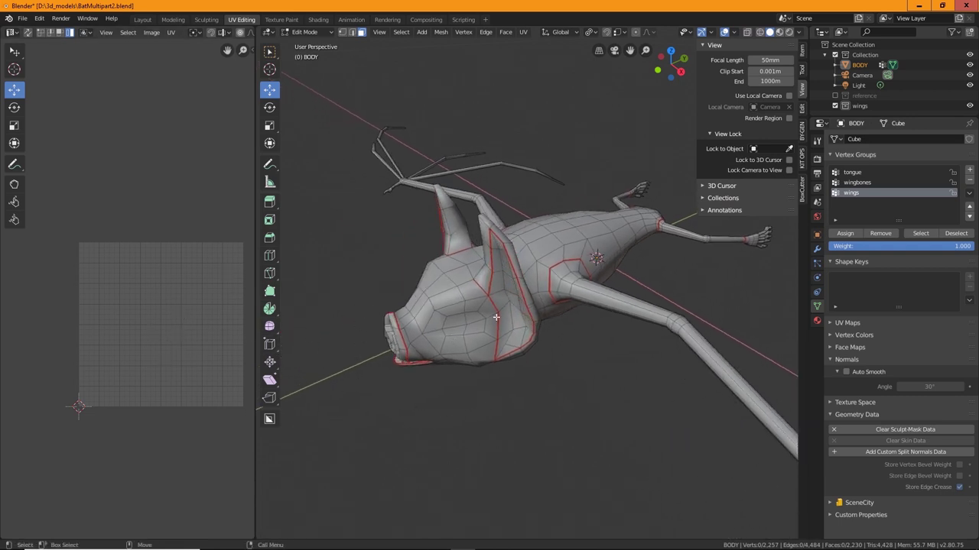
pyautogui.moveTo(470, 353); pyautogui.dragTo(581, 290, button='middle')
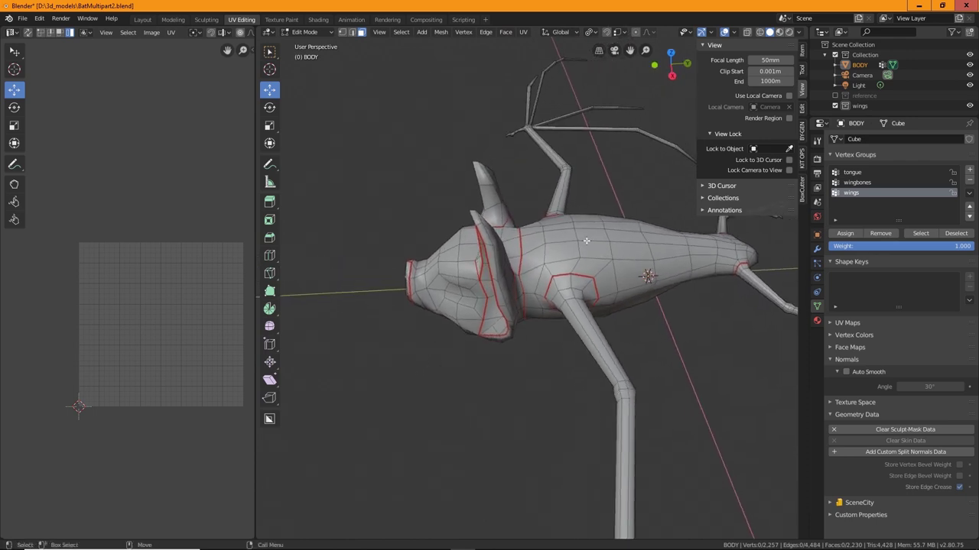
pyautogui.click(704, 47)
pyautogui.moveTo(465, 221); pyautogui.dragTo(555, 361, button='middle')
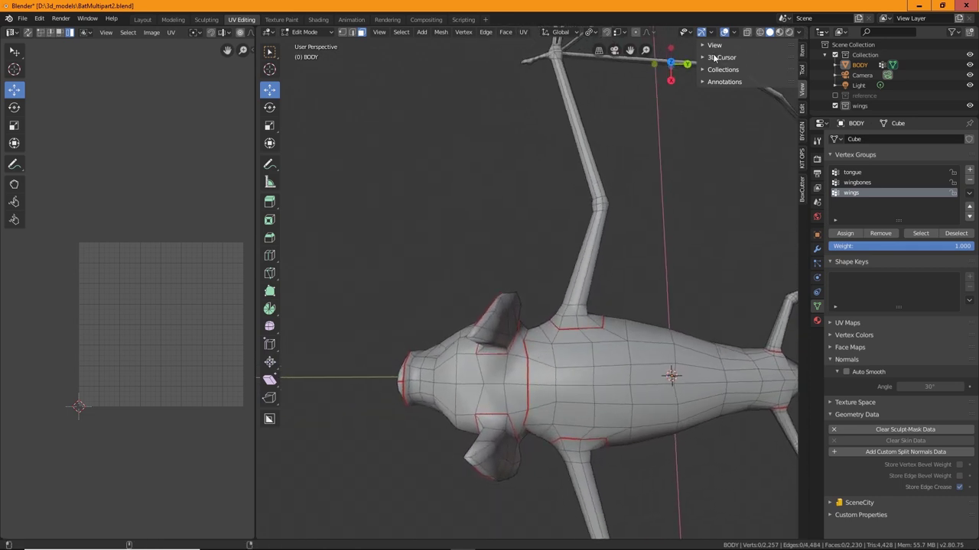
# Turn on X-ray and select the entire head, including all geometry linked to it.
pyautogui.click(746, 33)
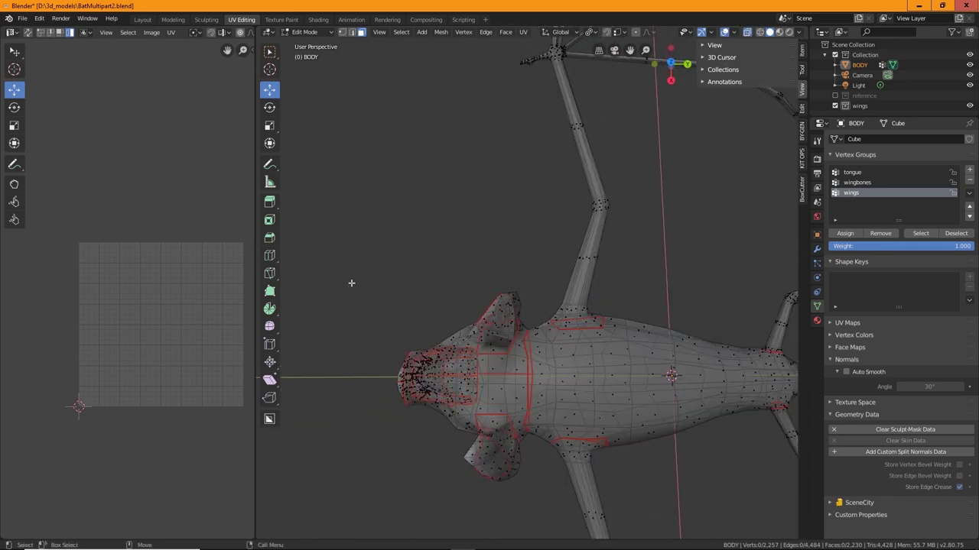
pyautogui.moveTo(352, 222); pyautogui.dragTo(526, 507)
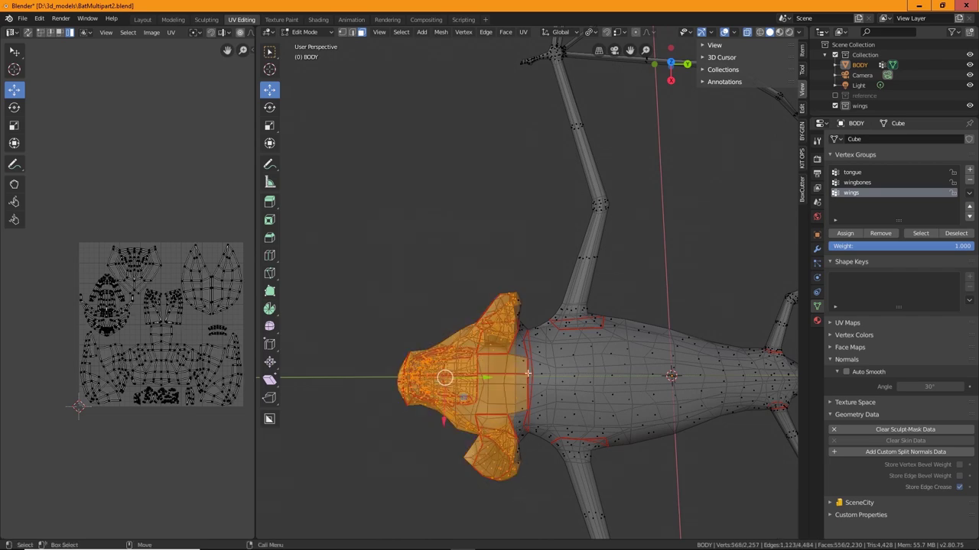
pyautogui.hotkey('ctrl', 'l')
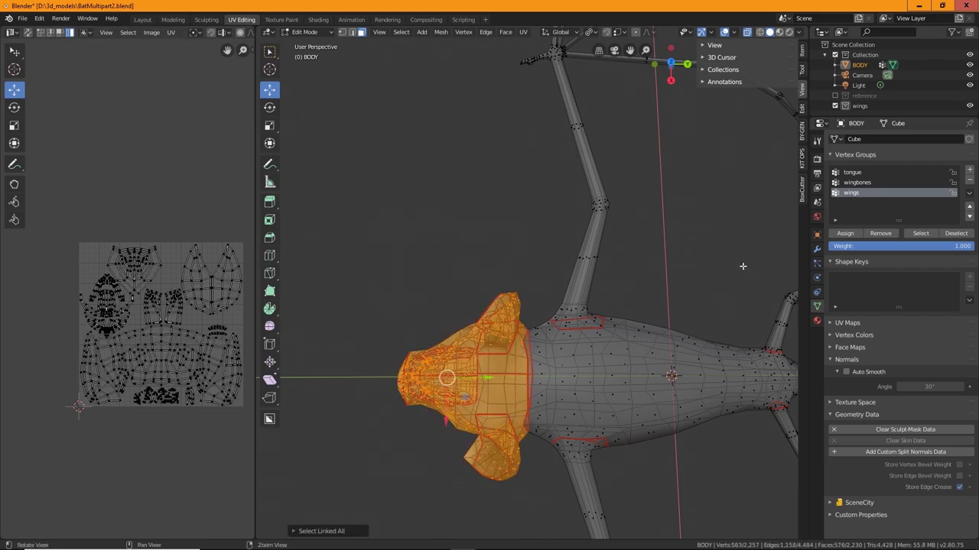
pyautogui.moveTo(742, 266); pyautogui.dragTo(700, 244, button='middle')
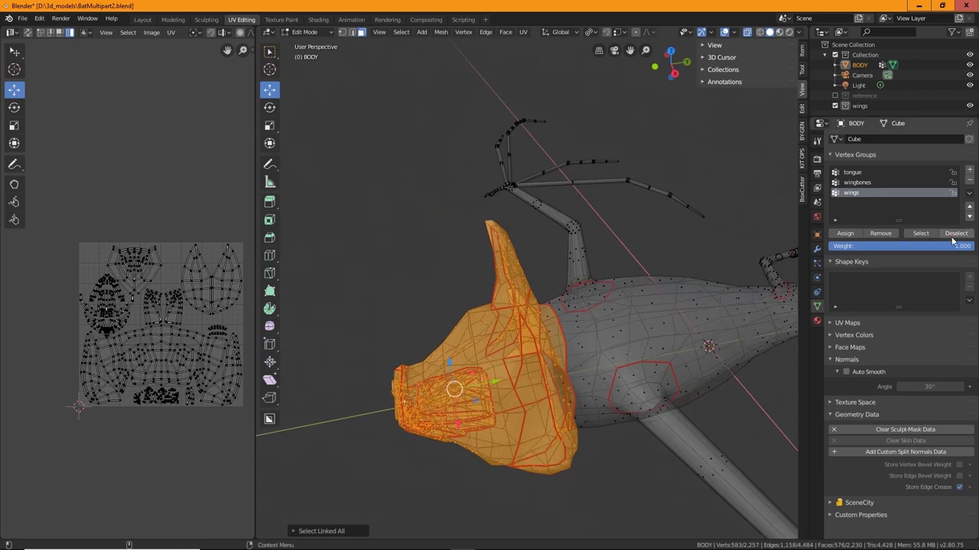
# Add a new material slot with a new material to the body and name it Head.
pyautogui.click(817, 320)
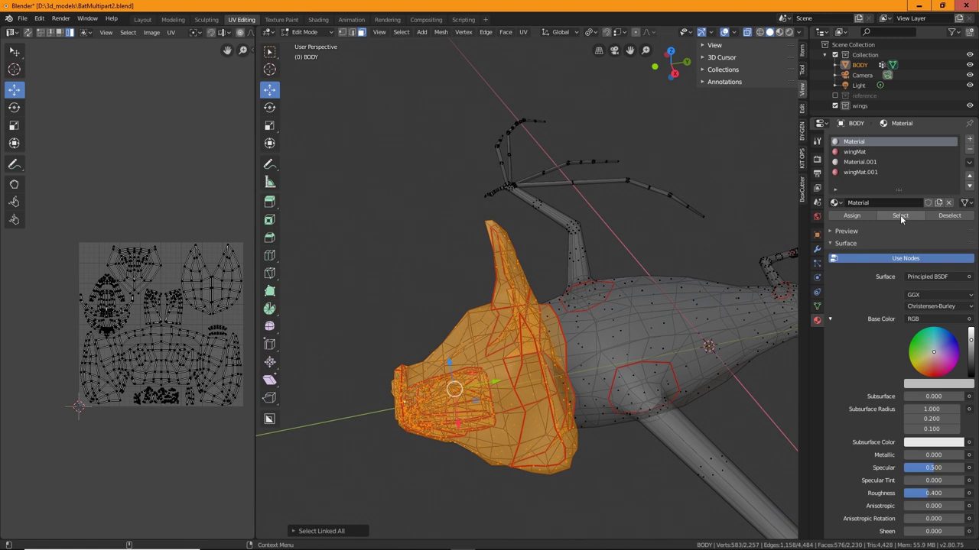
pyautogui.click(969, 141)
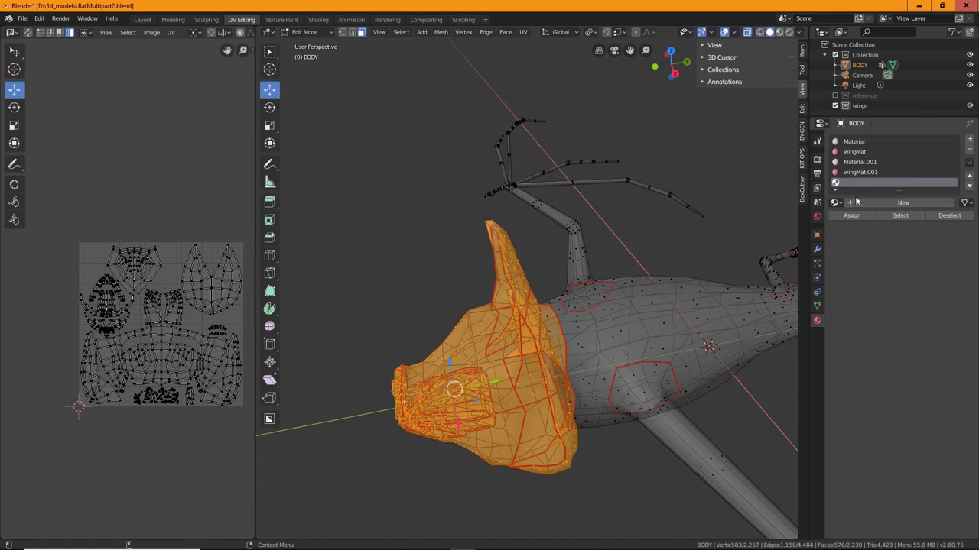
pyautogui.click(905, 203)
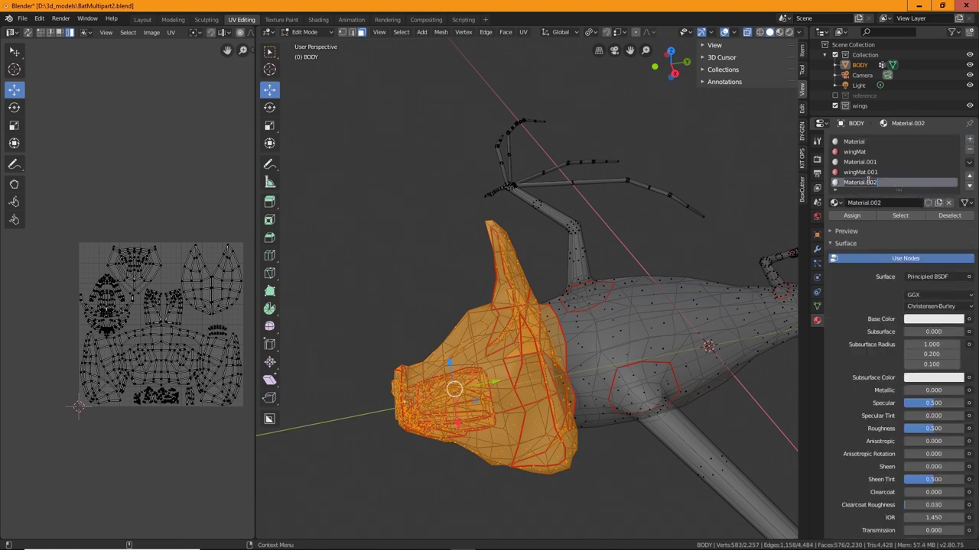
pyautogui.write('Head')
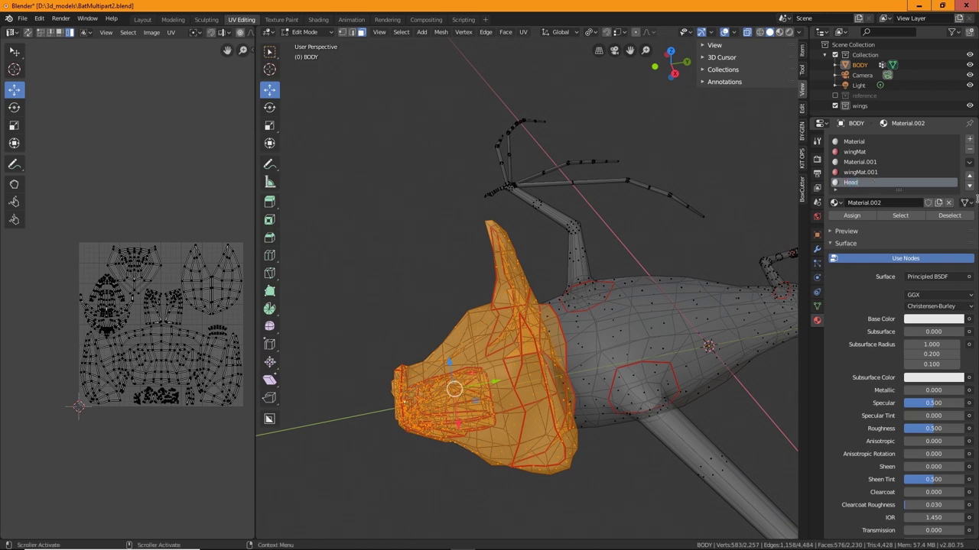
pyautogui.press('Return')
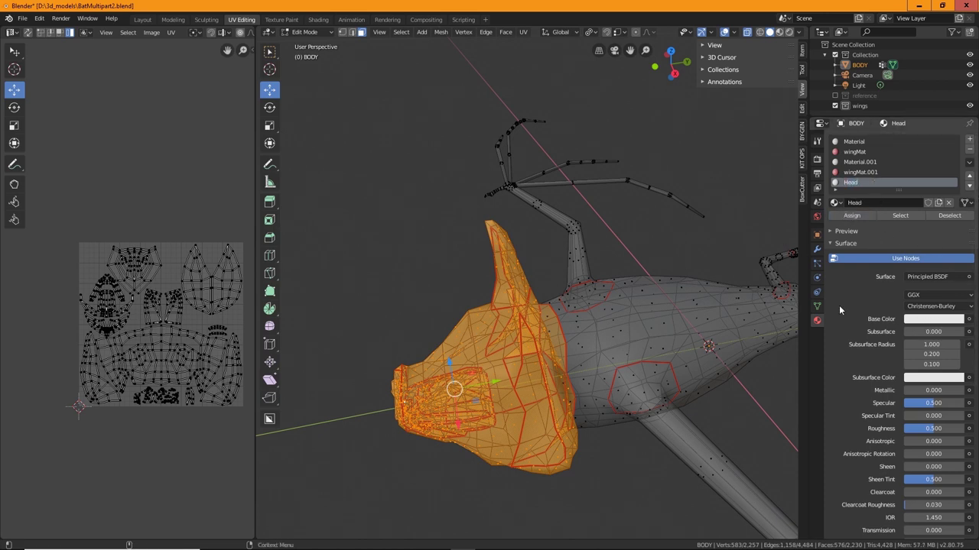
# Turn off X-ray and set the Head material's base color to blue.
pyautogui.click(748, 32)
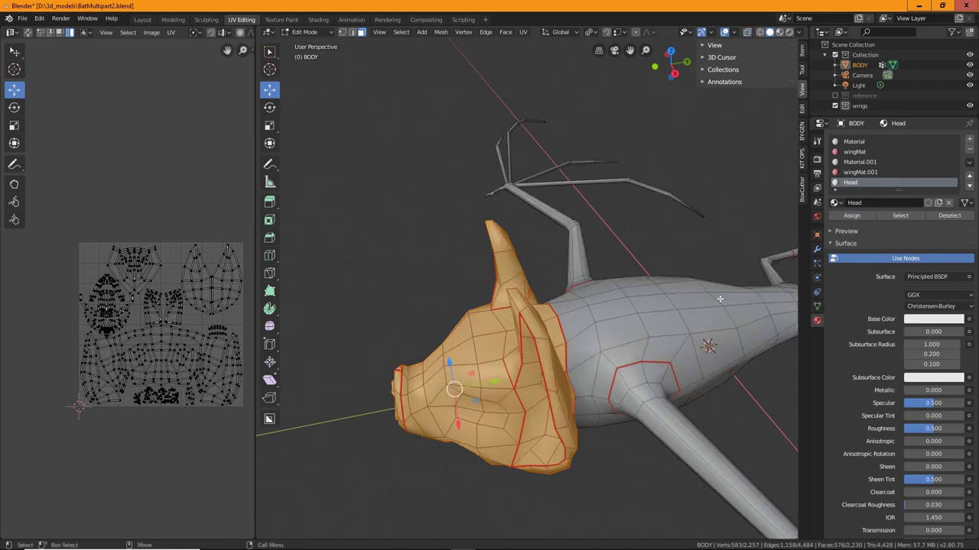
pyautogui.click(932, 322)
pyautogui.moveTo(928, 198); pyautogui.dragTo(956, 192)
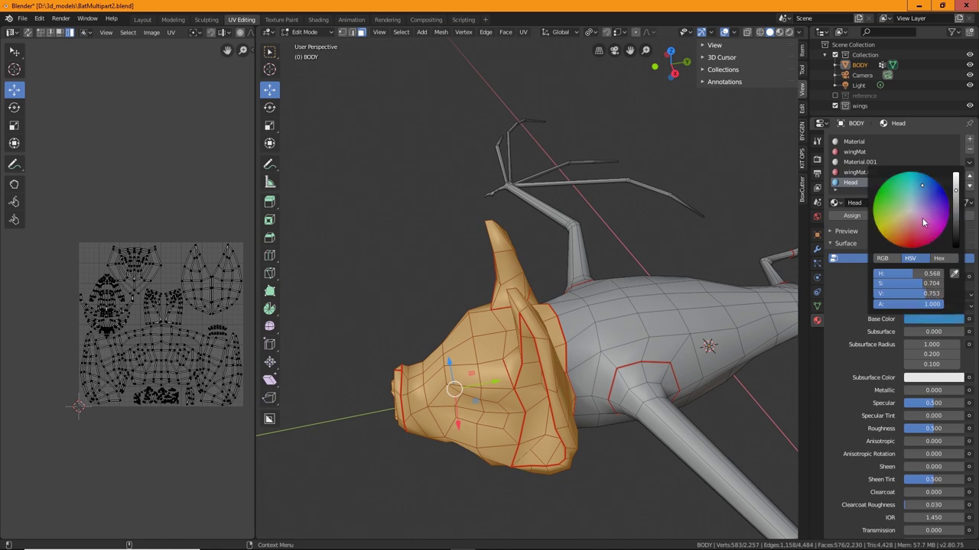
# Show the model in material preview, and assign the Head material to the selected head faces before clearing the selection.
pyautogui.click(779, 33)
pyautogui.moveTo(385, 334); pyautogui.dragTo(484, 354, button='middle')
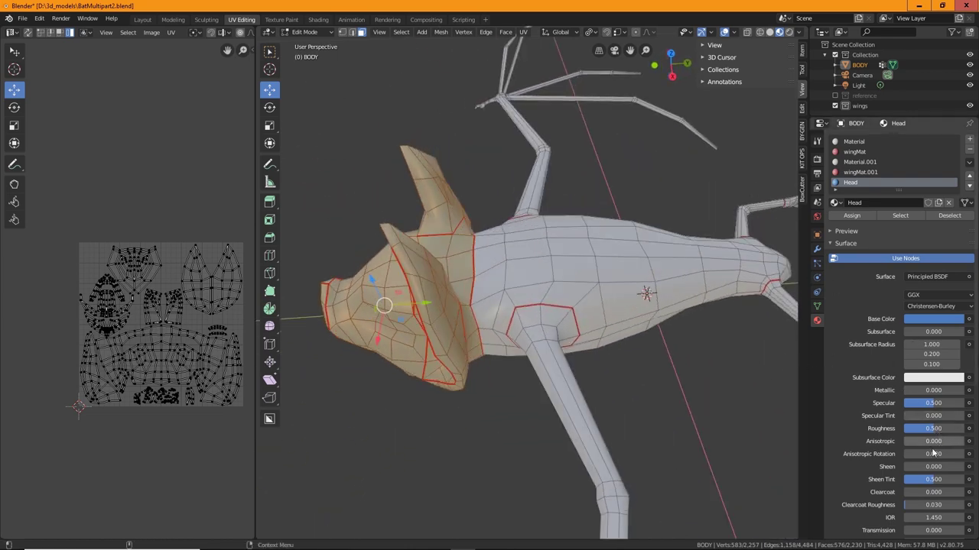
pyautogui.moveTo(922, 505); pyautogui.dragTo(904, 505)
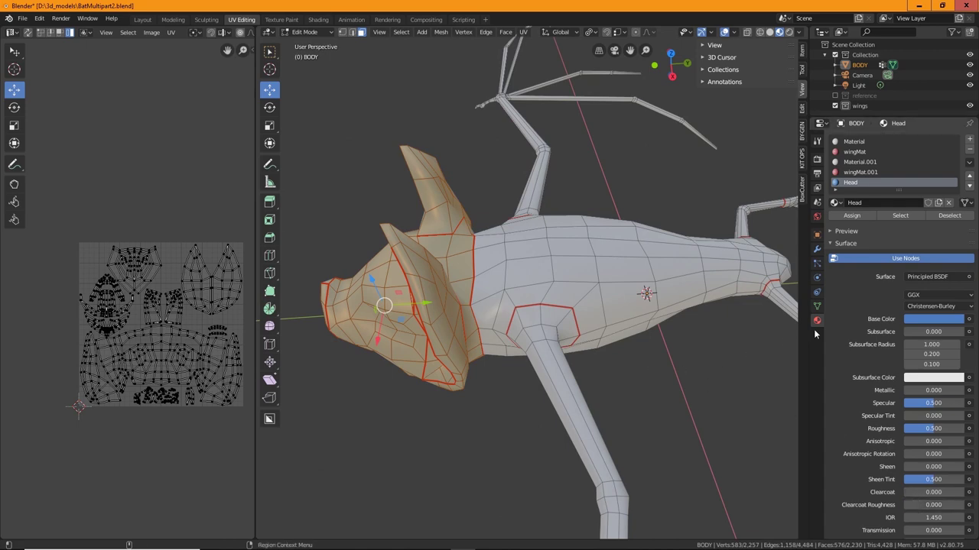
pyautogui.moveTo(647, 367); pyautogui.dragTo(544, 438, button='middle')
pyautogui.click(544, 437)
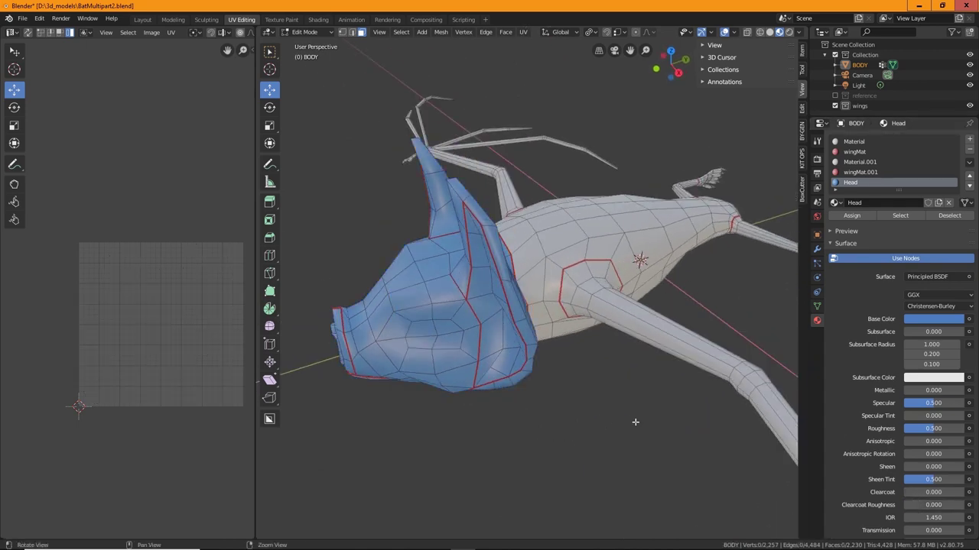
pyautogui.moveTo(633, 360); pyautogui.dragTo(642, 412, button='middle')
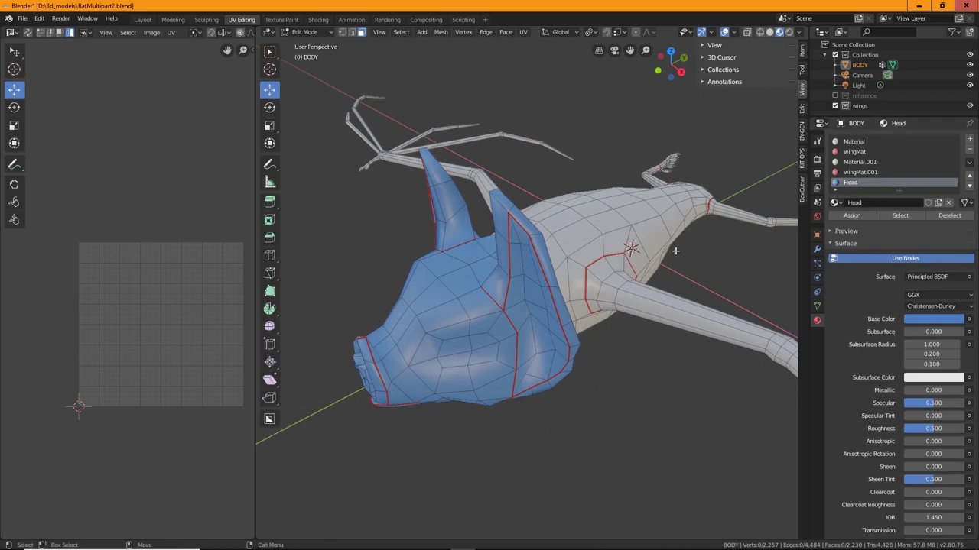
# Switch to edge selection and mark a seam around the forearm's end loop at the wrist of one wing.
pyautogui.moveTo(659, 345); pyautogui.dragTo(562, 307, button='middle')
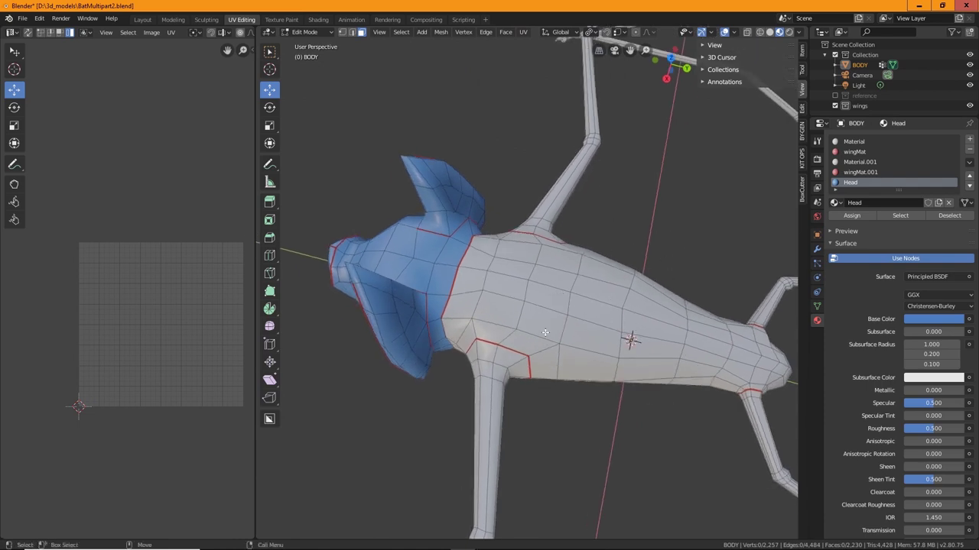
pyautogui.click(530, 293)
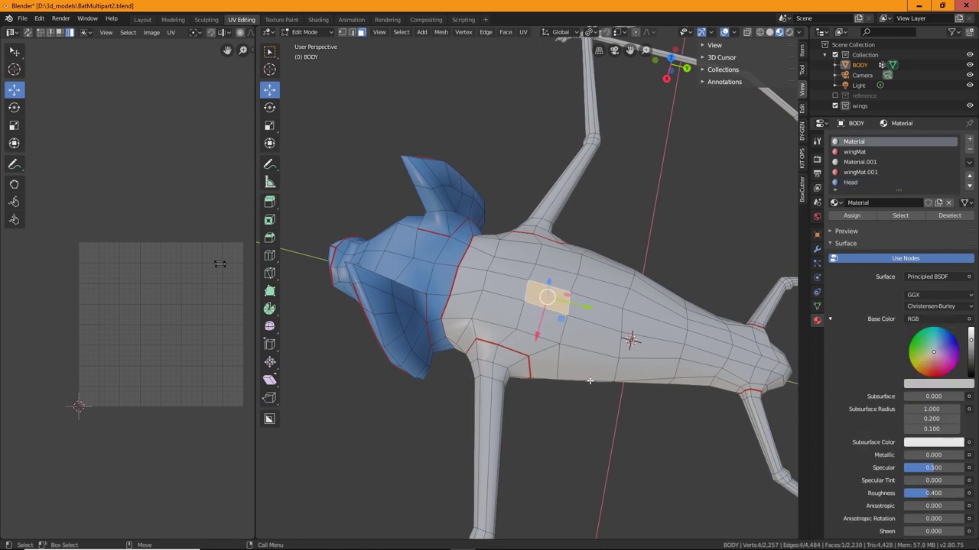
pyautogui.keyDown('alt'); pyautogui.moveTo(574, 479); pyautogui.dragTo(489, 436); pyautogui.keyUp('alt')
pyautogui.keyDown('alt'); pyautogui.moveTo(461, 511); pyautogui.dragTo(630, 374, button='middle'); pyautogui.keyUp('alt')
pyautogui.keyDown('alt'); pyautogui.moveTo(629, 374); pyautogui.dragTo(462, 386); pyautogui.keyUp('alt')
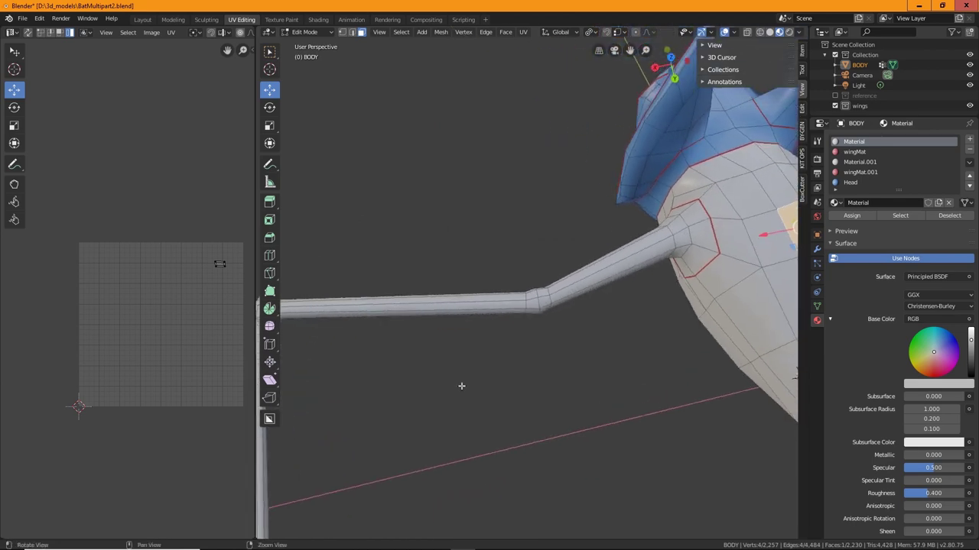
pyautogui.moveTo(461, 387); pyautogui.dragTo(599, 362, button='middle')
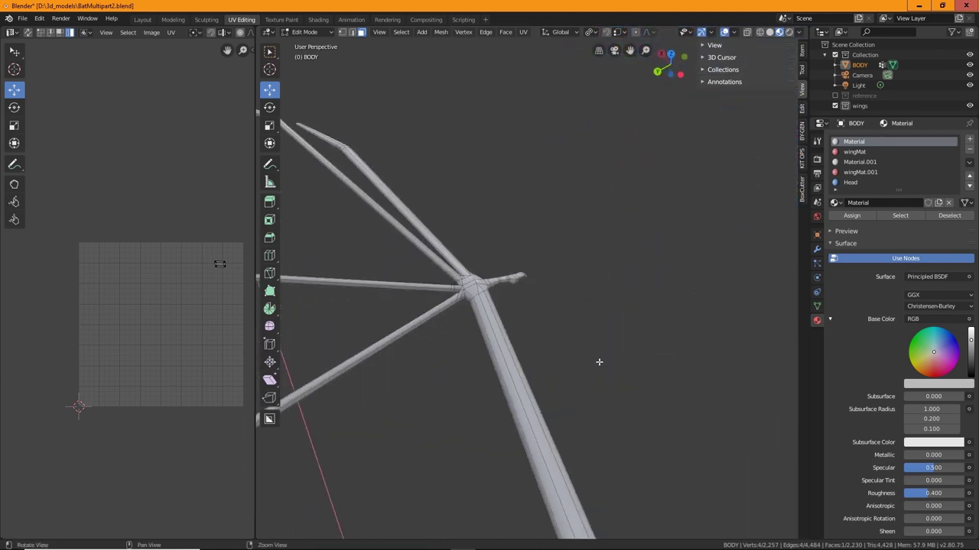
pyautogui.click(352, 32)
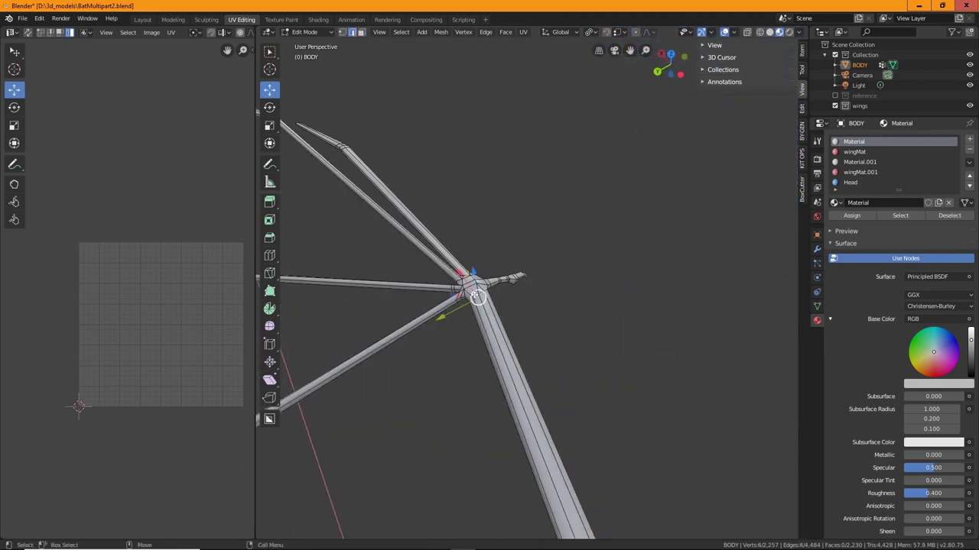
pyautogui.moveTo(475, 295); pyautogui.dragTo(546, 411, button='middle')
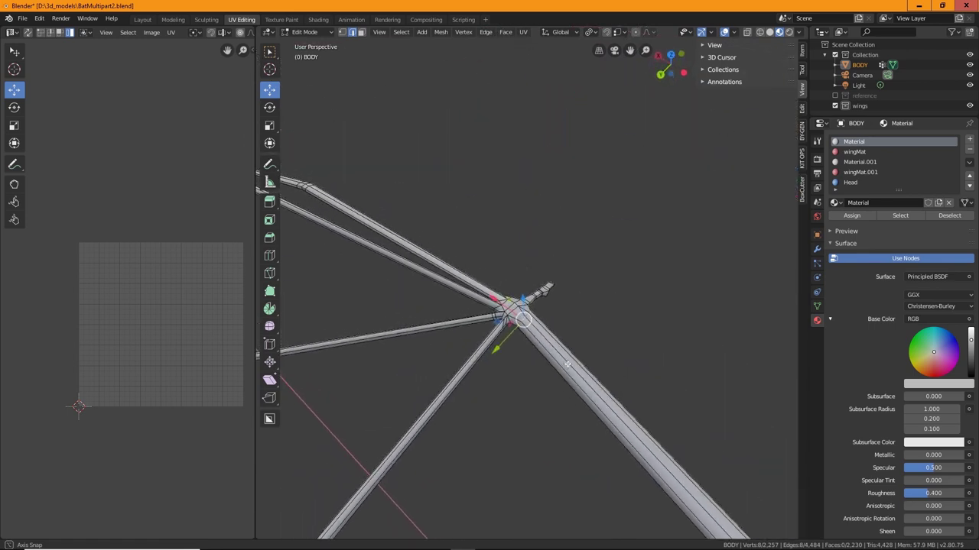
pyautogui.scroll(5, 574, 350)
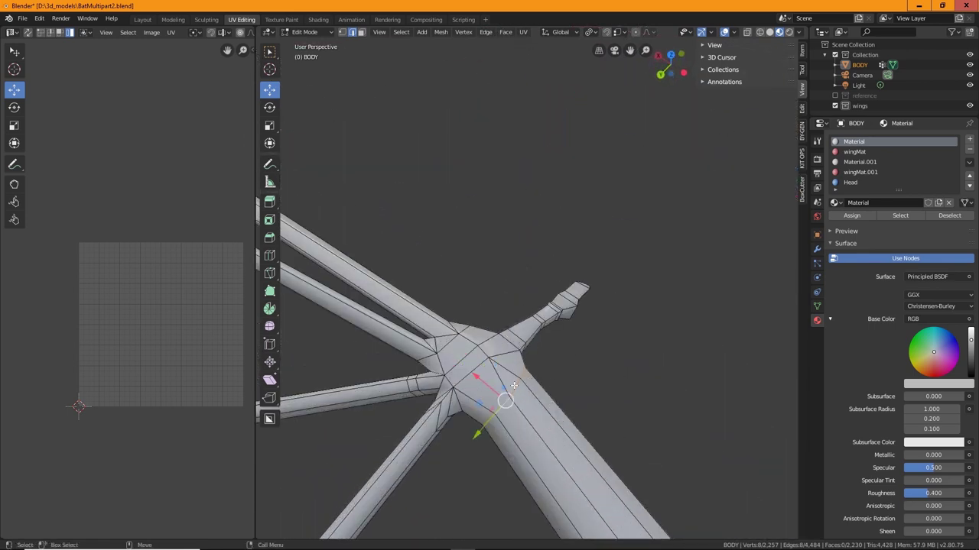
pyautogui.rightClick(518, 388)
pyautogui.click(492, 396)
# Mark a seam around the forearm's end loop at the wrist of the opposite wing.
pyautogui.moveTo(588, 380); pyautogui.dragTo(283, 366, button='middle')
pyautogui.scroll(-8, 642, 350)
pyautogui.keyDown('shift'); pyautogui.moveTo(629, 347); pyautogui.dragTo(499, 386, button='middle'); pyautogui.keyUp('shift')
pyautogui.scroll(3, 631, 350)
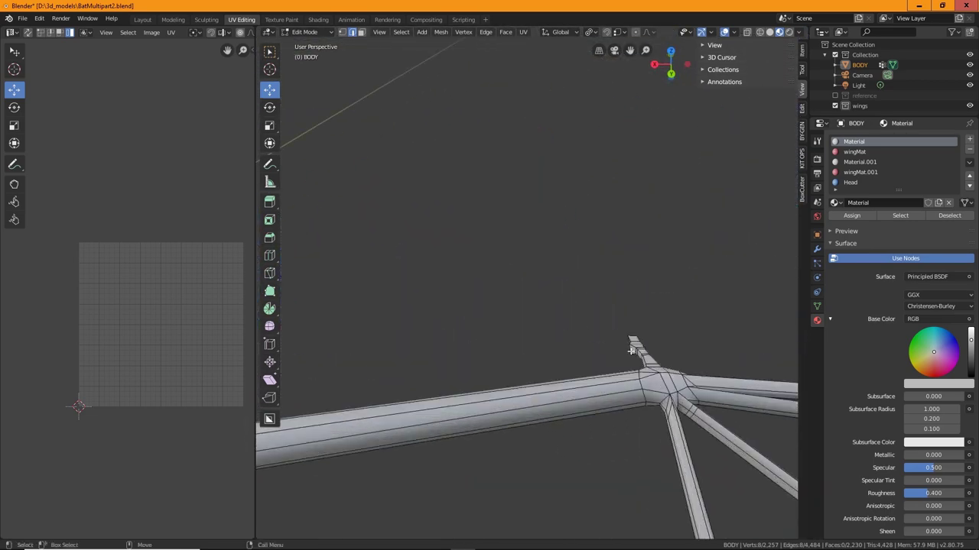
pyautogui.rightClick(641, 391)
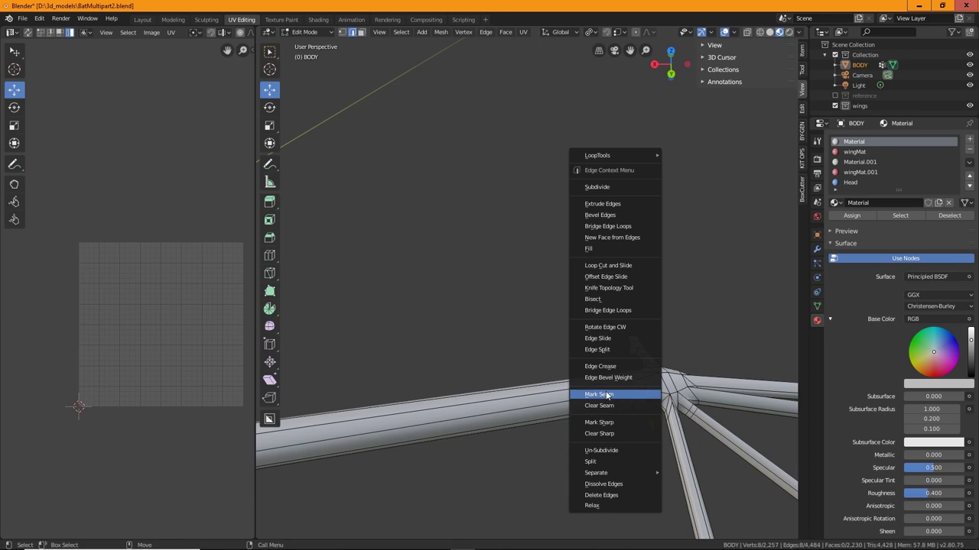
pyautogui.moveTo(640, 392); pyautogui.dragTo(577, 349, button='middle')
pyautogui.scroll(4, 684, 373)
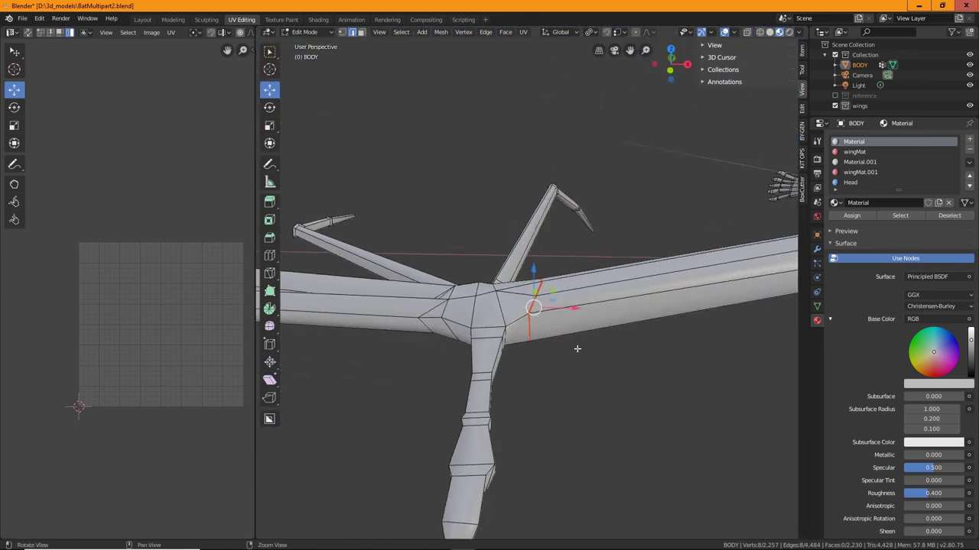
# Mark a seam around the base of the thumb on this wing's hand.
pyautogui.click(484, 334)
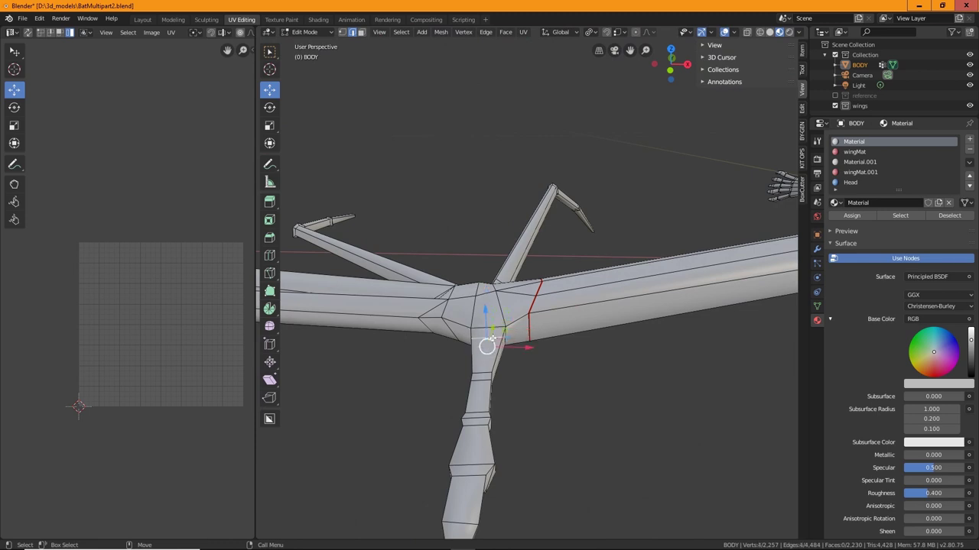
pyautogui.rightClick(490, 337)
pyautogui.click(446, 340)
# Mark seams around the bases of the two widely spaced finger bones on the same hand.
pyautogui.moveTo(574, 385); pyautogui.dragTo(659, 371, button='middle')
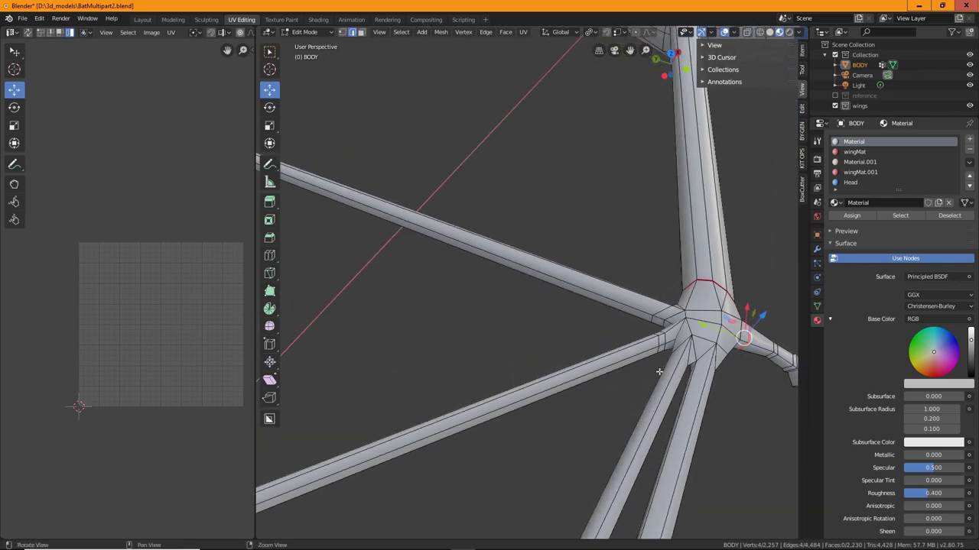
pyautogui.click(665, 307)
pyautogui.click(657, 312)
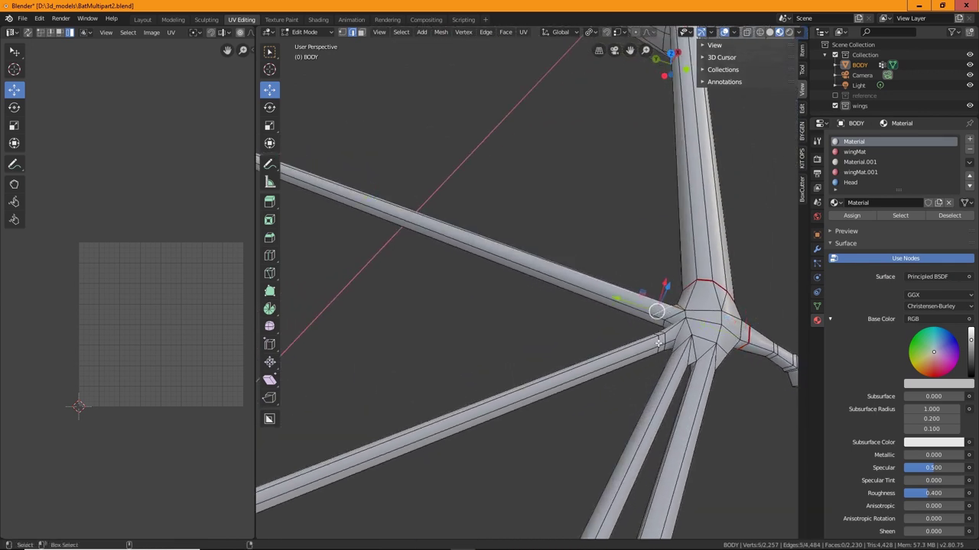
pyautogui.keyDown('shift'); pyautogui.doubleClick(659, 343); pyautogui.keyUp('shift')
pyautogui.hotkey('ctrl', 'z')
pyautogui.hotkey('ctrl', 'z')
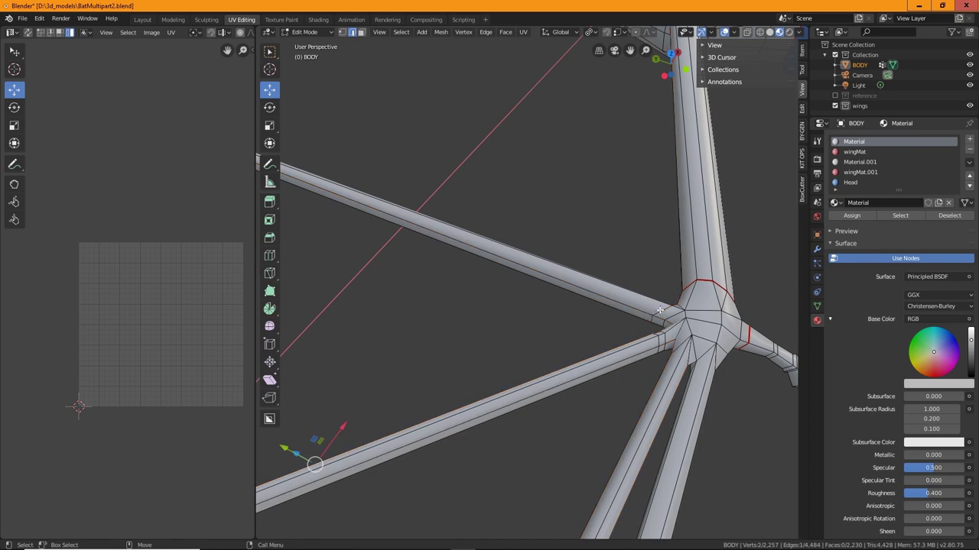
pyautogui.keyDown('alt'); pyautogui.keyDown('shift'); pyautogui.click(654, 342); pyautogui.keyUp('shift'); pyautogui.keyUp('alt')
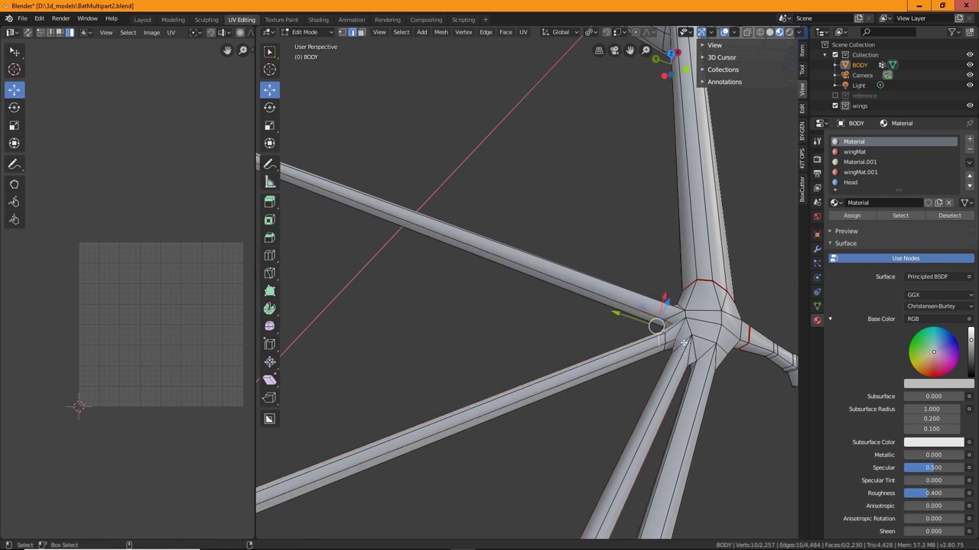
pyautogui.rightClick(654, 345)
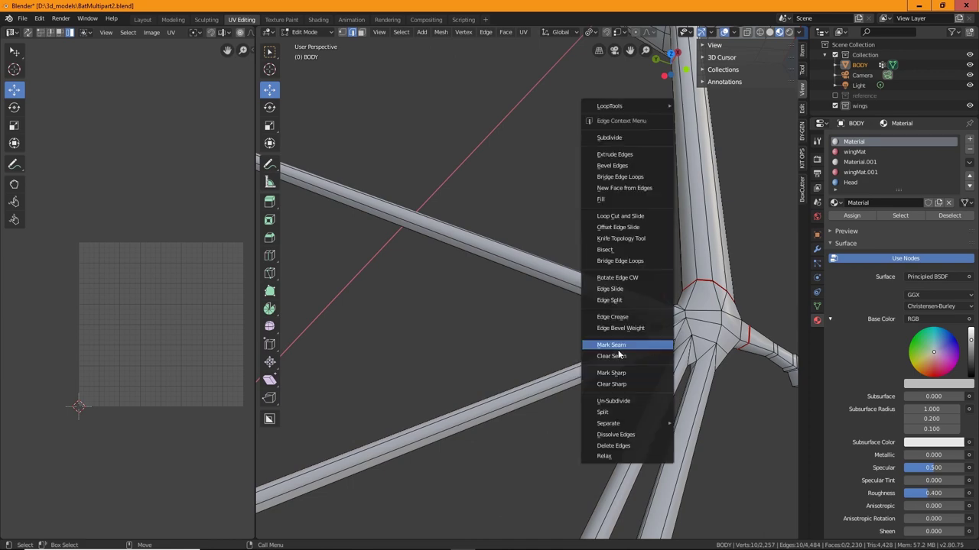
pyautogui.click(618, 346)
# Mark seams around the base of the thumb and the two widely spaced finger bones on the other wing's hand.
pyautogui.keyDown('alt'); pyautogui.moveTo(618, 346); pyautogui.dragTo(402, 237); pyautogui.keyUp('alt')
pyautogui.keyDown('alt'); pyautogui.moveTo(402, 237); pyautogui.dragTo(653, 370, button='middle'); pyautogui.keyUp('alt')
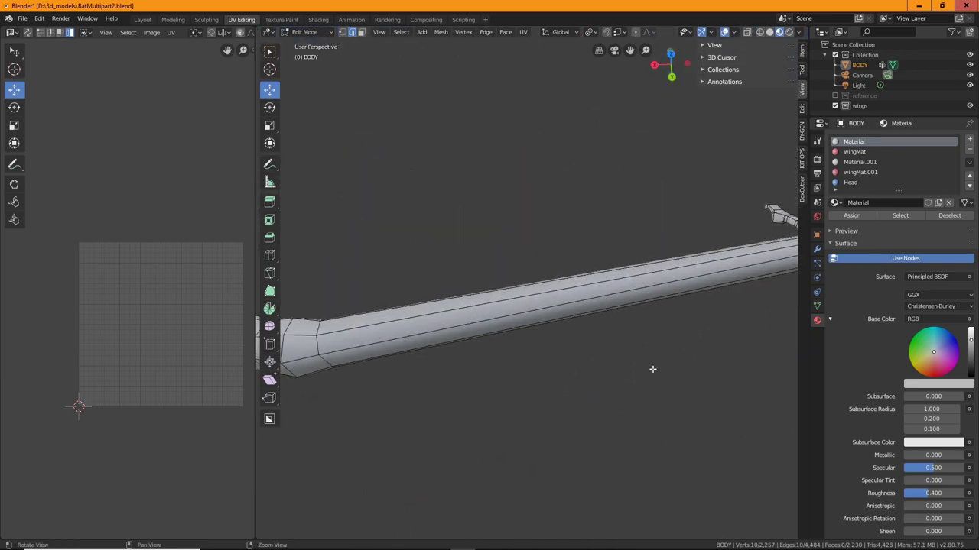
pyautogui.keyDown('alt'); pyautogui.moveTo(652, 370); pyautogui.dragTo(622, 391, button='right'); pyautogui.keyUp('alt')
pyautogui.keyDown('alt'); pyautogui.moveTo(433, 365); pyautogui.dragTo(787, 352, button='middle'); pyautogui.keyUp('alt')
pyautogui.keyDown('alt'); pyautogui.moveTo(531, 347); pyautogui.dragTo(568, 370, button='middle'); pyautogui.keyUp('alt')
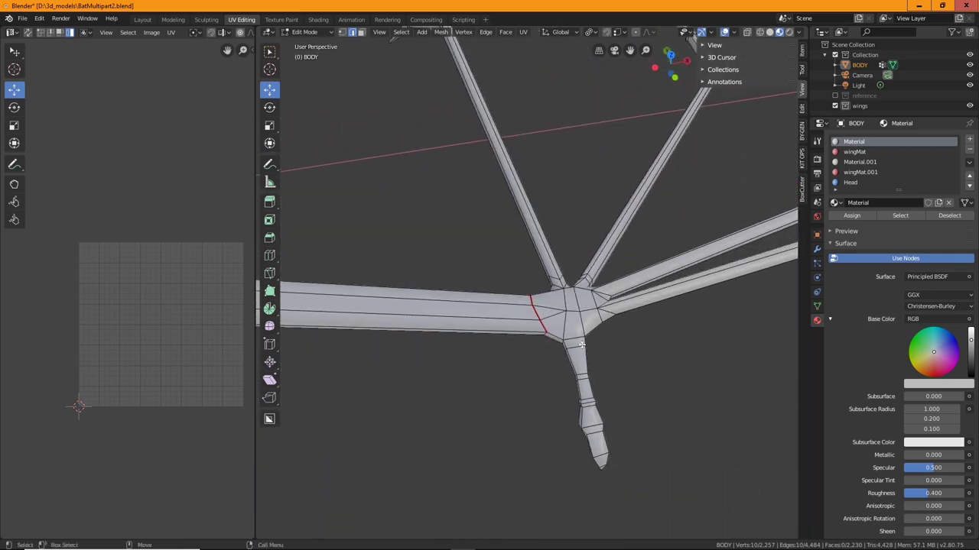
pyautogui.click(578, 347)
pyautogui.keyDown('alt'); pyautogui.click(579, 275); pyautogui.keyUp('alt')
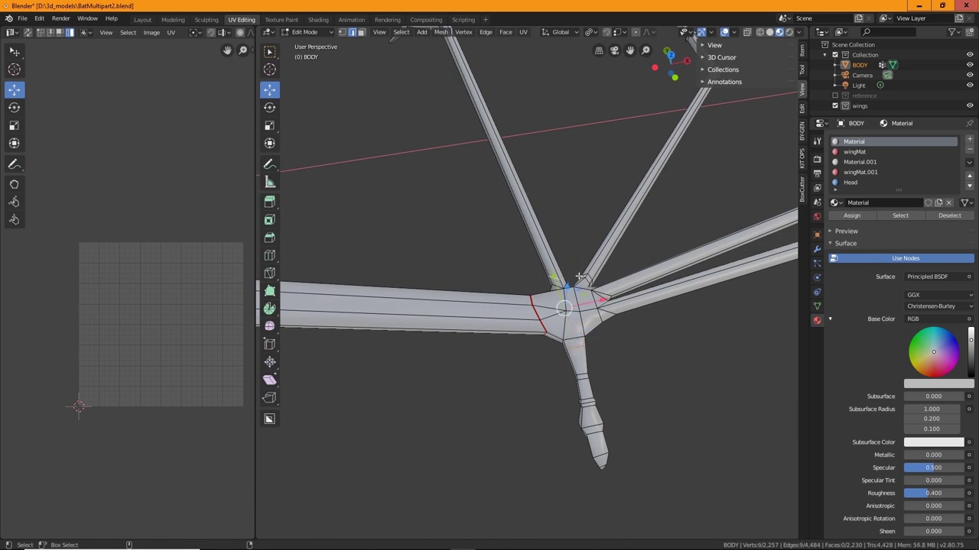
pyautogui.keyDown('alt'); pyautogui.keyDown('shift'); pyautogui.click(588, 277); pyautogui.keyUp('shift'); pyautogui.keyUp('alt')
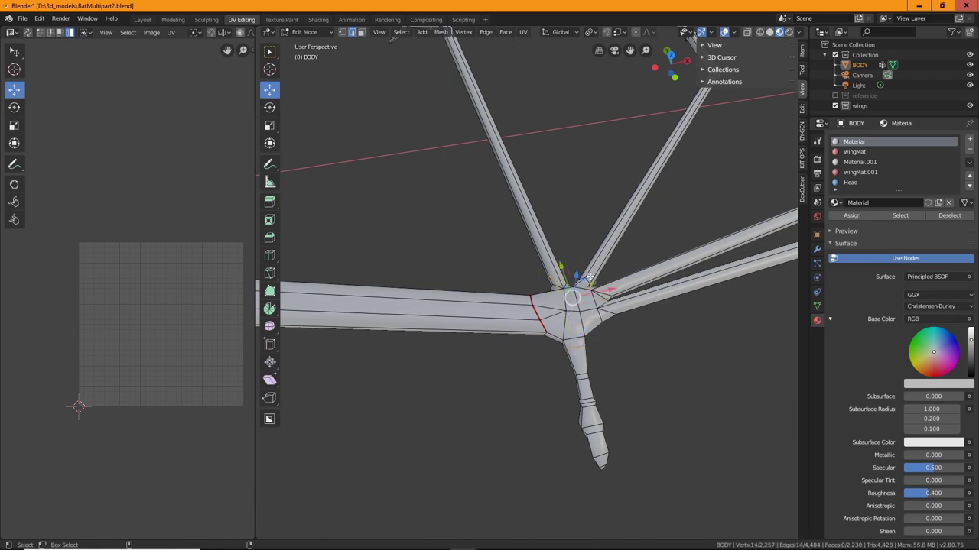
pyautogui.rightClick(590, 281)
pyautogui.click(556, 275)
# Select the middle edge loop of the elbow on both arms and mark them as seams.
pyautogui.scroll(-2, 636, 356)
pyautogui.moveTo(636, 356); pyautogui.dragTo(691, 236, button='middle')
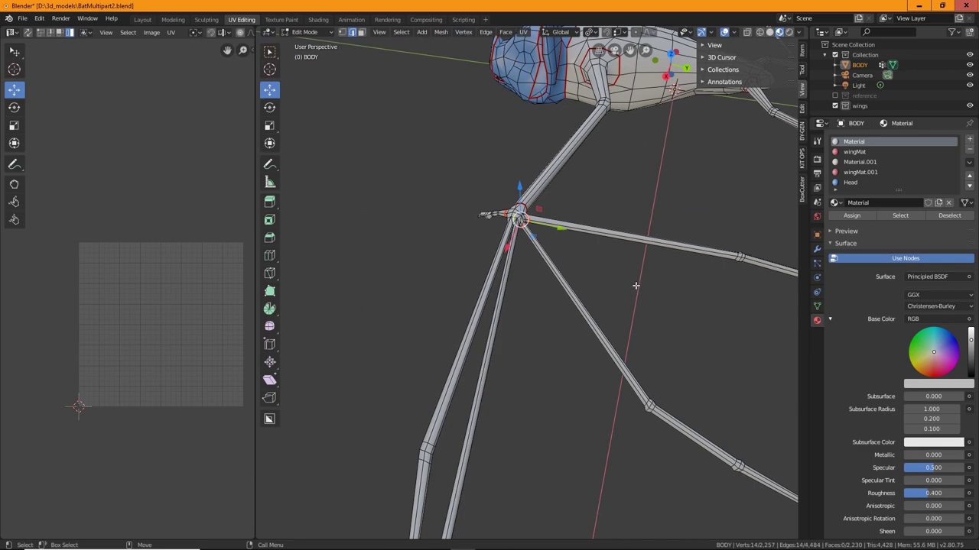
pyautogui.moveTo(662, 309); pyautogui.dragTo(536, 283, button='middle')
pyautogui.scroll(2, 582, 258)
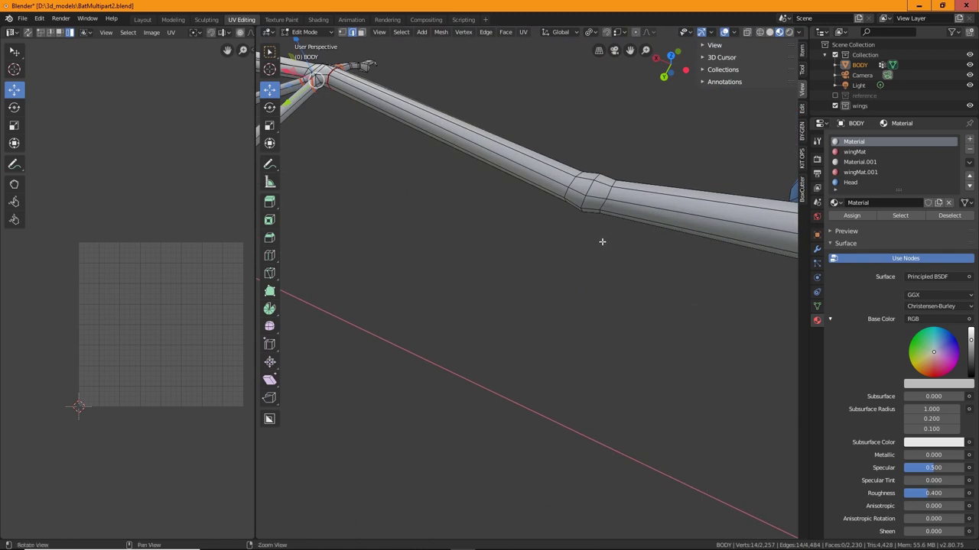
pyautogui.keyDown('shift'); pyautogui.moveTo(601, 240); pyautogui.dragTo(546, 393, button='middle'); pyautogui.keyUp('shift')
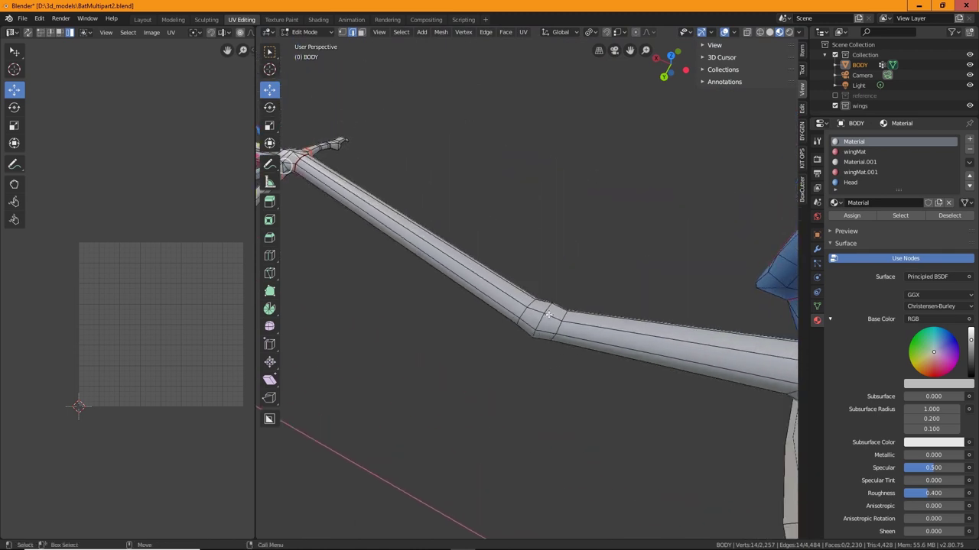
pyautogui.keyDown('alt'); pyautogui.click(539, 324); pyautogui.keyUp('alt')
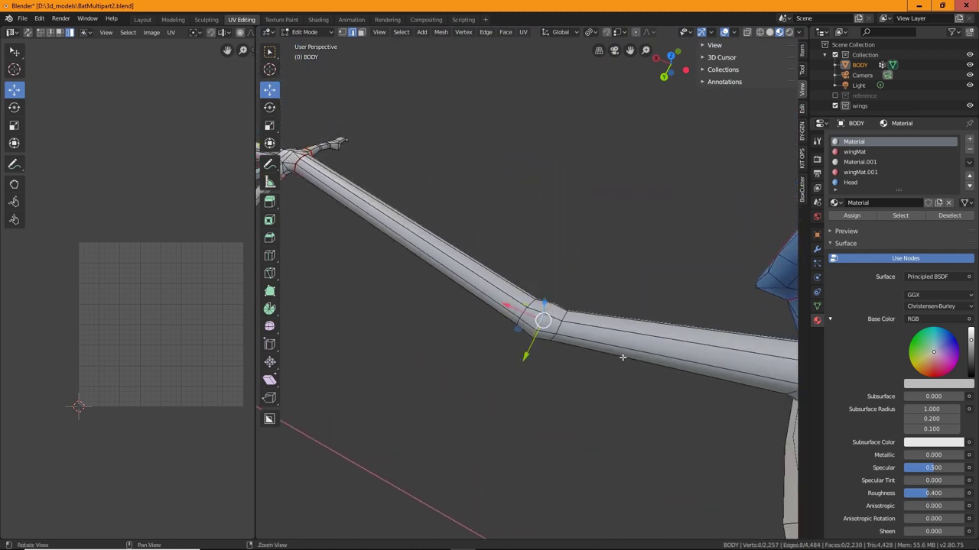
pyautogui.moveTo(539, 325); pyautogui.dragTo(505, 294, button='middle')
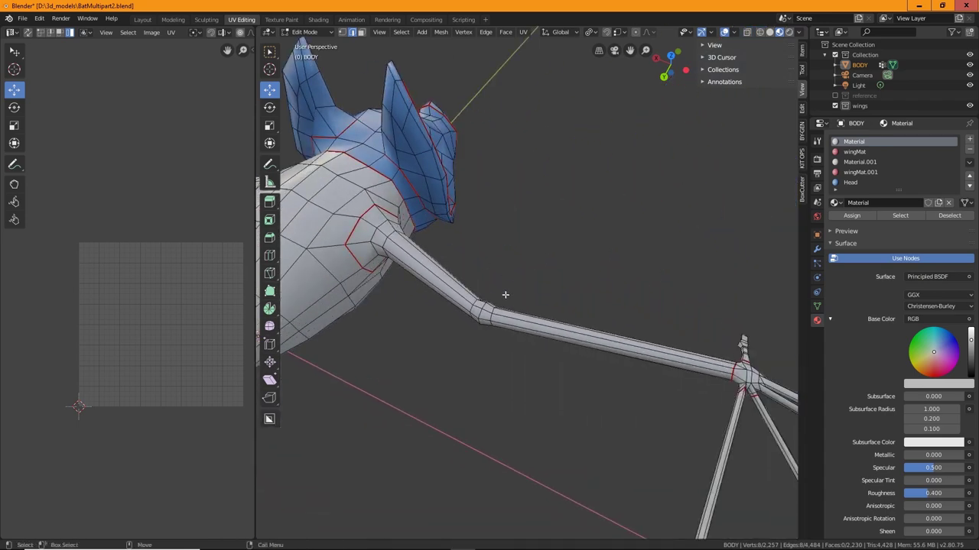
pyautogui.moveTo(474, 325); pyautogui.dragTo(426, 348, button='middle')
pyautogui.keyDown('alt'); pyautogui.keyDown('shift'); pyautogui.click(426, 347); pyautogui.keyUp('shift'); pyautogui.keyUp('alt')
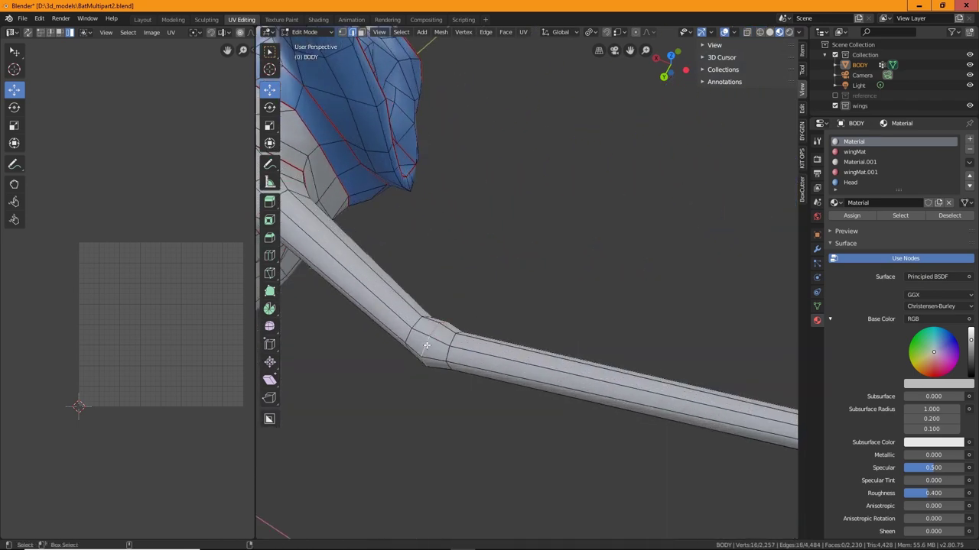
pyautogui.rightClick(426, 349)
pyautogui.click(390, 345)
# Select the line of edges along one side of the body, from the neck seam to the hind leg seam.
pyautogui.scroll(-6, 542, 413)
pyautogui.moveTo(575, 290); pyautogui.dragTo(450, 280, button='middle')
pyautogui.scroll(2, 449, 279)
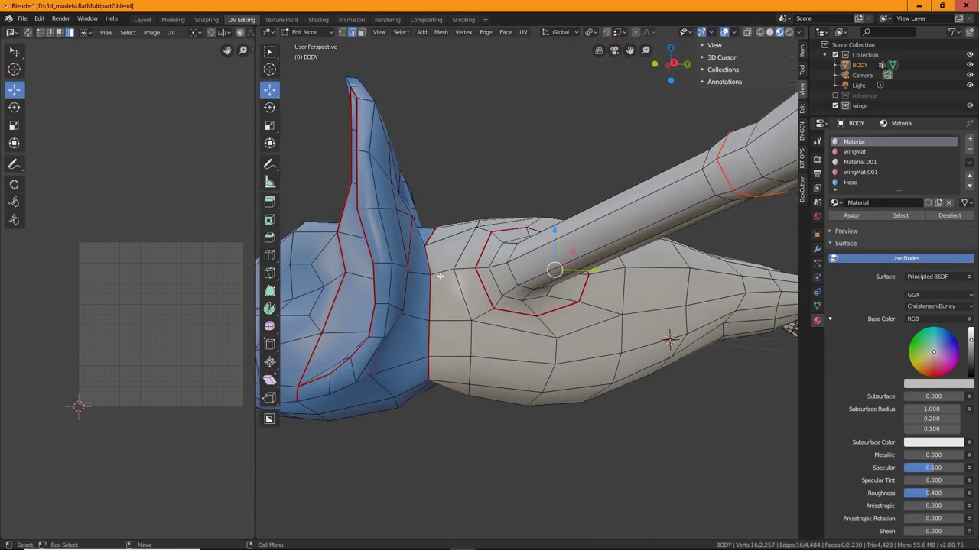
pyautogui.click(441, 271)
pyautogui.moveTo(441, 271); pyautogui.dragTo(501, 289, button='middle')
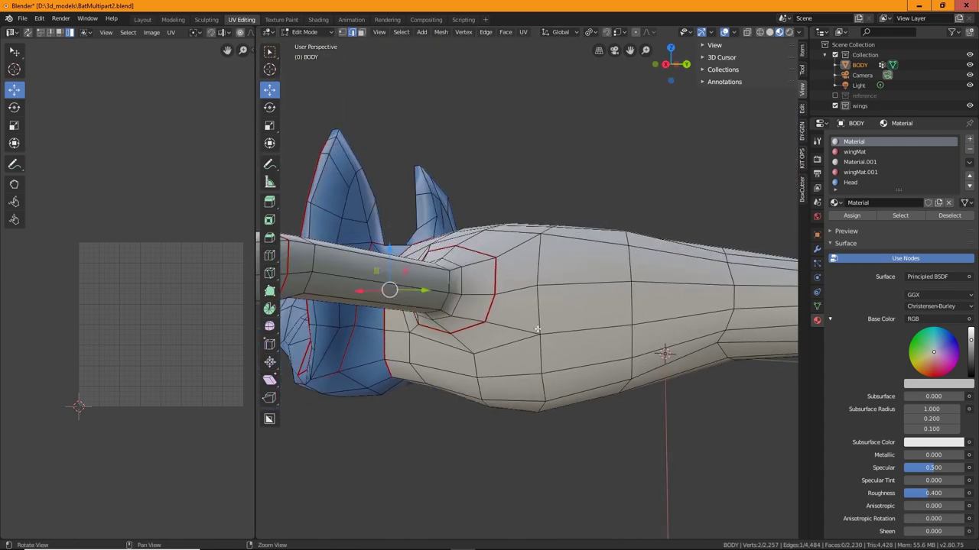
pyautogui.keyDown('shift'); pyautogui.click(582, 283); pyautogui.keyUp('shift')
pyautogui.keyDown('shift'); pyautogui.click(672, 283); pyautogui.keyUp('shift')
pyautogui.moveTo(671, 283); pyautogui.dragTo(530, 334, button='middle')
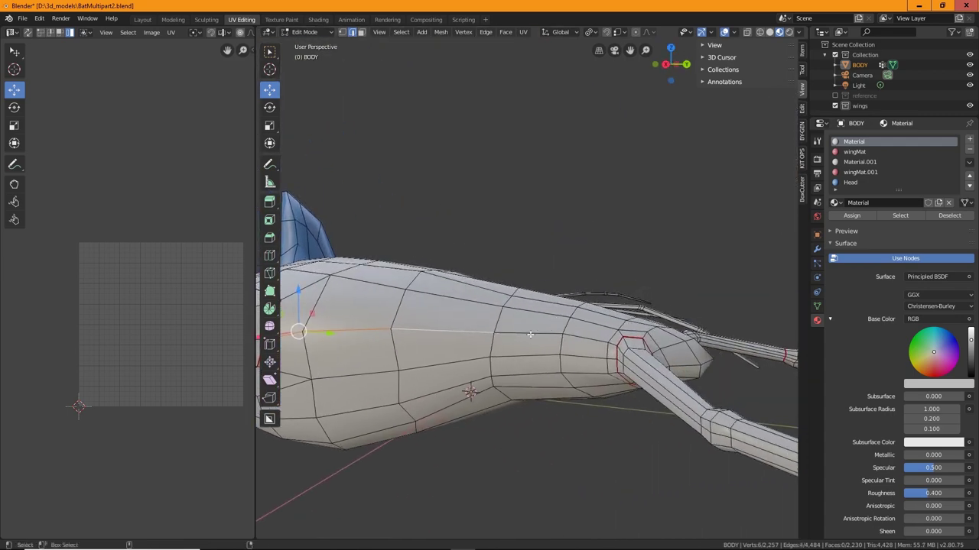
pyautogui.keyDown('shift'); pyautogui.click(530, 334); pyautogui.keyUp('shift')
pyautogui.keyDown('shift'); pyautogui.click(595, 342); pyautogui.keyUp('shift')
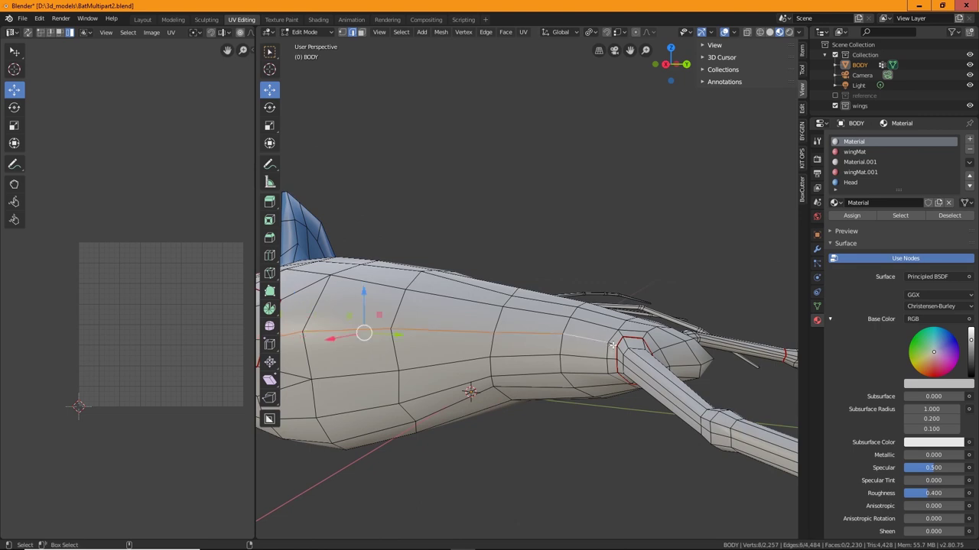
pyautogui.keyDown('shift'); pyautogui.click(612, 346); pyautogui.keyUp('shift')
# Extend the edge selection across the rump from one hind leg's seam to the other.
pyautogui.moveTo(611, 345); pyautogui.dragTo(539, 365, button='middle')
pyautogui.keyDown('shift'); pyautogui.click(558, 367); pyautogui.keyUp('shift')
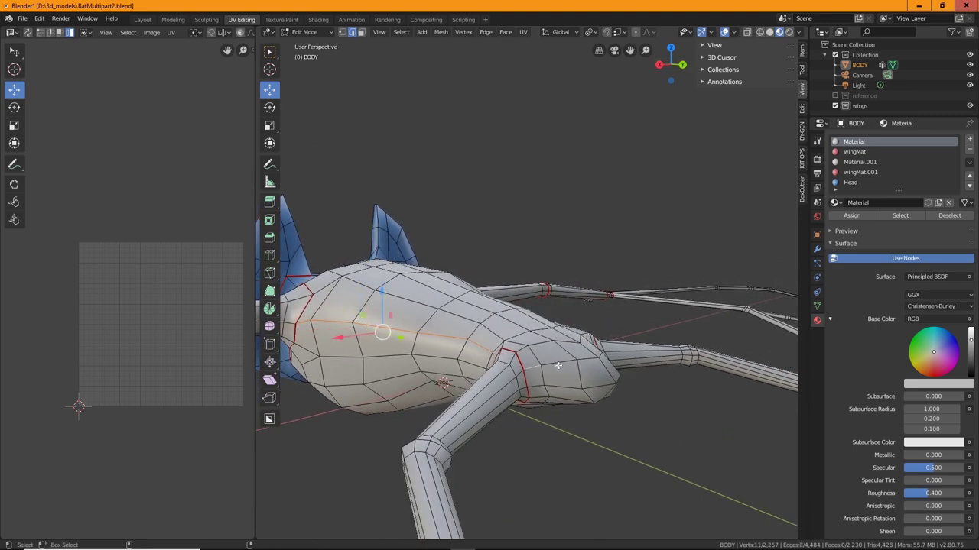
pyautogui.keyDown('shift'); pyautogui.click(578, 359); pyautogui.keyUp('shift')
pyautogui.keyDown('shift'); pyautogui.click(524, 368); pyautogui.keyUp('shift')
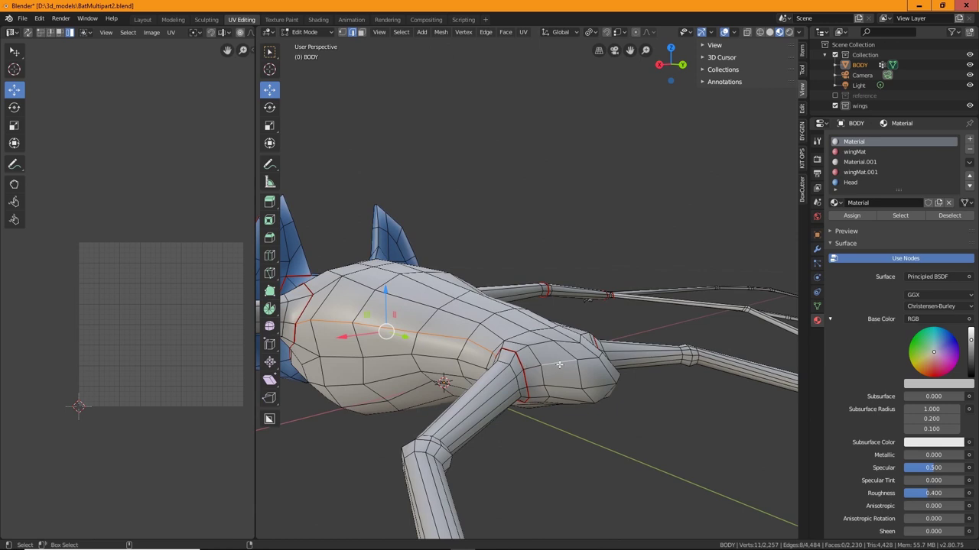
pyautogui.keyDown('shift'); pyautogui.click(559, 364); pyautogui.keyUp('shift')
pyautogui.keyDown('shift'); pyautogui.click(541, 386); pyautogui.keyUp('shift')
pyautogui.keyDown('shift'); pyautogui.click(566, 388); pyautogui.keyUp('shift')
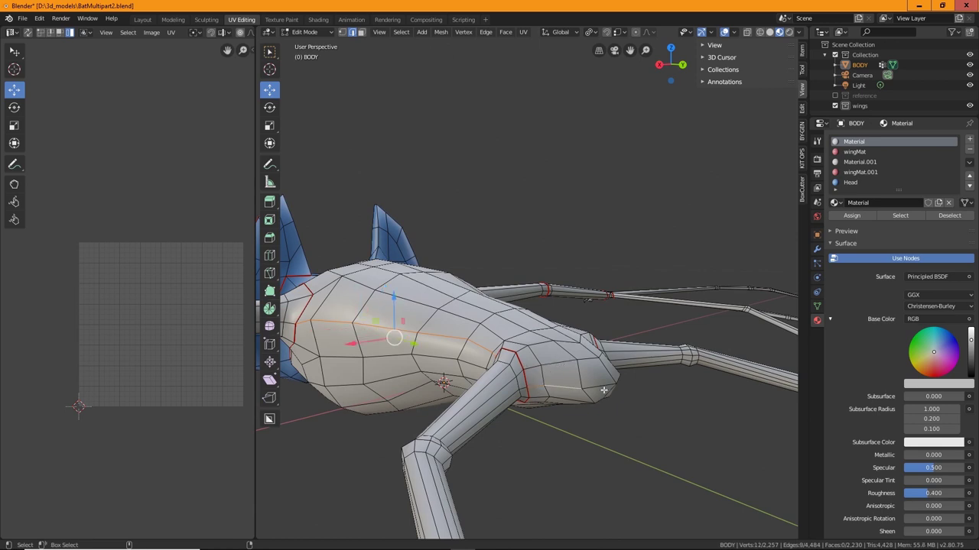
pyautogui.keyDown('shift'); pyautogui.click(604, 389); pyautogui.keyUp('shift')
pyautogui.moveTo(604, 389); pyautogui.dragTo(564, 410, button='middle')
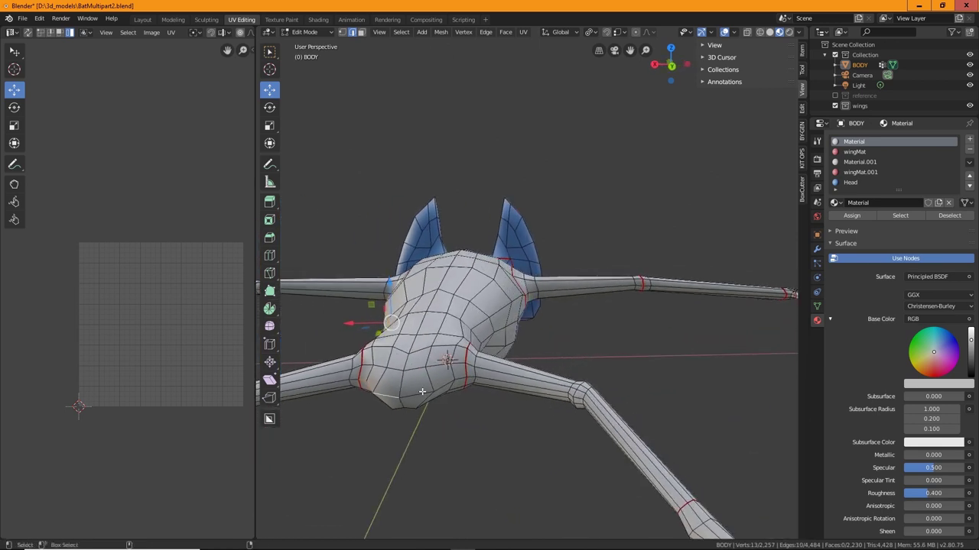
pyautogui.keyDown('shift'); pyautogui.click(422, 391); pyautogui.keyUp('shift')
pyautogui.keyDown('shift'); pyautogui.click(440, 387); pyautogui.keyUp('shift')
pyautogui.keyDown('shift'); pyautogui.click(462, 378); pyautogui.keyUp('shift')
# Extend the edge selection along the other side of the body, from the hind leg seam to the shoulder seam.
pyautogui.moveTo(463, 378); pyautogui.dragTo(478, 326, button='middle')
pyautogui.scroll(2, 470, 326)
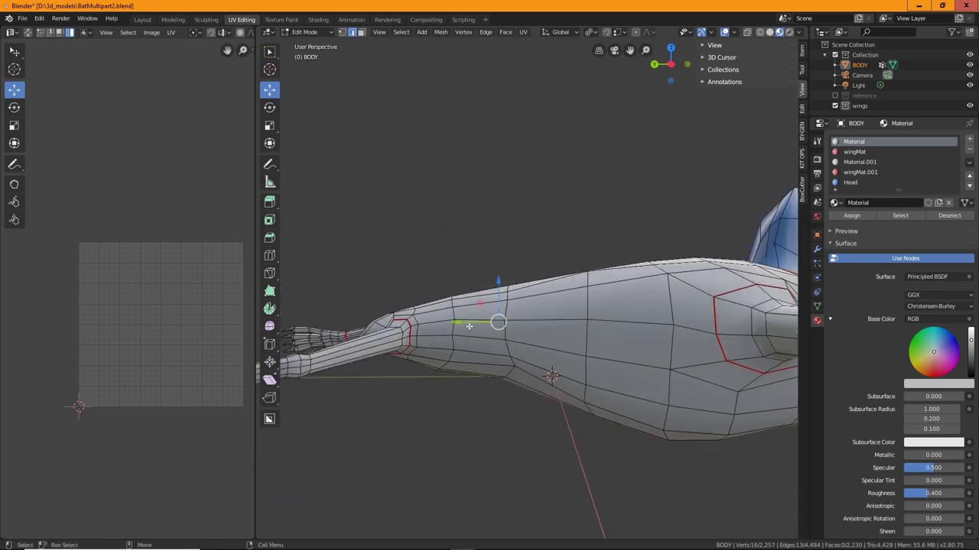
pyautogui.keyDown('shift'); pyautogui.click(415, 328); pyautogui.keyUp('shift')
pyautogui.keyDown('shift'); pyautogui.click(430, 323); pyautogui.keyUp('shift')
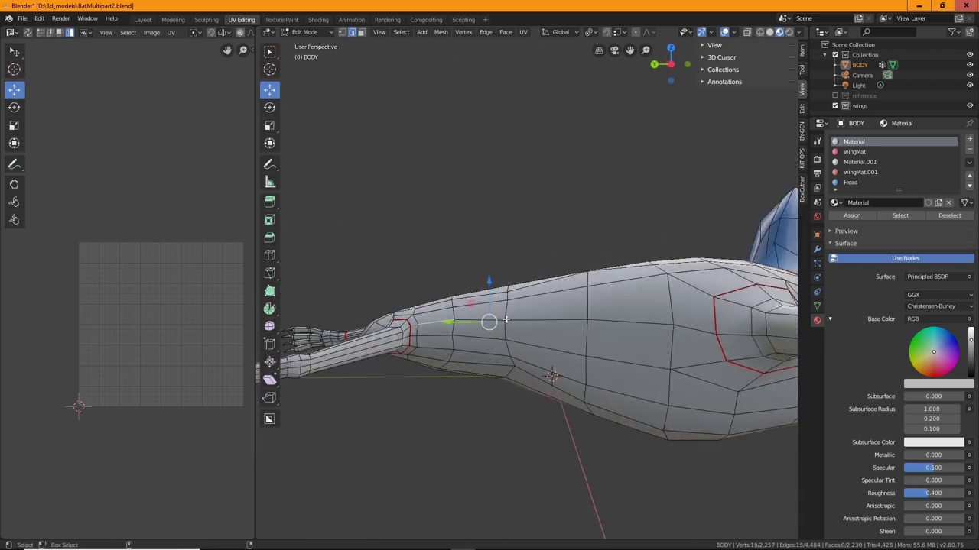
pyautogui.keyDown('shift'); pyautogui.click(502, 319); pyautogui.keyUp('shift')
pyautogui.keyDown('shift'); pyautogui.click(581, 321); pyautogui.keyUp('shift')
pyautogui.keyDown('shift'); pyautogui.click(656, 325); pyautogui.keyUp('shift')
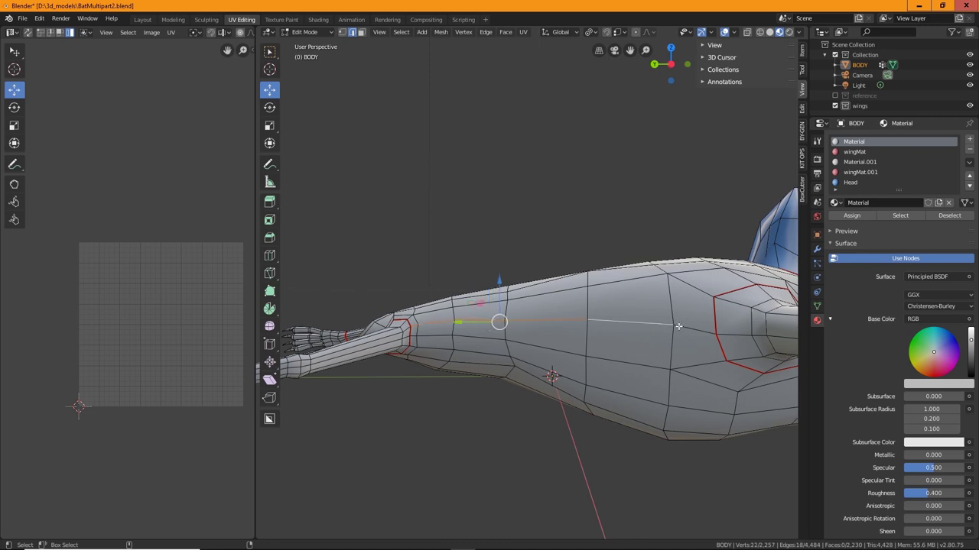
pyautogui.keyDown('shift'); pyautogui.click(700, 330); pyautogui.keyUp('shift')
# Add the edges between the shoulder seam and the neck seam, and mark the whole selection as seams.
pyautogui.moveTo(719, 334); pyautogui.dragTo(600, 352, button='middle')
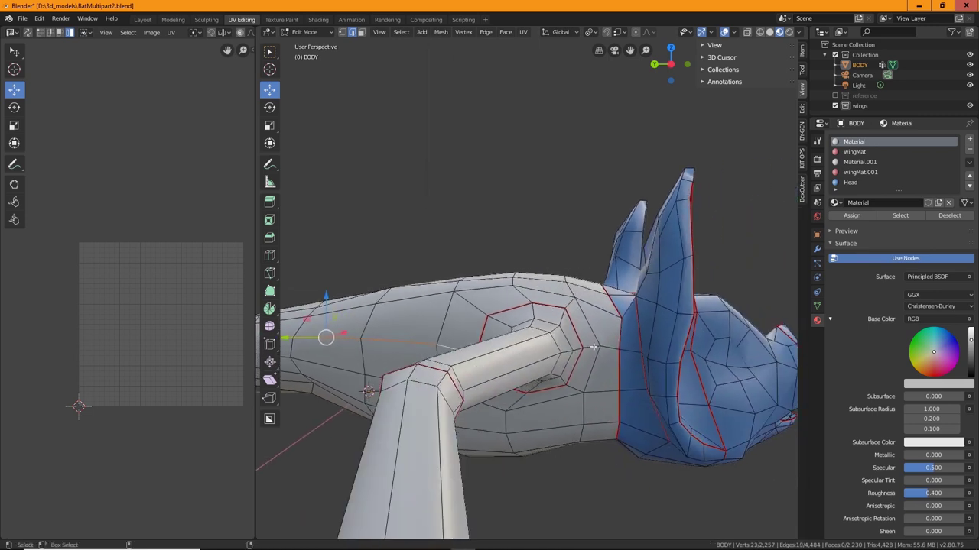
pyautogui.keyDown('shift'); pyautogui.click(603, 346); pyautogui.keyUp('shift')
pyautogui.keyDown('shift'); pyautogui.click(606, 347); pyautogui.keyUp('shift')
pyautogui.rightClick(613, 350)
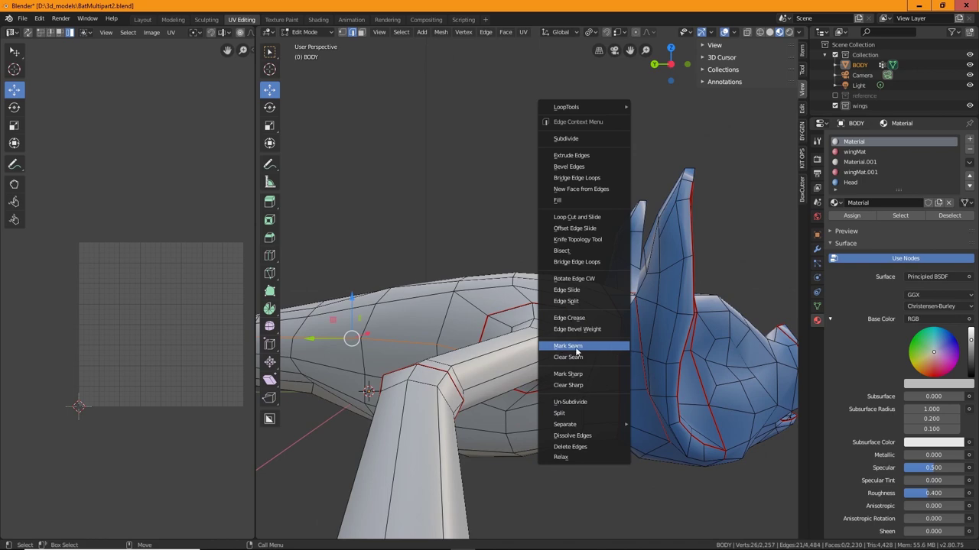
pyautogui.click(577, 348)
pyautogui.moveTo(577, 351); pyautogui.dragTo(498, 345, button='middle')
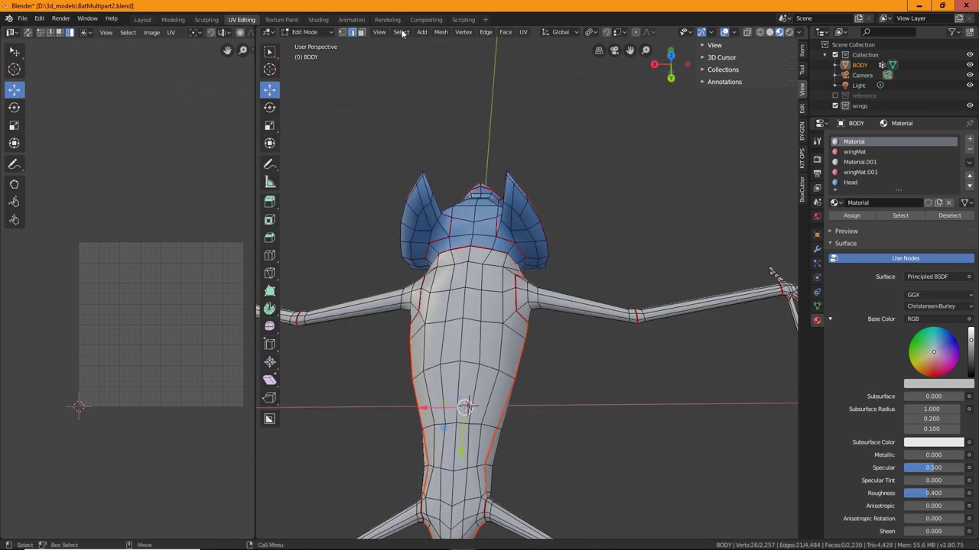
# Select all linked faces of the back and belly, unwrap them and select all their UVs.
pyautogui.click(360, 33)
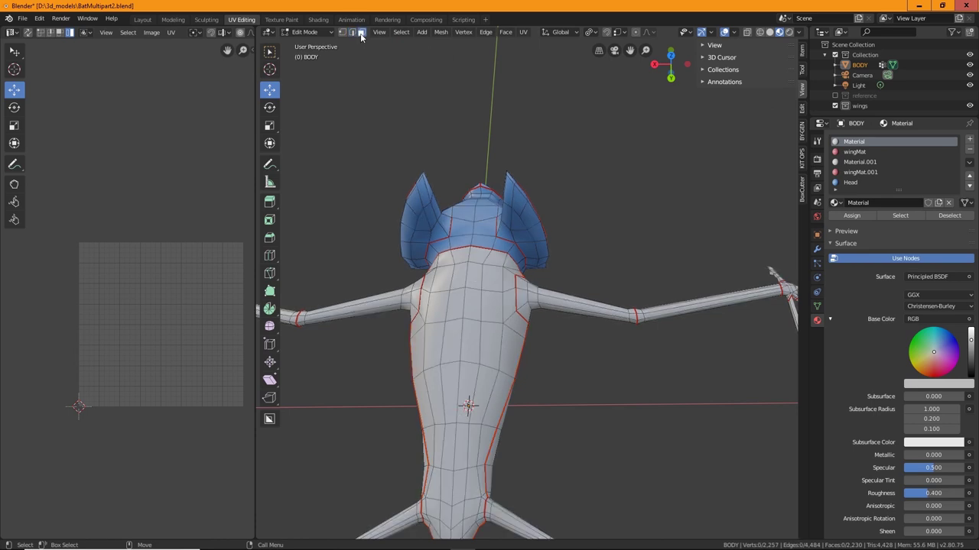
pyautogui.click(491, 330)
pyautogui.moveTo(491, 330); pyautogui.dragTo(530, 140, button='middle')
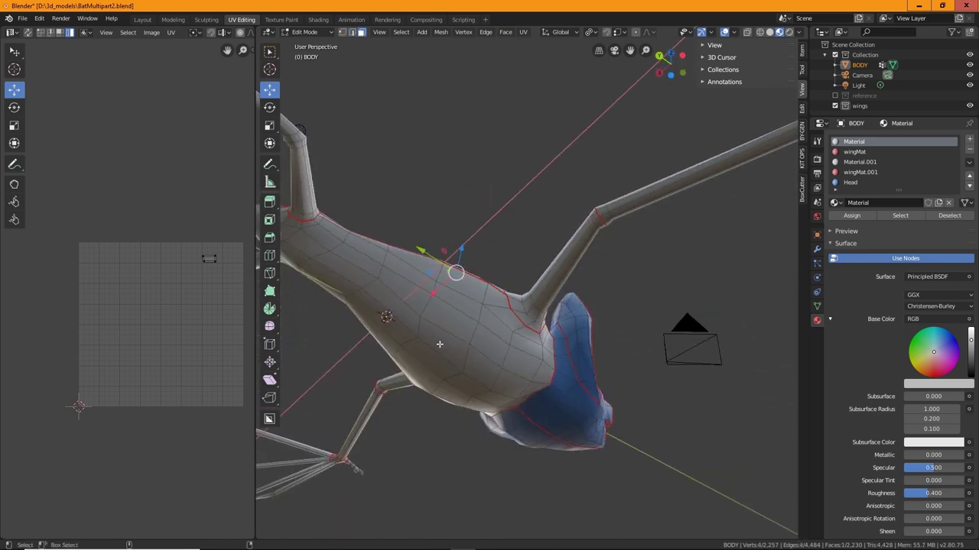
pyautogui.hotkey('ctrl', 'l')
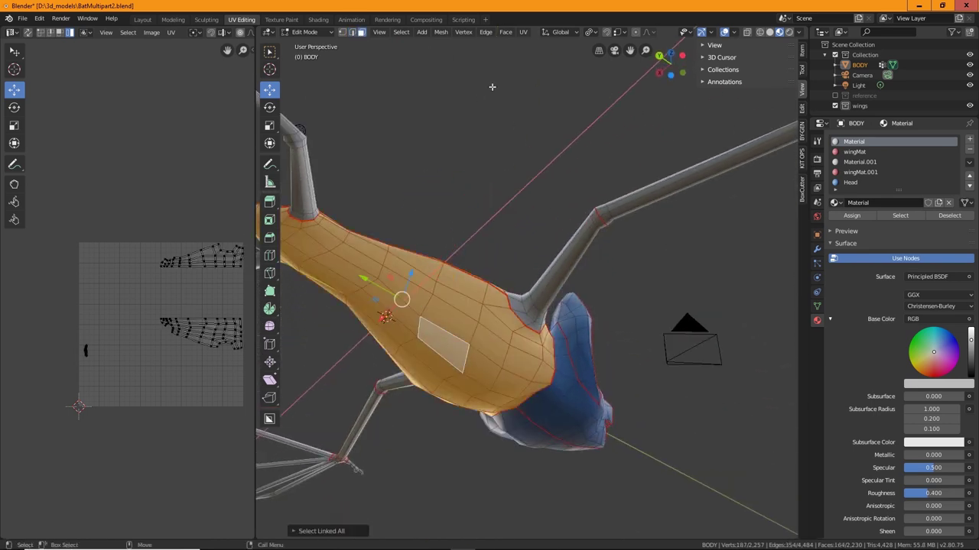
pyautogui.moveTo(406, 190); pyautogui.dragTo(452, 267, button='middle')
pyautogui.moveTo(407, 293); pyautogui.dragTo(459, 252, button='middle')
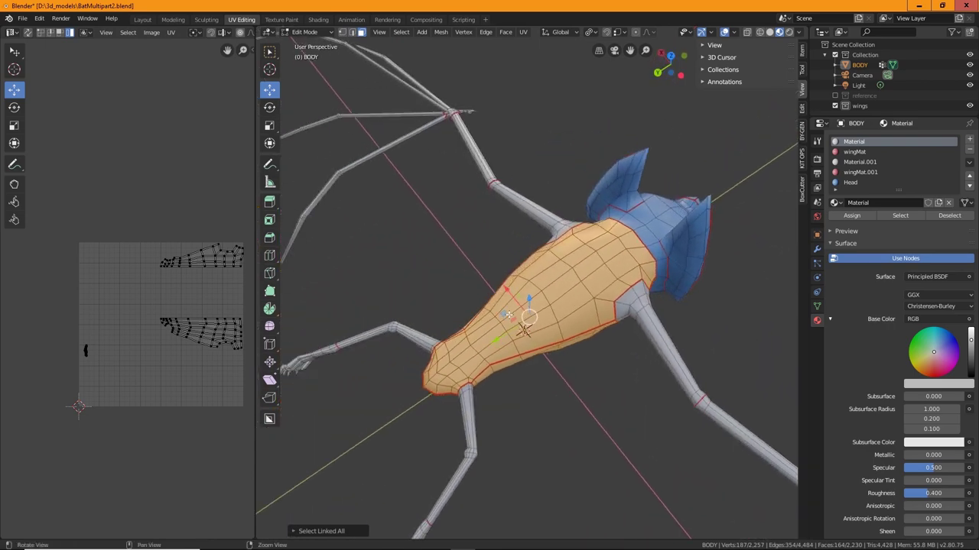
pyautogui.click(523, 32)
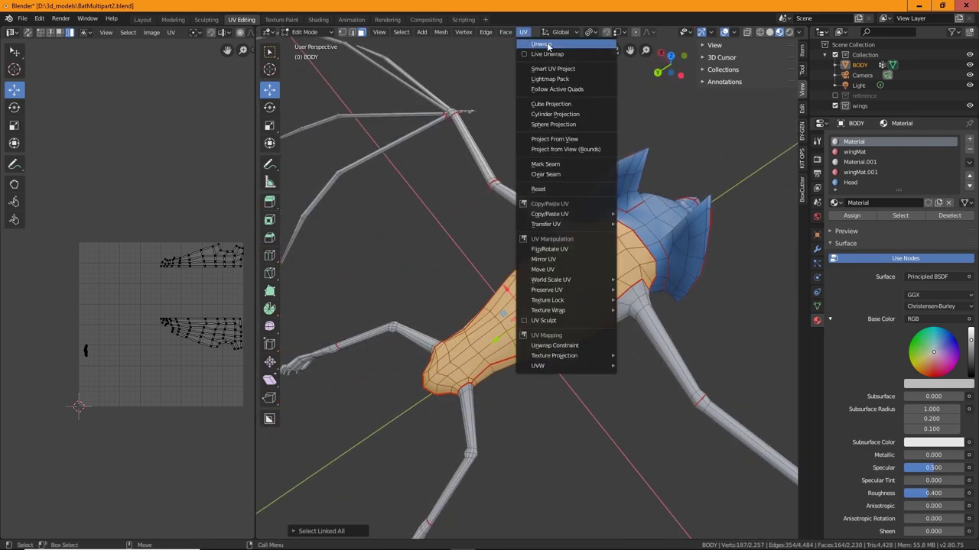
pyautogui.click(531, 44)
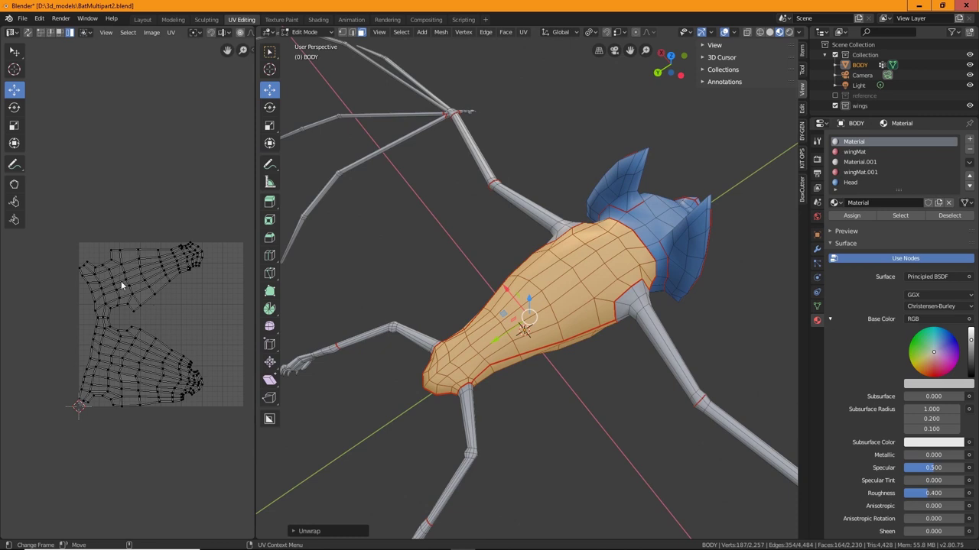
pyautogui.press('a')
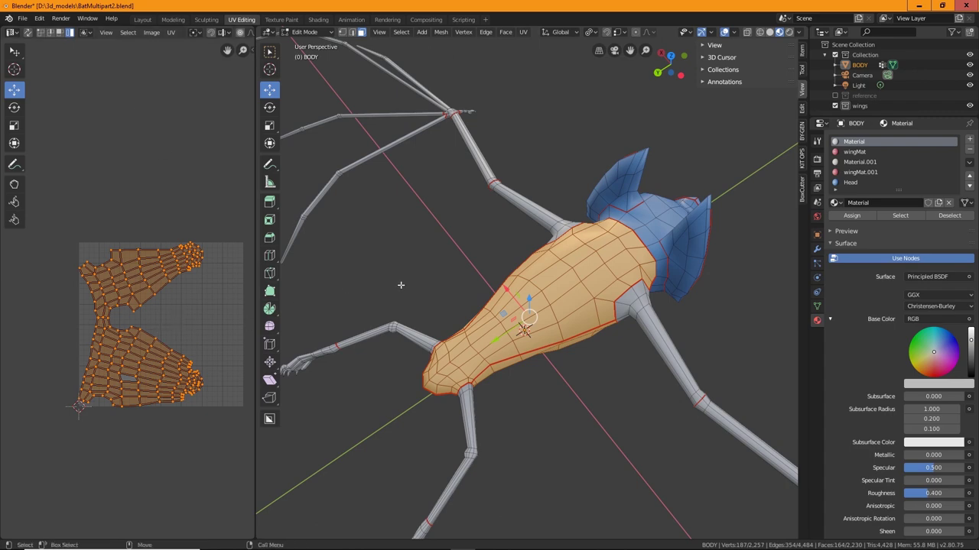
# Mark the edge between the front of the shoulder seam and the neck seam as a seam.
pyautogui.moveTo(524, 367); pyautogui.dragTo(273, 310, button='middle')
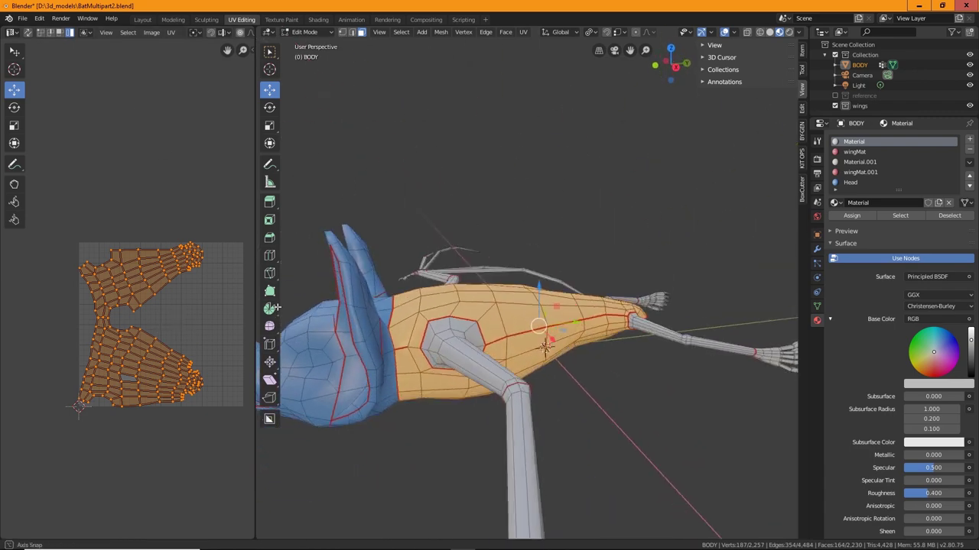
pyautogui.click(418, 346)
pyautogui.click(405, 347)
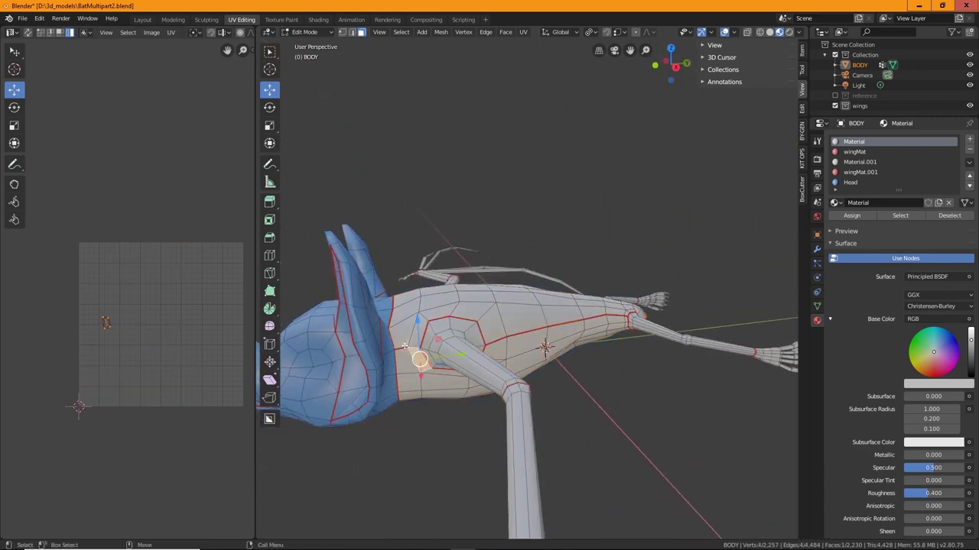
pyautogui.click(351, 32)
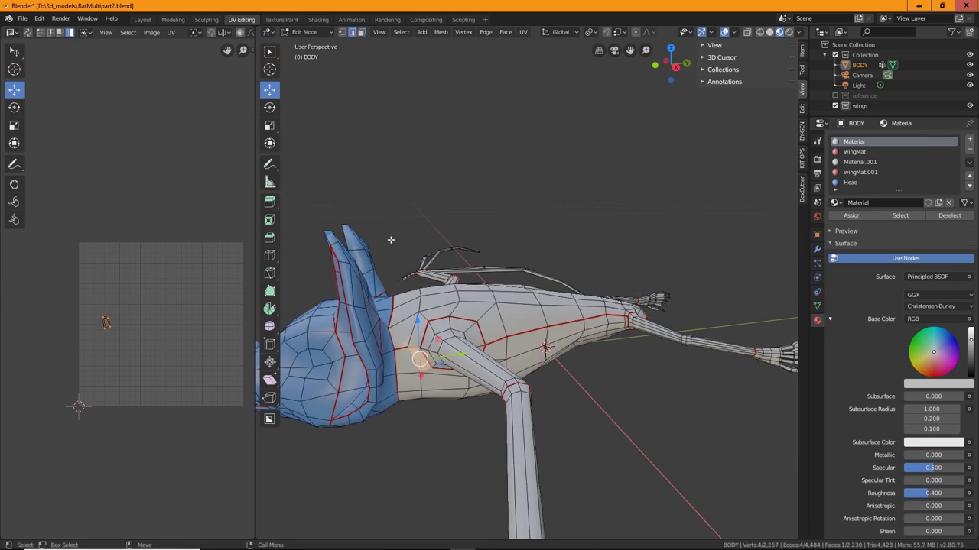
pyautogui.click(417, 352)
pyautogui.rightClick(419, 350)
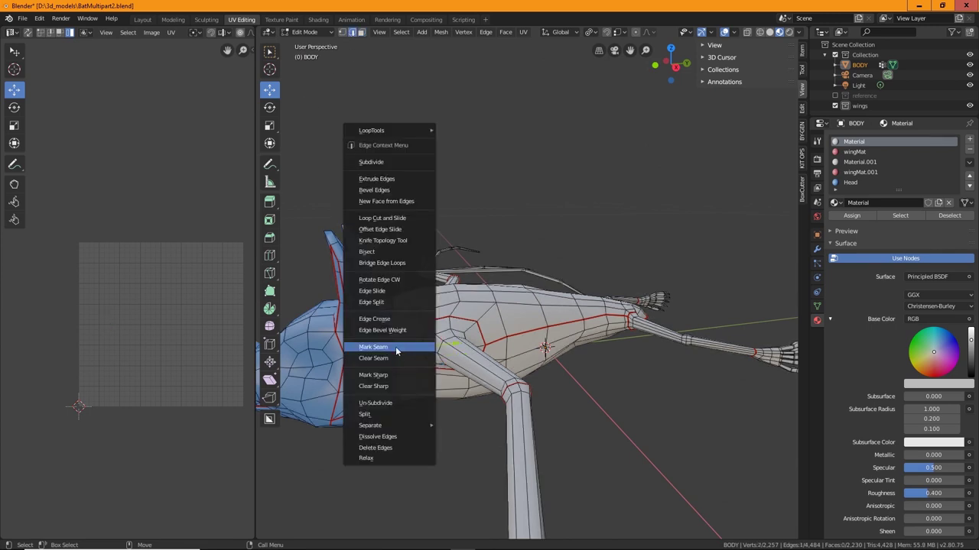
pyautogui.click(396, 351)
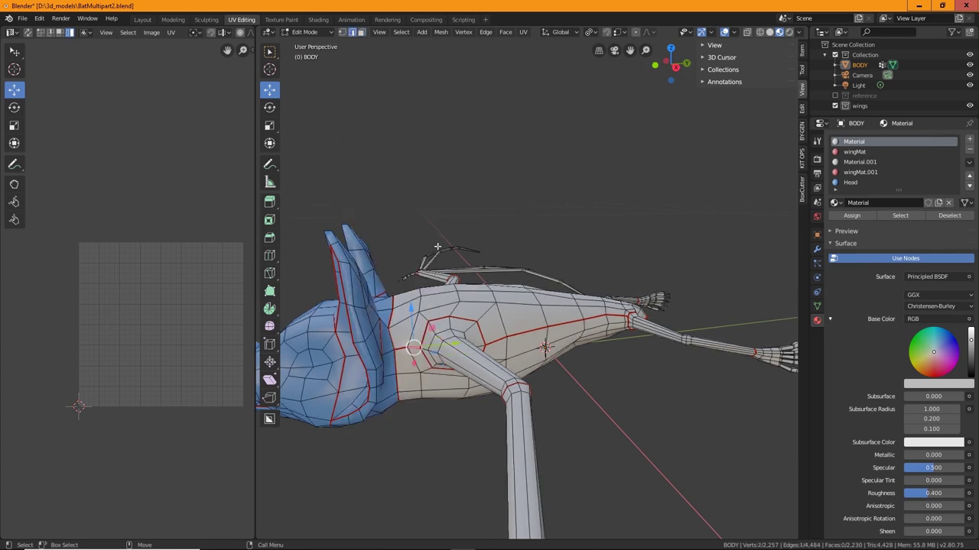
# Pick one back face and one belly face, expand to all linked faces and unwrap them again.
pyautogui.click(360, 32)
pyautogui.click(509, 314)
pyautogui.keyDown('shift'); pyautogui.click(522, 360); pyautogui.keyUp('shift')
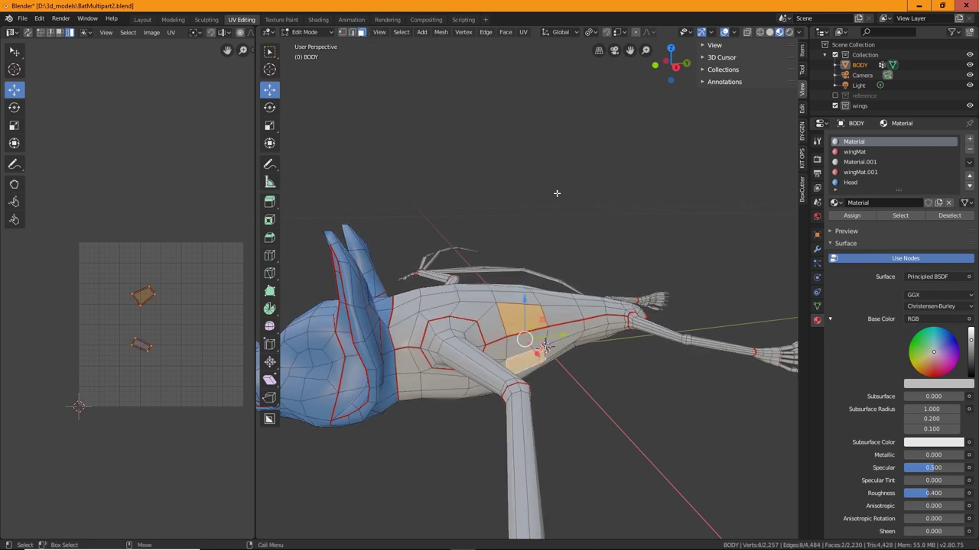
pyautogui.hotkey('ctrl', 'l')
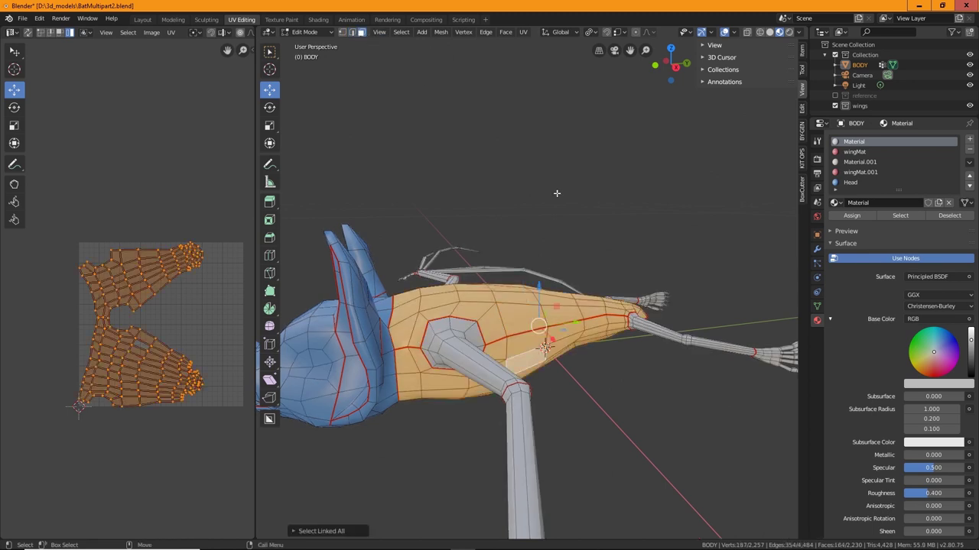
pyautogui.click(170, 33)
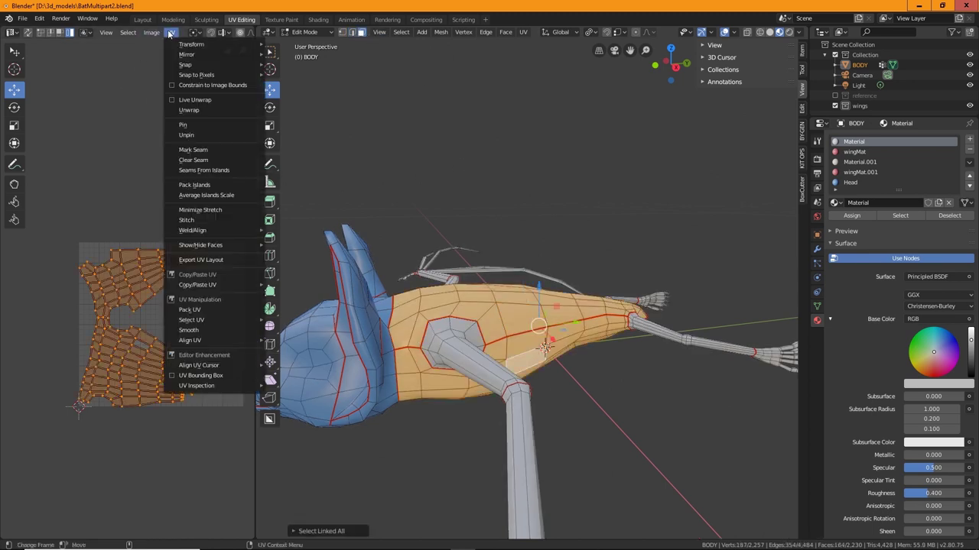
pyautogui.click(199, 109)
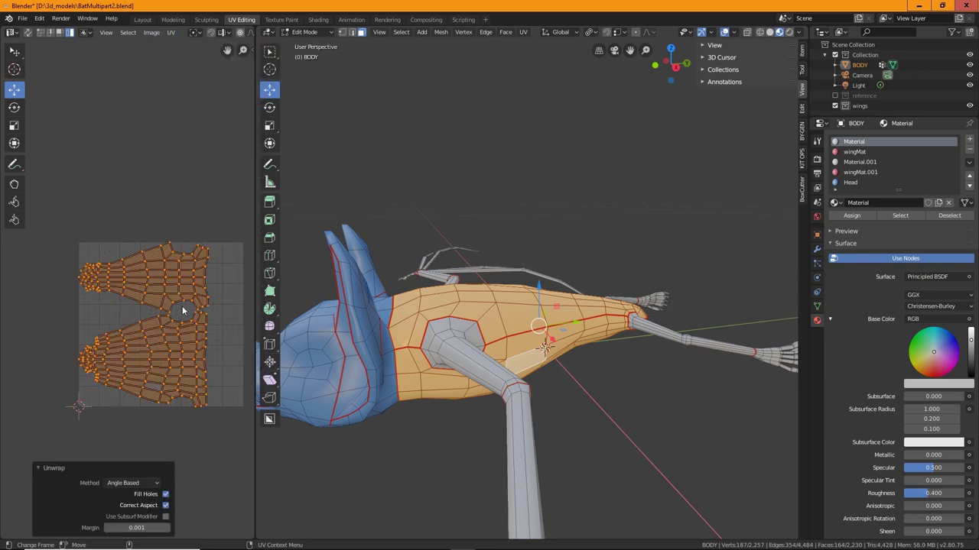
# In edge mode, clear the selection and select the rear line of edges from one shoulder seam along the upper arm.
pyautogui.moveTo(428, 340); pyautogui.dragTo(395, 347, button='middle')
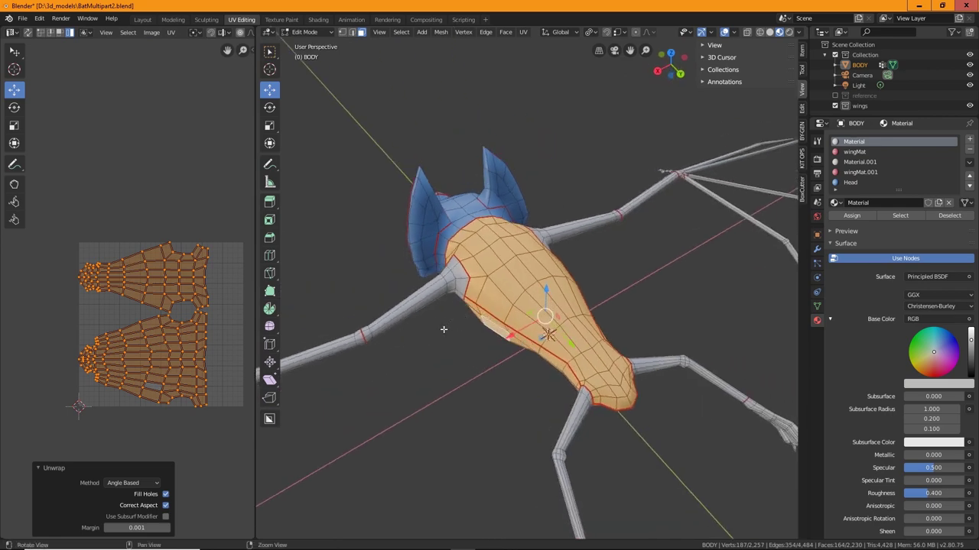
pyautogui.moveTo(486, 342); pyautogui.dragTo(565, 346, button='middle')
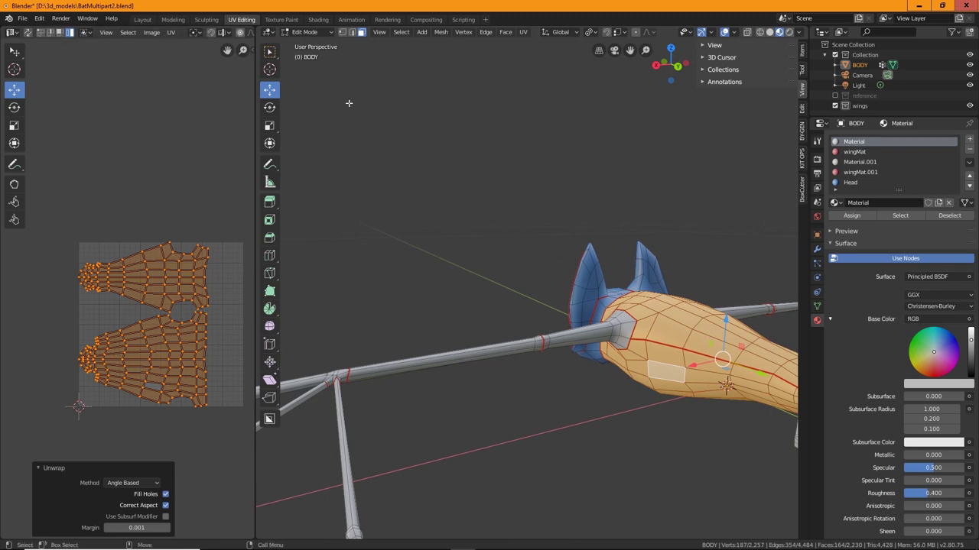
pyautogui.click(354, 34)
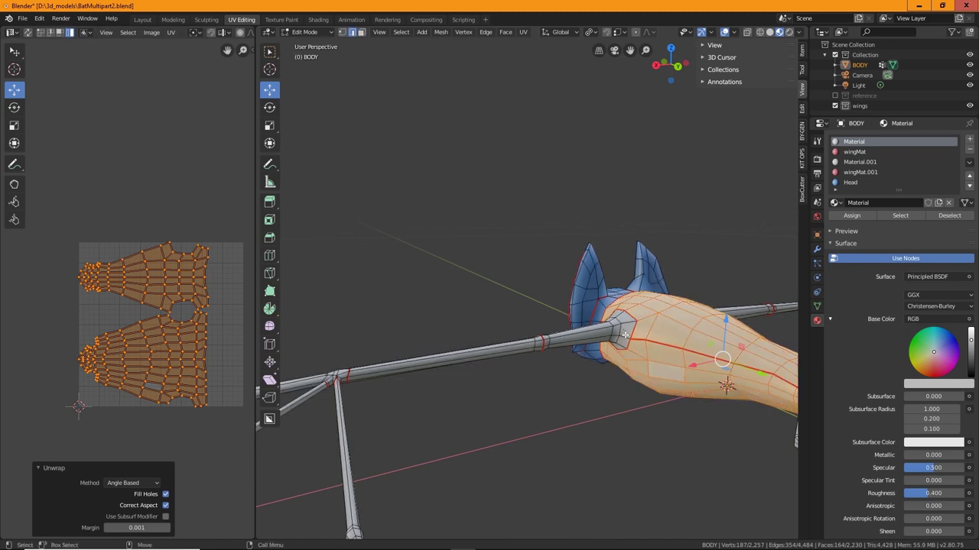
pyautogui.click(624, 334)
pyautogui.keyDown('alt'); pyautogui.click(596, 336); pyautogui.keyUp('alt')
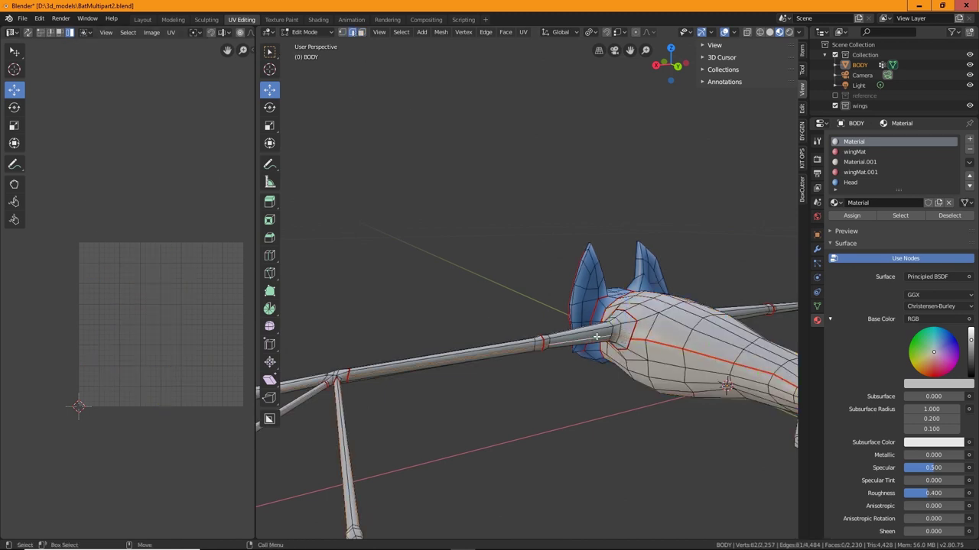
pyautogui.scroll(3, 605, 408)
pyautogui.moveTo(605, 408); pyautogui.dragTo(584, 321, button='middle')
pyautogui.hotkey('alt', 'a')
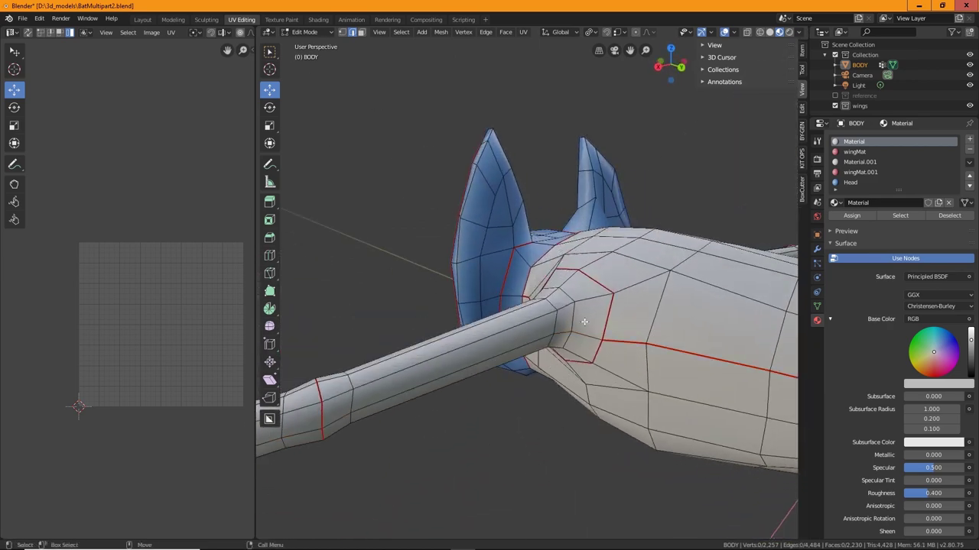
pyautogui.click(585, 336)
pyautogui.keyDown('shift'); pyautogui.click(564, 331); pyautogui.keyUp('shift')
pyautogui.keyDown('shift'); pyautogui.click(497, 351); pyautogui.keyUp('shift')
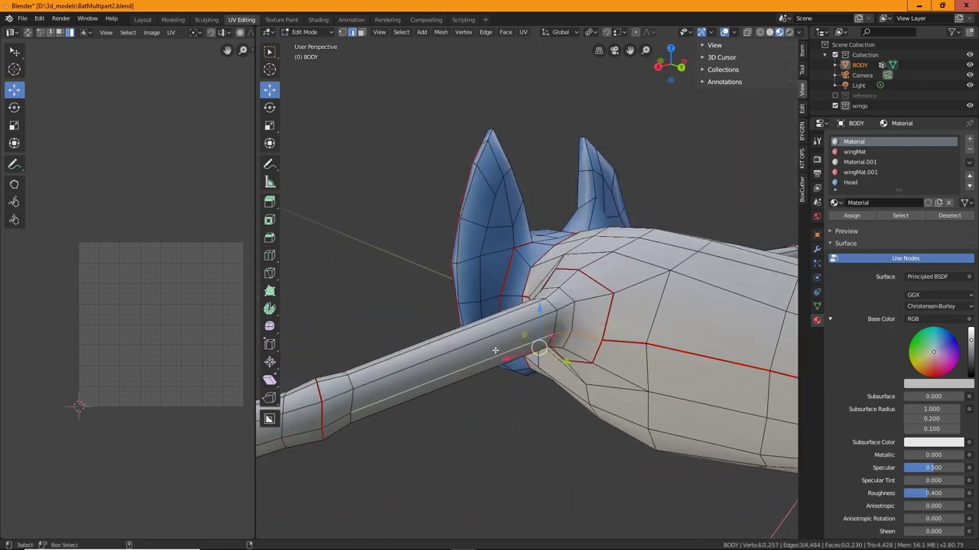
# Extend the edge selection across the elbow and along the forearm to the wrist seam.
pyautogui.moveTo(463, 458); pyautogui.dragTo(589, 428, button='middle')
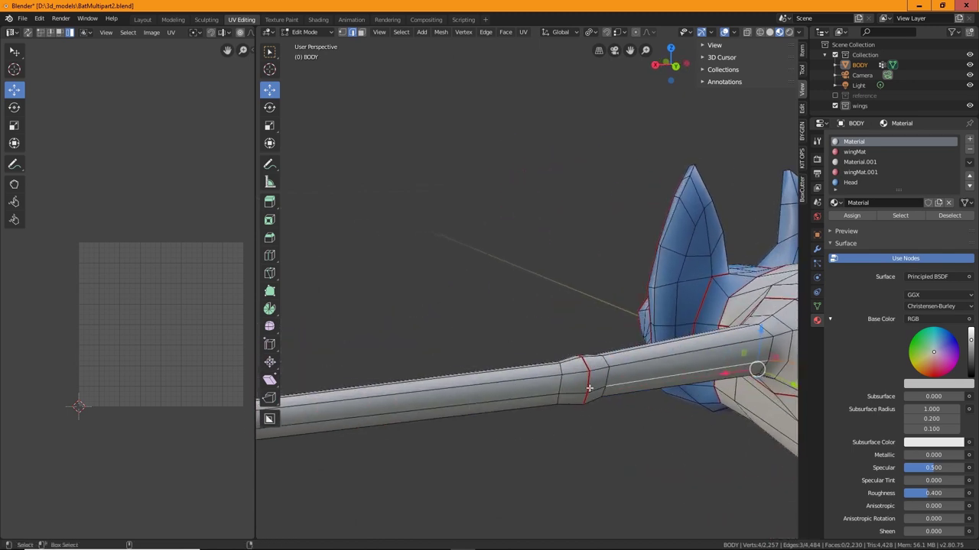
pyautogui.keyDown('alt'); pyautogui.click(574, 395); pyautogui.keyUp('alt')
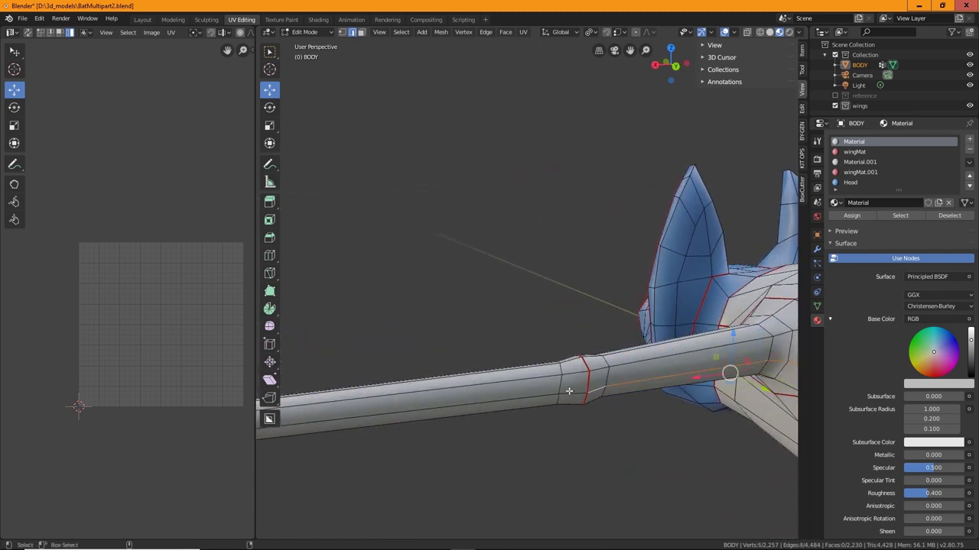
pyautogui.keyDown('alt'); pyautogui.keyDown('shift'); pyautogui.click(484, 435); pyautogui.keyUp('shift'); pyautogui.keyUp('alt')
pyautogui.keyDown('shift'); pyautogui.moveTo(484, 435); pyautogui.dragTo(685, 370, button='middle'); pyautogui.keyUp('shift')
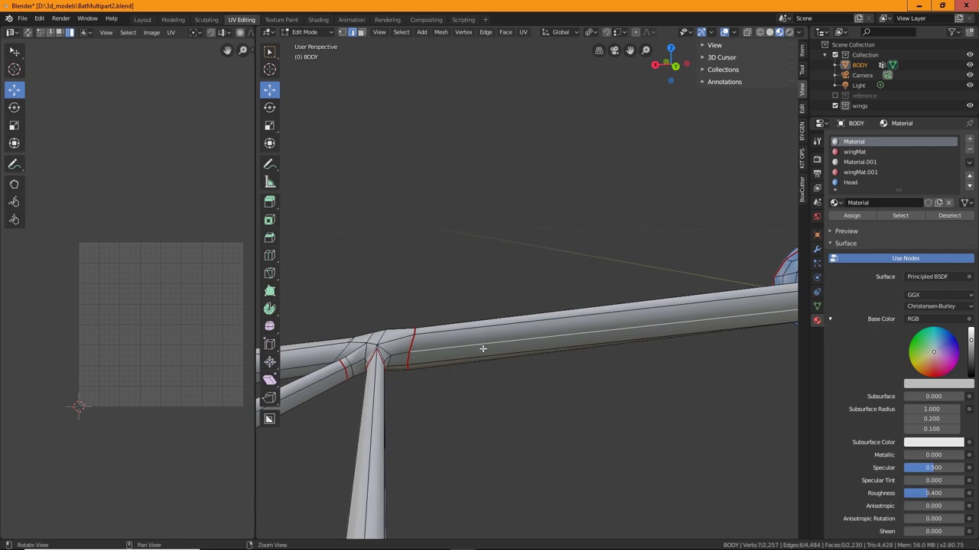
# Add the matching line of edges on the other arm, from the shoulder seam across the elbow to the wrist seam.
pyautogui.keyDown('shift'); pyautogui.moveTo(541, 366); pyautogui.dragTo(743, 418, button='middle'); pyautogui.keyUp('shift')
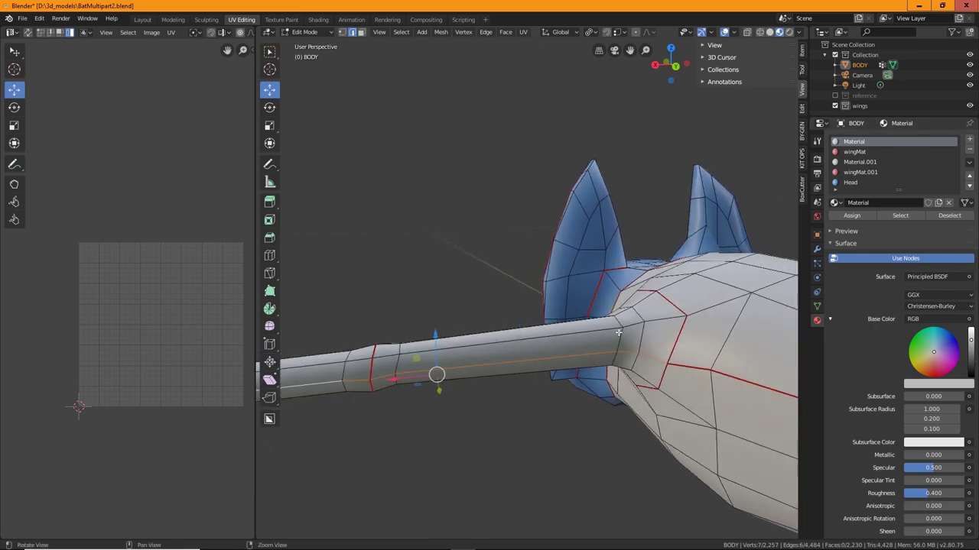
pyautogui.moveTo(636, 327); pyautogui.dragTo(409, 319, button='middle')
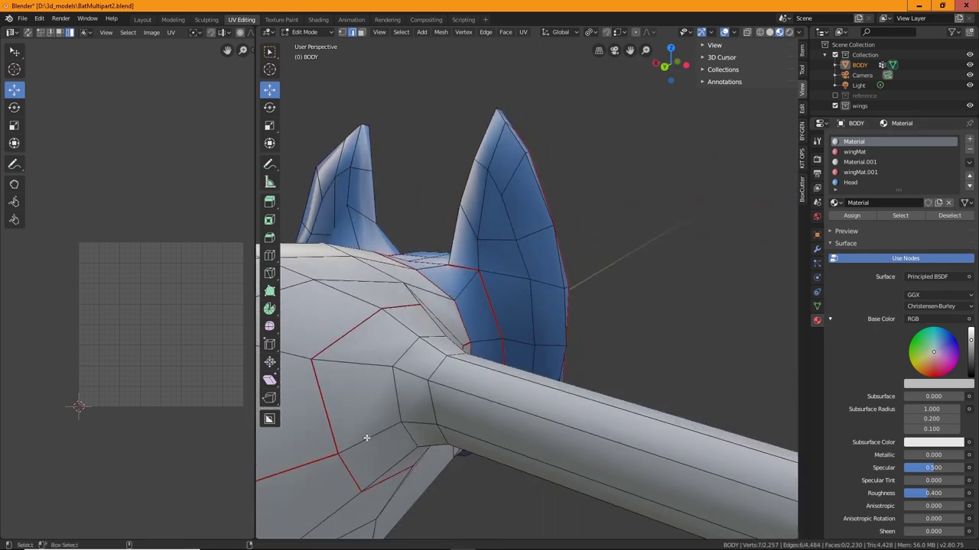
pyautogui.moveTo(477, 433); pyautogui.dragTo(557, 347, button='middle')
pyautogui.keyDown('shift'); pyautogui.click(534, 351); pyautogui.keyUp('shift')
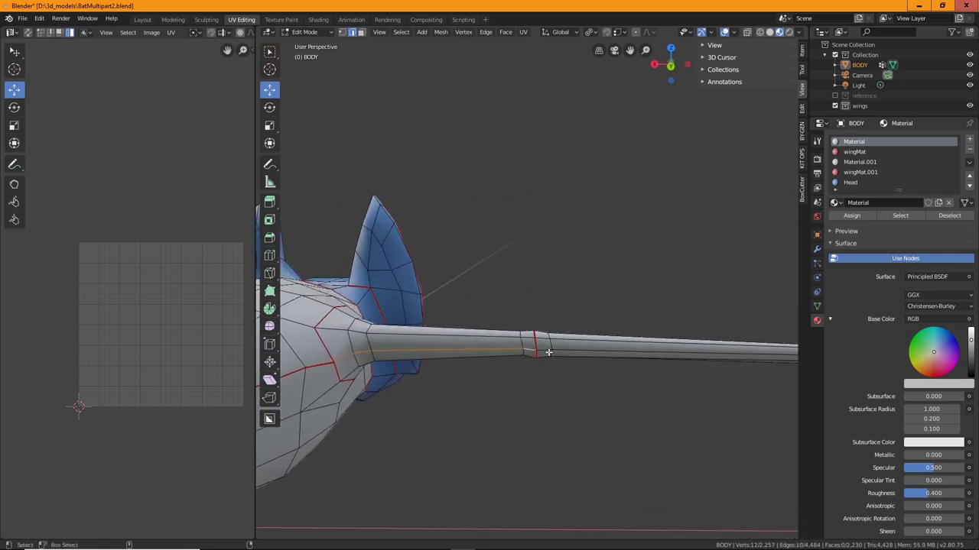
pyautogui.keyDown('shift'); pyautogui.click(581, 350); pyautogui.keyUp('shift')
pyautogui.keyDown('shift'); pyautogui.moveTo(668, 374); pyautogui.dragTo(492, 370, button='middle'); pyautogui.keyUp('shift')
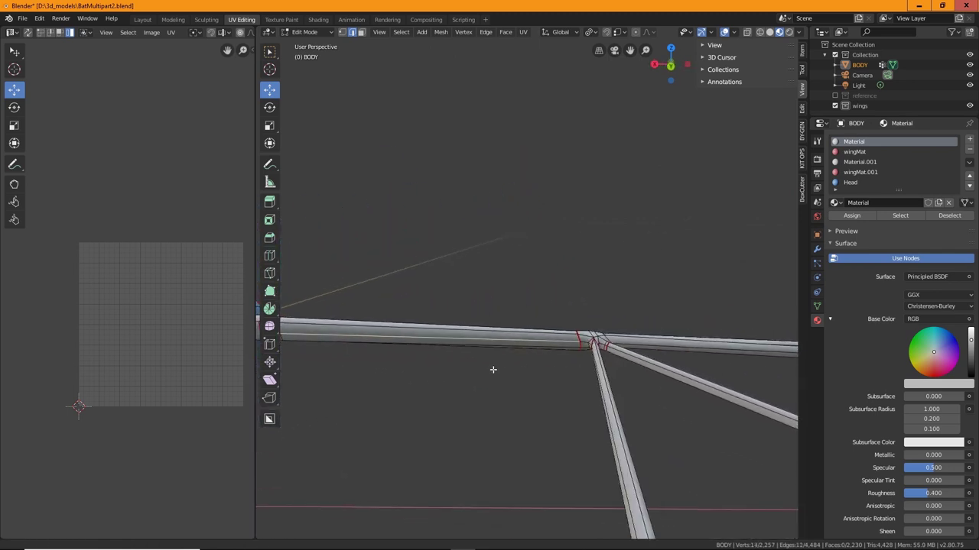
# Mark the selected lengthwise edge lines on both arms as seams.
pyautogui.rightClick(522, 347)
pyautogui.click(476, 345)
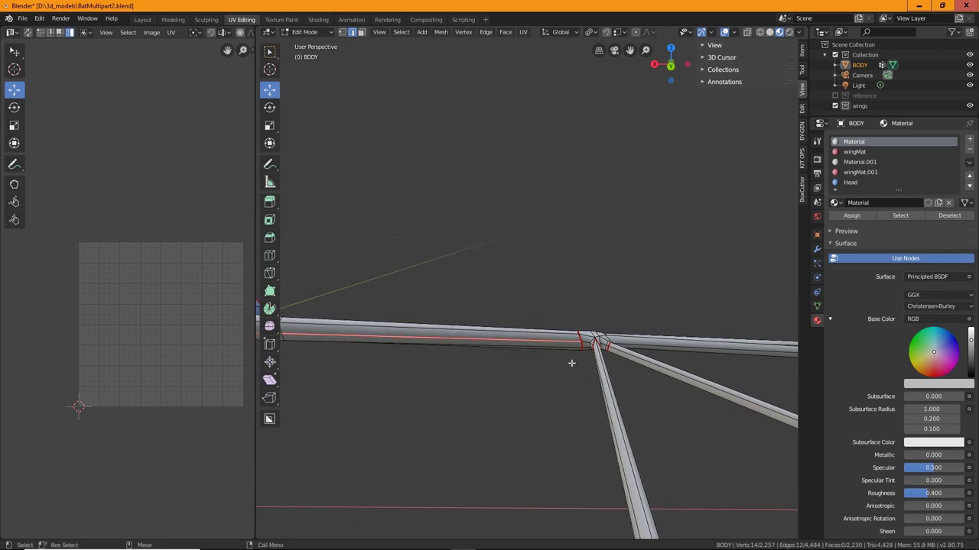
pyautogui.click(561, 377)
pyautogui.scroll(-4, 504, 411)
pyautogui.moveTo(557, 374); pyautogui.dragTo(390, 290, button='middle')
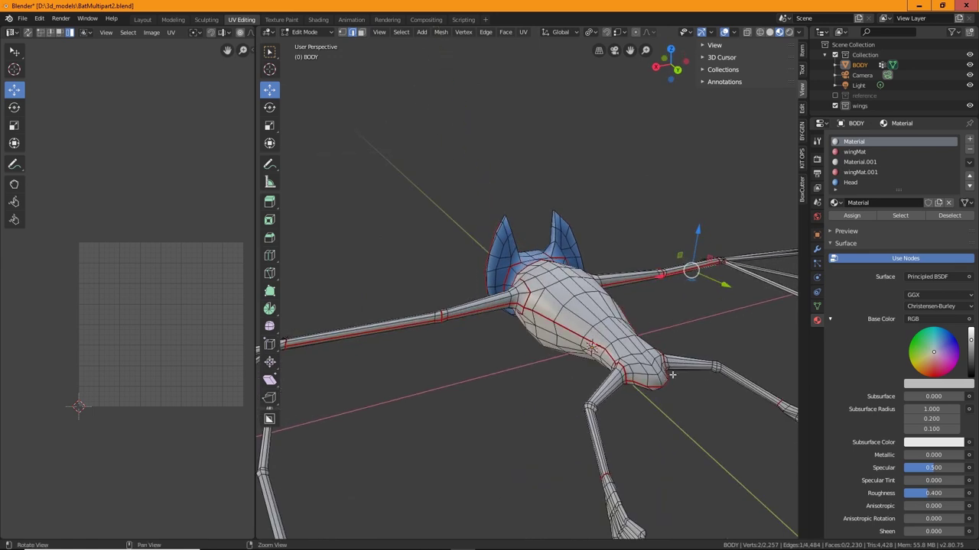
# In face mode, pick one face on each upper arm and forearm, expand to all linked faces and unwrap them.
pyautogui.click(401, 107)
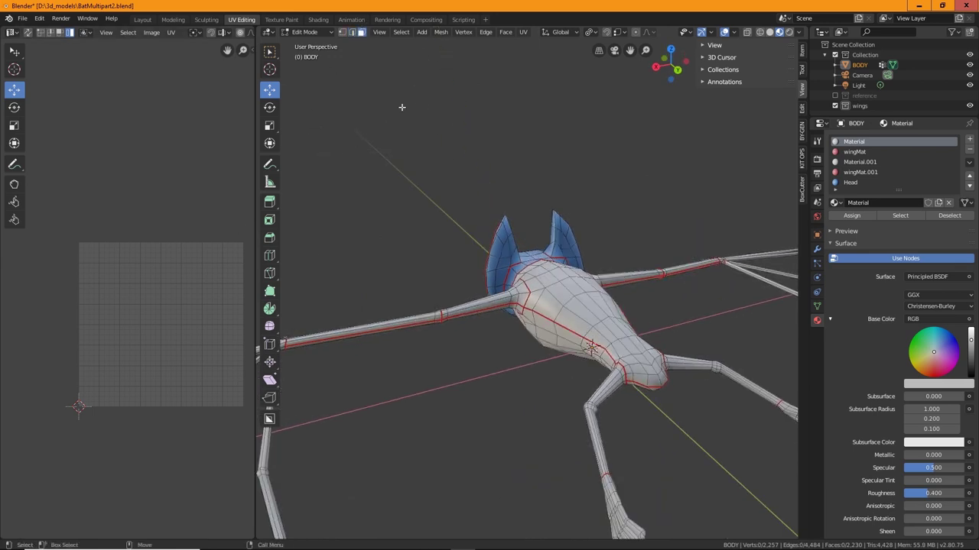
pyautogui.click(495, 302)
pyautogui.keyDown('shift'); pyautogui.click(414, 319); pyautogui.keyUp('shift')
pyautogui.keyDown('shift'); pyautogui.click(626, 279); pyautogui.keyUp('shift')
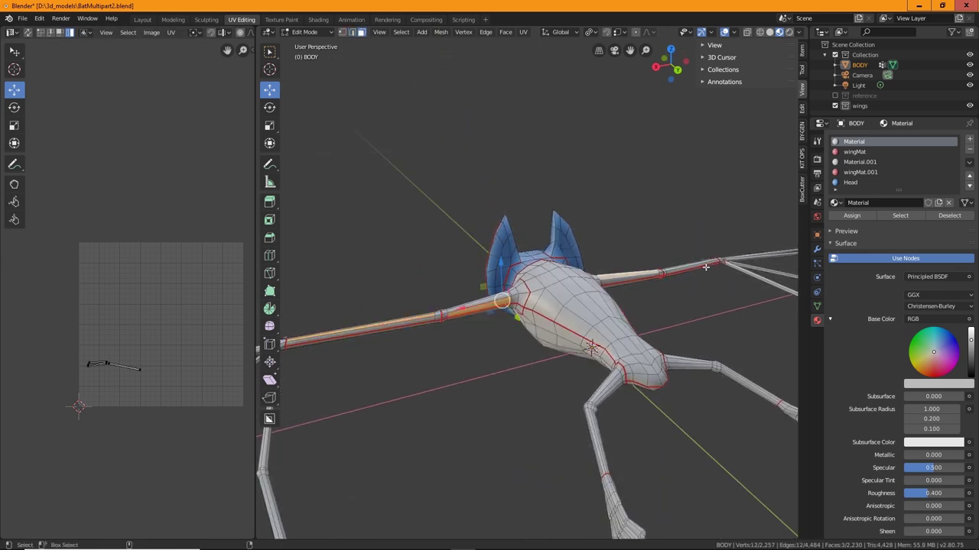
pyautogui.keyDown('alt'); pyautogui.keyDown('shift'); pyautogui.click(693, 264); pyautogui.keyUp('shift'); pyautogui.keyUp('alt')
pyautogui.hotkey('ctrl', 'l')
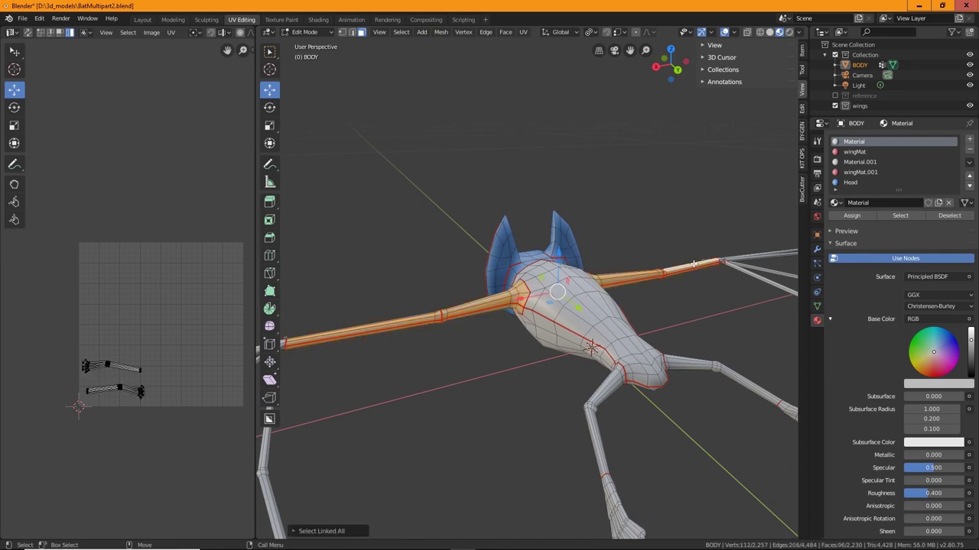
pyautogui.click(524, 31)
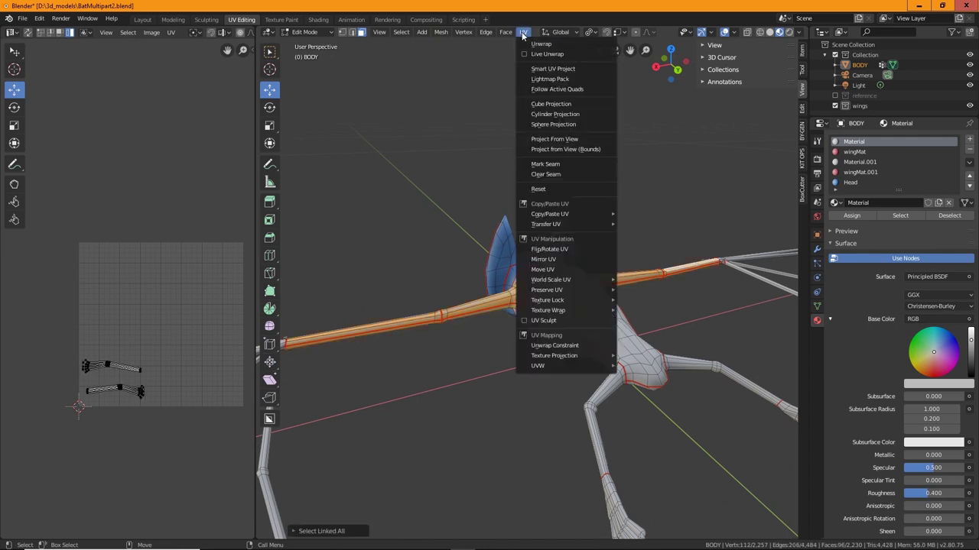
pyautogui.click(562, 42)
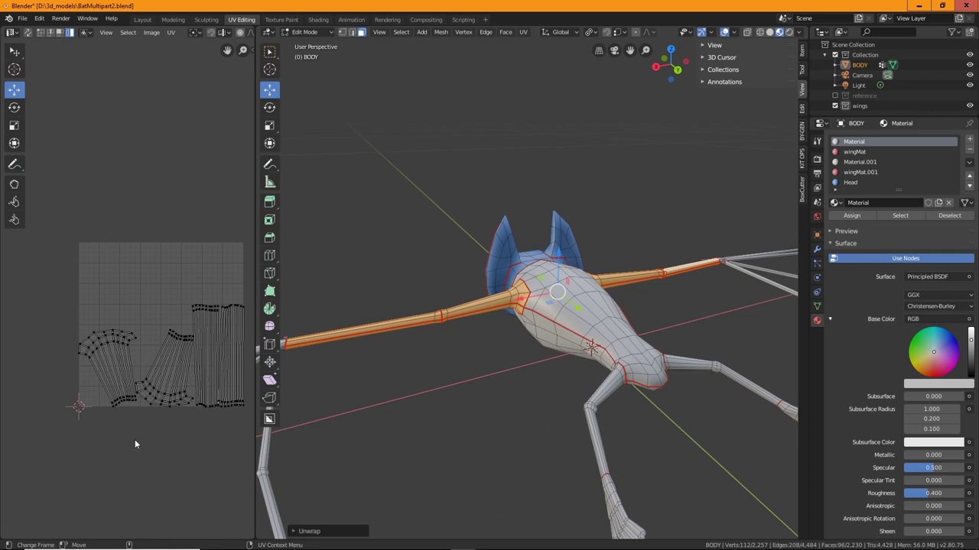
# In edge mode, select the edge loop around each knee and mark both loops as seams.
pyautogui.moveTo(581, 428); pyautogui.dragTo(493, 447, button='middle')
pyautogui.keyDown('alt'); pyautogui.moveTo(492, 446); pyautogui.dragTo(507, 440); pyautogui.keyUp('alt')
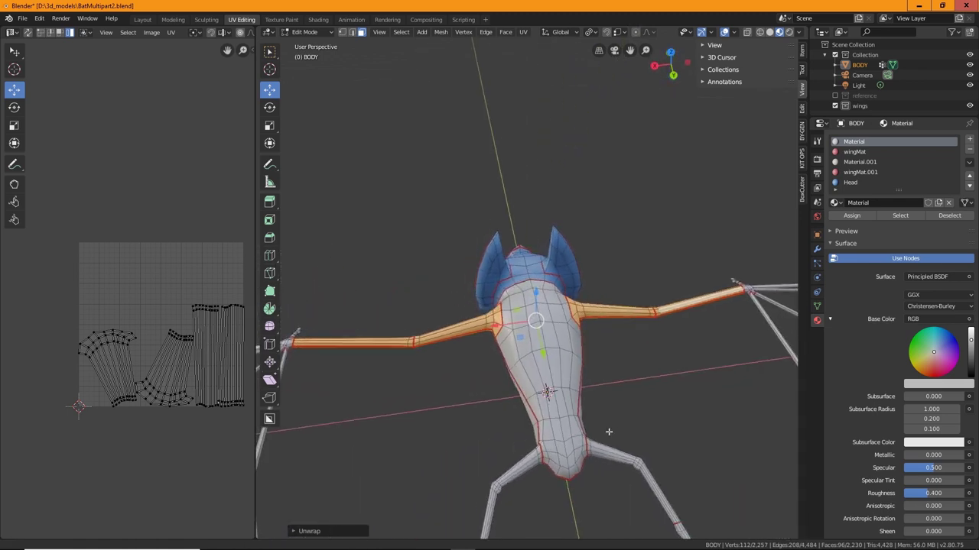
pyautogui.keyDown('alt'); pyautogui.moveTo(607, 433); pyautogui.dragTo(581, 315); pyautogui.keyUp('alt')
pyautogui.scroll(5, 583, 329)
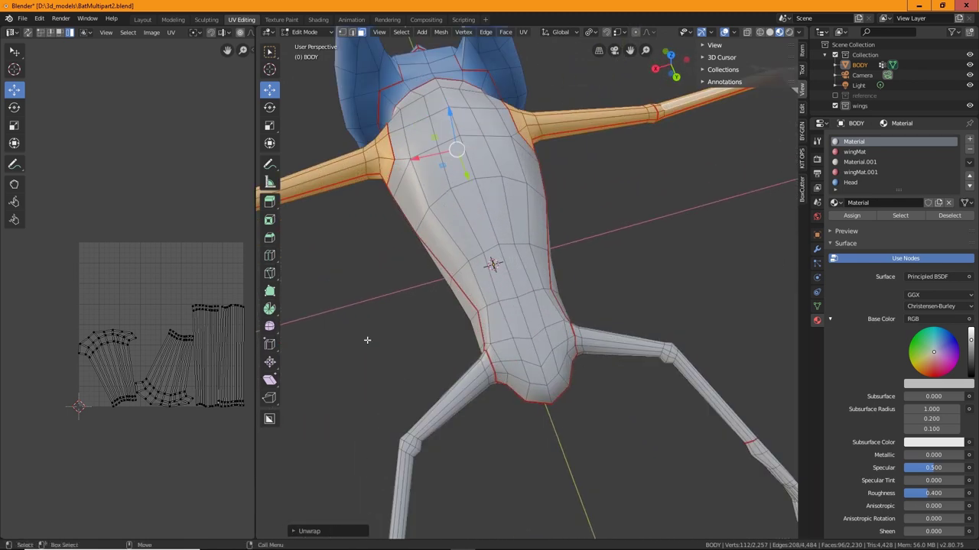
pyautogui.moveTo(367, 230); pyautogui.dragTo(458, 351, button='middle')
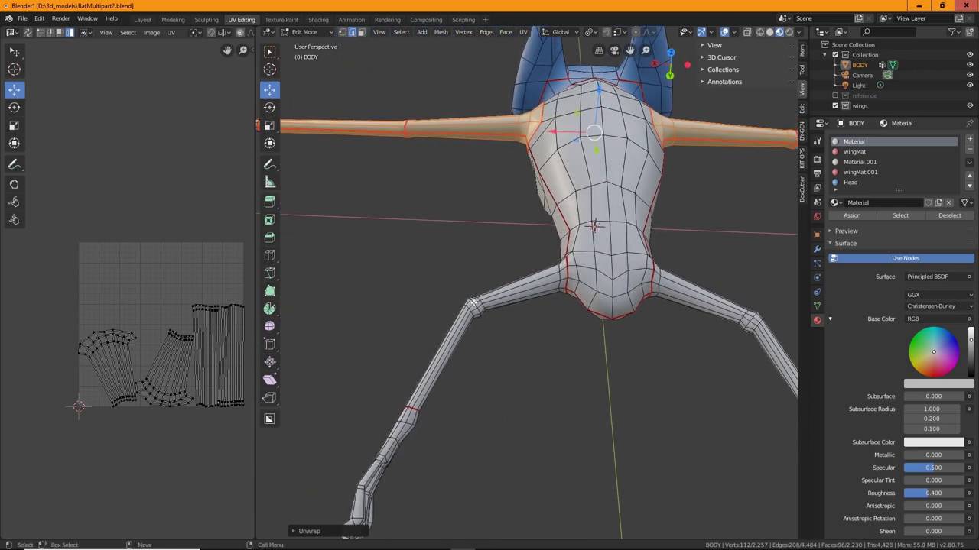
pyautogui.click(474, 306)
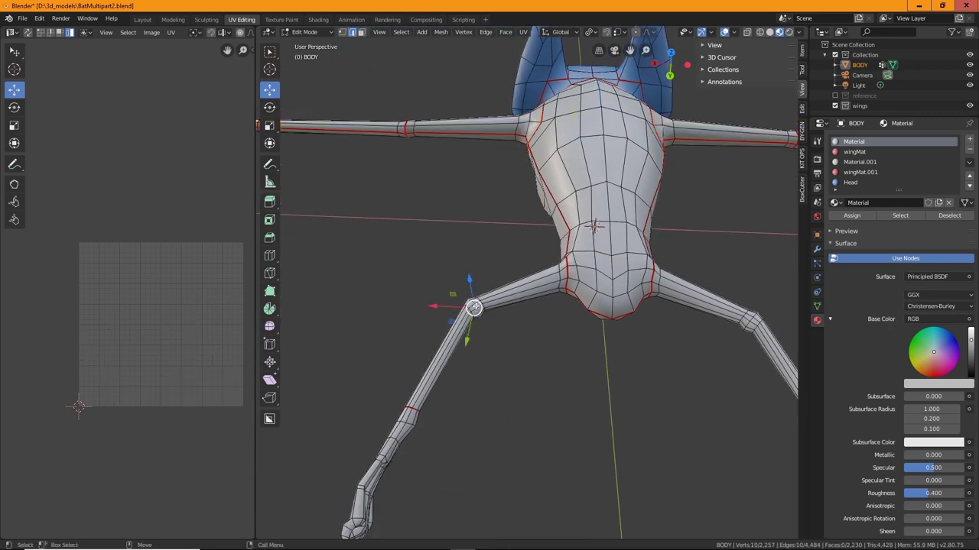
pyautogui.keyDown('alt'); pyautogui.keyDown('shift'); pyautogui.click(752, 319); pyautogui.keyUp('shift'); pyautogui.keyUp('alt')
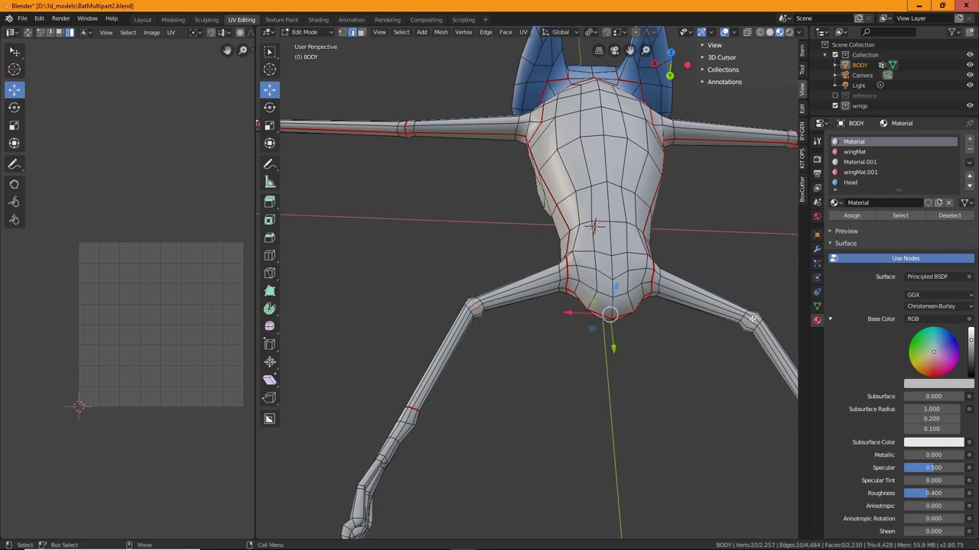
pyautogui.rightClick(753, 319)
pyautogui.click(740, 315)
# Select the rear line of edges along both thighs and extend it across one knee and down that shin.
pyautogui.moveTo(573, 405); pyautogui.dragTo(534, 374, button='middle')
pyautogui.moveTo(494, 342); pyautogui.dragTo(425, 73, button='middle')
pyautogui.moveTo(457, 164); pyautogui.dragTo(521, 249, button='middle')
pyautogui.click(514, 260)
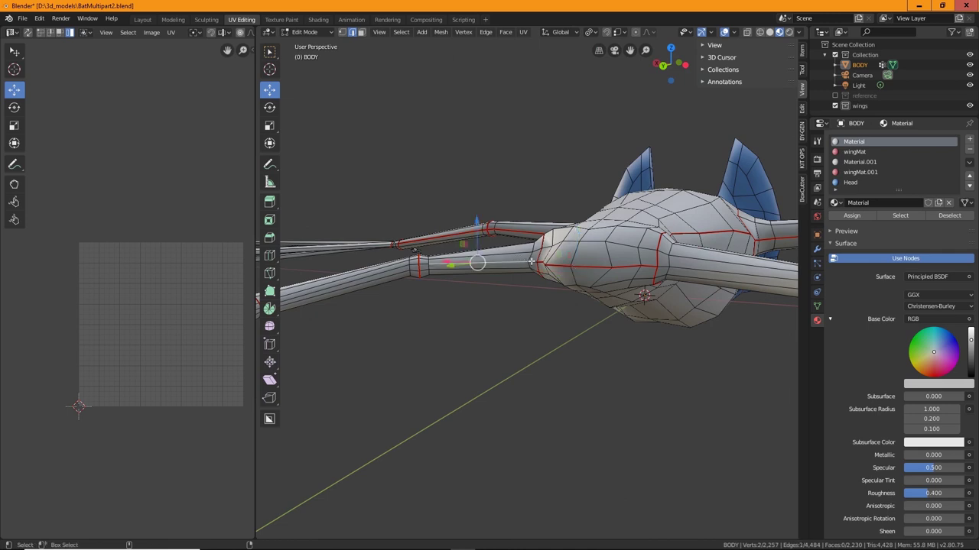
pyautogui.keyDown('shift'); pyautogui.click(533, 262); pyautogui.keyUp('shift')
pyautogui.keyDown('shift'); pyautogui.click(680, 267); pyautogui.keyUp('shift')
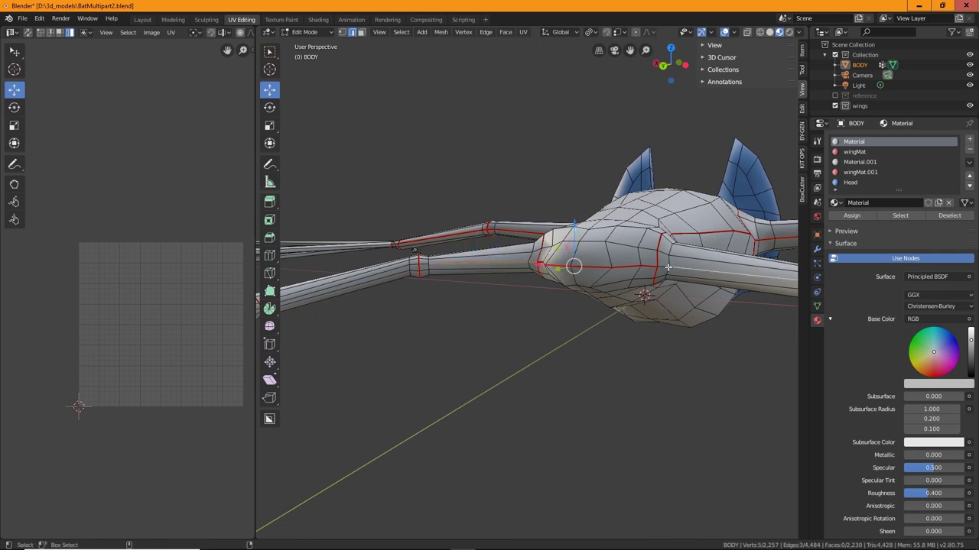
pyautogui.keyDown('shift'); pyautogui.click(663, 268); pyautogui.keyUp('shift')
pyautogui.keyDown('shift'); pyautogui.click(422, 264); pyautogui.keyUp('shift')
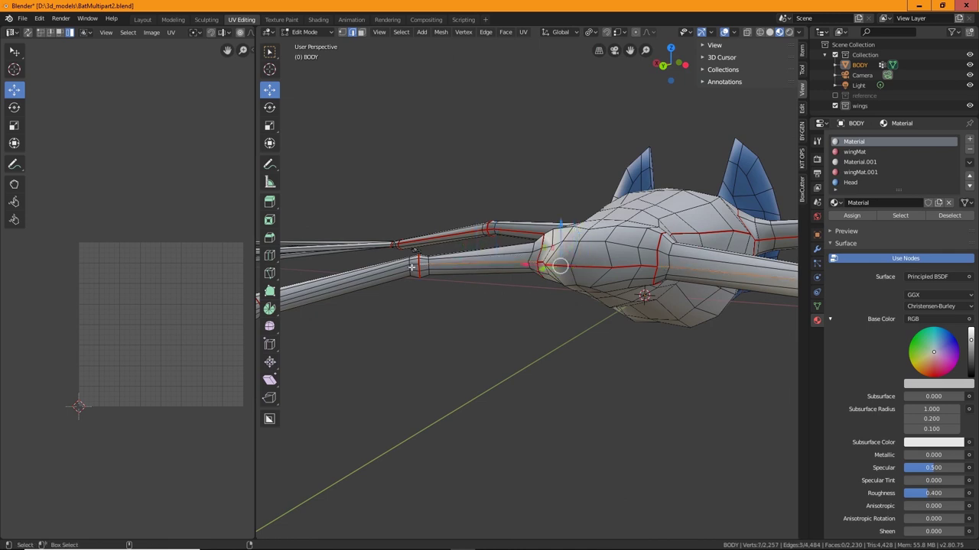
pyautogui.keyDown('shift'); pyautogui.click(412, 265); pyautogui.keyUp('shift')
pyautogui.keyDown('shift'); pyautogui.click(394, 270); pyautogui.keyUp('shift')
# Add the matching edges across the other knee and shin, then mark the lengthwise lines on both legs as seams.
pyautogui.keyDown('shift'); pyautogui.moveTo(413, 332); pyautogui.dragTo(476, 369, button='middle'); pyautogui.keyUp('shift')
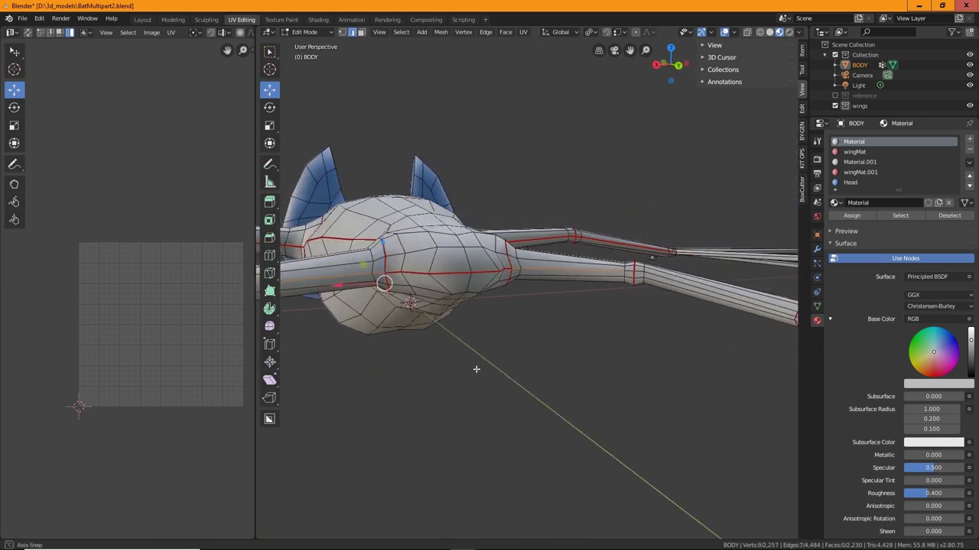
pyautogui.keyDown('shift'); pyautogui.moveTo(575, 357); pyautogui.dragTo(471, 382, button='middle'); pyautogui.keyUp('shift')
pyautogui.scroll(1, 492, 311)
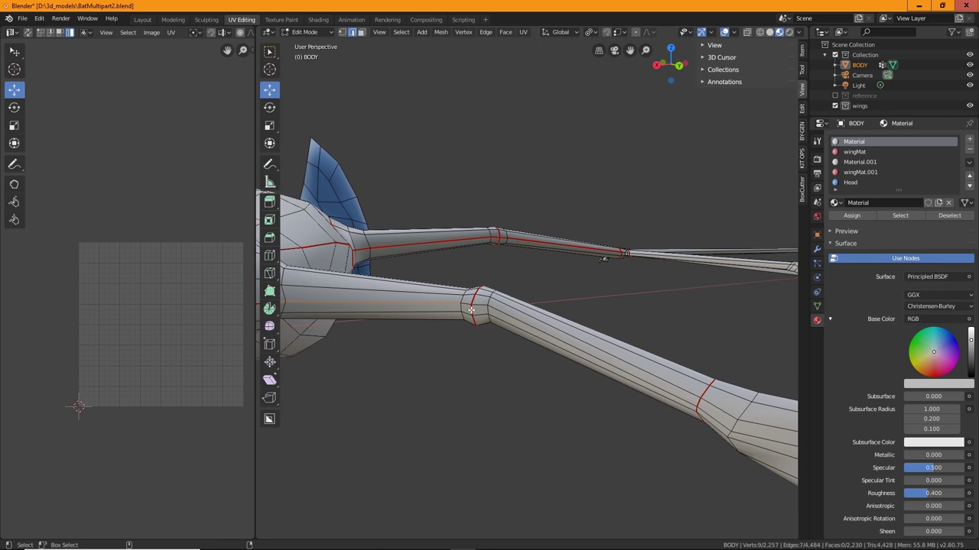
pyautogui.keyDown('shift'); pyautogui.click(469, 302); pyautogui.keyUp('shift')
pyautogui.keyDown('shift'); pyautogui.click(501, 308); pyautogui.keyUp('shift')
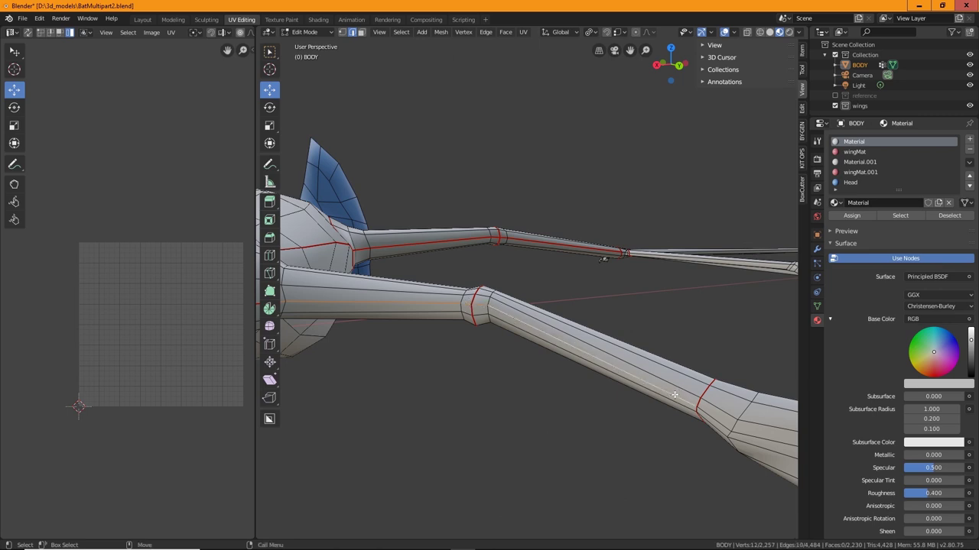
pyautogui.scroll(-4, 656, 390)
pyautogui.rightClick(578, 322)
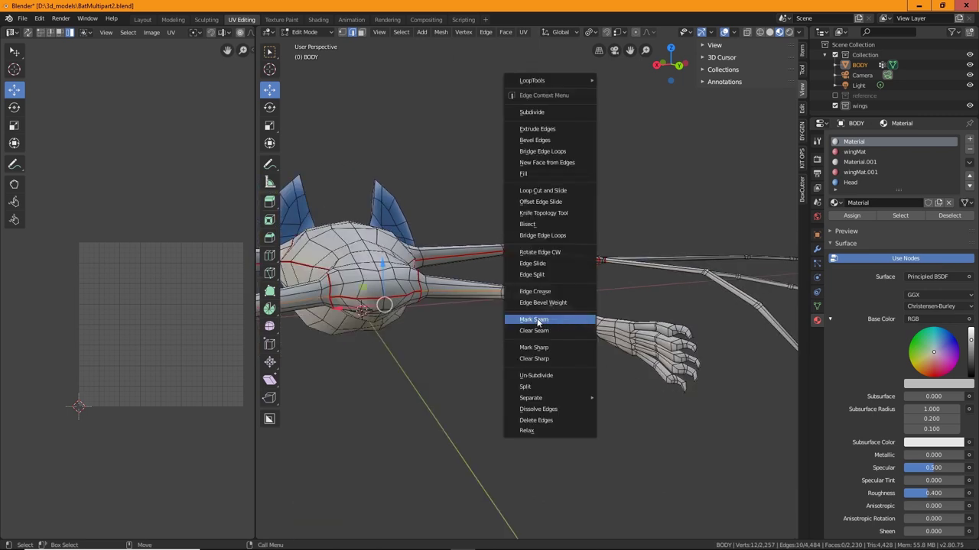
pyautogui.click(538, 321)
# In face mode, pick one face on each thigh and shin, expand to all linked faces and unwrap them.
pyautogui.moveTo(601, 334); pyautogui.dragTo(450, 166, button='middle')
pyautogui.hotkey('alt', 'a')
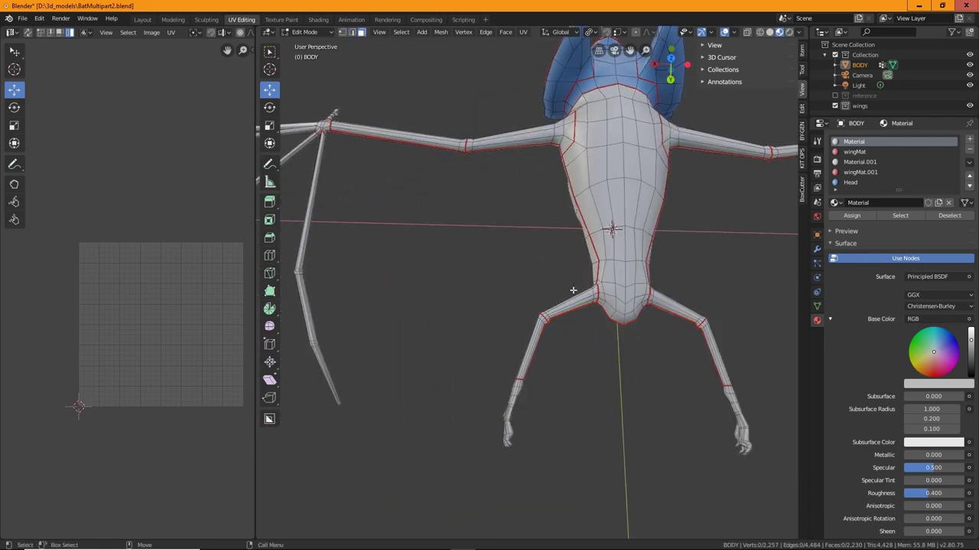
pyautogui.click(588, 298)
pyautogui.keyDown('shift'); pyautogui.click(531, 350); pyautogui.keyUp('shift')
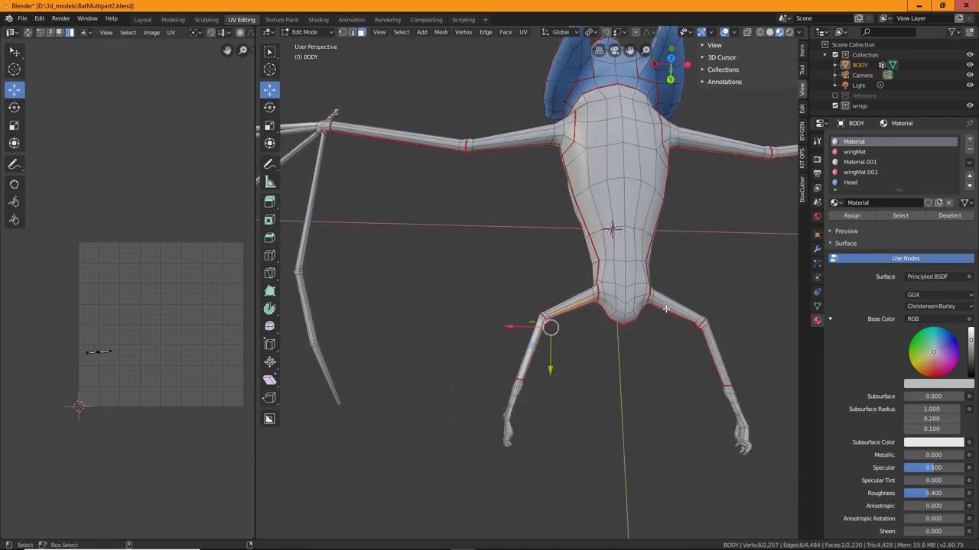
pyautogui.keyDown('shift'); pyautogui.click(666, 304); pyautogui.keyUp('shift')
pyautogui.keyDown('alt'); pyautogui.keyDown('shift'); pyautogui.click(713, 348); pyautogui.keyUp('shift'); pyautogui.keyUp('alt')
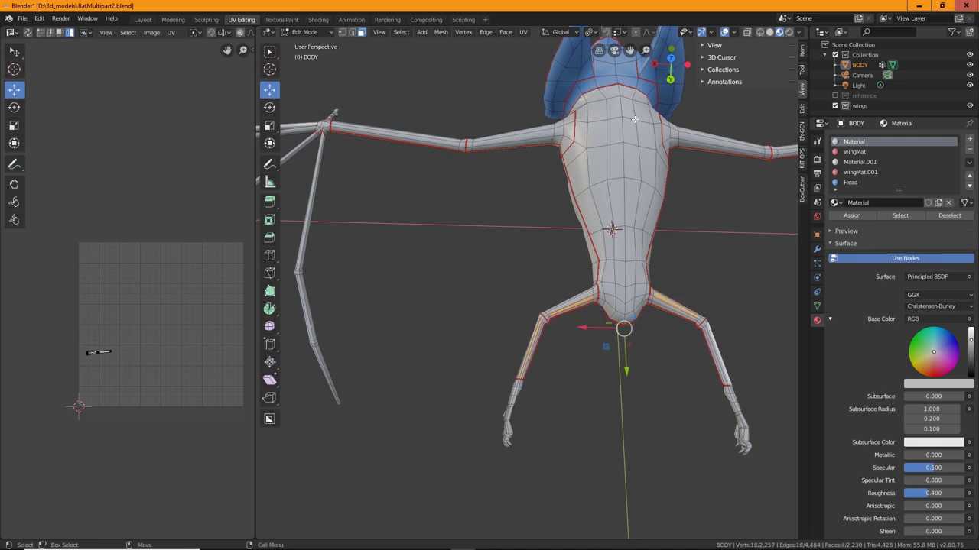
pyautogui.hotkey('ctrl', 'l')
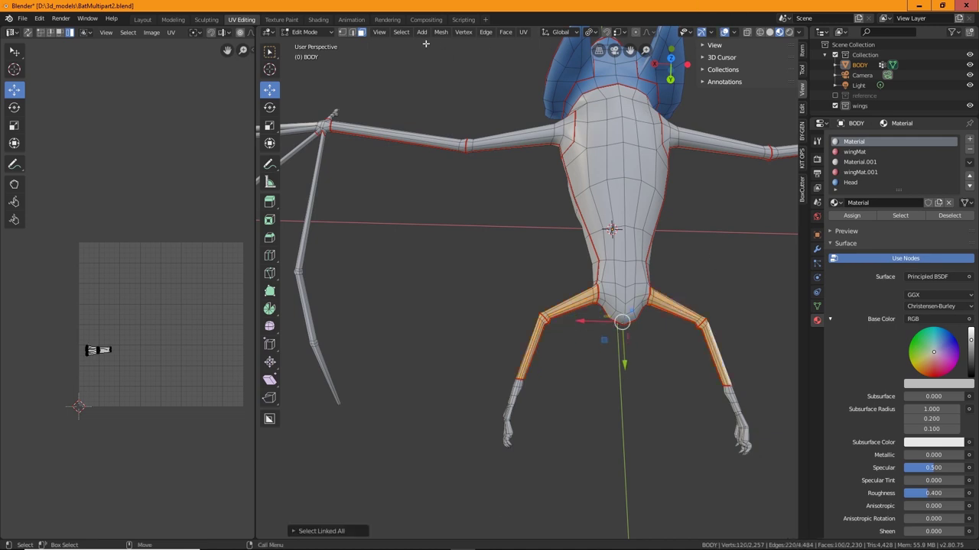
pyautogui.click(171, 32)
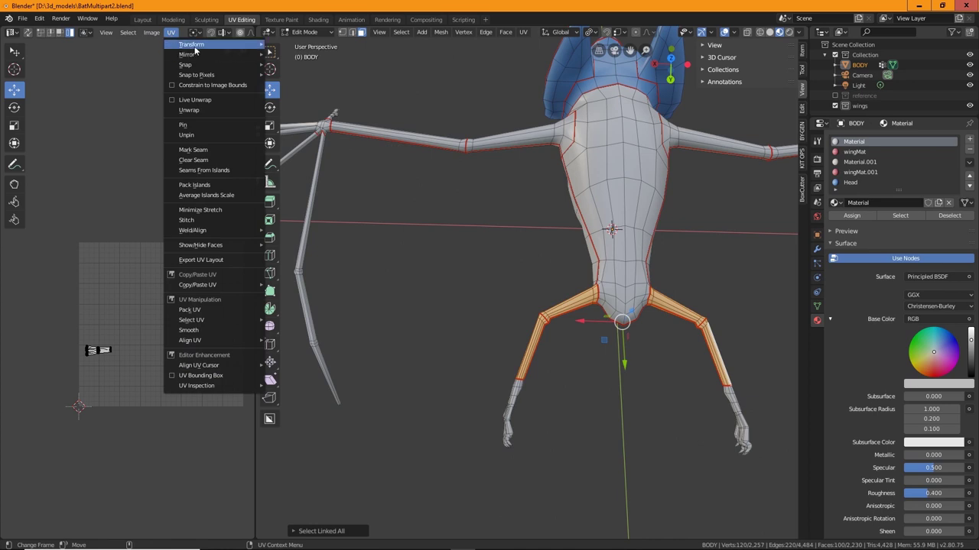
pyautogui.click(191, 111)
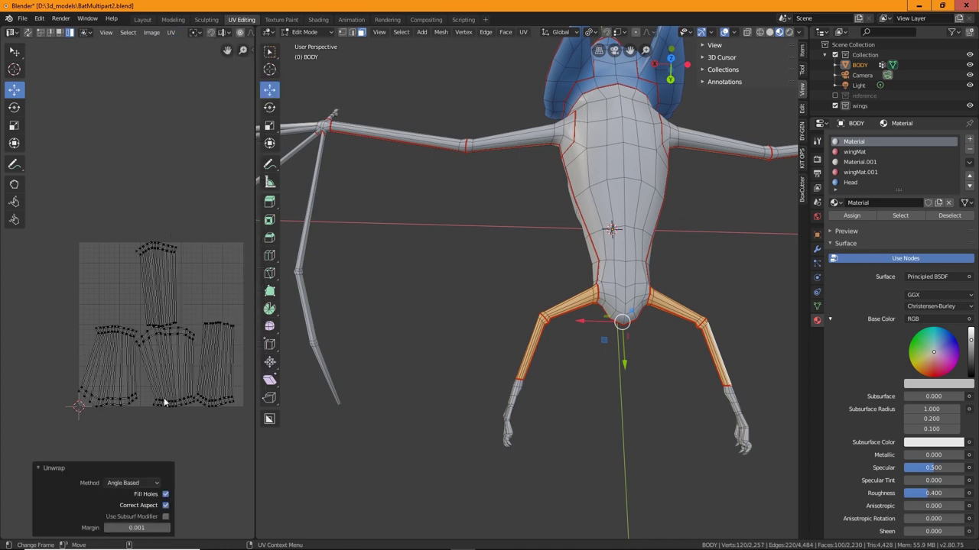
# In edge mode, select the ring of edges around one foot at the base of the toes and mark it as a seam.
pyautogui.moveTo(435, 424); pyautogui.dragTo(496, 378, button='middle')
pyautogui.moveTo(513, 372); pyautogui.dragTo(577, 374, button='middle')
pyautogui.scroll(5, 555, 362)
pyautogui.scroll(5, 577, 374)
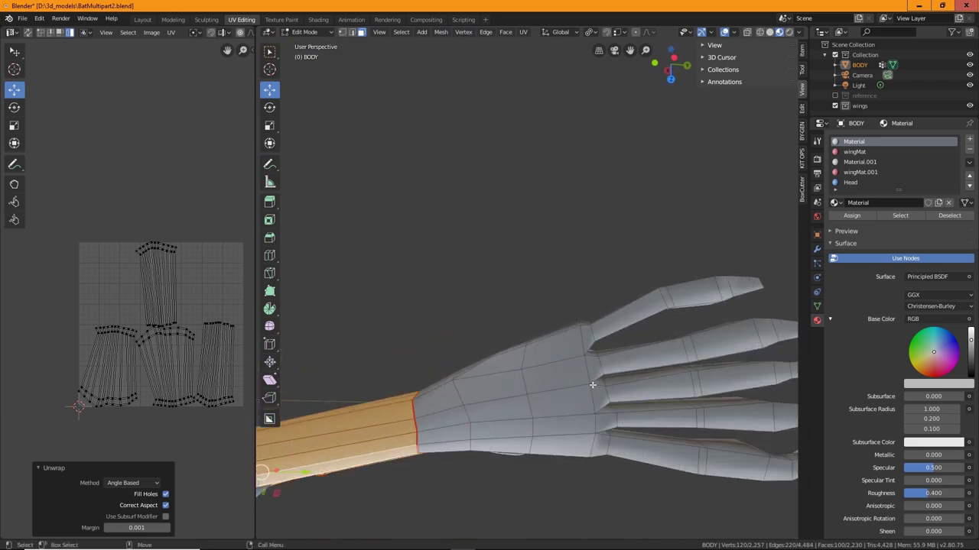
pyautogui.click(353, 32)
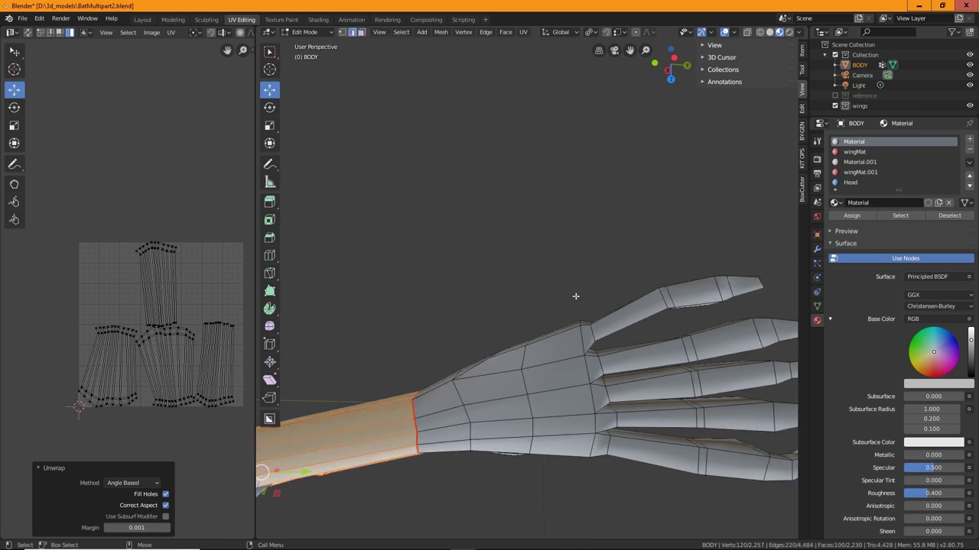
pyautogui.click(584, 350)
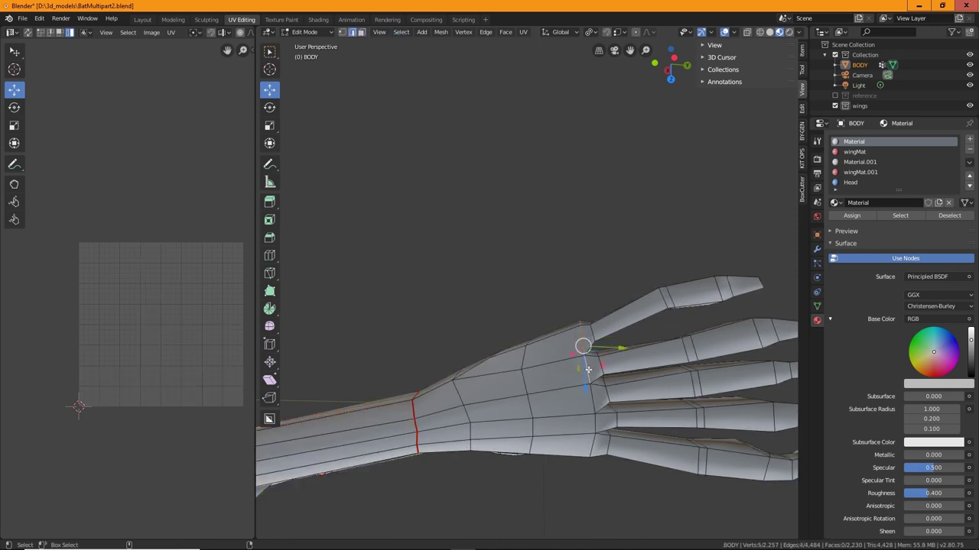
pyautogui.keyDown('shift'); pyautogui.click(591, 404); pyautogui.keyUp('shift')
pyautogui.keyDown('shift'); pyautogui.click(591, 452); pyautogui.keyUp('shift')
pyautogui.moveTo(591, 452); pyautogui.dragTo(611, 235, button='middle')
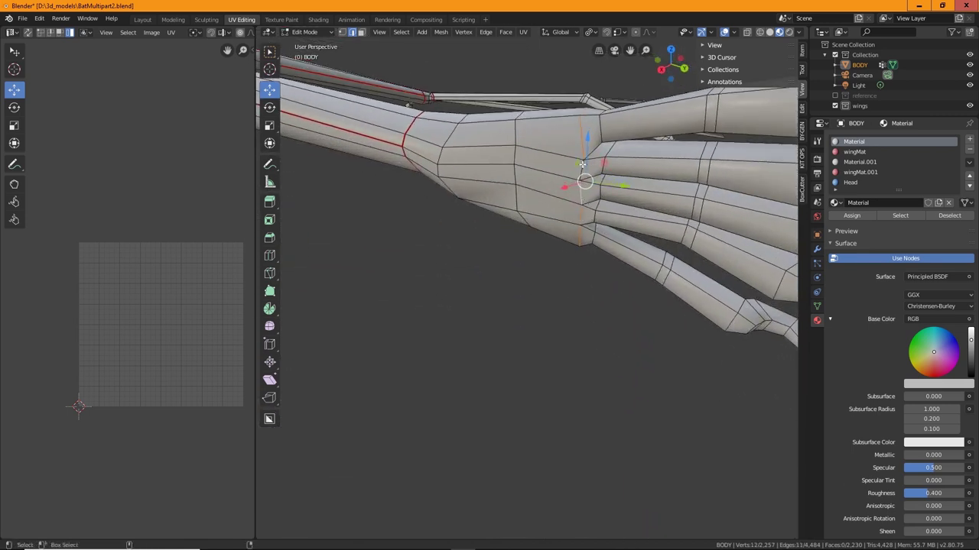
pyautogui.hotkey('ctrl', 'e')
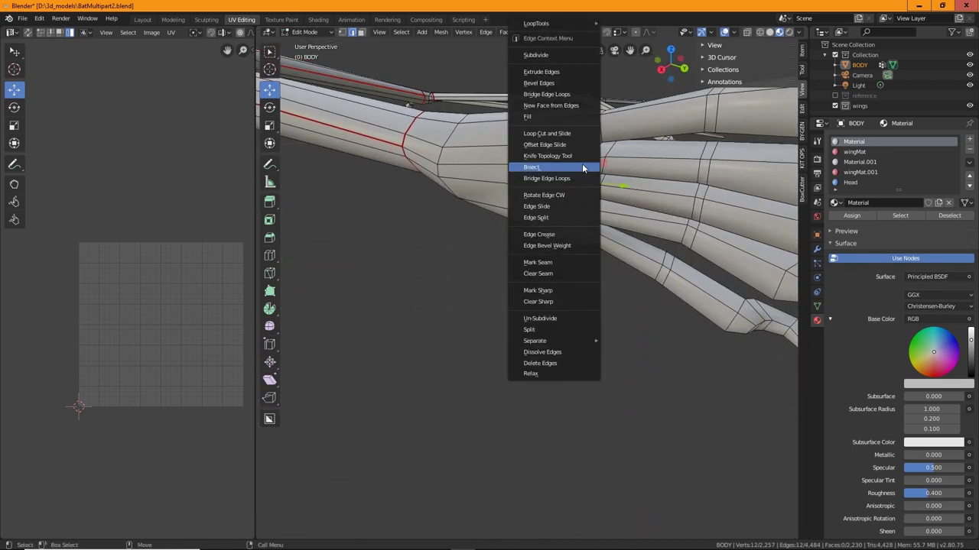
pyautogui.click(537, 262)
# Select the line of edges along that foot from the ankle seam to the toe-base seam and mark it as a seam.
pyautogui.moveTo(538, 262); pyautogui.dragTo(465, 143, button='middle')
pyautogui.click(398, 289)
pyautogui.click(433, 157)
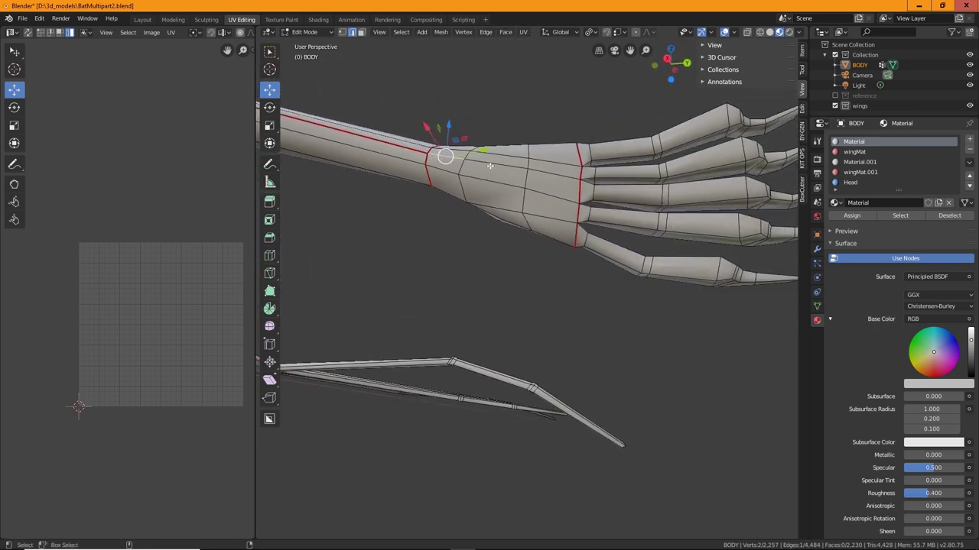
pyautogui.keyDown('shift'); pyautogui.click(492, 164); pyautogui.keyUp('shift')
pyautogui.keyDown('shift'); pyautogui.click(542, 172); pyautogui.keyUp('shift')
pyautogui.rightClick(565, 180)
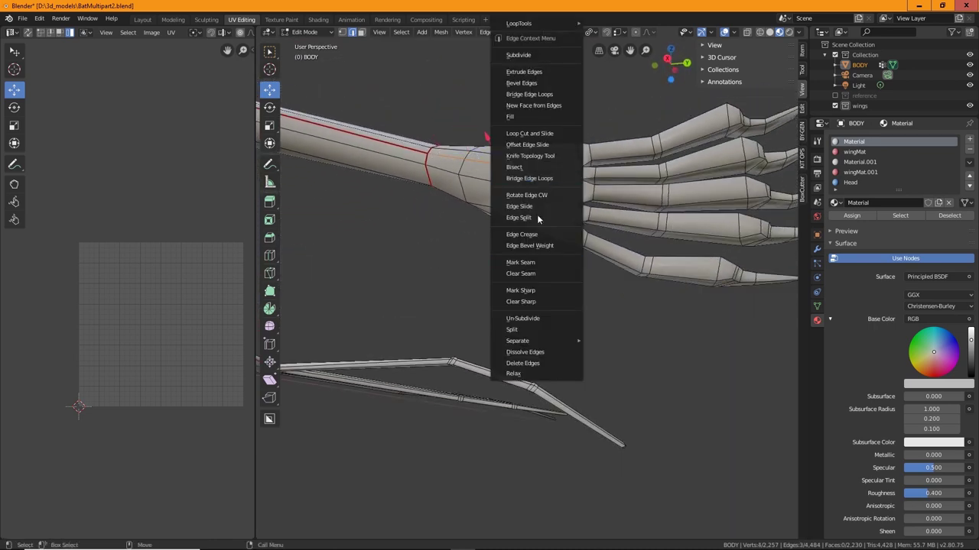
pyautogui.click(524, 263)
# Select the line of edges along the other foot from the ankle seam to the base of the toes.
pyautogui.moveTo(525, 262); pyautogui.dragTo(579, 260, button='middle')
pyautogui.click(536, 169)
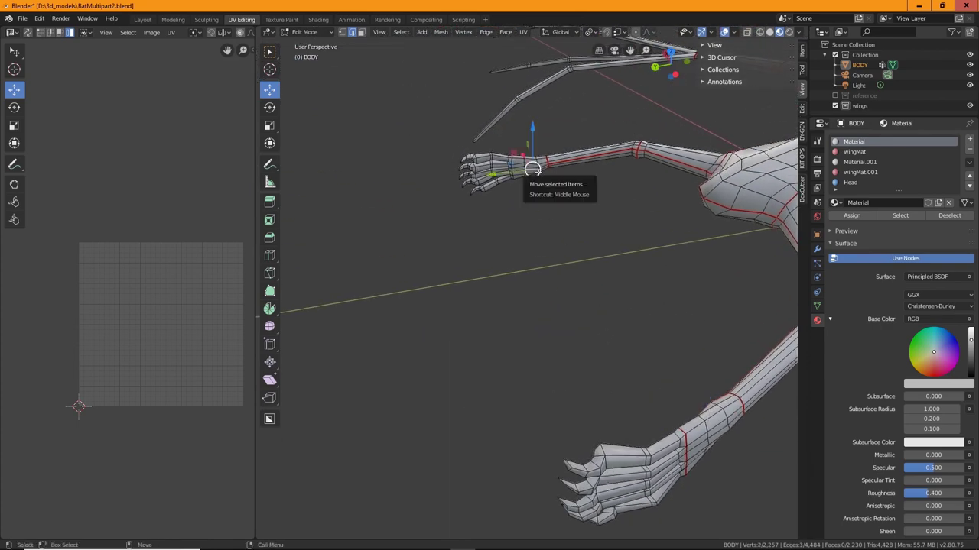
pyautogui.press('KP_Decimal')
pyautogui.scroll(-5, 611, 253)
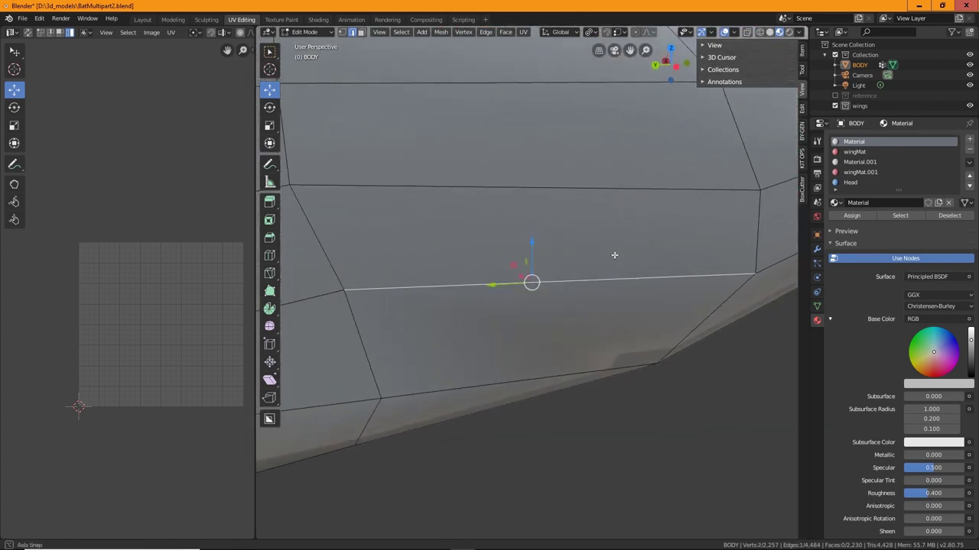
pyautogui.click(628, 241)
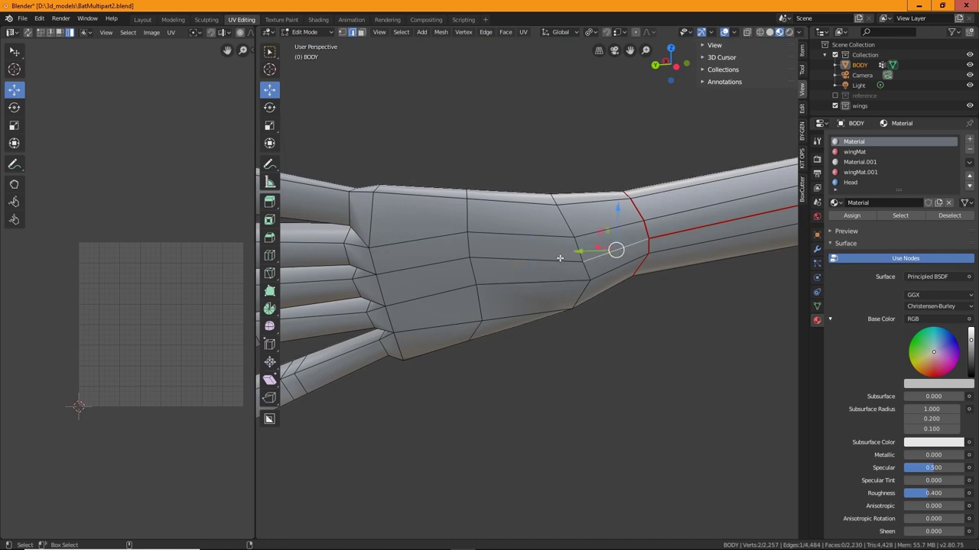
pyautogui.keyDown('shift'); pyautogui.click(558, 260); pyautogui.keyUp('shift')
pyautogui.keyDown('shift'); pyautogui.click(448, 261); pyautogui.keyUp('shift')
# Add the ring of edges around that foot at the toe bases to the selection and mark all selected edges as seams.
pyautogui.keyDown('shift'); pyautogui.click(380, 290); pyautogui.keyUp('shift')
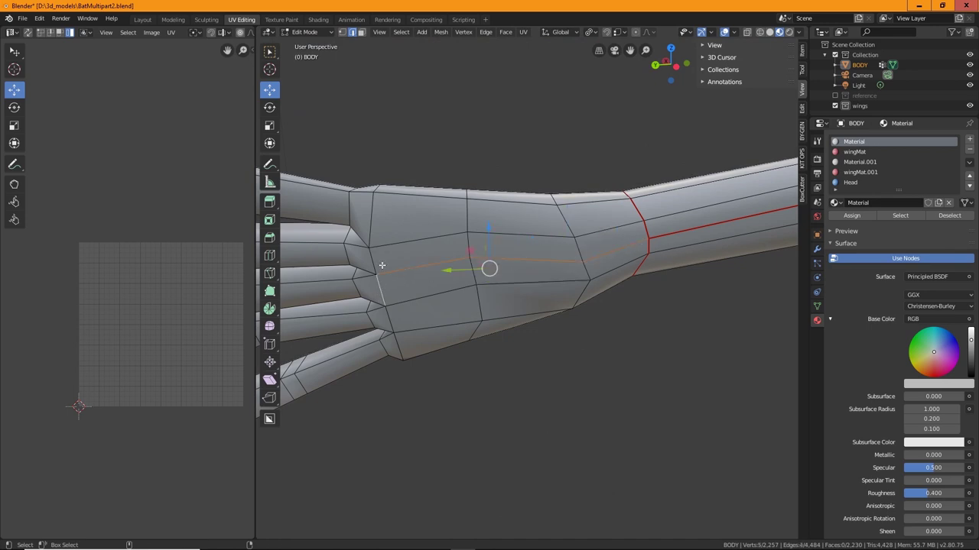
pyautogui.keyDown('shift'); pyautogui.click(369, 227); pyautogui.keyUp('shift')
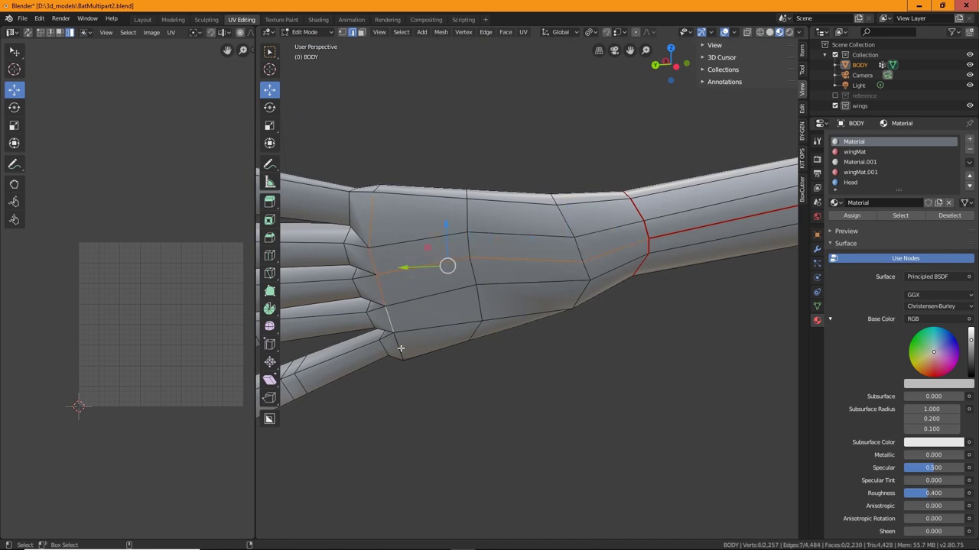
pyautogui.keyDown('shift'); pyautogui.click(400, 348); pyautogui.keyUp('shift')
pyautogui.moveTo(400, 349); pyautogui.dragTo(428, 363, button='middle')
pyautogui.keyDown('shift'); pyautogui.click(326, 293); pyautogui.keyUp('shift')
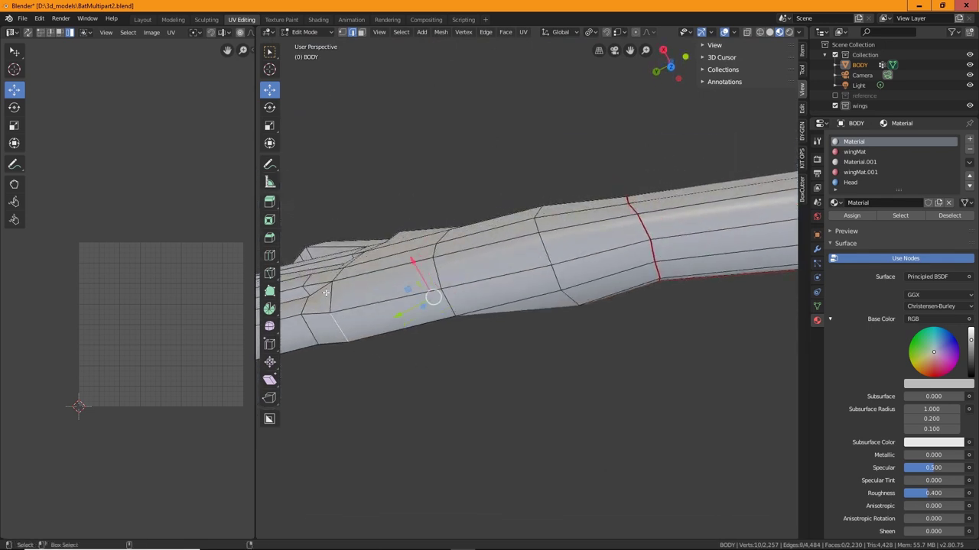
pyautogui.keyDown('shift'); pyautogui.click(327, 296); pyautogui.keyUp('shift')
pyautogui.moveTo(339, 283); pyautogui.dragTo(387, 339, button='middle')
pyautogui.keyDown('shift'); pyautogui.click(351, 328); pyautogui.keyUp('shift')
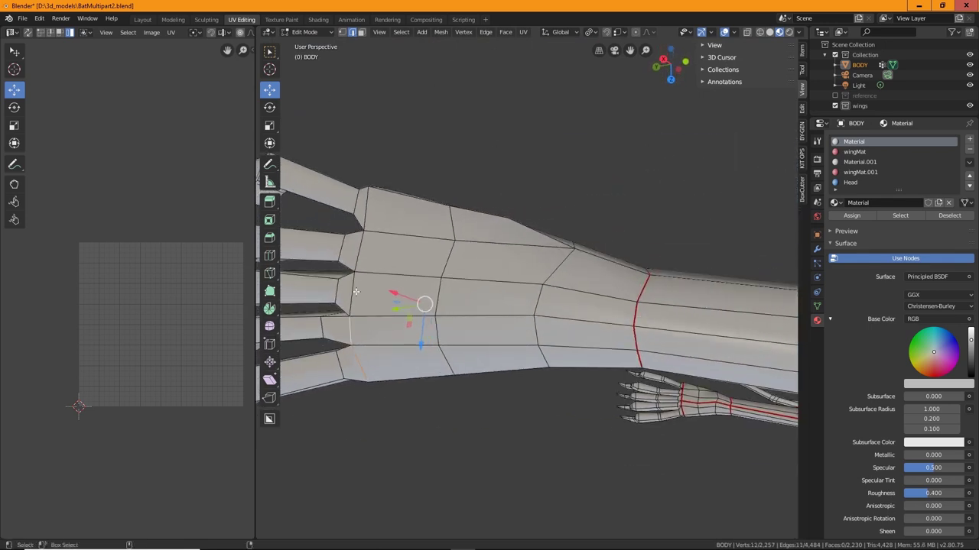
pyautogui.keyDown('shift'); pyautogui.click(356, 292); pyautogui.keyUp('shift')
pyautogui.keyDown('shift'); pyautogui.click(357, 255); pyautogui.keyUp('shift')
pyautogui.keyDown('shift'); pyautogui.click(370, 210); pyautogui.keyUp('shift')
pyautogui.moveTo(405, 200); pyautogui.dragTo(405, 329, button='middle')
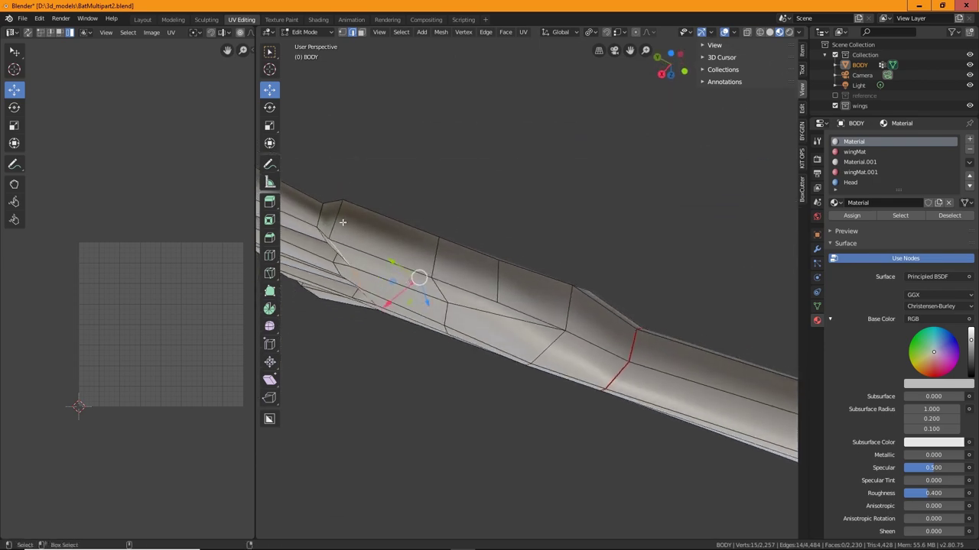
pyautogui.hotkey('ctrl', 'e')
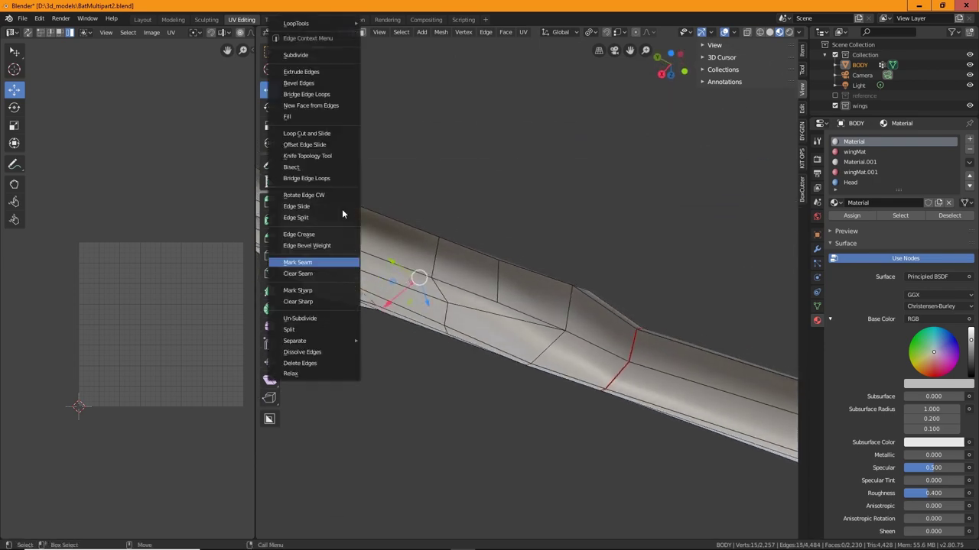
pyautogui.click(305, 263)
# Select the line of edges along the first toe at one side of the foot, from toe-base seam to claw tip, and mark it as a seam.
pyautogui.keyDown('alt'); pyautogui.moveTo(486, 233); pyautogui.dragTo(466, 451); pyautogui.keyUp('alt')
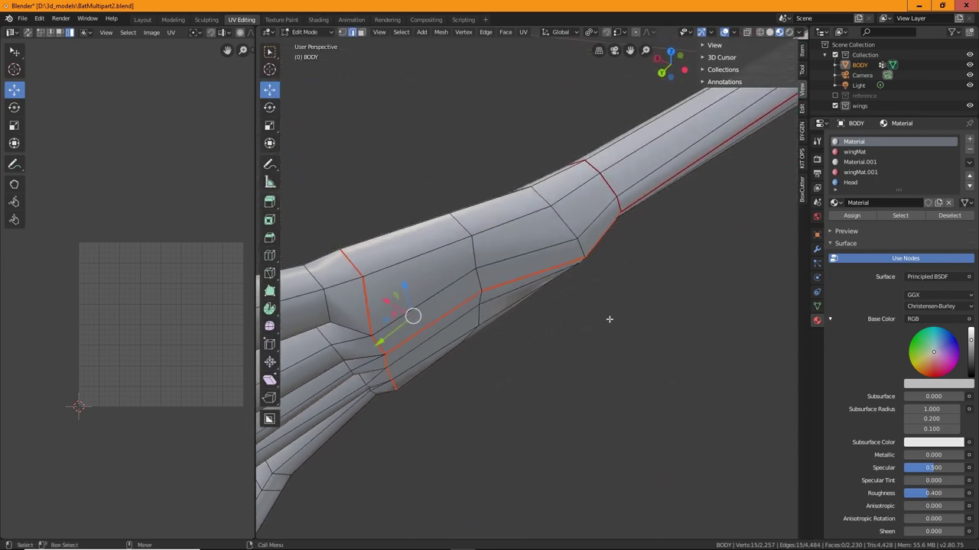
pyautogui.scroll(-6, 609, 319)
pyautogui.moveTo(607, 327); pyautogui.dragTo(566, 258, button='middle')
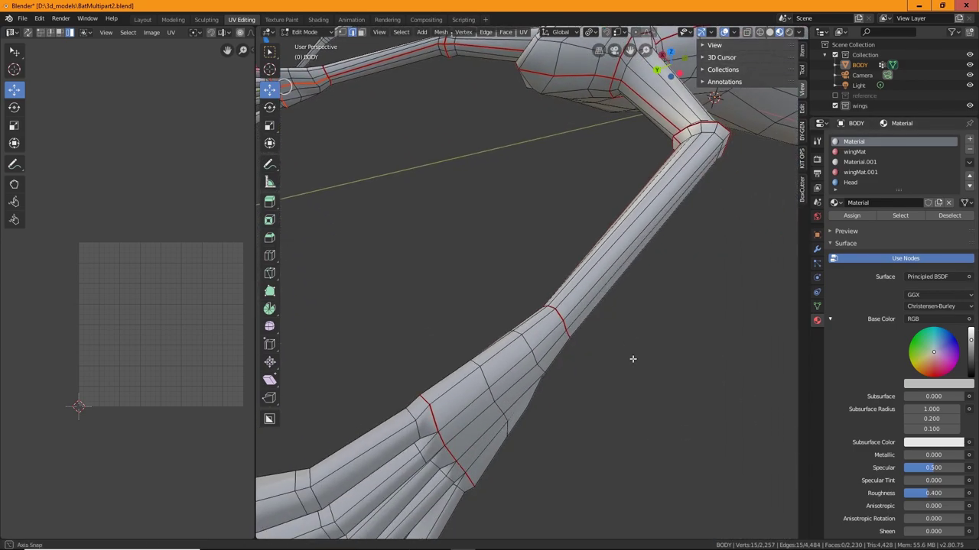
pyautogui.moveTo(632, 358); pyautogui.dragTo(562, 312, button='middle')
pyautogui.scroll(4, 605, 305)
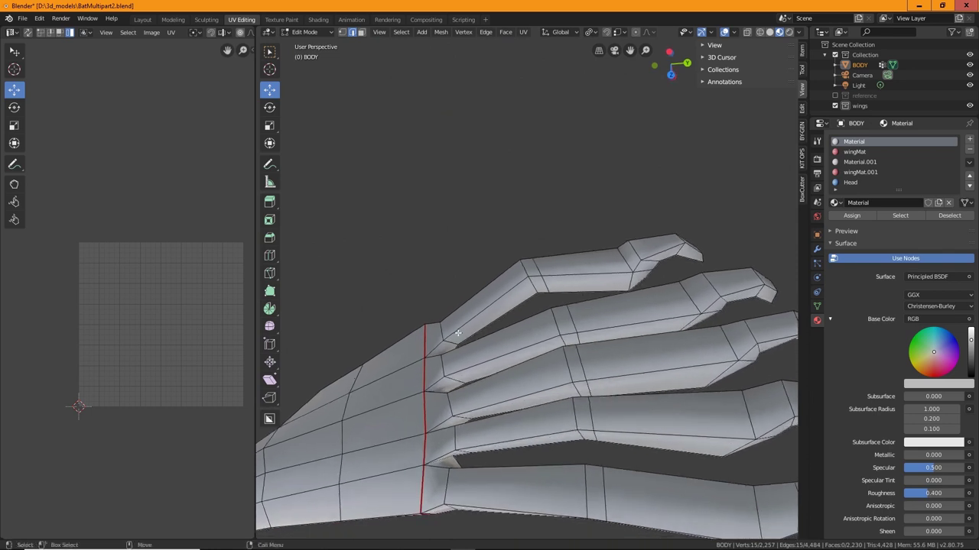
pyautogui.keyDown('alt'); pyautogui.click(436, 347); pyautogui.keyUp('alt')
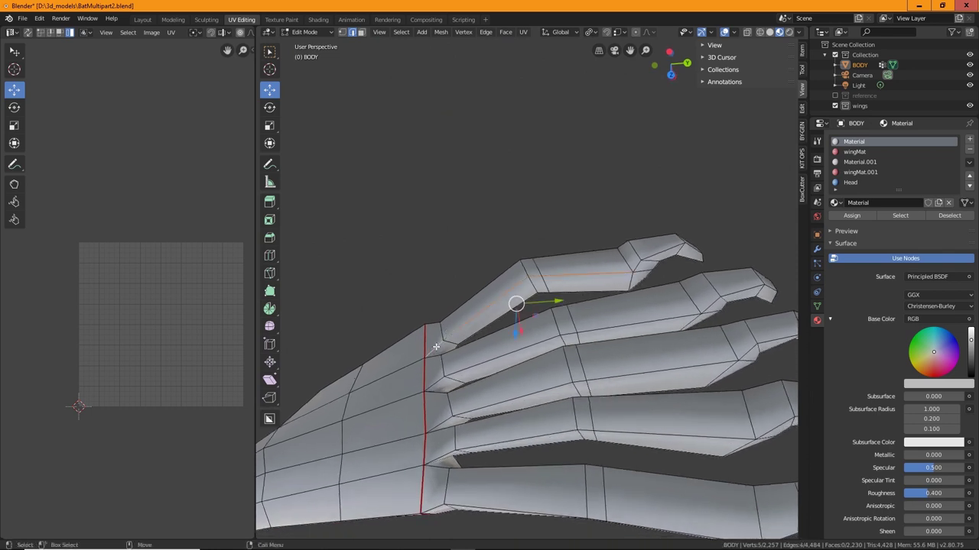
pyautogui.click(635, 268)
pyautogui.moveTo(669, 296); pyautogui.dragTo(565, 274, button='middle')
pyautogui.moveTo(627, 311); pyautogui.dragTo(270, 368, button='middle')
pyautogui.keyDown('shift'); pyautogui.click(343, 377); pyautogui.keyUp('shift')
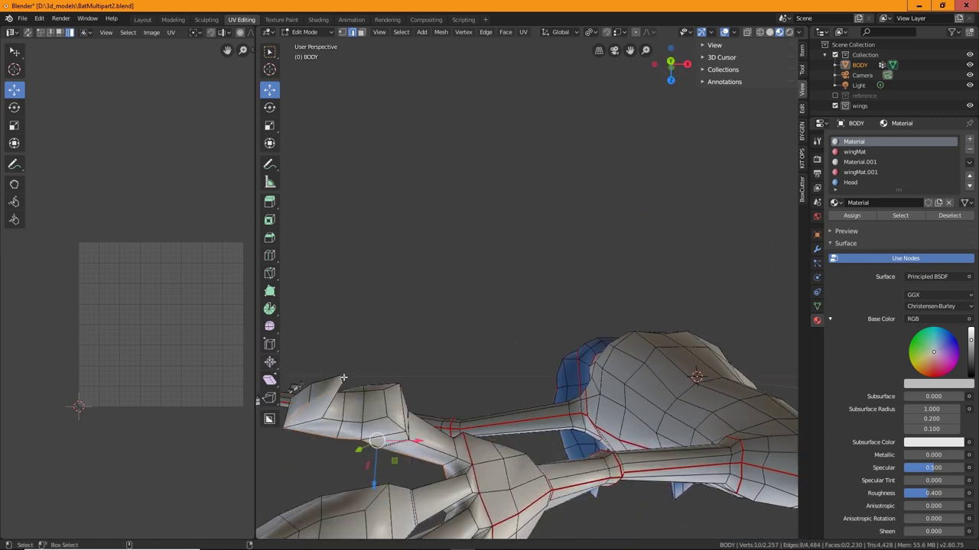
pyautogui.keyDown('alt'); pyautogui.moveTo(404, 373); pyautogui.dragTo(500, 281); pyautogui.keyUp('alt')
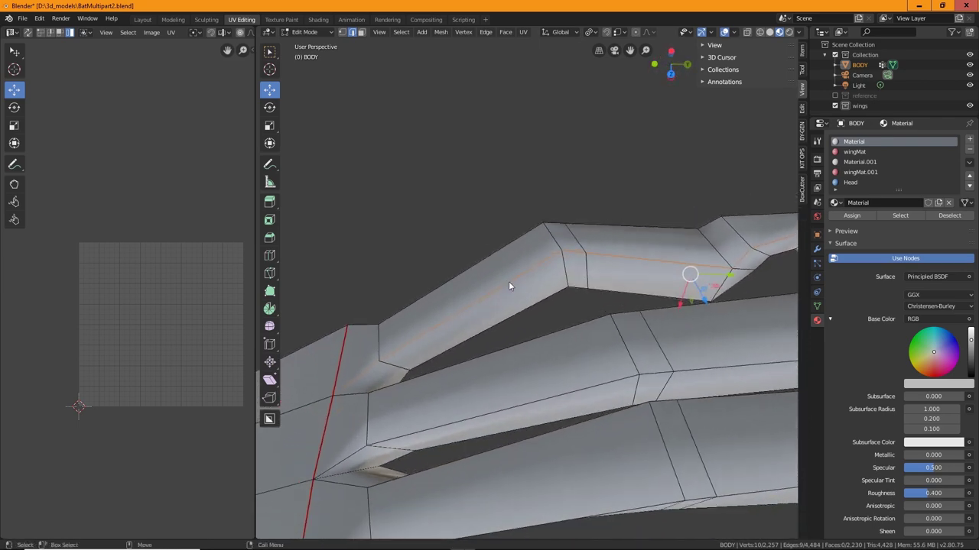
pyautogui.rightClick(509, 285)
pyautogui.click(489, 288)
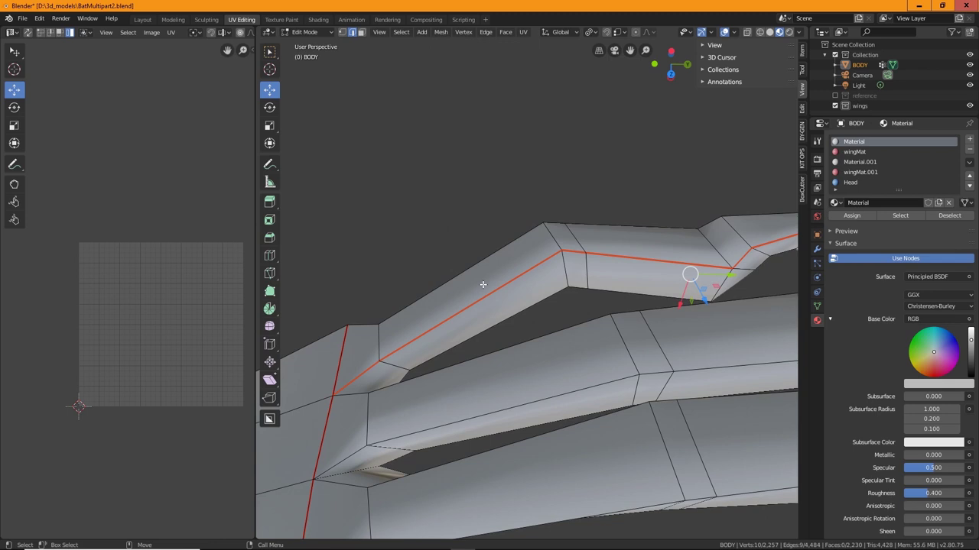
# Select the lengthwise line of edges along the second toe up to its claw tip and mark it as a seam.
pyautogui.keyDown('alt'); pyautogui.click(346, 455); pyautogui.keyUp('alt')
pyautogui.keyDown('alt'); pyautogui.moveTo(598, 417); pyautogui.dragTo(610, 390); pyautogui.keyUp('alt')
pyautogui.moveTo(611, 390); pyautogui.dragTo(367, 510, button='middle')
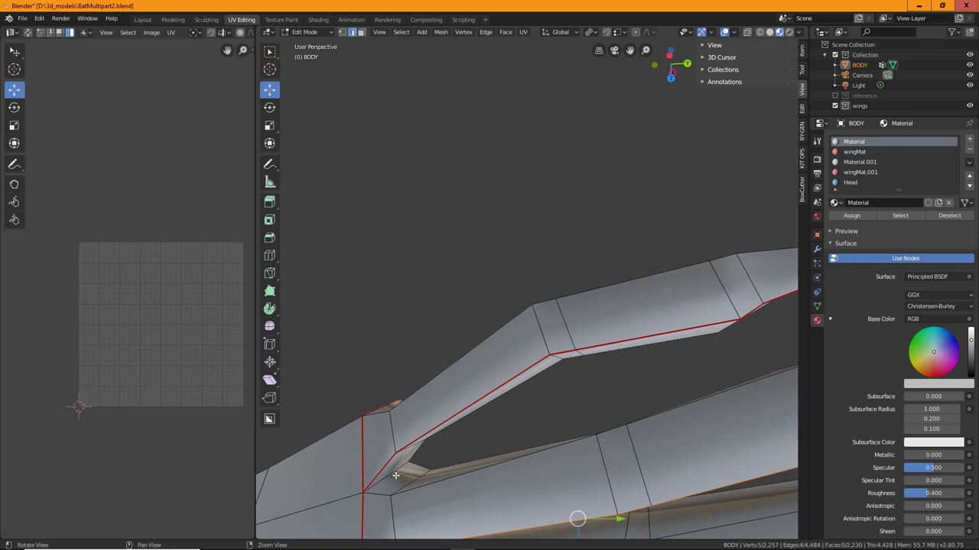
pyautogui.moveTo(505, 433); pyautogui.dragTo(564, 333, button='middle')
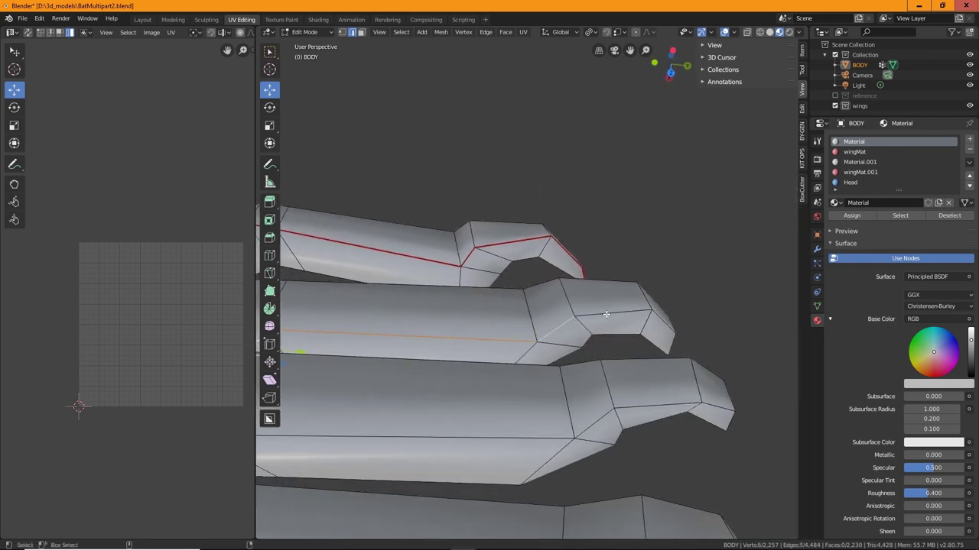
pyautogui.moveTo(658, 323); pyautogui.dragTo(589, 342, button='middle')
pyautogui.rightClick(569, 341)
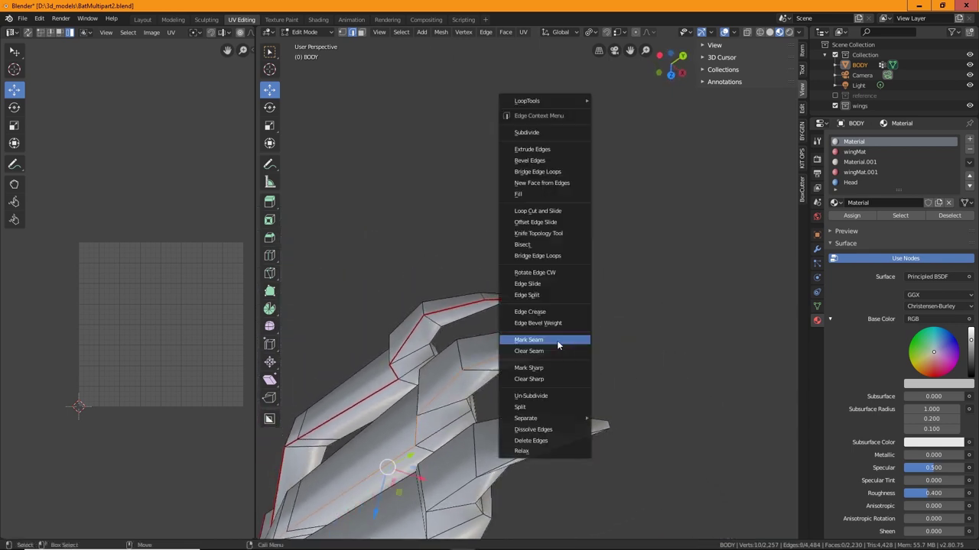
pyautogui.click(559, 343)
# Select the edges along the third toe from the claw tip back to the toe-base seam and mark them as a seam.
pyautogui.click(606, 429)
pyautogui.keyDown('ctrl'); pyautogui.click(577, 435); pyautogui.keyUp('ctrl')
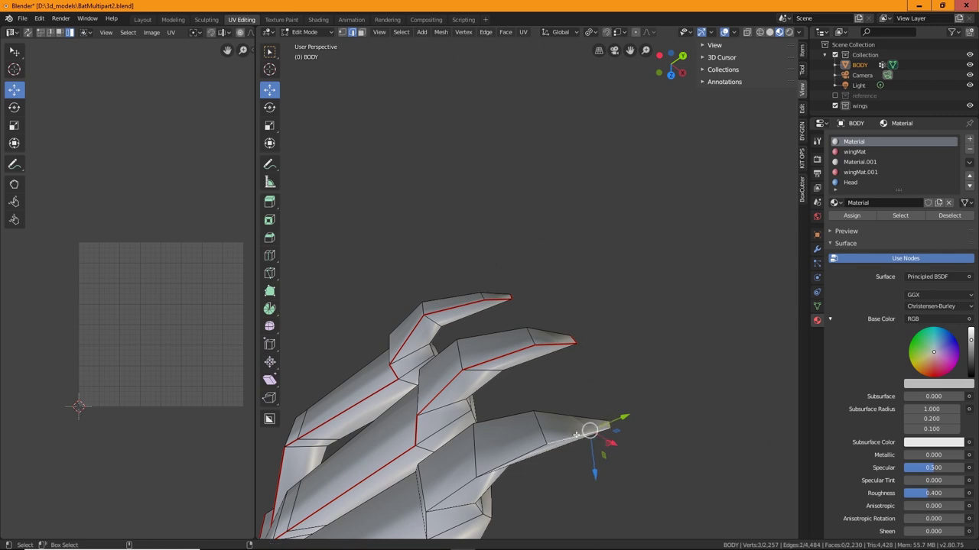
pyautogui.keyDown('ctrl'); pyautogui.click(517, 457); pyautogui.keyUp('ctrl')
pyautogui.moveTo(516, 457); pyautogui.dragTo(516, 396, button='middle')
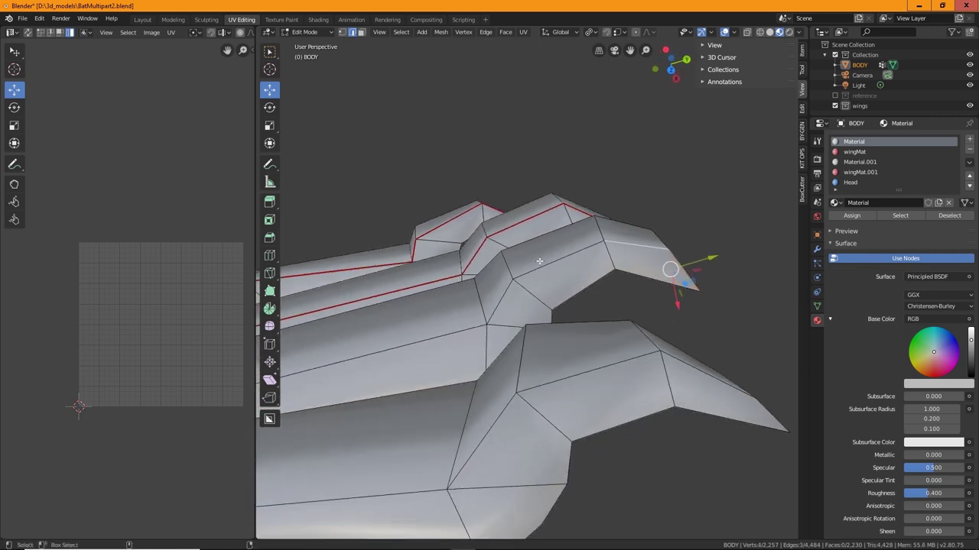
pyautogui.keyDown('ctrl'); pyautogui.click(523, 289); pyautogui.keyUp('ctrl')
pyautogui.keyDown('ctrl'); pyautogui.click(435, 346); pyautogui.keyUp('ctrl')
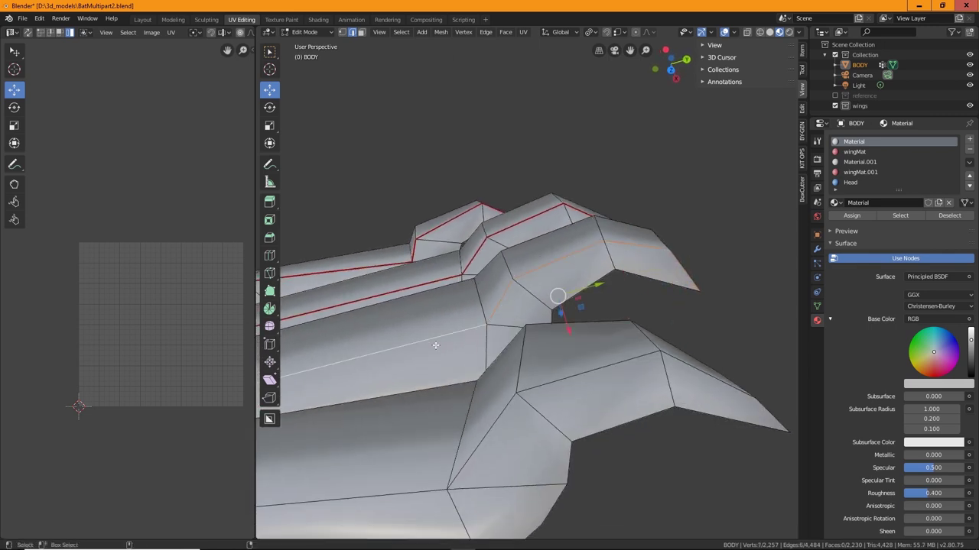
pyautogui.moveTo(349, 361); pyautogui.dragTo(736, 290, button='middle')
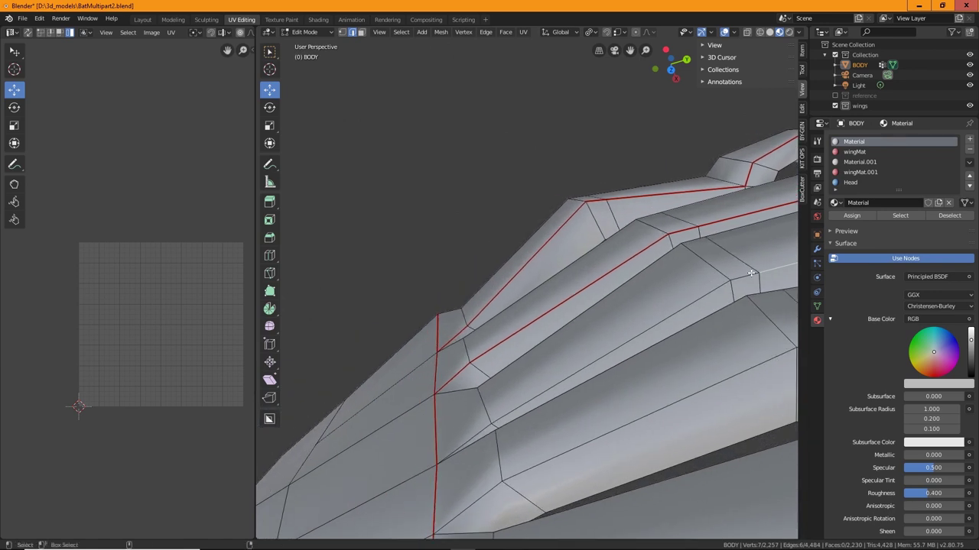
pyautogui.keyDown('ctrl'); pyautogui.click(614, 343); pyautogui.keyUp('ctrl')
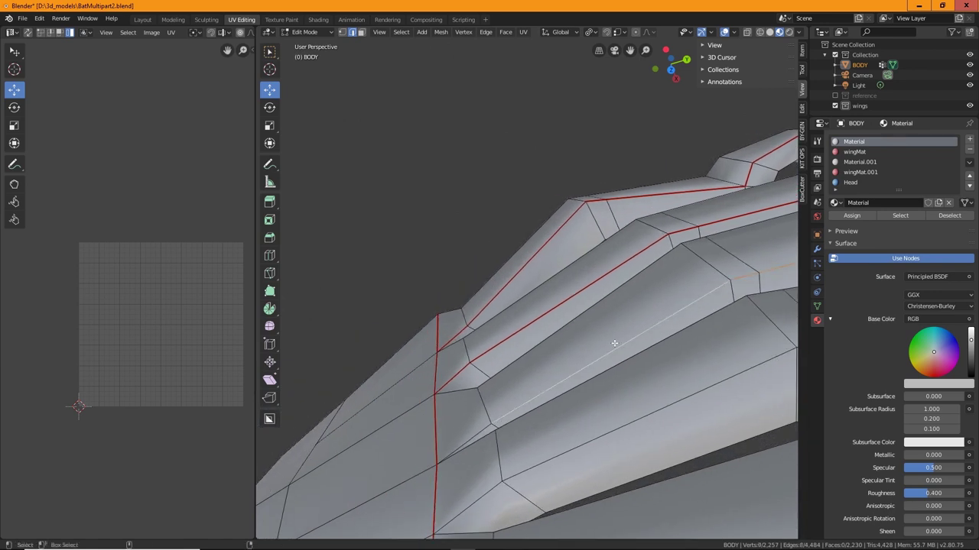
pyautogui.rightClick(475, 434)
pyautogui.click(441, 433)
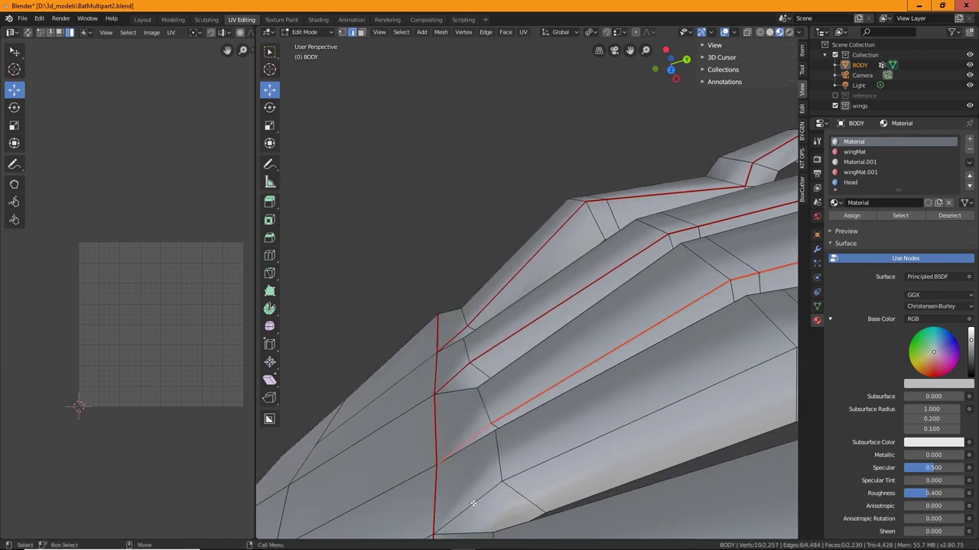
# Select the lengthwise line of edges along the fourth toe from the toe-base seam to its claw tip.
pyautogui.scroll(-2, 474, 503)
pyautogui.moveTo(473, 503); pyautogui.dragTo(562, 443, button='middle')
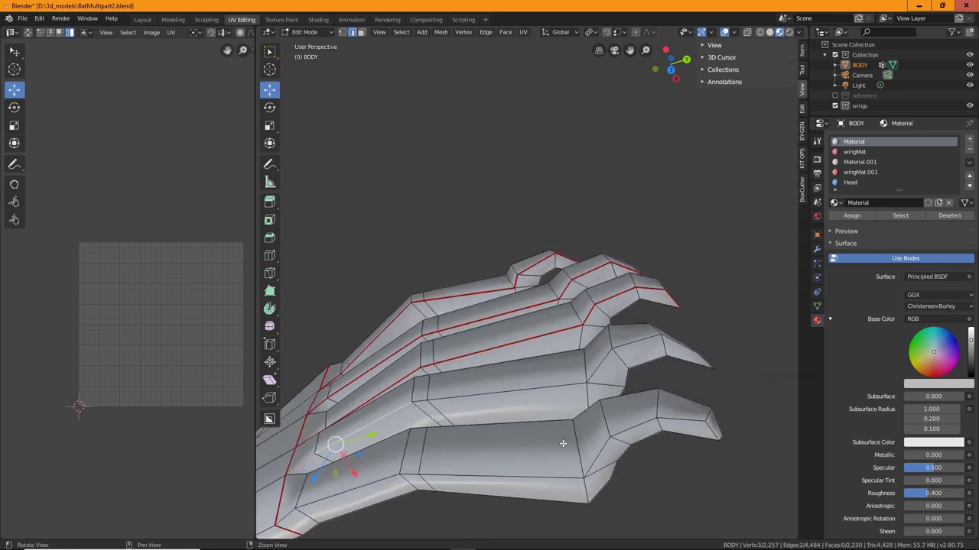
pyautogui.keyDown('shift'); pyautogui.click(422, 402); pyautogui.keyUp('shift')
pyautogui.keyDown('shift'); pyautogui.click(505, 392); pyautogui.keyUp('shift')
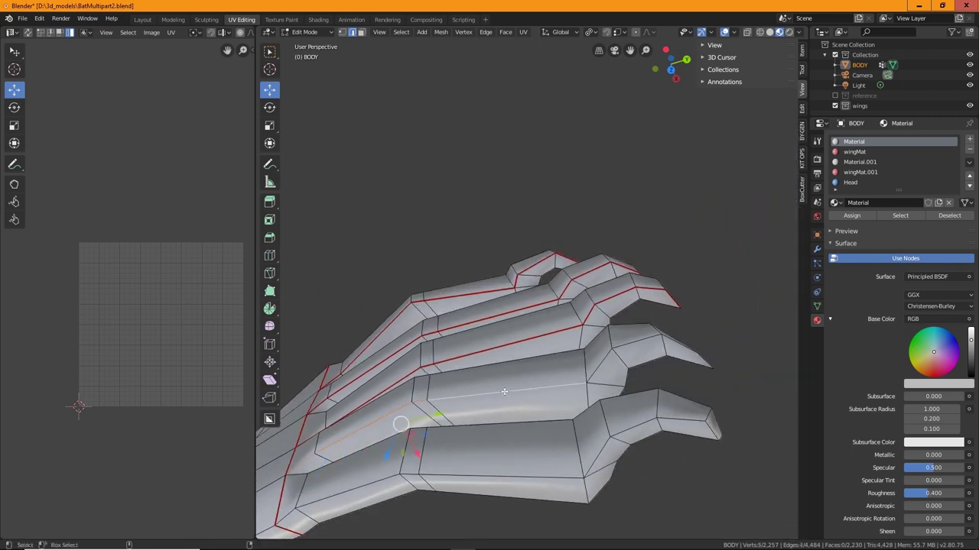
pyautogui.keyDown('shift'); pyautogui.click(594, 364); pyautogui.keyUp('shift')
pyautogui.keyDown('shift'); pyautogui.click(675, 344); pyautogui.keyUp('shift')
pyautogui.moveTo(681, 369); pyautogui.dragTo(608, 400, button='middle')
pyautogui.keyDown('shift'); pyautogui.click(614, 397); pyautogui.keyUp('shift')
pyautogui.keyDown('ctrl'); pyautogui.click(630, 392); pyautogui.keyUp('ctrl')
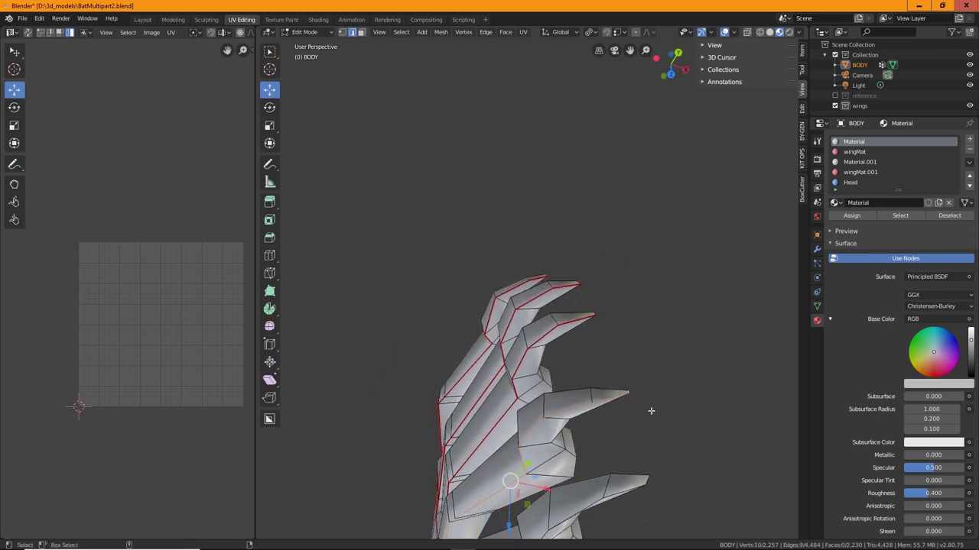
# Add the lengthwise line of edges along the fifth toe to the selection and mark both toe lines as seams.
pyautogui.keyDown('ctrl'); pyautogui.click(629, 491); pyautogui.keyUp('ctrl')
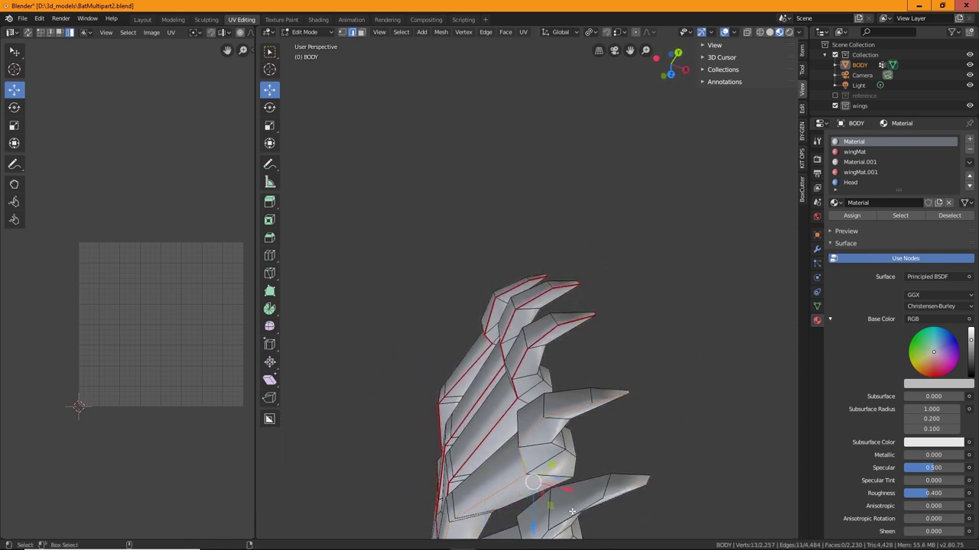
pyautogui.moveTo(578, 516); pyautogui.dragTo(644, 376, button='middle')
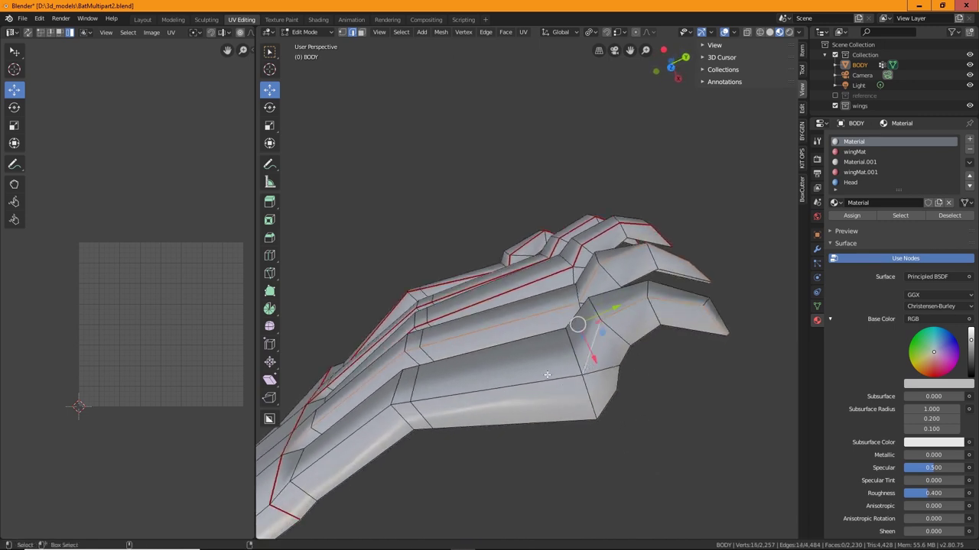
pyautogui.keyDown('ctrl'); pyautogui.click(309, 474); pyautogui.keyUp('ctrl')
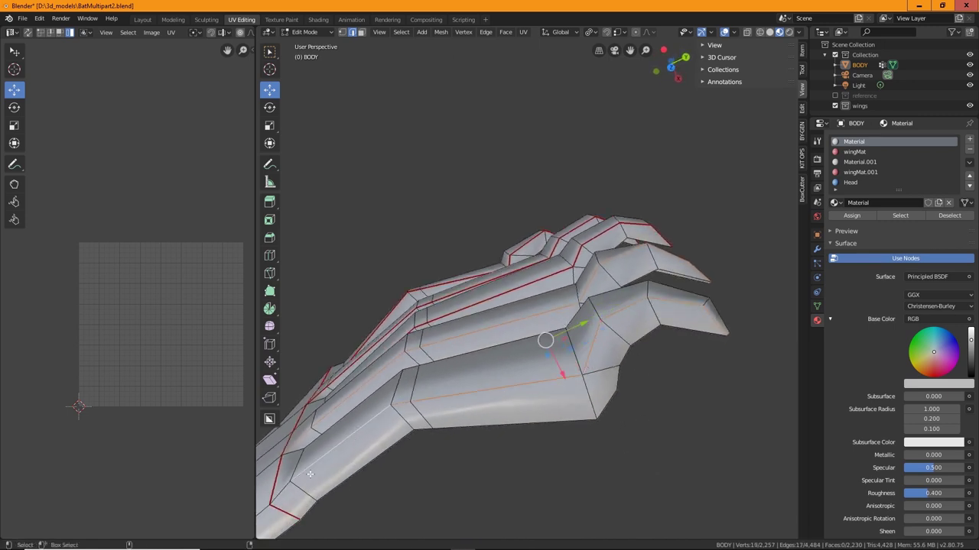
pyautogui.keyDown('ctrl'); pyautogui.click(277, 499); pyautogui.keyUp('ctrl')
pyautogui.rightClick(277, 495)
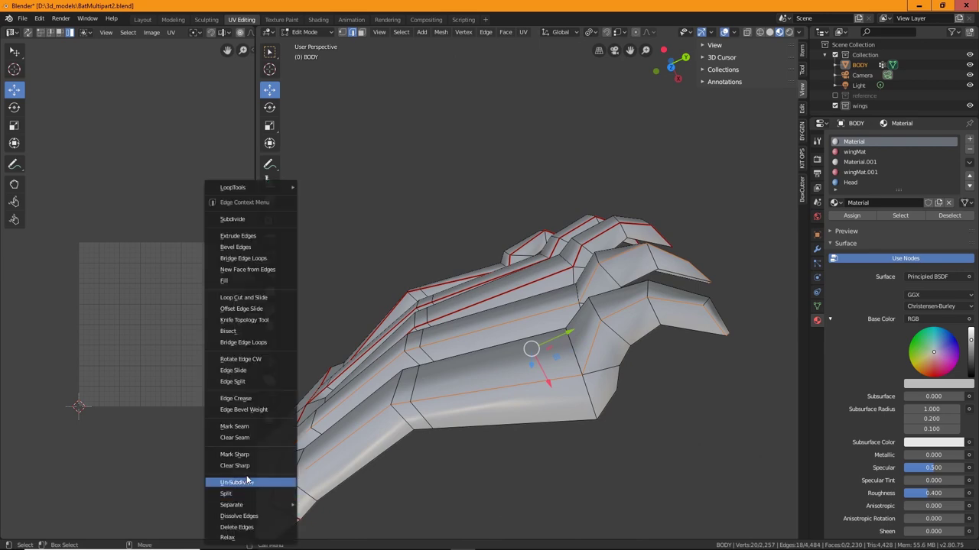
pyautogui.click(248, 426)
pyautogui.moveTo(248, 426); pyautogui.dragTo(550, 275, button='middle')
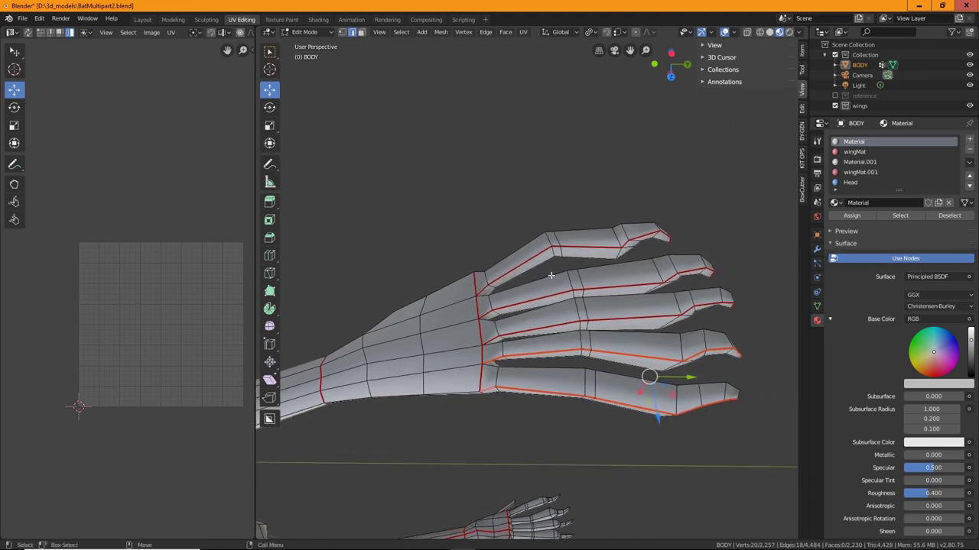
pyautogui.moveTo(586, 308); pyautogui.dragTo(447, 359, button='middle')
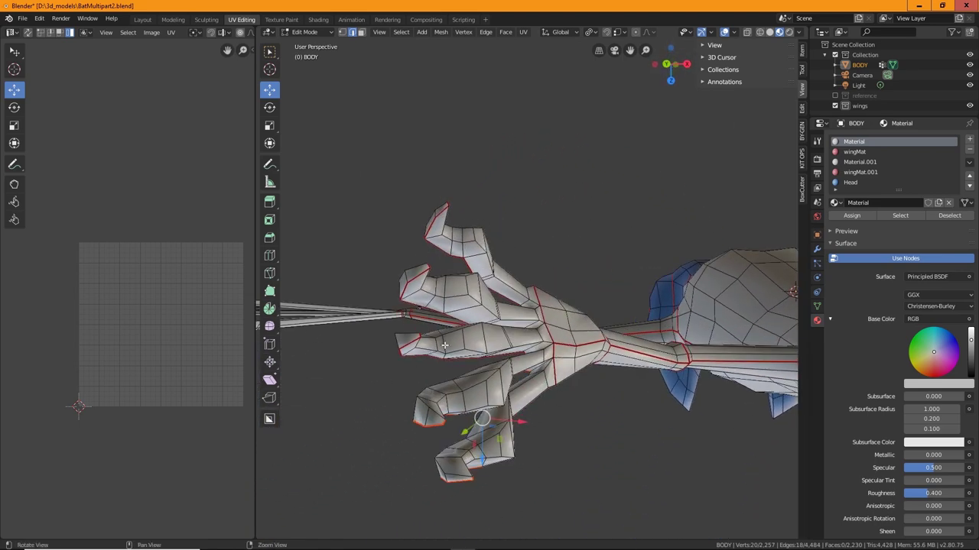
pyautogui.keyDown('alt'); pyautogui.moveTo(444, 346); pyautogui.dragTo(406, 341); pyautogui.keyUp('alt')
pyautogui.keyDown('alt'); pyautogui.moveTo(413, 341); pyautogui.dragTo(496, 341, button='right'); pyautogui.keyUp('alt')
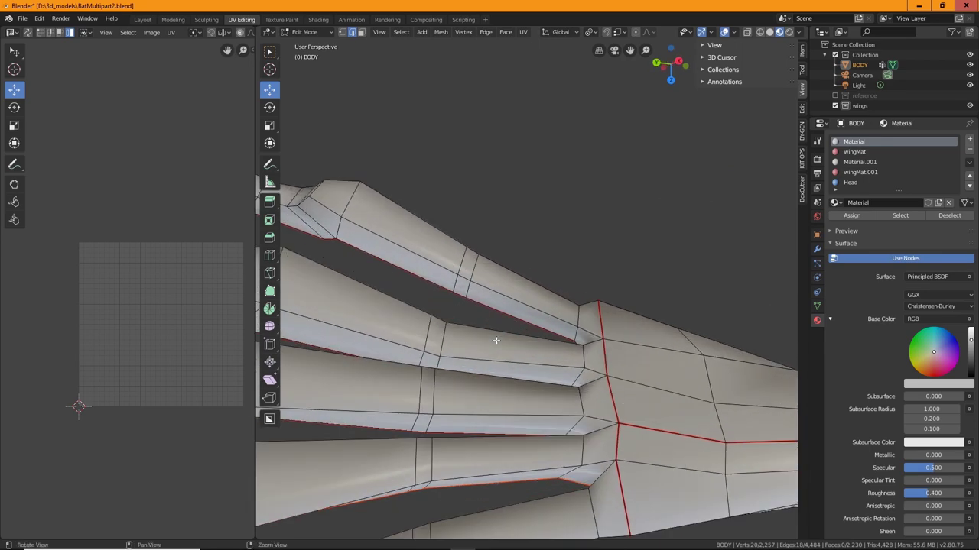
# Select the short connecting edges between the toe bases and the toe-base seam and mark them as seams.
pyautogui.moveTo(496, 340); pyautogui.dragTo(572, 387, button='middle')
pyautogui.click(564, 289)
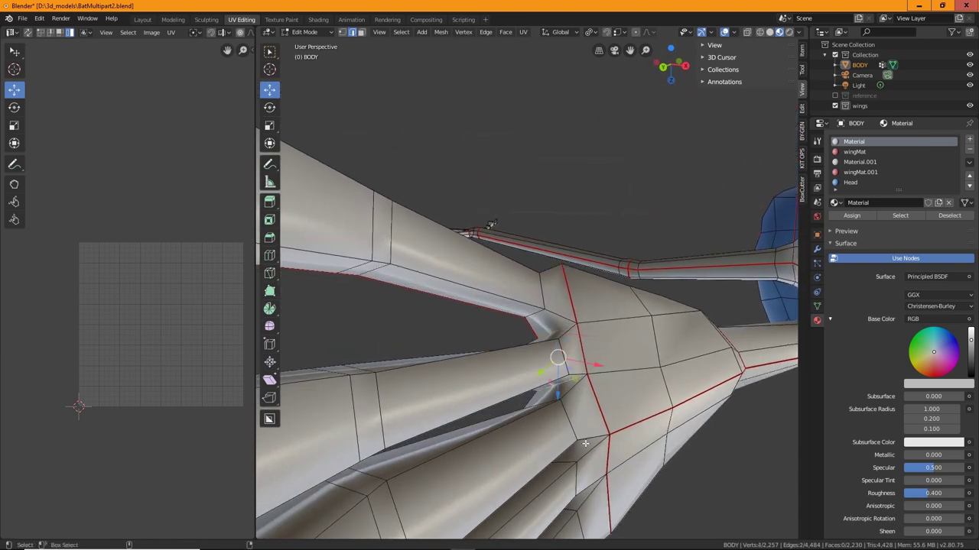
pyautogui.moveTo(585, 444); pyautogui.dragTo(571, 462, button='middle')
pyautogui.keyDown('shift'); pyautogui.click(570, 463); pyautogui.keyUp('shift')
pyautogui.rightClick(569, 464)
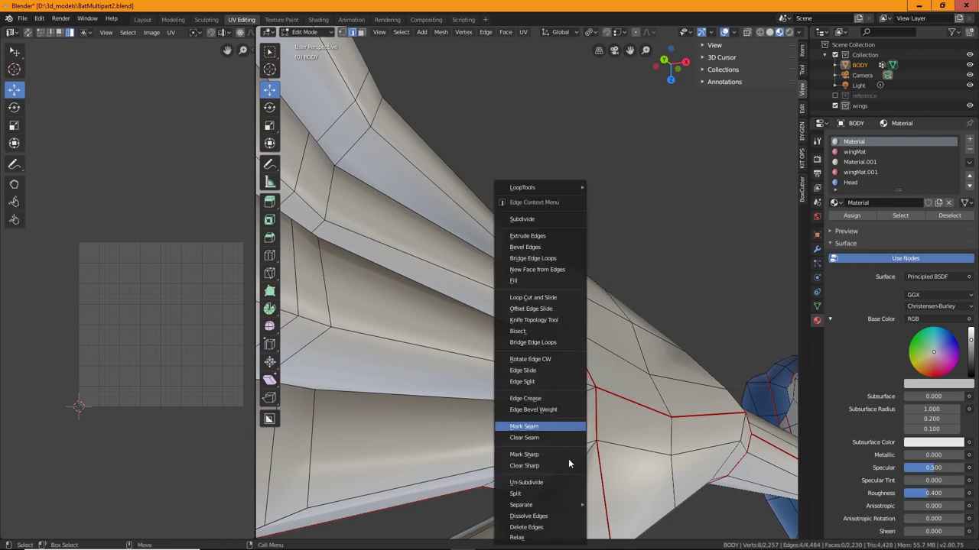
pyautogui.click(542, 426)
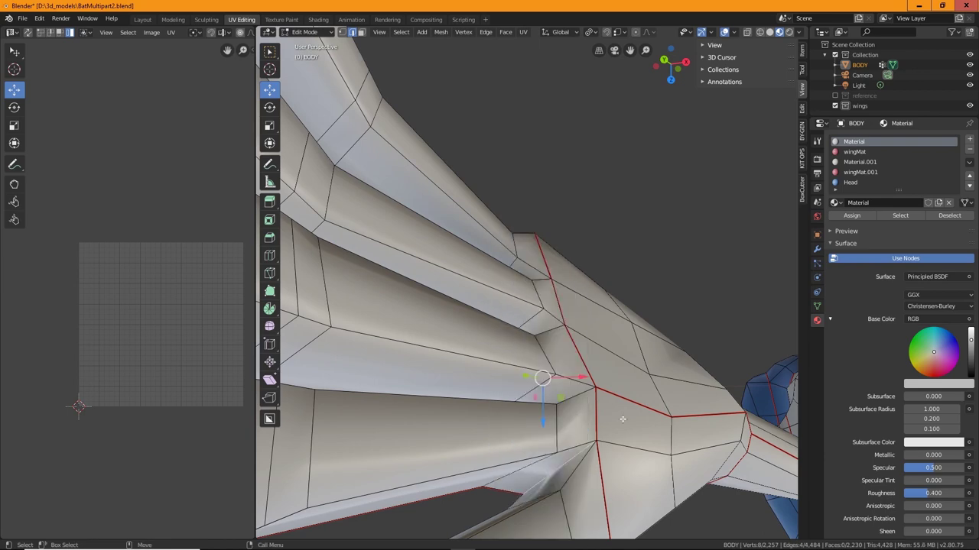
# Select all linked faces of the seamed foot, including its toes up to the ankle seam, and unwrap them.
pyautogui.moveTo(623, 419); pyautogui.dragTo(536, 472, button='middle')
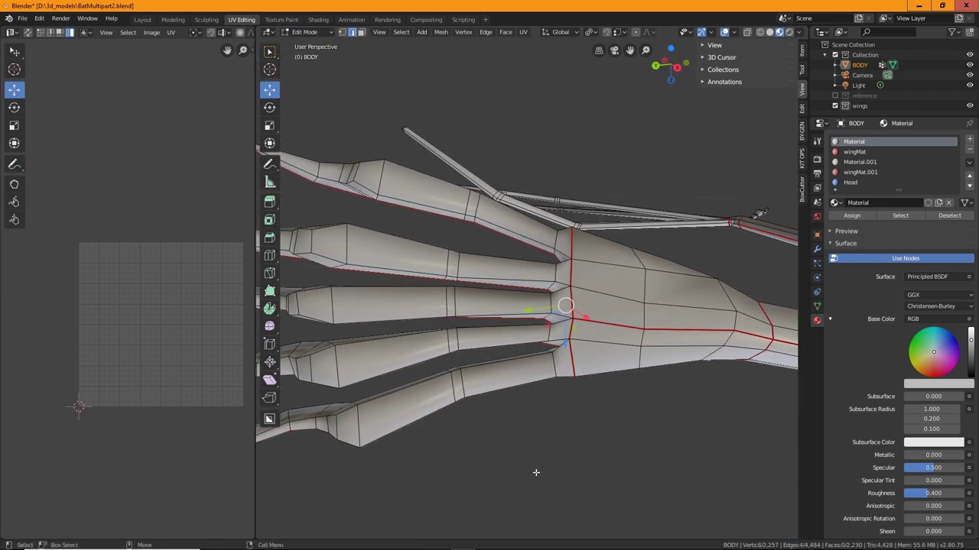
pyautogui.moveTo(648, 356); pyautogui.dragTo(621, 420, button='middle')
pyautogui.scroll(-3, 600, 385)
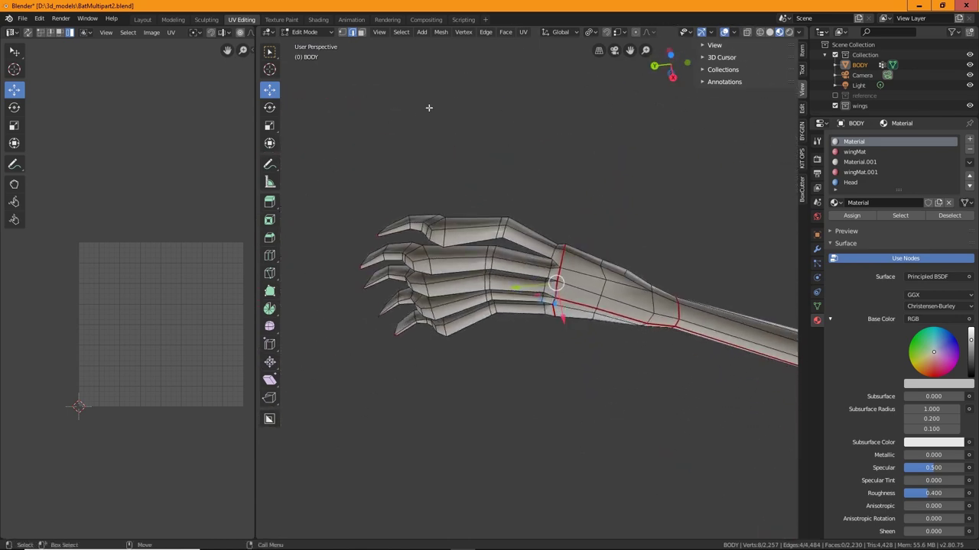
pyautogui.click(361, 32)
pyautogui.moveTo(328, 161); pyautogui.dragTo(640, 423)
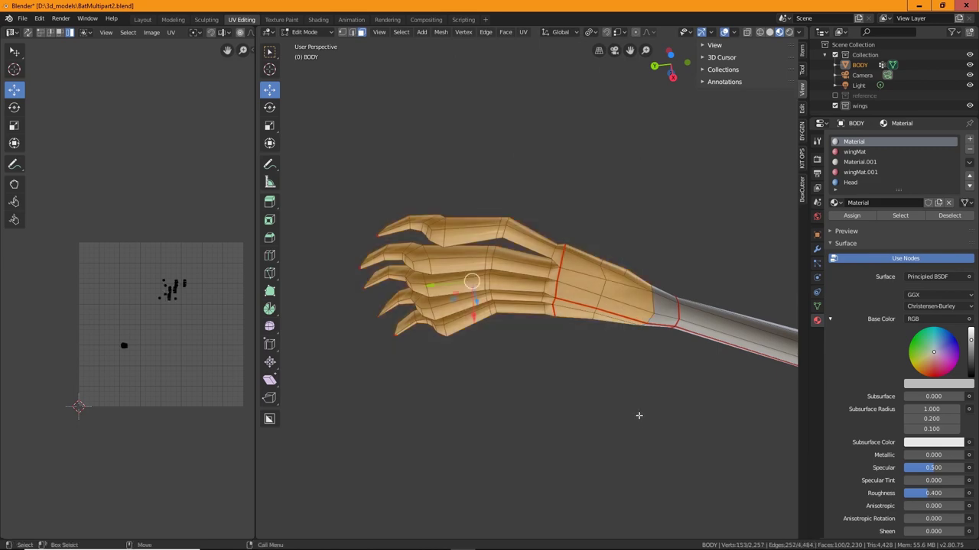
pyautogui.hotkey('ctrl', 'l')
pyautogui.moveTo(657, 289); pyautogui.dragTo(608, 389, button='middle')
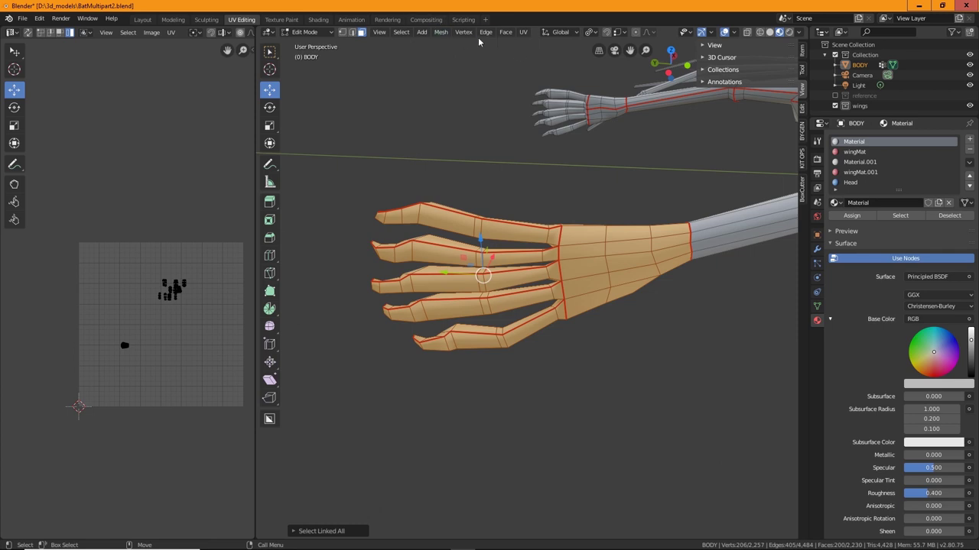
pyautogui.click(525, 32)
pyautogui.click(550, 46)
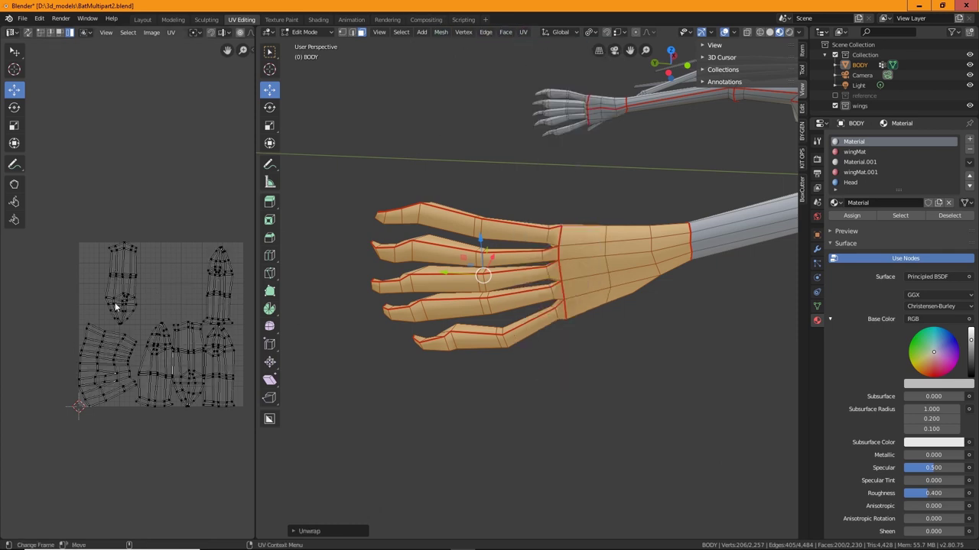
pyautogui.scroll(1, 150, 299)
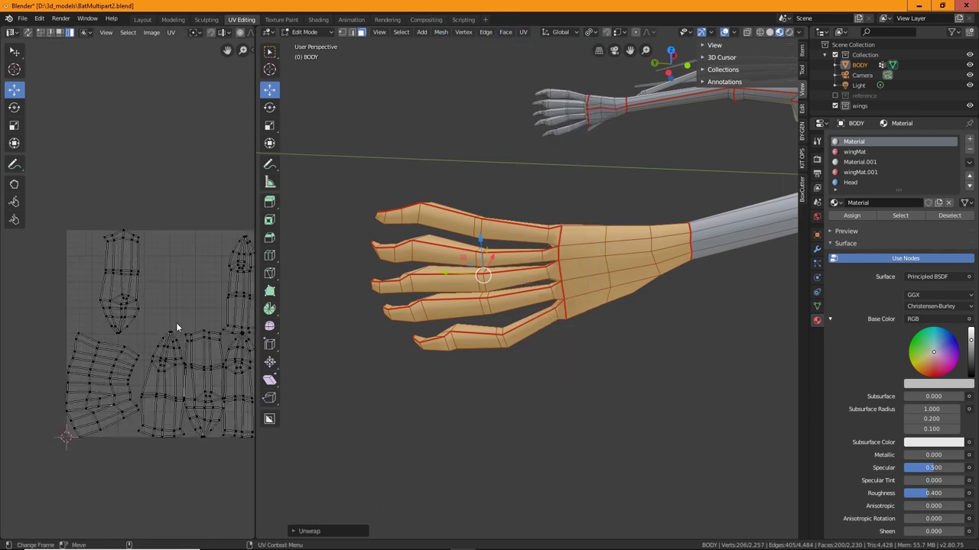
pyautogui.moveTo(193, 289); pyautogui.dragTo(131, 292, button='middle')
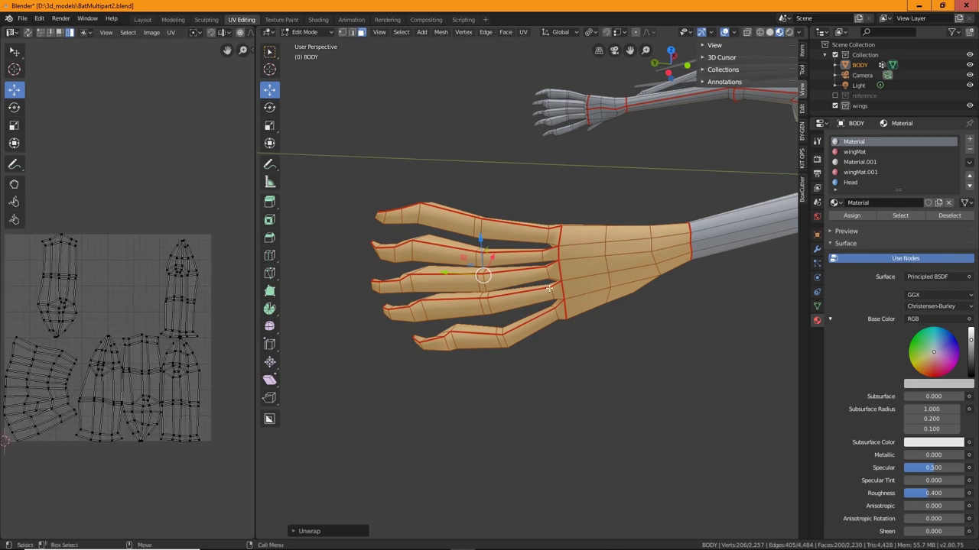
# On the other foot, select the lengthwise lines of edges along the first toes up to their claw tips.
pyautogui.click(592, 115)
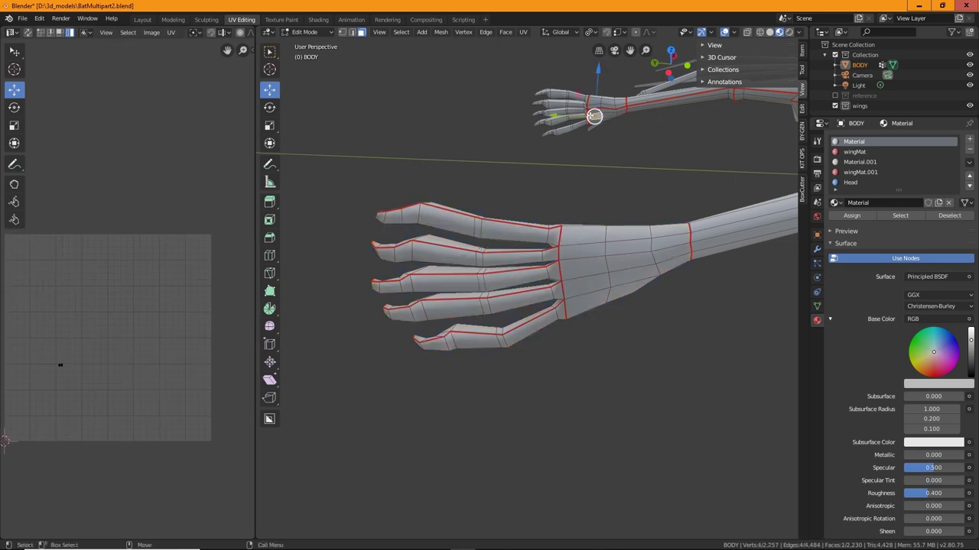
pyautogui.press('KP_Decimal')
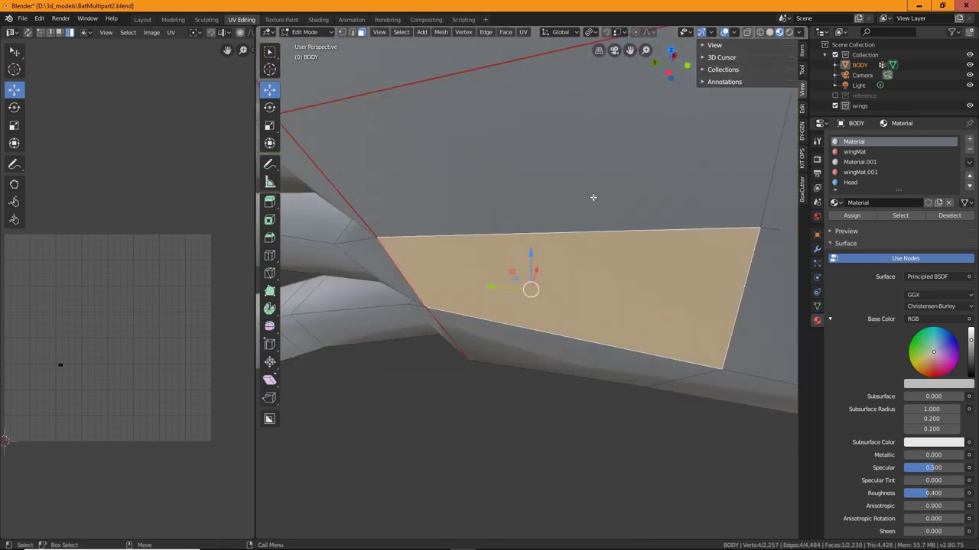
pyautogui.scroll(-12, 592, 197)
pyautogui.moveTo(592, 196); pyautogui.dragTo(332, 23, button='middle')
pyautogui.scroll(4, 629, 338)
pyautogui.click(351, 32)
pyautogui.moveTo(535, 321); pyautogui.dragTo(583, 372, button='middle')
pyautogui.keyDown('alt'); pyautogui.click(573, 390); pyautogui.keyUp('alt')
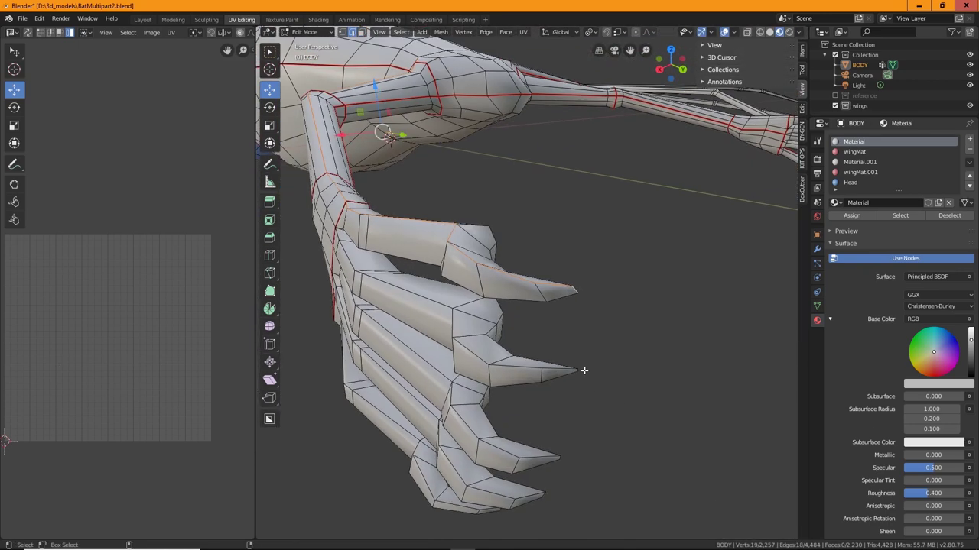
pyautogui.scroll(2, 583, 371)
pyautogui.keyDown('alt'); pyautogui.keyDown('shift'); pyautogui.click(357, 324); pyautogui.keyUp('shift'); pyautogui.keyUp('alt')
# Add the lengthwise edge lines of the other foot's remaining toes to the selection and mark them all as seams.
pyautogui.moveTo(356, 324); pyautogui.dragTo(699, 405, button='middle')
pyautogui.keyDown('alt'); pyautogui.keyDown('shift'); pyautogui.click(699, 405); pyautogui.keyUp('shift'); pyautogui.keyUp('alt')
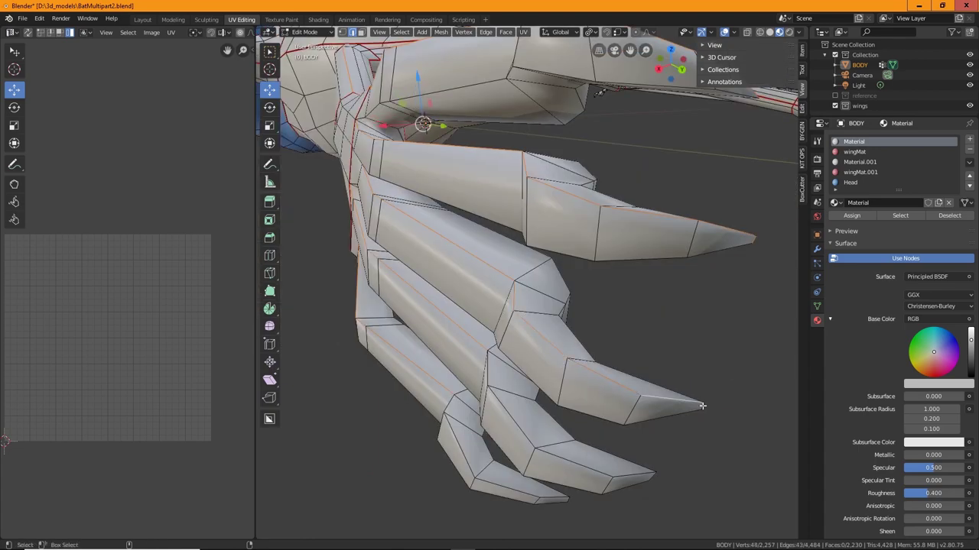
pyautogui.keyDown('alt'); pyautogui.keyDown('shift'); pyautogui.click(566, 428); pyautogui.keyUp('shift'); pyautogui.keyUp('alt')
pyautogui.moveTo(566, 428); pyautogui.dragTo(606, 239, button='middle')
pyautogui.keyDown('alt'); pyautogui.keyDown('shift'); pyautogui.click(497, 433); pyautogui.keyUp('shift'); pyautogui.keyUp('alt')
pyautogui.rightClick(498, 433)
pyautogui.click(498, 433)
# Select all linked faces of this second foot, toes included, and unwrap them.
pyautogui.scroll(-6, 492, 350)
pyautogui.press('3')
pyautogui.moveTo(607, 239); pyautogui.dragTo(634, 337)
pyautogui.hotkey('ctrl', 'l')
pyautogui.press('u')
pyautogui.press('u')
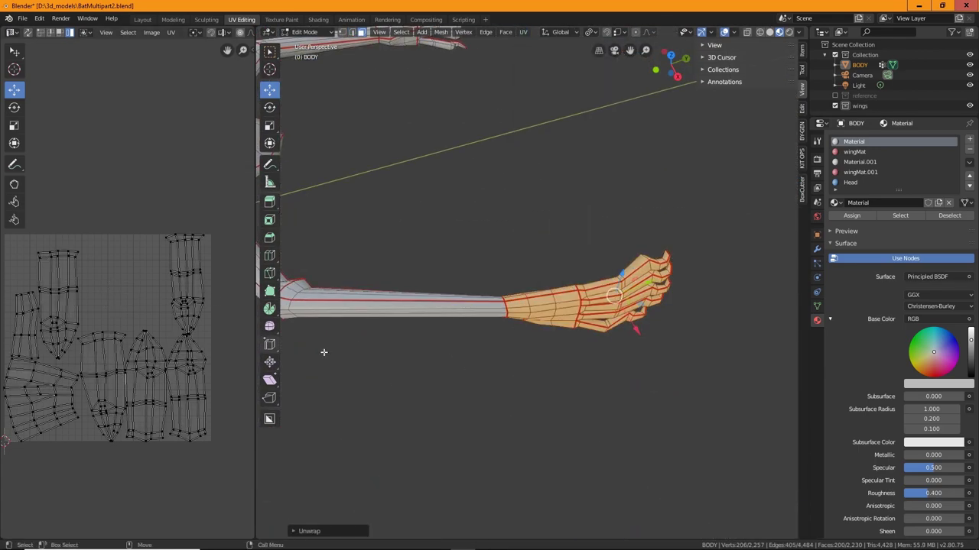
# Select the middle edge loops around both joints of the first two wing fingers.
pyautogui.moveTo(323, 351); pyautogui.dragTo(522, 249, button='middle')
pyautogui.scroll(-4, 524, 251)
pyautogui.moveTo(494, 284); pyautogui.dragTo(452, 324, button='middle')
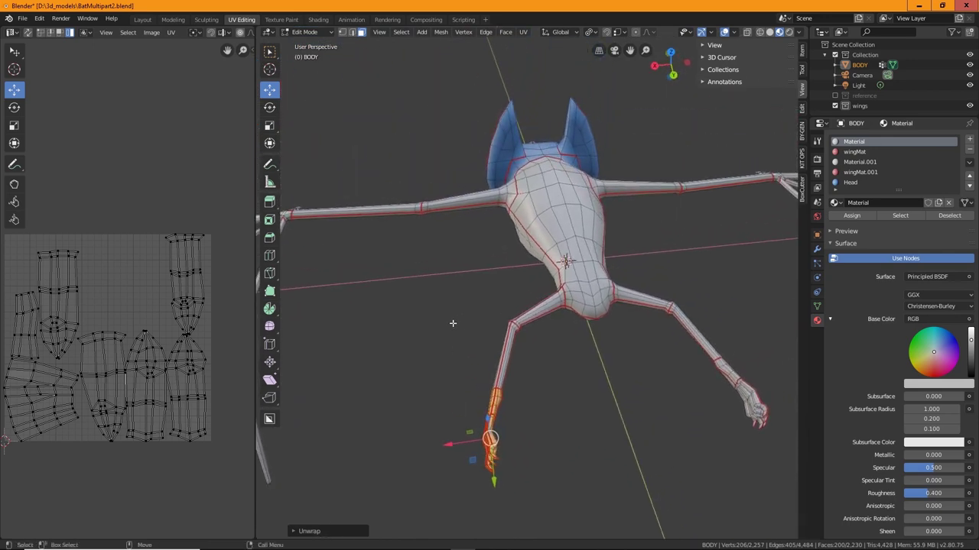
pyautogui.moveTo(510, 275)
pyautogui.mouseDown(button='middle')
pyautogui.moveTo(502, 310)
pyautogui.moveTo(590, 301)
pyautogui.moveTo(563, 311)
pyautogui.moveTo(496, 268)
pyautogui.mouseUp(button='middle')
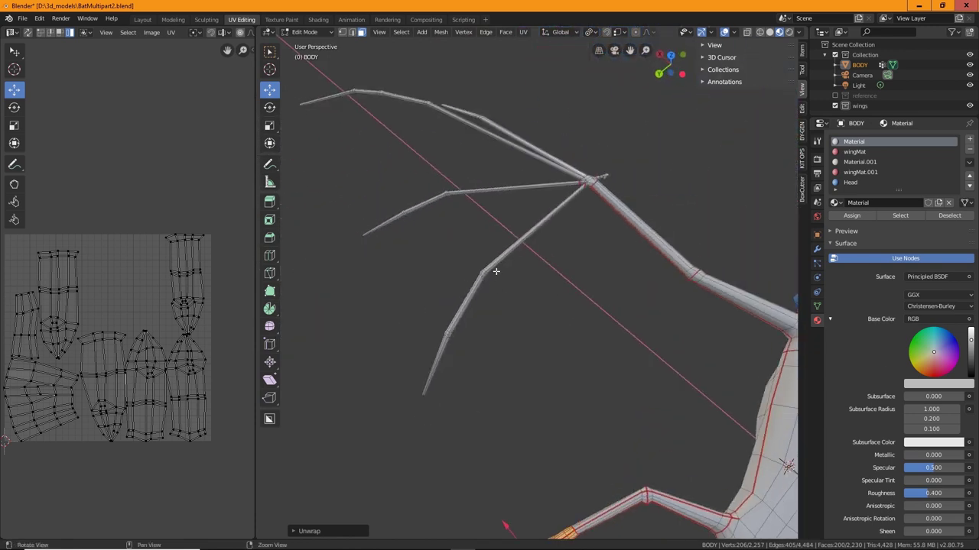
pyautogui.scroll(2, 497, 269)
pyautogui.moveTo(541, 91); pyautogui.dragTo(551, 259, button='middle')
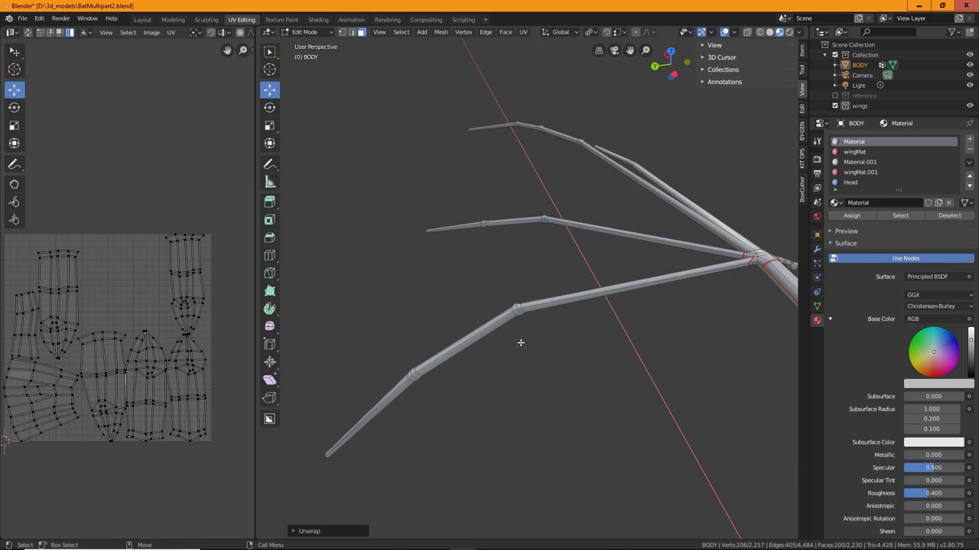
pyautogui.scroll(2, 485, 336)
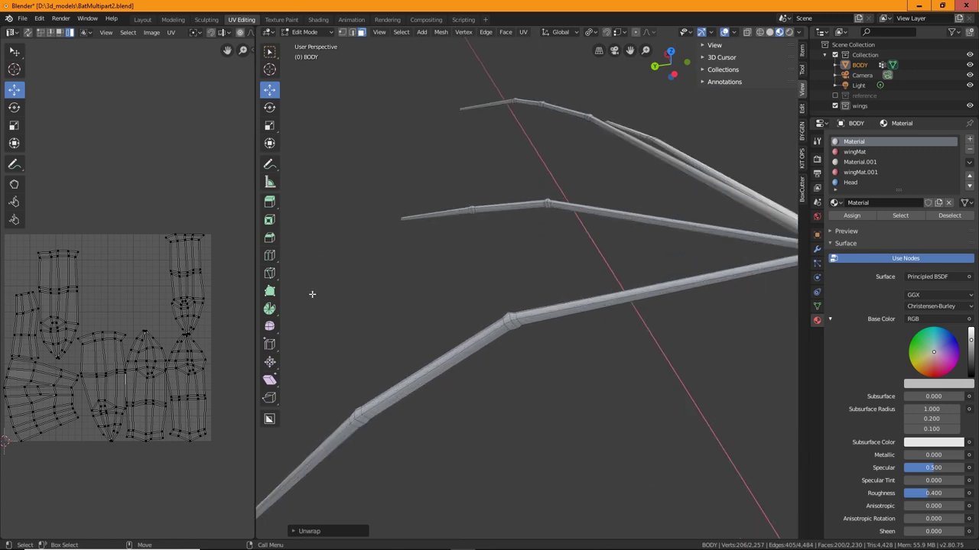
pyautogui.click(352, 33)
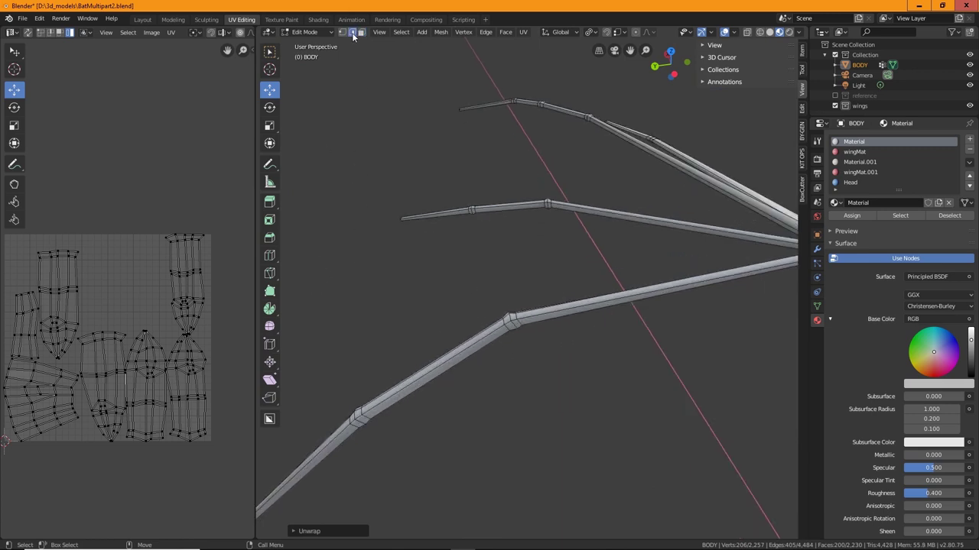
pyautogui.keyDown('alt'); pyautogui.click(511, 321); pyautogui.keyUp('alt')
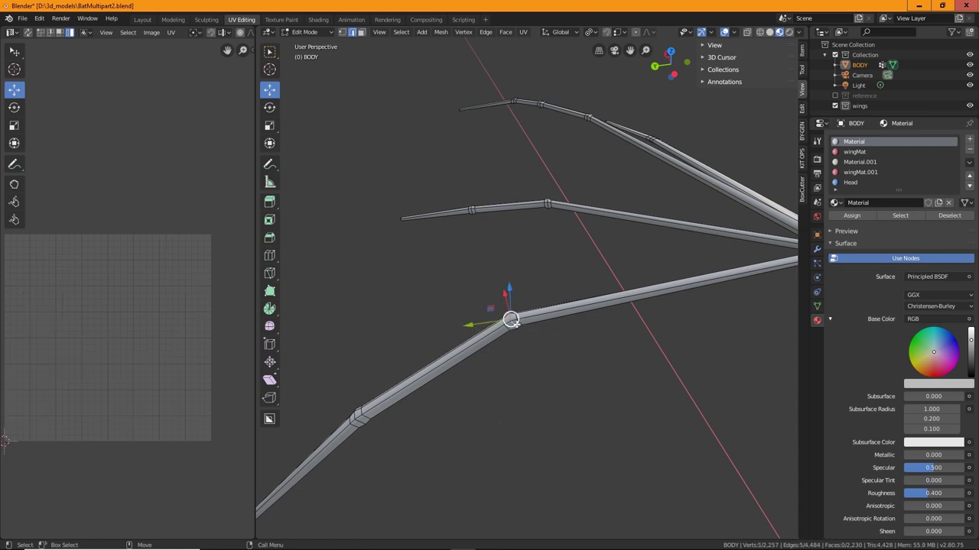
pyautogui.keyDown('alt'); pyautogui.keyDown('shift'); pyautogui.click(360, 424); pyautogui.keyUp('shift'); pyautogui.keyUp('alt')
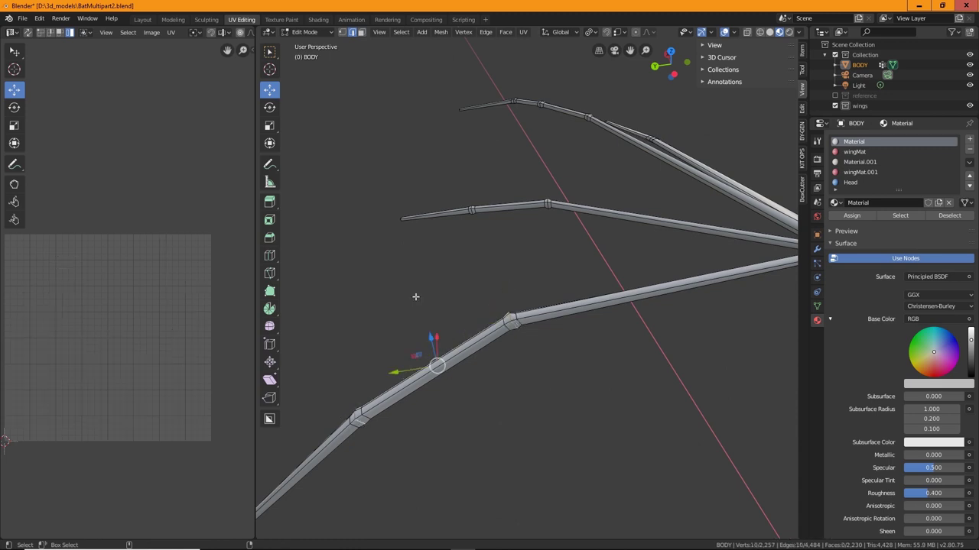
pyautogui.keyDown('alt'); pyautogui.keyDown('shift'); pyautogui.click(547, 205); pyautogui.keyUp('shift'); pyautogui.keyUp('alt')
pyautogui.keyDown('alt'); pyautogui.keyDown('shift'); pyautogui.click(471, 212); pyautogui.keyUp('shift'); pyautogui.keyUp('alt')
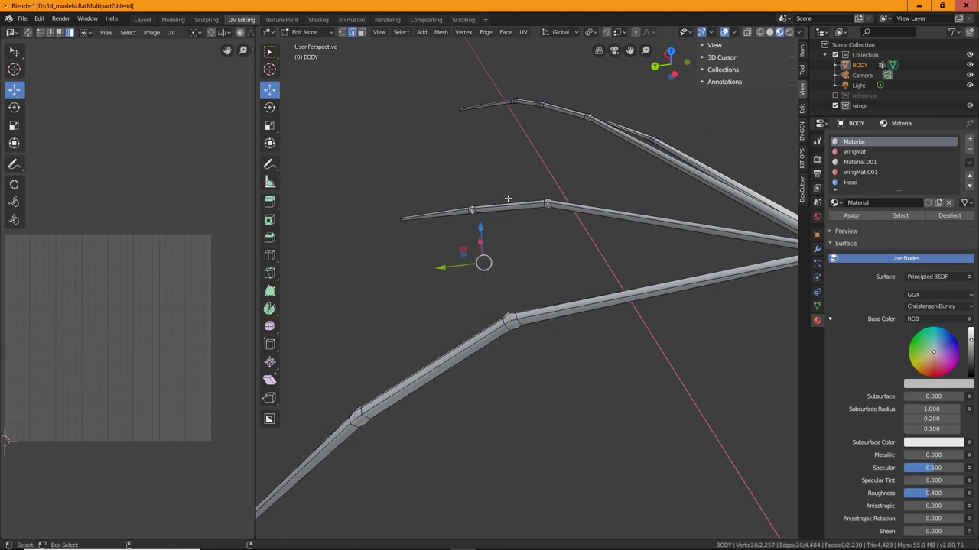
# Add the middle edge loops around the remaining wing-finger joints to the selection and mark all joint loops as seams.
pyautogui.moveTo(507, 201); pyautogui.dragTo(400, 224, button='middle')
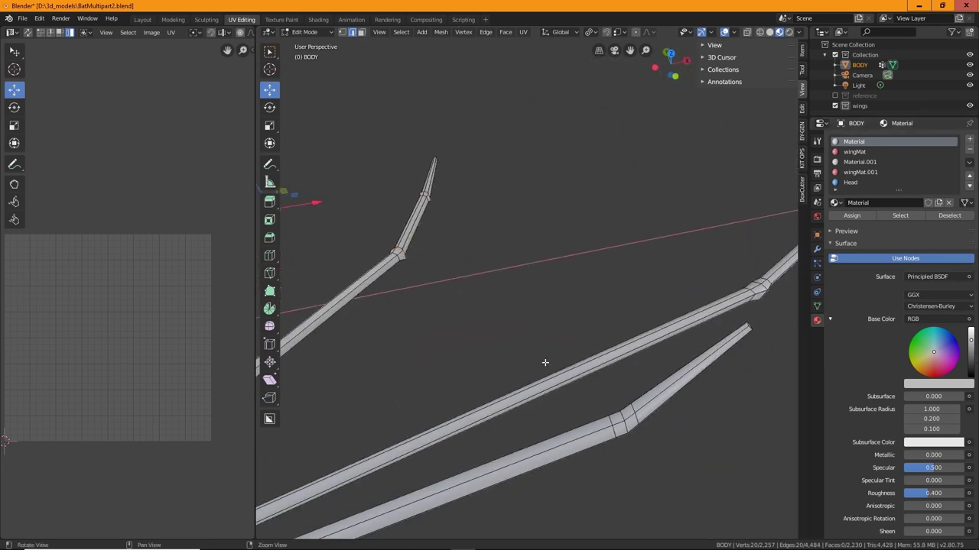
pyautogui.keyDown('alt'); pyautogui.keyDown('shift'); pyautogui.click(629, 429); pyautogui.keyUp('shift'); pyautogui.keyUp('alt')
pyautogui.moveTo(628, 428); pyautogui.dragTo(539, 352, button='middle')
pyautogui.keyDown('alt'); pyautogui.keyDown('shift'); pyautogui.click(576, 352); pyautogui.keyUp('shift'); pyautogui.keyUp('alt')
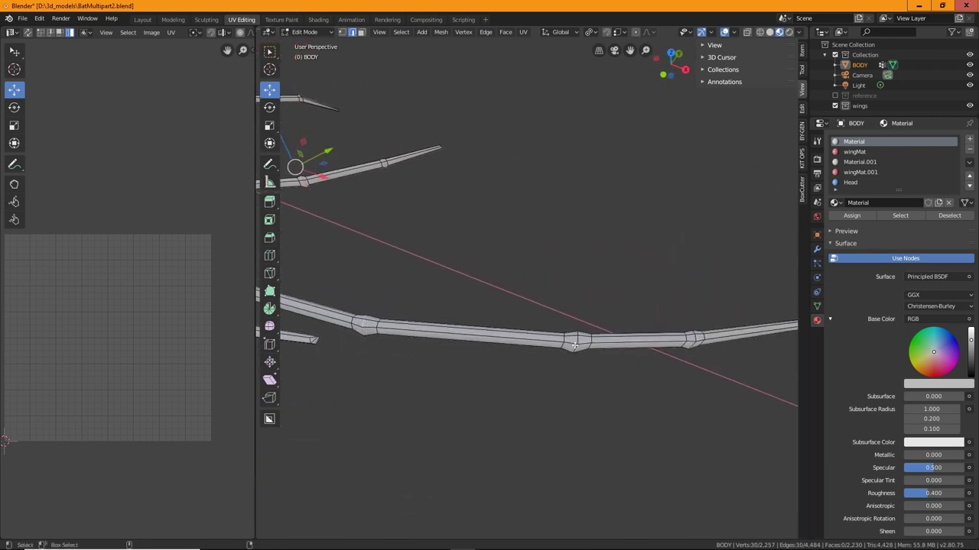
pyautogui.keyDown('alt'); pyautogui.keyDown('shift'); pyautogui.click(575, 345); pyautogui.keyUp('shift'); pyautogui.keyUp('alt')
pyautogui.moveTo(679, 362); pyautogui.dragTo(478, 359, button='middle')
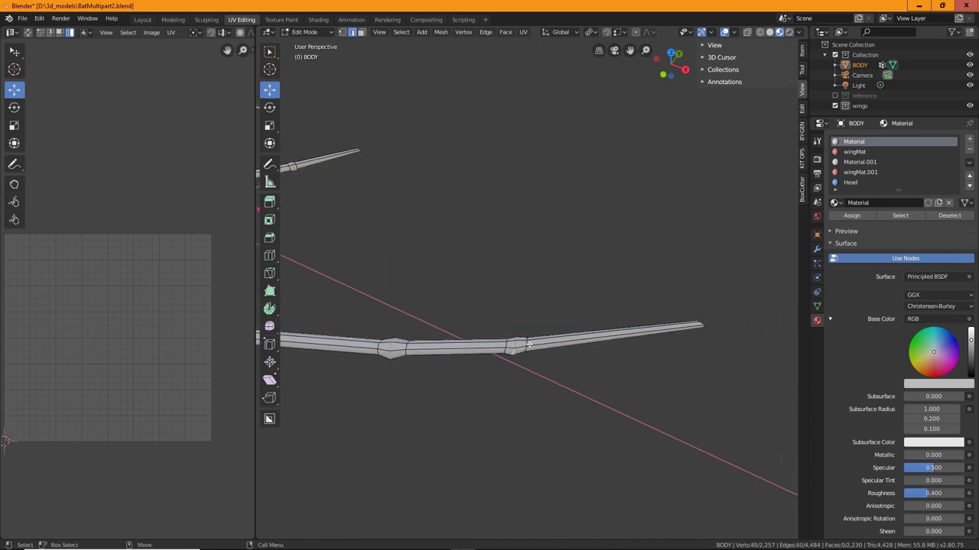
pyautogui.moveTo(535, 380); pyautogui.dragTo(522, 206, button='middle')
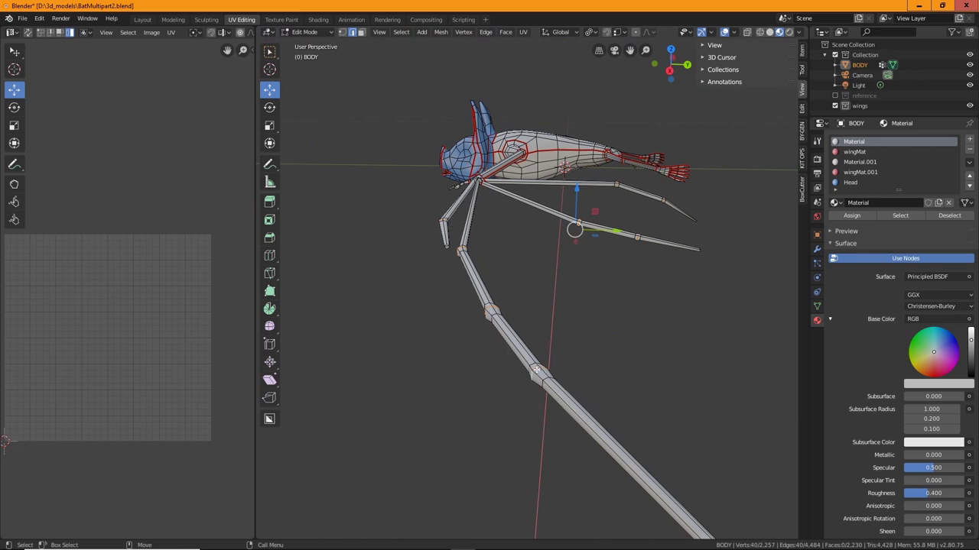
pyautogui.rightClick(536, 370)
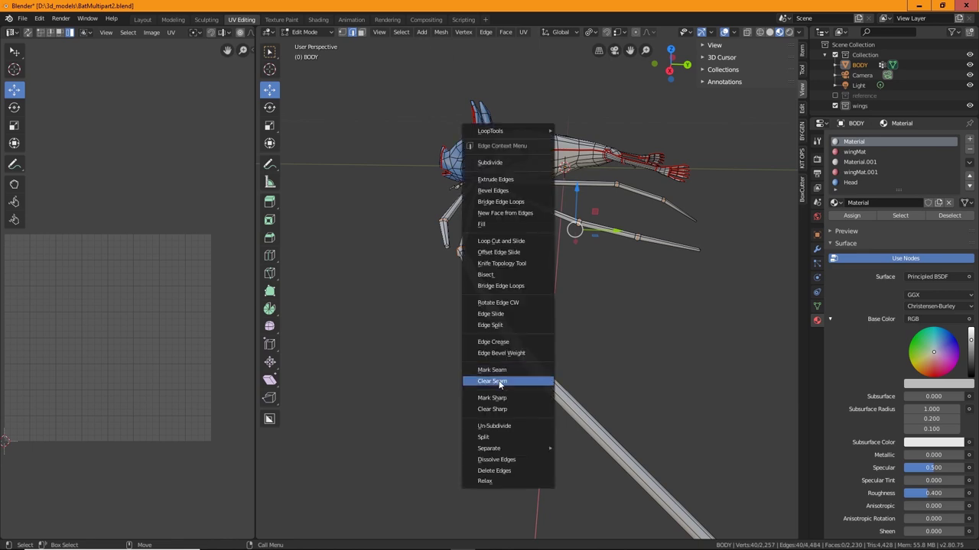
pyautogui.click(535, 371)
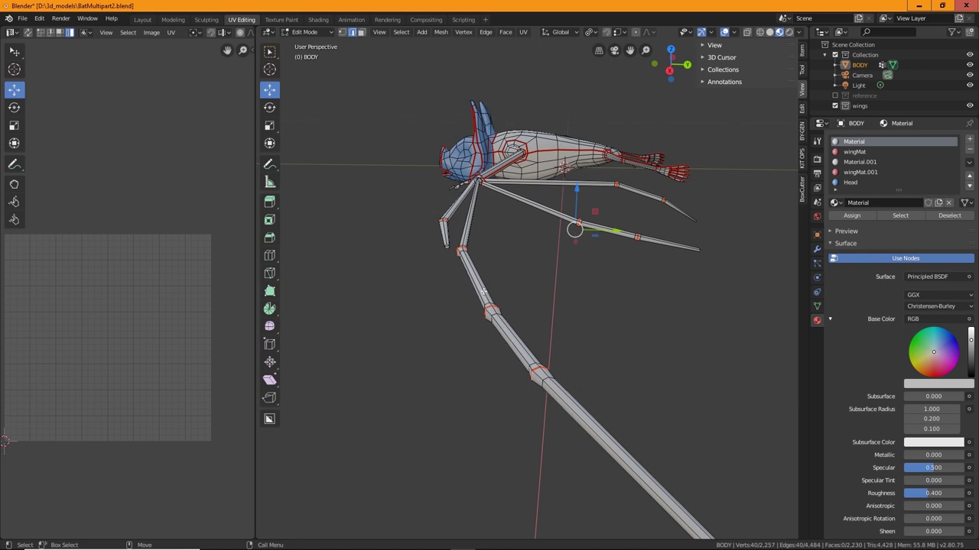
# Select the edges around the base of the middle wing finger at the palm and mark them as seams.
pyautogui.keyDown('alt'); pyautogui.moveTo(618, 353); pyautogui.dragTo(665, 332, button='right'); pyautogui.keyUp('alt')
pyautogui.keyDown('alt'); pyautogui.moveTo(763, 299); pyautogui.dragTo(681, 326); pyautogui.keyUp('alt')
pyautogui.keyDown('alt'); pyautogui.moveTo(682, 326); pyautogui.dragTo(347, 417, button='middle'); pyautogui.keyUp('alt')
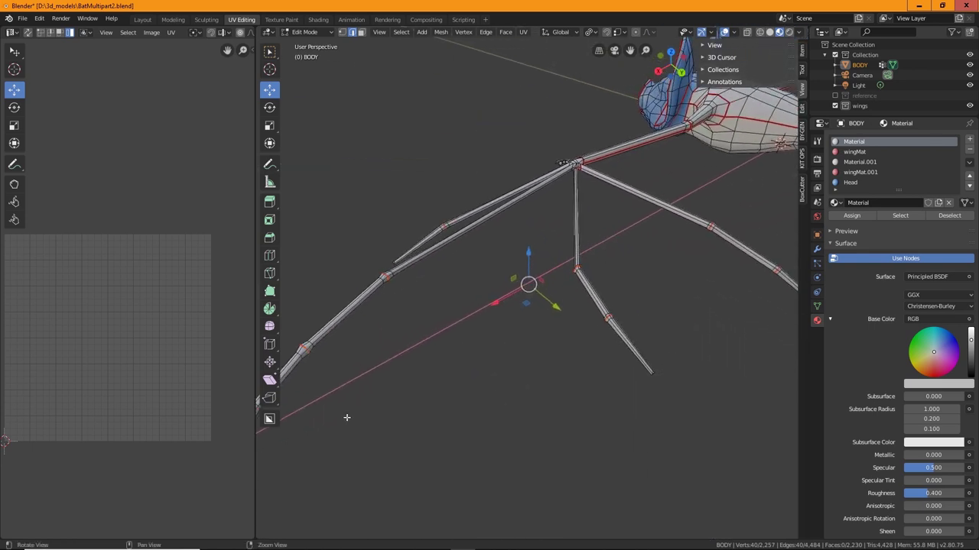
pyautogui.moveTo(504, 333); pyautogui.dragTo(421, 205, button='middle')
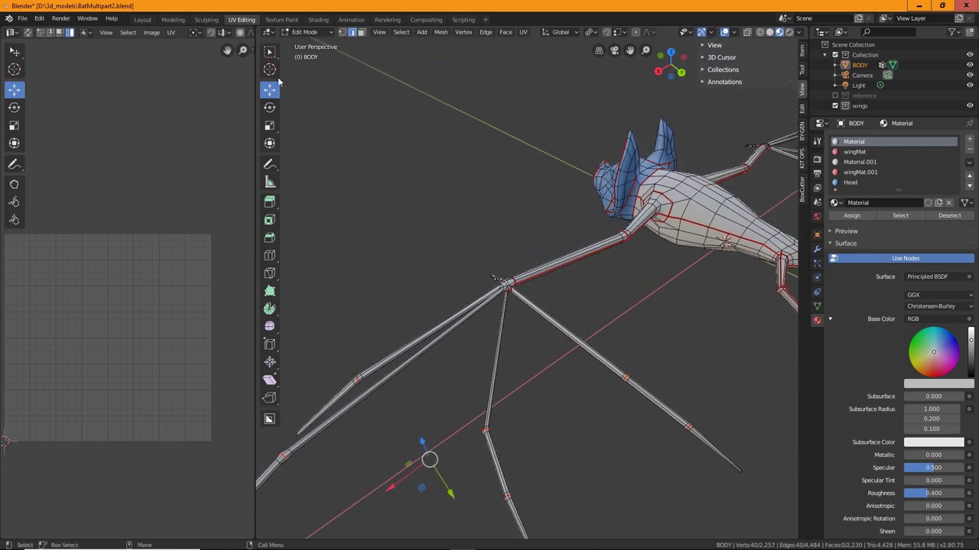
pyautogui.click(504, 287)
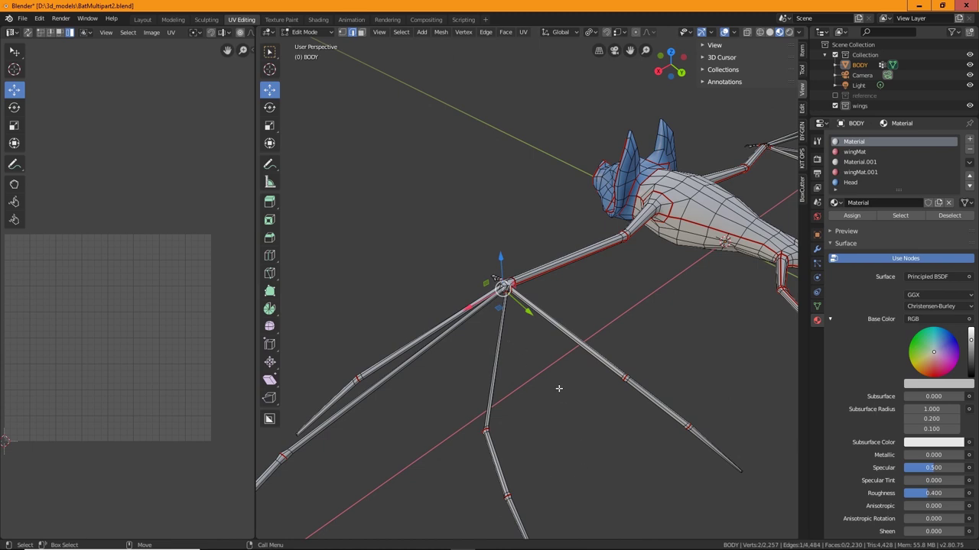
pyautogui.press('KP_Decimal')
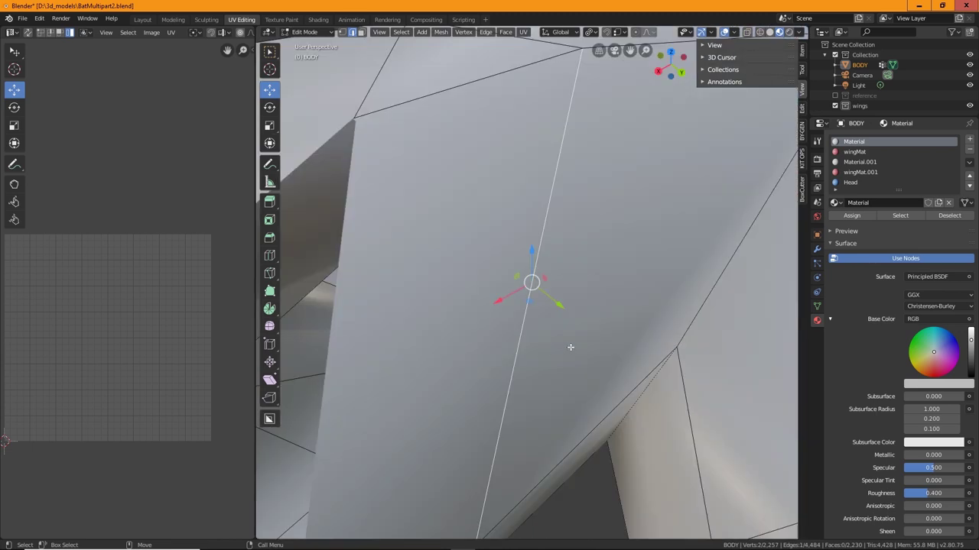
pyautogui.scroll(-8, 571, 347)
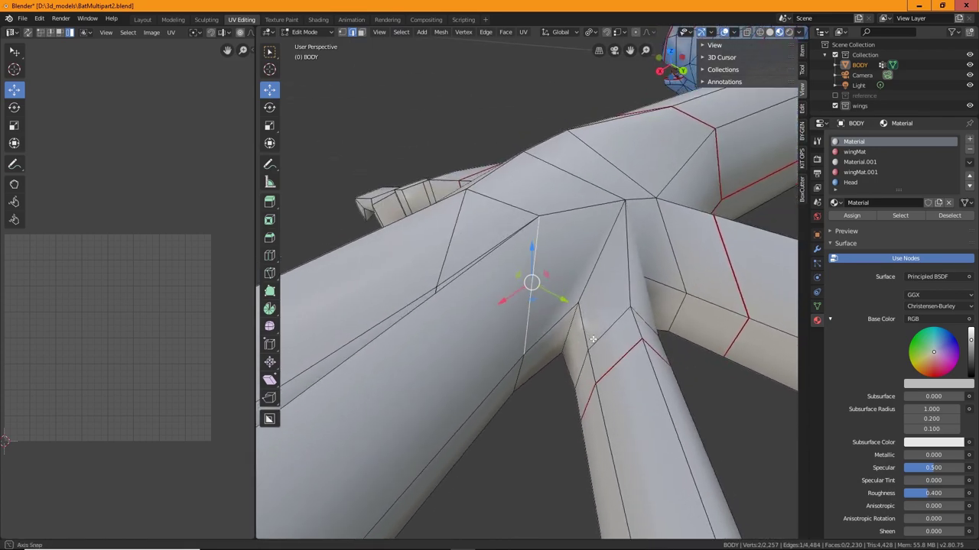
pyautogui.moveTo(592, 340); pyautogui.dragTo(472, 282, button='middle')
pyautogui.keyDown('shift'); pyautogui.click(512, 345); pyautogui.keyUp('shift')
pyautogui.rightClick(522, 261)
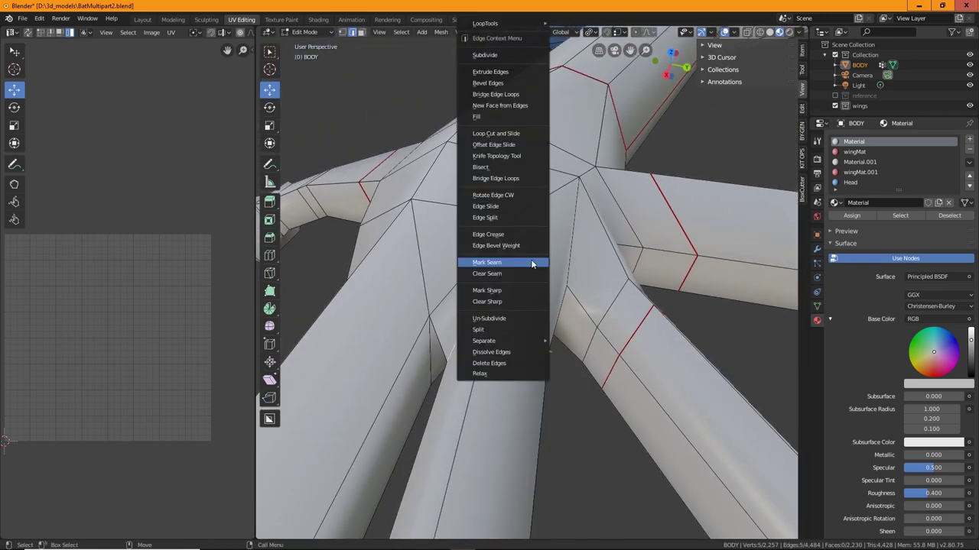
pyautogui.click(528, 260)
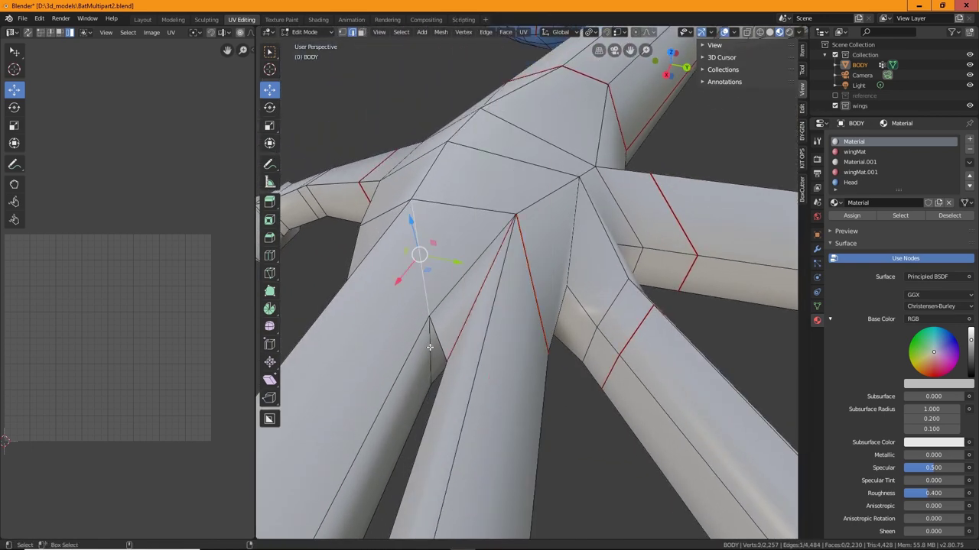
# Select the edges around the base of the neighbouring wing finger and mark them as seams.
pyautogui.moveTo(426, 287); pyautogui.dragTo(438, 308, button='middle')
pyautogui.moveTo(394, 390); pyautogui.dragTo(503, 311, button='middle')
pyautogui.click(489, 318)
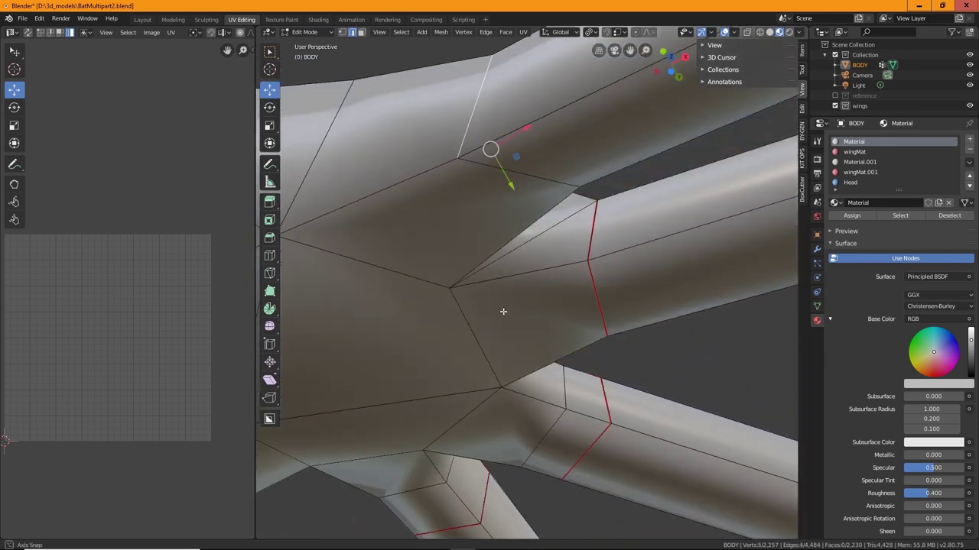
pyautogui.click(557, 184)
pyautogui.moveTo(558, 184); pyautogui.dragTo(363, 331, button='middle')
pyautogui.rightClick(362, 324)
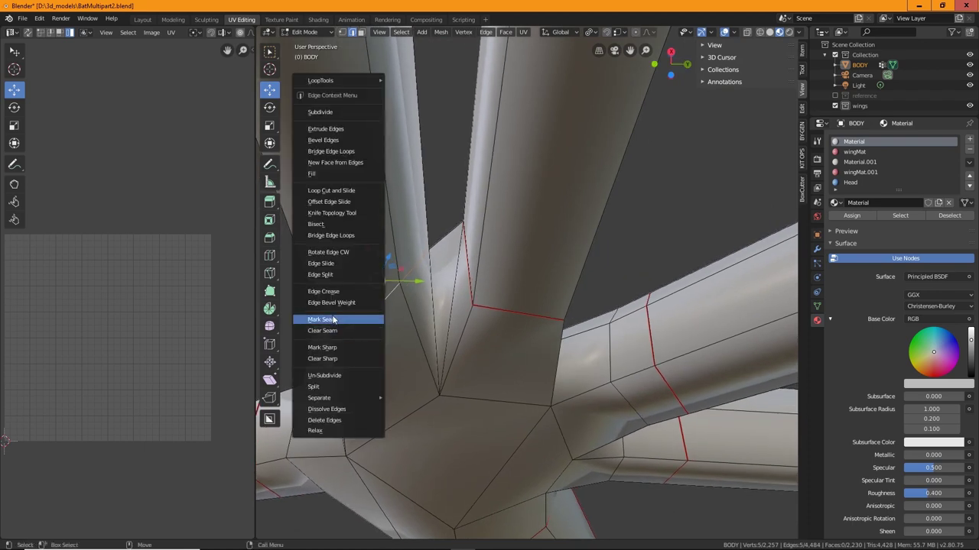
pyautogui.click(369, 321)
# Select the remaining short edges in the gaps between the wing-finger bases and mark them as seams.
pyautogui.click(434, 321)
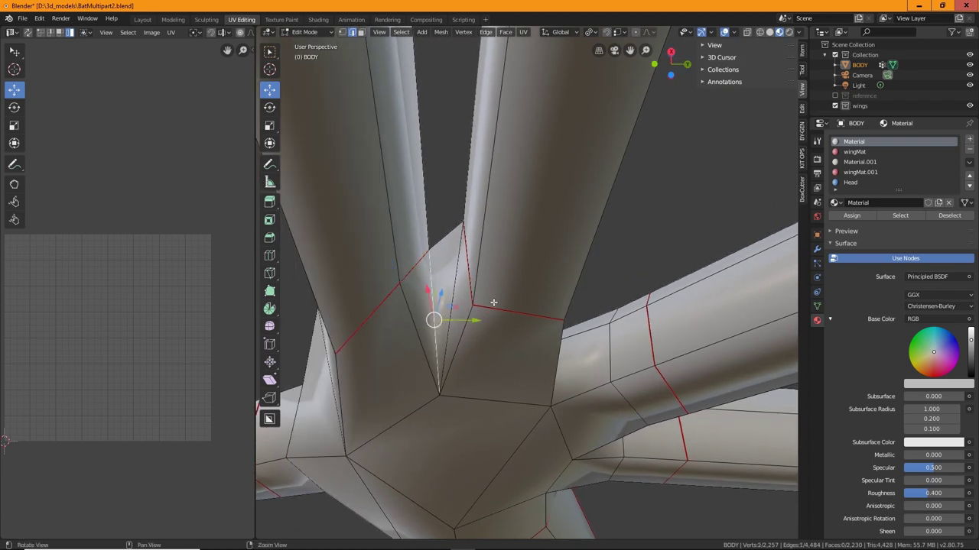
pyautogui.keyDown('alt'); pyautogui.moveTo(494, 302); pyautogui.dragTo(454, 299); pyautogui.keyUp('alt')
pyautogui.keyDown('shift'); pyautogui.click(582, 356); pyautogui.keyUp('shift')
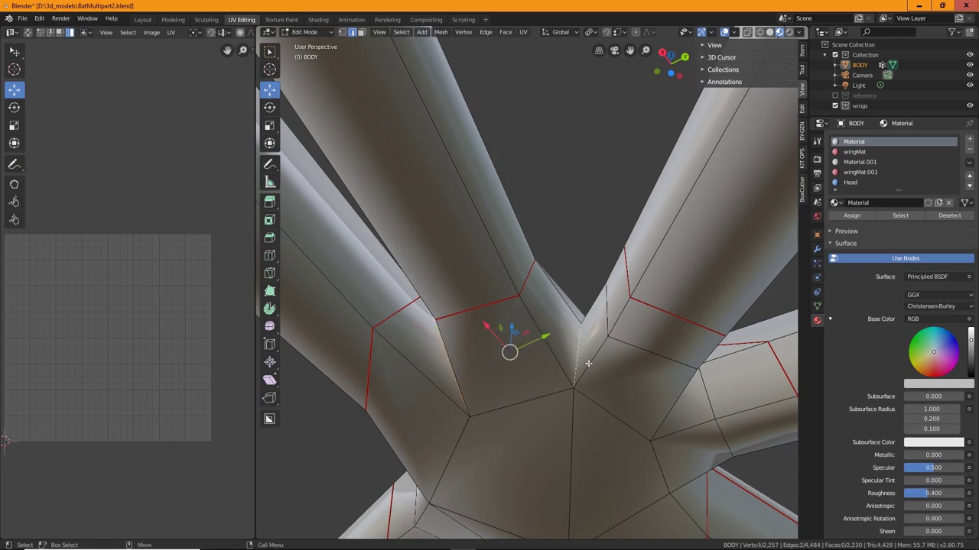
pyautogui.moveTo(588, 364); pyautogui.dragTo(518, 273, button='middle')
pyautogui.moveTo(579, 267); pyautogui.dragTo(536, 272, button='middle')
pyautogui.rightClick(496, 236)
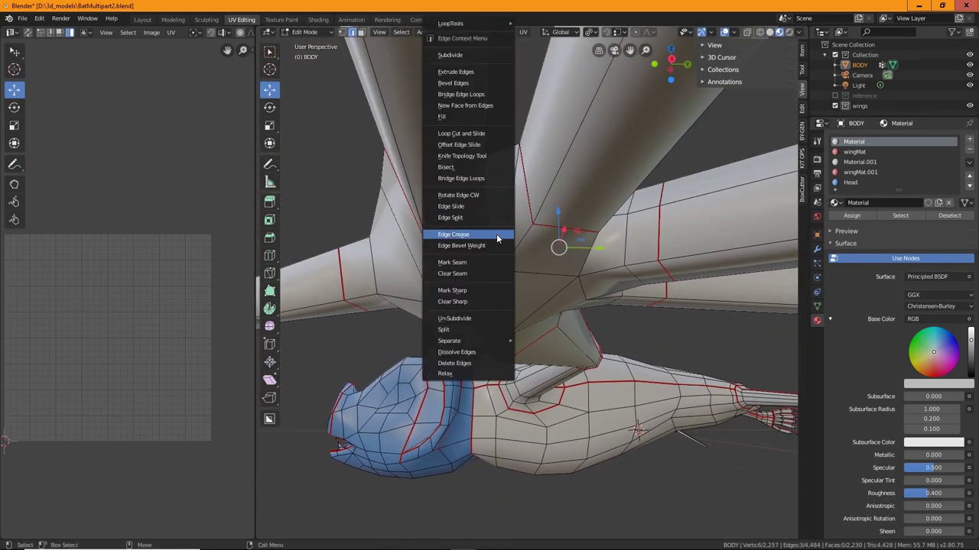
pyautogui.click(457, 262)
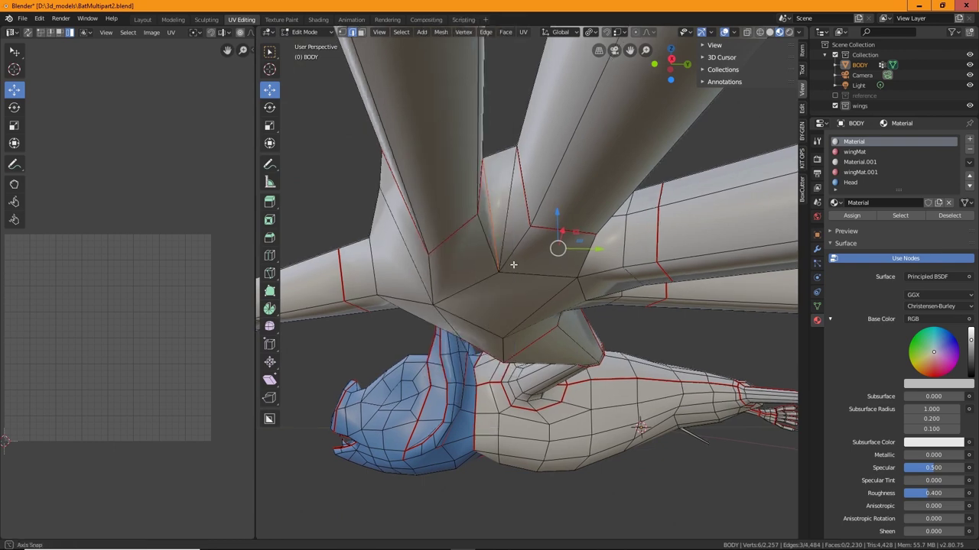
# Select the side edges that link the base seams of adjacent wing fingers through the gaps around the palm.
pyautogui.moveTo(457, 262); pyautogui.dragTo(466, 343, button='middle')
pyautogui.click(493, 339)
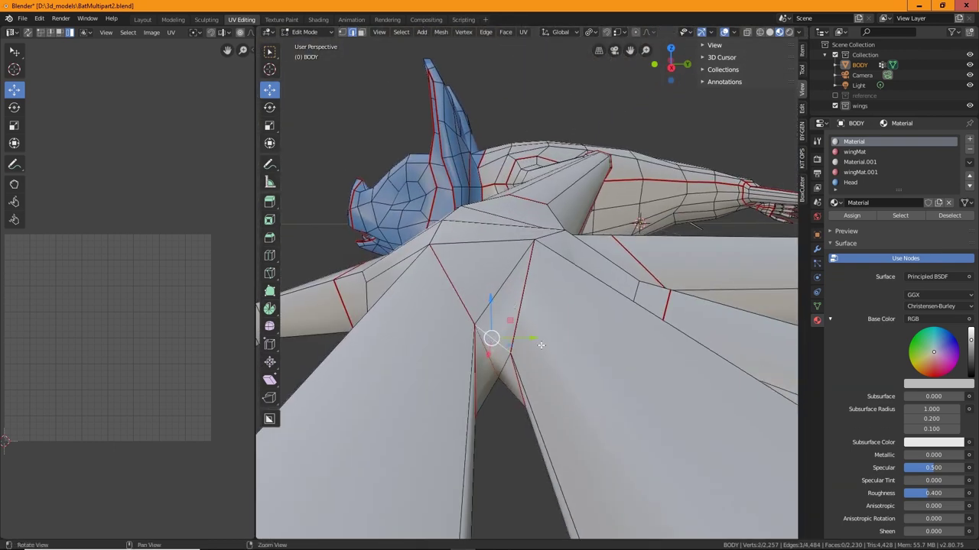
pyautogui.moveTo(539, 345)
pyautogui.mouseDown(button='middle')
pyautogui.moveTo(507, 356)
pyautogui.moveTo(533, 341)
pyautogui.mouseUp(button='middle')
pyautogui.keyDown('shift'); pyautogui.click(507, 356); pyautogui.keyUp('shift')
pyautogui.keyDown('shift'); pyautogui.click(536, 353); pyautogui.keyUp('shift')
pyautogui.keyDown('shift'); pyautogui.click(549, 365); pyautogui.keyUp('shift')
pyautogui.moveTo(590, 373); pyautogui.dragTo(488, 352, button='middle')
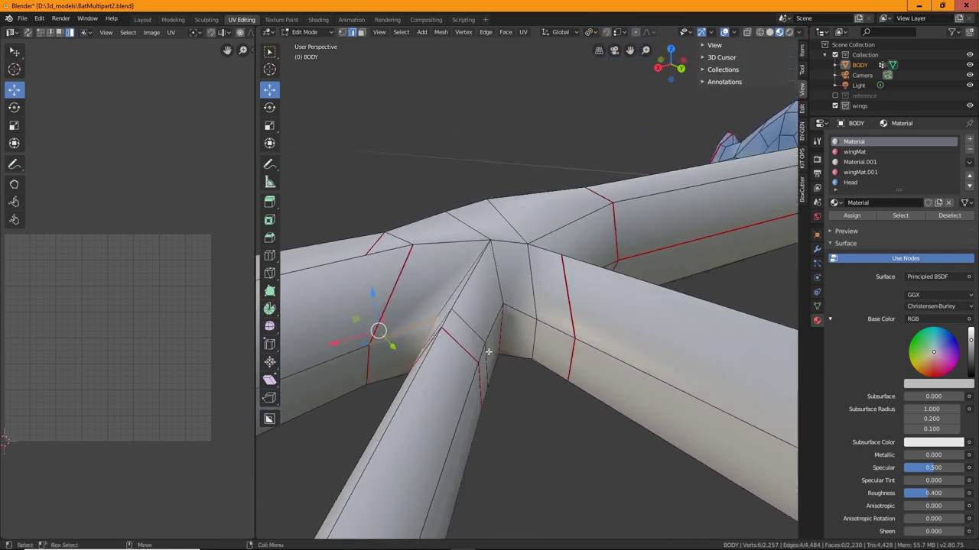
pyautogui.keyDown('shift'); pyautogui.click(482, 351); pyautogui.keyUp('shift')
pyautogui.keyDown('shift'); pyautogui.click(492, 329); pyautogui.keyUp('shift')
pyautogui.keyDown('shift'); pyautogui.click(524, 315); pyautogui.keyUp('shift')
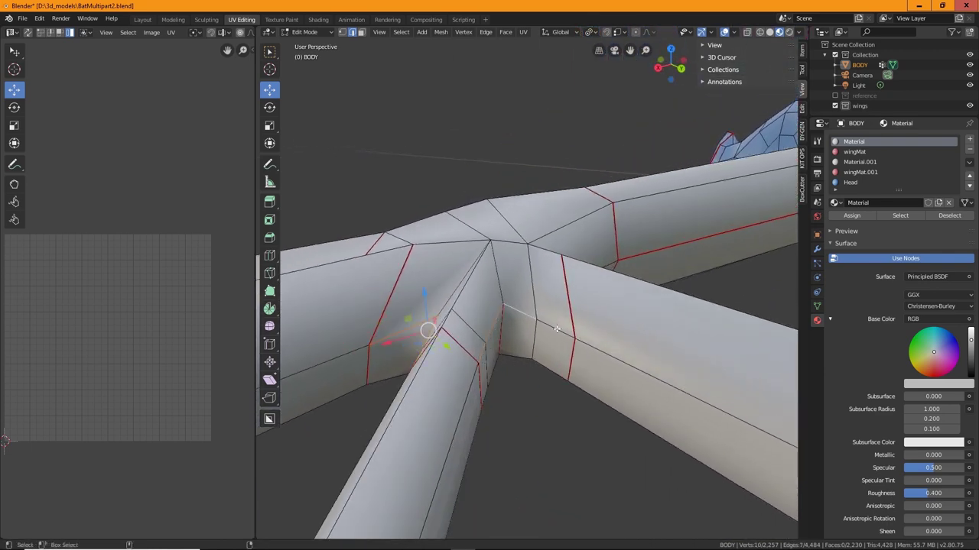
pyautogui.keyDown('shift'); pyautogui.click(546, 325); pyautogui.keyUp('shift')
# Add the edges linking the last wing finger's base to the arm seam and mark the whole selection as seams.
pyautogui.moveTo(599, 350); pyautogui.dragTo(505, 314, button='middle')
pyautogui.keyDown('shift'); pyautogui.click(470, 313); pyautogui.keyUp('shift')
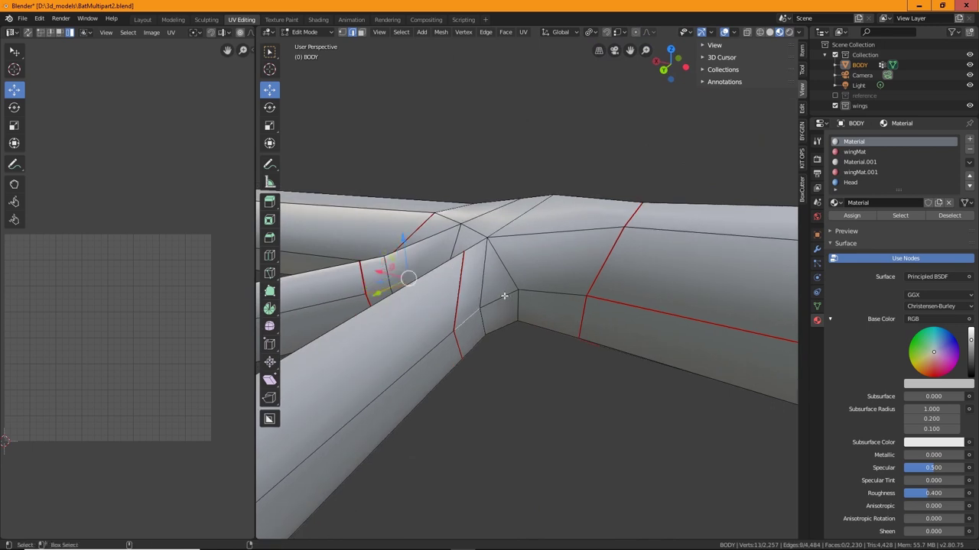
pyautogui.keyDown('shift'); pyautogui.click(505, 295); pyautogui.keyUp('shift')
pyautogui.keyDown('shift'); pyautogui.click(550, 293); pyautogui.keyUp('shift')
pyautogui.rightClick(551, 294)
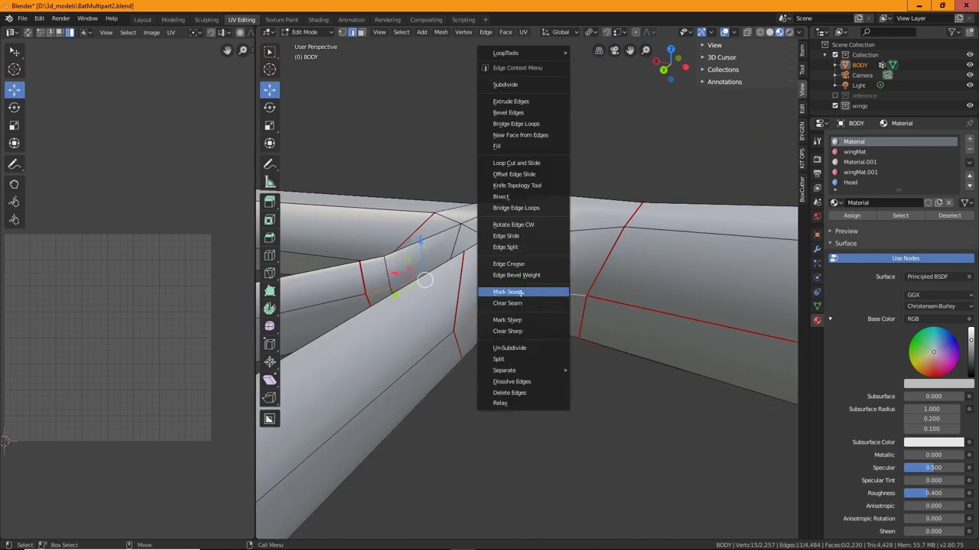
pyautogui.click(551, 292)
# Select the palm-side edges linking the arm, thumb base and first wing finger and mark them as seams.
pyautogui.moveTo(551, 292); pyautogui.dragTo(590, 319, button='middle')
pyautogui.click(649, 326)
pyautogui.keyDown('shift'); pyautogui.click(695, 331); pyautogui.keyUp('shift')
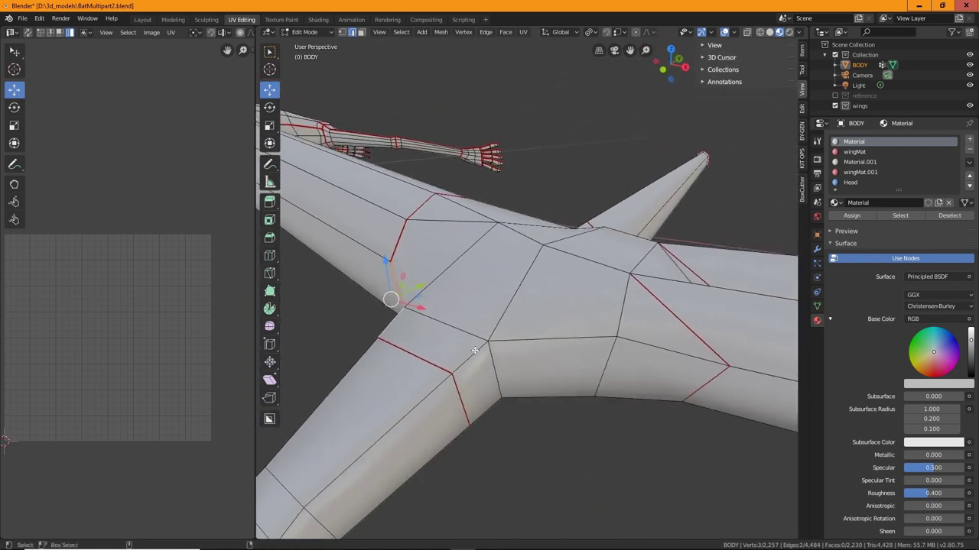
pyautogui.keyDown('shift'); pyautogui.click(475, 352); pyautogui.keyUp('shift')
pyautogui.keyDown('shift'); pyautogui.click(529, 339); pyautogui.keyUp('shift')
pyautogui.keyDown('shift'); pyautogui.click(637, 342); pyautogui.keyUp('shift')
pyautogui.rightClick(633, 344)
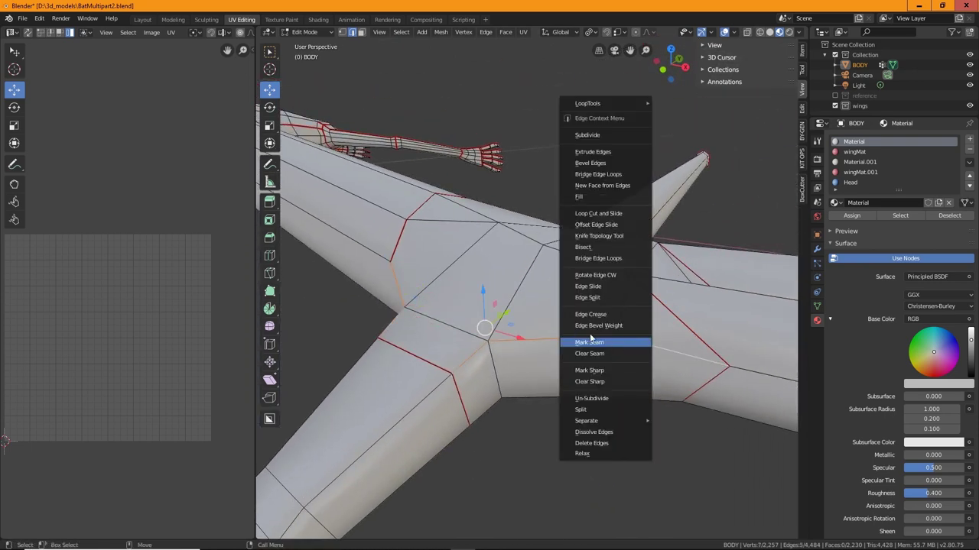
pyautogui.click(604, 342)
# Select the lengthwise edge line along the thumb from its base to the claw tip and mark it as a seam.
pyautogui.moveTo(604, 342); pyautogui.dragTo(525, 310, button='middle')
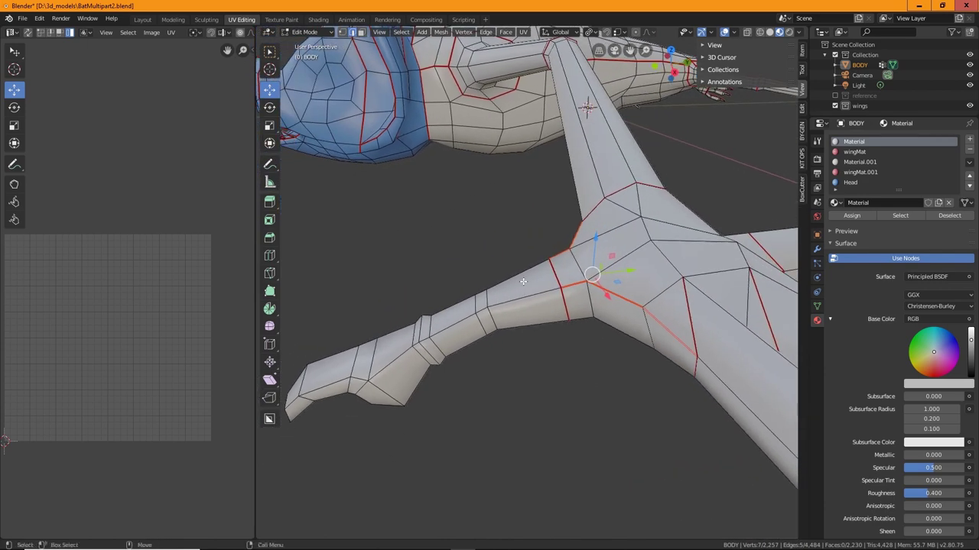
pyautogui.moveTo(523, 273); pyautogui.dragTo(578, 327, button='middle')
pyautogui.keyDown('shift'); pyautogui.click(619, 349); pyautogui.keyUp('shift')
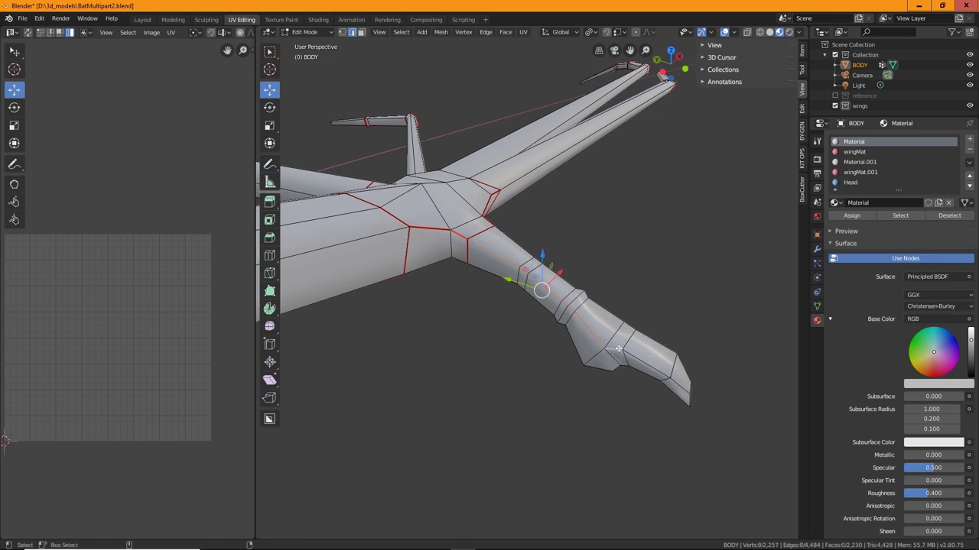
pyautogui.keyDown('shift'); pyautogui.click(649, 363); pyautogui.keyUp('shift')
pyautogui.keyDown('shift'); pyautogui.click(684, 389); pyautogui.keyUp('shift')
pyautogui.moveTo(674, 413); pyautogui.dragTo(662, 385, button='middle')
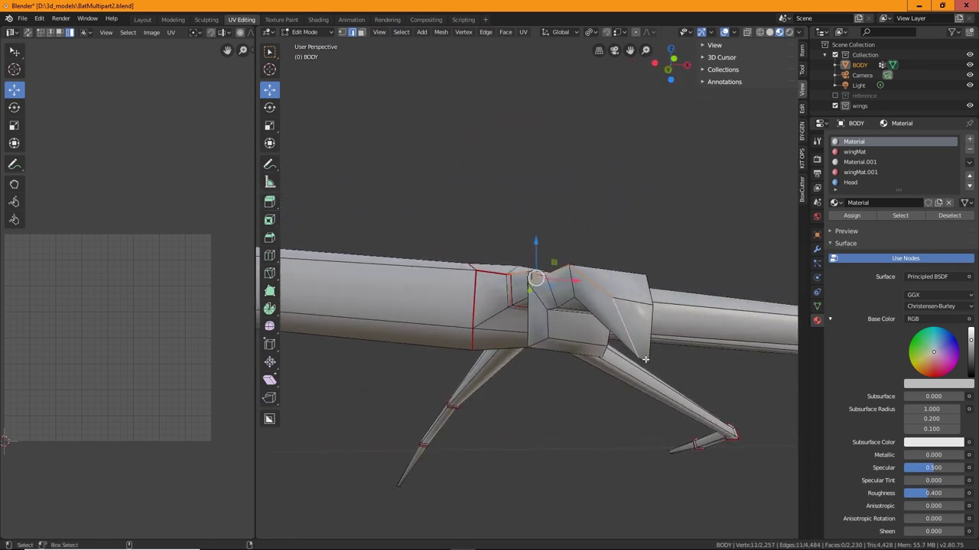
pyautogui.rightClick(645, 359)
pyautogui.click(613, 361)
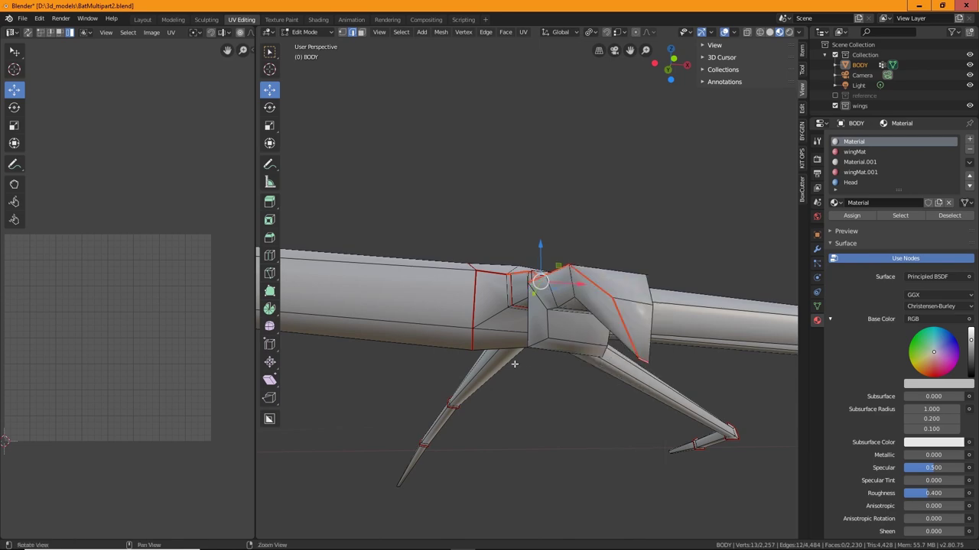
# Select the lengthwise edge lines of the wing fingers and deselect the edges running over the arm and body.
pyautogui.moveTo(613, 361); pyautogui.dragTo(570, 346, button='middle')
pyautogui.keyDown('alt'); pyautogui.click(569, 346); pyautogui.keyUp('alt')
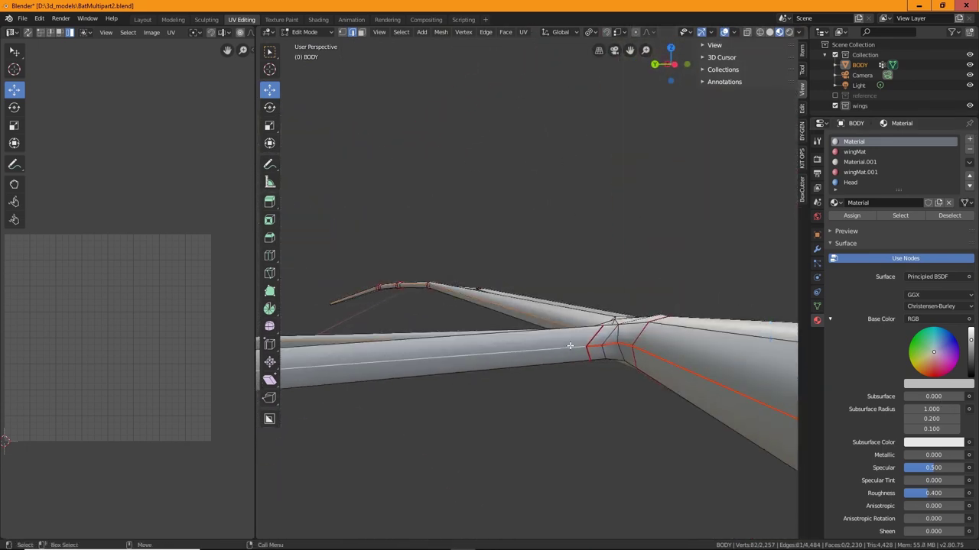
pyautogui.scroll(-2, 602, 348)
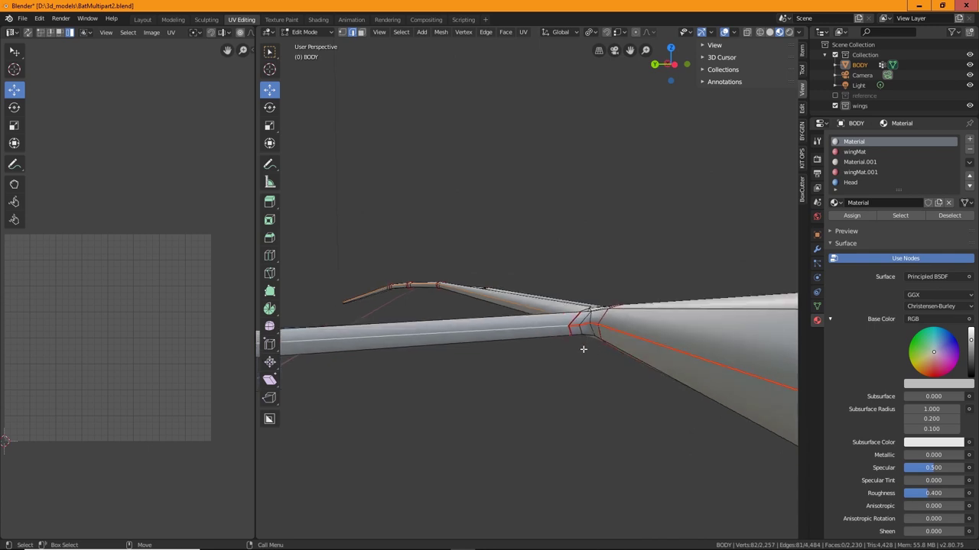
pyautogui.moveTo(573, 349); pyautogui.dragTo(522, 325, button='middle')
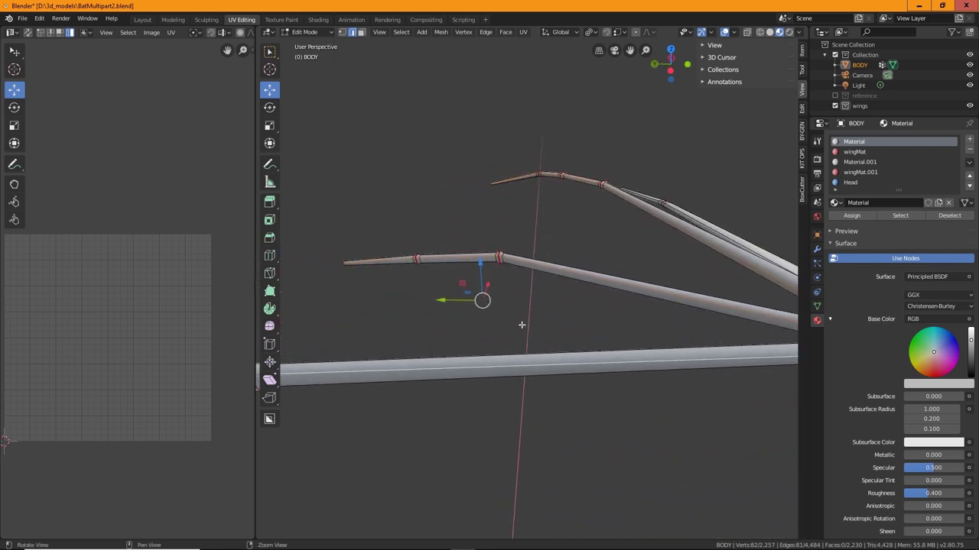
pyautogui.moveTo(350, 288); pyautogui.dragTo(614, 430, button='middle')
pyautogui.moveTo(495, 390); pyautogui.dragTo(572, 409, button='middle')
pyautogui.moveTo(624, 342); pyautogui.dragTo(476, 296, button='middle')
pyautogui.scroll(-4, 571, 304)
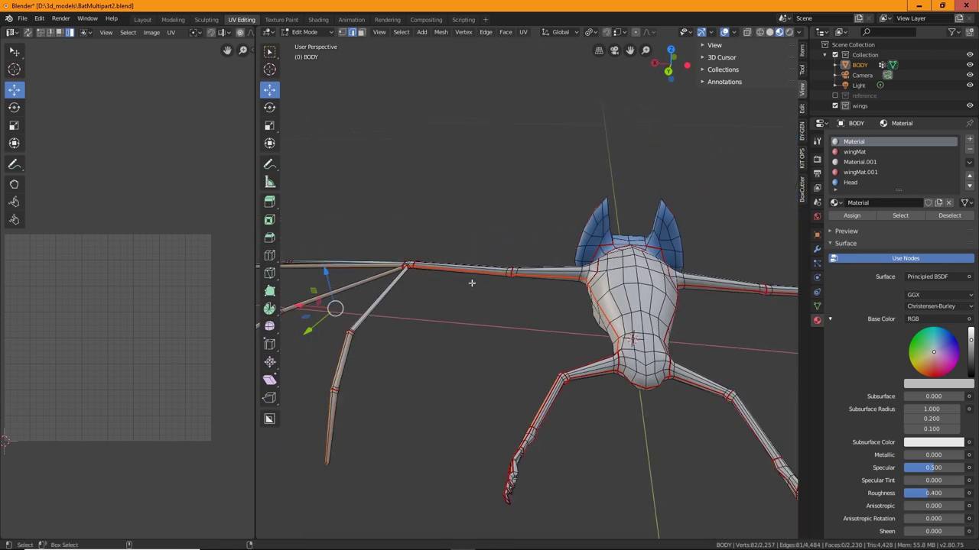
pyautogui.keyDown('ctrl'); pyautogui.moveTo(414, 248); pyautogui.dragTo(749, 545); pyautogui.keyUp('ctrl')
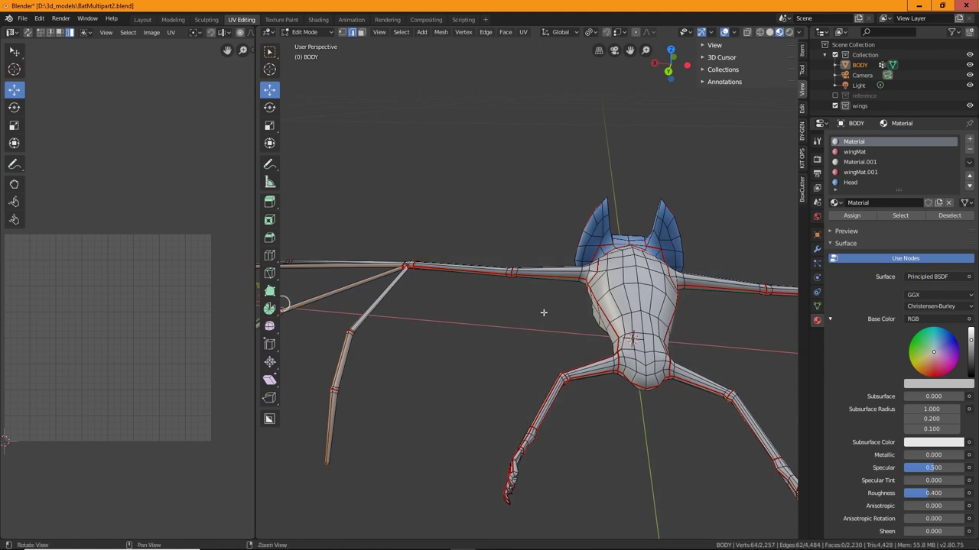
# Try to mark the selected lengthwise wing-finger lines as seams, and undo the marking.
pyautogui.keyDown('alt'); pyautogui.moveTo(494, 465); pyautogui.dragTo(520, 416); pyautogui.keyUp('alt')
pyautogui.keyDown('alt'); pyautogui.moveTo(520, 417); pyautogui.dragTo(396, 288, button='right'); pyautogui.keyUp('alt')
pyautogui.keyDown('alt'); pyautogui.moveTo(396, 287); pyautogui.dragTo(620, 365, button='middle'); pyautogui.keyUp('alt')
pyautogui.scroll(4, 620, 365)
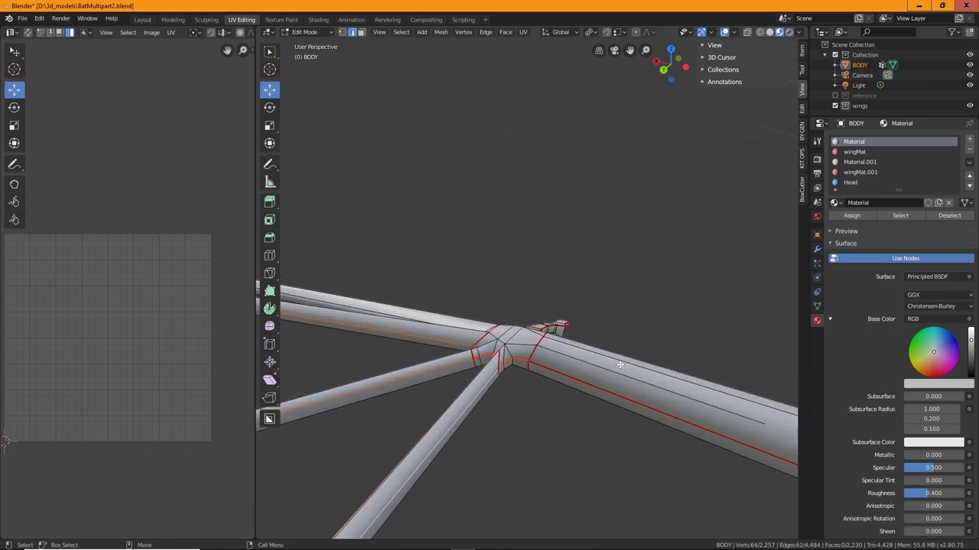
pyautogui.rightClick(472, 355)
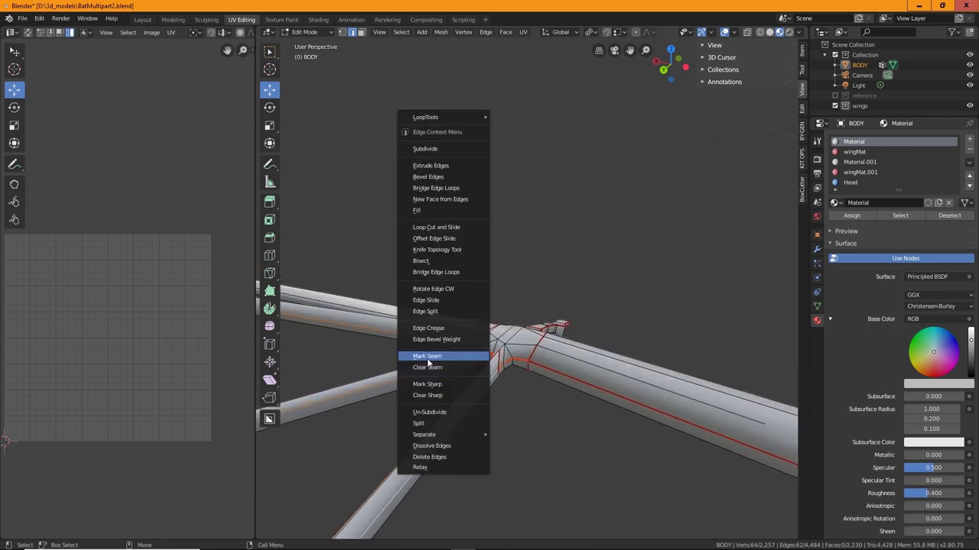
pyautogui.click(427, 361)
pyautogui.moveTo(427, 361); pyautogui.dragTo(559, 375, button='middle')
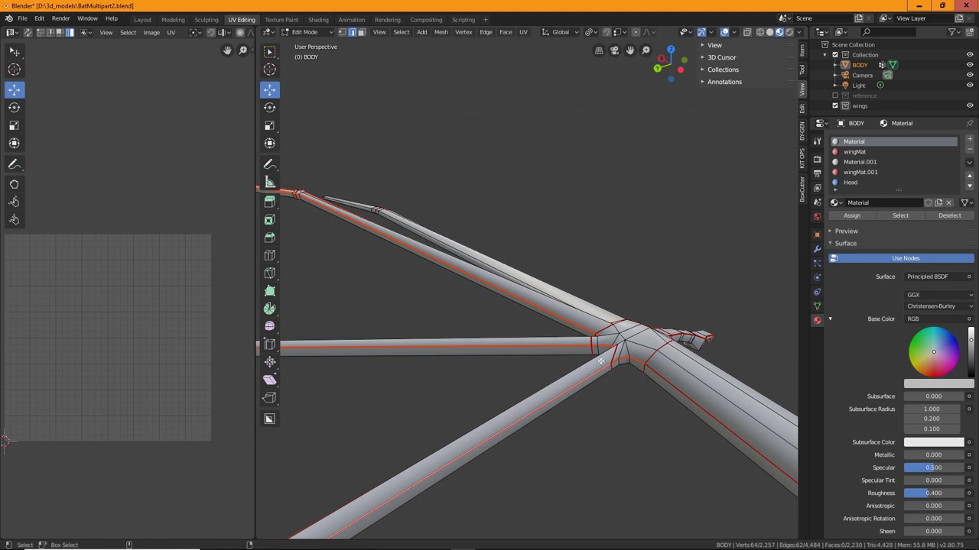
pyautogui.hotkey('ctrl', 'z')
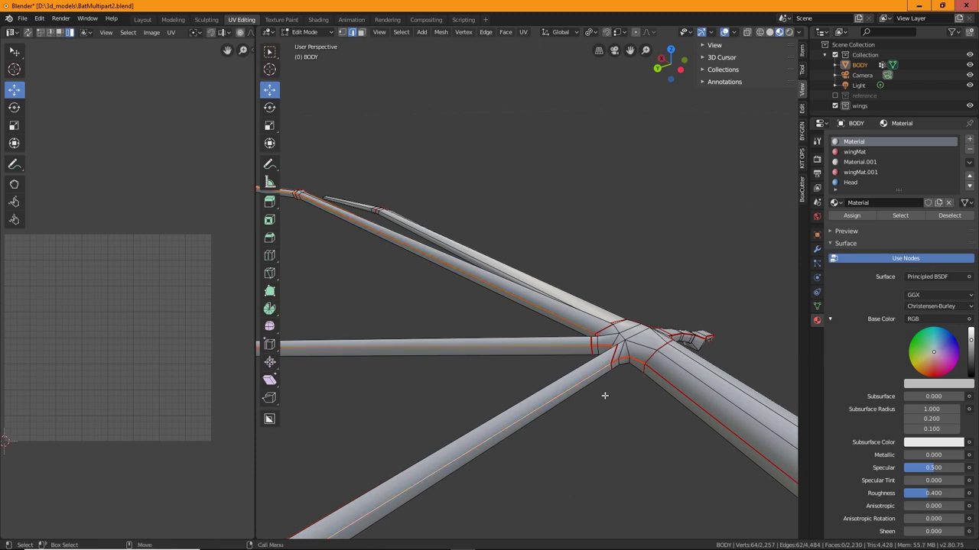
# Select a fresh set of lengthwise edge lines, one along each of the four wing fingers, and mark them as seams.
pyautogui.click(590, 350)
pyautogui.keyDown('alt'); pyautogui.click(593, 359); pyautogui.keyUp('alt')
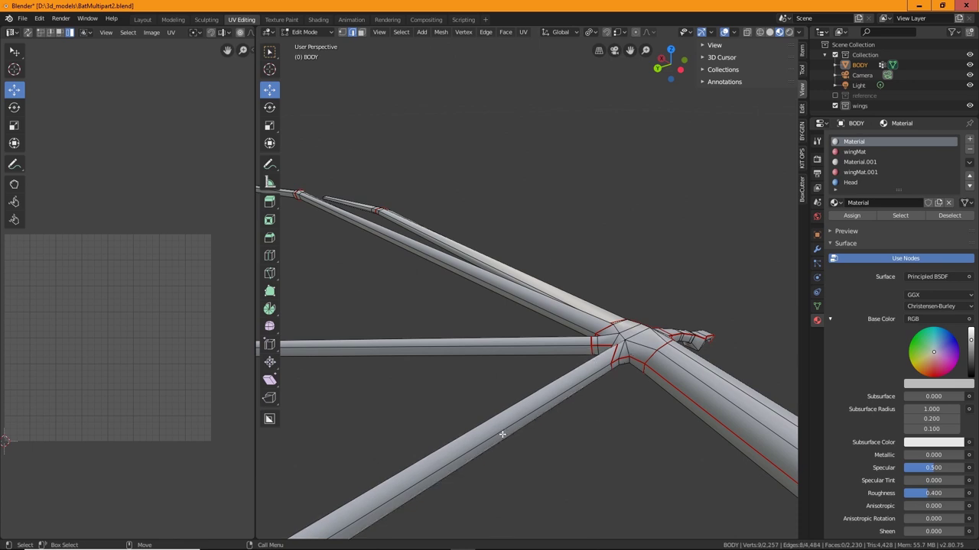
pyautogui.moveTo(677, 380); pyautogui.dragTo(421, 311, button='middle')
pyautogui.moveTo(524, 343); pyautogui.dragTo(539, 380, button='middle')
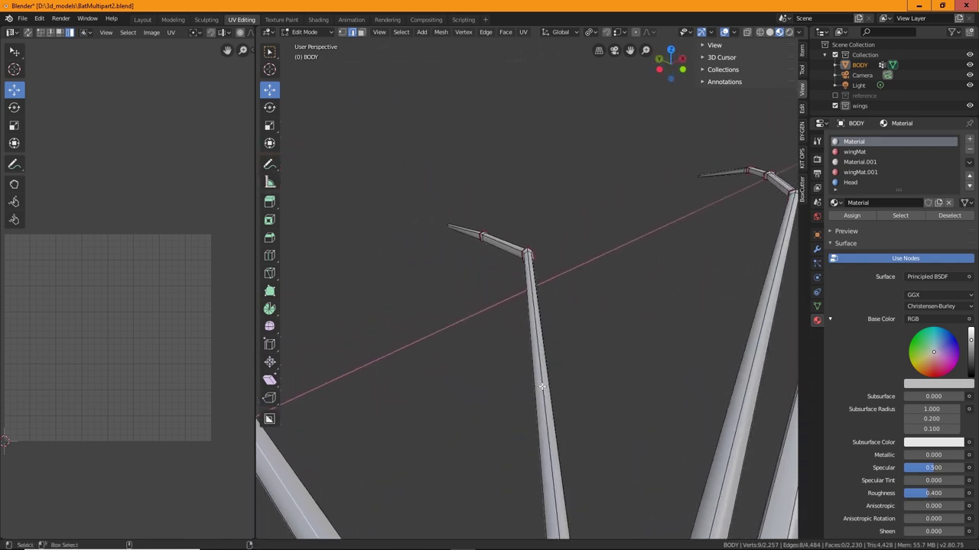
pyautogui.keyDown('alt'); pyautogui.keyDown('shift'); pyautogui.click(542, 386); pyautogui.keyUp('shift'); pyautogui.keyUp('alt')
pyautogui.keyDown('shift'); pyautogui.moveTo(606, 368); pyautogui.dragTo(593, 293, button='middle'); pyautogui.keyUp('shift')
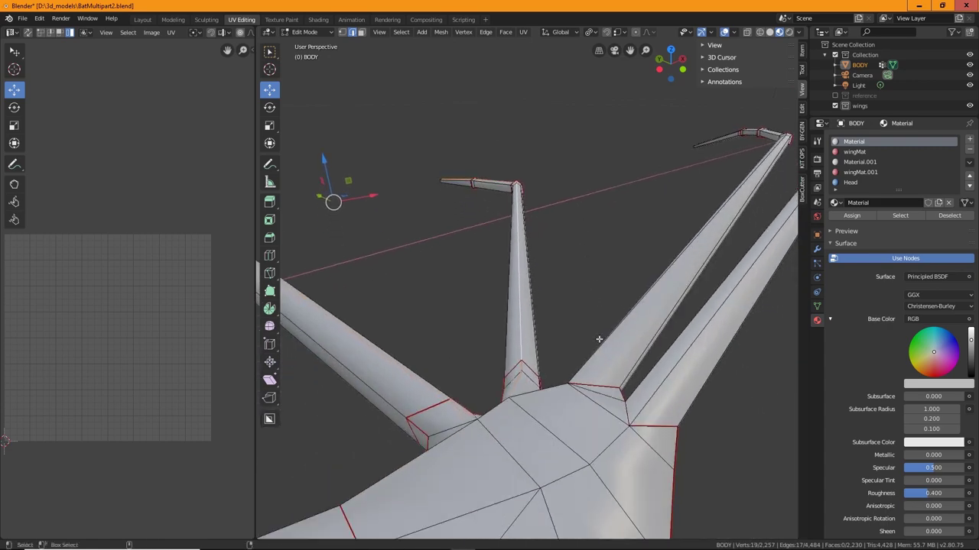
pyautogui.moveTo(515, 371); pyautogui.dragTo(549, 309, button='middle')
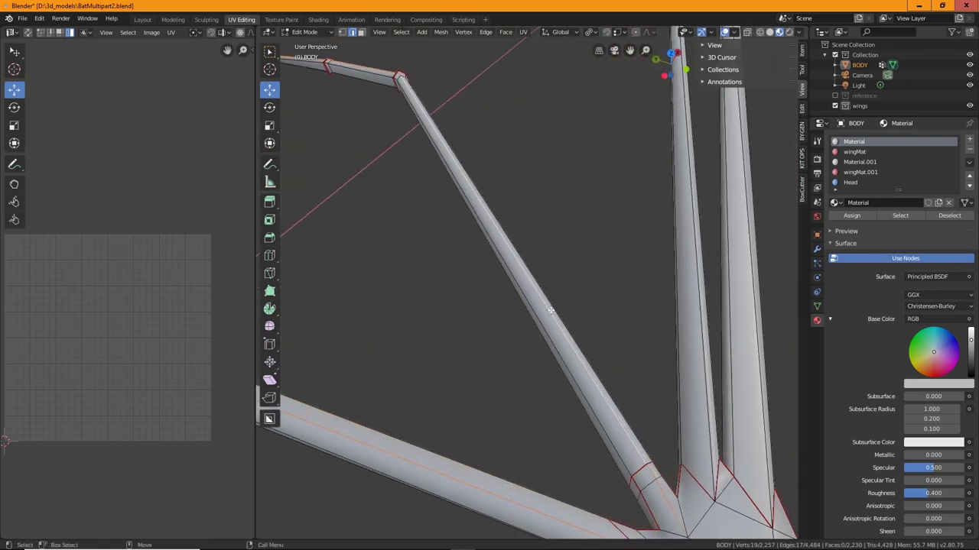
pyautogui.keyDown('alt'); pyautogui.keyDown('shift'); pyautogui.click(705, 383); pyautogui.keyUp('shift'); pyautogui.keyUp('alt')
pyautogui.moveTo(705, 383); pyautogui.dragTo(629, 367, button='middle')
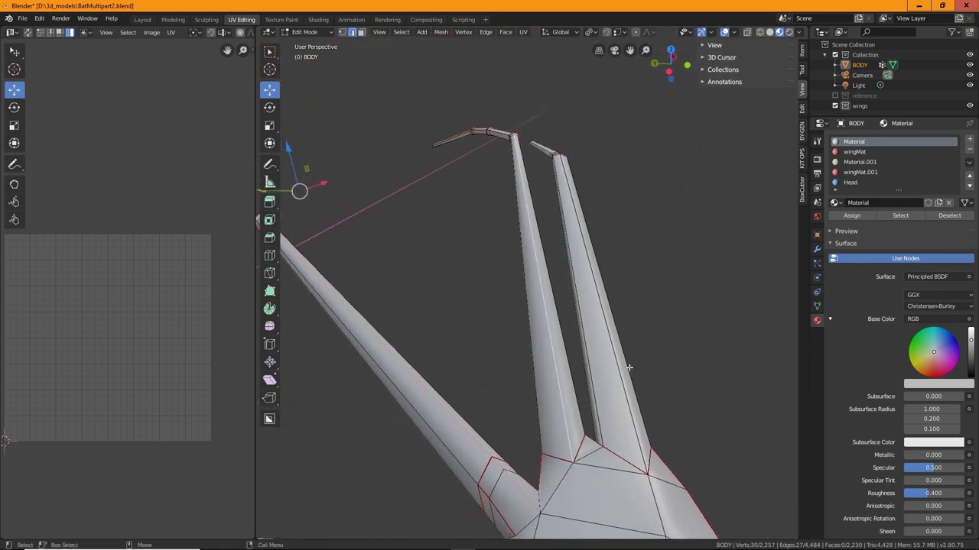
pyautogui.keyDown('alt'); pyautogui.keyDown('shift'); pyautogui.click(628, 391); pyautogui.keyUp('shift'); pyautogui.keyUp('alt')
pyautogui.rightClick(628, 391)
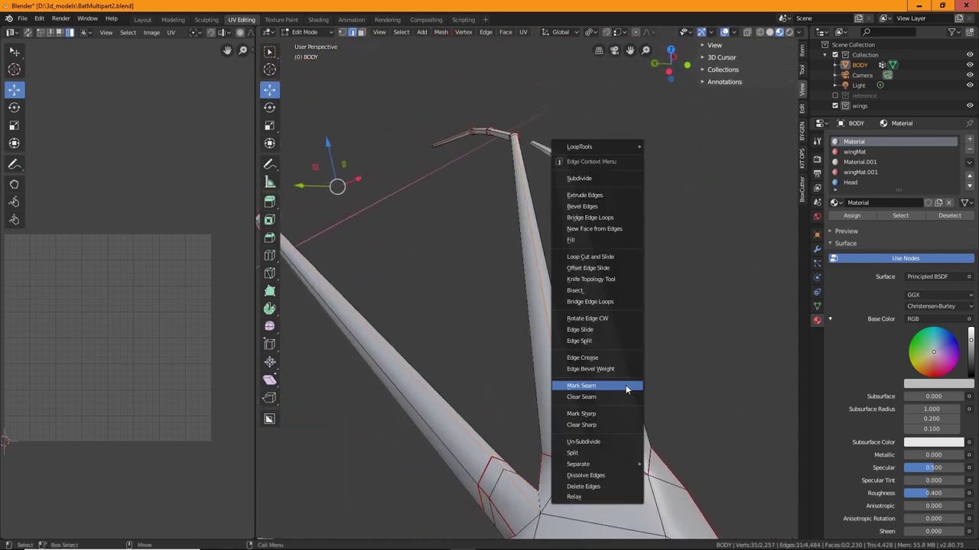
pyautogui.click(581, 386)
# Select the two adjoining edges around the blunt end of the bone segment beneath the large arm bone and mark them as seams.
pyautogui.moveTo(684, 333); pyautogui.dragTo(367, 309, button='middle')
pyautogui.keyDown('alt'); pyautogui.moveTo(558, 310); pyautogui.dragTo(625, 398, button='right'); pyautogui.keyUp('alt')
pyautogui.keyDown('alt'); pyautogui.moveTo(624, 398); pyautogui.dragTo(594, 386); pyautogui.keyUp('alt')
pyautogui.moveTo(594, 386); pyautogui.dragTo(564, 372, button='middle')
pyautogui.scroll(4, 563, 371)
pyautogui.keyDown('shift'); pyautogui.moveTo(594, 401); pyautogui.dragTo(565, 383, button='middle'); pyautogui.keyUp('shift')
pyautogui.click(409, 312)
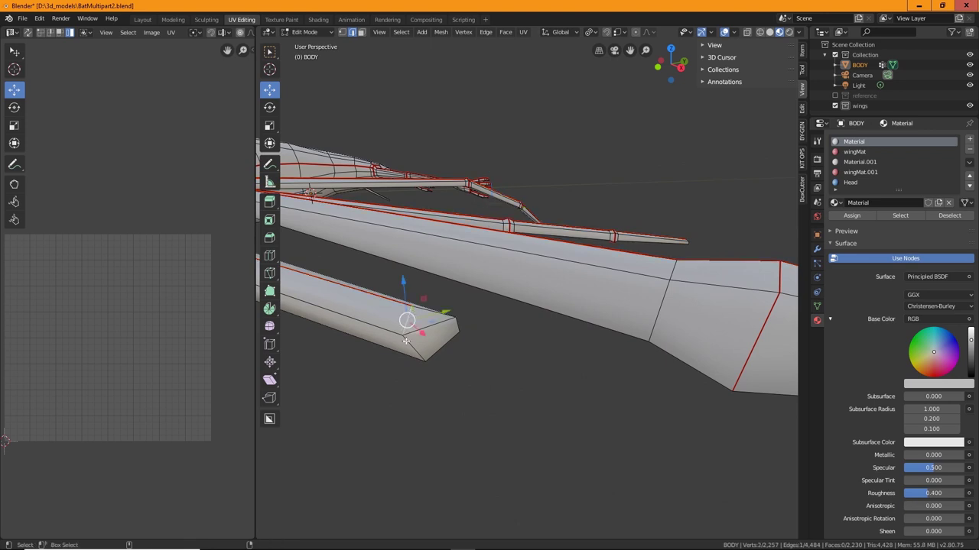
pyautogui.keyDown('shift'); pyautogui.click(414, 347); pyautogui.keyUp('shift')
pyautogui.rightClick(418, 354)
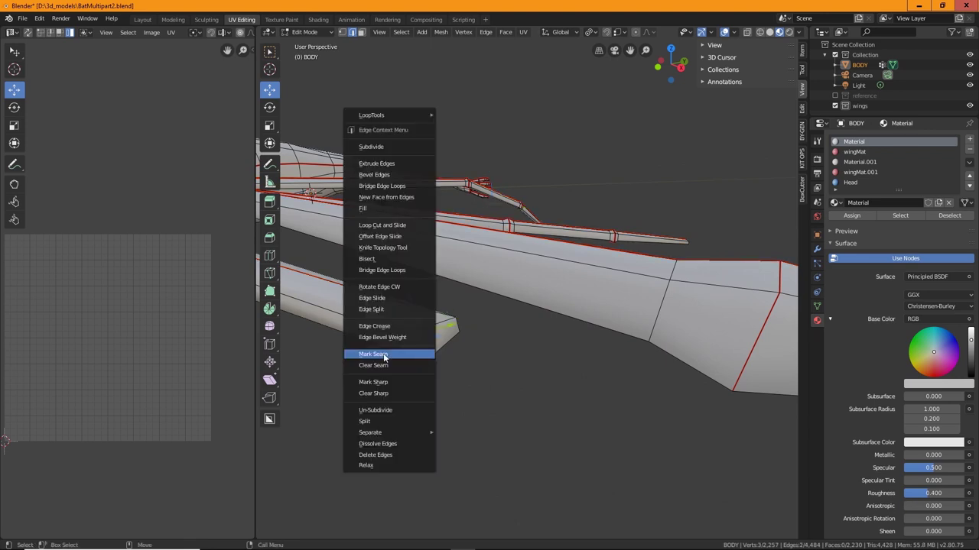
# Mark the edges around the tip of the first wing finger as seams so its end cap is separated.
pyautogui.click(383, 356)
pyautogui.moveTo(430, 313); pyautogui.dragTo(470, 319, button='middle')
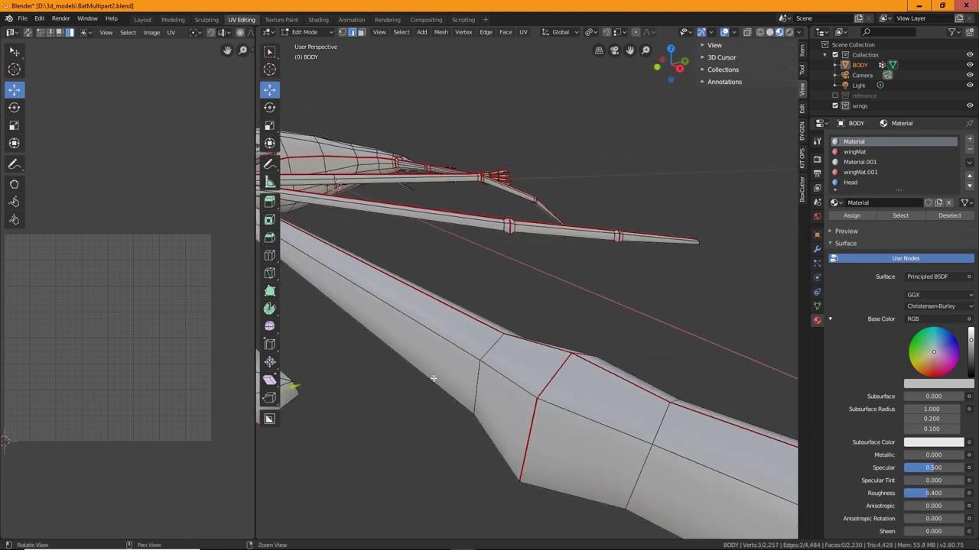
pyautogui.moveTo(433, 378); pyautogui.dragTo(422, 360, button='middle')
pyautogui.click(410, 364)
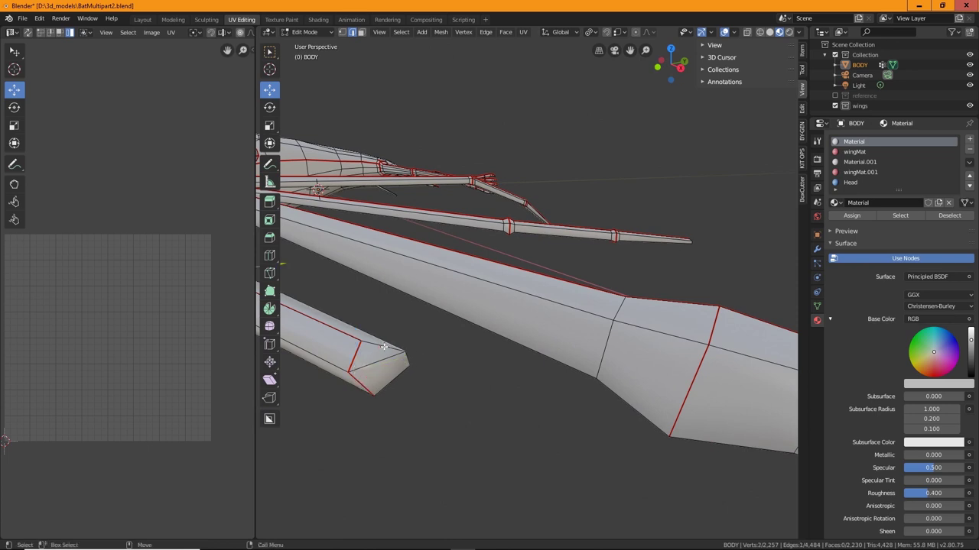
pyautogui.keyDown('shift'); pyautogui.click(404, 359); pyautogui.keyUp('shift')
pyautogui.rightClick(405, 365)
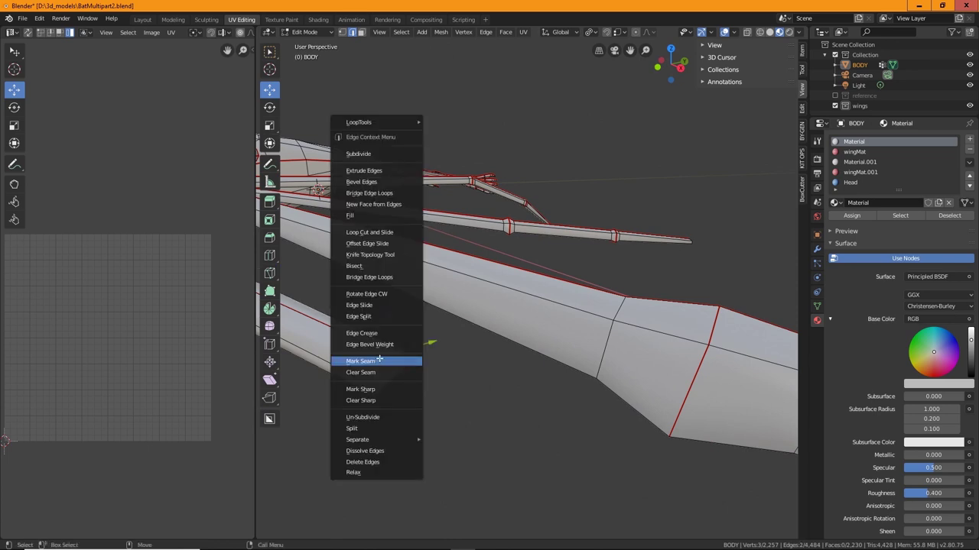
pyautogui.click(378, 360)
pyautogui.scroll(-8, 604, 384)
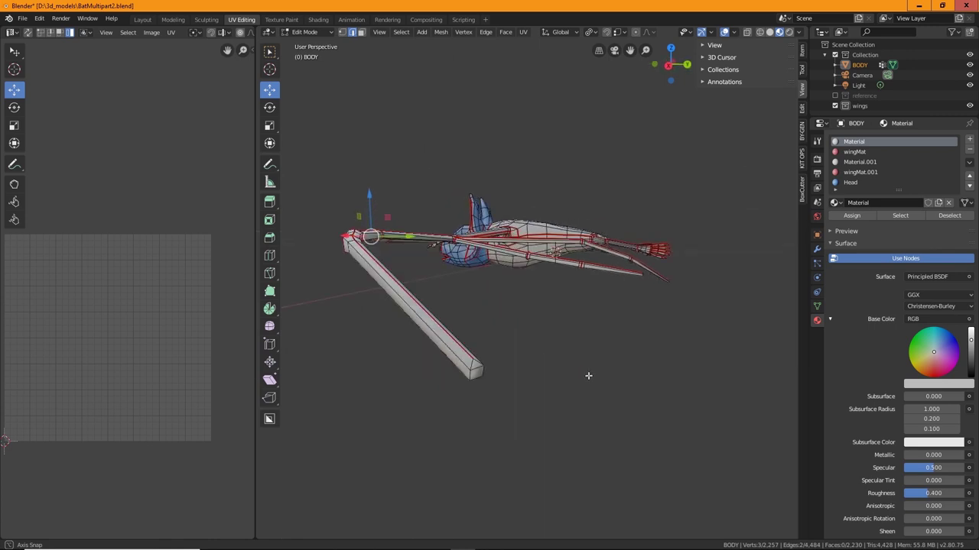
# Mark the end edges at the tip of the long, square wing finger segment as seams.
pyautogui.moveTo(588, 375); pyautogui.dragTo(536, 351, button='middle')
pyautogui.scroll(-4, 552, 331)
pyautogui.click(552, 314)
pyautogui.keyDown('shift'); pyautogui.click(553, 326); pyautogui.keyUp('shift')
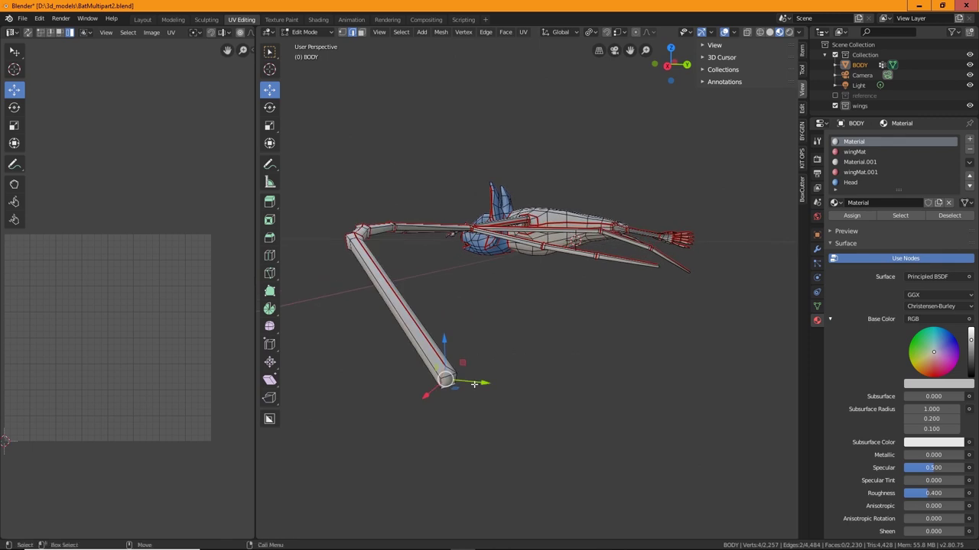
pyautogui.rightClick(445, 379)
pyautogui.keyDown('shift'); pyautogui.click(450, 370); pyautogui.keyUp('shift')
pyautogui.rightClick(447, 368)
# Select the two short edges at the tip of the next wing finger and mark them as seams.
pyautogui.moveTo(620, 350); pyautogui.dragTo(540, 343, button='middle')
pyautogui.scroll(3, 540, 343)
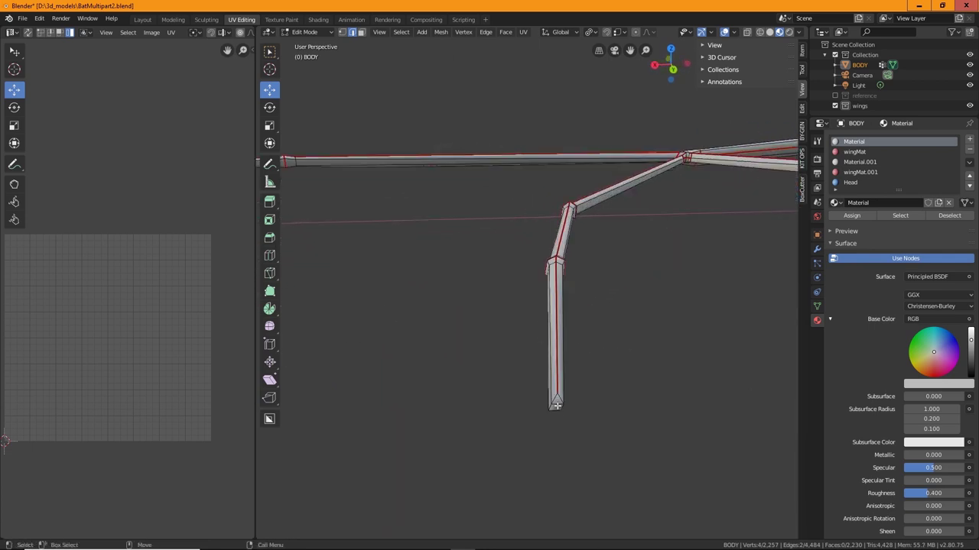
pyautogui.moveTo(549, 408); pyautogui.dragTo(431, 328, button='middle')
pyautogui.rightClick(398, 315)
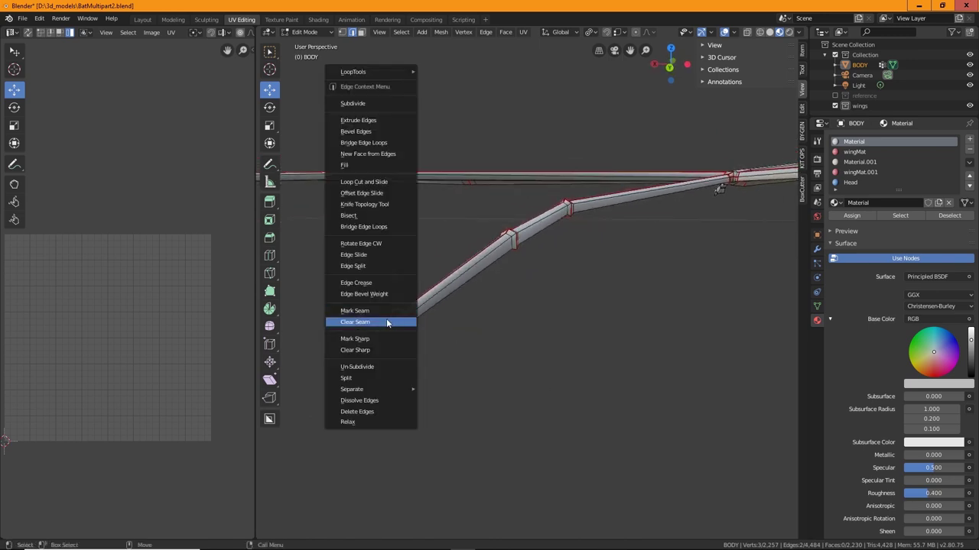
pyautogui.click(410, 318)
pyautogui.click(407, 313)
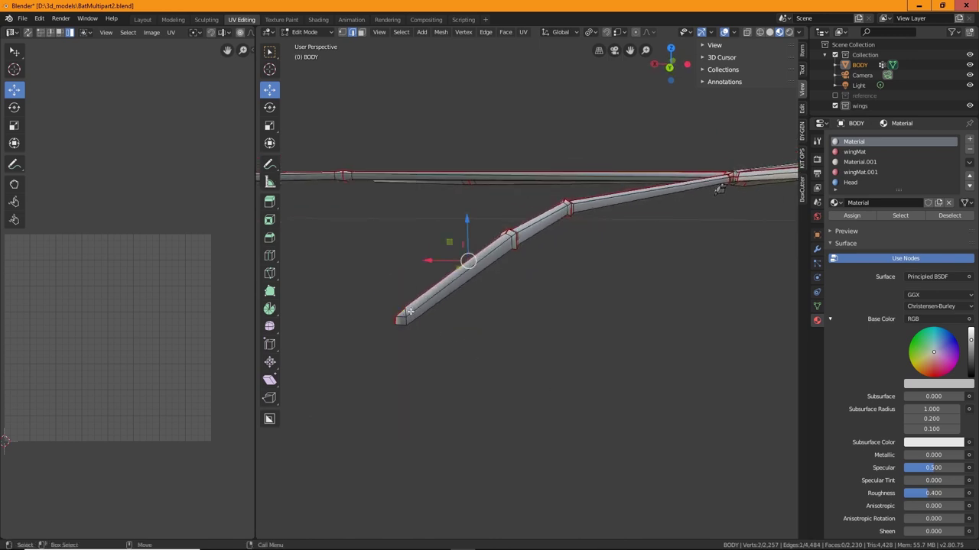
pyautogui.click(405, 319)
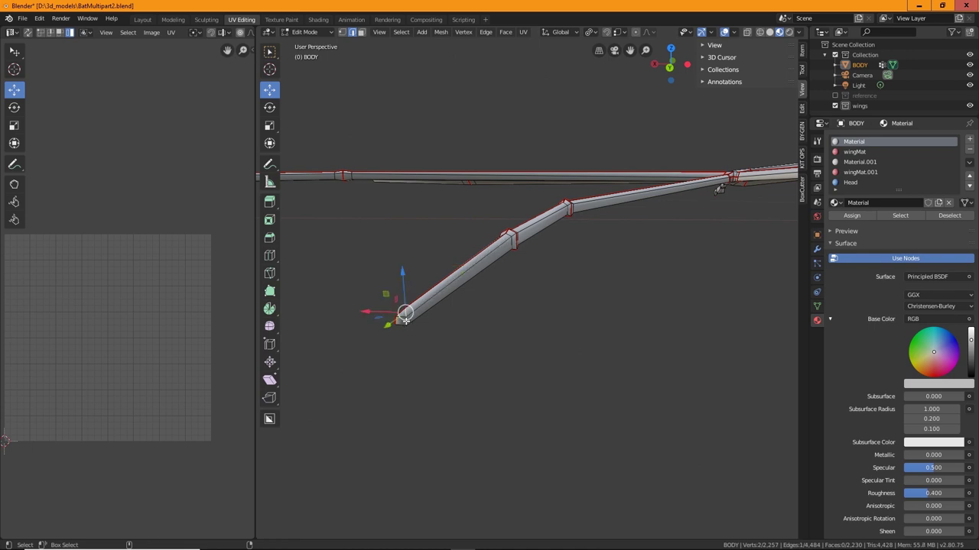
pyautogui.keyDown('shift'); pyautogui.click(406, 321); pyautogui.keyUp('shift')
pyautogui.rightClick(403, 319)
pyautogui.click(382, 322)
# Add the adjoining end edge at the same fingertip to the selection and mark all three as seams.
pyautogui.scroll(-2, 534, 386)
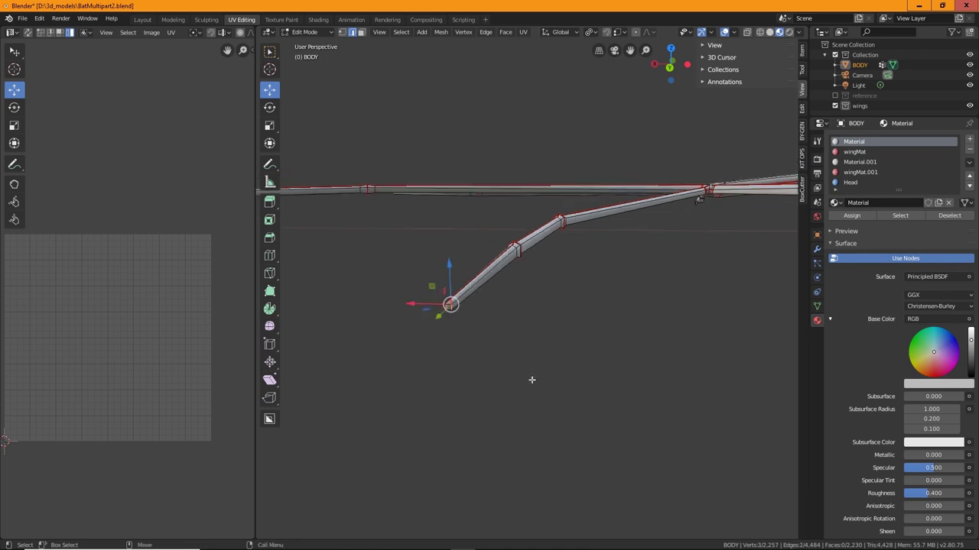
pyautogui.moveTo(531, 380); pyautogui.dragTo(474, 270, button='middle')
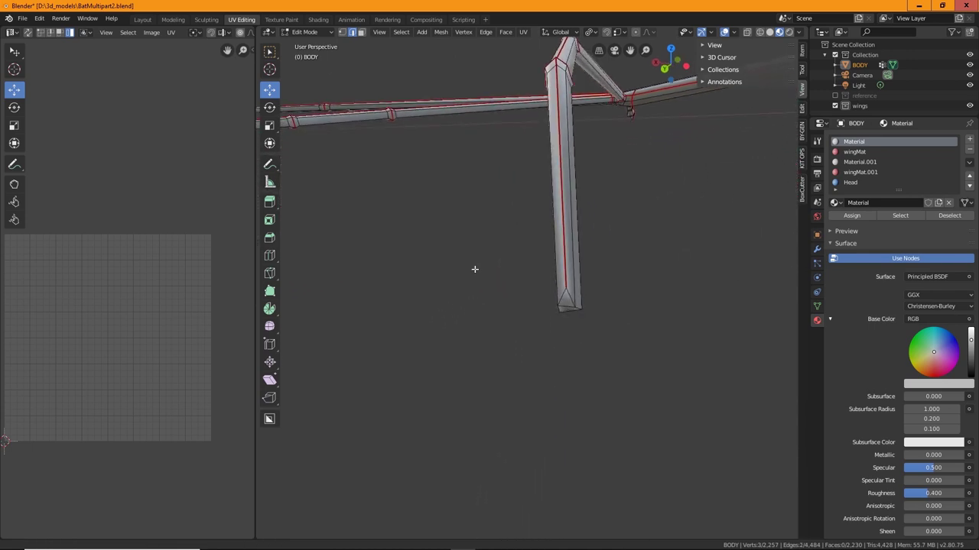
pyautogui.keyDown('shift'); pyautogui.click(578, 305); pyautogui.keyUp('shift')
pyautogui.keyDown('shift'); pyautogui.click(575, 313); pyautogui.keyUp('shift')
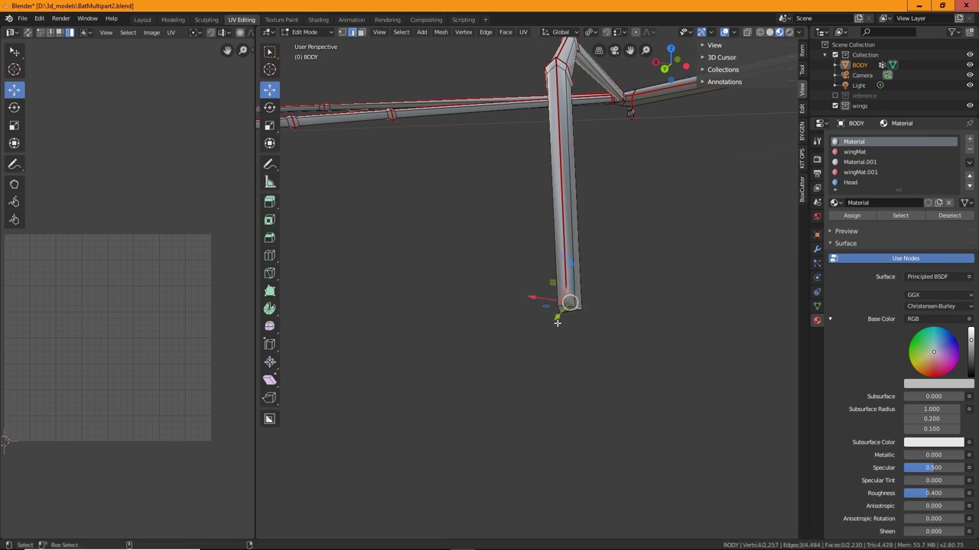
pyautogui.rightClick(571, 302)
pyautogui.click(539, 297)
# Mark the remaining edge at the tip of the wing finger nearest the body as a seam.
pyautogui.keyDown('alt'); pyautogui.moveTo(622, 336); pyautogui.dragTo(630, 324); pyautogui.keyUp('alt')
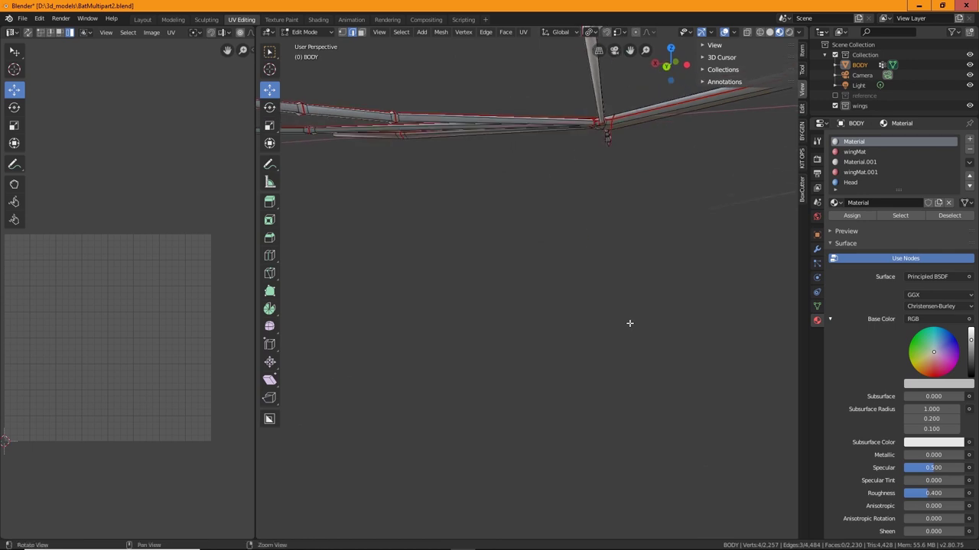
pyautogui.moveTo(629, 323); pyautogui.dragTo(588, 273, button='middle')
pyautogui.hotkey('ctrl', 'e')
pyautogui.click(614, 255)
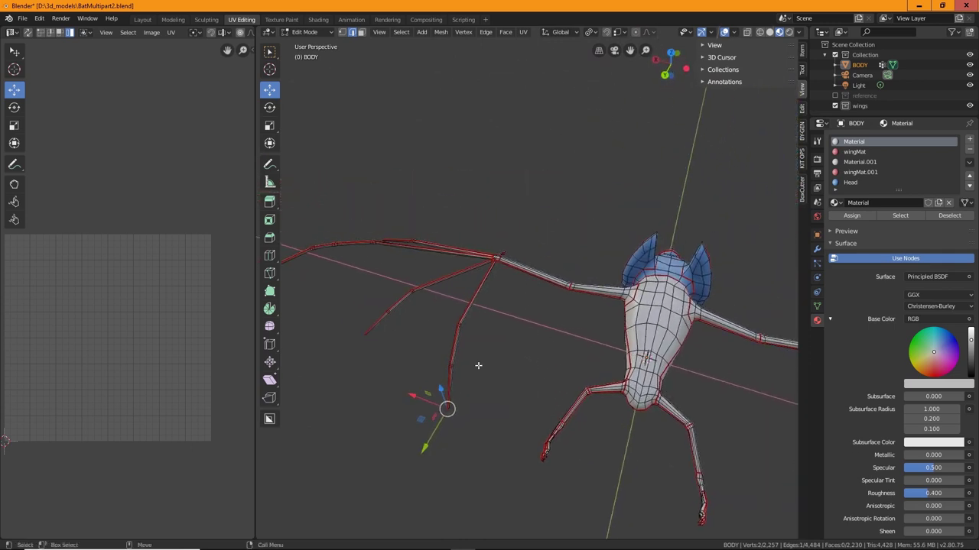
# Select all finger faces of this wing in face mode, extend the selection to linked geometry, and unwrap them.
pyautogui.moveTo(486, 303); pyautogui.dragTo(540, 244, button='middle')
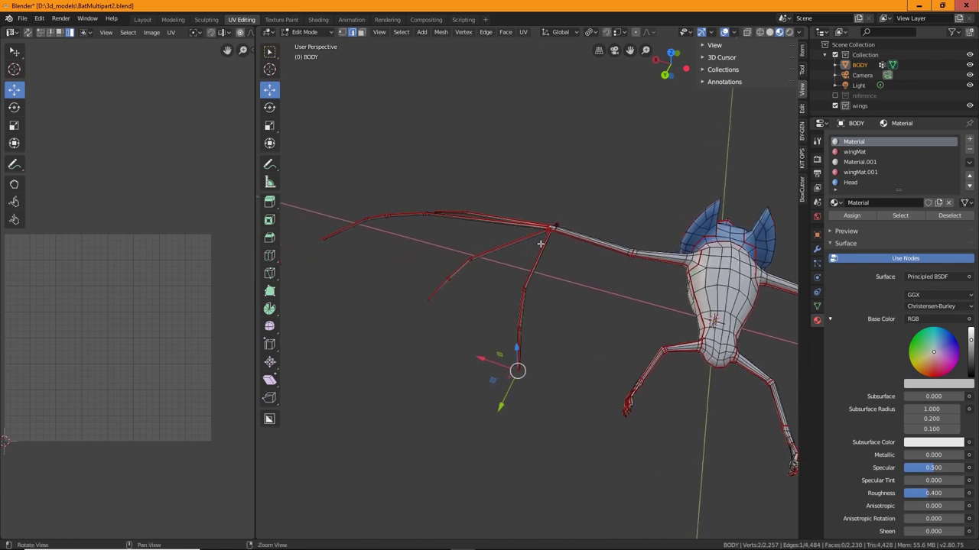
pyautogui.click(361, 32)
pyautogui.moveTo(312, 153); pyautogui.dragTo(582, 409)
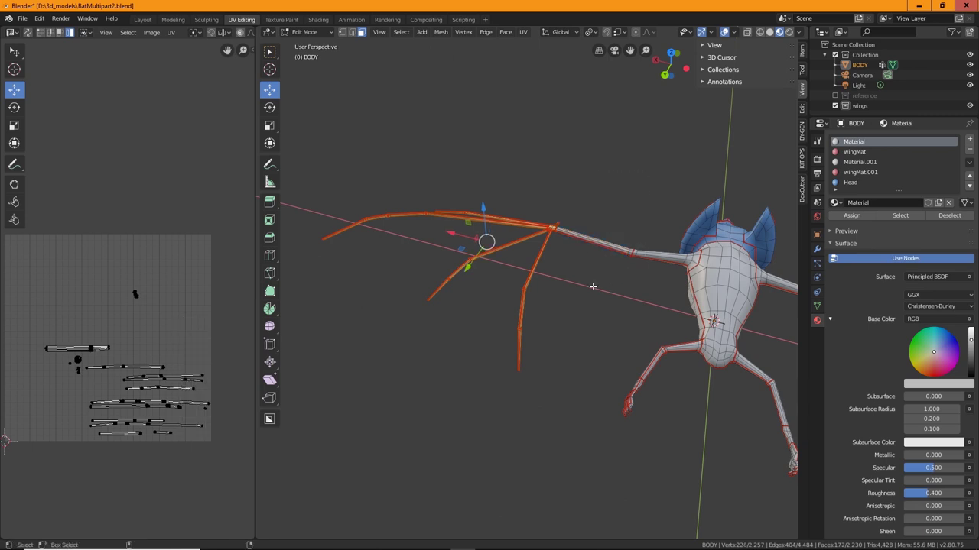
pyautogui.moveTo(566, 283); pyautogui.dragTo(535, 201, button='middle')
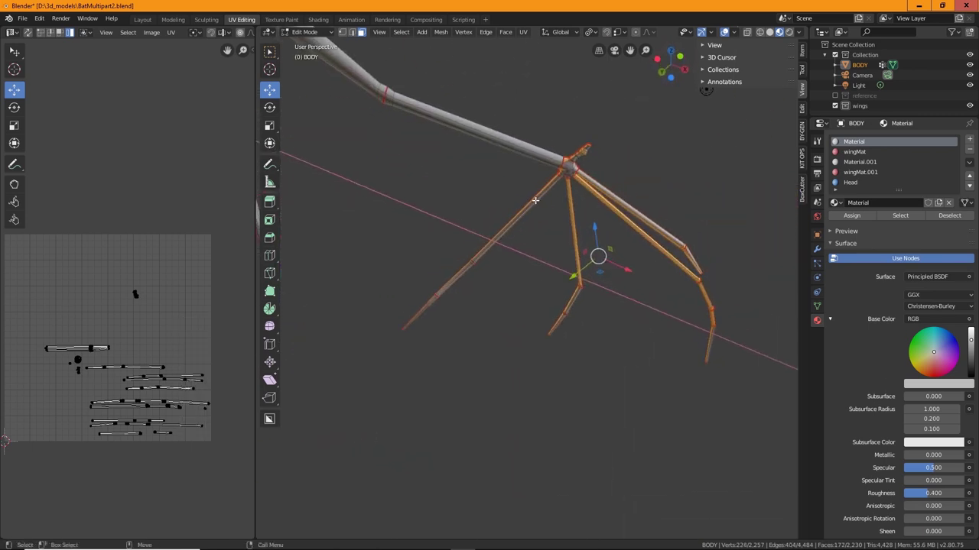
pyautogui.hotkey('ctrl', 'l')
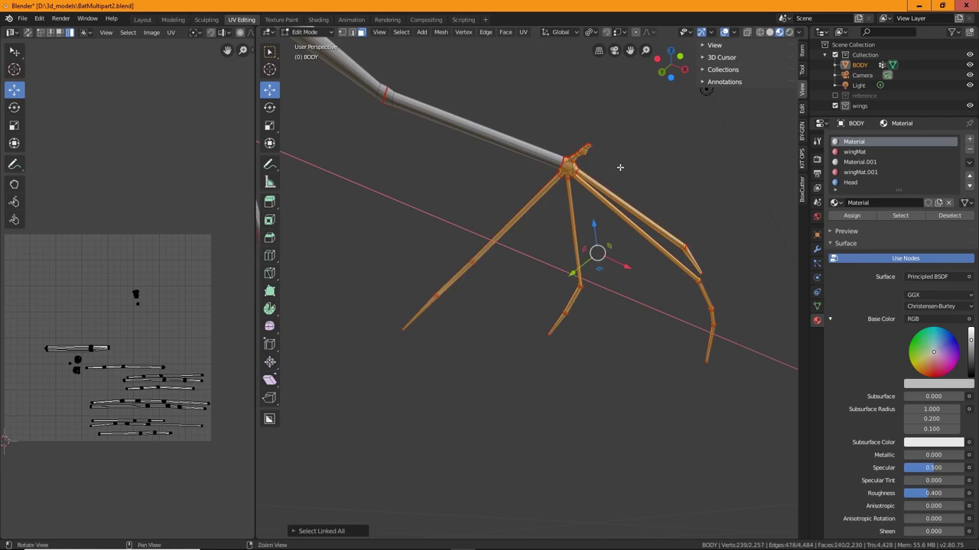
pyautogui.moveTo(620, 167); pyautogui.dragTo(715, 227, button='middle')
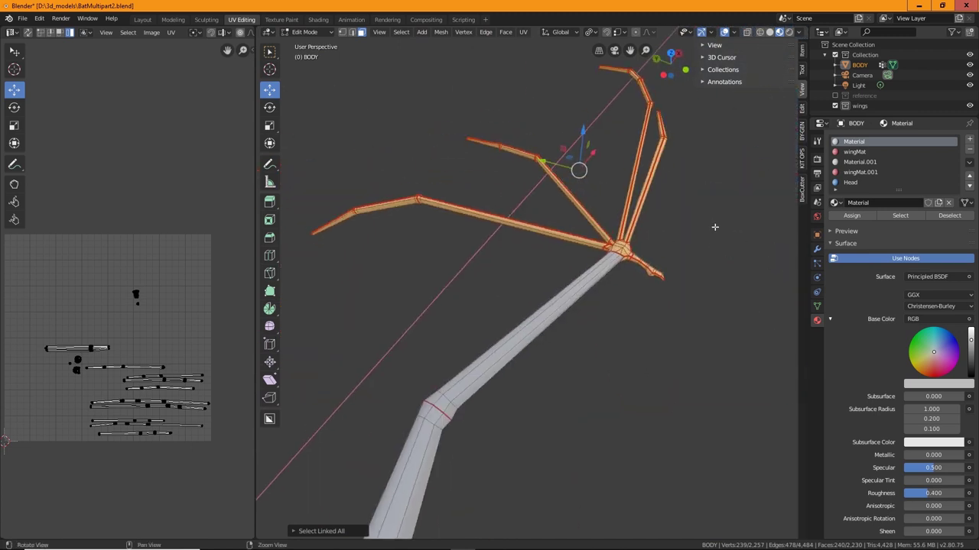
pyautogui.click(526, 34)
pyautogui.click(550, 48)
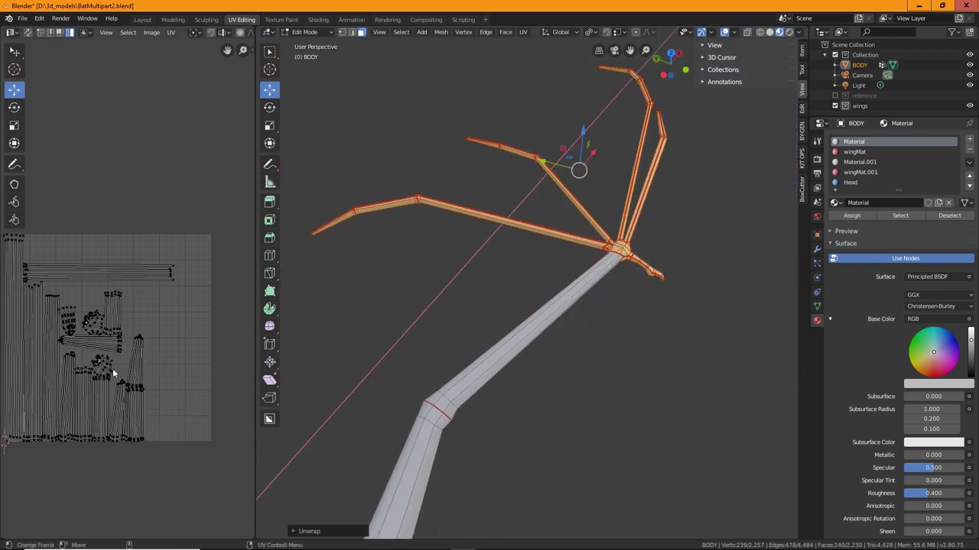
pyautogui.moveTo(131, 334); pyautogui.dragTo(195, 342, button='middle')
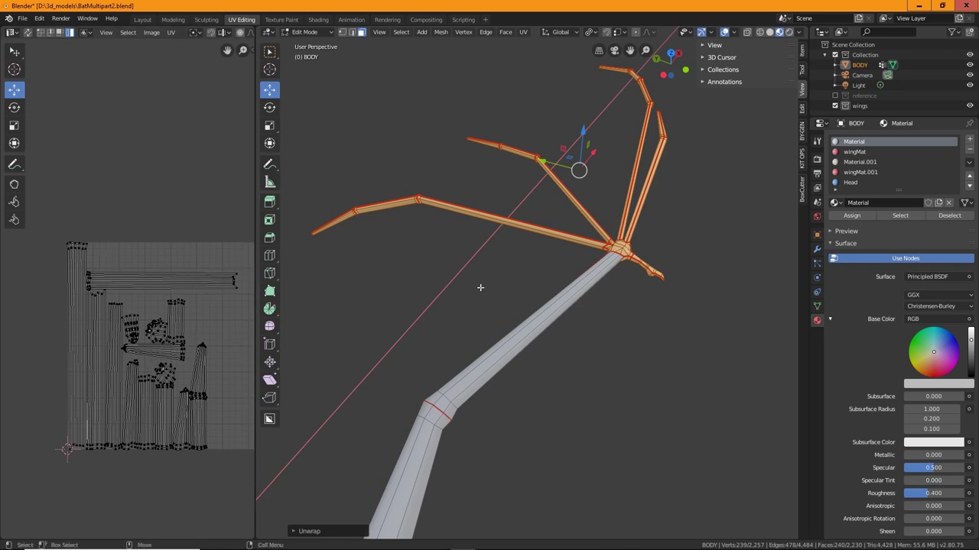
# Mark edge loops on the fingers of the opposite wing as seams.
pyautogui.click(618, 332)
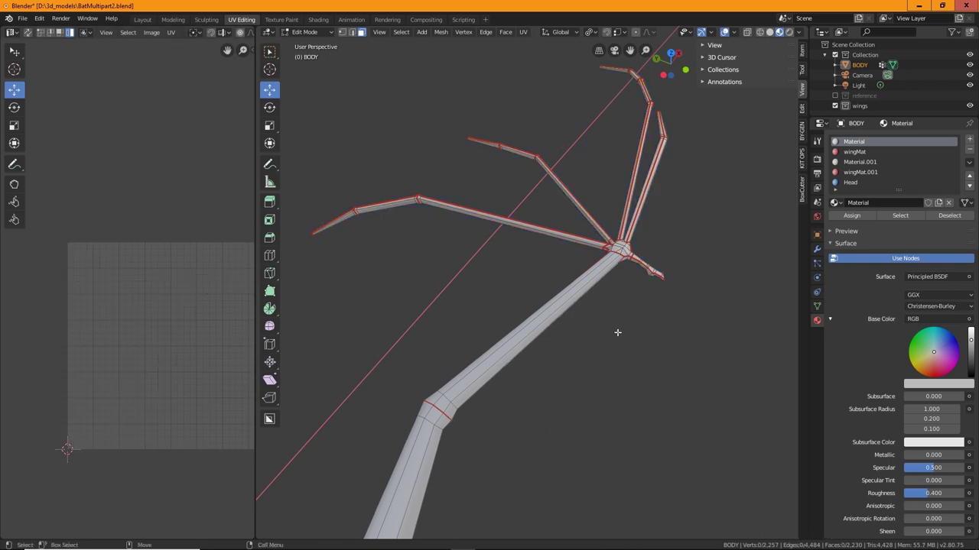
pyautogui.moveTo(639, 349); pyautogui.dragTo(561, 208, button='middle')
pyautogui.press('2')
pyautogui.keyDown('alt'); pyautogui.click(569, 178); pyautogui.keyUp('alt')
pyautogui.scroll(4, 654, 191)
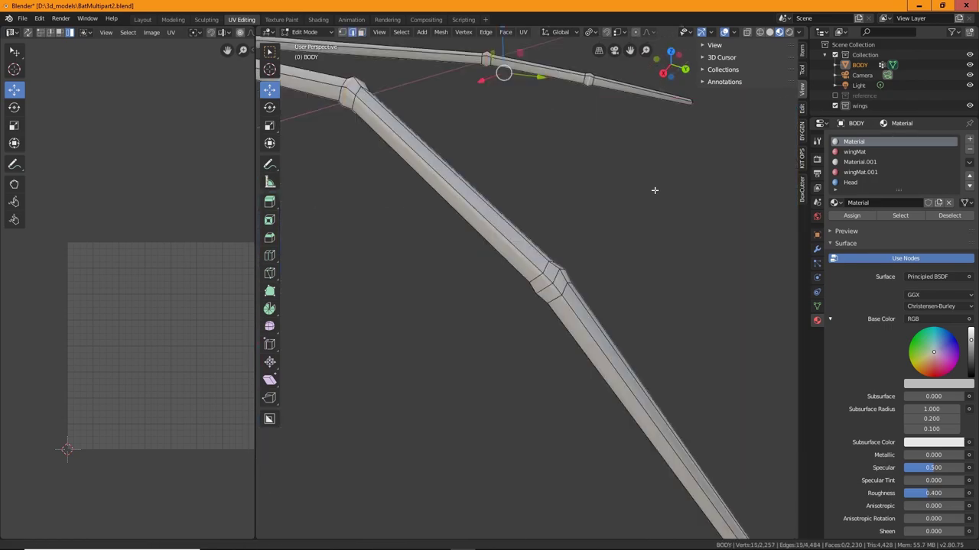
pyautogui.scroll(-4, 654, 190)
pyautogui.moveTo(654, 190); pyautogui.dragTo(502, 304, button='middle')
pyautogui.keyDown('alt'); pyautogui.keyDown('shift'); pyautogui.click(443, 128); pyautogui.keyUp('shift'); pyautogui.keyUp('alt')
pyautogui.keyDown('alt'); pyautogui.keyDown('shift'); pyautogui.click(447, 130); pyautogui.keyUp('shift'); pyautogui.keyUp('alt')
pyautogui.scroll(3, 634, 334)
pyautogui.keyDown('alt'); pyautogui.click(634, 334); pyautogui.keyUp('alt')
pyautogui.rightClick(569, 252)
pyautogui.click(533, 264)
# Select the edge loops around the wrist and thumb base of the opposite wing for seam marking.
pyautogui.keyDown('alt'); pyautogui.click(603, 232); pyautogui.keyUp('alt')
pyautogui.scroll(3, 559, 374)
pyautogui.keyDown('alt'); pyautogui.keyDown('shift'); pyautogui.click(507, 384); pyautogui.keyUp('shift'); pyautogui.keyUp('alt')
pyautogui.keyDown('alt'); pyautogui.click(535, 321); pyautogui.keyUp('alt')
pyautogui.scroll(-4, 535, 321)
pyautogui.scroll(8, 502, 304)
pyautogui.moveTo(501, 303); pyautogui.dragTo(467, 307, button='middle')
pyautogui.keyDown('shift'); pyautogui.click(481, 304); pyautogui.keyUp('shift')
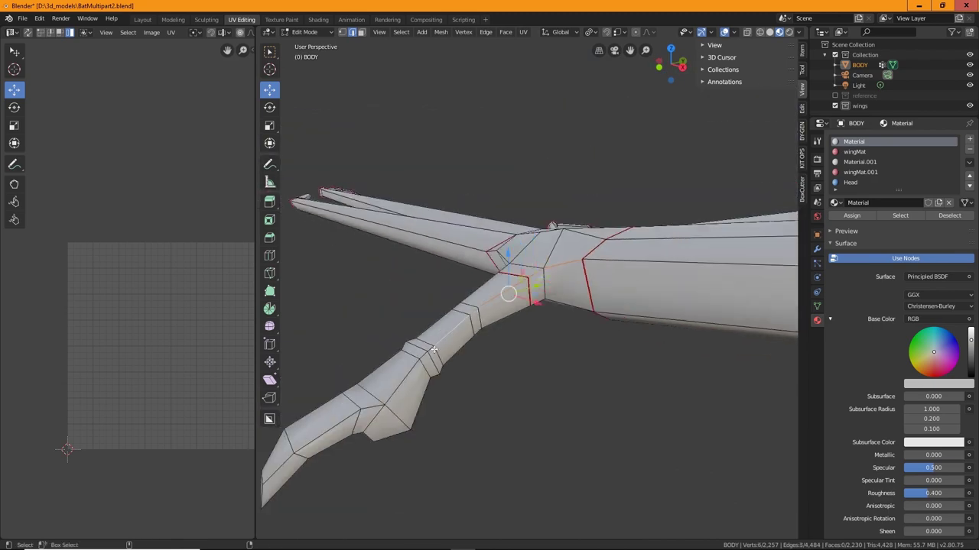
# Select the opposite wing's linked hand and finger faces and unwrap them.
pyautogui.moveTo(432, 353); pyautogui.dragTo(323, 252, button='middle')
pyautogui.hotkey('ctrl', 'l')
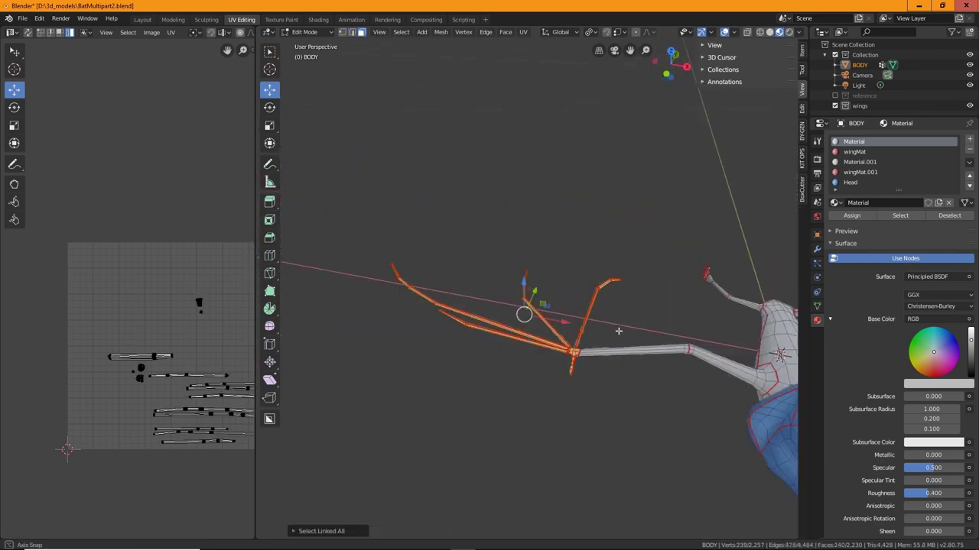
pyautogui.moveTo(535, 336); pyautogui.dragTo(536, 383, button='middle')
pyautogui.scroll(-6, 554, 322)
pyautogui.click(523, 32)
pyautogui.click(541, 44)
pyautogui.scroll(4, 152, 343)
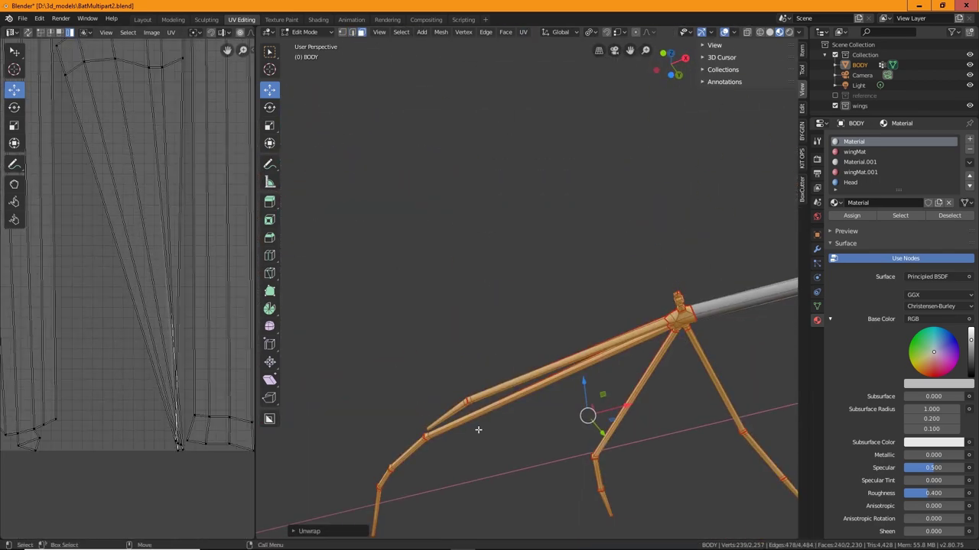
# Clear the selection, reselect the opposite wing's linked hand and fingers, and unwrap them again.
pyautogui.moveTo(479, 430); pyautogui.dragTo(463, 268, button='middle')
pyautogui.hotkey('alt', 'a')
pyautogui.click(489, 276)
pyautogui.hotkey('ctrl', 'l')
pyautogui.moveTo(581, 306); pyautogui.dragTo(718, 428, button='middle')
pyautogui.click(522, 32)
pyautogui.click(542, 44)
pyautogui.scroll(5, 227, 253)
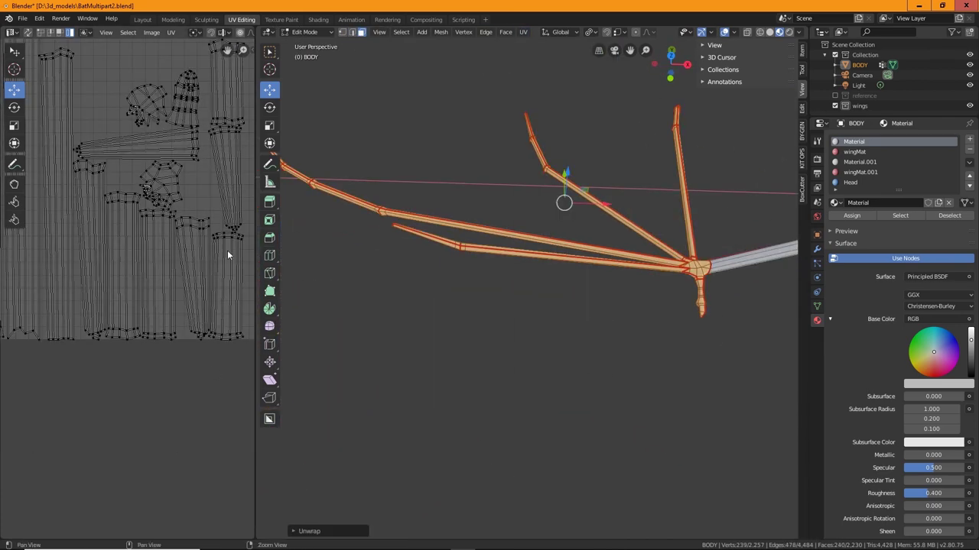
# Select the torso, both wings and the legs with their linked geometry, leaving out the head.
pyautogui.moveTo(535, 344); pyautogui.dragTo(612, 169, button='middle')
pyautogui.hotkey('ctrl', 'l')
pyautogui.scroll(-5, 153, 224)
pyautogui.scroll(-4, 611, 168)
pyautogui.keyDown('shift'); pyautogui.moveTo(644, 108); pyautogui.dragTo(535, 268); pyautogui.keyUp('shift')
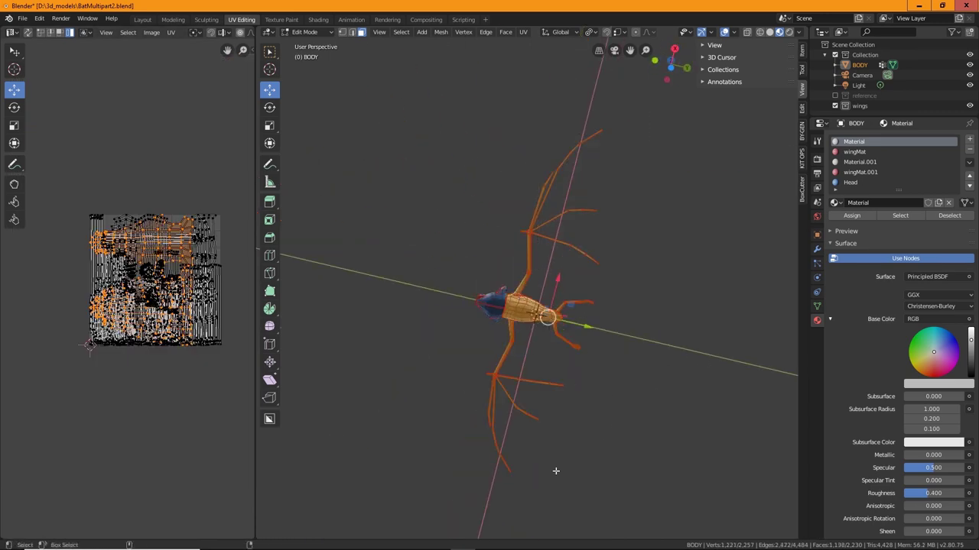
pyautogui.keyDown('shift'); pyautogui.moveTo(563, 376); pyautogui.dragTo(439, 485); pyautogui.keyUp('shift')
pyautogui.hotkey('ctrl', 'l')
pyautogui.moveTo(439, 485); pyautogui.dragTo(527, 436, button='middle')
pyautogui.scroll(3, 570, 370)
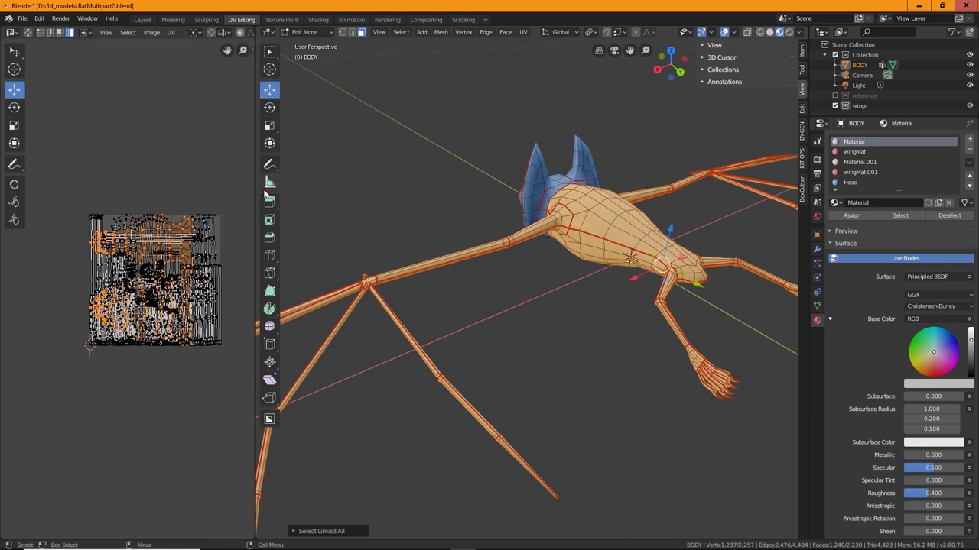
pyautogui.hotkey('alt', 'a')
pyautogui.hotkey('ctrl', 'z')
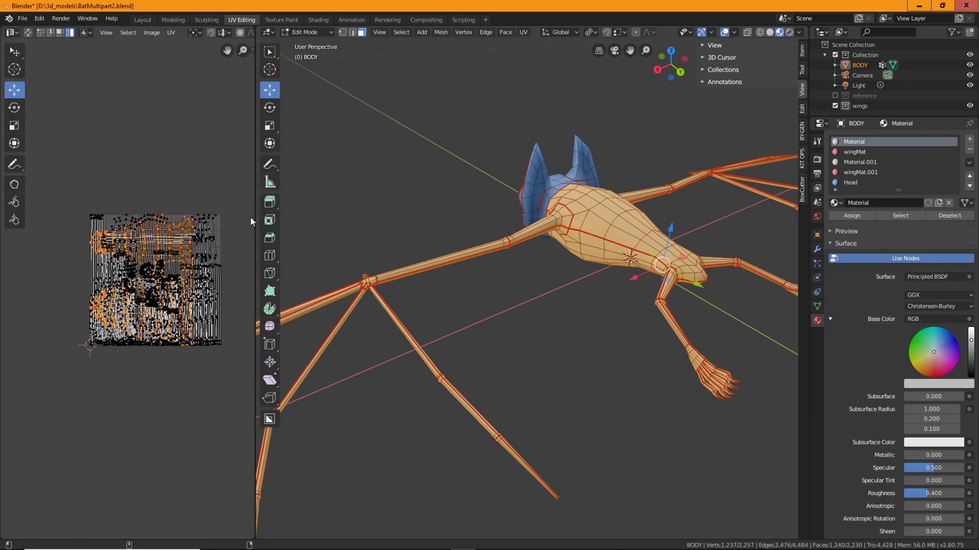
# Widen the UV editor and pack the UV islands of the selected body parts.
pyautogui.moveTo(254, 225); pyautogui.dragTo(500, 238)
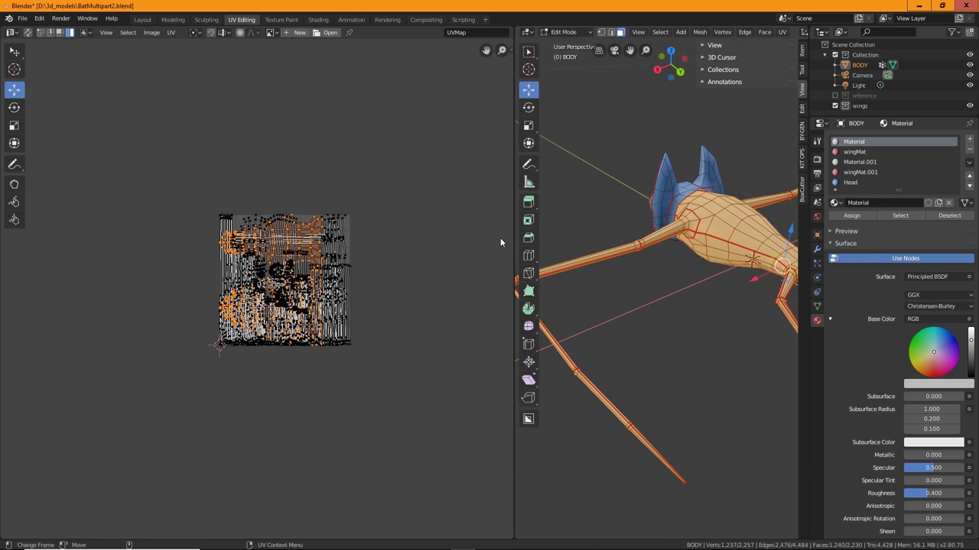
pyautogui.click(172, 32)
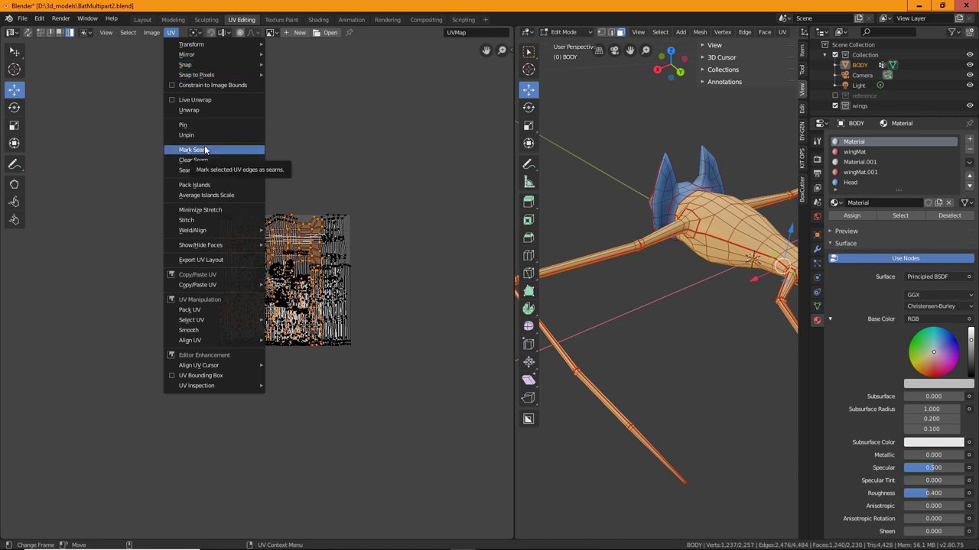
pyautogui.click(210, 186)
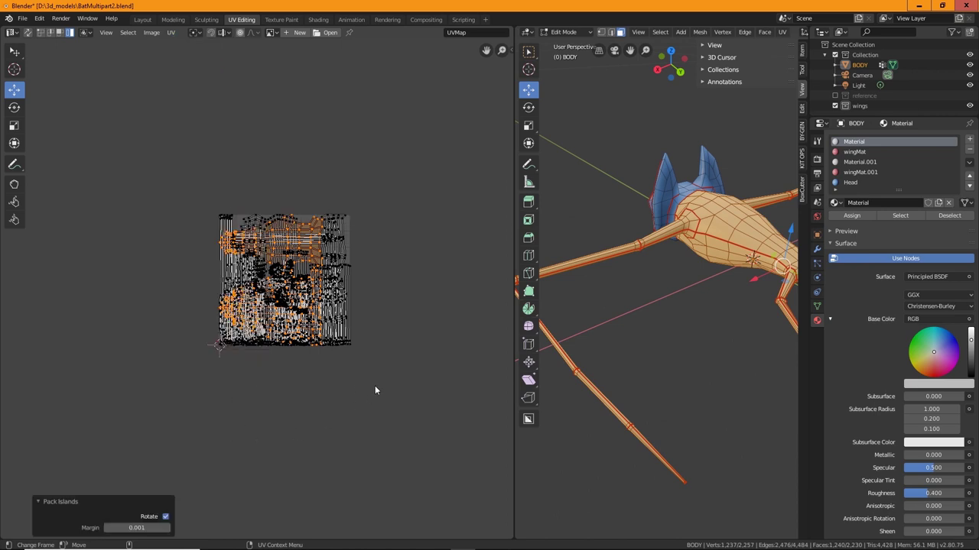
# Try to move the torso's UV islands out of the packed layout, and undo the move.
pyautogui.press('g')
pyautogui.click(246, 301)
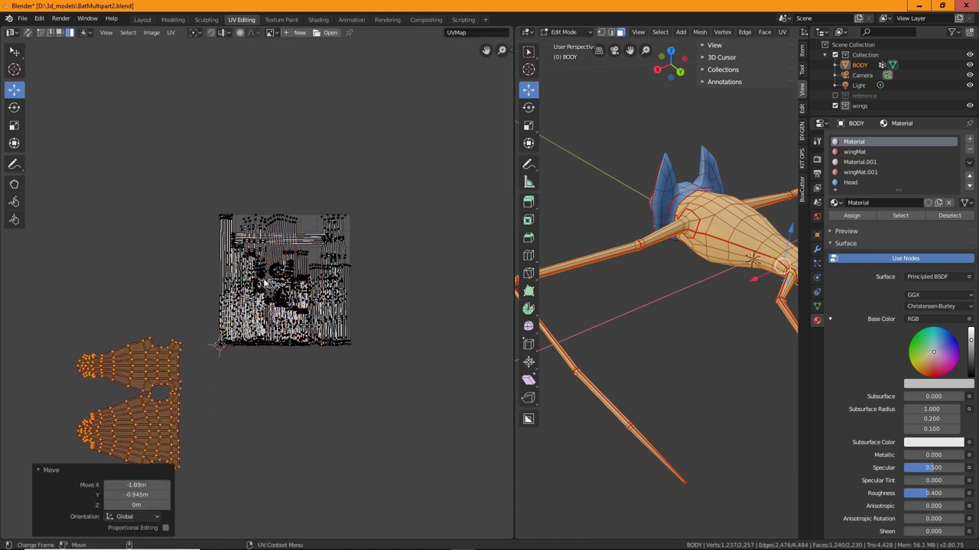
pyautogui.hotkey('ctrl', 'z')
# Select all of the body's UV islands and pack them into the UV square again.
pyautogui.click(17, 52)
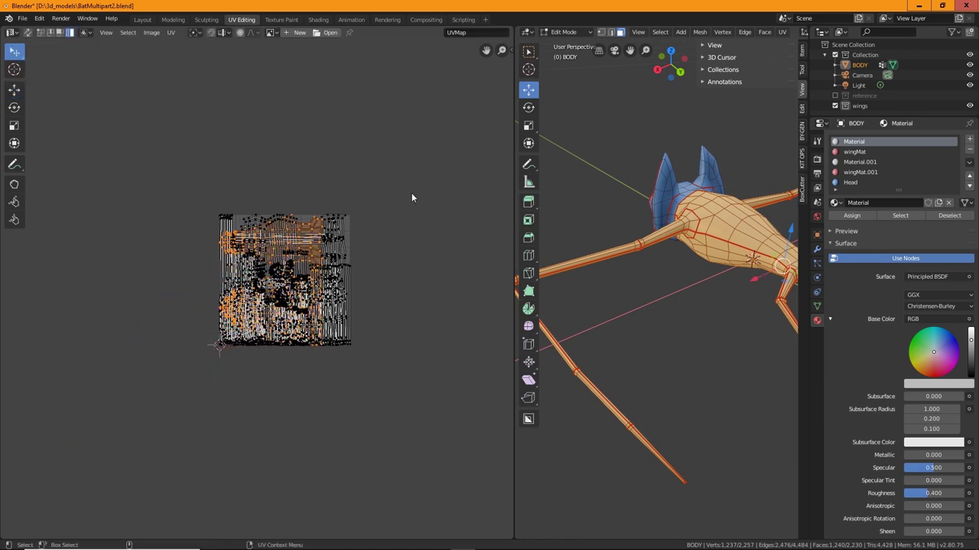
pyautogui.moveTo(420, 178); pyautogui.dragTo(192, 379)
pyautogui.click(170, 33)
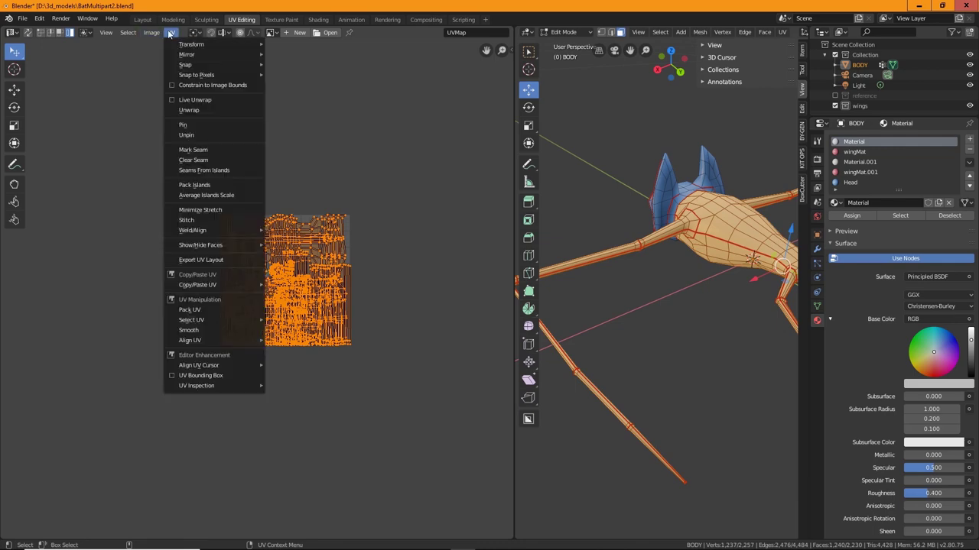
pyautogui.click(195, 186)
pyautogui.scroll(5, 417, 328)
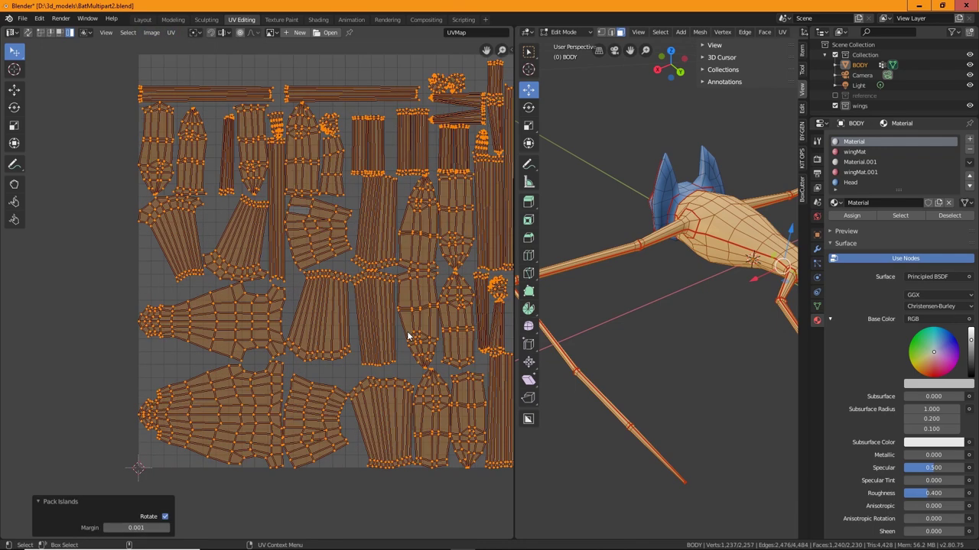
pyautogui.scroll(-3, 125, 338)
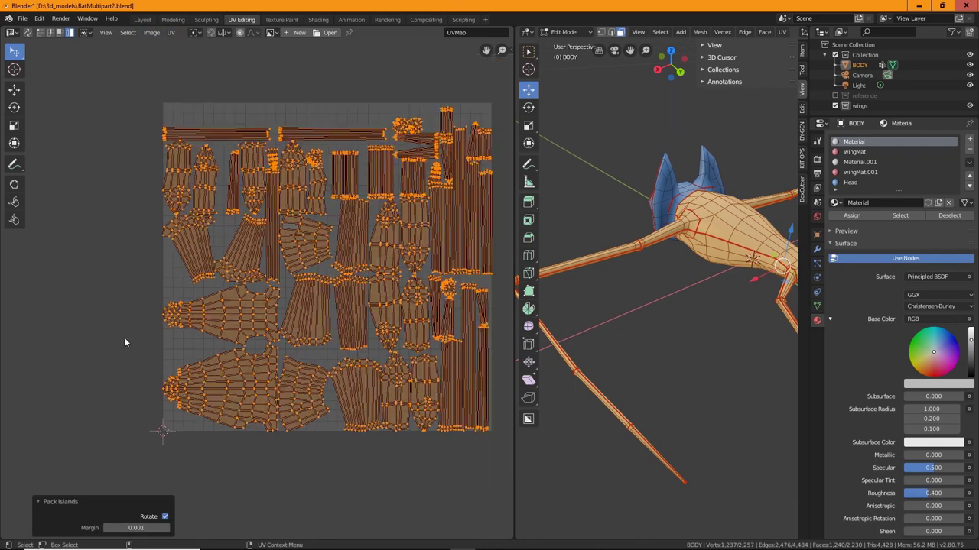
# Rotate the fan-shaped UV island beside the torso pieces slightly and move it about -0.012 m in X and 0.015 m in Y.
pyautogui.click(459, 341)
pyautogui.scroll(3, 460, 343)
pyautogui.moveTo(458, 343); pyautogui.dragTo(381, 271, button='middle')
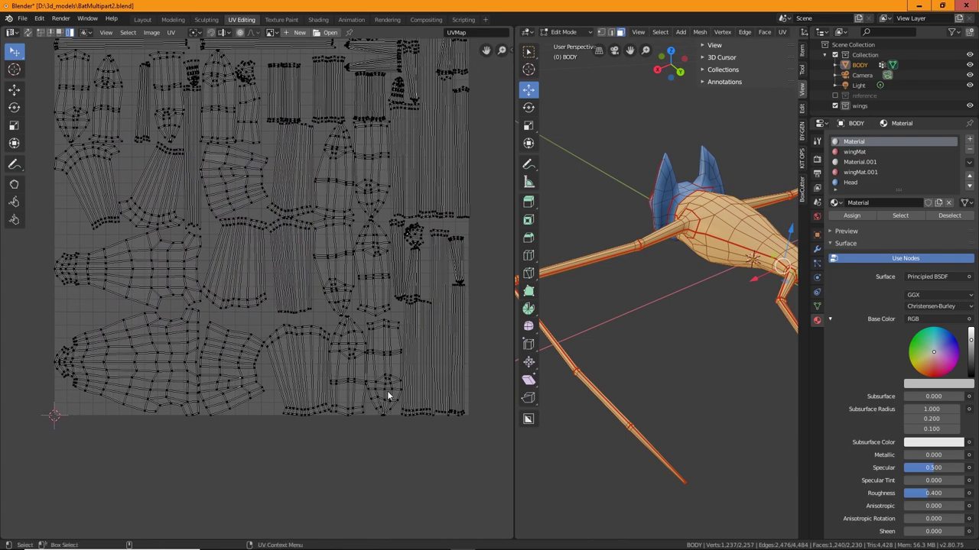
pyautogui.scroll(3, 388, 395)
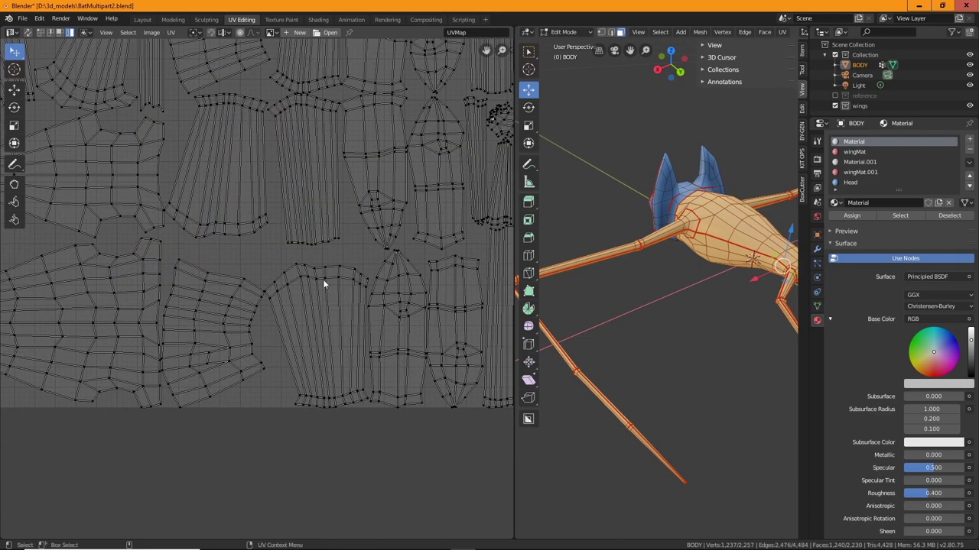
pyautogui.click(317, 275)
pyautogui.keyDown('alt'); pyautogui.click(318, 277); pyautogui.keyUp('alt')
pyautogui.press('l')
pyautogui.hotkey('shift', 'space')
pyautogui.press('r')
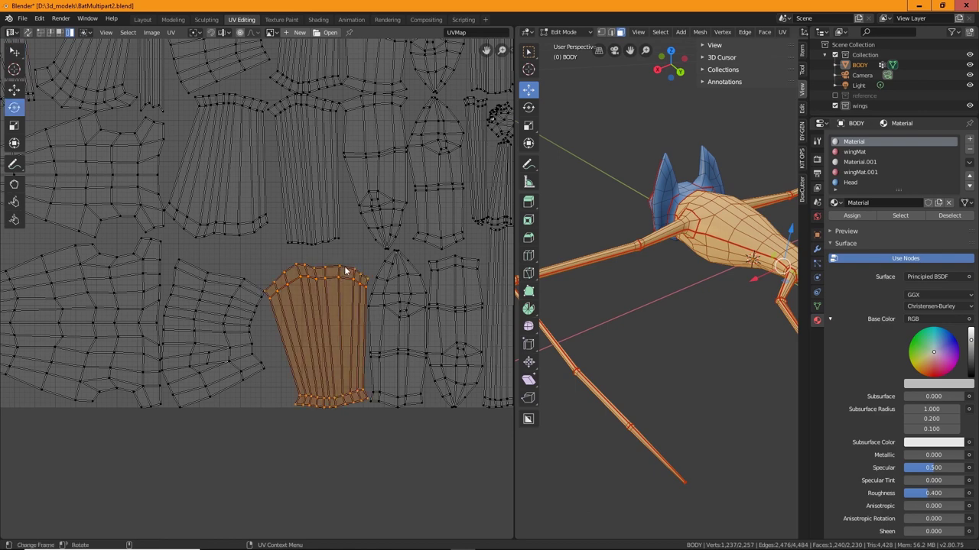
pyautogui.moveTo(346, 270); pyautogui.dragTo(356, 269)
pyautogui.hotkey('shift', 'space')
pyautogui.press('g')
pyautogui.moveTo(337, 309); pyautogui.dragTo(329, 300)
# Shift the fan-shaped UV island above the smaller torso piece about 0.001 m in X and 0.005 m in Y.
pyautogui.moveTo(328, 299); pyautogui.dragTo(436, 341, button='middle')
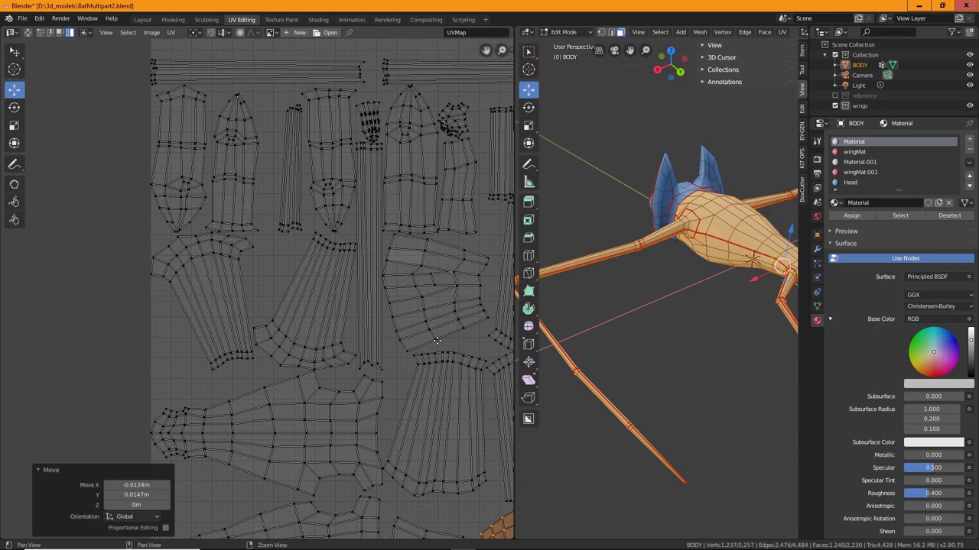
pyautogui.keyDown('alt'); pyautogui.click(335, 253); pyautogui.keyUp('alt')
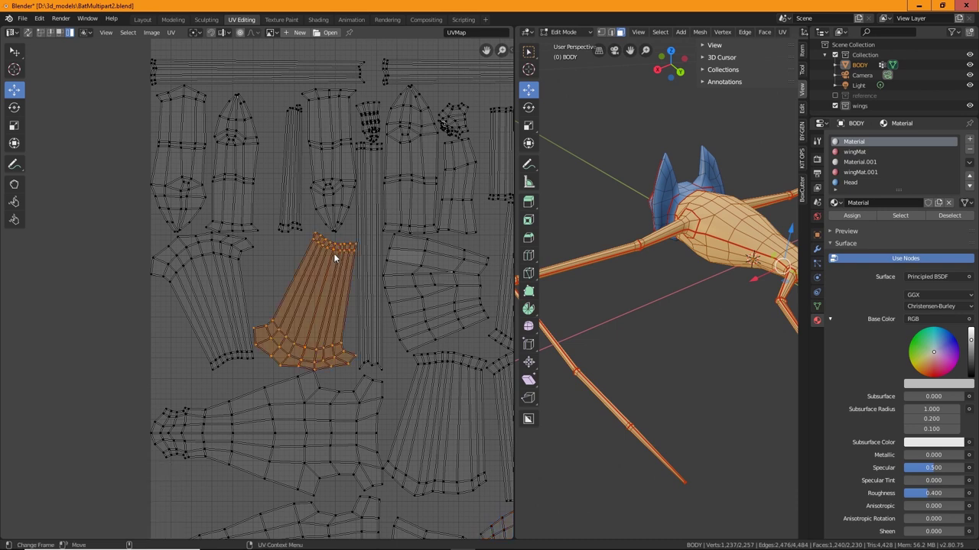
pyautogui.press('g')
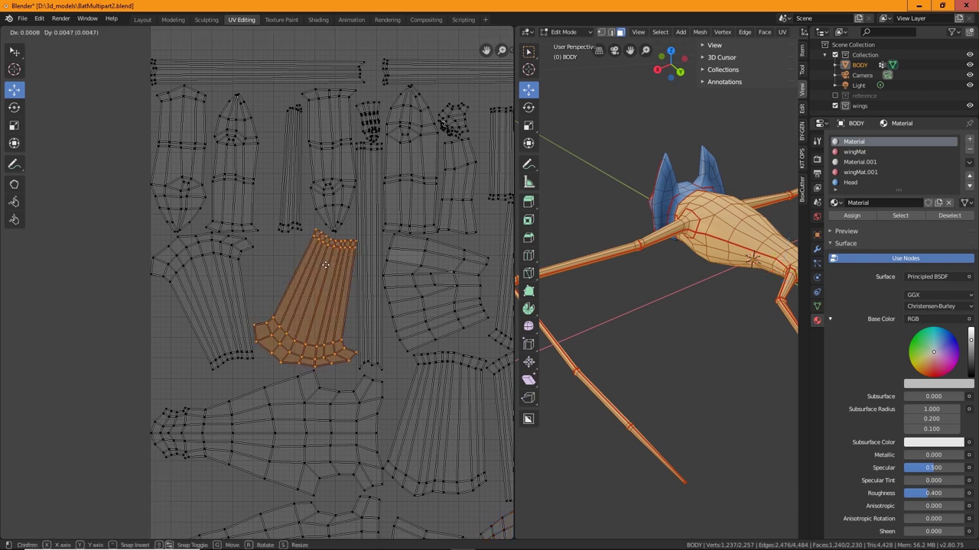
pyautogui.click(325, 264)
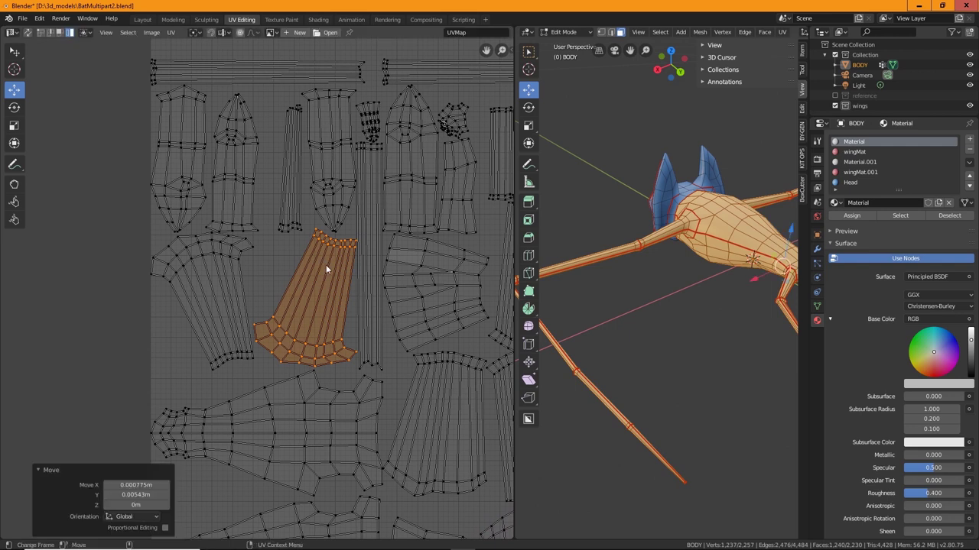
# Rotate the outermost fan-shaped UV island upright and shift the neighbouring fan about -0.011 m in X and -0.001 m in Y.
pyautogui.click(226, 329)
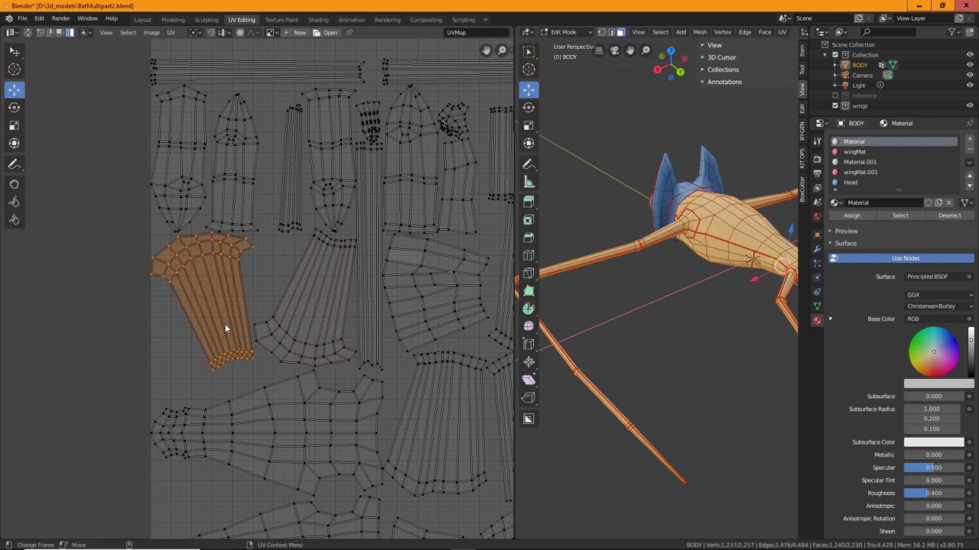
pyautogui.hotkey('shift', 'space')
pyautogui.press('r')
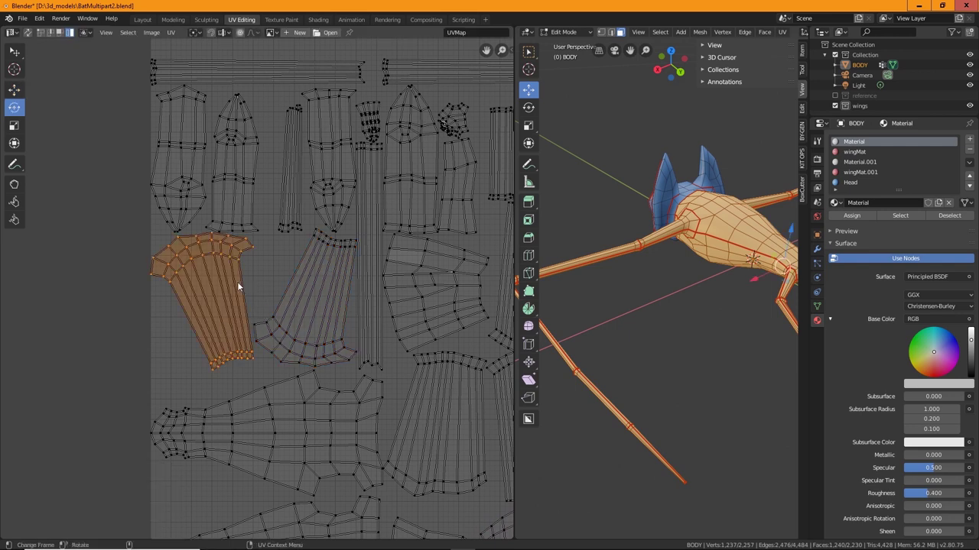
pyautogui.moveTo(233, 262); pyautogui.dragTo(223, 294)
pyautogui.hotkey('shift', 'space')
pyautogui.press('g')
pyautogui.click(300, 302)
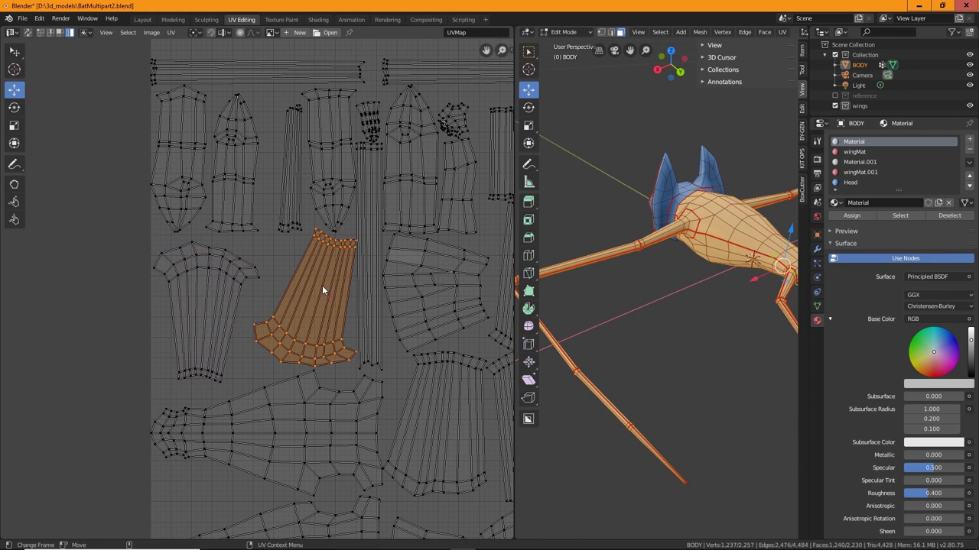
pyautogui.moveTo(322, 285); pyautogui.dragTo(315, 286)
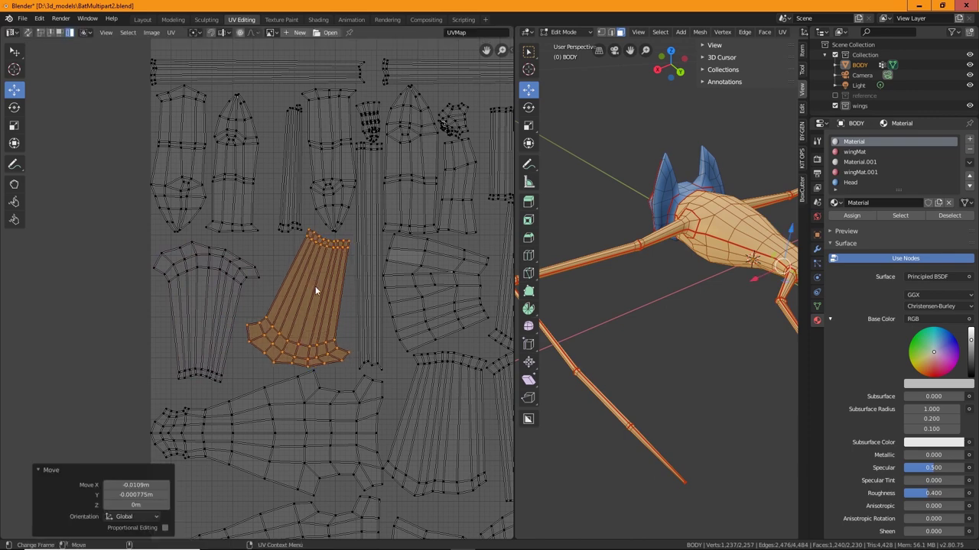
# Move the narrow strip island above the fan-shaped pieces about -0.022 m in X and 0.011 m in Y.
pyautogui.keyDown('shift'); pyautogui.scroll(3, 278, 254); pyautogui.keyUp('shift')
pyautogui.click(278, 236)
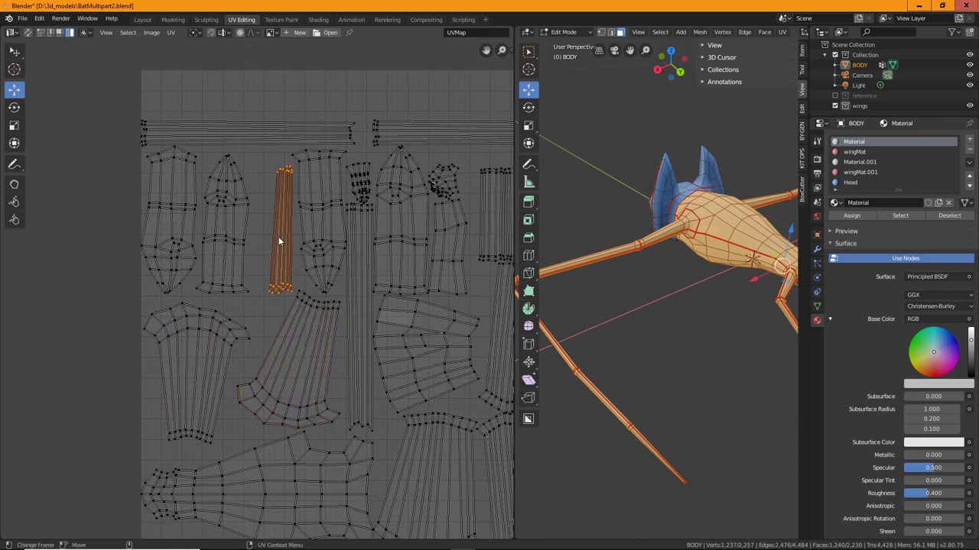
pyautogui.moveTo(278, 237); pyautogui.dragTo(269, 230)
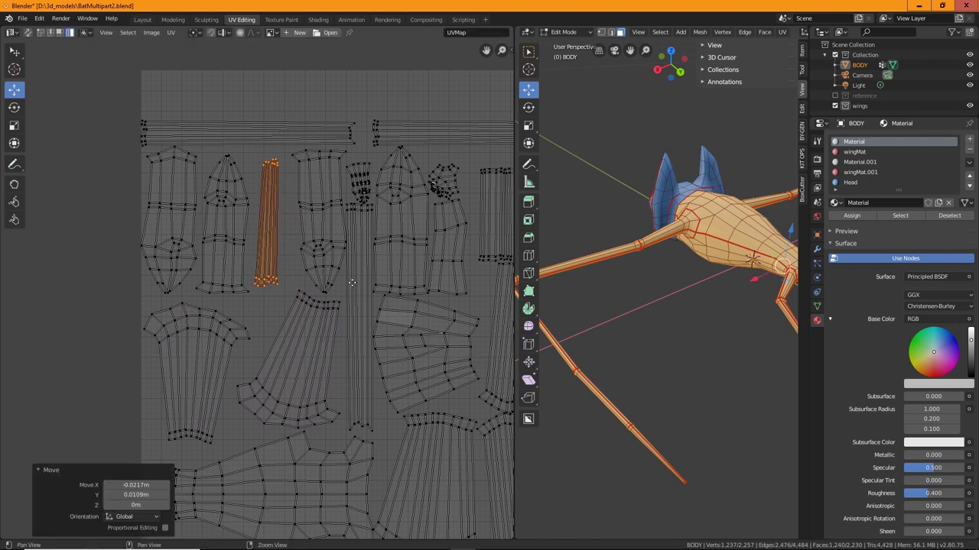
pyautogui.moveTo(352, 283); pyautogui.dragTo(233, 329, button='middle')
pyautogui.scroll(-3, 216, 315)
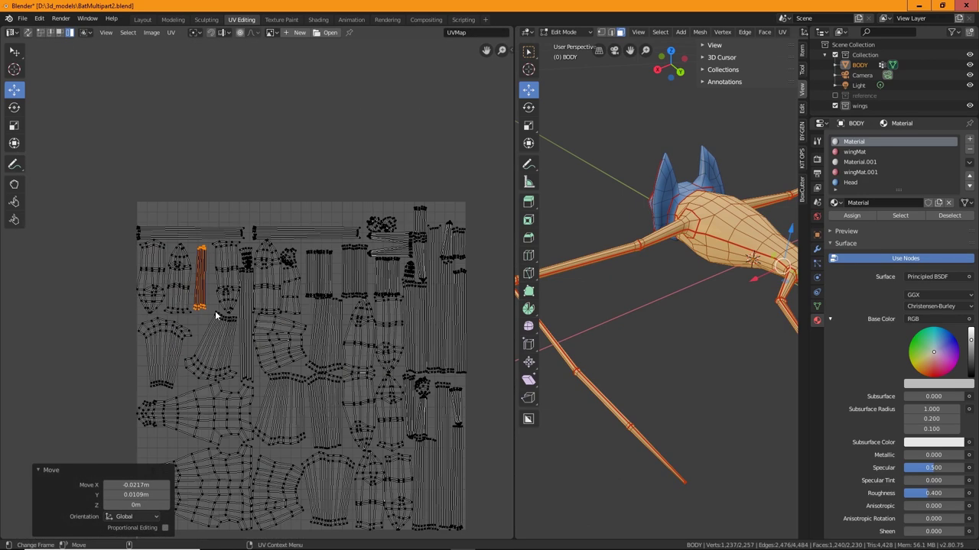
pyautogui.scroll(-3, 215, 315)
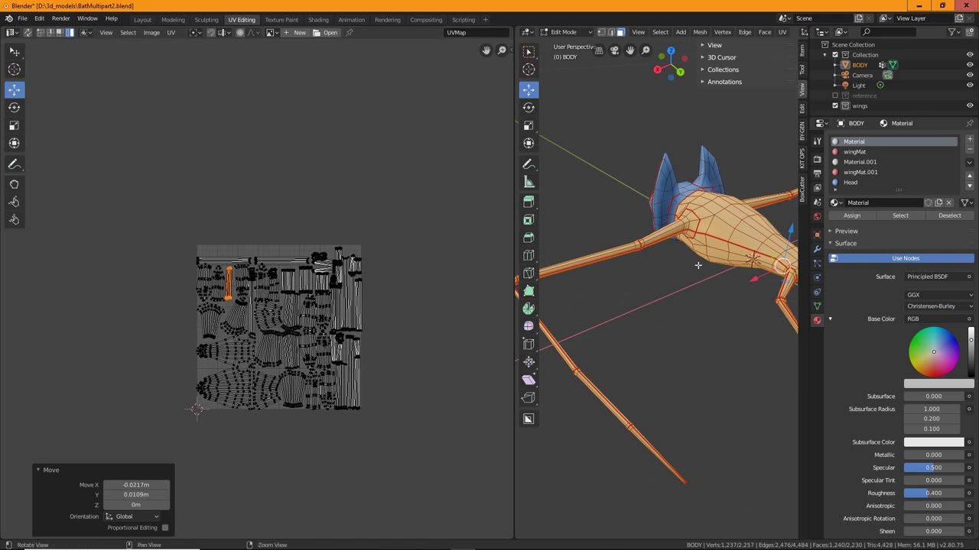
# Narrow the UV editor to enlarge the 3D view and unwrap all selected body parts together again.
pyautogui.moveTo(697, 264); pyautogui.dragTo(647, 338, button='middle')
pyautogui.moveTo(513, 481); pyautogui.dragTo(344, 451)
pyautogui.scroll(-4, 630, 334)
pyautogui.moveTo(616, 341); pyautogui.dragTo(581, 337, button='middle')
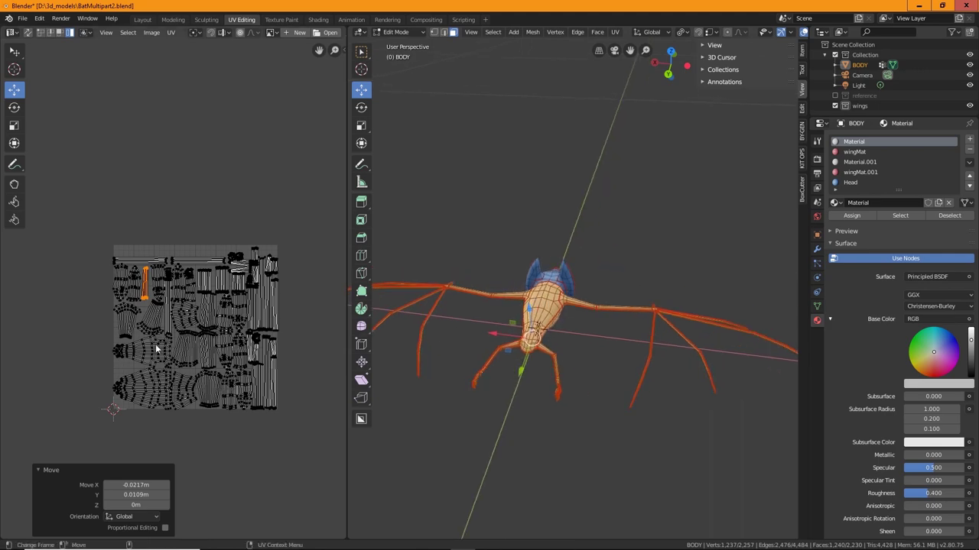
pyautogui.scroll(6, 122, 252)
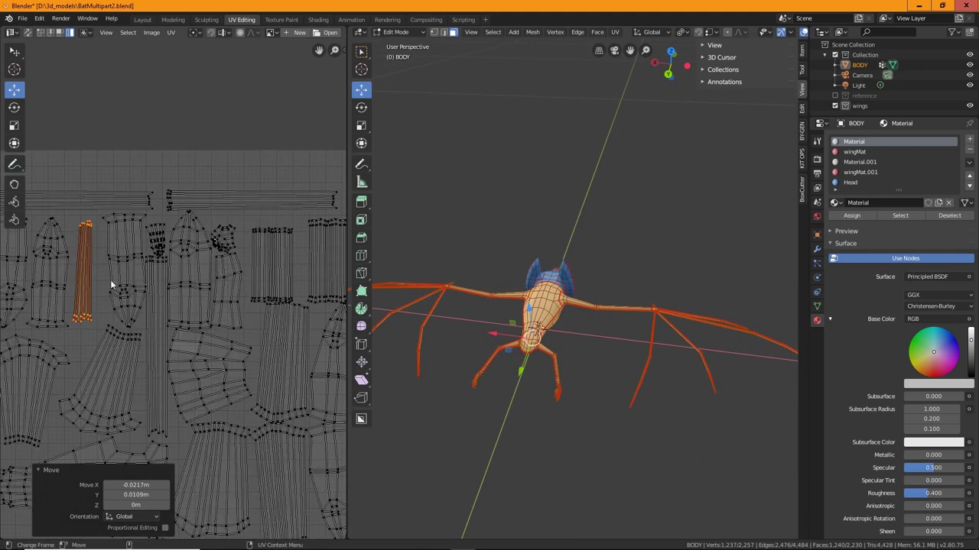
pyautogui.scroll(-4, 124, 349)
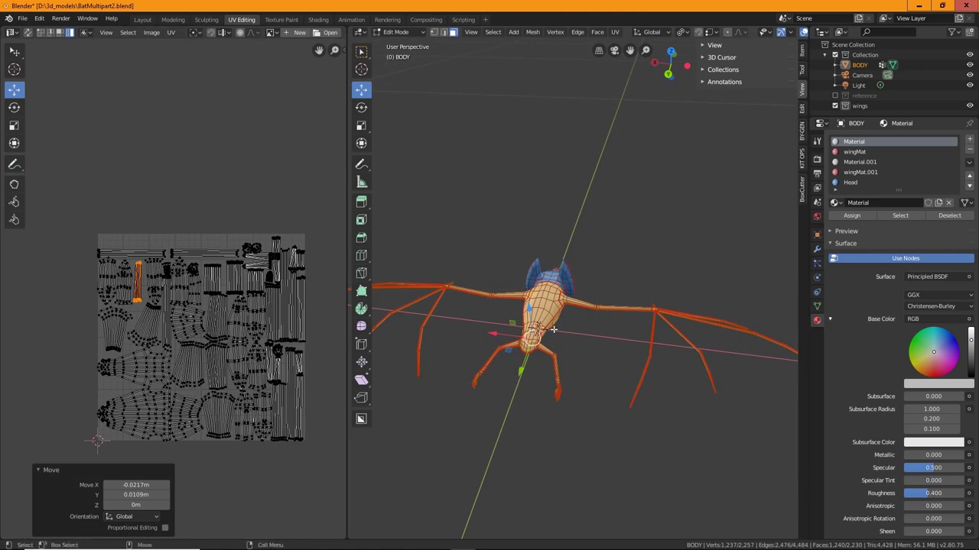
pyautogui.click(615, 32)
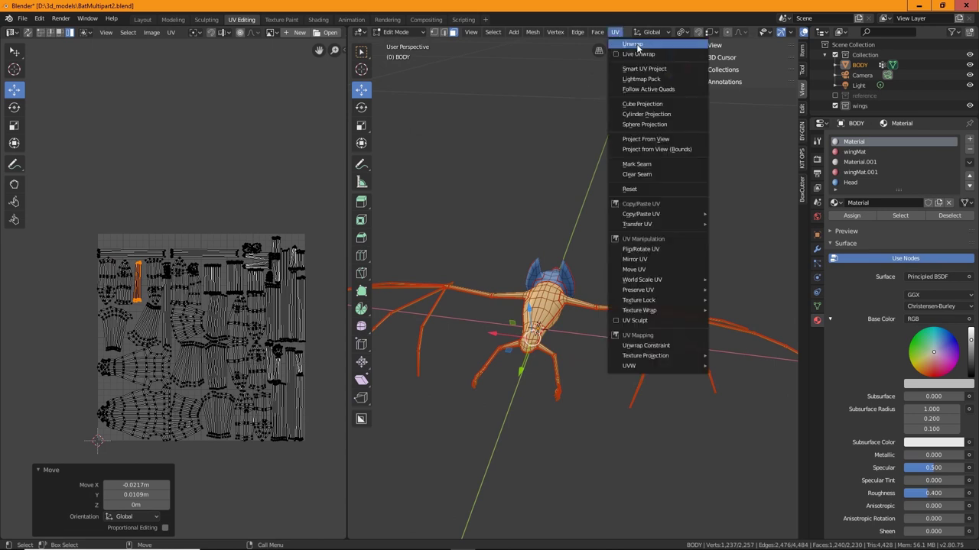
pyautogui.click(642, 49)
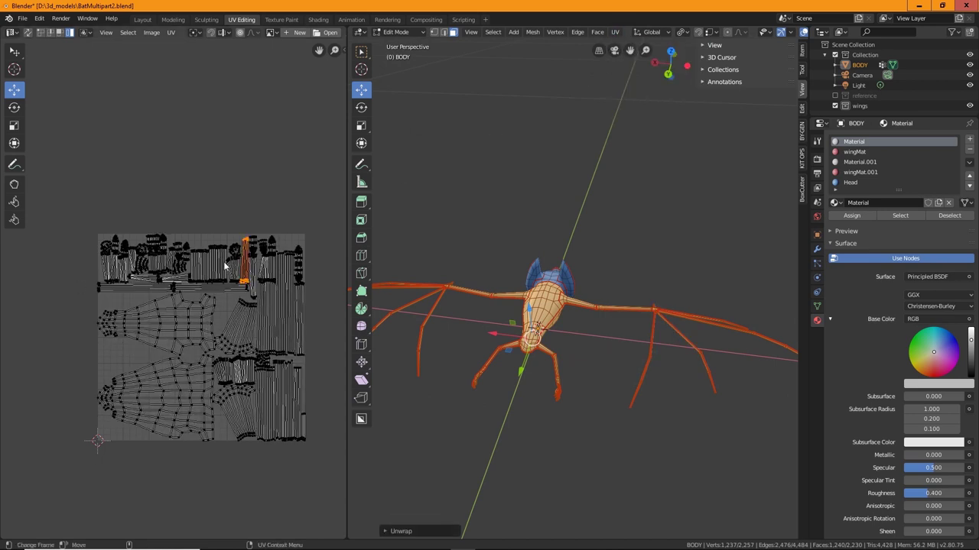
# Examine the new UV layout's torso, wing and finger islands for spacing and overlaps.
pyautogui.scroll(2, 219, 338)
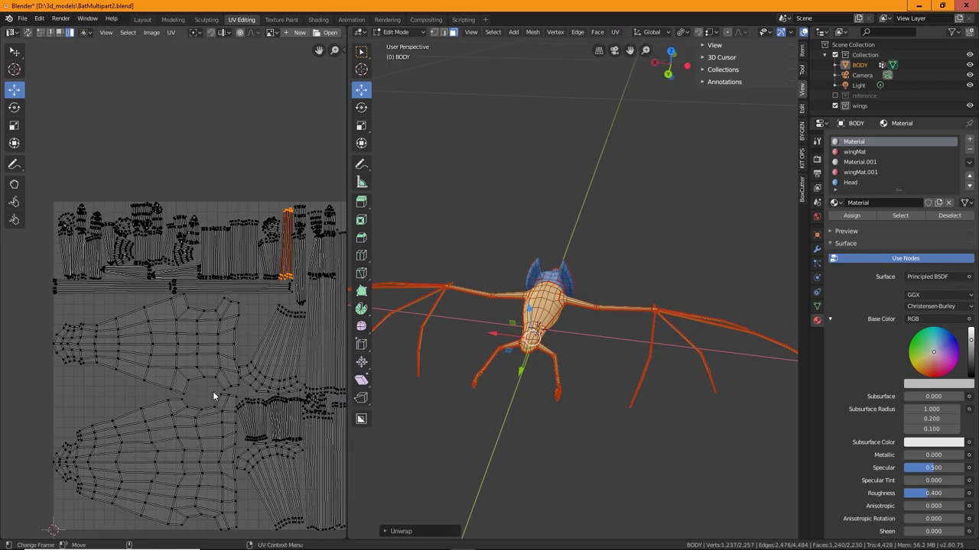
pyautogui.scroll(-1, 240, 384)
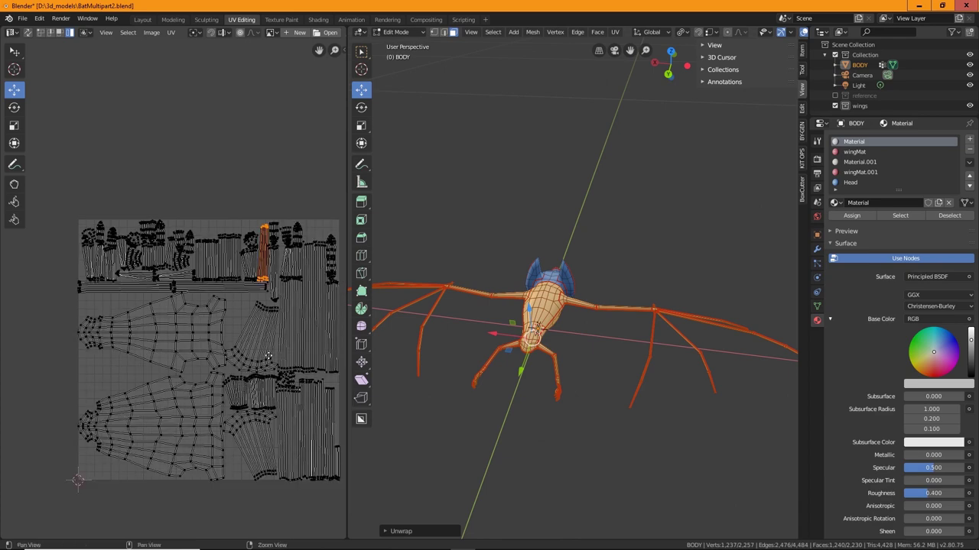
pyautogui.keyDown('alt'); pyautogui.moveTo(271, 364); pyautogui.dragTo(23, 387, button='middle'); pyautogui.keyUp('alt')
pyautogui.scroll(2, 256, 317)
pyautogui.scroll(5, 133, 305)
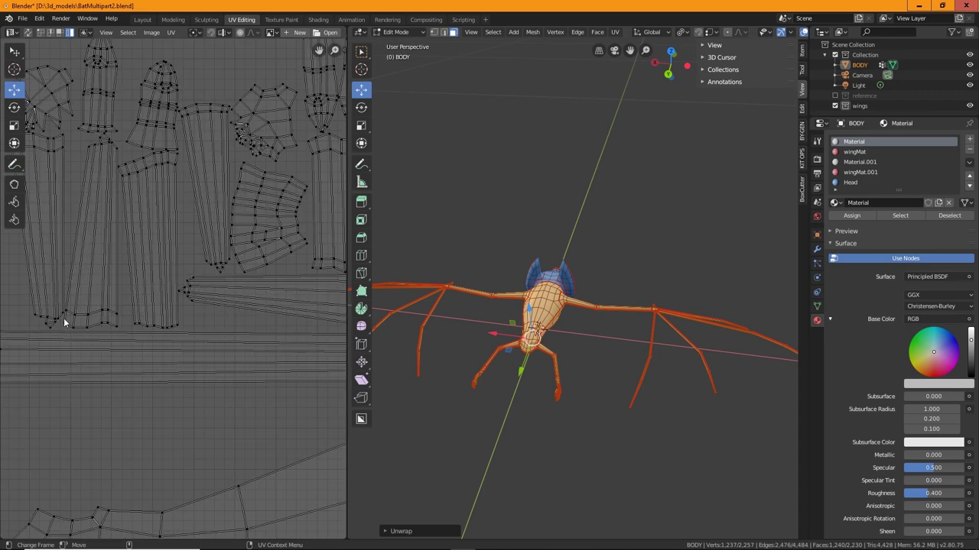
pyautogui.moveTo(65, 321); pyautogui.dragTo(146, 292, button='middle')
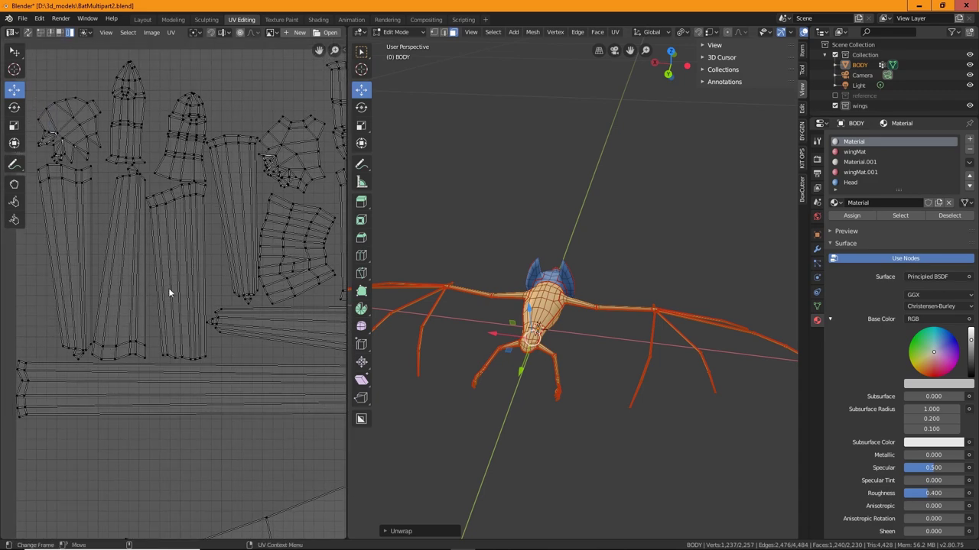
pyautogui.scroll(-4, 168, 287)
pyautogui.moveTo(207, 319); pyautogui.dragTo(84, 201, button='middle')
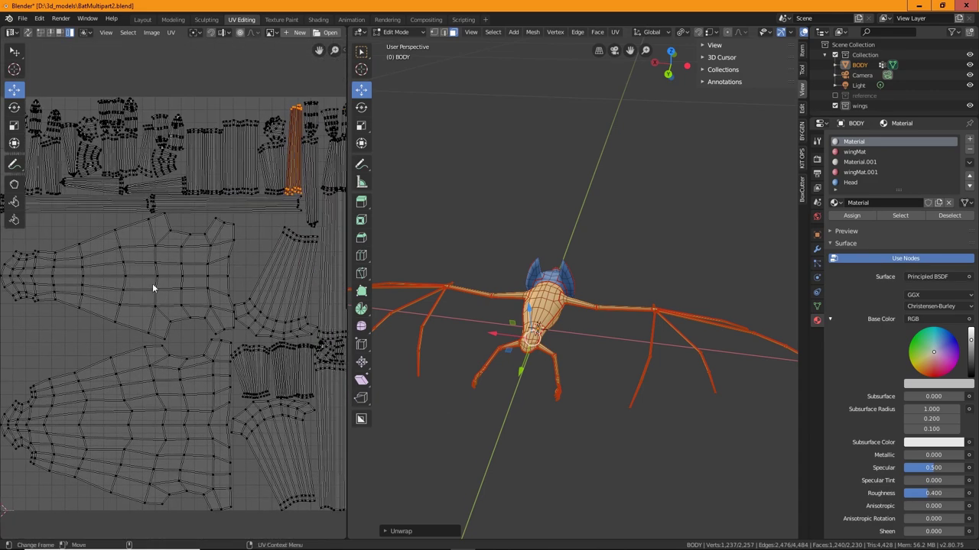
pyautogui.scroll(-4, 157, 287)
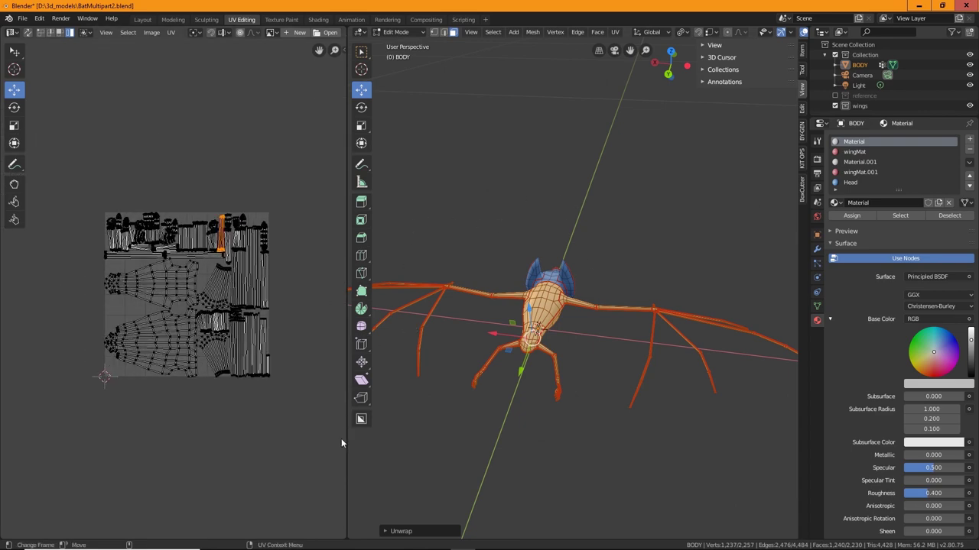
# Rename the body's first material slot as BatBody.
pyautogui.moveTo(599, 372); pyautogui.dragTo(496, 371, button='middle')
pyautogui.scroll(5, 566, 349)
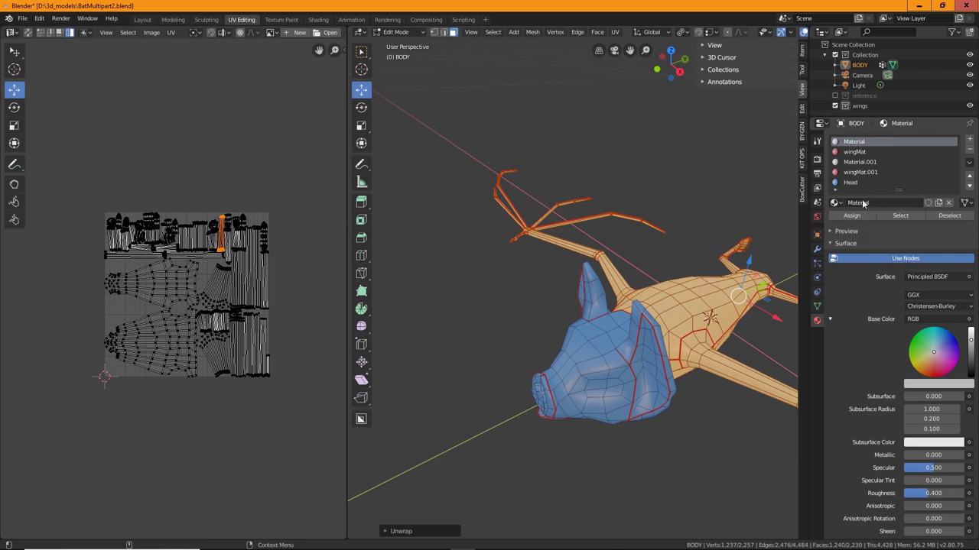
pyautogui.doubleClick(866, 142)
pyautogui.write('BatBody')
pyautogui.press('Return')
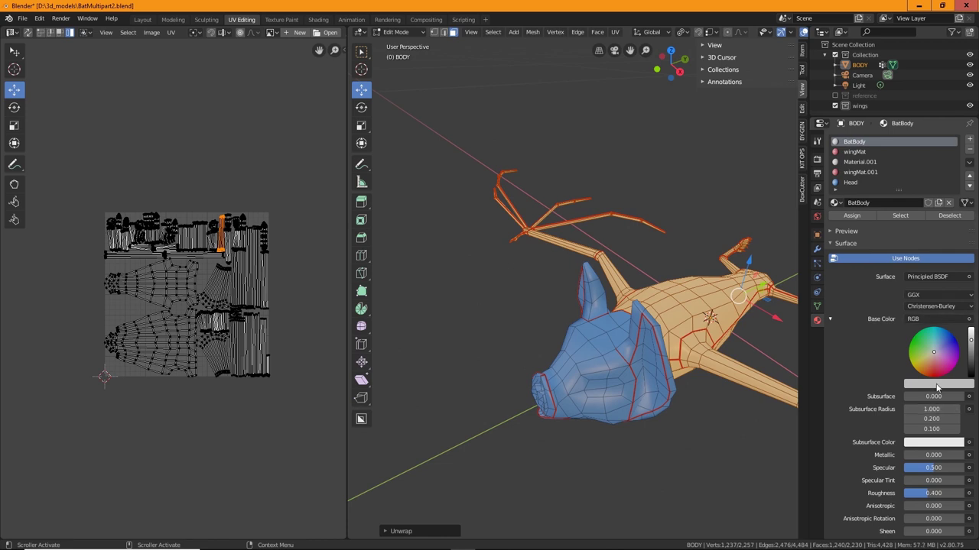
# Set the BatBody material's base color to a light tan and clear the mesh selection.
pyautogui.click(933, 358)
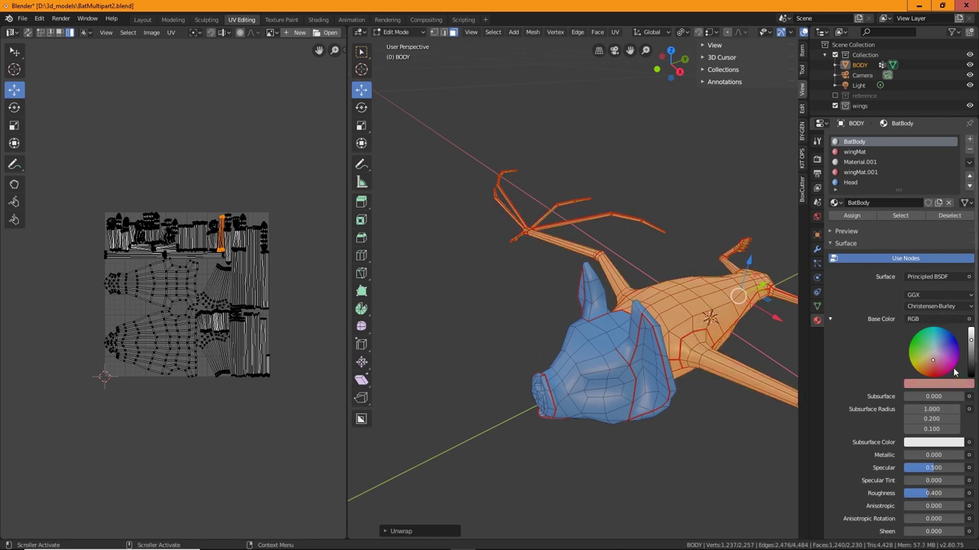
pyautogui.click(928, 360)
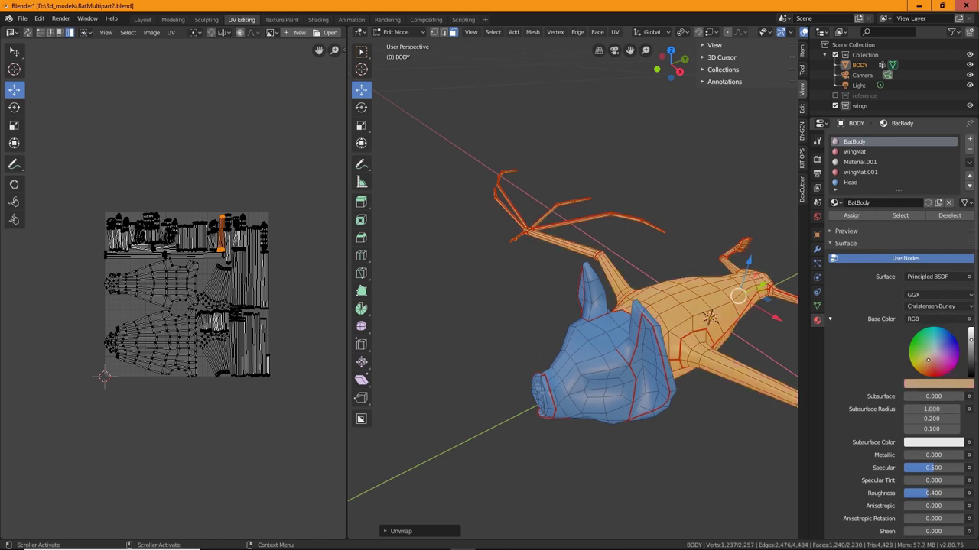
pyautogui.click(433, 333)
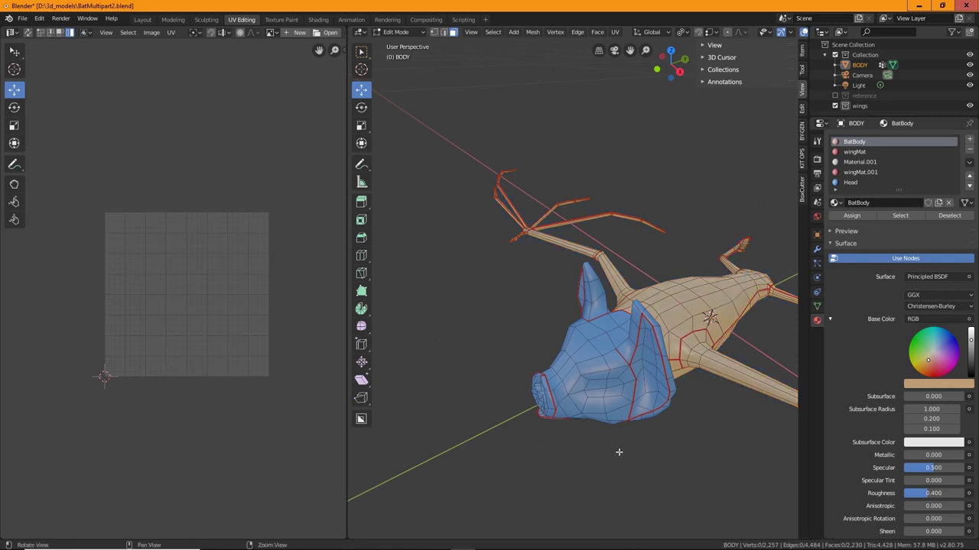
# Shift the BatBody material's base color to a more saturated golden tan.
pyautogui.moveTo(619, 452); pyautogui.dragTo(581, 343, button='middle')
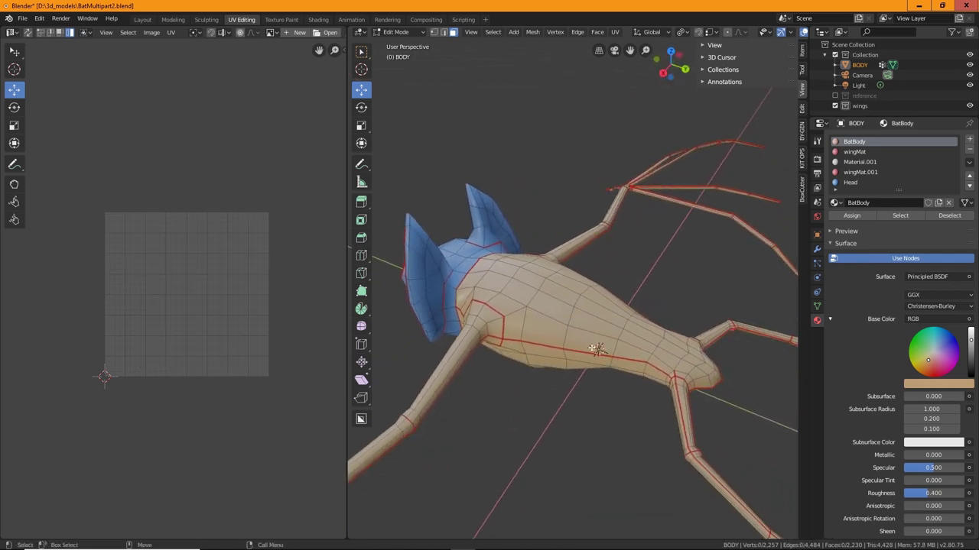
pyautogui.moveTo(929, 365); pyautogui.dragTo(924, 366)
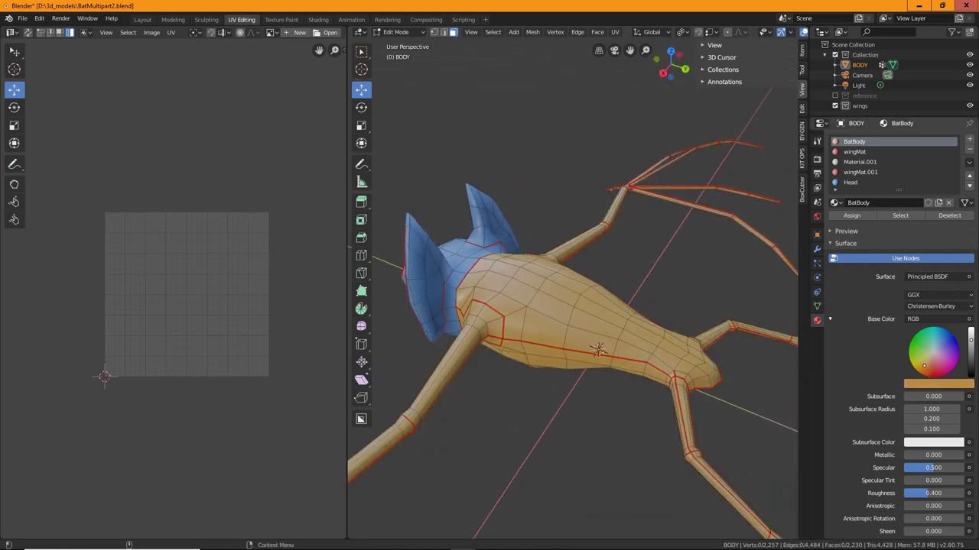
pyautogui.scroll(-3, 556, 421)
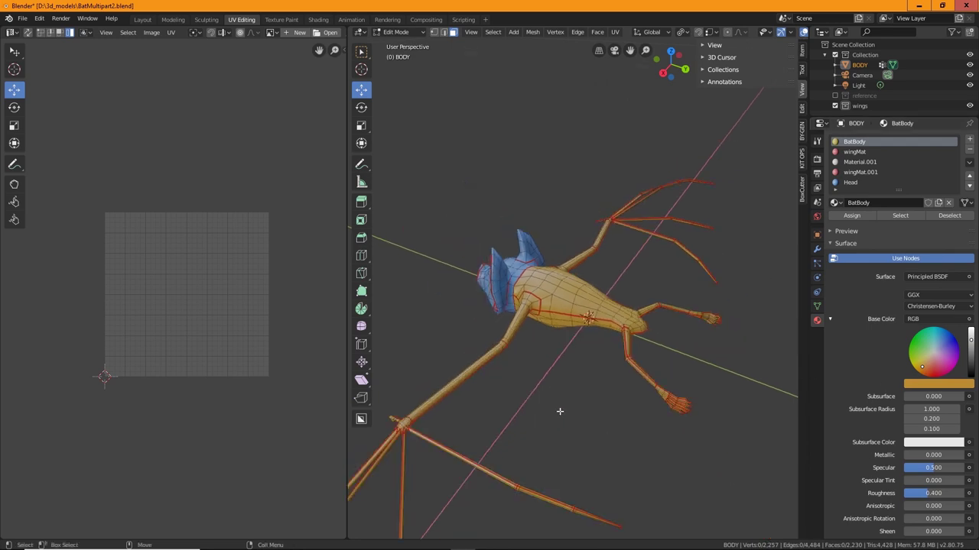
# Reveal the hidden wing membranes and select all of their linked faces.
pyautogui.click(533, 33)
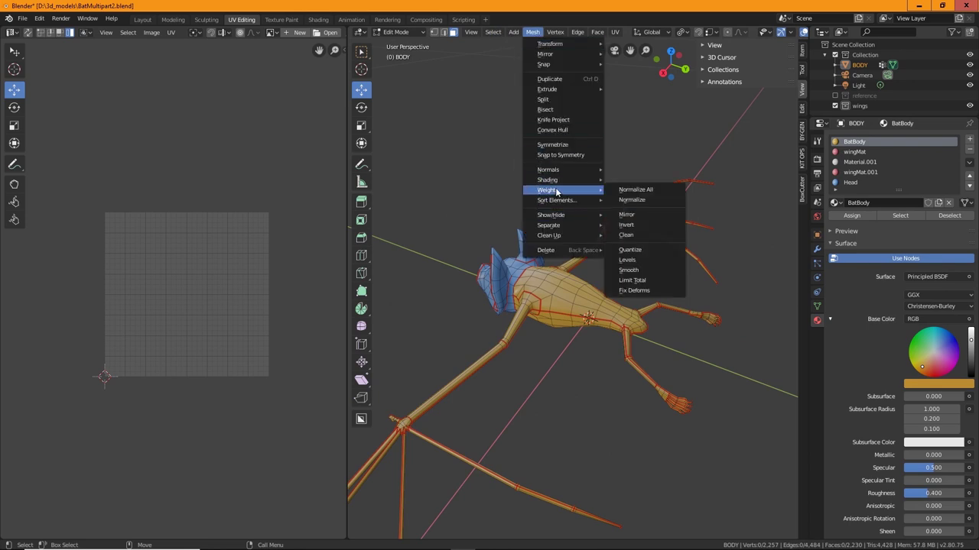
pyautogui.moveTo(558, 200)
pyautogui.moveTo(562, 217)
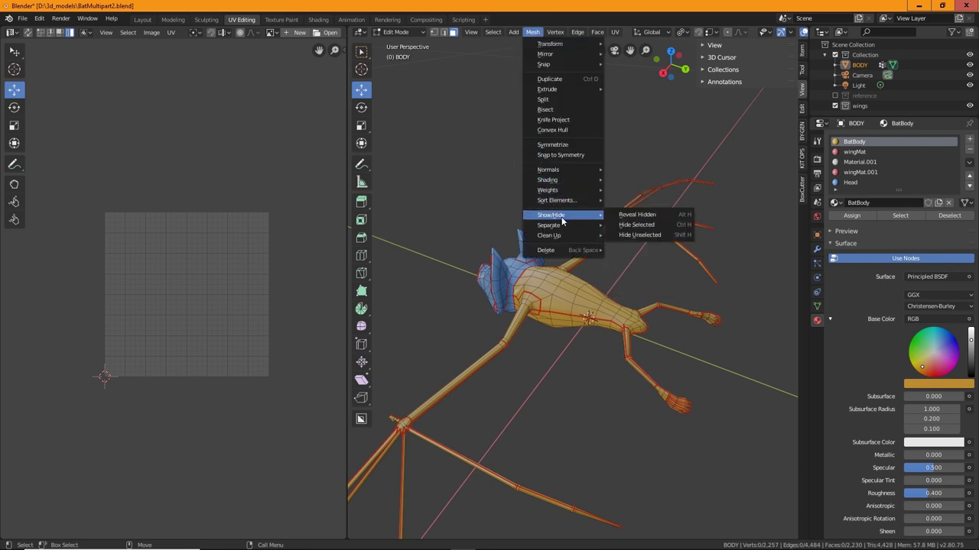
pyautogui.click(635, 217)
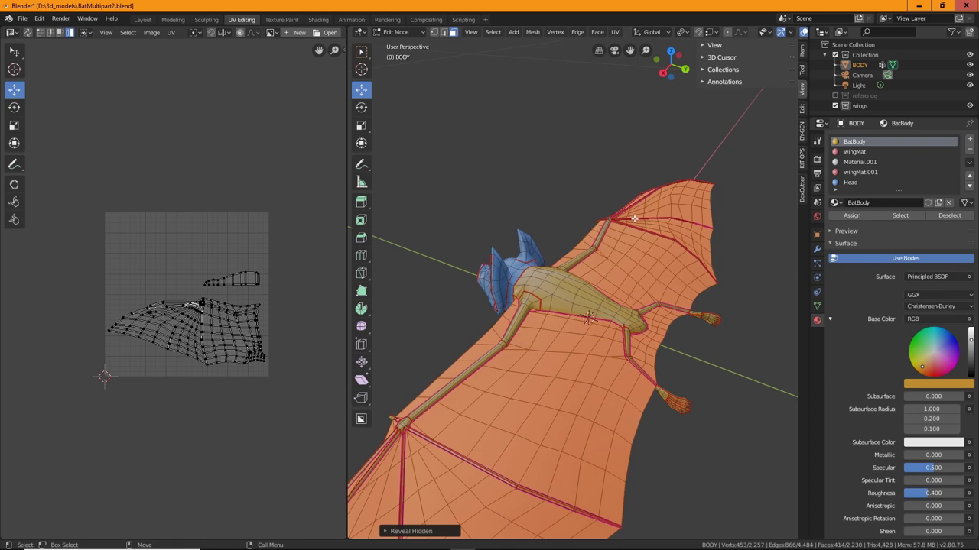
pyautogui.click(574, 396)
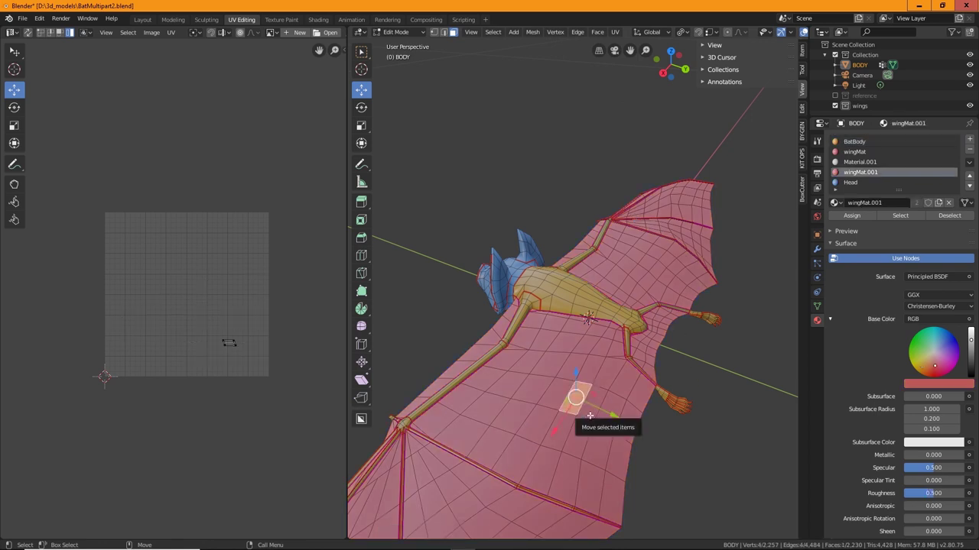
pyautogui.hotkey('ctrl', 'l')
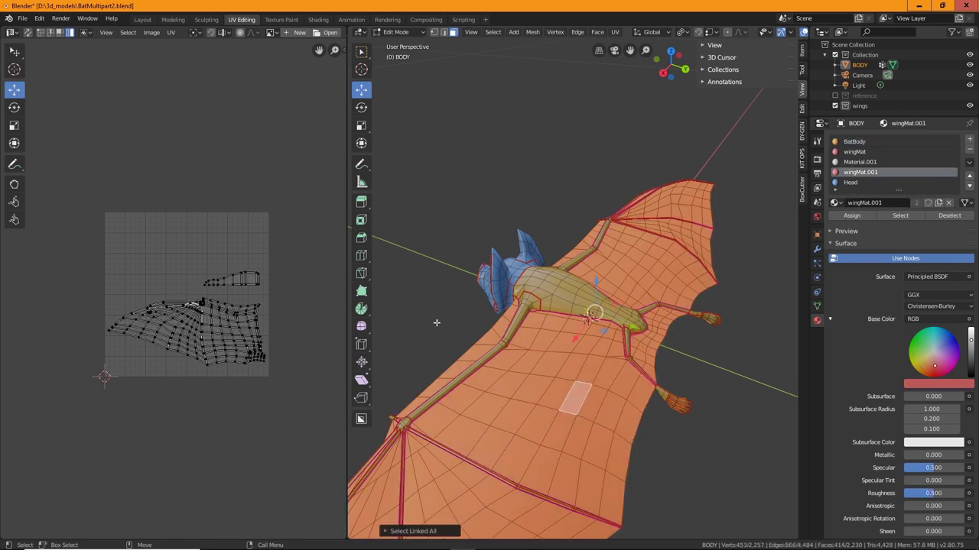
pyautogui.moveTo(647, 452); pyautogui.dragTo(626, 479, button='middle')
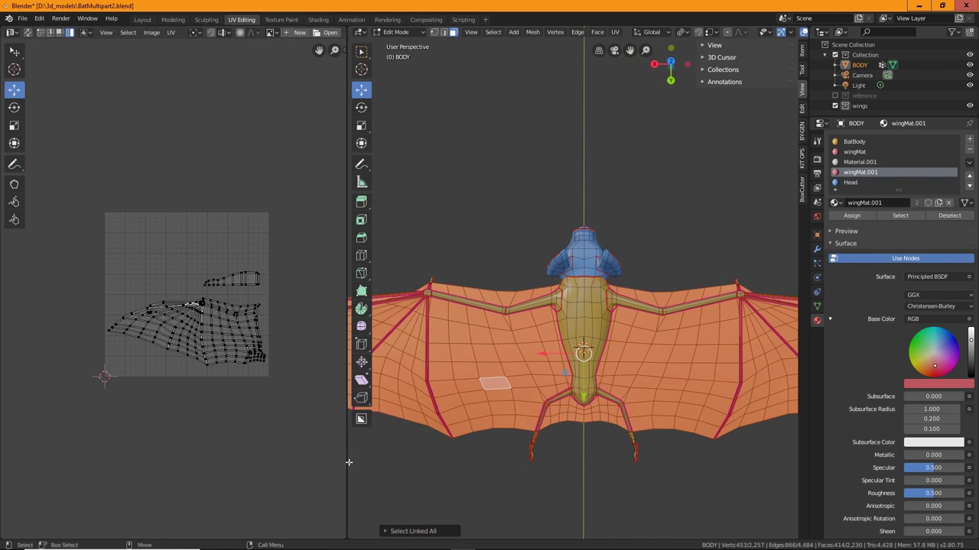
pyautogui.hotkey('alt', 'a')
pyautogui.click(493, 382)
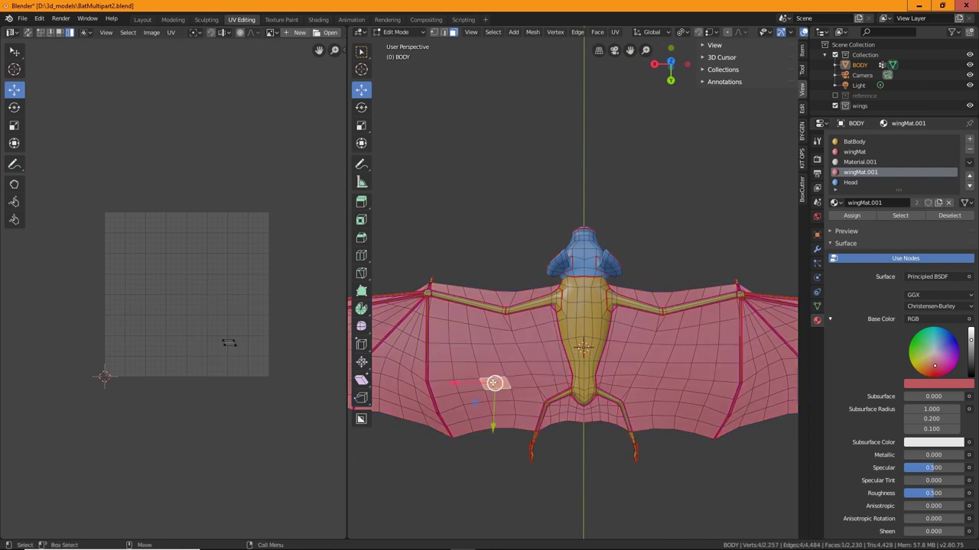
pyautogui.hotkey('ctrl', 'l')
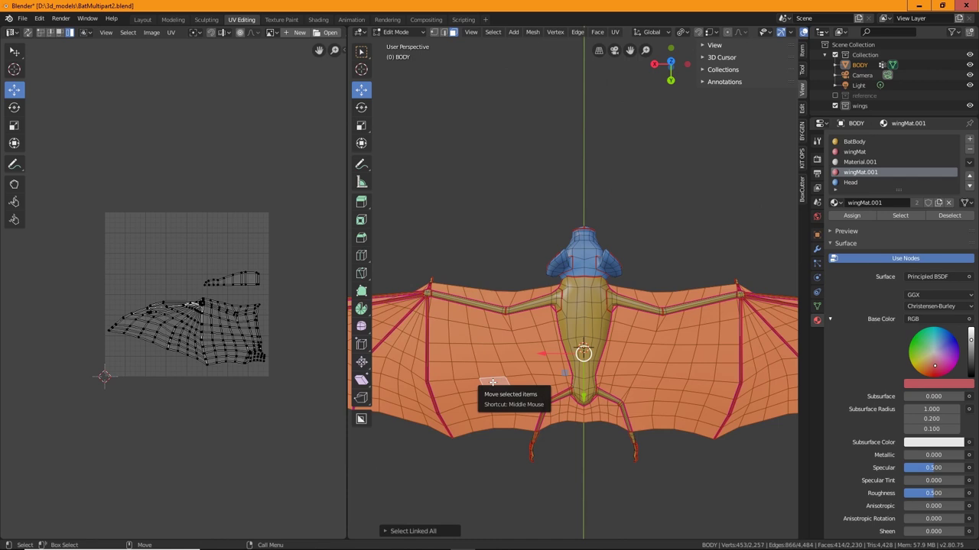
# Switch to the top orthographic view and project the selected wing membranes' UVs from that view.
pyautogui.click(471, 31)
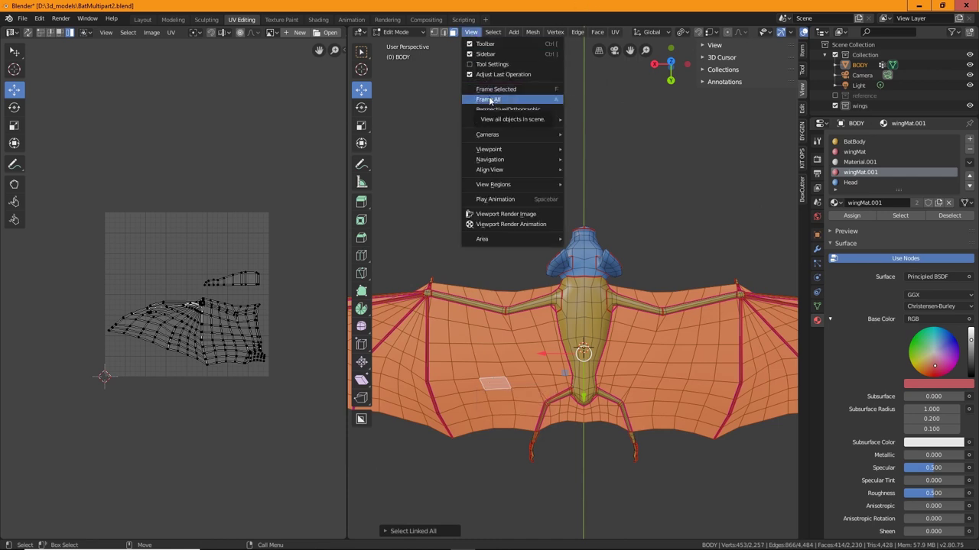
pyautogui.moveTo(493, 149)
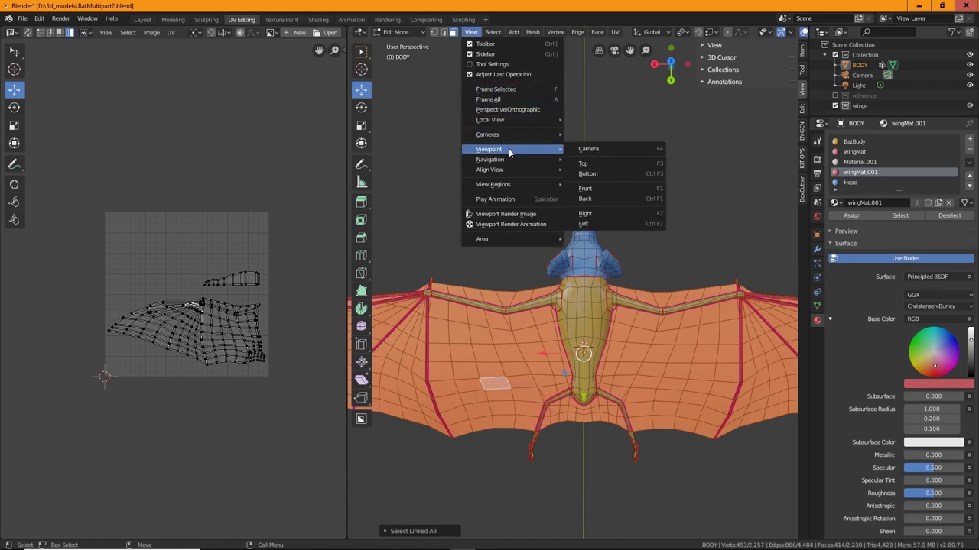
pyautogui.click(592, 165)
pyautogui.scroll(-3, 670, 321)
pyautogui.keyDown('shift'); pyautogui.moveTo(633, 349); pyautogui.dragTo(656, 409, button='middle'); pyautogui.keyUp('shift')
pyautogui.click(615, 31)
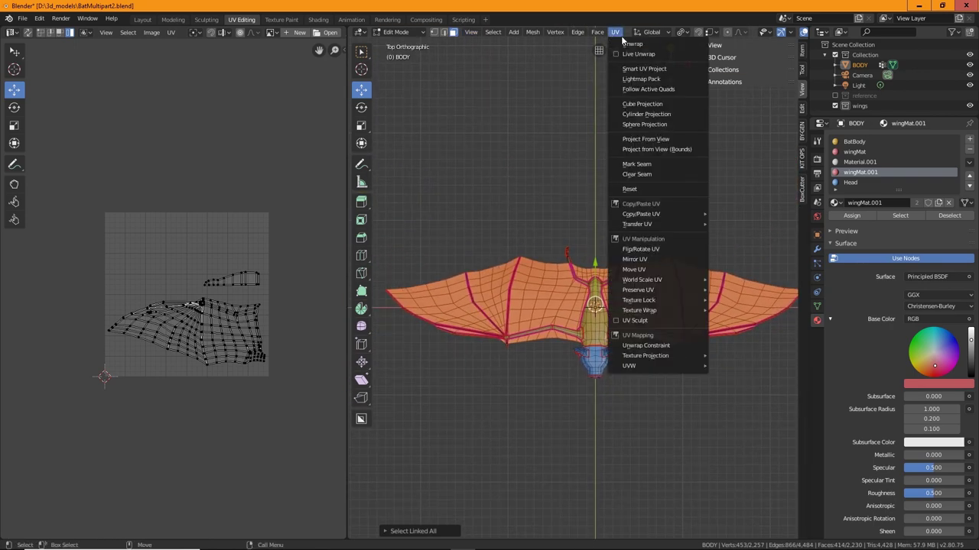
pyautogui.click(644, 141)
pyautogui.scroll(5, 203, 318)
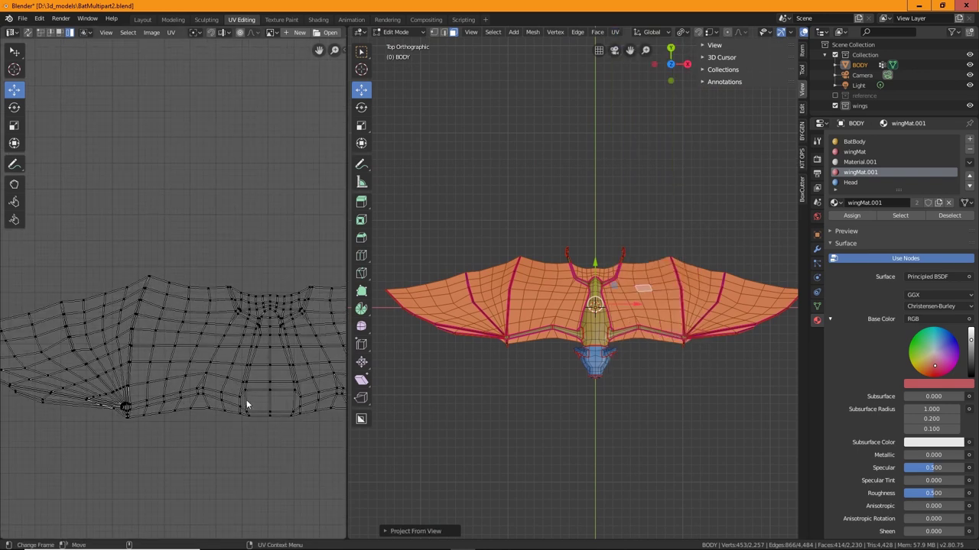
pyautogui.moveTo(278, 356); pyautogui.dragTo(181, 297, button='middle')
pyautogui.scroll(2, 173, 328)
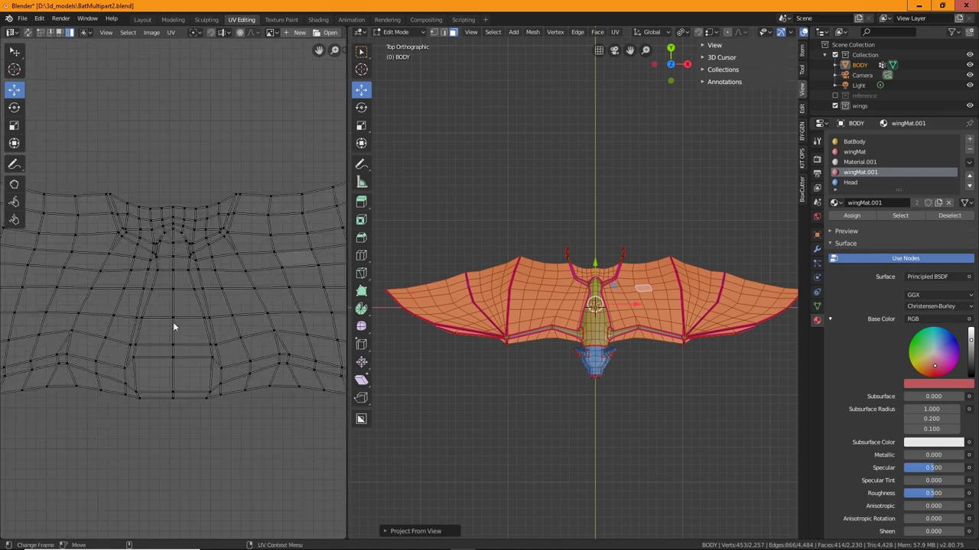
# Select the linked torso faces and the linked wing membranes in turn to compare their UVs.
pyautogui.click(601, 332)
pyautogui.hotkey('ctrl', 'l')
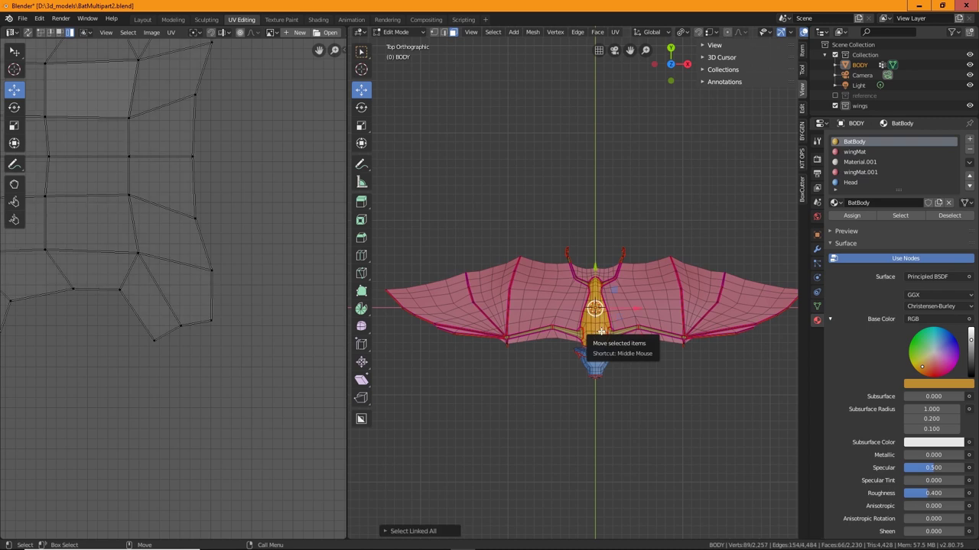
pyautogui.scroll(5, 601, 332)
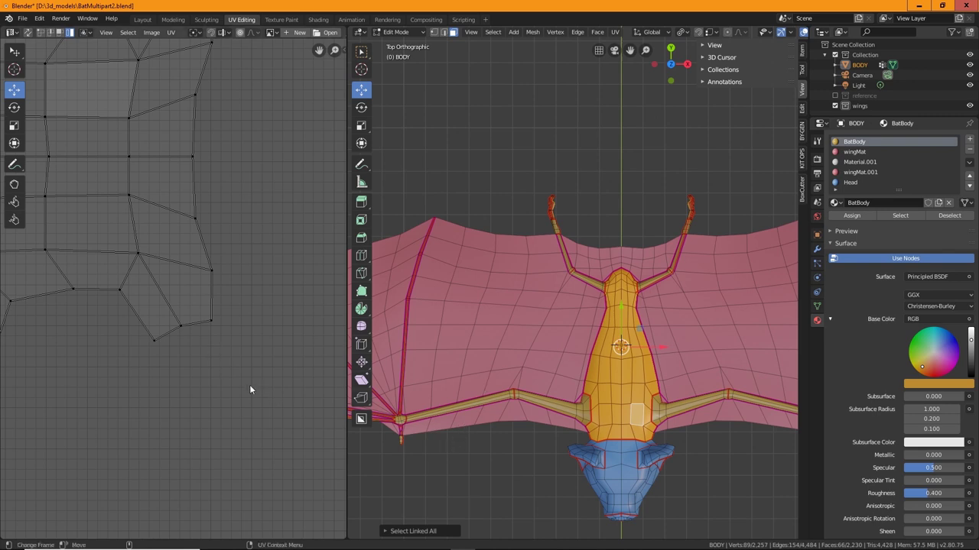
pyautogui.scroll(-3, 229, 379)
pyautogui.click(539, 346)
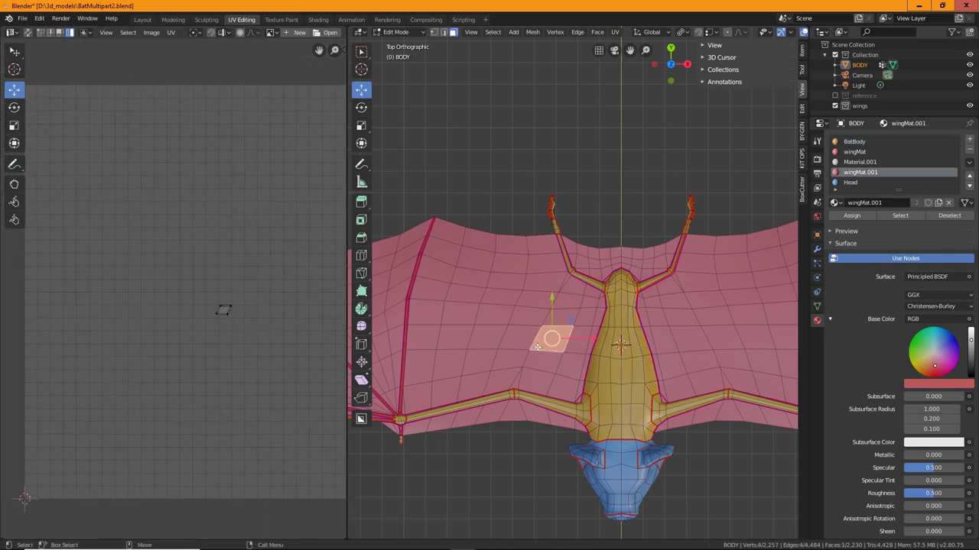
pyautogui.hotkey('ctrl', 'l')
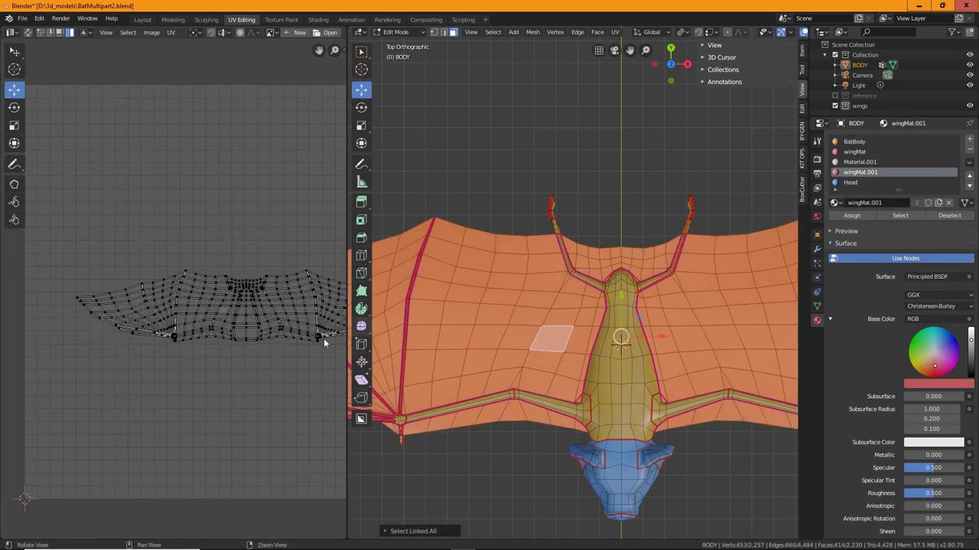
# Set UV selection to edge mode and select the membrane edges running along one leg and the torso border.
pyautogui.scroll(4, 287, 342)
pyautogui.scroll(2, 230, 329)
pyautogui.scroll(2, 174, 331)
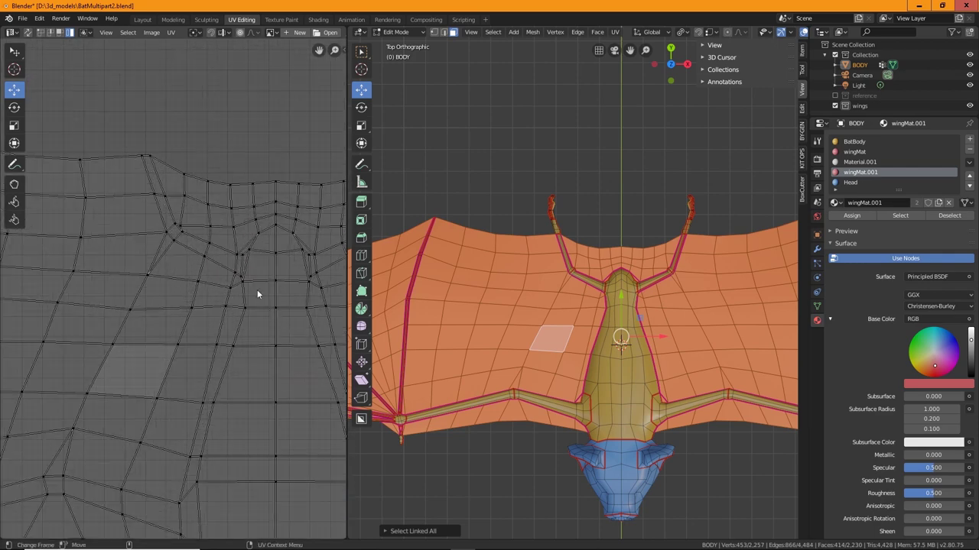
pyautogui.click(50, 32)
pyautogui.click(148, 179)
pyautogui.keyDown('shift'); pyautogui.click(158, 206); pyautogui.keyUp('shift')
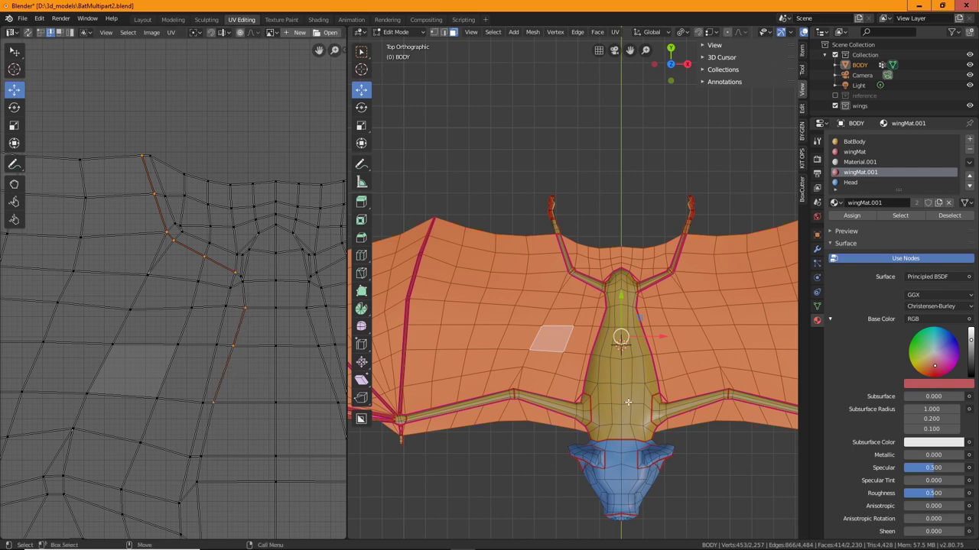
# Select all linked wing membrane faces and hide them.
pyautogui.scroll(-3, 628, 402)
pyautogui.click(575, 317)
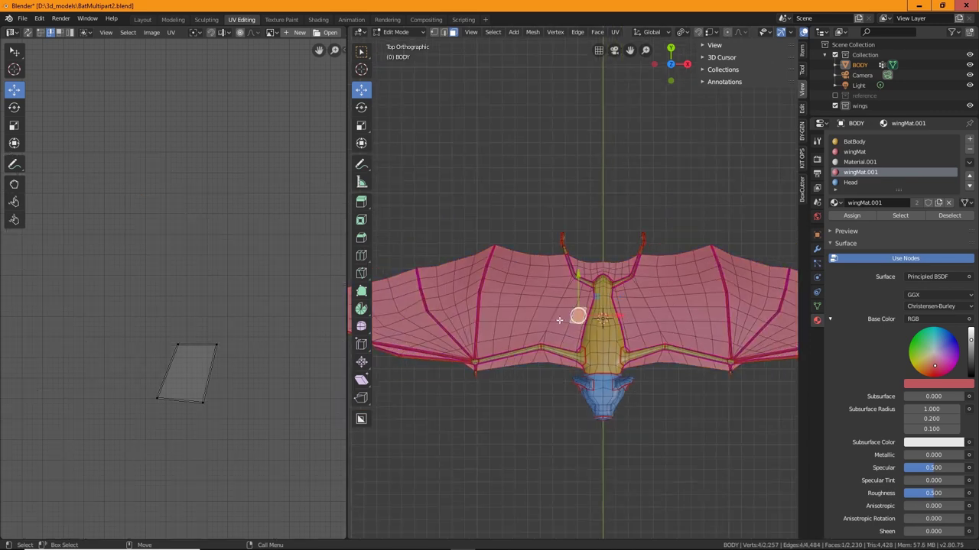
pyautogui.hotkey('ctrl', 'l')
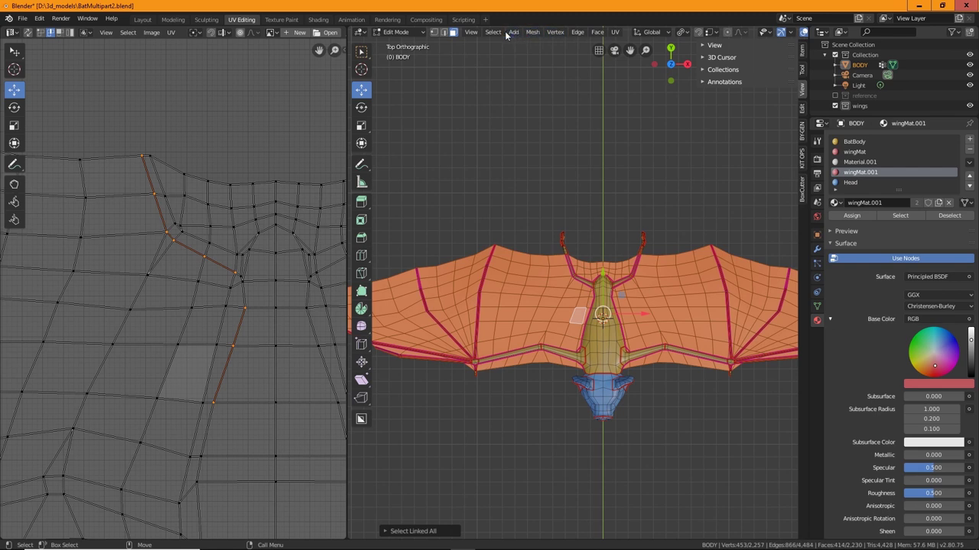
pyautogui.click(532, 32)
pyautogui.moveTo(554, 90)
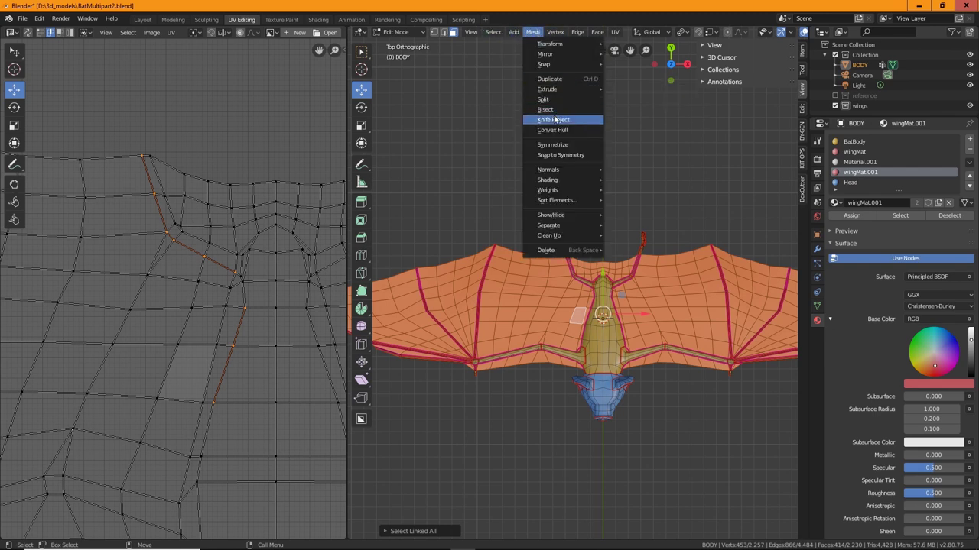
pyautogui.moveTo(554, 220)
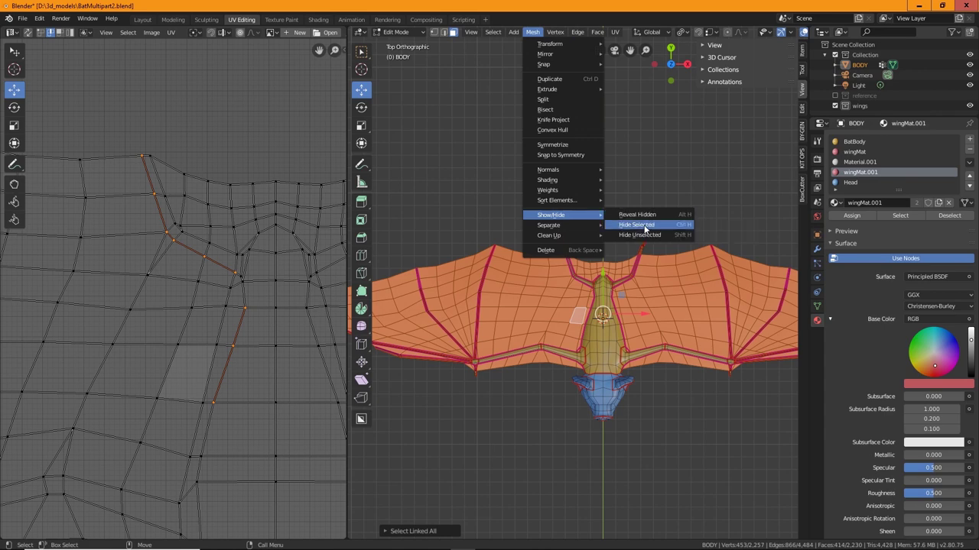
pyautogui.click(644, 226)
# Enlarge the 3D view and select the whole visible bat body through X-ray, returning to the solid display.
pyautogui.scroll(-3, 649, 447)
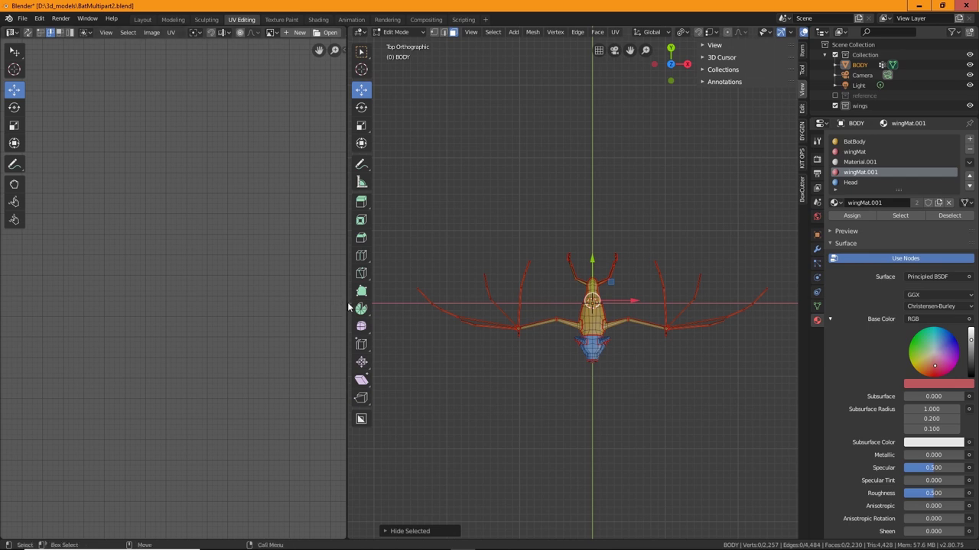
pyautogui.moveTo(346, 304); pyautogui.dragTo(198, 302)
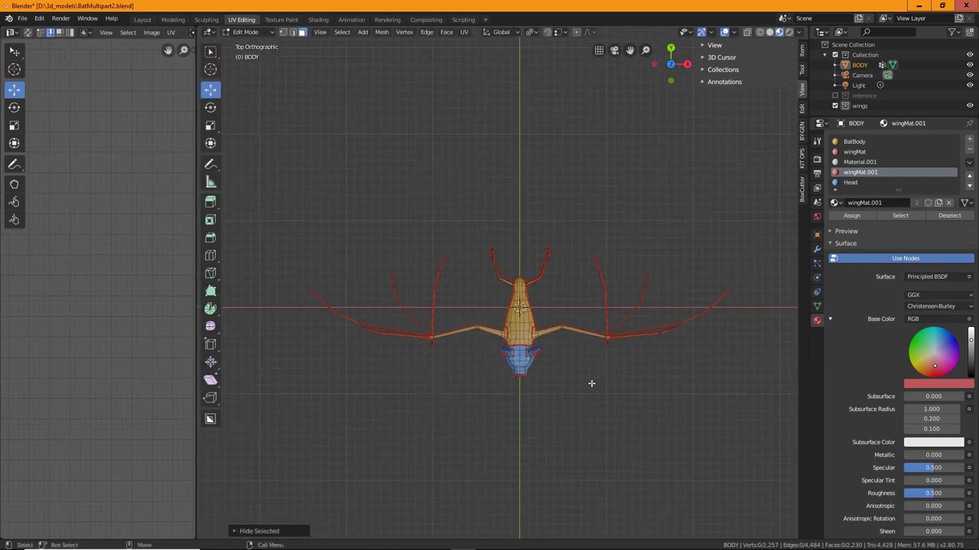
pyautogui.click(747, 33)
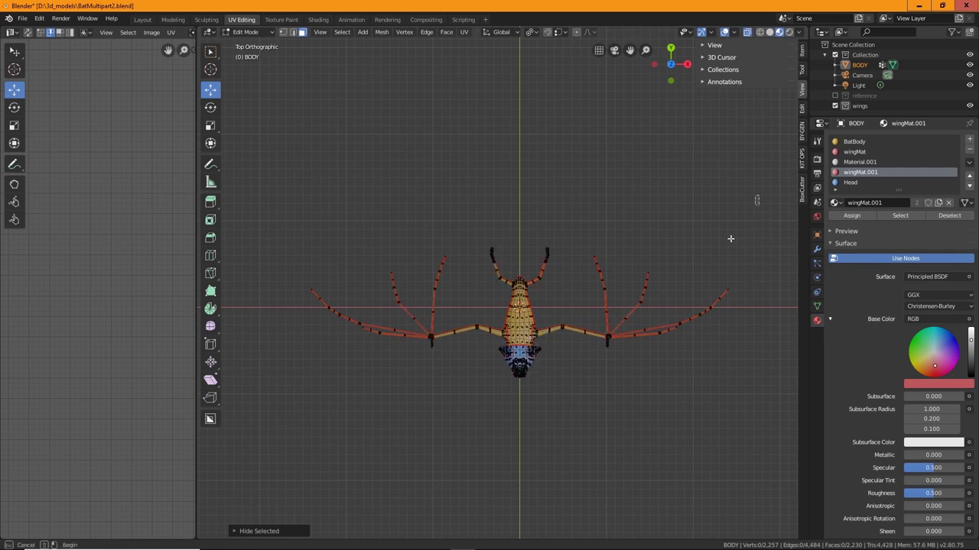
pyautogui.moveTo(759, 196); pyautogui.dragTo(345, 364)
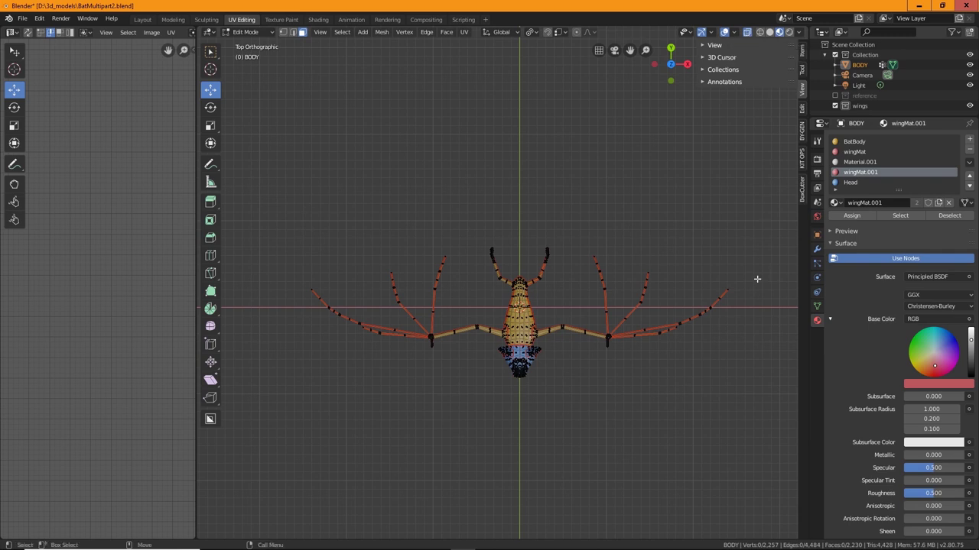
pyautogui.moveTo(764, 202); pyautogui.dragTo(260, 432)
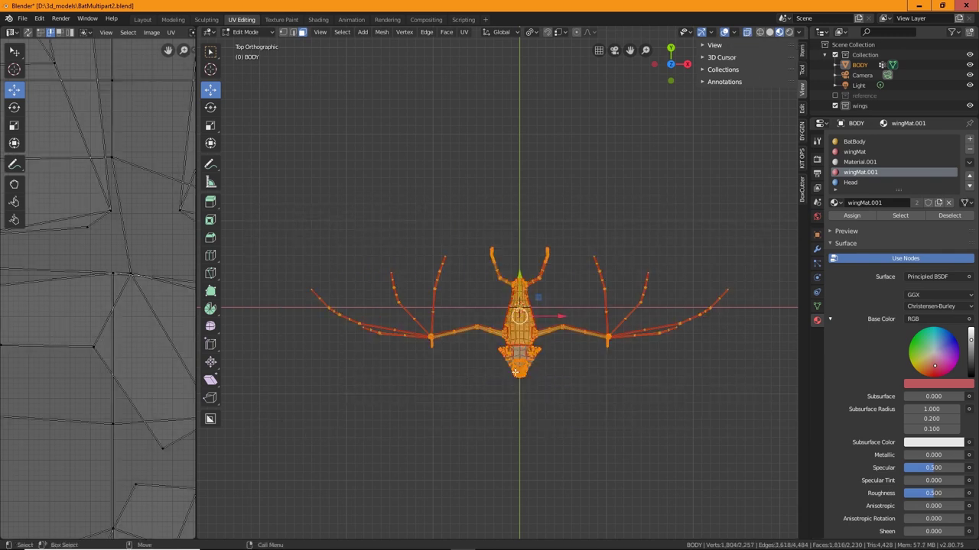
pyautogui.click(747, 32)
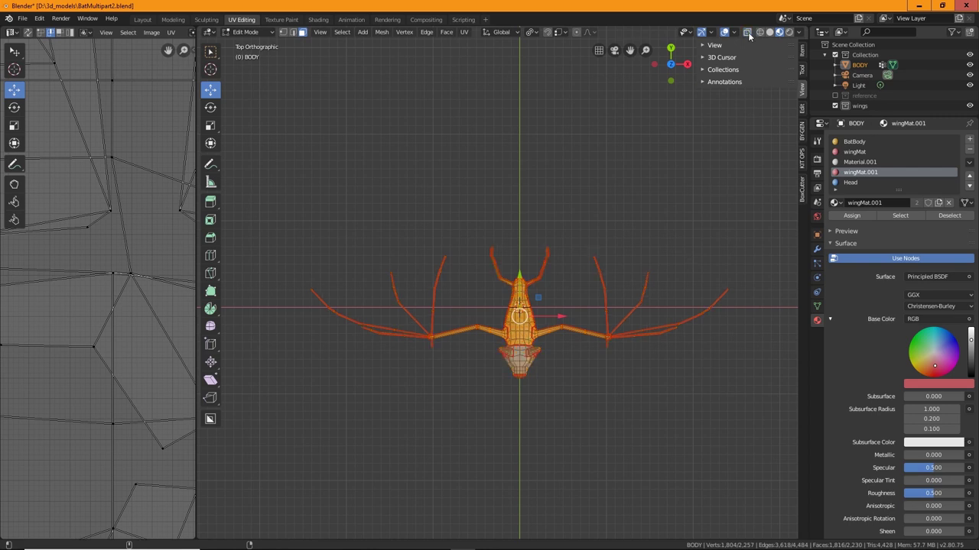
# Add a new vertex group to the mesh and name it BatBody.
pyautogui.click(817, 306)
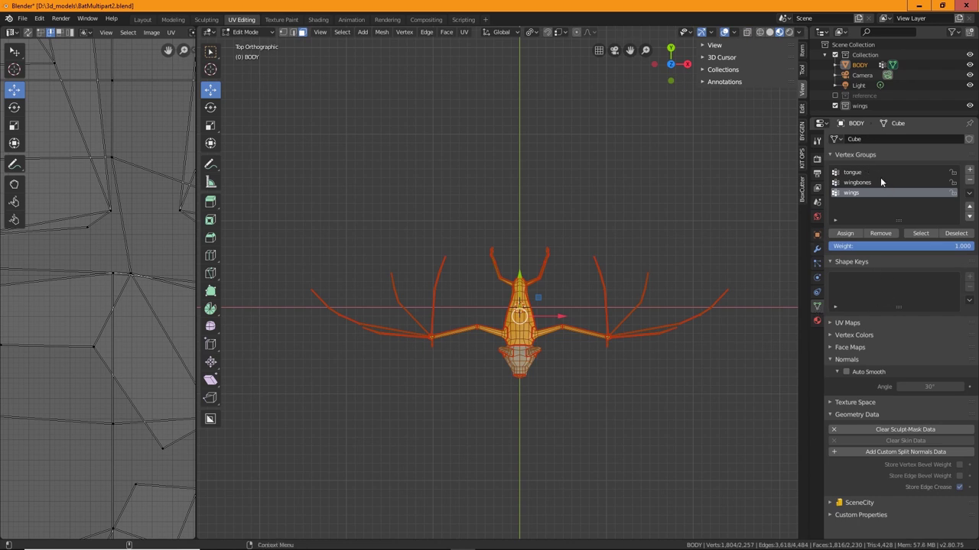
pyautogui.click(969, 172)
pyautogui.doubleClick(852, 203)
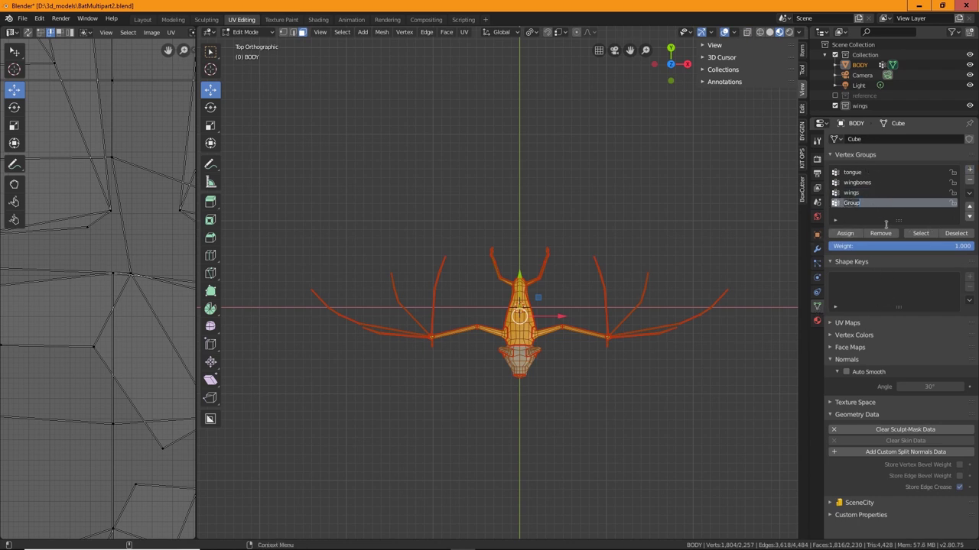
pyautogui.write('BatBody')
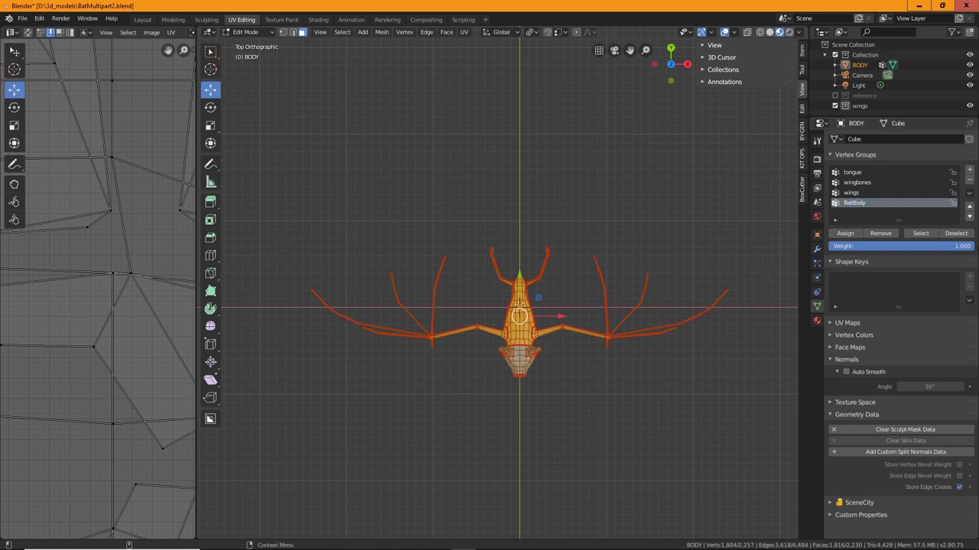
# Assign the selected bat body faces to the BatBody group, clear the selection, and reveal the hidden wing membranes.
pyautogui.click(841, 238)
pyautogui.click(428, 127)
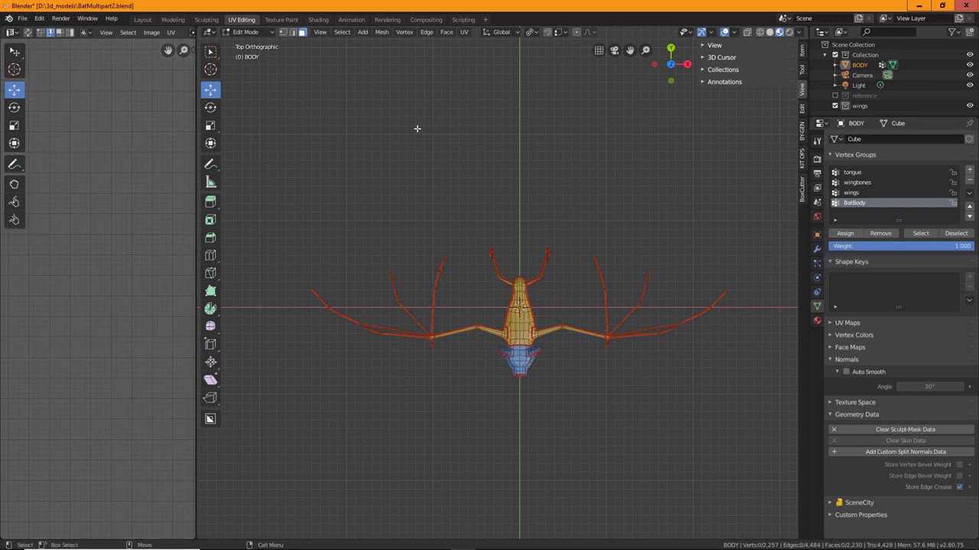
pyautogui.click(381, 32)
pyautogui.moveTo(399, 214)
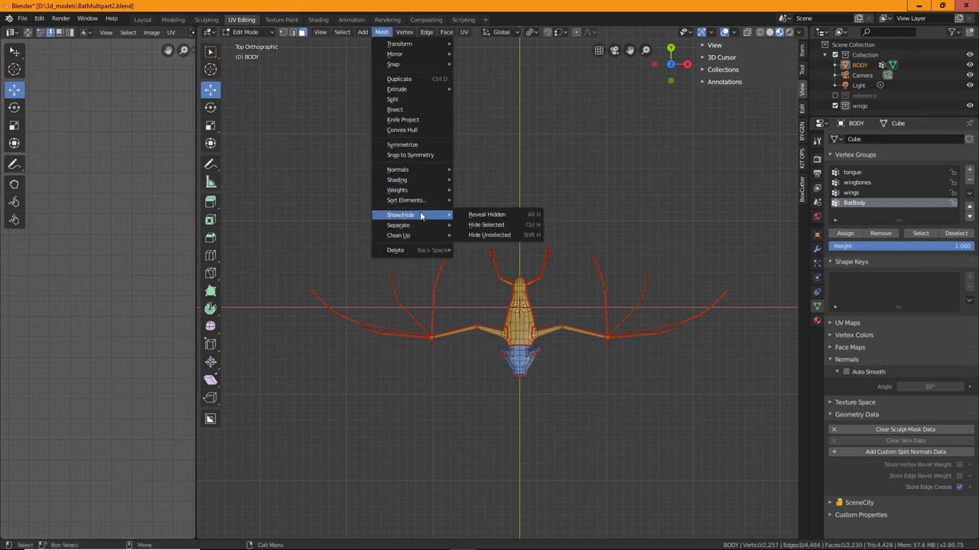
pyautogui.click(489, 215)
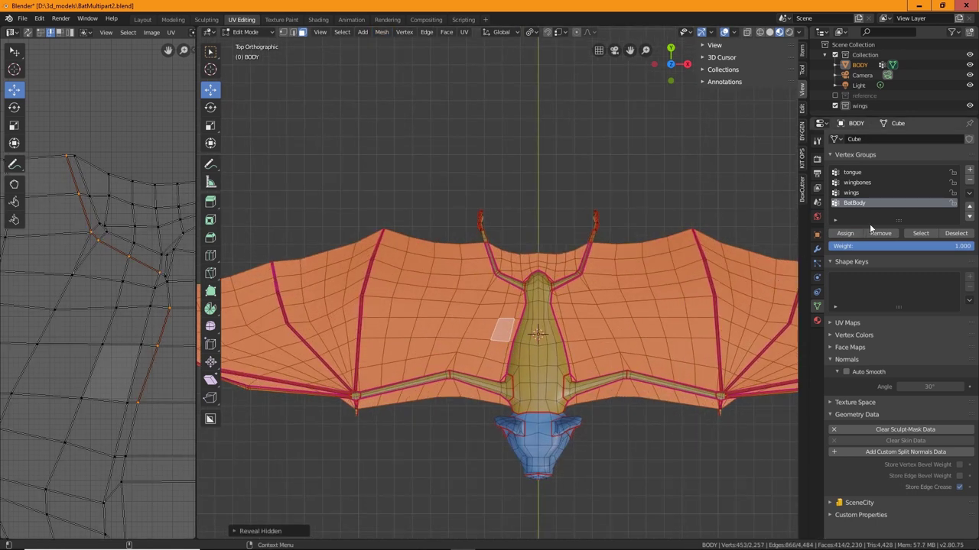
pyautogui.click(922, 234)
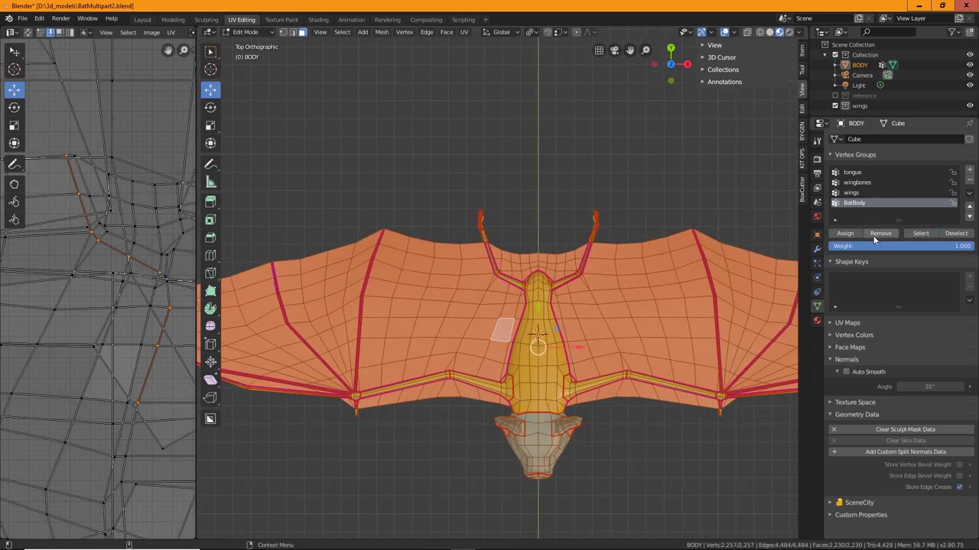
pyautogui.click(381, 31)
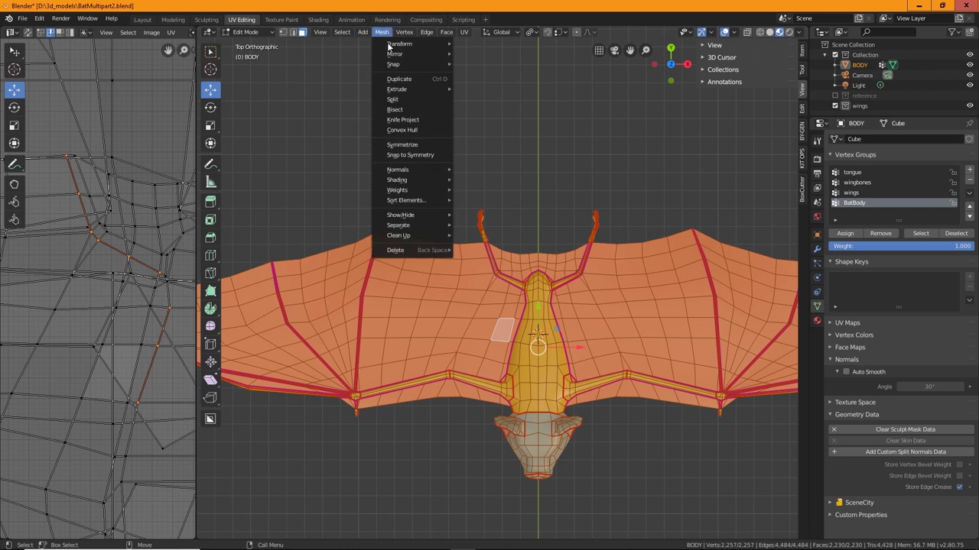
pyautogui.moveTo(425, 216)
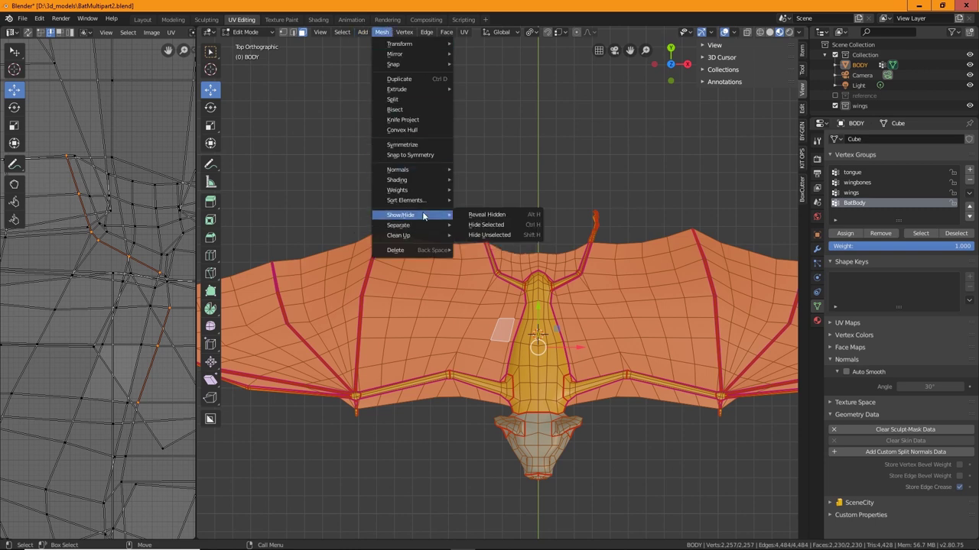
pyautogui.click(487, 224)
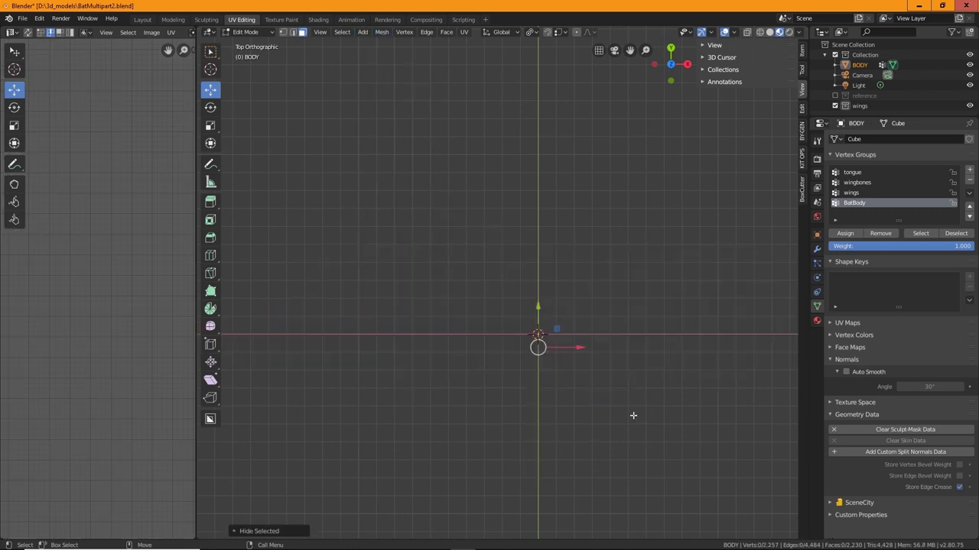
pyautogui.hotkey('alt', 'h')
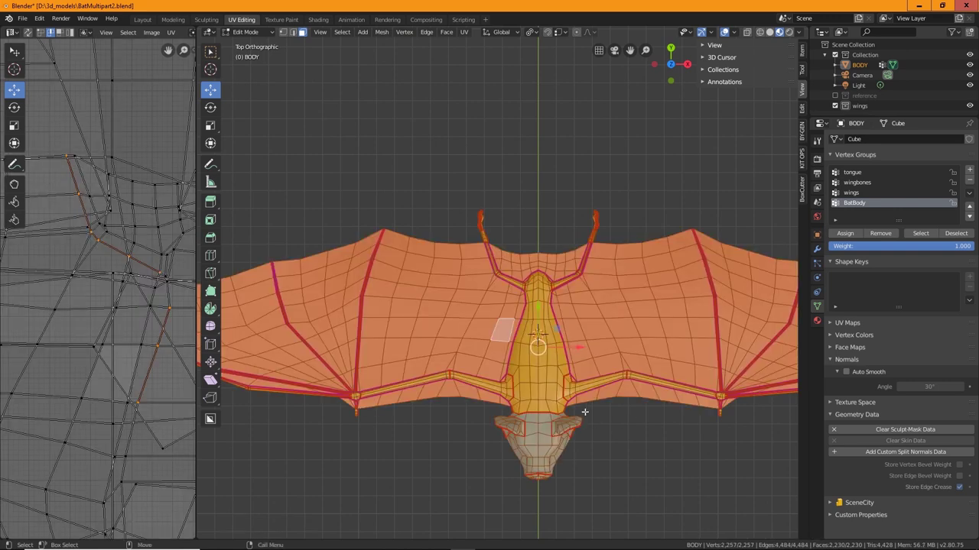
# Clear the selection, select the BatBody vertex group, and hide it to leave only the wing membranes.
pyautogui.hotkey('alt', 'a')
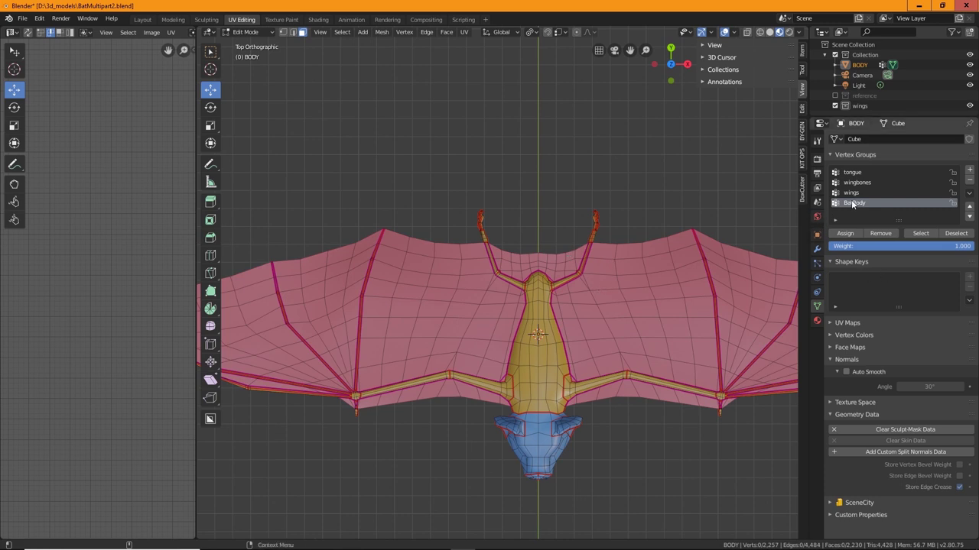
pyautogui.click(921, 234)
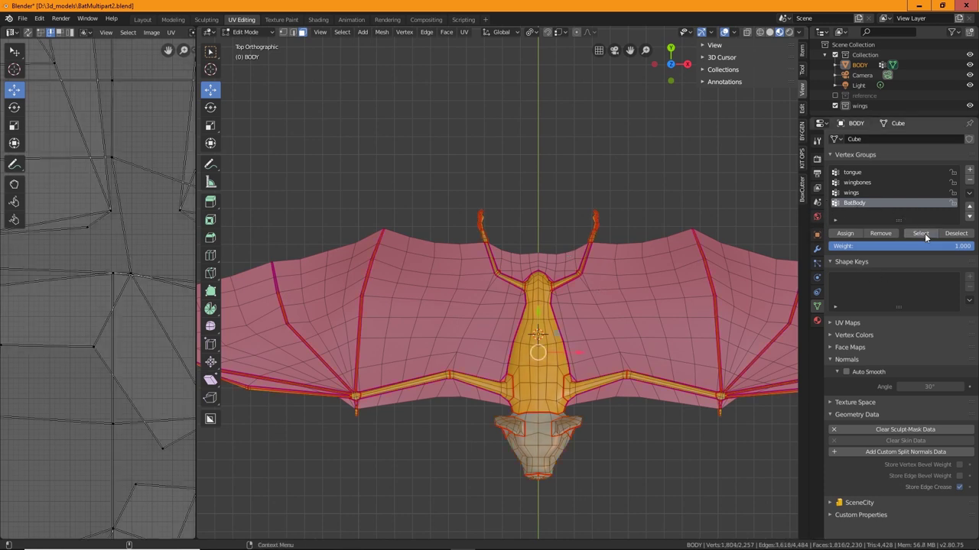
pyautogui.click(381, 32)
pyautogui.moveTo(403, 216)
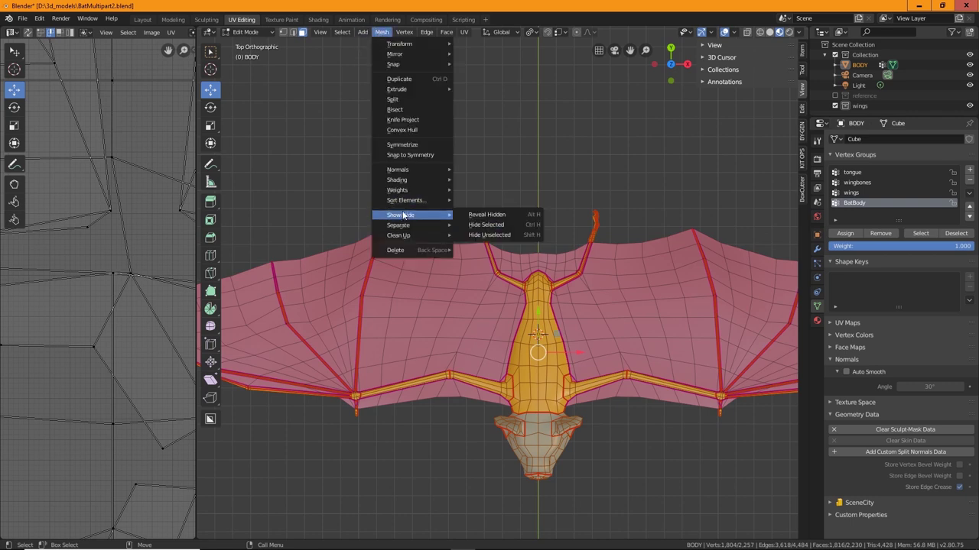
pyautogui.click(495, 224)
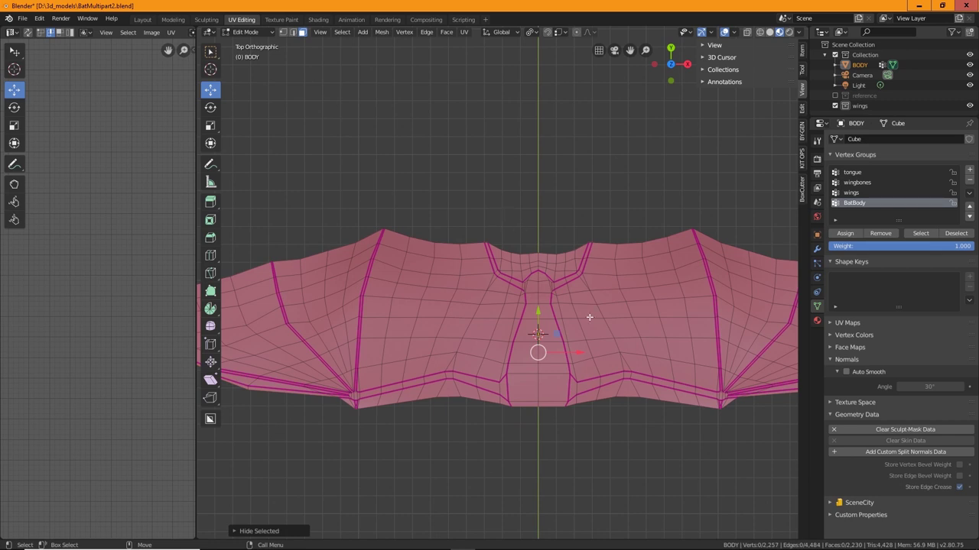
# In edge mode, select the membrane's bone-border edges along the -X leg's outer side, the adjacent torso side, and both arms.
pyautogui.scroll(3, 589, 316)
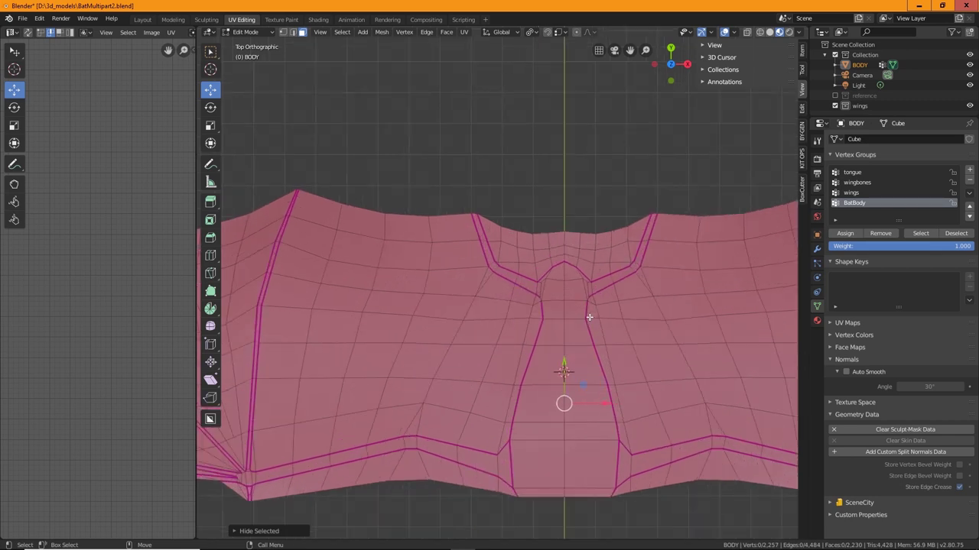
pyautogui.click(292, 32)
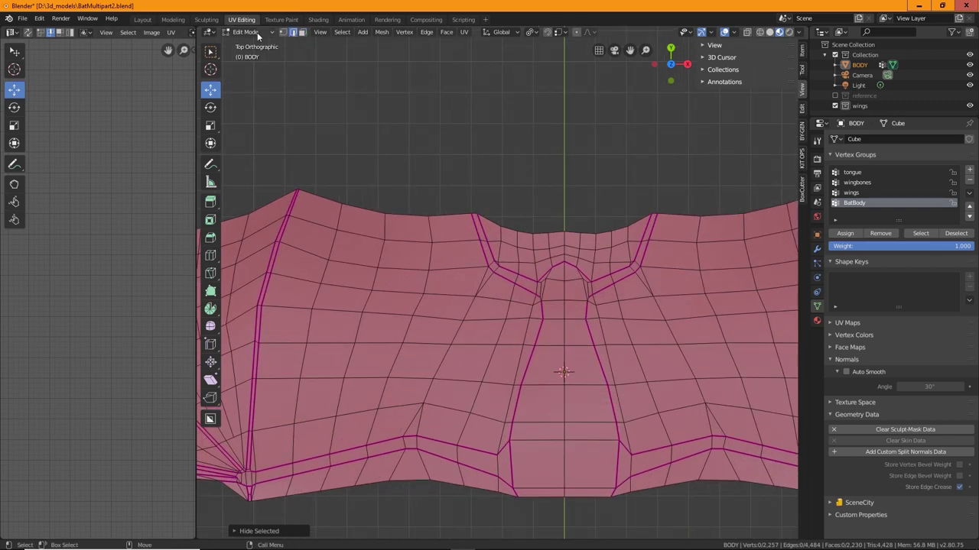
pyautogui.doubleClick(477, 232)
pyautogui.keyDown('shift'); pyautogui.doubleClick(498, 276); pyautogui.keyUp('shift')
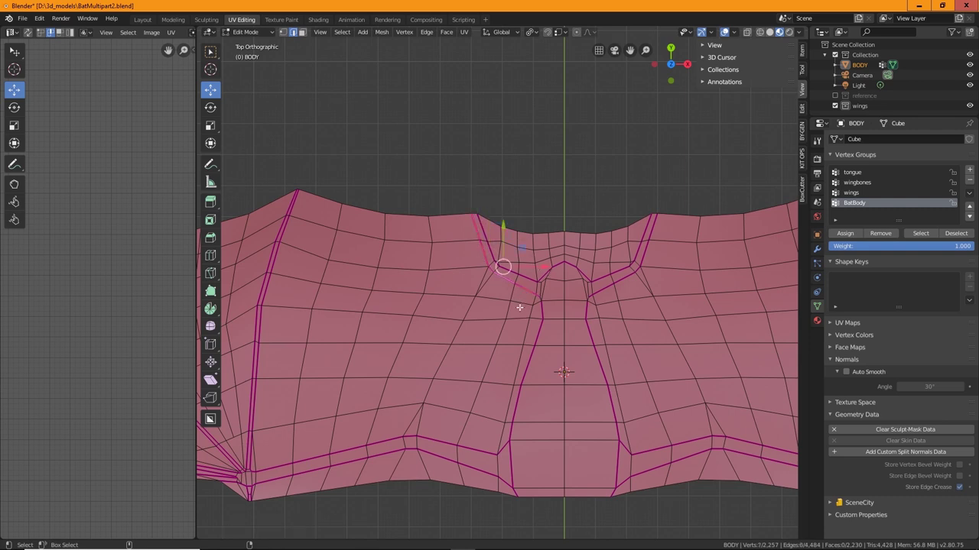
pyautogui.keyDown('alt'); pyautogui.keyDown('shift'); pyautogui.click(539, 332); pyautogui.keyUp('shift'); pyautogui.keyUp('alt')
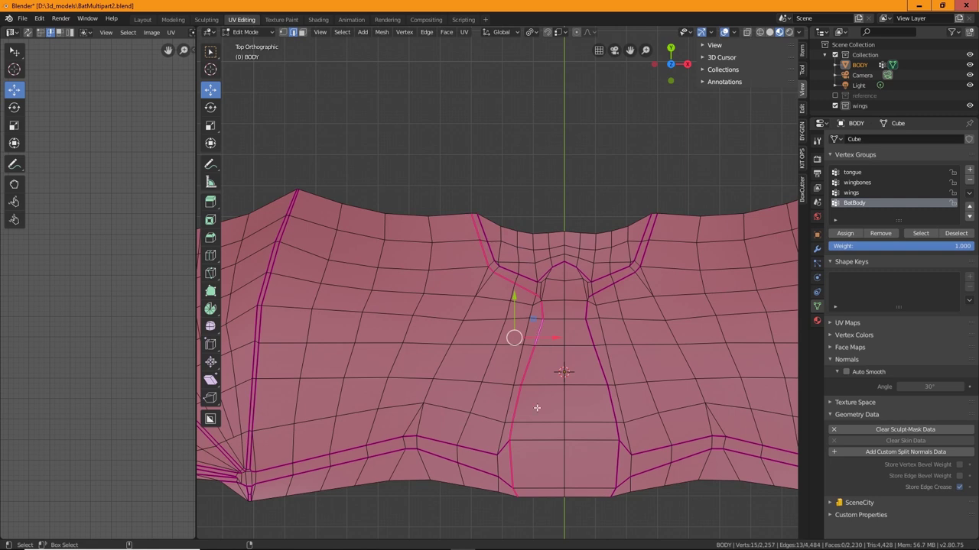
pyautogui.keyDown('alt'); pyautogui.keyDown('shift'); pyautogui.click(504, 447); pyautogui.keyUp('shift'); pyautogui.keyUp('alt')
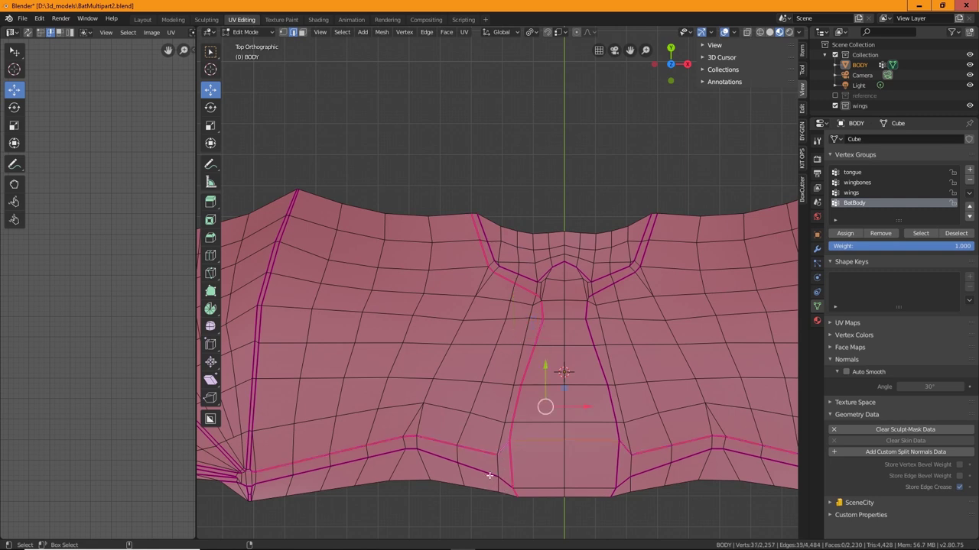
pyautogui.keyDown('alt'); pyautogui.keyDown('shift'); pyautogui.click(501, 477); pyautogui.keyUp('shift'); pyautogui.keyUp('alt')
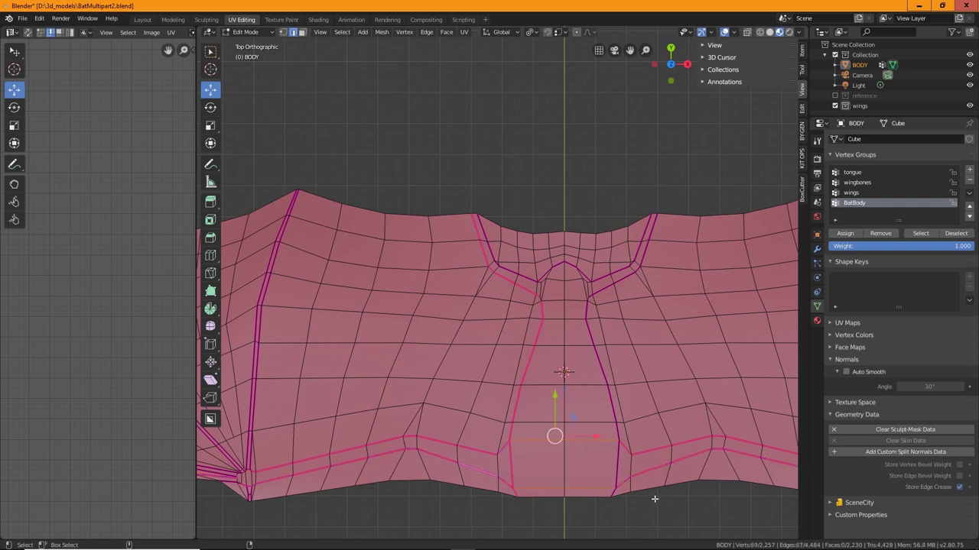
# Add the +X torso side, both borders of the +X leg, the tail outline, and the -X leg's inner border to the selection.
pyautogui.keyDown('alt'); pyautogui.keyDown('shift'); pyautogui.click(596, 357); pyautogui.keyUp('shift'); pyautogui.keyUp('alt')
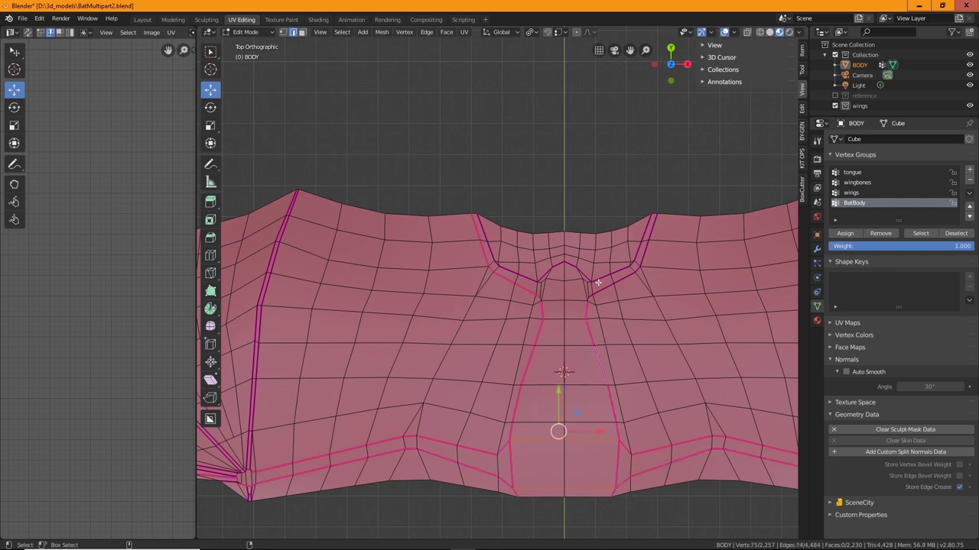
pyautogui.keyDown('alt'); pyautogui.keyDown('shift'); pyautogui.click(619, 275); pyautogui.keyUp('shift'); pyautogui.keyUp('alt')
pyautogui.keyDown('alt'); pyautogui.keyDown('shift'); pyautogui.click(643, 256); pyautogui.keyUp('shift'); pyautogui.keyUp('alt')
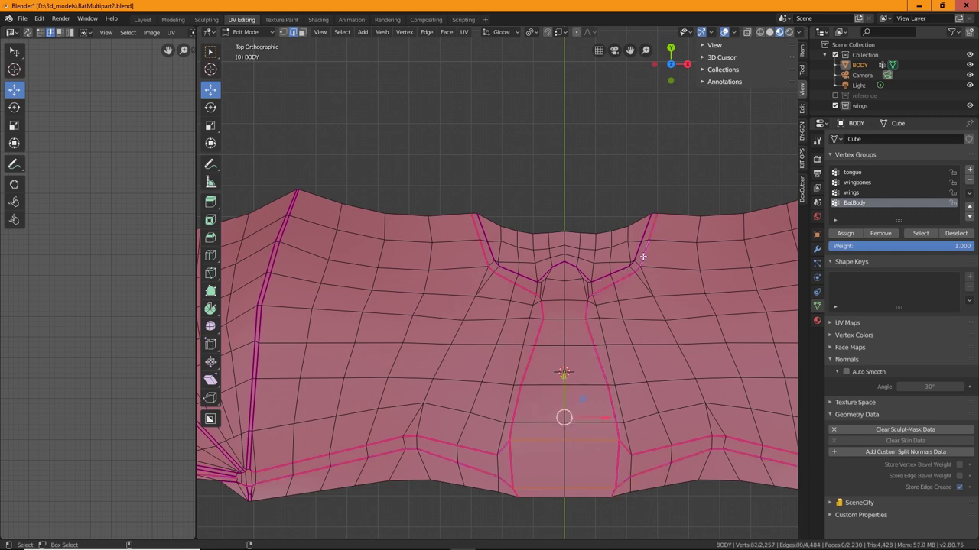
pyautogui.keyDown('alt'); pyautogui.keyDown('shift'); pyautogui.click(635, 253); pyautogui.keyUp('shift'); pyautogui.keyUp('alt')
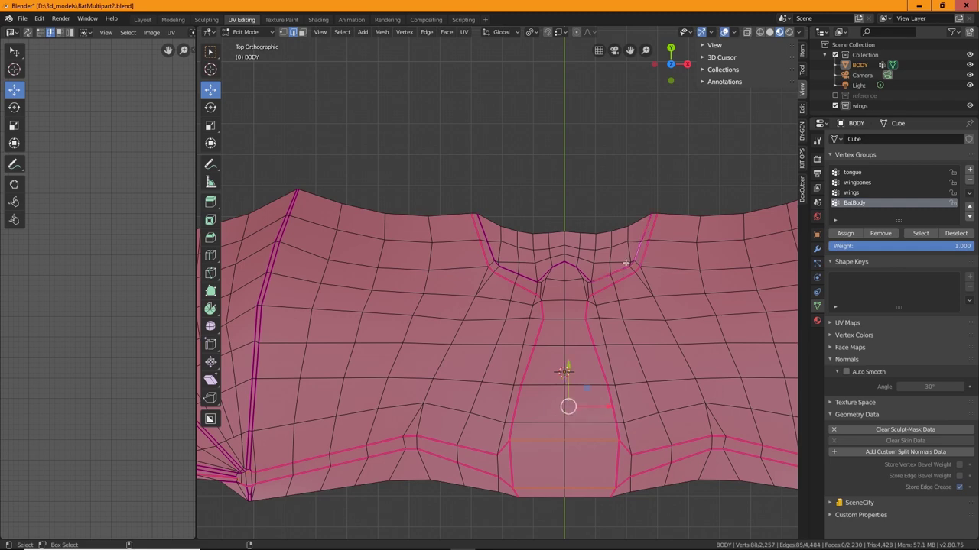
pyautogui.keyDown('alt'); pyautogui.keyDown('shift'); pyautogui.click(585, 274); pyautogui.keyUp('shift'); pyautogui.keyUp('alt')
pyautogui.keyDown('alt'); pyautogui.keyDown('shift'); pyautogui.click(500, 247); pyautogui.keyUp('shift'); pyautogui.keyUp('alt')
# Extend the edge selection along both borders of each finger bone on the +X wing membrane.
pyautogui.keyDown('shift'); pyautogui.moveTo(618, 398); pyautogui.dragTo(454, 338, button='middle'); pyautogui.keyUp('shift')
pyautogui.keyDown('shift'); pyautogui.moveTo(626, 376); pyautogui.dragTo(498, 310, button='middle'); pyautogui.keyUp('shift')
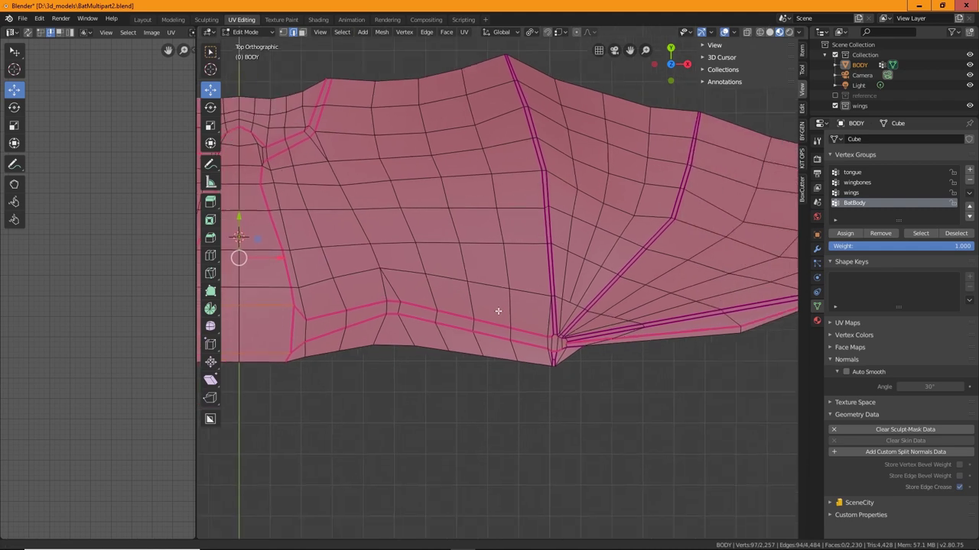
pyautogui.scroll(3, 501, 308)
pyautogui.scroll(2, 611, 383)
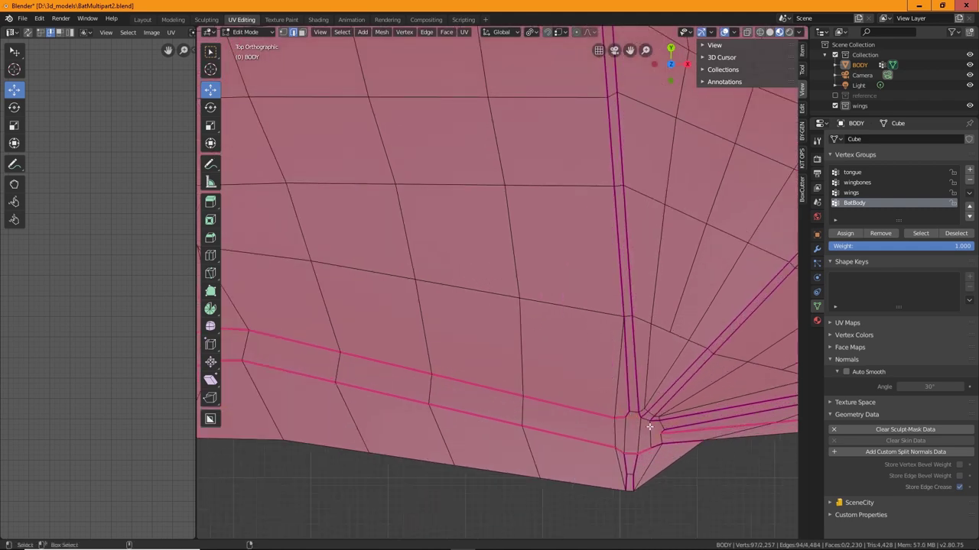
pyautogui.scroll(1, 653, 435)
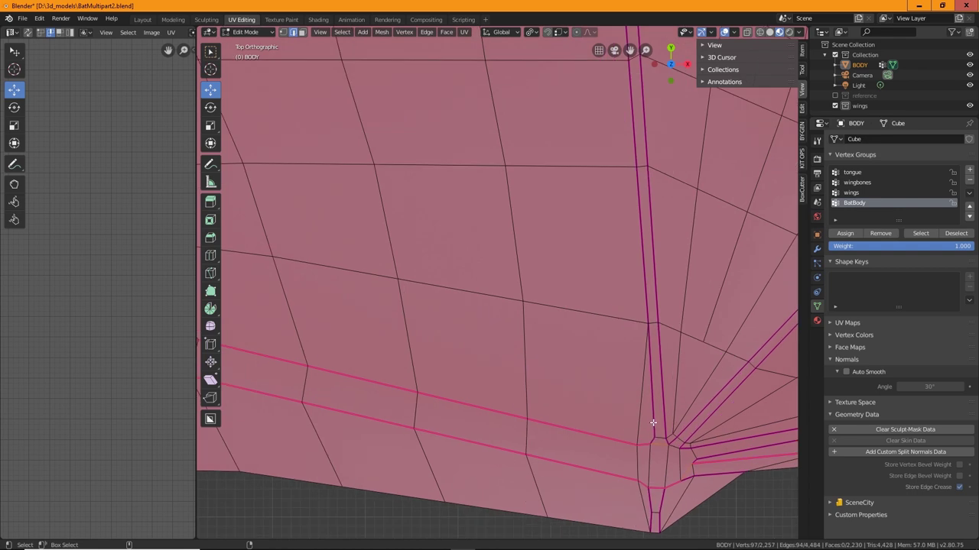
pyautogui.keyDown('shift'); pyautogui.click(652, 421); pyautogui.keyUp('shift')
pyautogui.keyDown('alt'); pyautogui.keyDown('shift'); pyautogui.click(645, 303); pyautogui.keyUp('shift'); pyautogui.keyUp('alt')
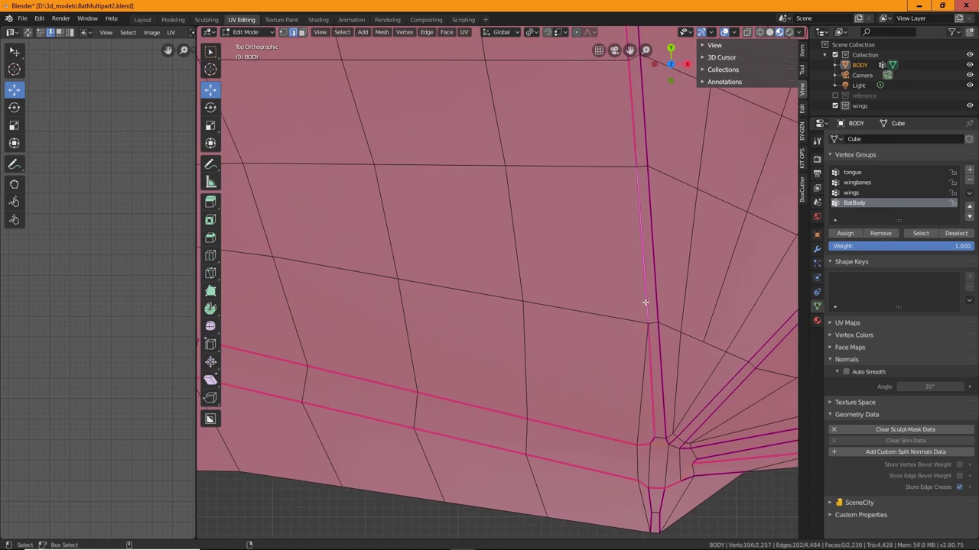
pyautogui.keyDown('alt'); pyautogui.keyDown('shift'); pyautogui.click(650, 222); pyautogui.keyUp('shift'); pyautogui.keyUp('alt')
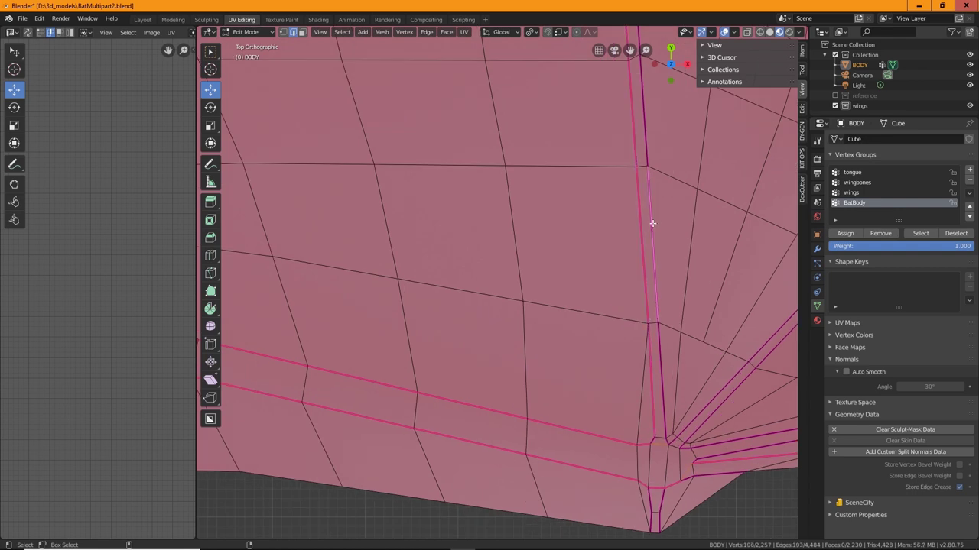
pyautogui.keyDown('alt'); pyautogui.keyDown('shift'); pyautogui.click(718, 393); pyautogui.keyUp('shift'); pyautogui.keyUp('alt')
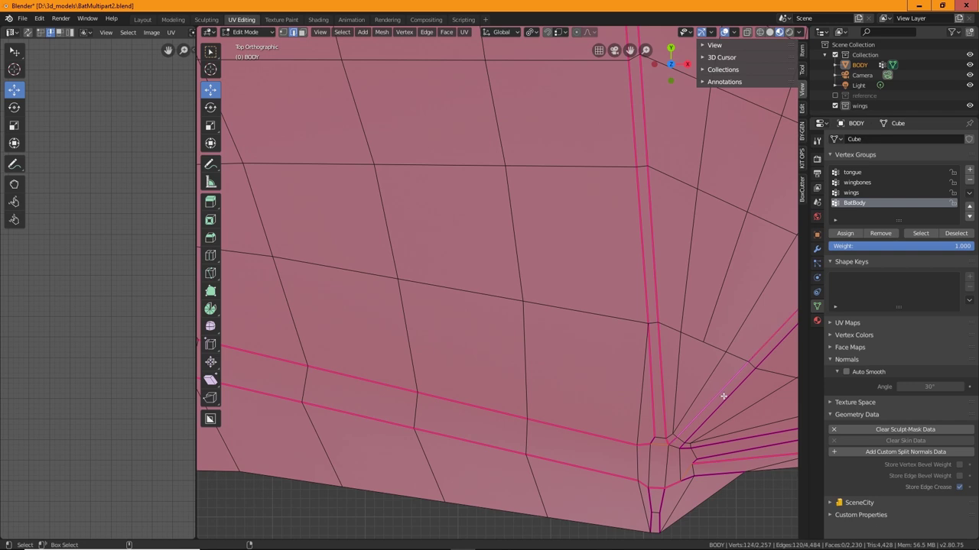
pyautogui.keyDown('alt'); pyautogui.keyDown('shift'); pyautogui.click(731, 441); pyautogui.keyUp('shift'); pyautogui.keyUp('alt')
pyautogui.keyDown('shift'); pyautogui.moveTo(737, 441); pyautogui.dragTo(531, 367, button='middle'); pyautogui.keyUp('shift')
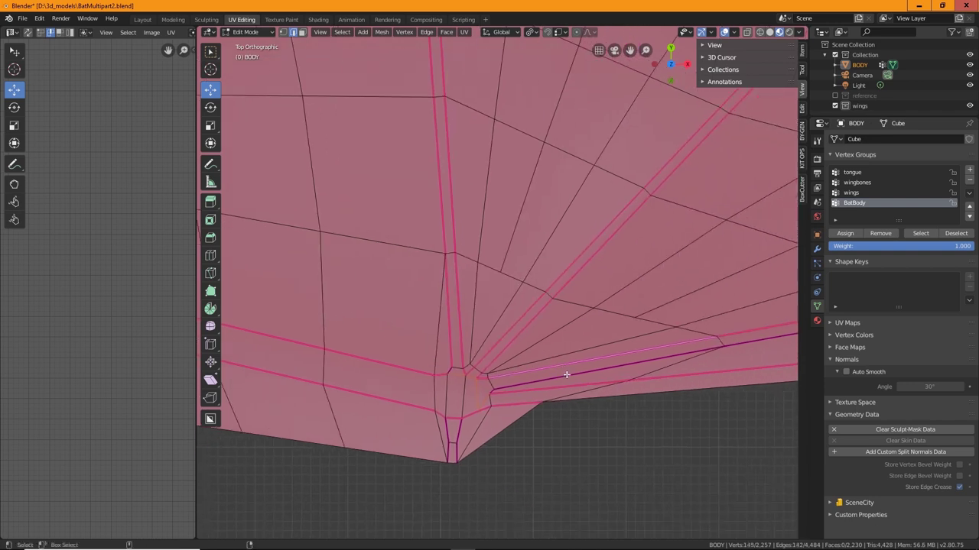
pyautogui.keyDown('alt'); pyautogui.keyDown('shift'); pyautogui.click(566, 375); pyautogui.keyUp('shift'); pyautogui.keyUp('alt')
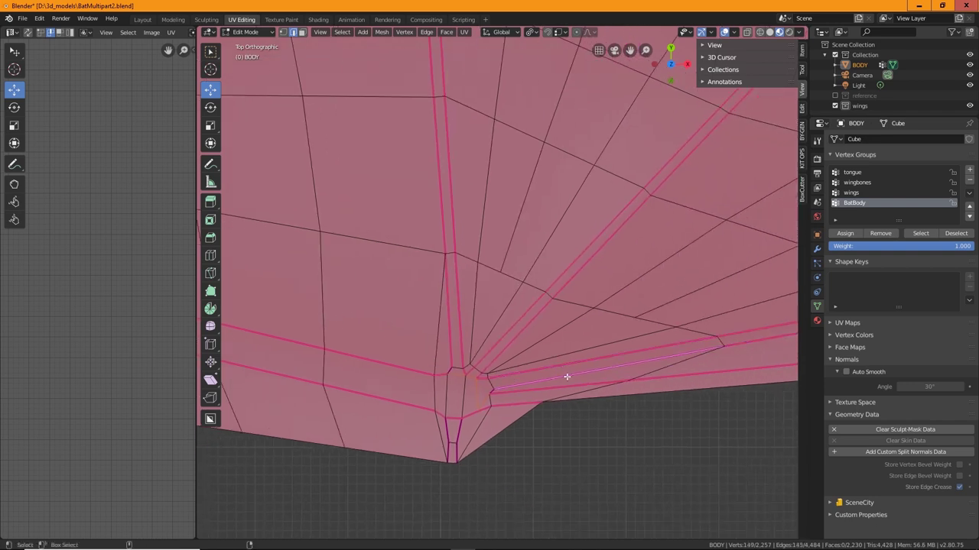
# Add the short thumb-bone border edges at the +X wing's wrist to the edge selection.
pyautogui.keyDown('shift'); pyautogui.click(459, 433); pyautogui.keyUp('shift')
pyautogui.keyDown('shift'); pyautogui.click(448, 432); pyautogui.keyUp('shift')
pyautogui.keyDown('shift'); pyautogui.click(447, 455); pyautogui.keyUp('shift')
pyautogui.keyDown('shift'); pyautogui.click(446, 454); pyautogui.keyUp('shift')
pyautogui.keyDown('shift'); pyautogui.click(445, 452); pyautogui.keyUp('shift')
pyautogui.keyDown('shift'); pyautogui.click(448, 451); pyautogui.keyUp('shift')
pyautogui.keyDown('shift'); pyautogui.click(457, 452); pyautogui.keyUp('shift')
# Extend the edge selection along both borders of each finger bone on the -X wing membrane.
pyautogui.keyDown('shift'); pyautogui.moveTo(647, 409); pyautogui.dragTo(641, 411, button='middle'); pyautogui.keyUp('shift')
pyautogui.scroll(-4, 640, 411)
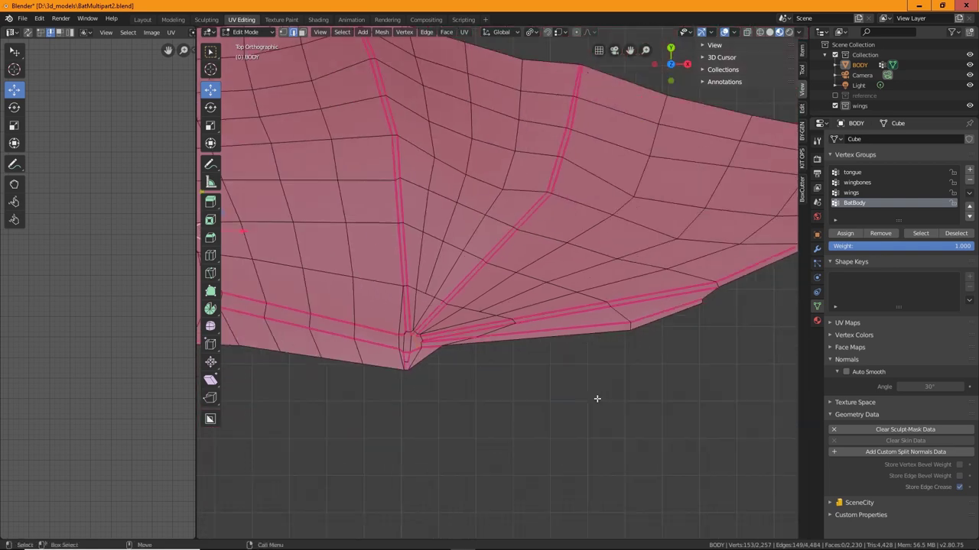
pyautogui.keyDown('shift'); pyautogui.moveTo(561, 385); pyautogui.dragTo(505, 388, button='middle'); pyautogui.keyUp('shift')
pyautogui.scroll(4, 343, 383)
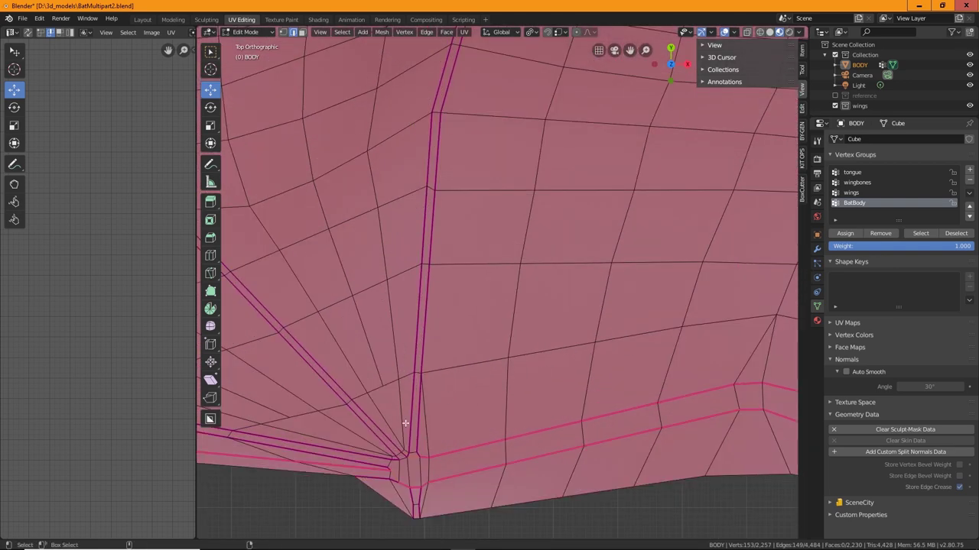
pyautogui.keyDown('shift'); pyautogui.click(418, 427); pyautogui.keyUp('shift')
pyautogui.keyDown('alt'); pyautogui.keyDown('shift'); pyautogui.click(422, 349); pyautogui.keyUp('shift'); pyautogui.keyUp('alt')
pyautogui.keyDown('alt'); pyautogui.keyDown('shift'); pyautogui.click(415, 343); pyautogui.keyUp('shift'); pyautogui.keyUp('alt')
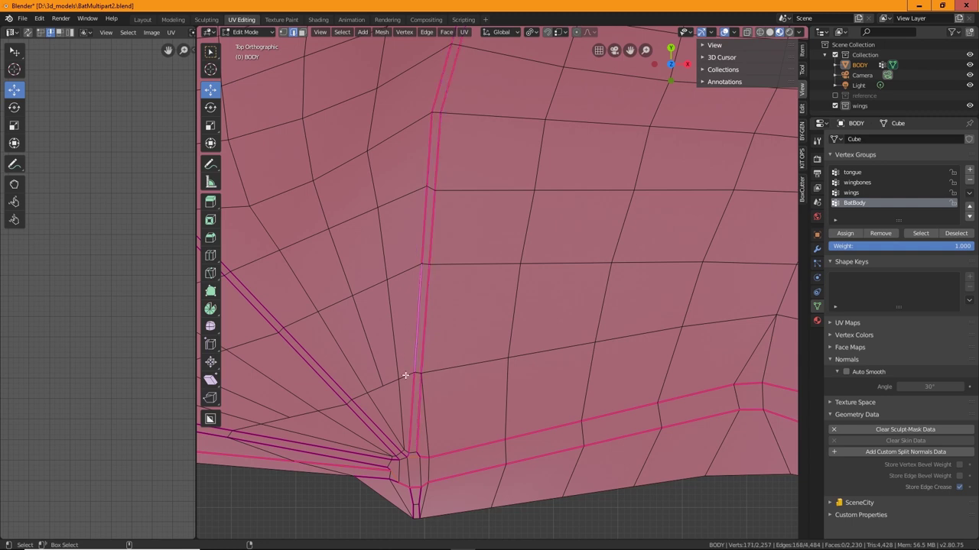
pyautogui.keyDown('alt'); pyautogui.keyDown('shift'); pyautogui.click(337, 386); pyautogui.keyUp('shift'); pyautogui.keyUp('alt')
pyautogui.keyDown('alt'); pyautogui.keyDown('shift'); pyautogui.click(338, 396); pyautogui.keyUp('shift'); pyautogui.keyUp('alt')
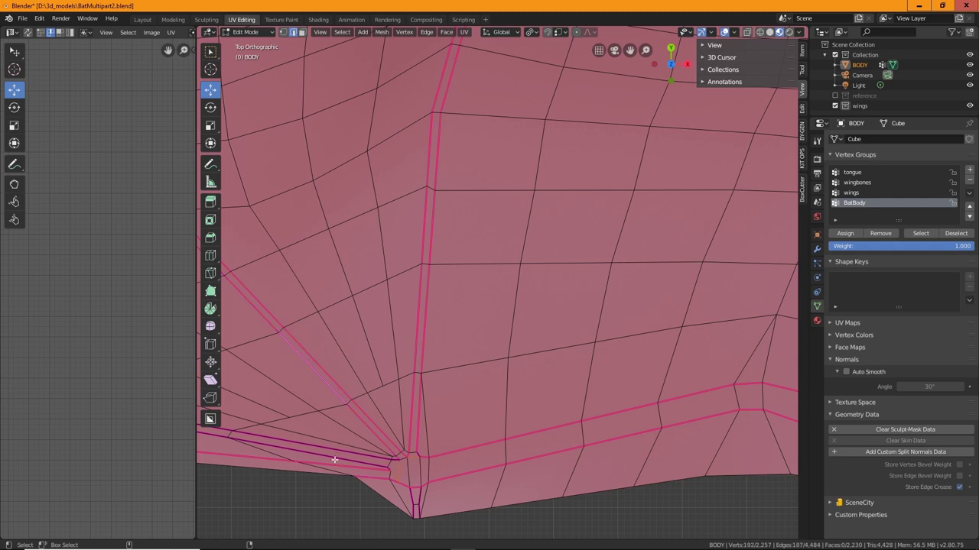
pyautogui.keyDown('alt'); pyautogui.keyDown('shift'); pyautogui.click(316, 452); pyautogui.keyUp('shift'); pyautogui.keyUp('alt')
pyautogui.keyDown('alt'); pyautogui.keyDown('shift'); pyautogui.click(218, 435); pyautogui.keyUp('shift'); pyautogui.keyUp('alt')
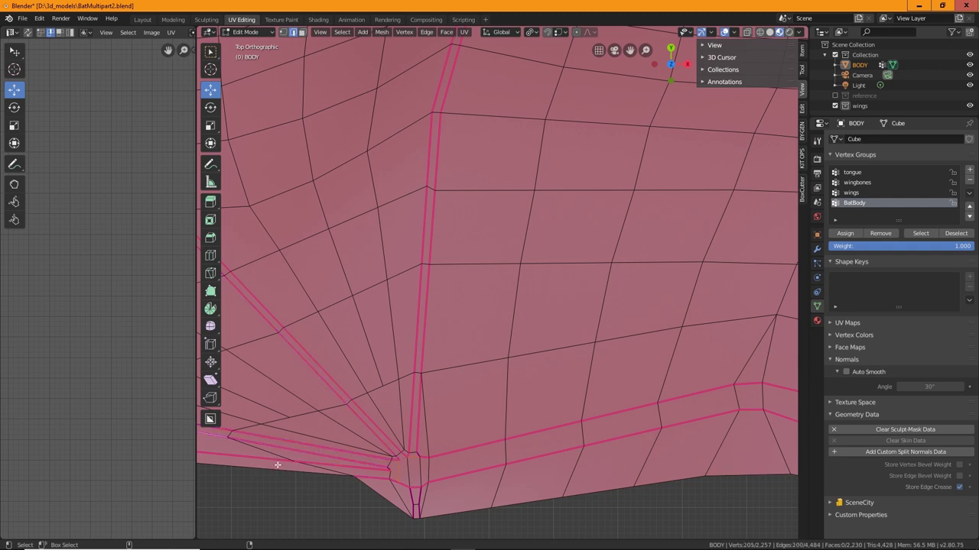
# Add the short thumb-bone border edges at the -X wing's wrist to the edge selection.
pyautogui.keyDown('alt'); pyautogui.keyDown('shift'); pyautogui.click(411, 495); pyautogui.keyUp('shift'); pyautogui.keyUp('alt')
pyautogui.keyDown('alt'); pyautogui.keyDown('shift'); pyautogui.click(418, 510); pyautogui.keyUp('shift'); pyautogui.keyUp('alt')
pyautogui.keyDown('shift'); pyautogui.moveTo(279, 419); pyautogui.dragTo(466, 440, button='middle'); pyautogui.keyUp('shift')
pyautogui.scroll(-4, 532, 382)
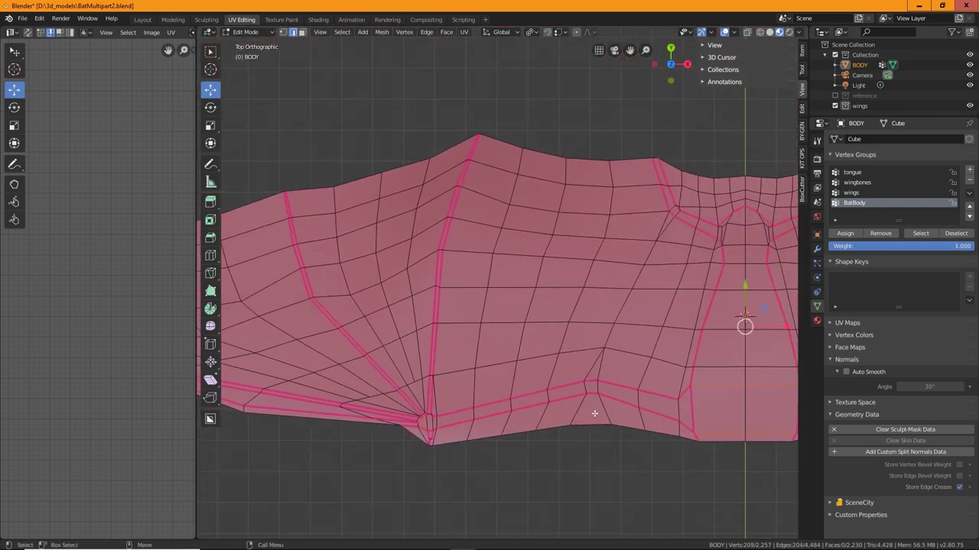
# Remove the stray edges crossing the -X wing's wrist joint from the edge selection.
pyautogui.scroll(5, 595, 414)
pyautogui.keyDown('shift'); pyautogui.moveTo(415, 500); pyautogui.dragTo(571, 354, button='middle'); pyautogui.keyUp('shift')
pyautogui.scroll(3, 546, 418)
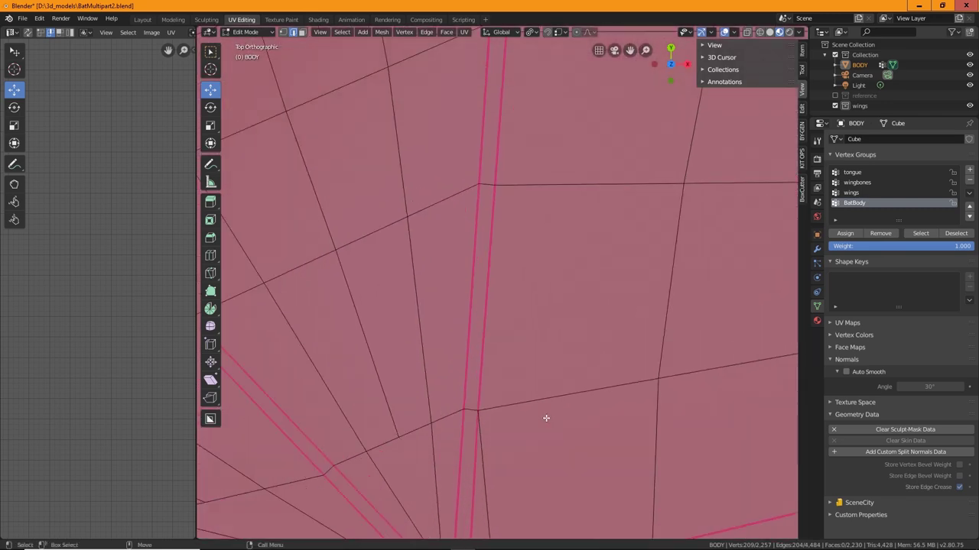
pyautogui.keyDown('shift'); pyautogui.moveTo(543, 426); pyautogui.dragTo(613, 221, button='middle'); pyautogui.keyUp('shift')
pyautogui.keyDown('shift'); pyautogui.moveTo(558, 390); pyautogui.dragTo(566, 281, button='middle'); pyautogui.keyUp('shift')
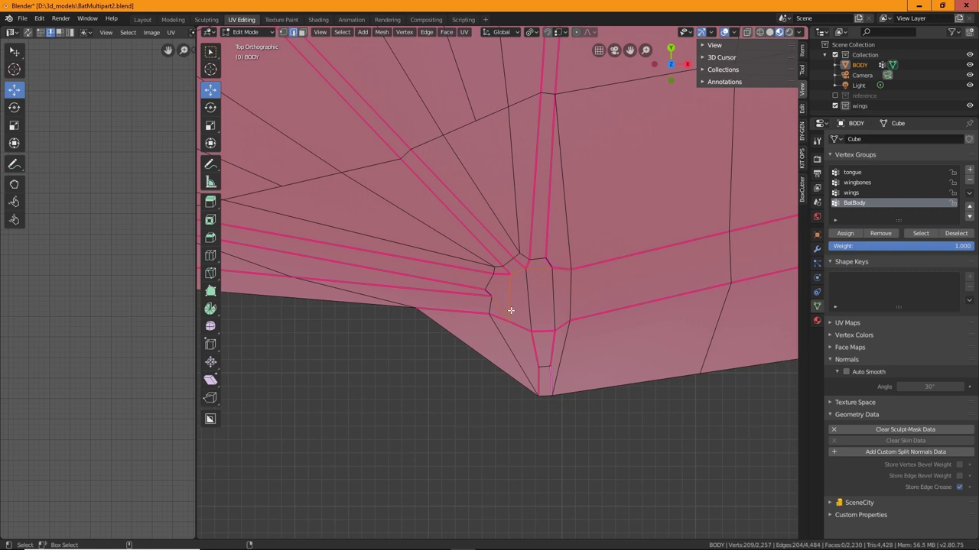
pyautogui.click(518, 280)
pyautogui.keyDown('shift'); pyautogui.moveTo(415, 332); pyautogui.dragTo(570, 382, button='middle'); pyautogui.keyUp('shift')
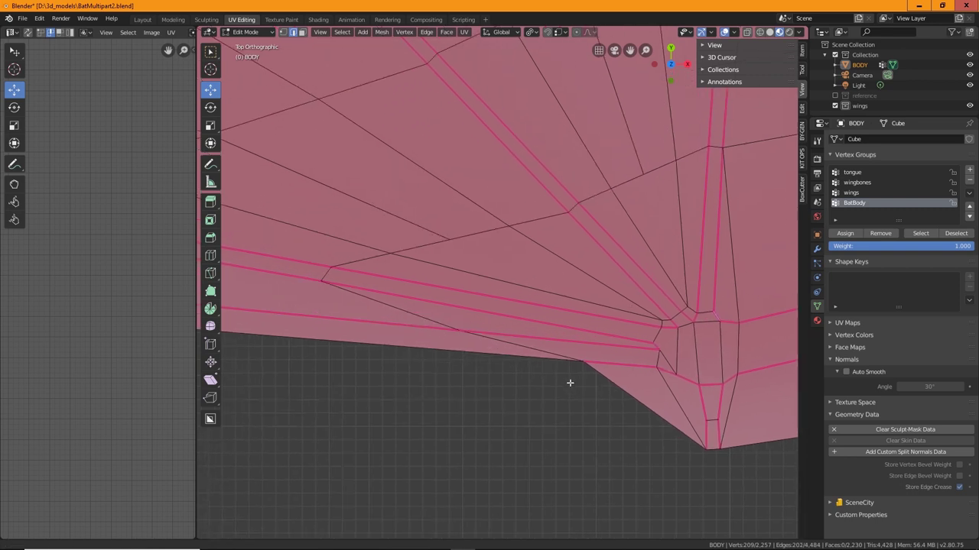
# Deselect the two long side edges of the rectangular section at the base of the torso.
pyautogui.scroll(-5, 572, 379)
pyautogui.keyDown('shift'); pyautogui.moveTo(659, 383); pyautogui.dragTo(256, 430, button='middle'); pyautogui.keyUp('shift')
pyautogui.keyDown('shift'); pyautogui.moveTo(487, 371); pyautogui.dragTo(400, 421, button='middle'); pyautogui.keyUp('shift')
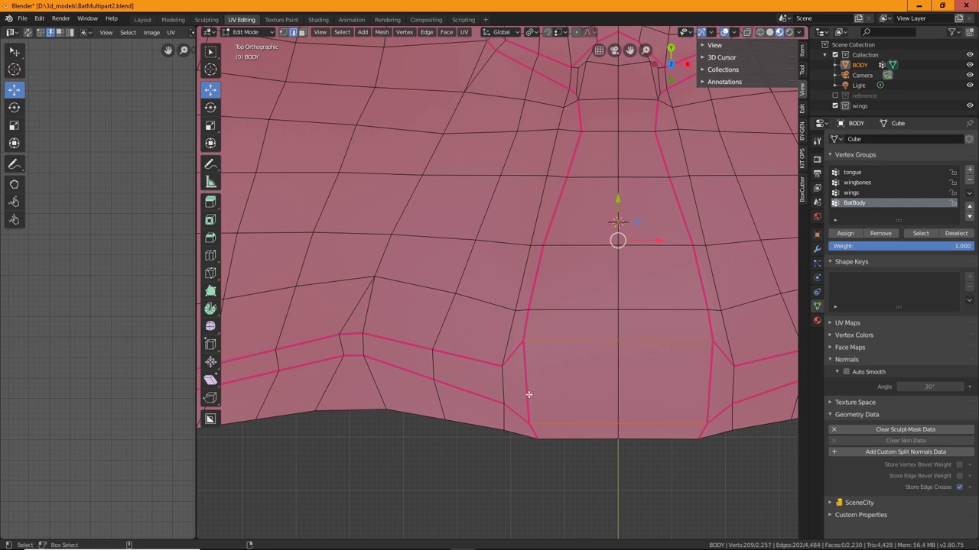
pyautogui.click(527, 395)
pyautogui.keyDown('shift'); pyautogui.click(708, 397); pyautogui.keyUp('shift')
# Remove the stray edges crossing the +X wing's wrist joint from the edge selection.
pyautogui.keyDown('shift'); pyautogui.moveTo(727, 431); pyautogui.dragTo(388, 355, button='middle'); pyautogui.keyUp('shift')
pyautogui.keyDown('shift'); pyautogui.moveTo(736, 375); pyautogui.dragTo(404, 331, button='middle'); pyautogui.keyUp('shift')
pyautogui.scroll(4, 513, 353)
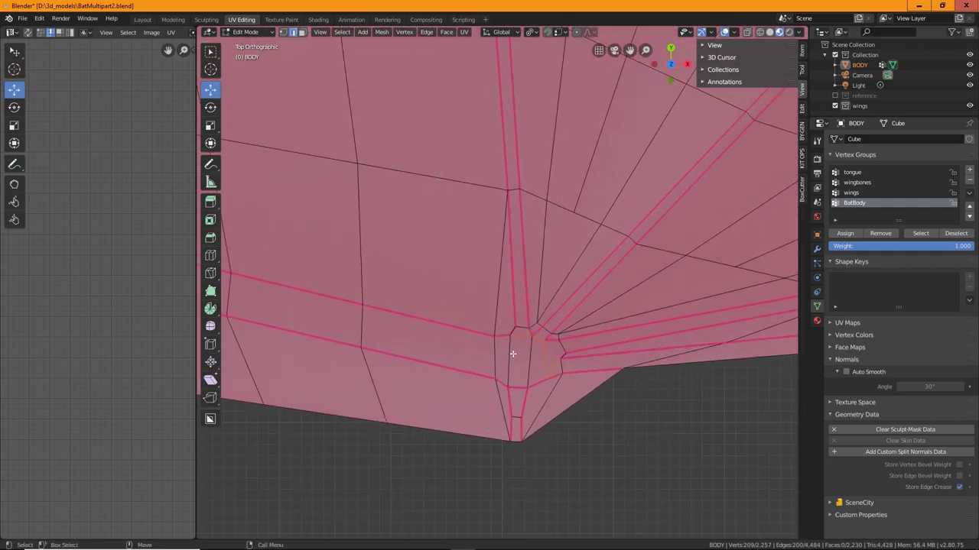
pyautogui.keyDown('shift'); pyautogui.click(524, 339); pyautogui.keyUp('shift')
pyautogui.keyDown('shift'); pyautogui.click(544, 354); pyautogui.keyUp('shift')
pyautogui.keyDown('shift'); pyautogui.click(540, 337); pyautogui.keyUp('shift')
pyautogui.keyDown('shift'); pyautogui.click(514, 331); pyautogui.keyUp('shift')
# Examine the selected bone-border edges across both wings and the torso for gaps or stray edges.
pyautogui.scroll(-4, 605, 371)
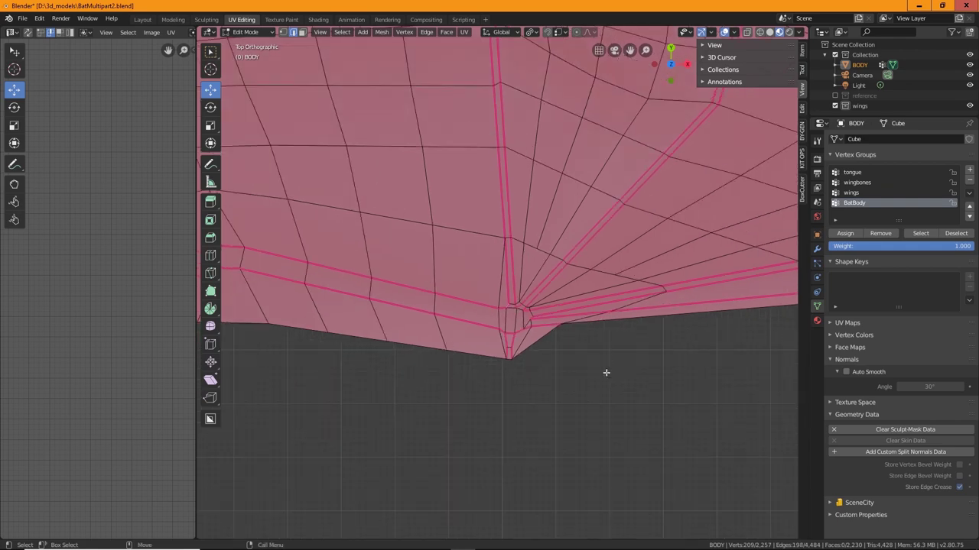
pyautogui.keyDown('shift'); pyautogui.moveTo(593, 382); pyautogui.dragTo(610, 499, button='middle'); pyautogui.keyUp('shift')
pyautogui.keyDown('shift'); pyautogui.moveTo(411, 337); pyautogui.dragTo(601, 367, button='middle'); pyautogui.keyUp('shift')
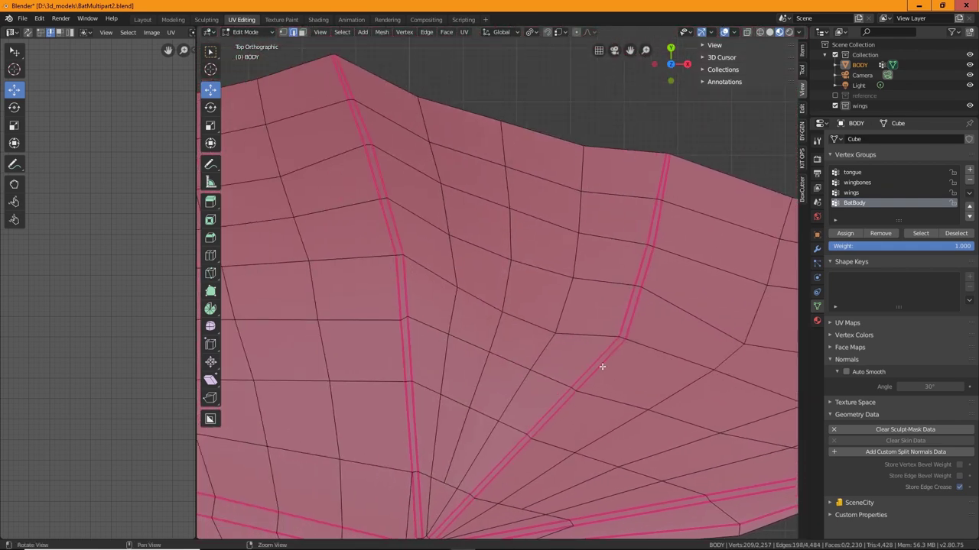
pyautogui.keyDown('shift'); pyautogui.moveTo(357, 341); pyautogui.dragTo(616, 310, button='middle'); pyautogui.keyUp('shift')
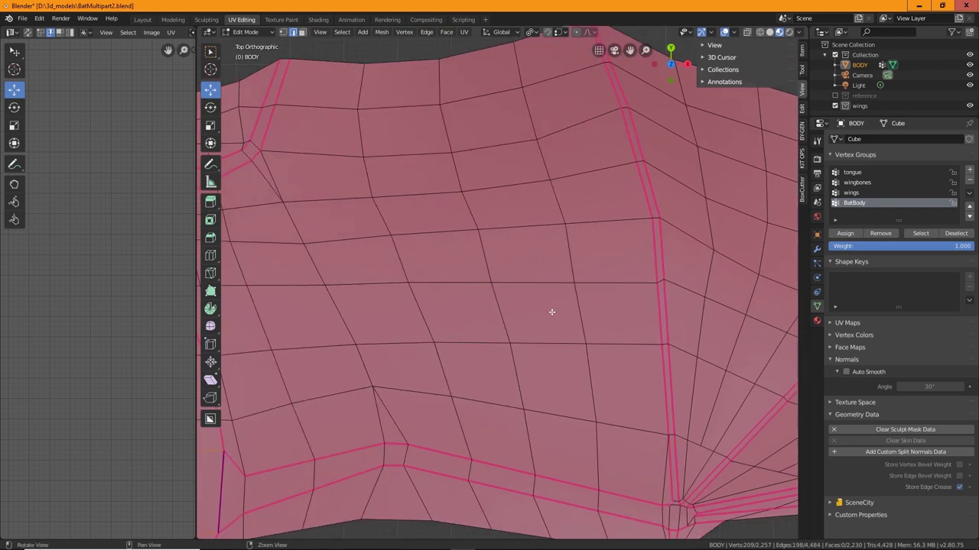
pyautogui.keyDown('shift'); pyautogui.moveTo(417, 334); pyautogui.dragTo(570, 308, button='middle'); pyautogui.keyUp('shift')
pyautogui.moveTo(415, 306)
pyautogui.keyDown('shift'); pyautogui.mouseDown(button='middle')
pyautogui.moveTo(631, 344)
pyautogui.moveTo(538, 315)
pyautogui.moveTo(699, 317)
pyautogui.mouseUp(button='middle'); pyautogui.keyUp('shift')
pyautogui.keyDown('shift'); pyautogui.moveTo(421, 280); pyautogui.dragTo(700, 265, button='middle'); pyautogui.keyUp('shift')
pyautogui.keyDown('shift'); pyautogui.moveTo(438, 299); pyautogui.dragTo(632, 220, button='middle'); pyautogui.keyUp('shift')
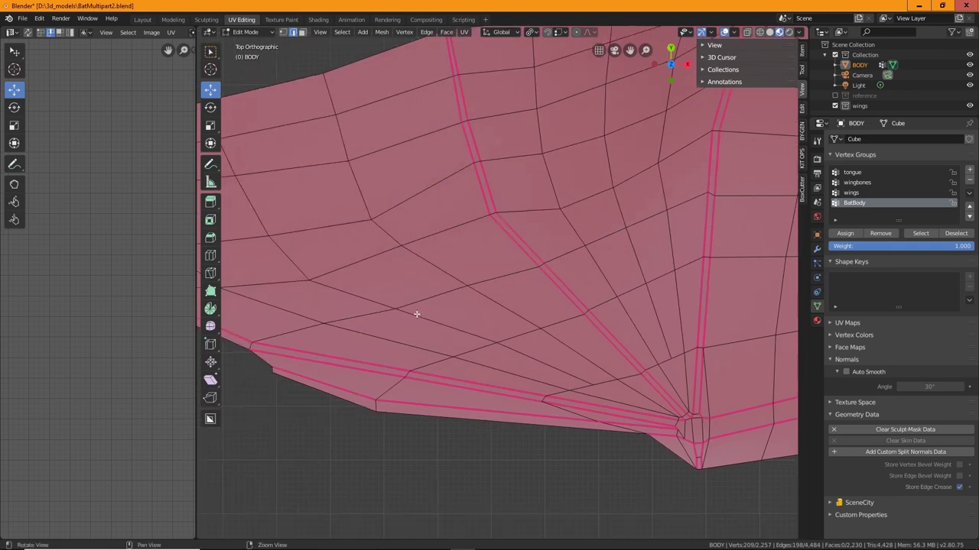
pyautogui.moveTo(413, 312)
pyautogui.keyDown('shift'); pyautogui.mouseDown(button='middle')
pyautogui.moveTo(542, 398)
pyautogui.moveTo(699, 356)
pyautogui.moveTo(663, 309)
pyautogui.mouseUp(button='middle'); pyautogui.keyUp('shift')
pyautogui.scroll(-2, 338, 278)
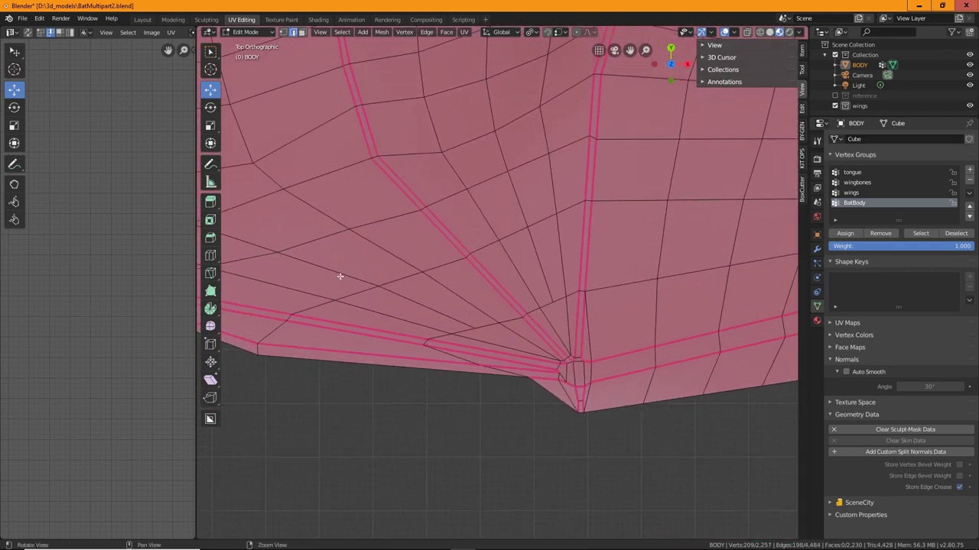
pyautogui.scroll(-3, 492, 332)
pyautogui.scroll(-3, 593, 351)
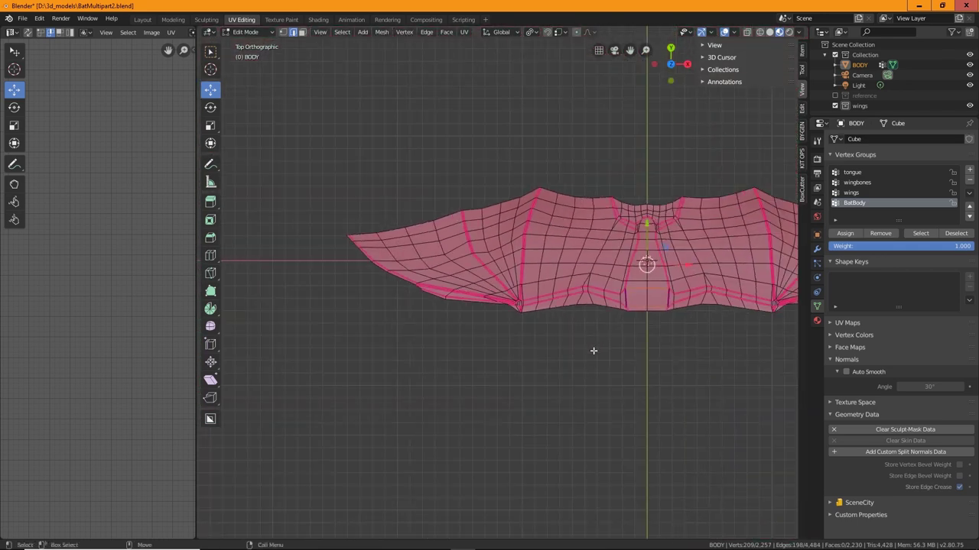
# Mark the selected bone and torso border edges as UV seams.
pyautogui.keyDown('shift'); pyautogui.moveTo(592, 349); pyautogui.dragTo(500, 354, button='middle'); pyautogui.keyUp('shift')
pyautogui.scroll(2, 505, 348)
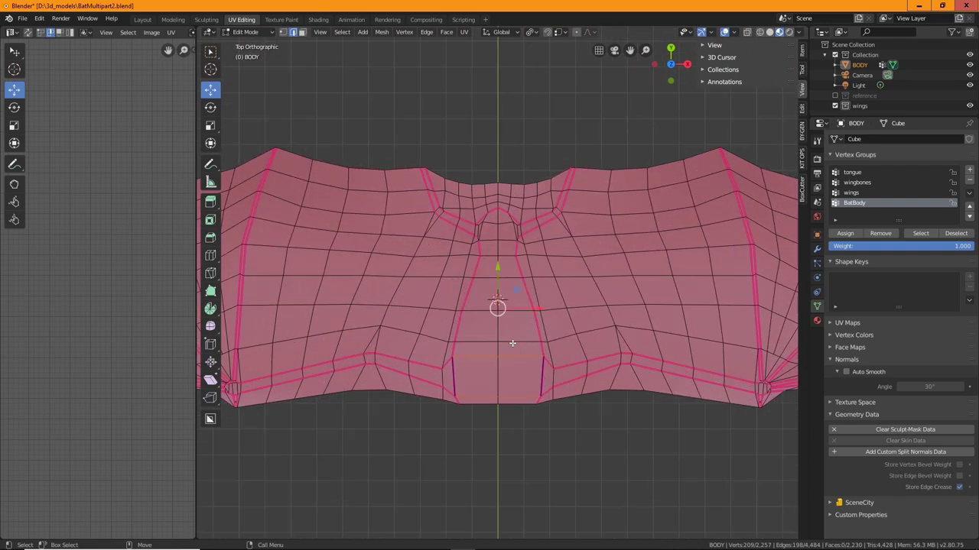
pyautogui.rightClick(455, 334)
pyautogui.click(455, 334)
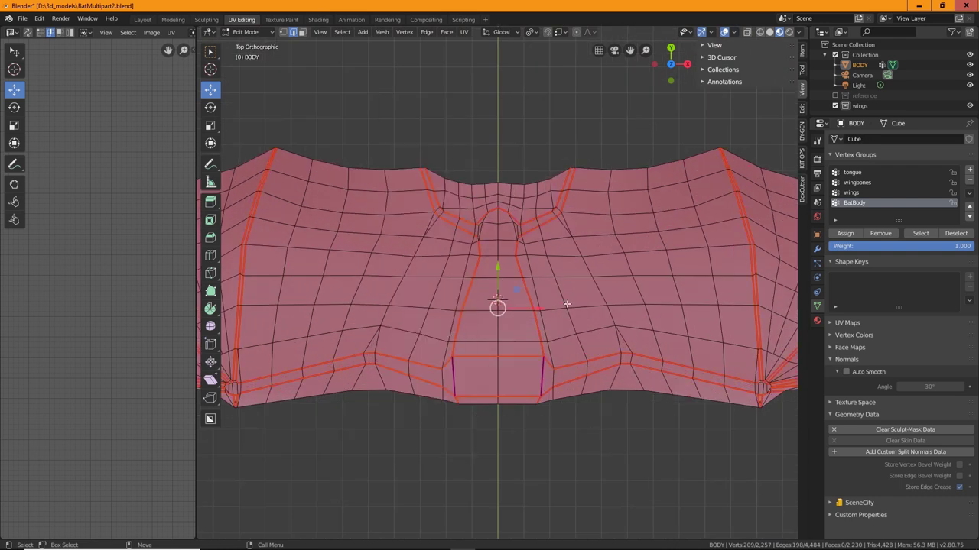
# Select the edge path along the body's centerline from the neck edge towards the tail and mark it as a seam.
pyautogui.click(497, 186)
pyautogui.keyDown('ctrl'); pyautogui.click(499, 347); pyautogui.keyUp('ctrl')
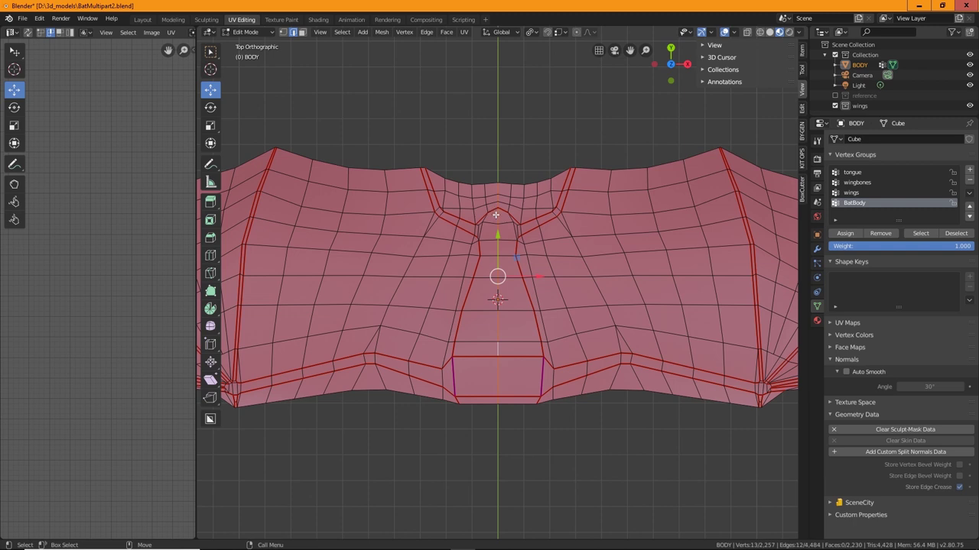
pyautogui.hotkey('ctrl', 'e')
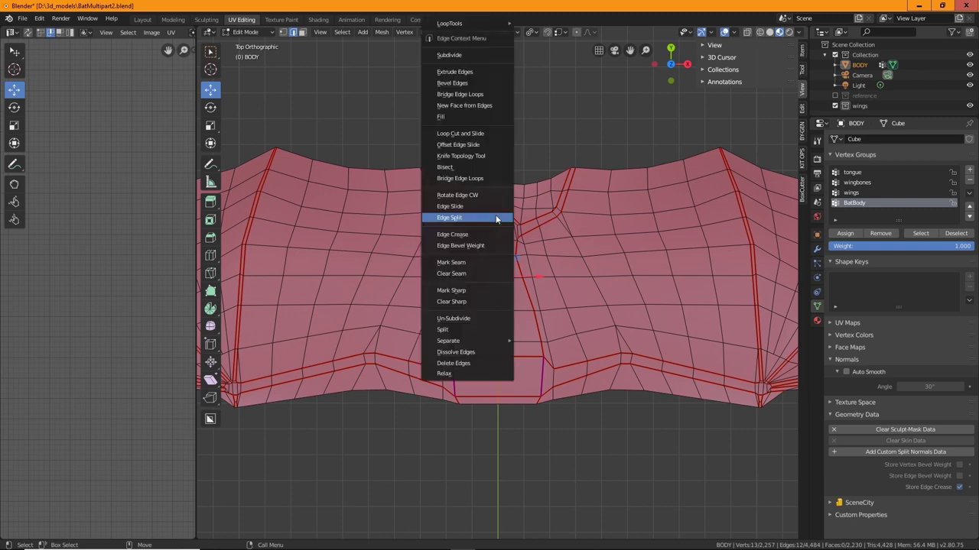
pyautogui.click(462, 263)
# Switch to face selection and box-select all visible faces of the body and both wings.
pyautogui.scroll(-5, 575, 378)
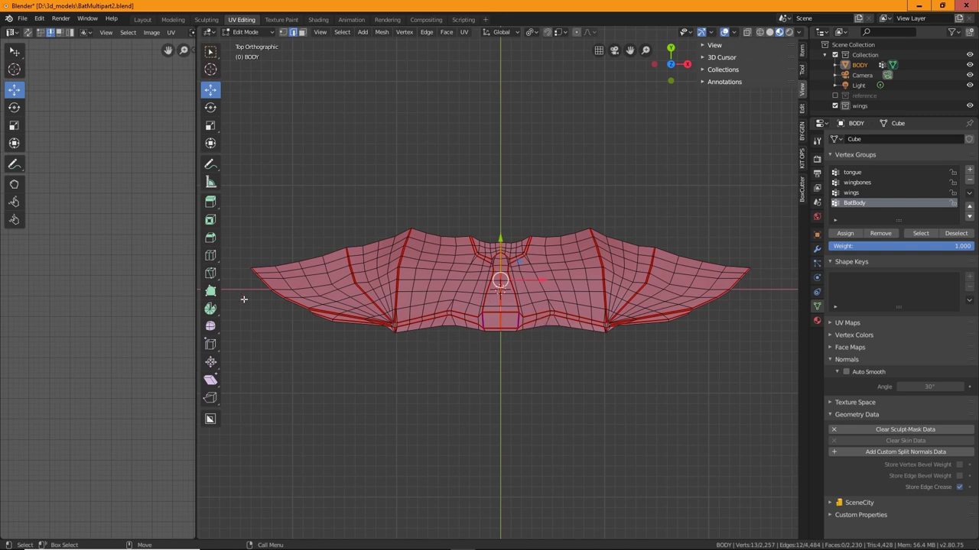
pyautogui.click(302, 32)
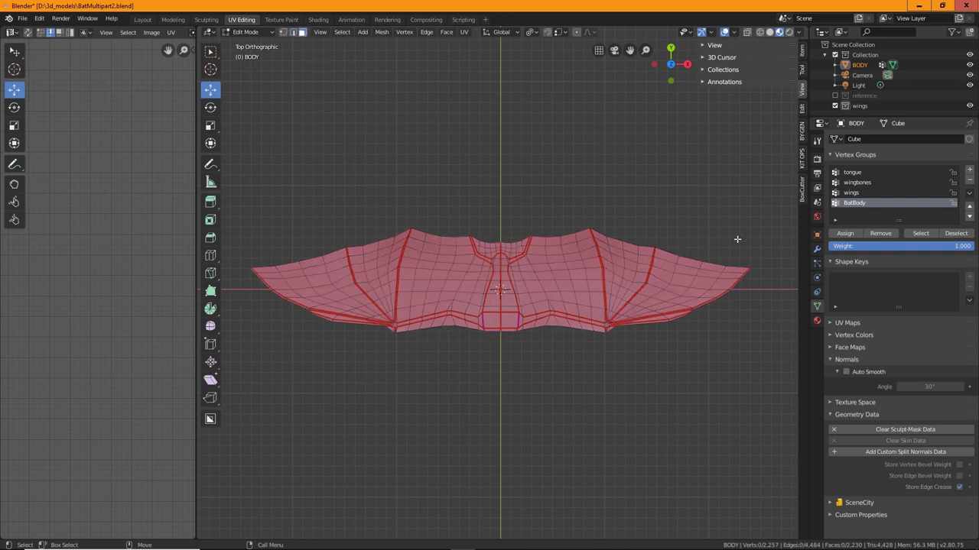
pyautogui.press('b')
pyautogui.moveTo(769, 208); pyautogui.dragTo(270, 389)
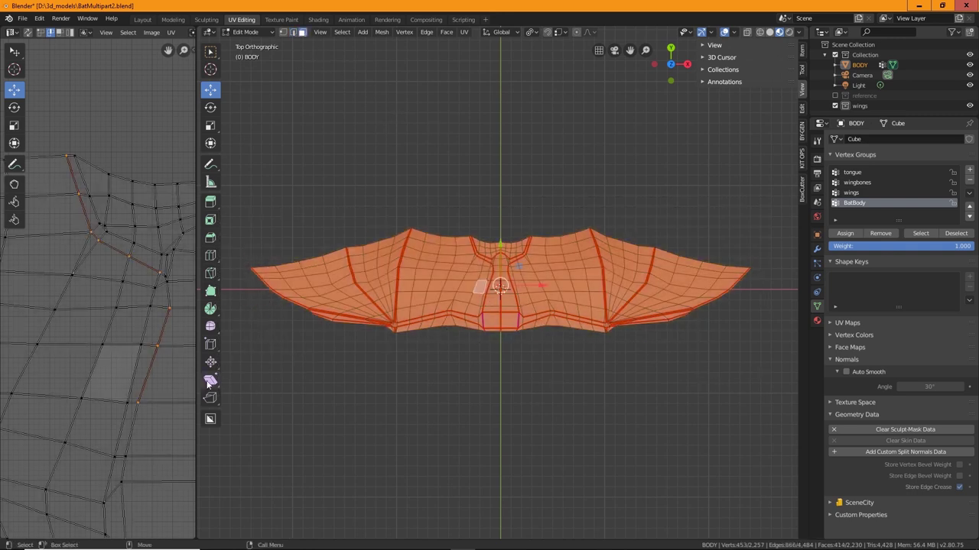
# Widen the UV editor beside the 3D viewport so the whole wing layout fits in it.
pyautogui.moveTo(196, 453); pyautogui.dragTo(585, 412)
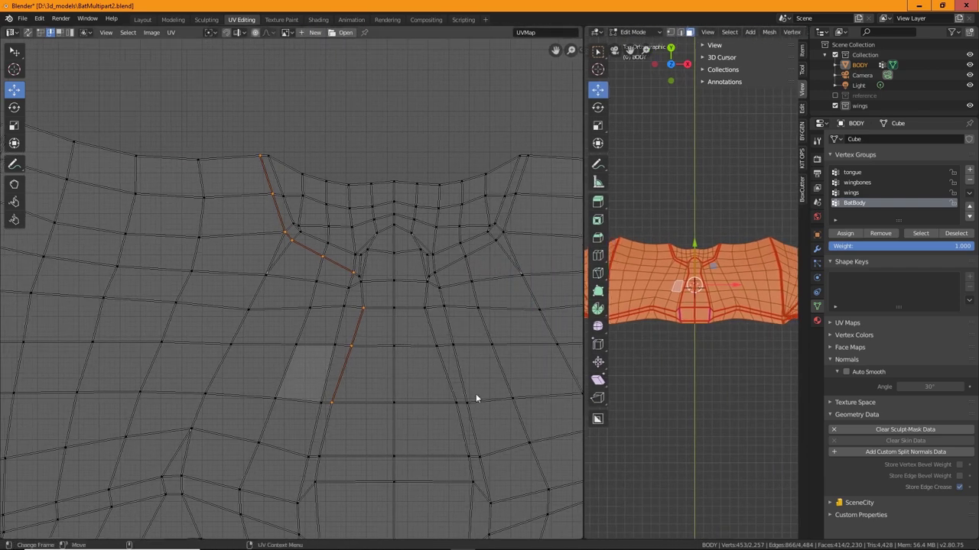
pyautogui.scroll(-4, 472, 380)
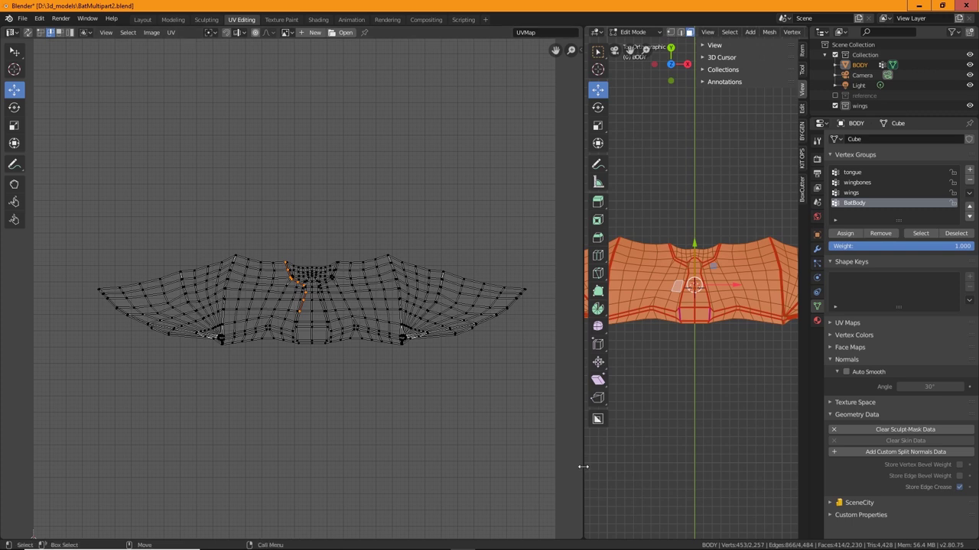
pyautogui.moveTo(584, 461); pyautogui.dragTo(482, 451)
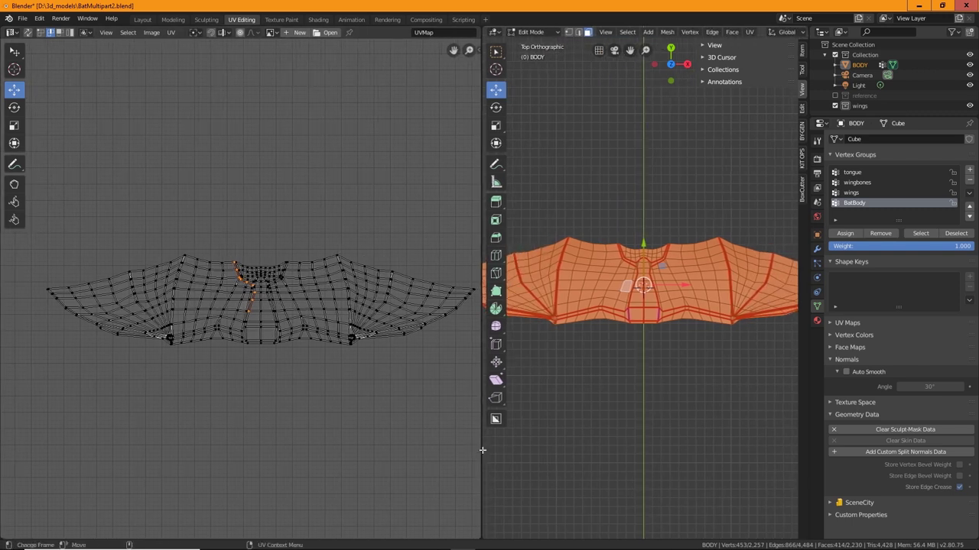
# Try unwrapping the selected faces along the marked seams and examine the separate UV islands.
pyautogui.click(752, 32)
pyautogui.click(766, 46)
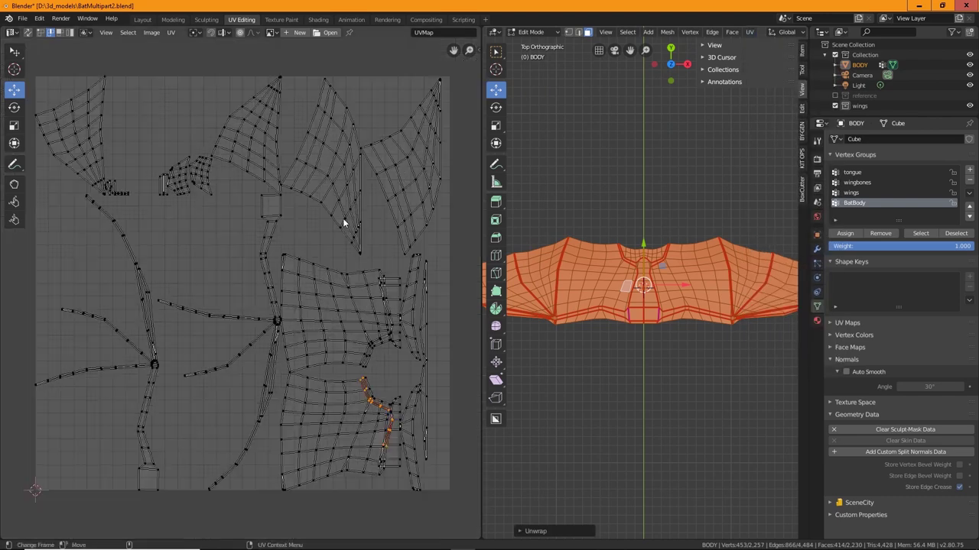
pyautogui.scroll(-4, 342, 218)
pyautogui.scroll(3, 343, 217)
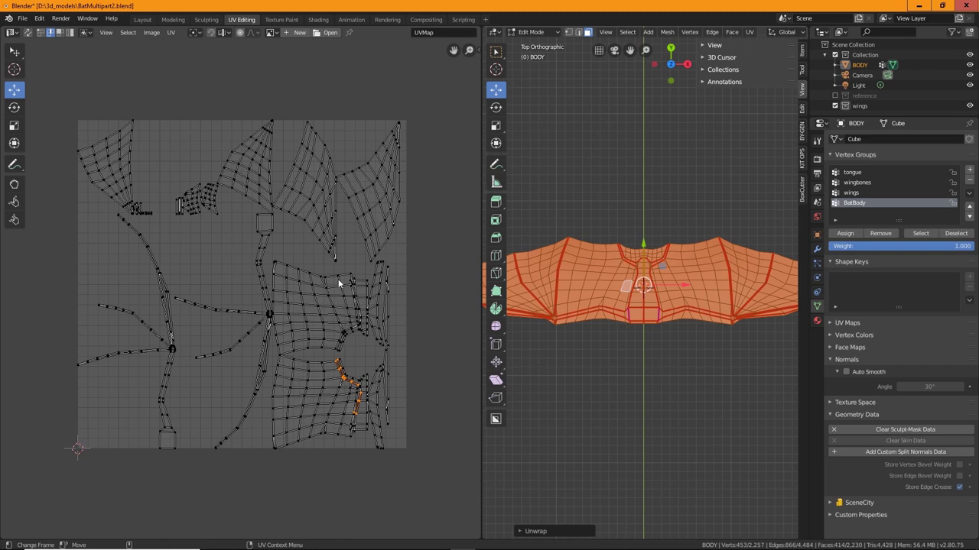
pyautogui.scroll(3, 358, 330)
pyautogui.scroll(-1, 358, 330)
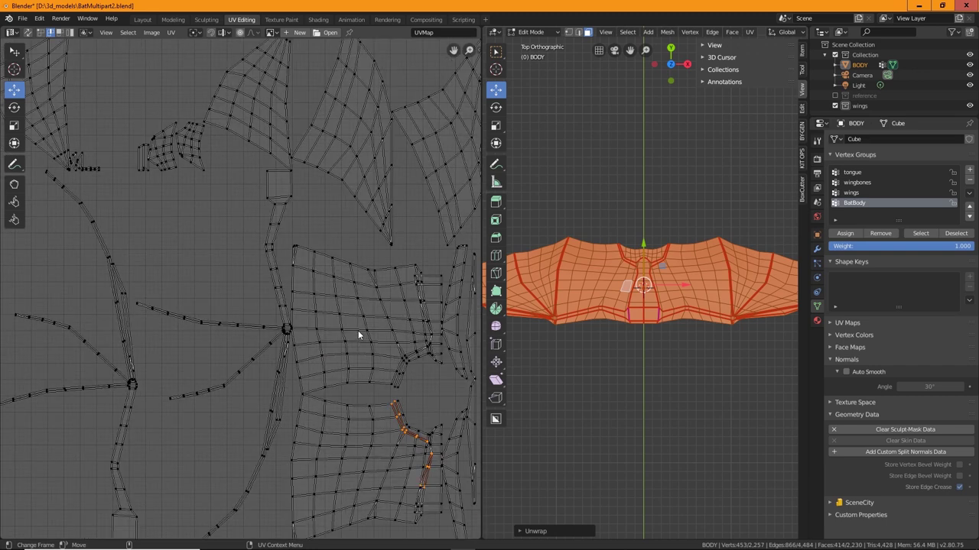
pyautogui.moveTo(410, 343); pyautogui.dragTo(325, 259, button='middle')
pyautogui.scroll(-6, 386, 357)
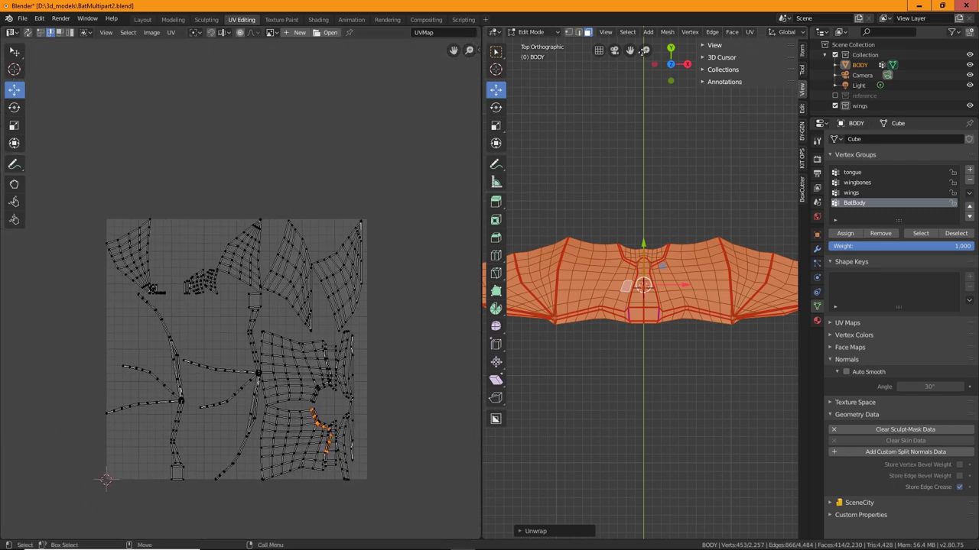
# Project the selected faces' UVs from the top orthographic view.
pyautogui.click(751, 33)
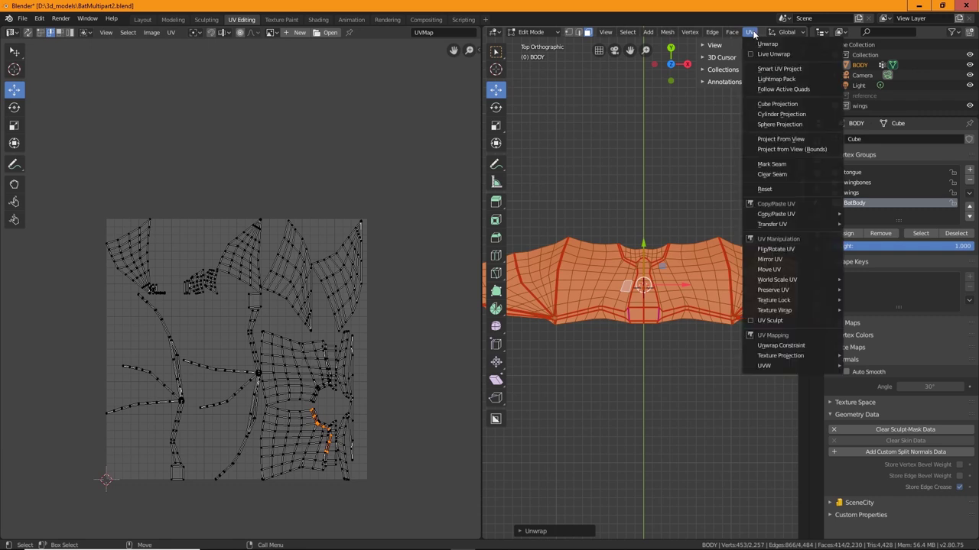
pyautogui.click(790, 138)
pyautogui.scroll(4, 345, 317)
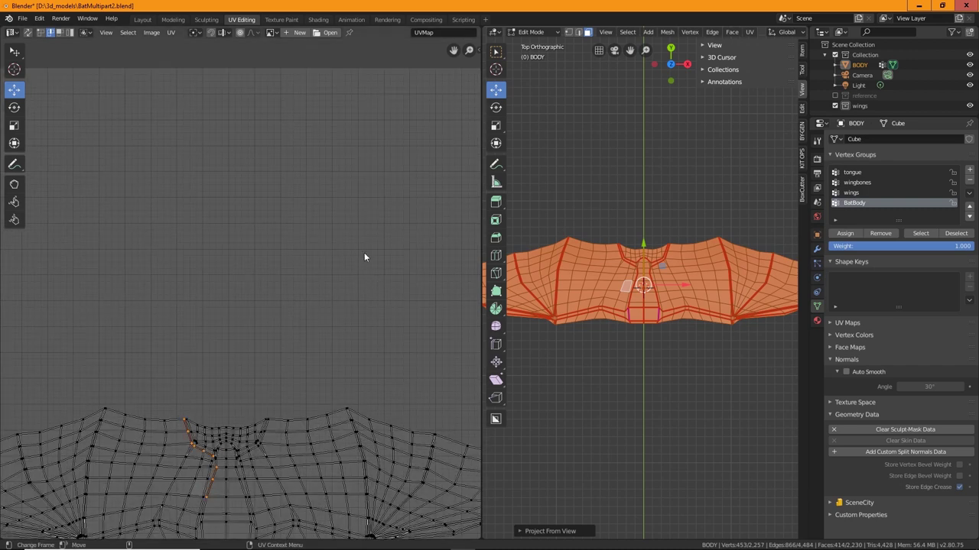
pyautogui.moveTo(321, 332); pyautogui.dragTo(367, 156, button='middle')
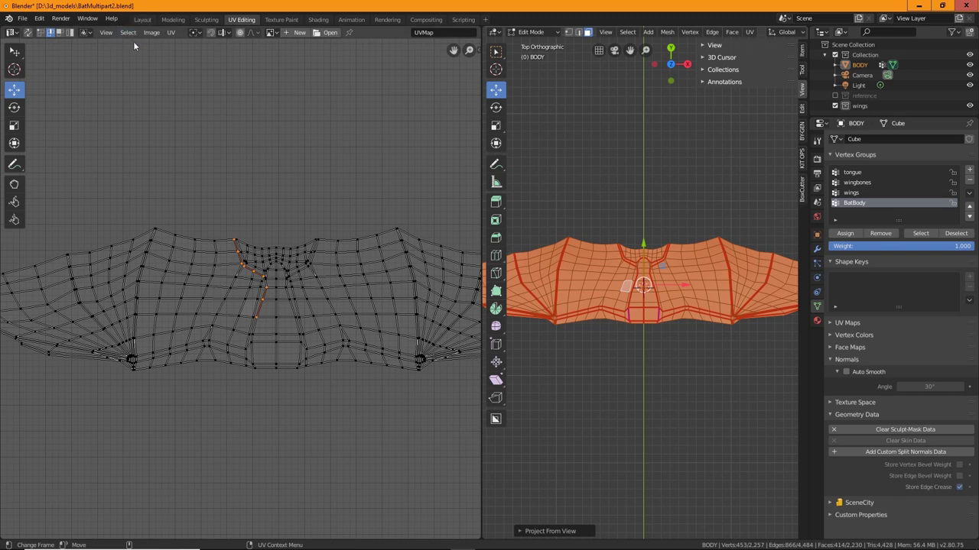
# Pick one membrane face in the projected layout, switch UV selection to island mode and invert the selection.
pyautogui.click(60, 34)
pyautogui.click(221, 293)
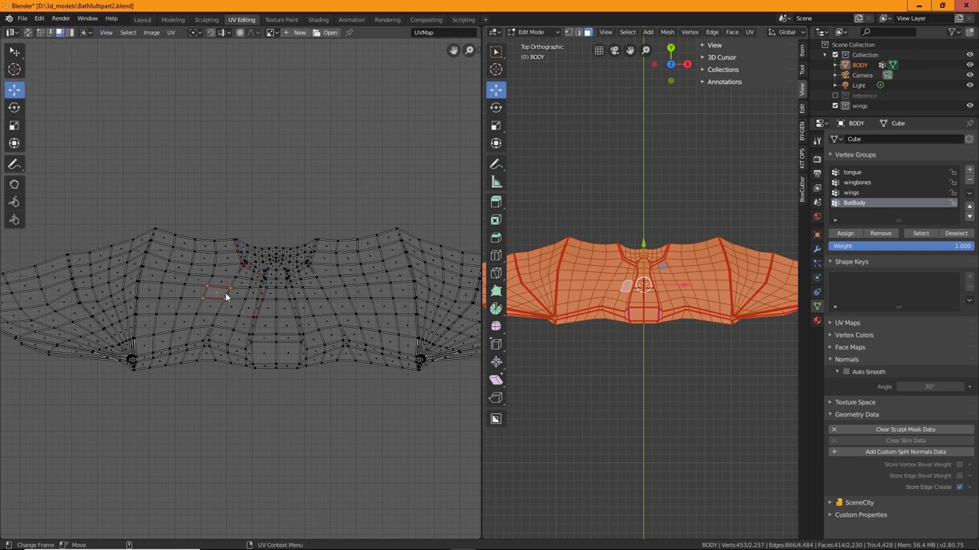
pyautogui.click(69, 33)
pyautogui.hotkey('ctrl', 'i')
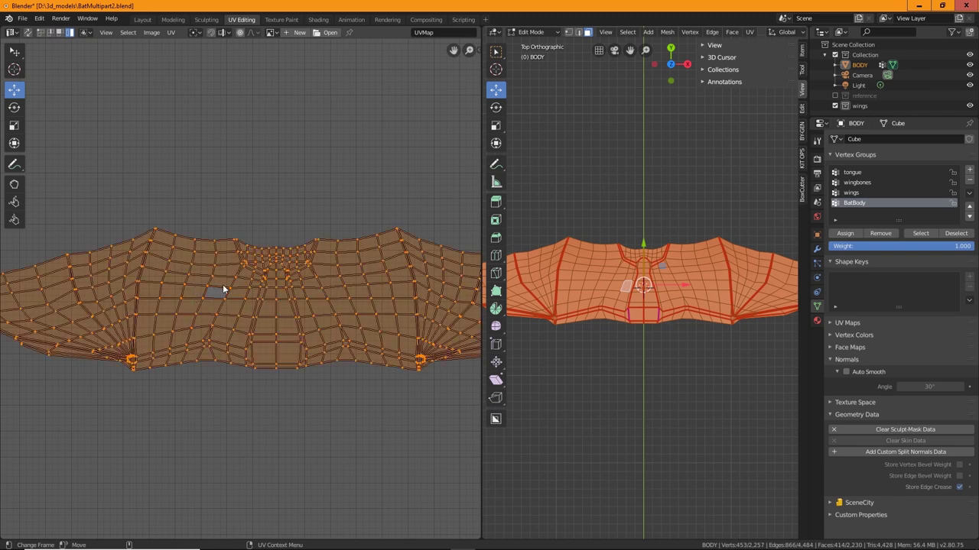
pyautogui.scroll(3, 272, 354)
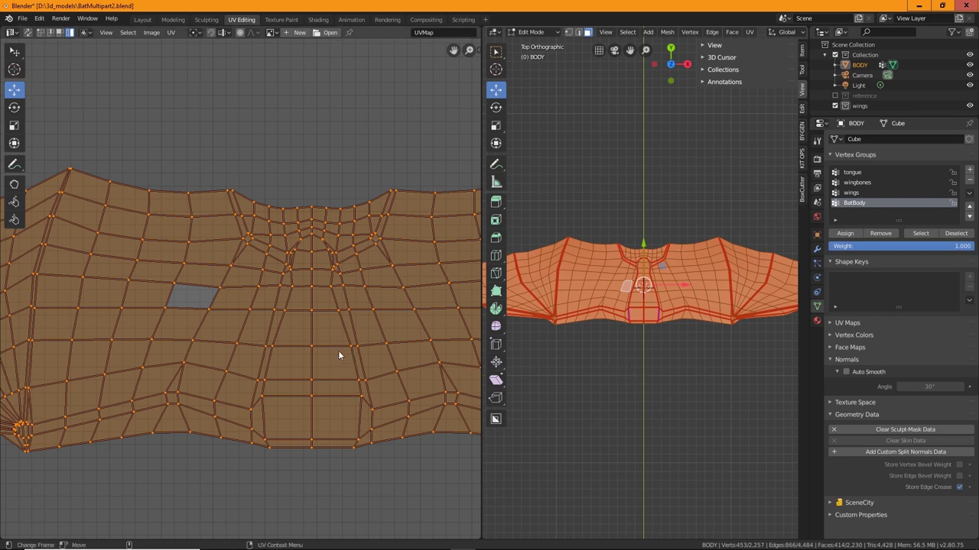
pyautogui.scroll(-4, 295, 279)
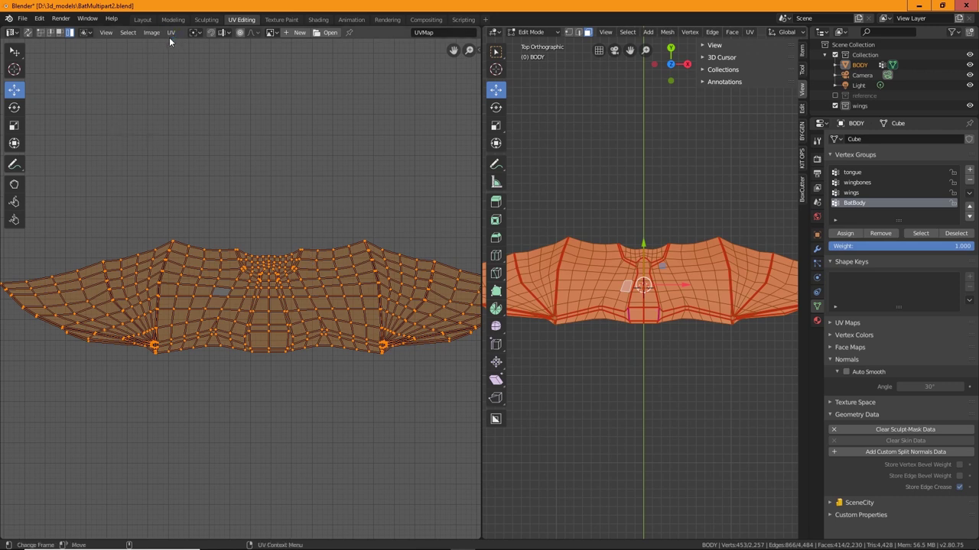
# Clear the UV selection and reselect the entire projected wing layout.
pyautogui.hotkey('alt', 'a')
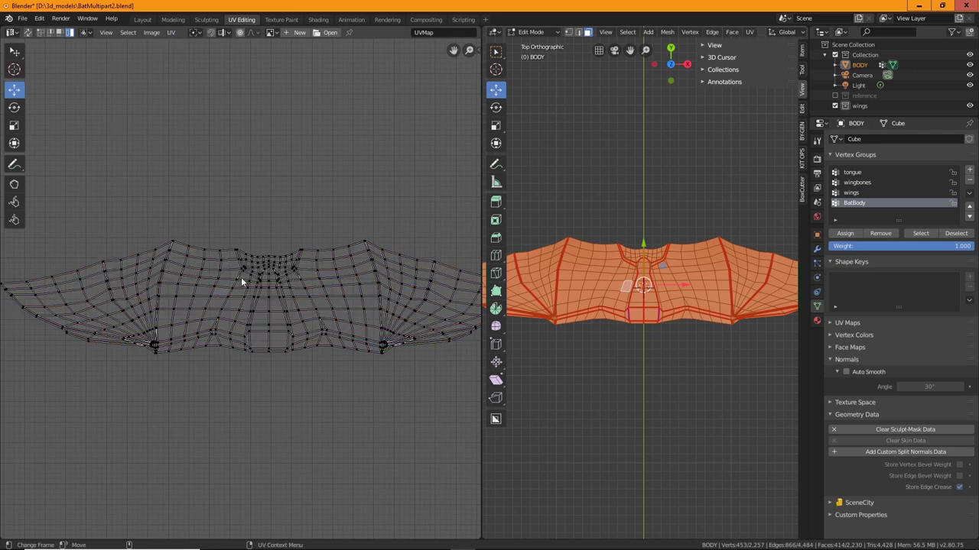
pyautogui.press('a')
pyautogui.click(171, 32)
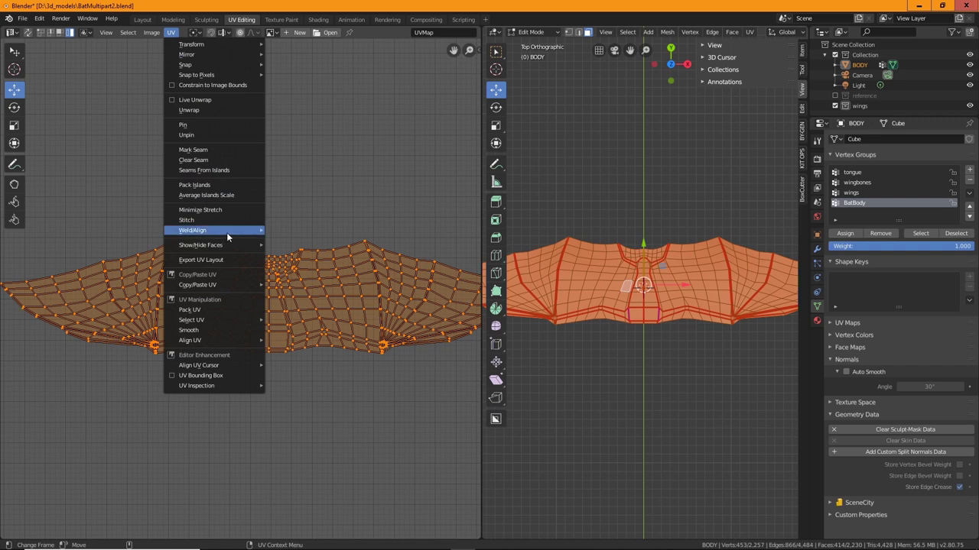
pyautogui.moveTo(228, 236)
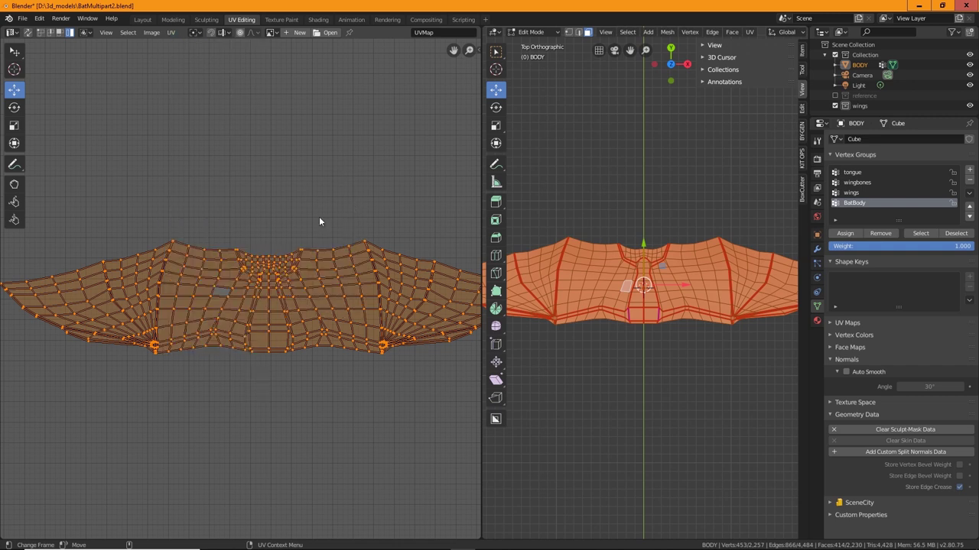
# Select the left wing's outermost membrane section up to its seams and move its UV island by about X -0.09 m, Y 0.33 m.
pyautogui.click(172, 32)
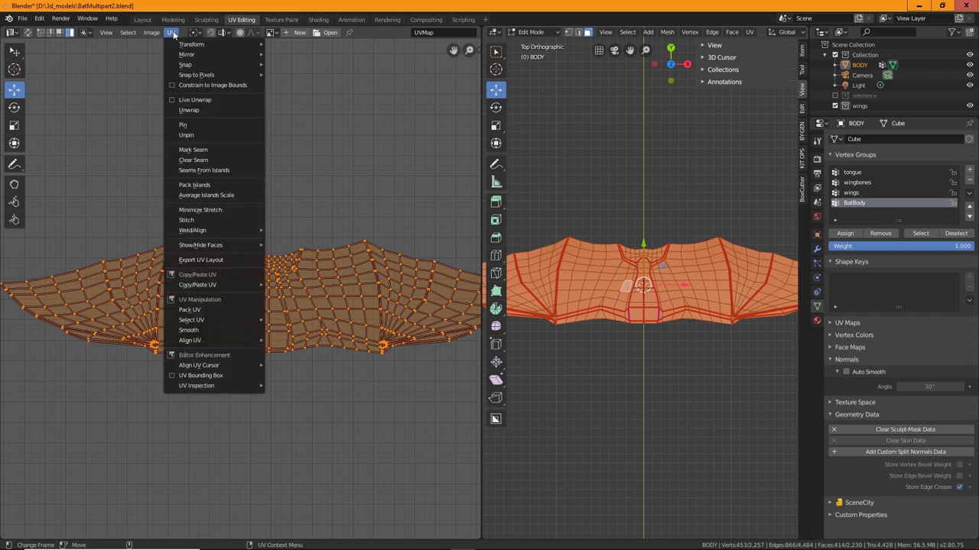
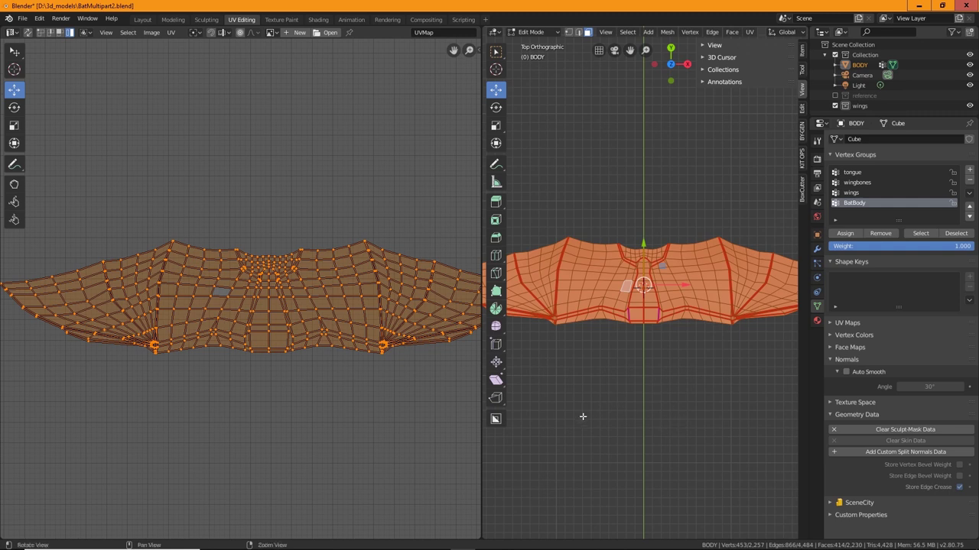
pyautogui.keyDown('shift'); pyautogui.moveTo(583, 415); pyautogui.dragTo(657, 404, button='middle'); pyautogui.keyUp('shift')
pyautogui.scroll(3, 651, 365)
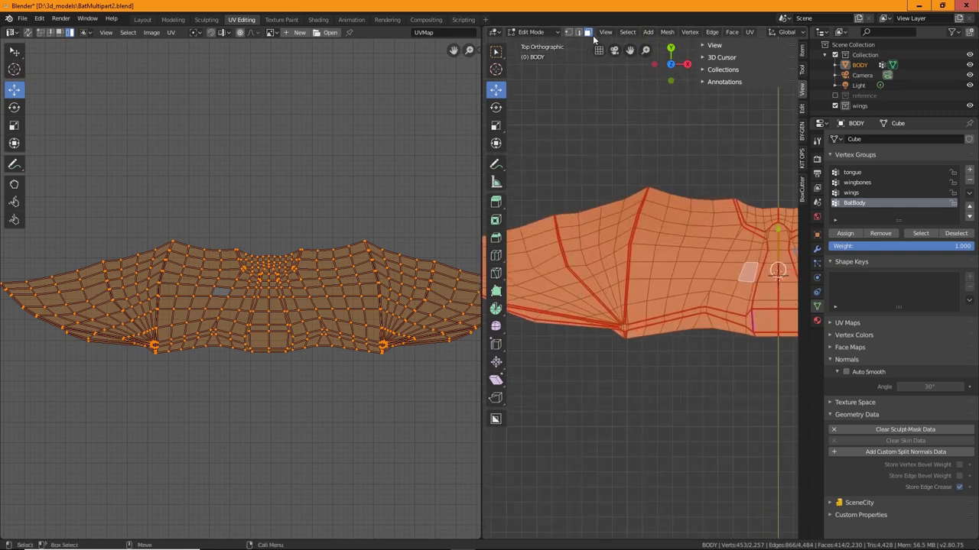
pyautogui.click(557, 276)
pyautogui.hotkey('ctrl', 'l')
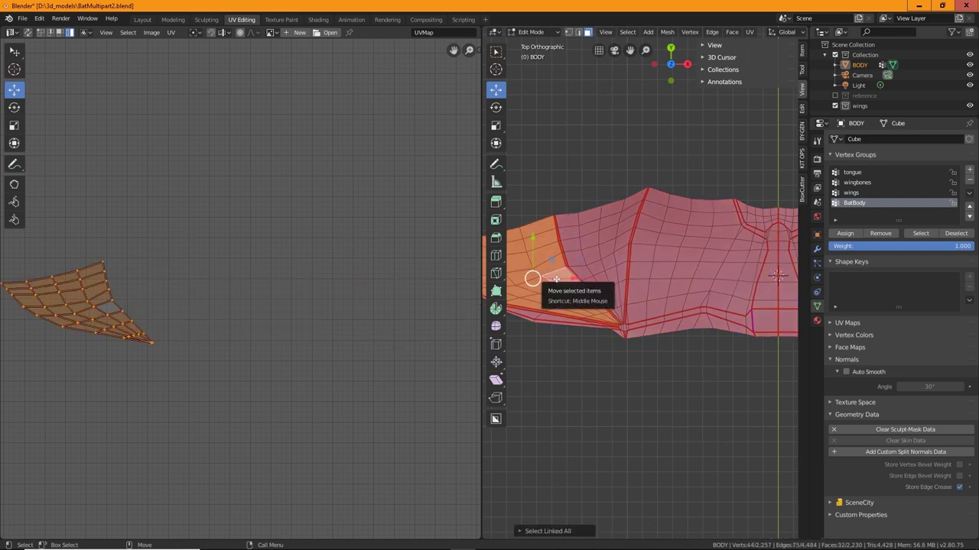
pyautogui.moveTo(247, 263); pyautogui.dragTo(385, 262, button='middle')
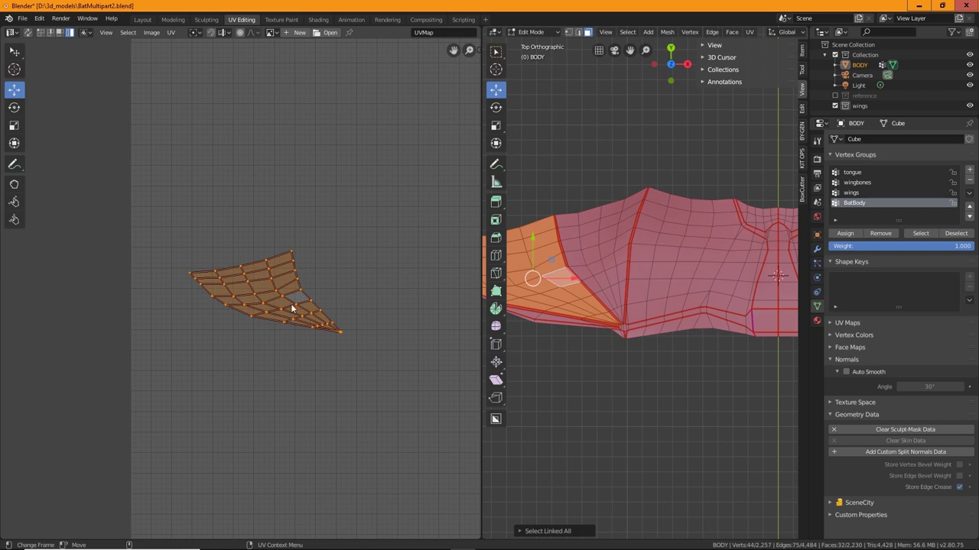
pyautogui.moveTo(281, 299); pyautogui.dragTo(274, 122)
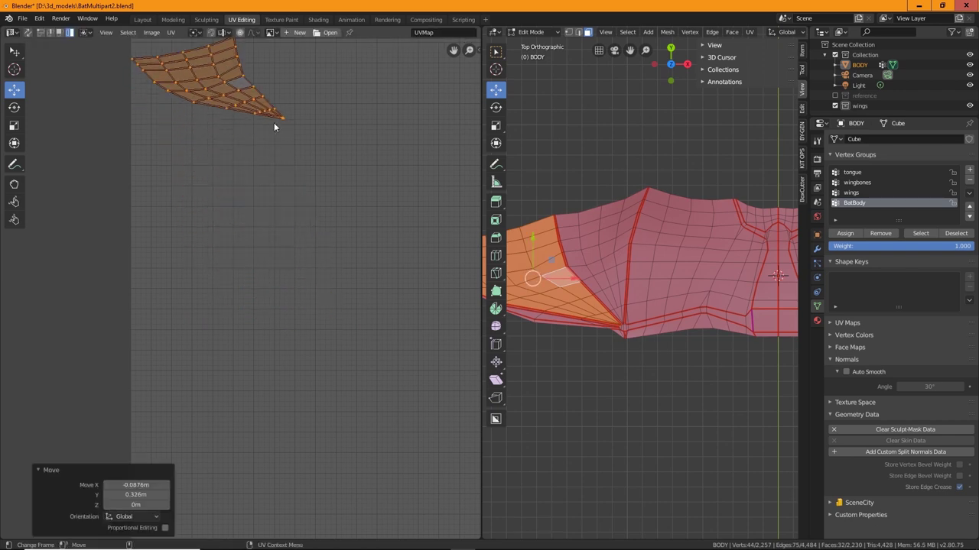
# Select the whole wing mesh and try to pick the left wing's second membrane island using UV vertex selection and linked selection.
pyautogui.scroll(-4, 636, 314)
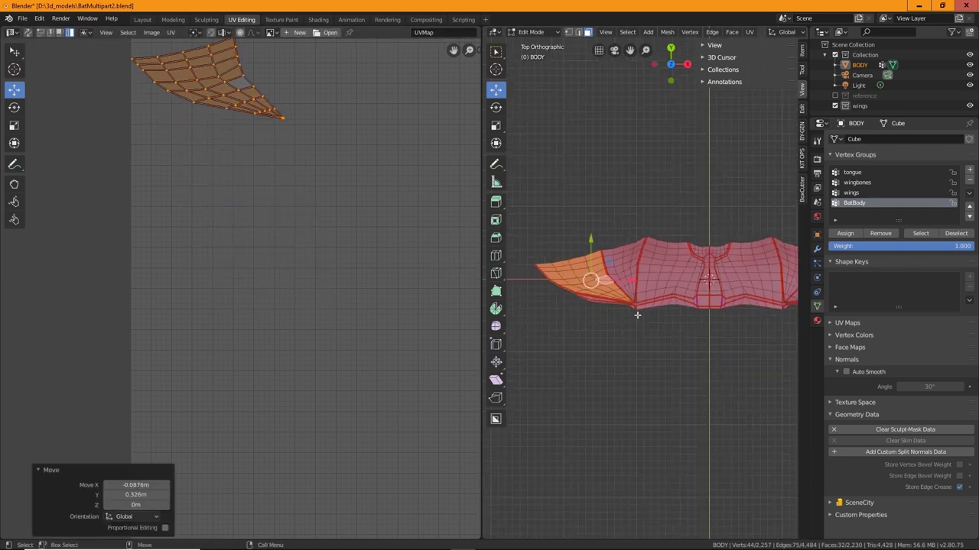
pyautogui.scroll(-3, 636, 315)
pyautogui.keyDown('shift'); pyautogui.moveTo(681, 309); pyautogui.dragTo(627, 325, button='middle'); pyautogui.keyUp('shift')
pyautogui.moveTo(746, 244); pyautogui.dragTo(509, 344)
pyautogui.click(319, 260)
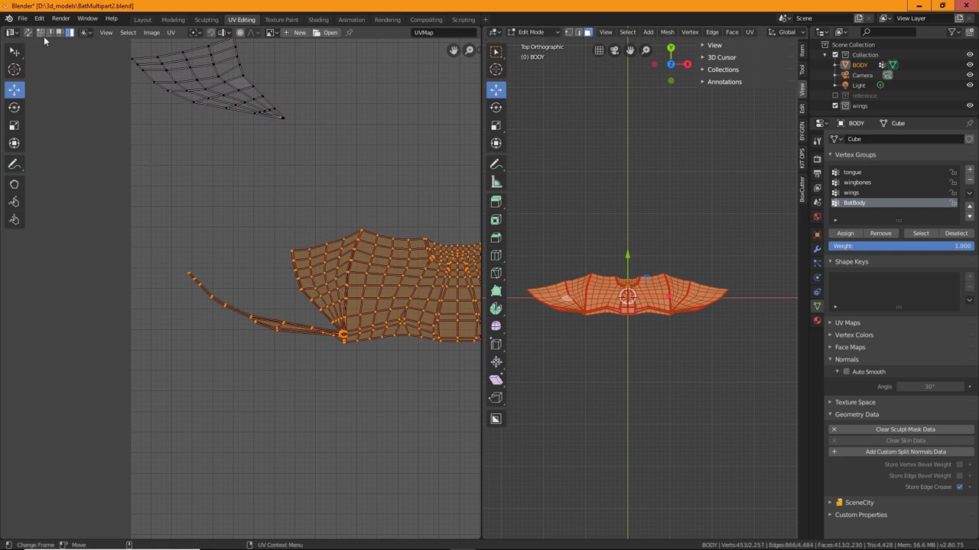
pyautogui.click(293, 242)
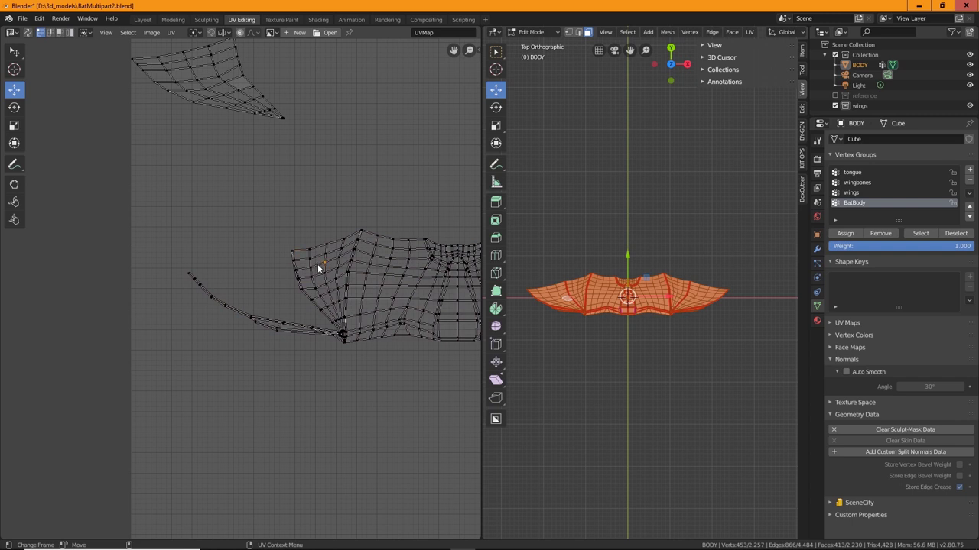
pyautogui.hotkey('ctrl', 'l')
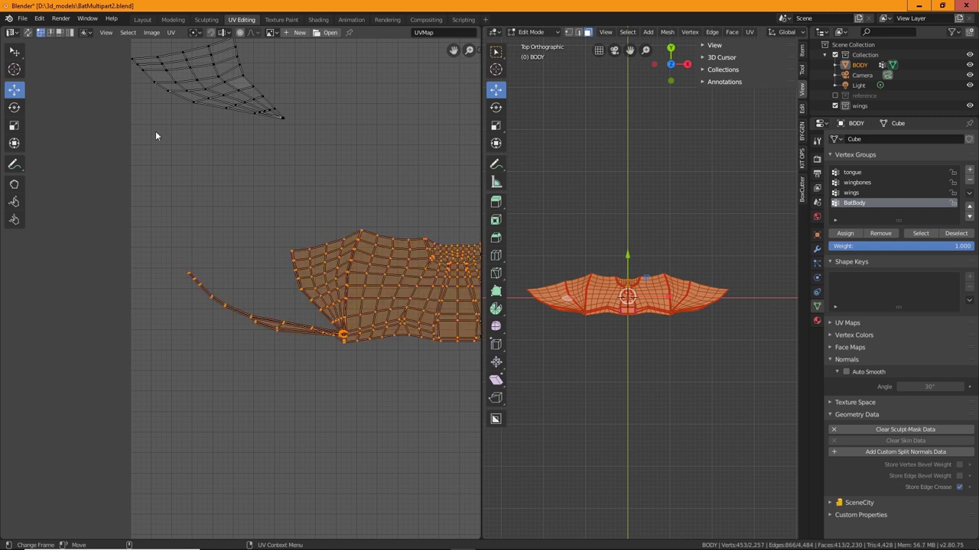
pyautogui.click(269, 204)
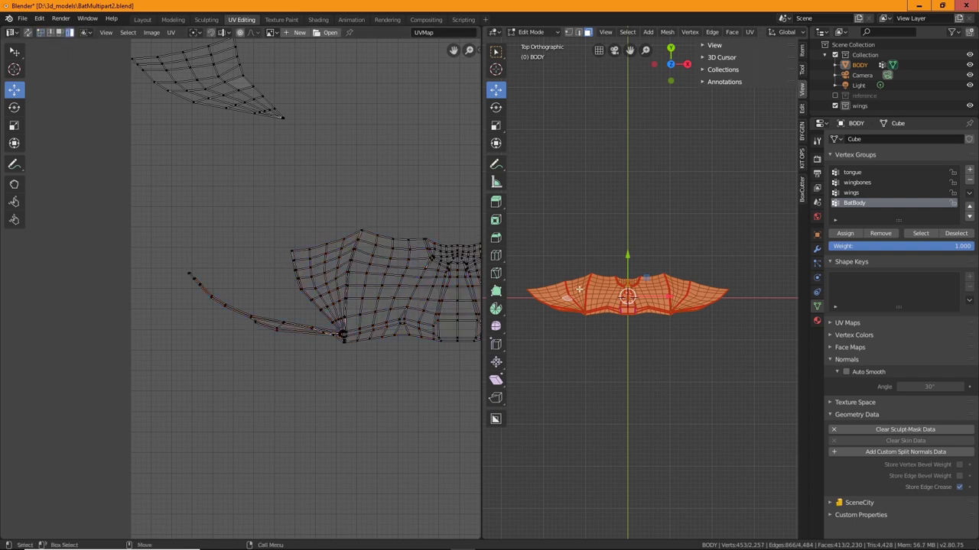
# Select the left wing's second membrane section up to its seams and move its UV island up out of the projected layout.
pyautogui.click(574, 289)
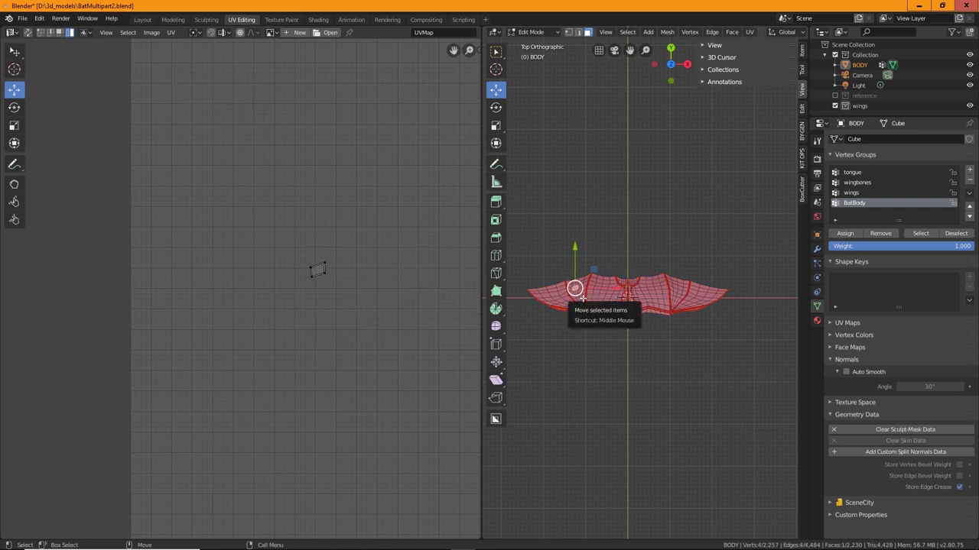
pyautogui.hotkey('ctrl', 'l')
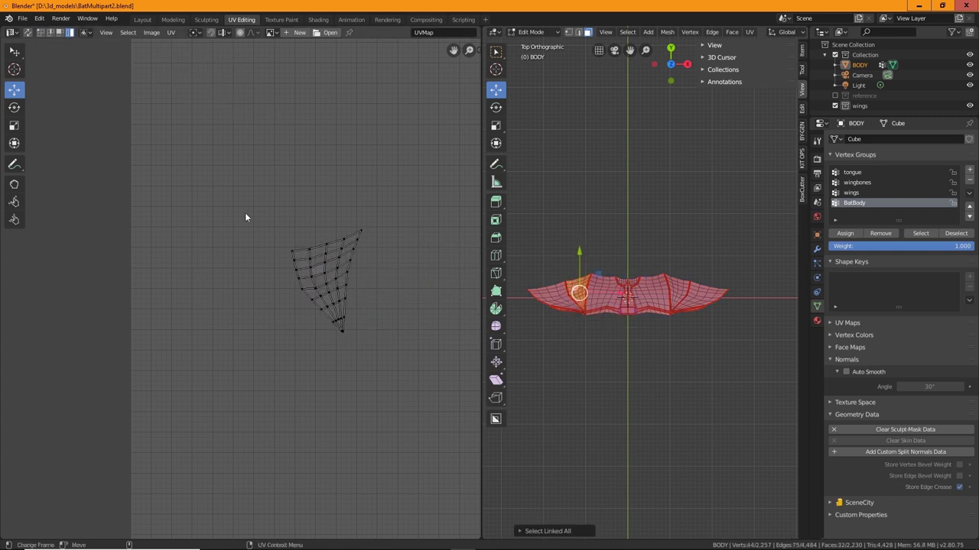
pyautogui.press('w')
pyautogui.moveTo(218, 186); pyautogui.dragTo(391, 339)
pyautogui.hotkey('shift', 'space')
pyautogui.press('g')
pyautogui.moveTo(332, 299); pyautogui.dragTo(324, 110)
pyautogui.click(385, 244)
# Select the left wing's inner membrane section beside the body and move its UV island up by about 0.24 m.
pyautogui.click(599, 307)
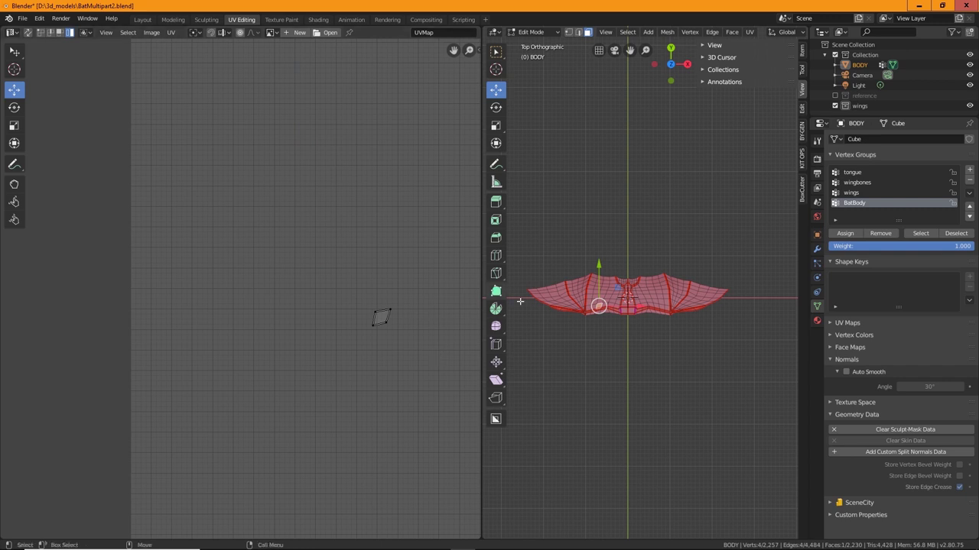
pyautogui.click(589, 291)
pyautogui.press('l')
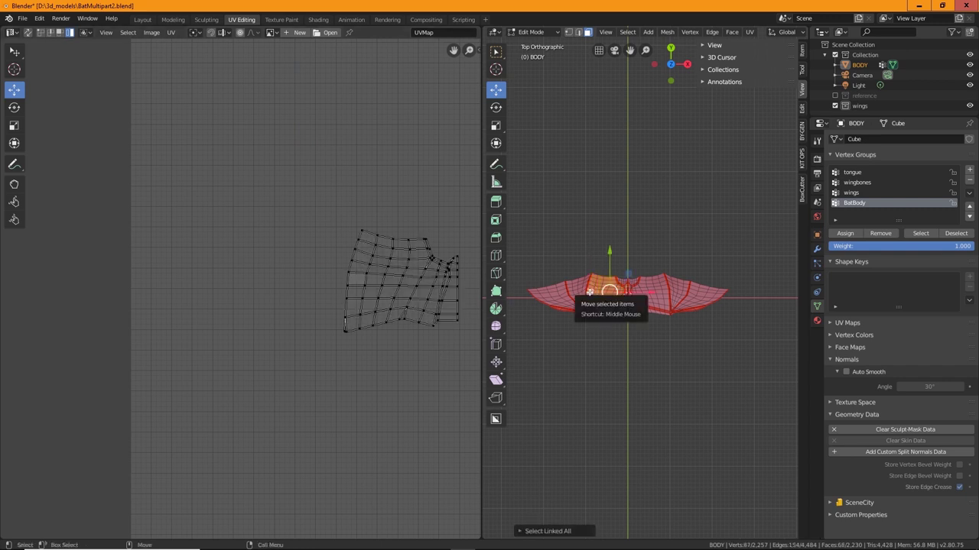
pyautogui.press('a')
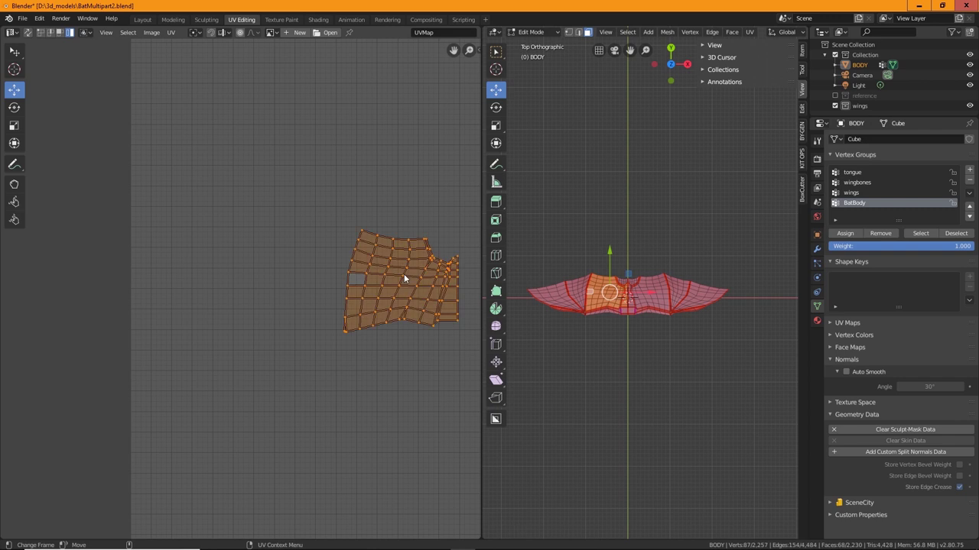
pyautogui.moveTo(403, 279); pyautogui.dragTo(393, 127)
# Select the right wing's inner membrane section beside the body and move its UV island by about X 0.29 m, Y 0.33 m.
pyautogui.scroll(-4, 393, 128)
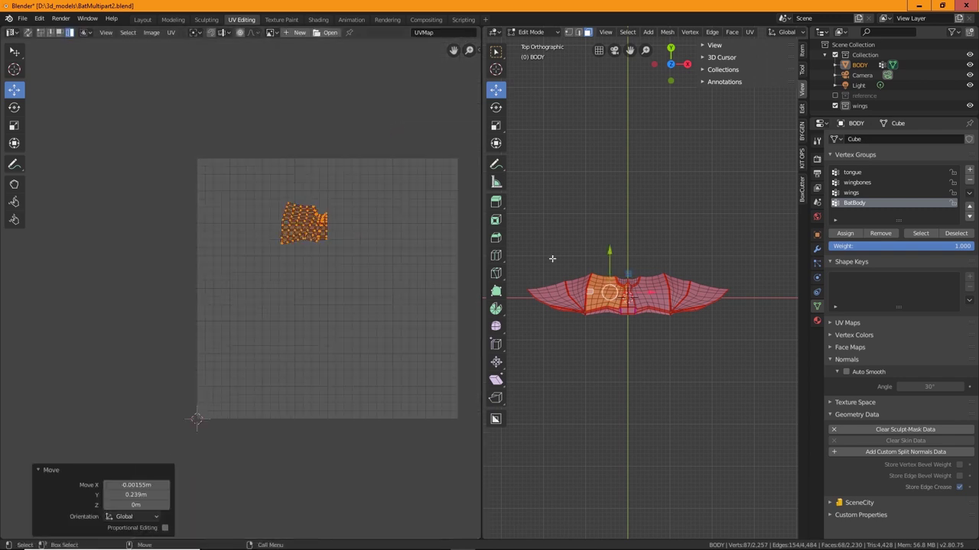
pyautogui.scroll(3, 672, 306)
pyautogui.click(672, 306)
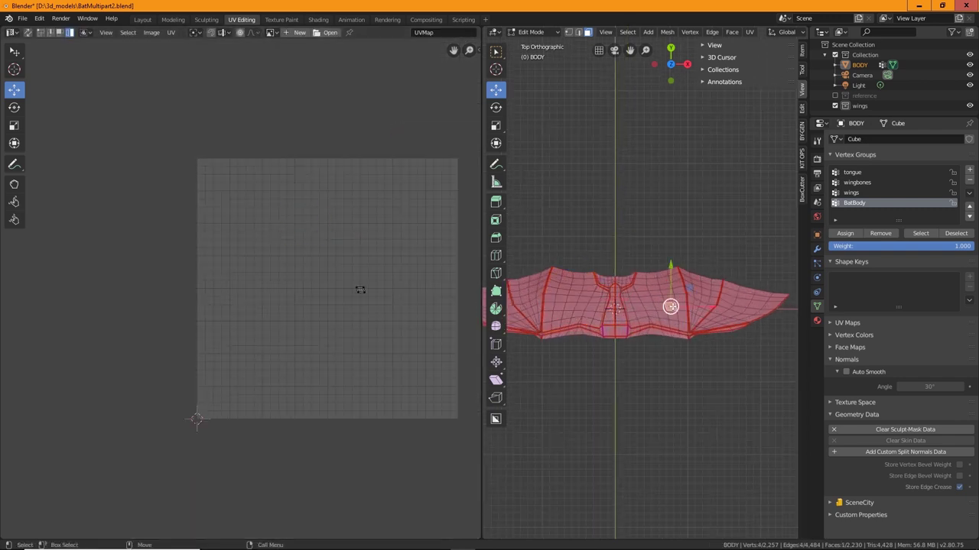
pyautogui.hotkey('ctrl', 'l')
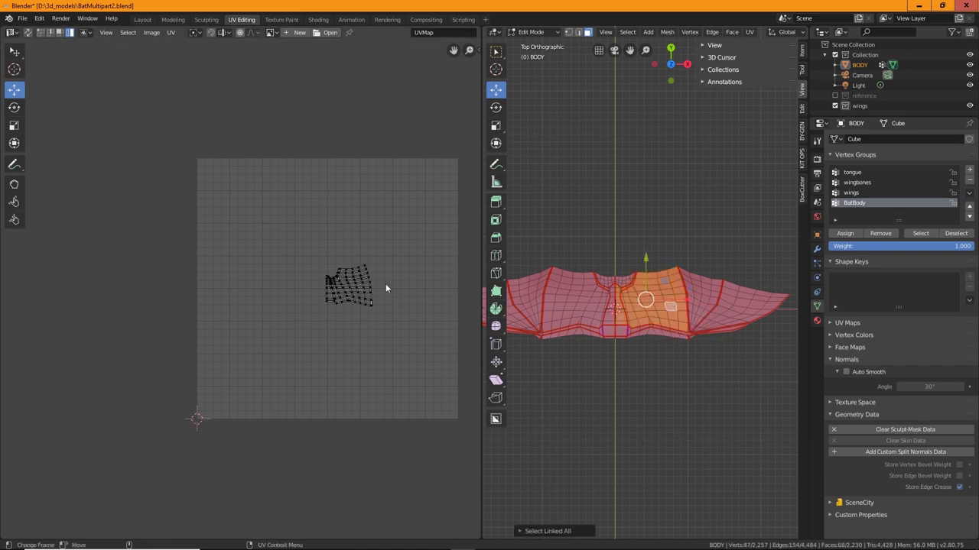
pyautogui.press('a')
pyautogui.moveTo(347, 280); pyautogui.dragTo(421, 196)
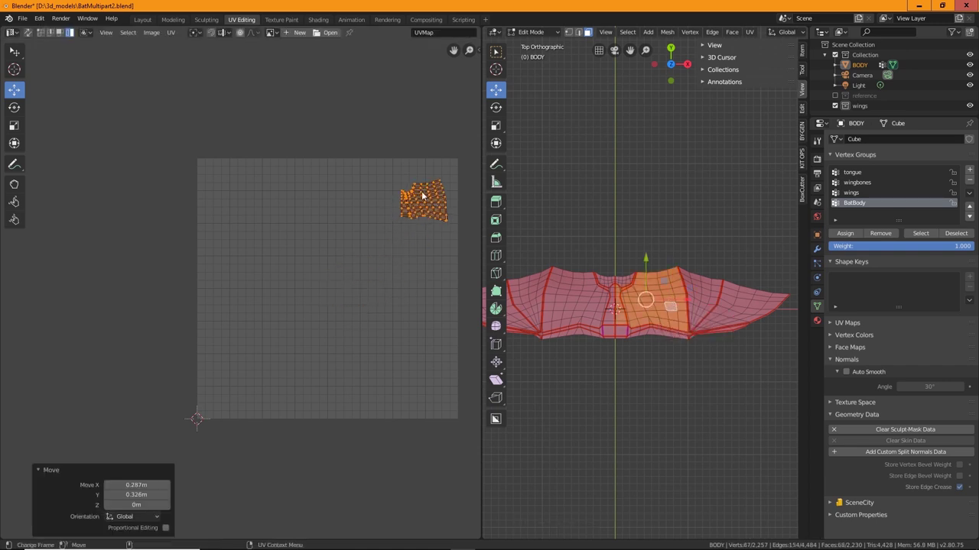
# Select the right wing's second membrane section up to its seams and move its UV island to the UV square's upper right edge.
pyautogui.hotkey('alt', 'a')
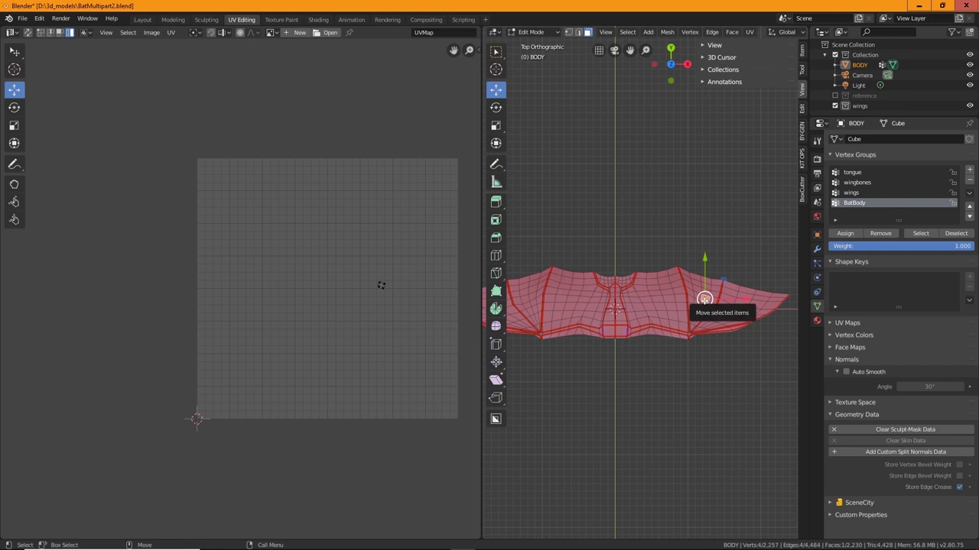
pyautogui.click(700, 299)
pyautogui.hotkey('ctrl', 'l')
pyautogui.press('a')
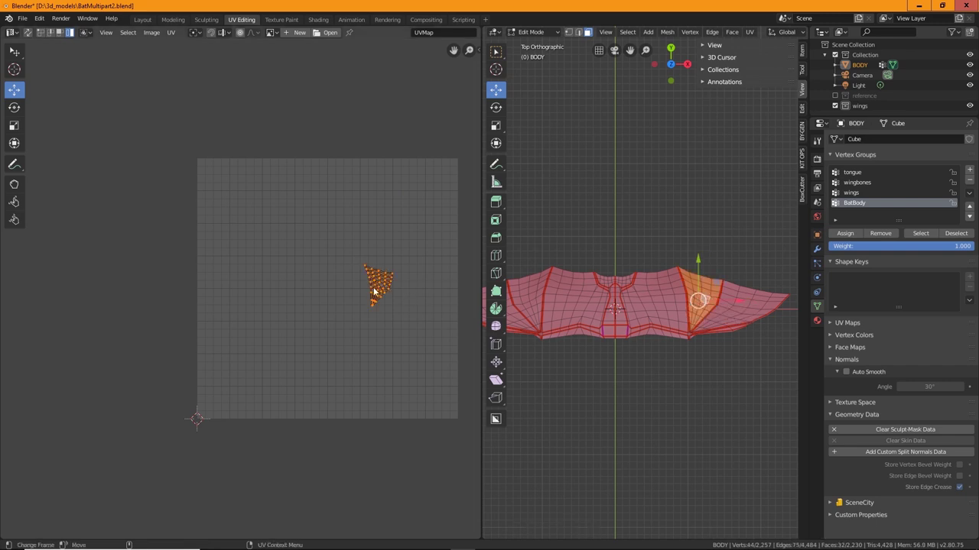
pyautogui.moveTo(375, 288); pyautogui.dragTo(453, 215)
# Select the right wing's outermost membrane section and move its UV island by about X 0.14 m, Y 0.29 m.
pyautogui.click(742, 313)
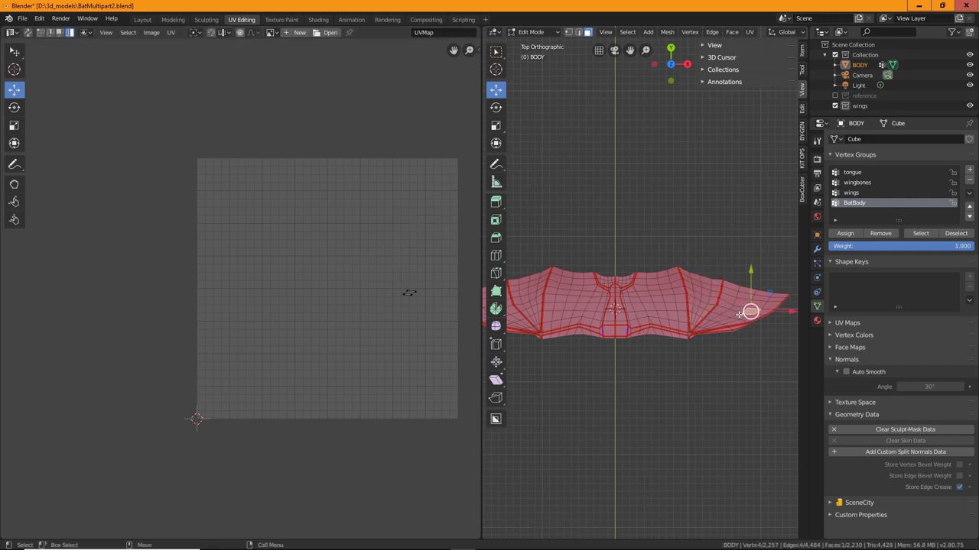
pyautogui.hotkey('ctrl', 'l')
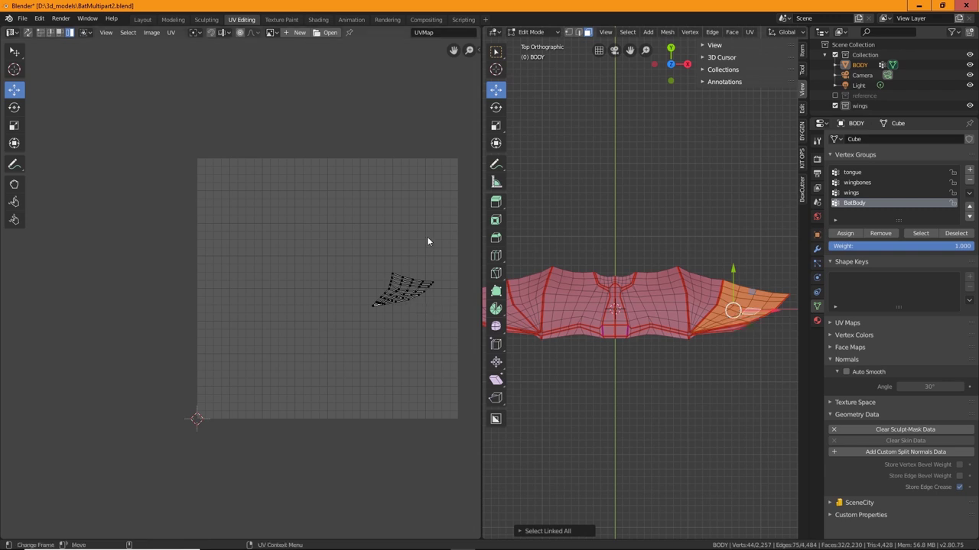
pyautogui.press('a')
pyautogui.moveTo(405, 291); pyautogui.dragTo(442, 214)
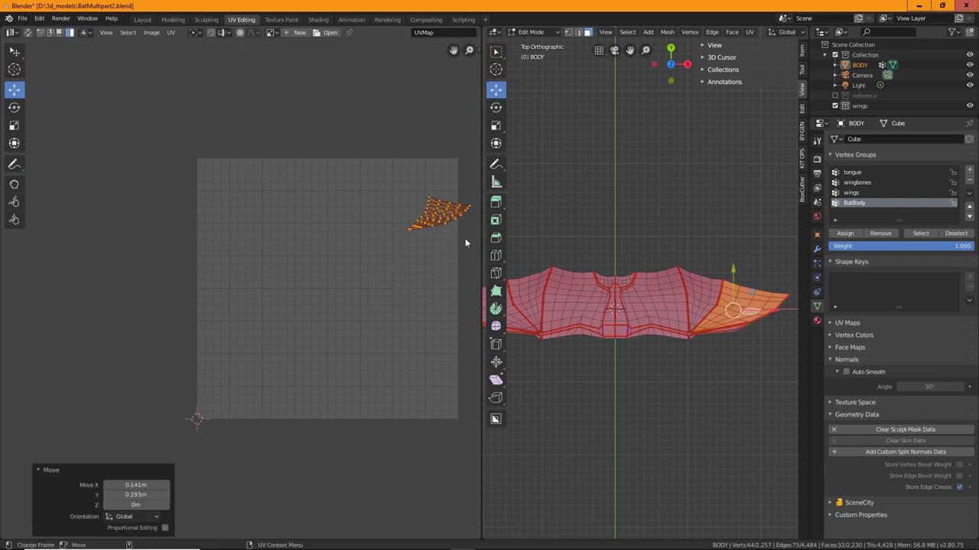
# Select the narrow trailing-edge membrane strips of the right and left wings in turn and move each UV island toward the upper right.
pyautogui.scroll(2, 722, 344)
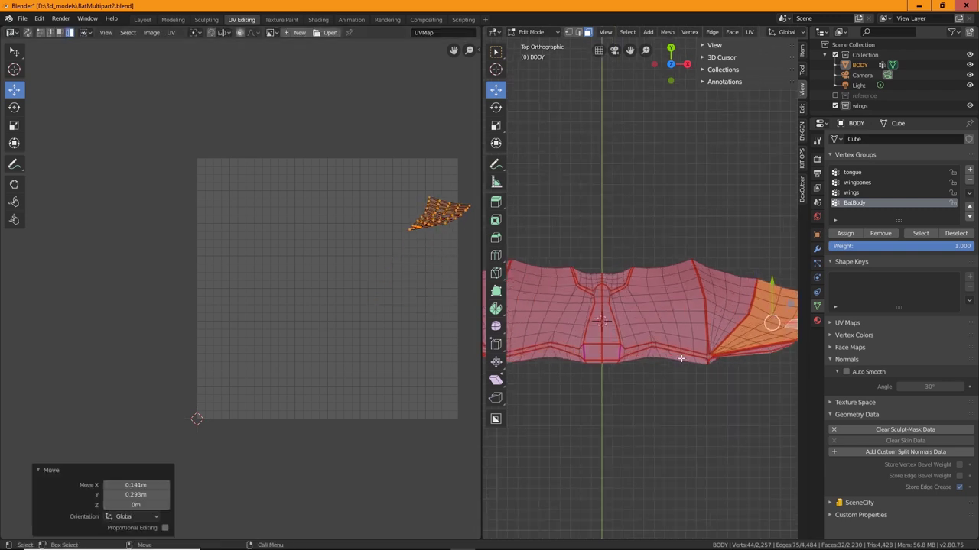
pyautogui.click(679, 359)
pyautogui.hotkey('ctrl', 'l')
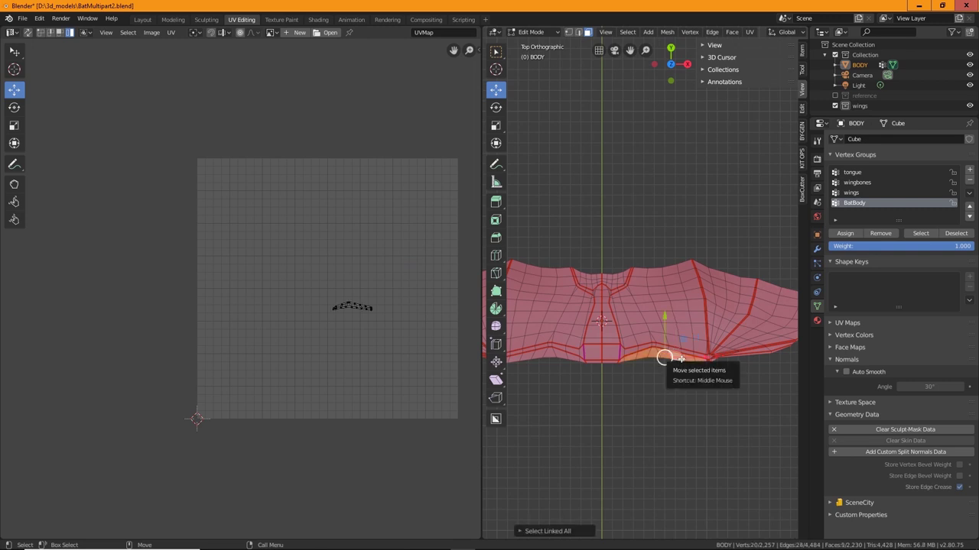
pyautogui.moveTo(357, 304); pyautogui.dragTo(416, 234)
pyautogui.click(554, 355)
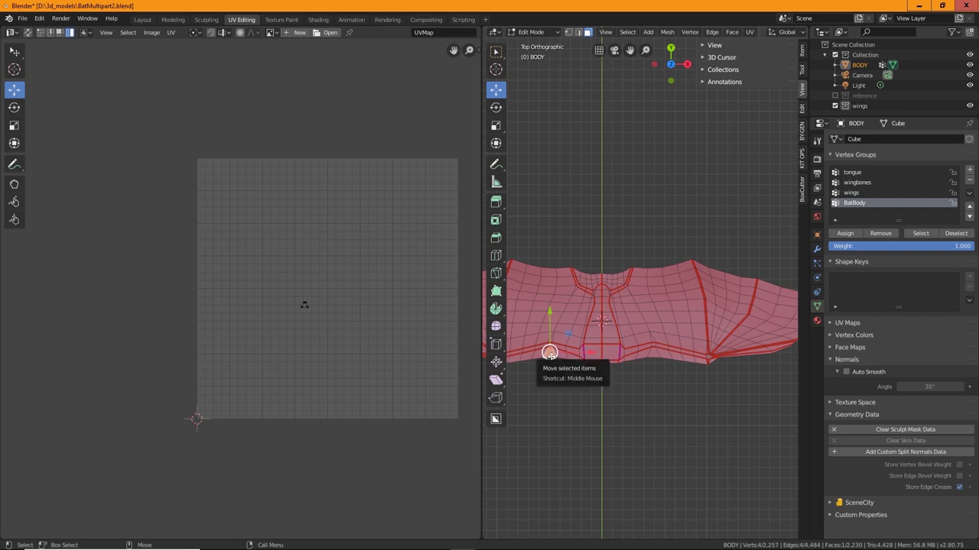
pyautogui.hotkey('ctrl', 'l')
pyautogui.moveTo(303, 309); pyautogui.dragTo(390, 257)
# Select the right wing's linked bone faces from the tail face outward and move their UV island below the UV square.
pyautogui.click(611, 352)
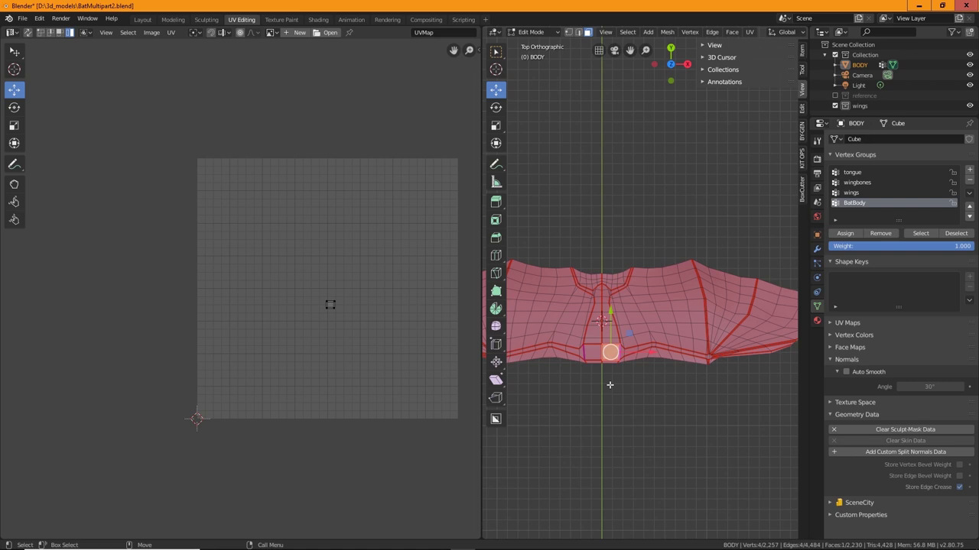
pyautogui.hotkey('ctrl', 'l')
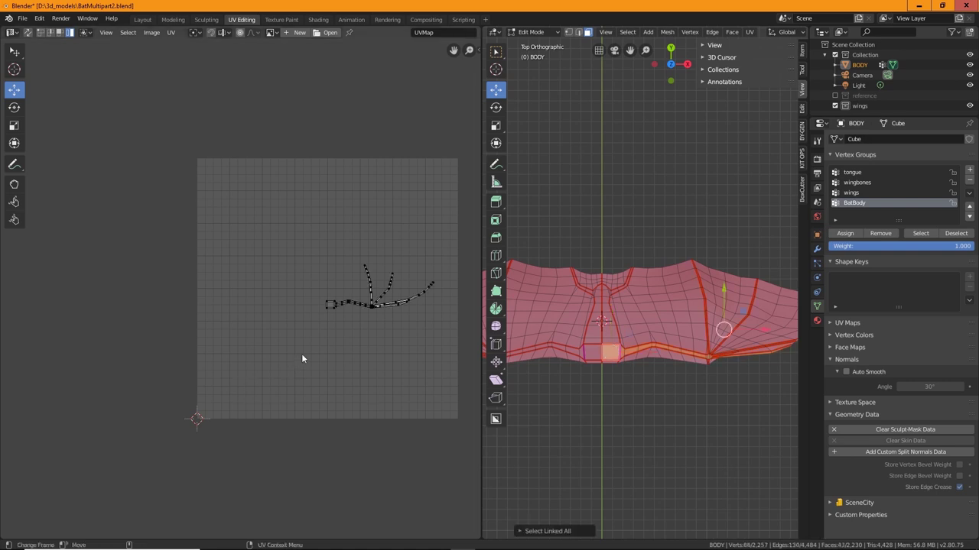
pyautogui.click(383, 301)
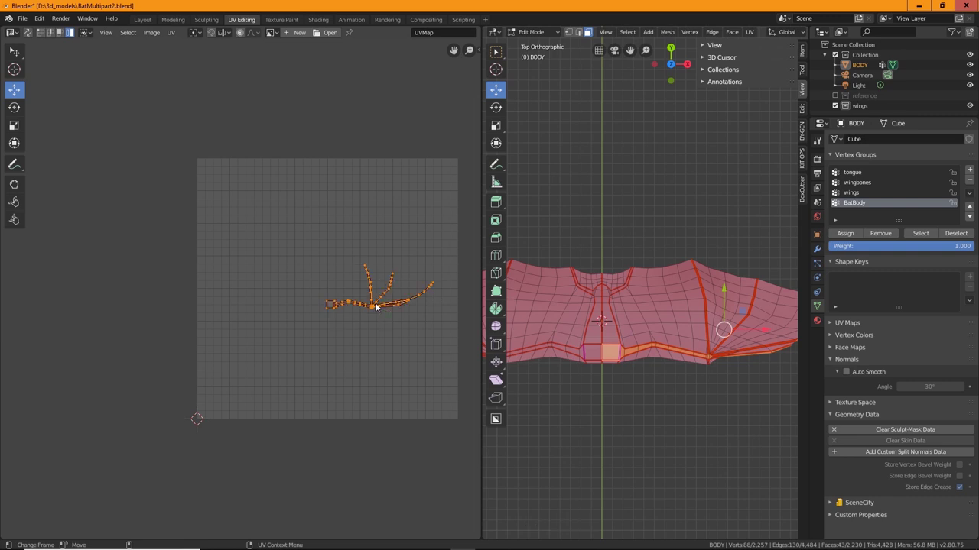
pyautogui.moveTo(374, 307); pyautogui.dragTo(393, 476)
# Select the left wing's linked bone faces and move their UV island below the UV square, by about X -0.15 m, Y -0.64 m.
pyautogui.click(593, 354)
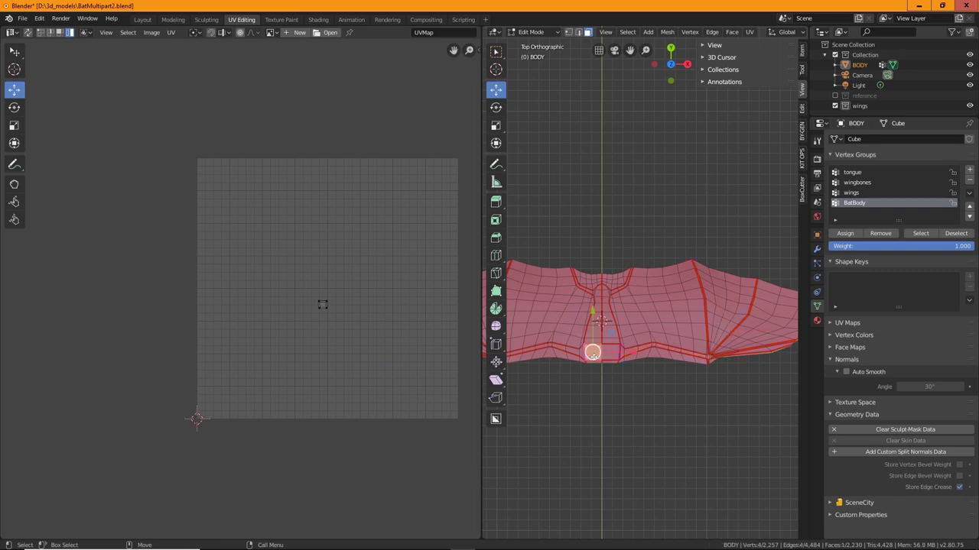
pyautogui.hotkey('ctrl', 'l')
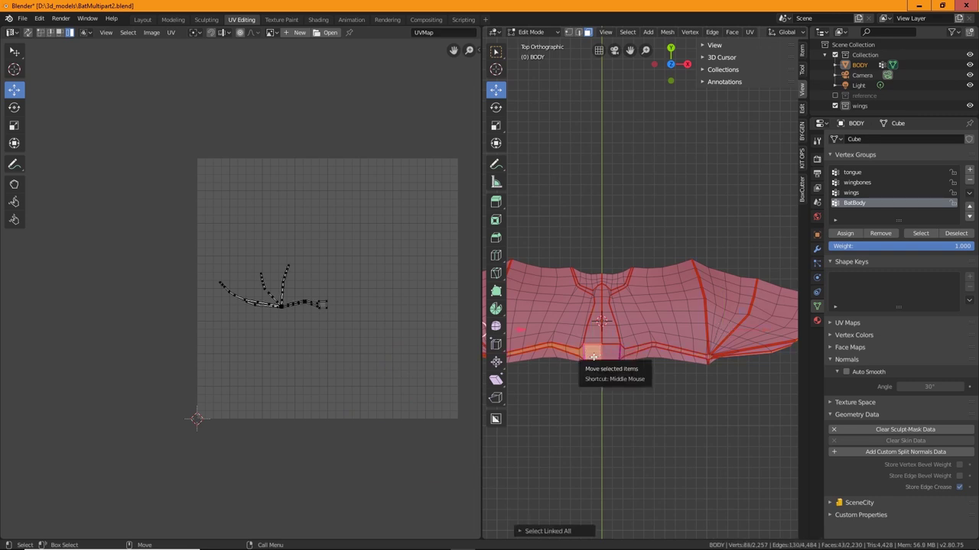
pyautogui.press('a')
pyautogui.press('g')
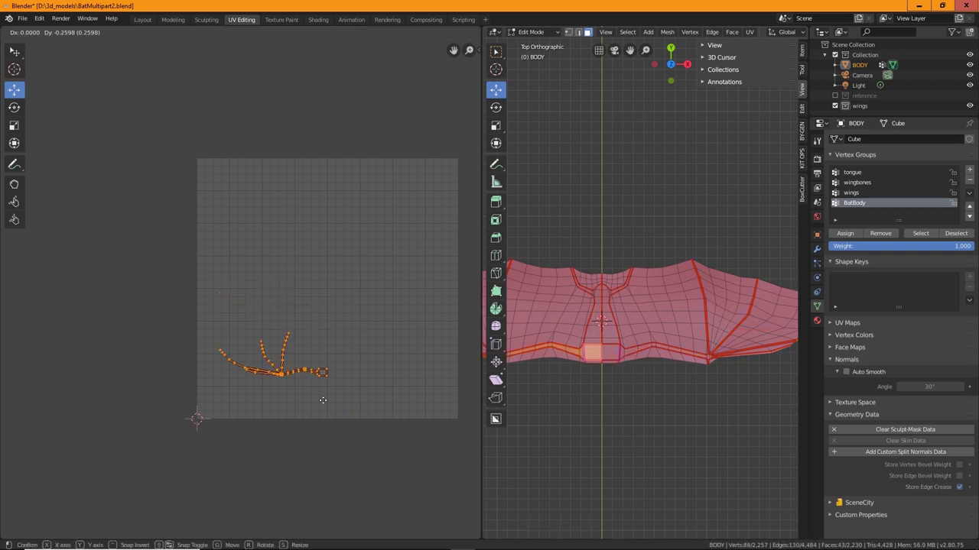
pyautogui.click(283, 499)
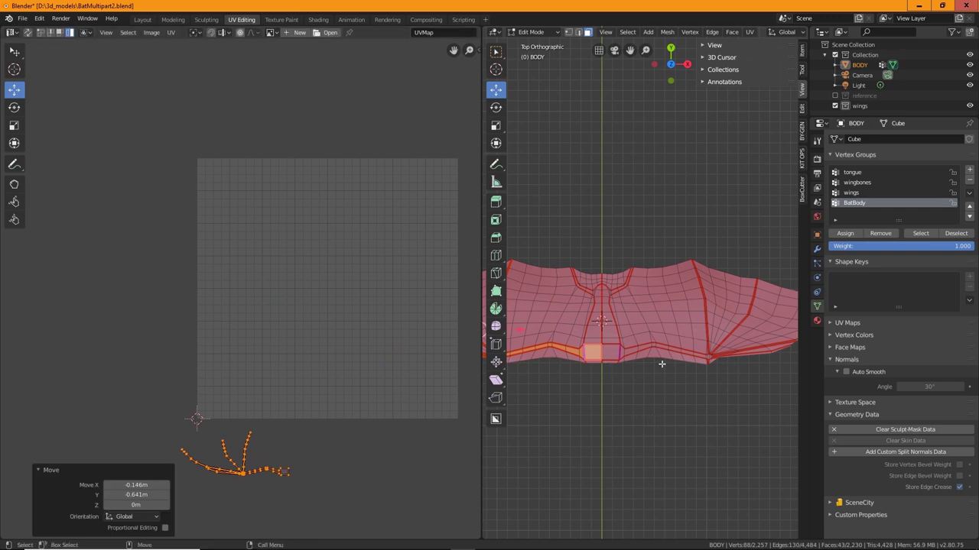
# Select the linked membrane patch left of the neck and move its UV island toward the lower left of the UV square.
pyautogui.click(590, 282)
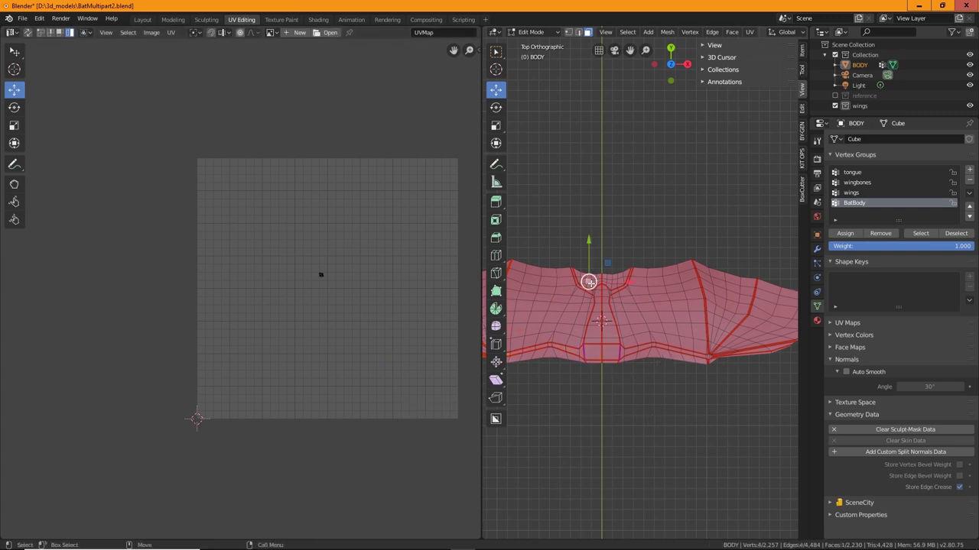
pyautogui.hotkey('ctrl', 'l')
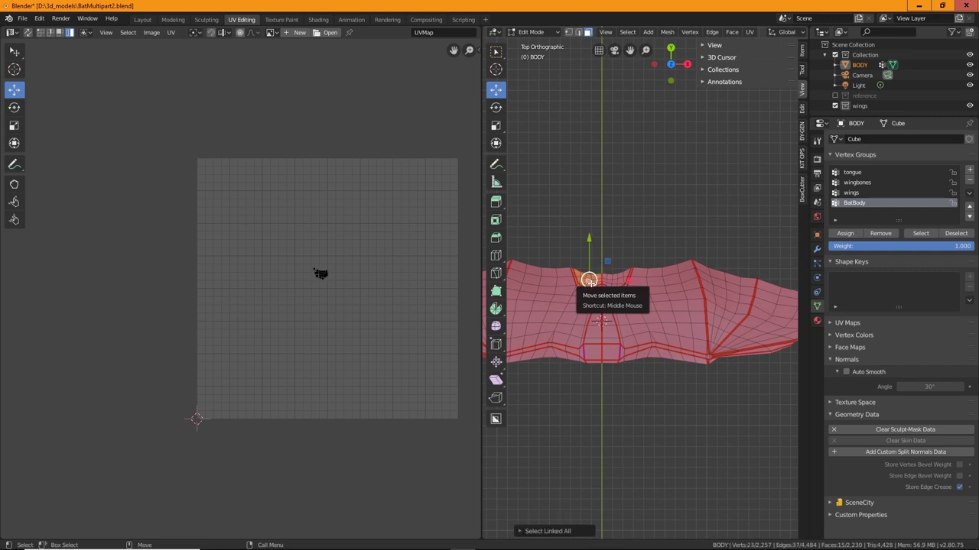
pyautogui.press('a')
pyautogui.press('g')
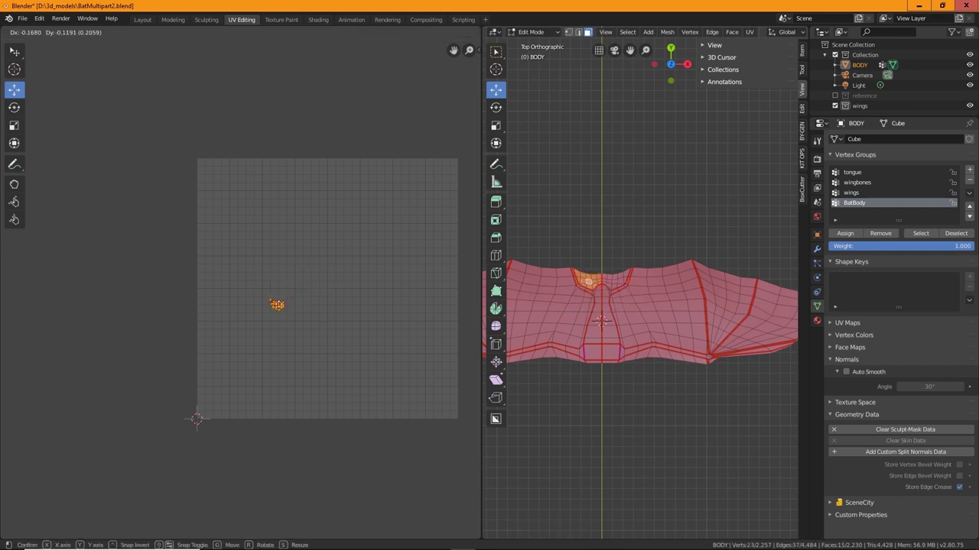
pyautogui.press('Return')
# Select the linked membrane patch right of the neck and move its UV island by about X 0.28 m, Y -0.01 m.
pyautogui.click(614, 281)
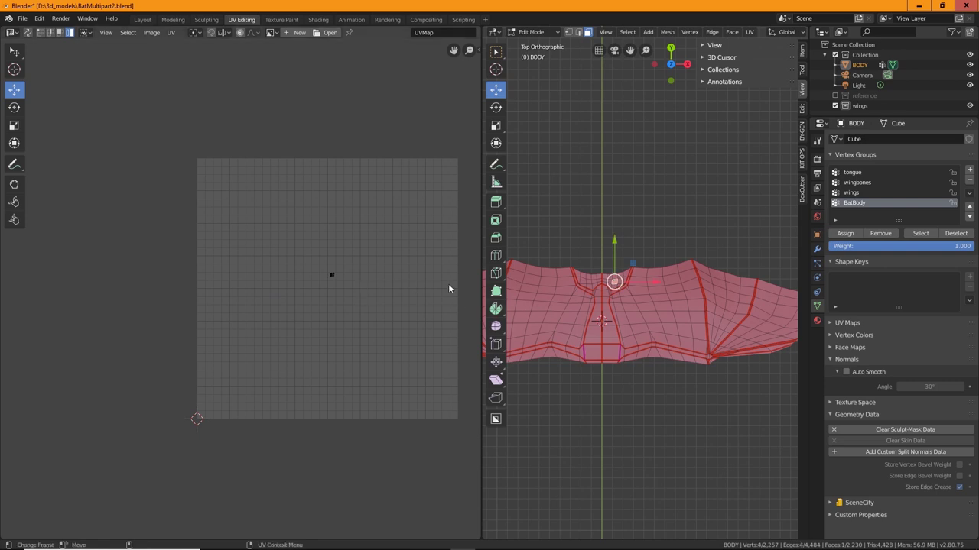
pyautogui.hotkey('ctrl', 'l')
pyautogui.click(335, 277)
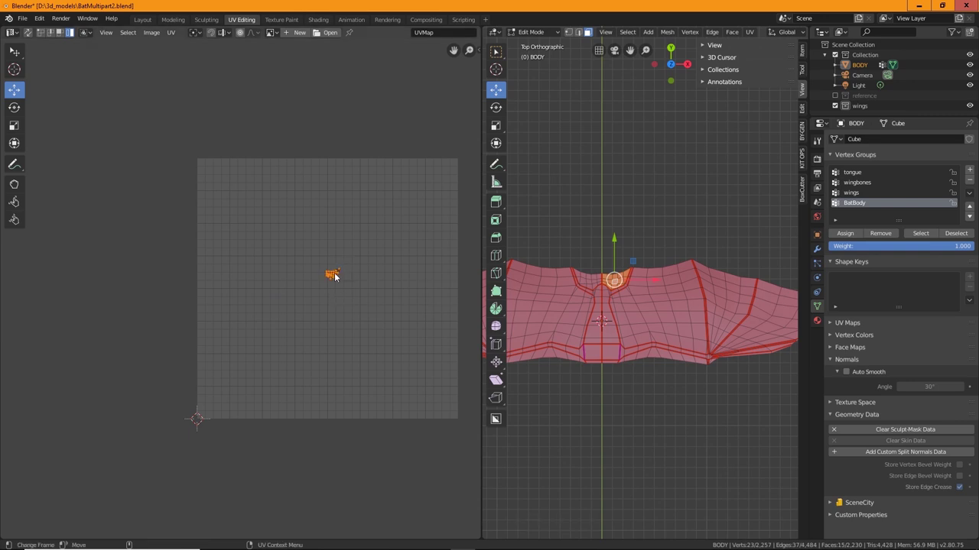
pyautogui.press('g')
pyautogui.click(407, 278)
# Select all the wing faces and move the left neck patch's UV island up by about 0.124 m, off the narrow strip.
pyautogui.scroll(-6, 743, 284)
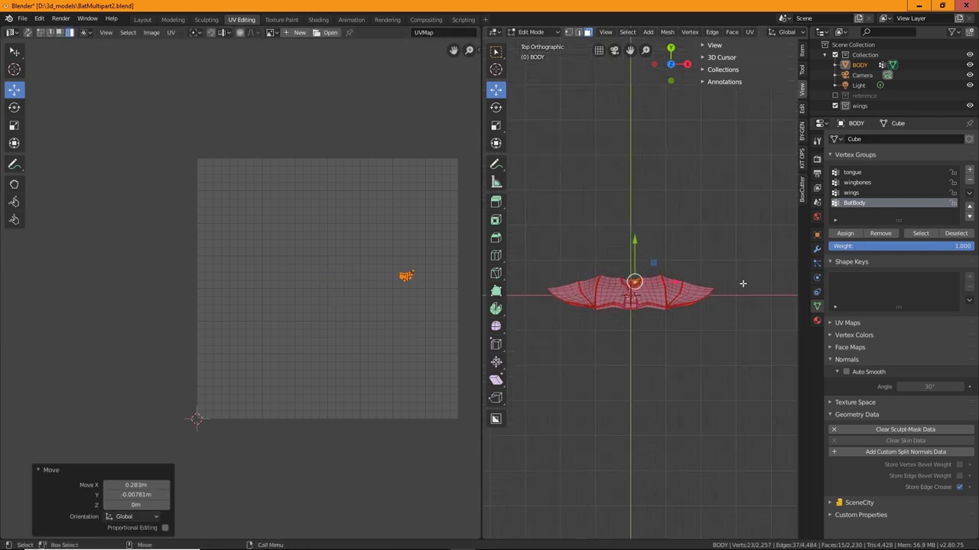
pyautogui.moveTo(764, 227); pyautogui.dragTo(518, 374)
pyautogui.scroll(3, 424, 359)
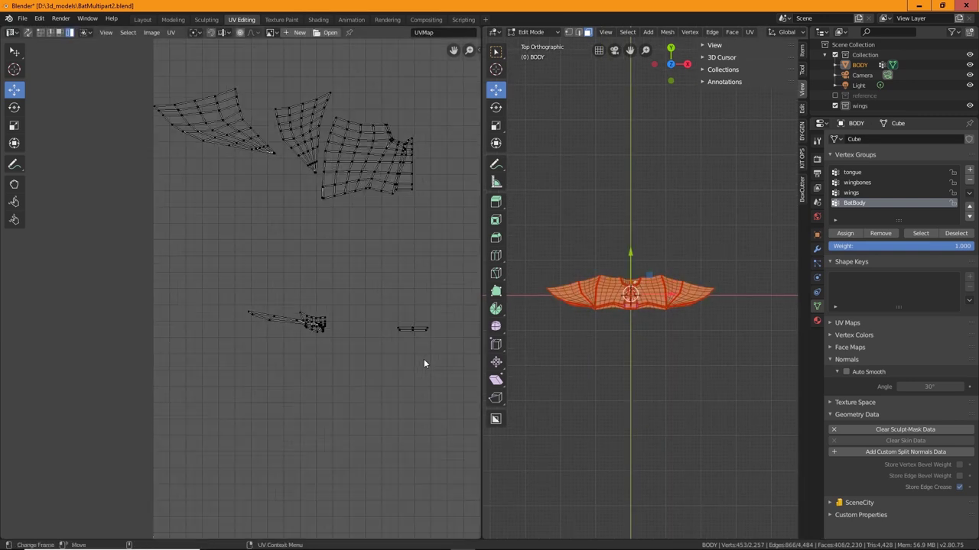
pyautogui.scroll(2, 424, 363)
pyautogui.scroll(3, 374, 376)
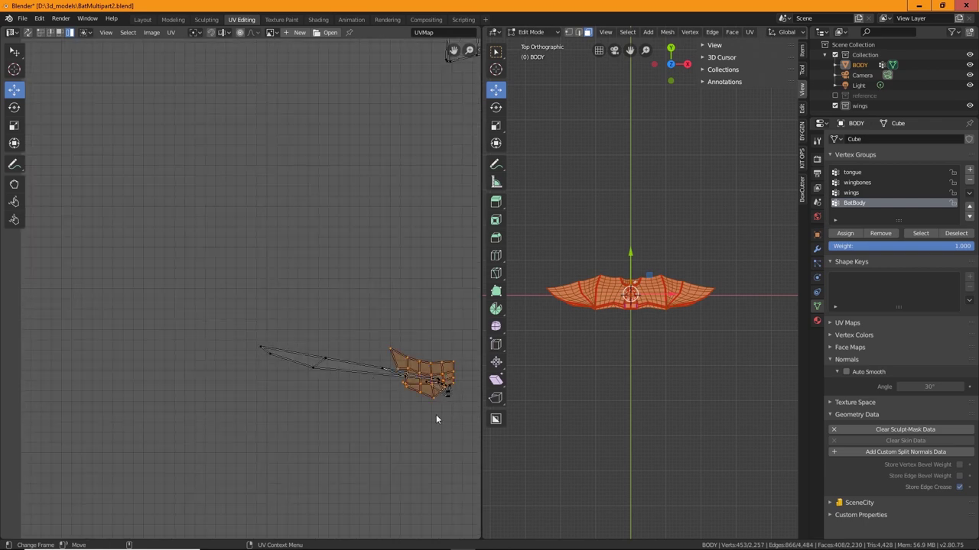
pyautogui.scroll(-4, 436, 415)
pyautogui.moveTo(433, 417); pyautogui.dragTo(318, 419, button='middle')
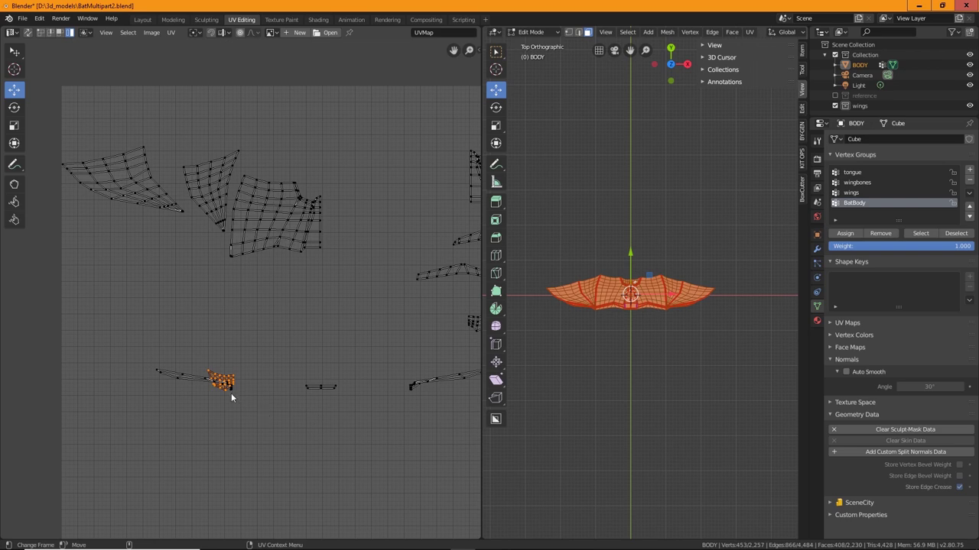
pyautogui.moveTo(229, 373); pyautogui.dragTo(228, 311)
pyautogui.scroll(-3, 279, 380)
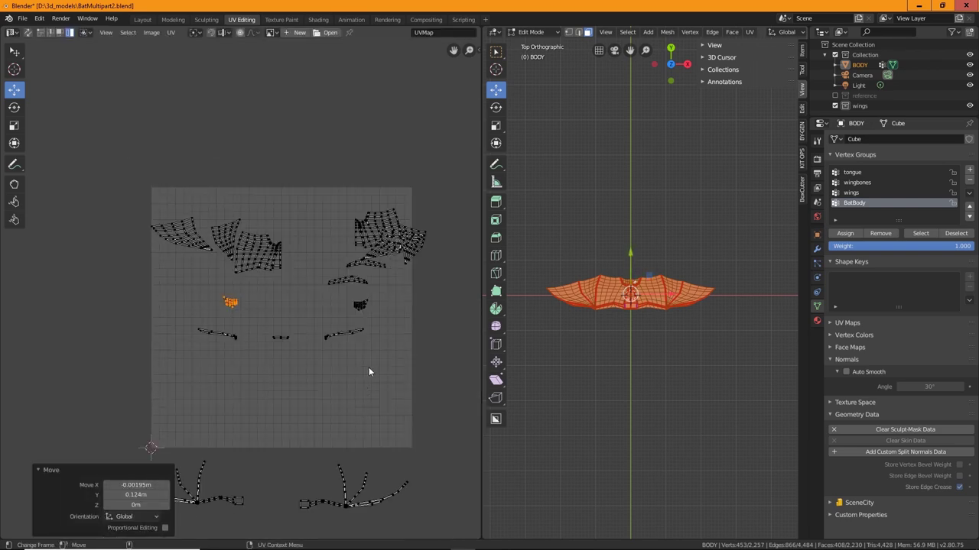
pyautogui.scroll(-1, 368, 367)
pyautogui.moveTo(369, 367); pyautogui.dragTo(392, 353, button='middle')
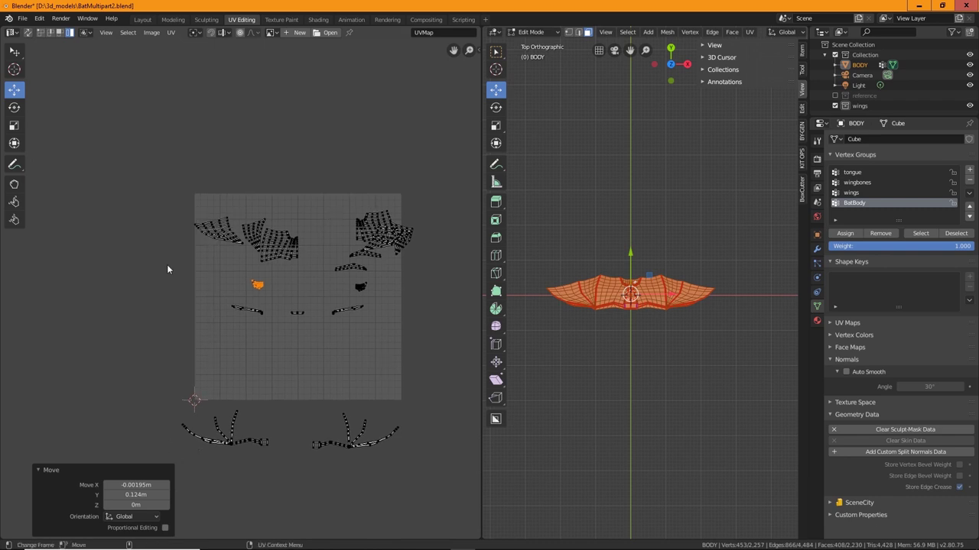
# Box-select all the membrane UV islands above the wing bones and pack them into the UV square.
pyautogui.click(16, 53)
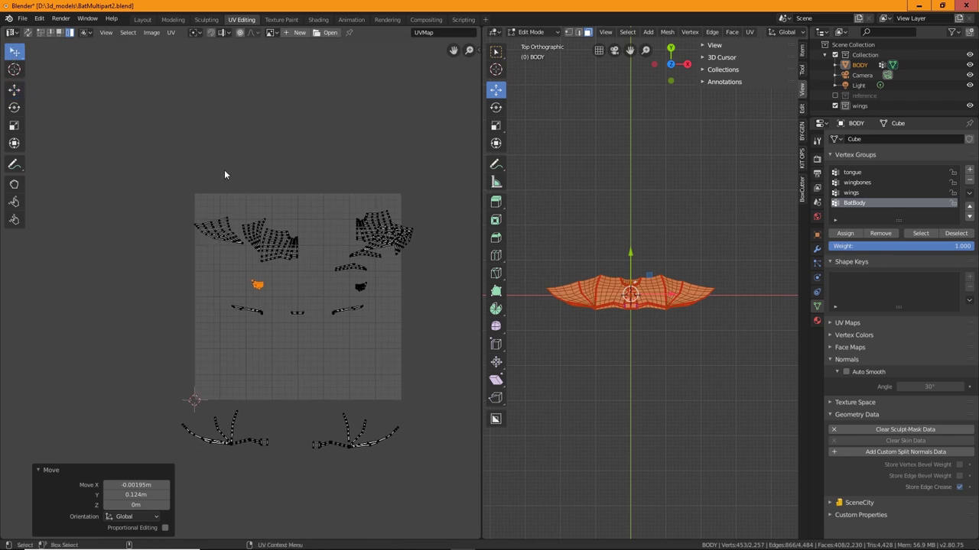
pyautogui.moveTo(125, 144); pyautogui.dragTo(437, 334)
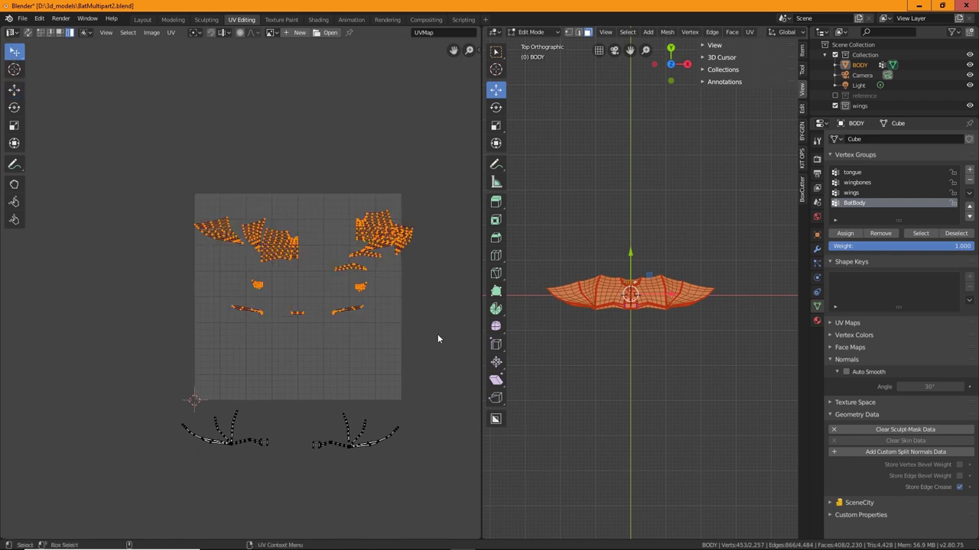
pyautogui.click(170, 33)
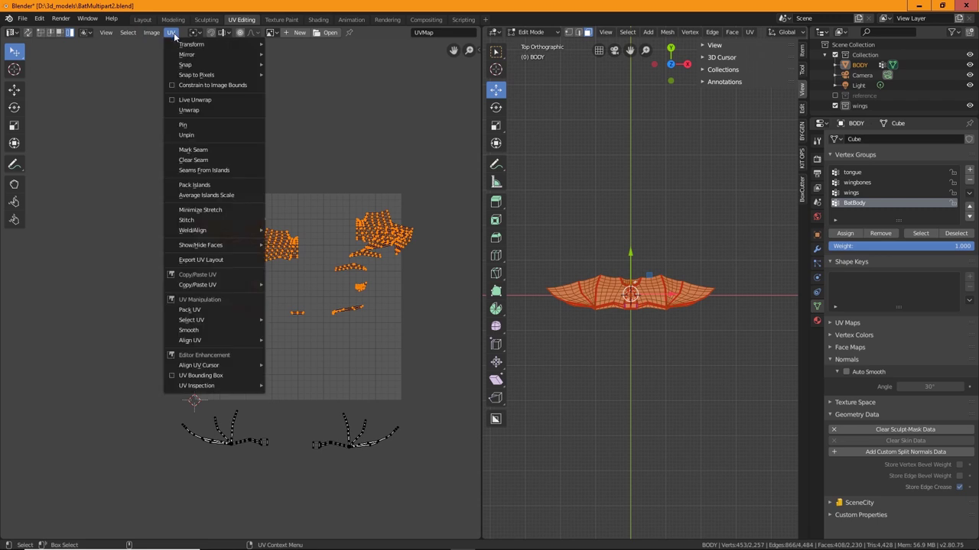
pyautogui.click(218, 185)
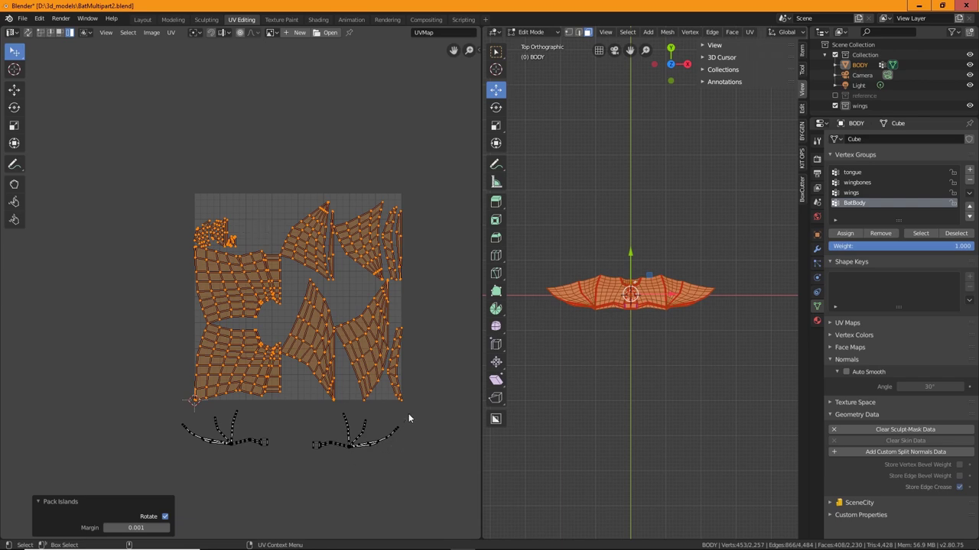
# Inspect the packed islands and turn off Rotate in the Pack Islands options.
pyautogui.scroll(3, 408, 414)
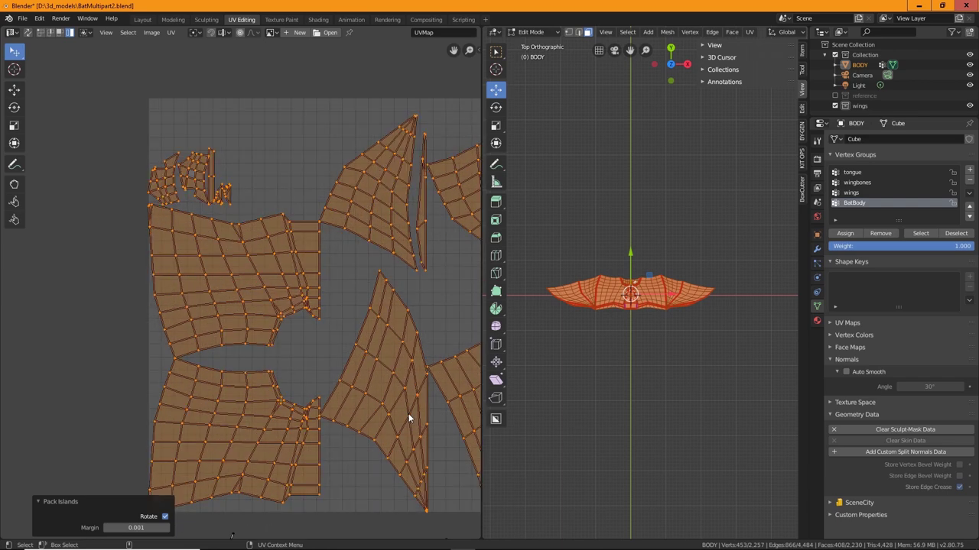
pyautogui.moveTo(415, 387); pyautogui.dragTo(354, 286, button='middle')
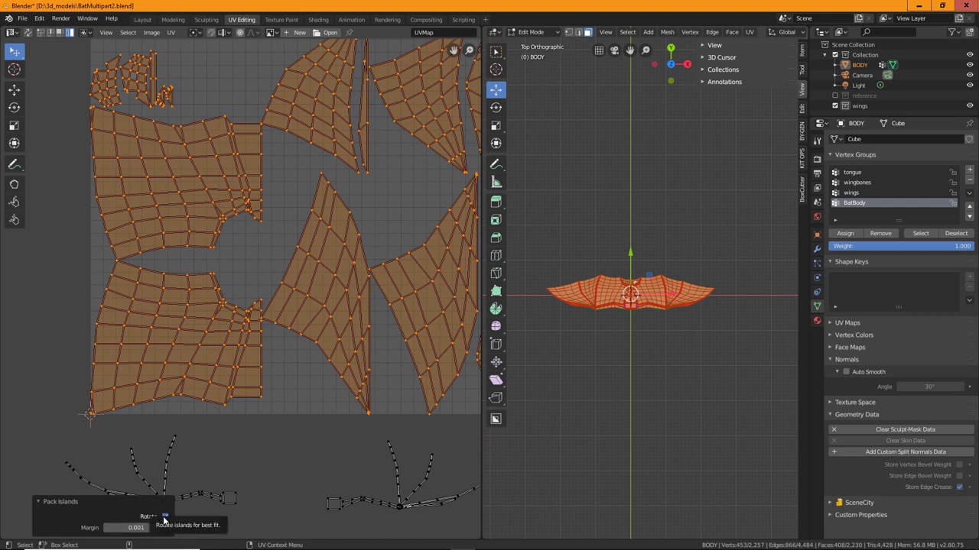
pyautogui.scroll(-4, 298, 388)
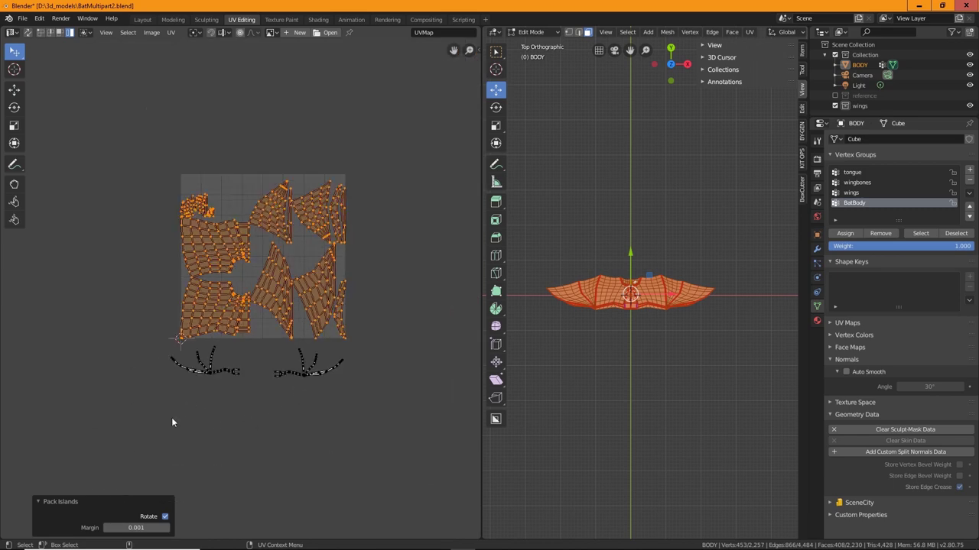
pyautogui.click(165, 516)
pyautogui.scroll(2, 372, 412)
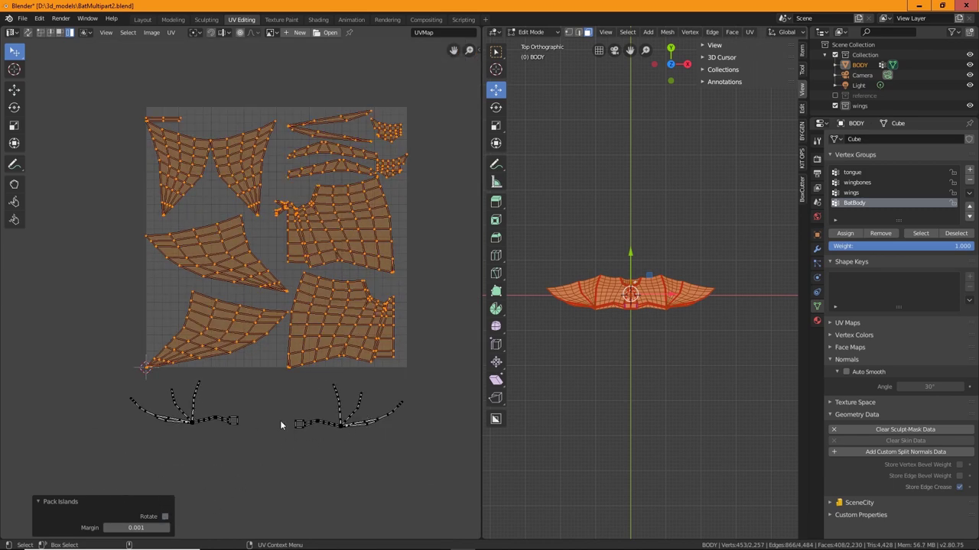
pyautogui.moveTo(443, 349); pyautogui.dragTo(415, 393, button='middle')
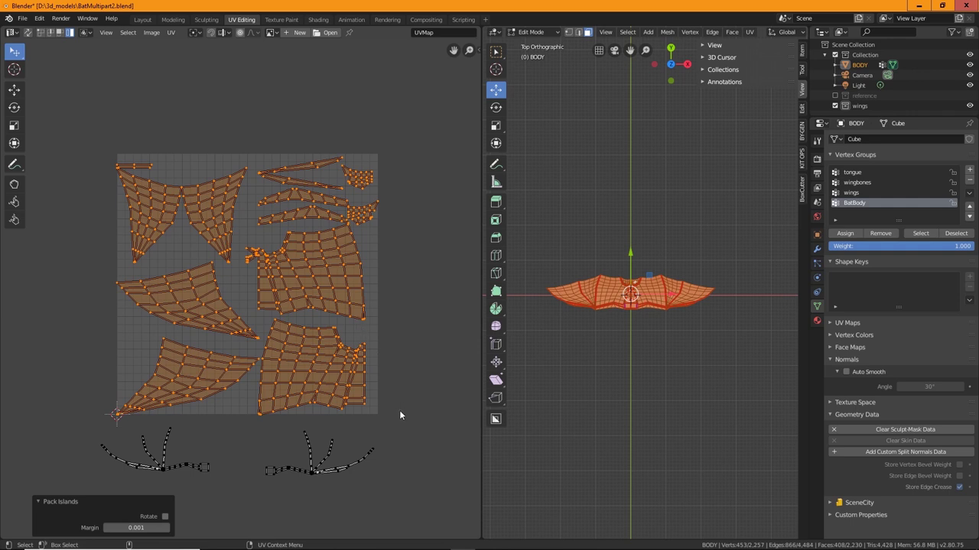
# Move the short straight strip island from the upper-left corner into the gap between the two outer-wing membrane islands.
pyautogui.click(149, 166)
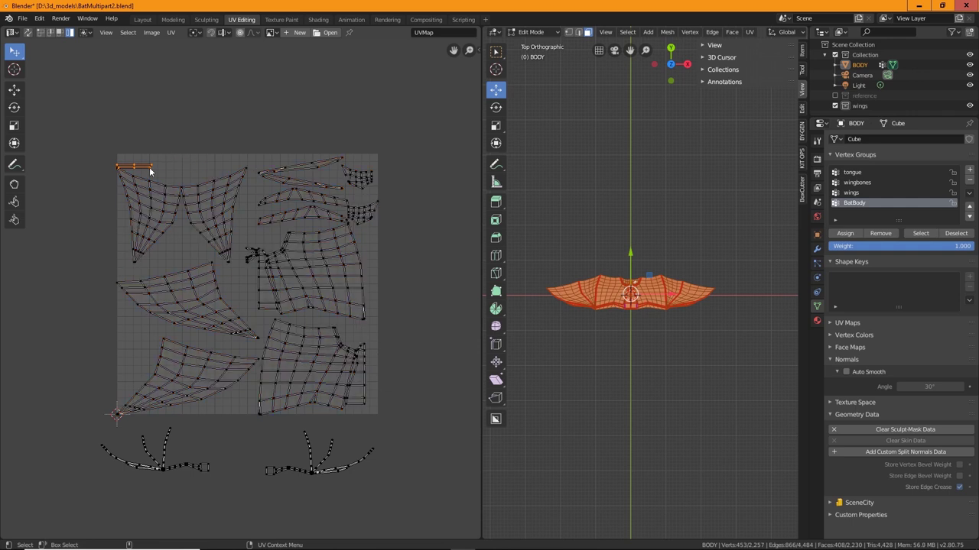
pyautogui.moveTo(150, 166); pyautogui.dragTo(140, 332)
pyautogui.hotkey('shift', 'space')
pyautogui.press('g')
# Move the two tiny islands overlapping the large inner membrane into the gap below the short straight strip.
pyautogui.click(249, 259)
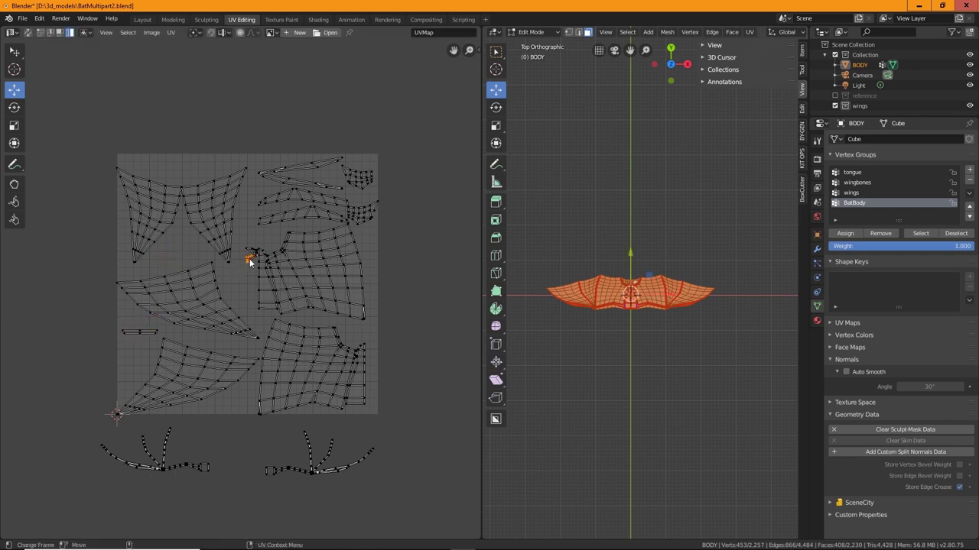
pyautogui.moveTo(249, 261); pyautogui.dragTo(133, 345)
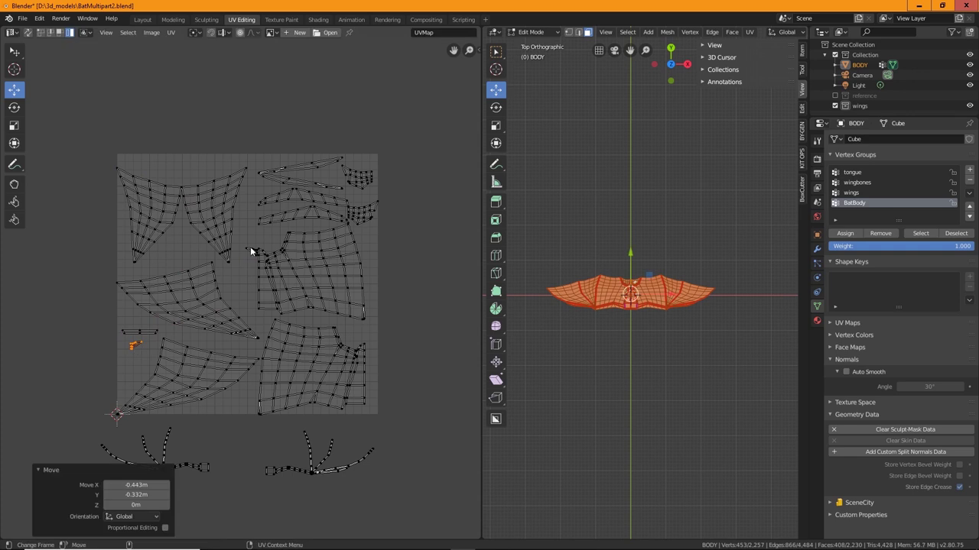
pyautogui.click(255, 253)
pyautogui.moveTo(254, 253); pyautogui.dragTo(137, 354)
# Nudge the two large inner membrane islands slightly right and the two curved strip islands slightly left to space them out.
pyautogui.moveTo(344, 367); pyautogui.dragTo(351, 365)
pyautogui.moveTo(343, 282); pyautogui.dragTo(348, 283)
pyautogui.moveTo(310, 212); pyautogui.dragTo(296, 202)
pyautogui.click(305, 197)
# Rotate the lower thin tapered strip island by about -11.3° so it lies nearly horizontal.
pyautogui.click(296, 181)
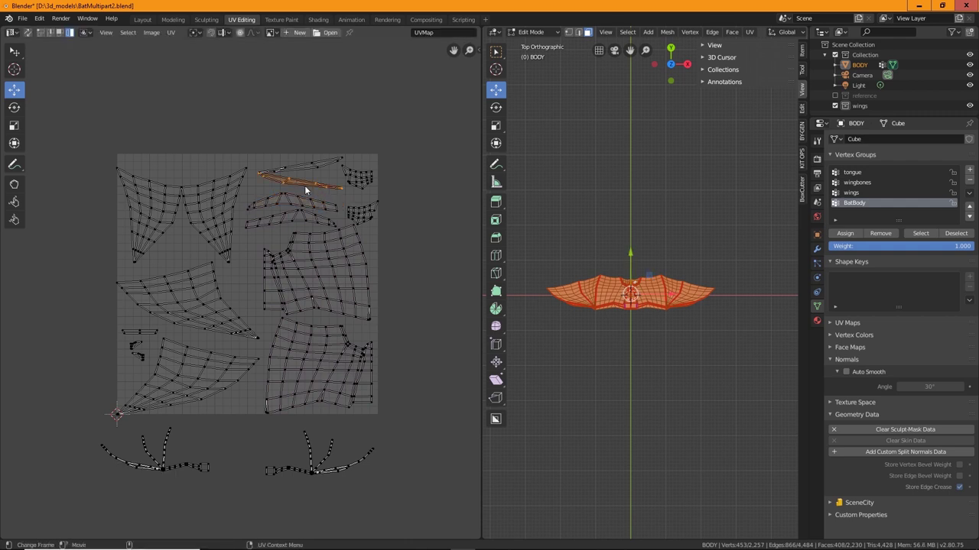
pyautogui.press('r')
pyautogui.click(312, 185)
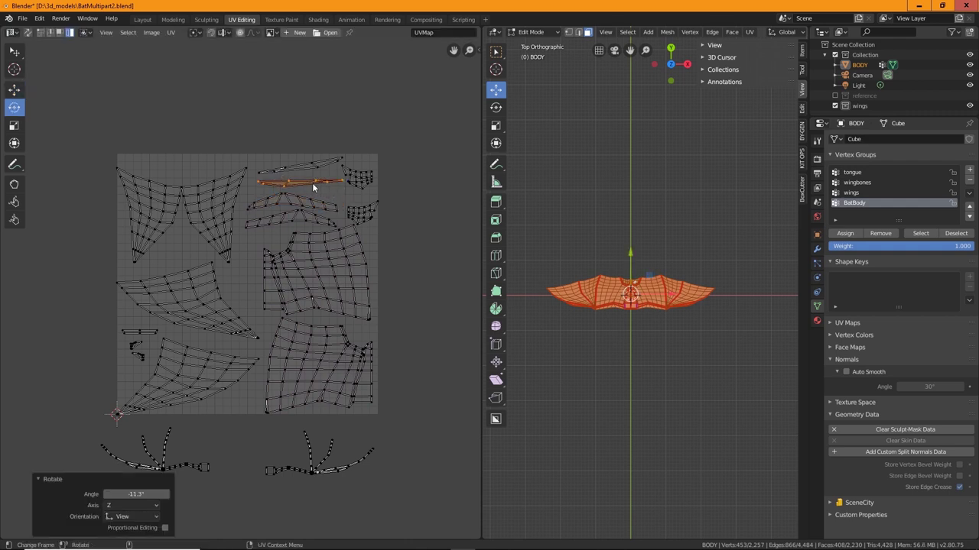
# Shift the upper thin tapered strip island left, rotate it by about 12.7°, and lower it by about 0.023 m.
pyautogui.click(310, 166)
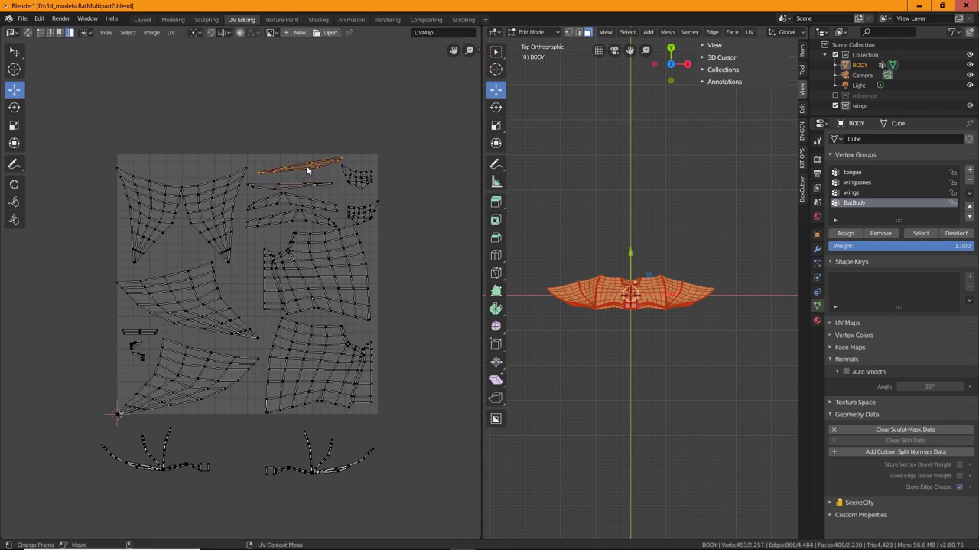
pyautogui.press('g')
pyautogui.click(322, 168)
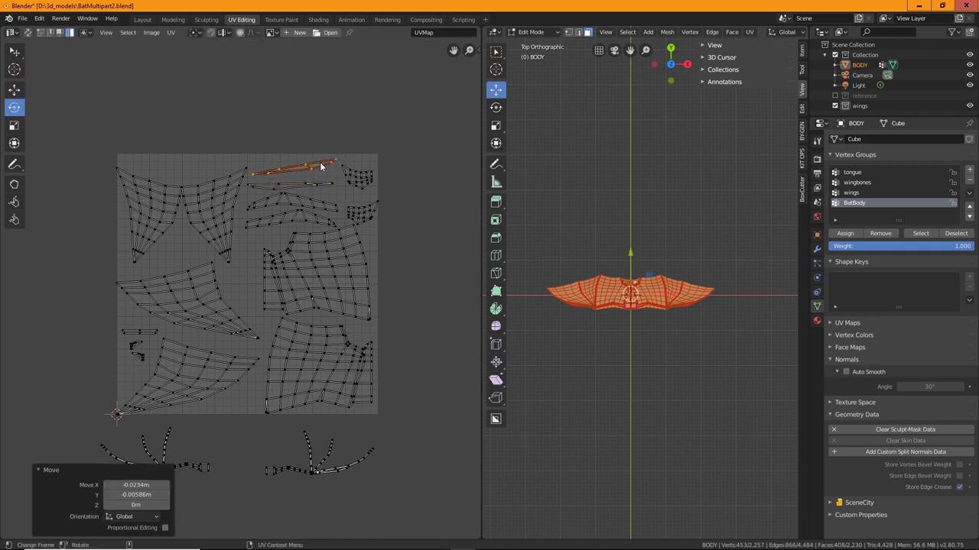
pyautogui.press('r')
pyautogui.click(325, 172)
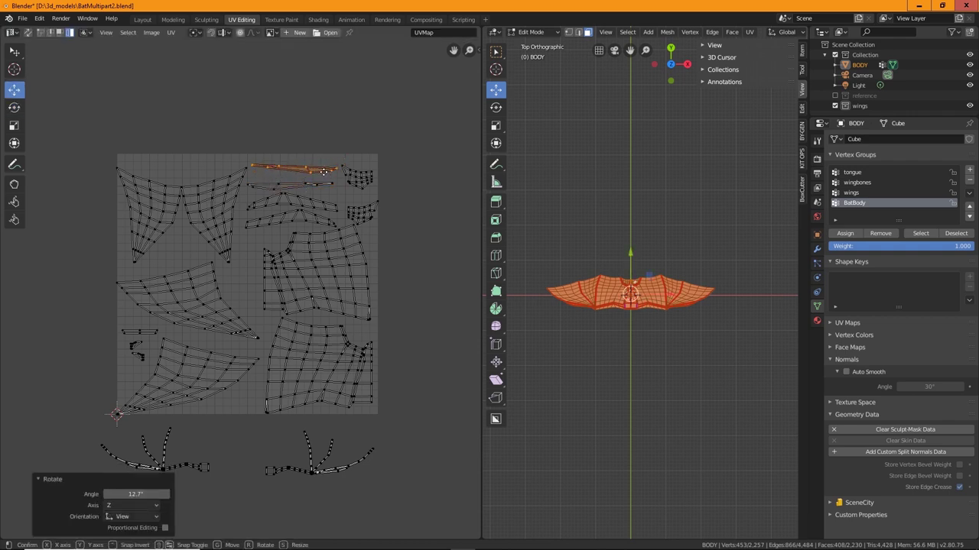
pyautogui.press('g')
pyautogui.click(326, 176)
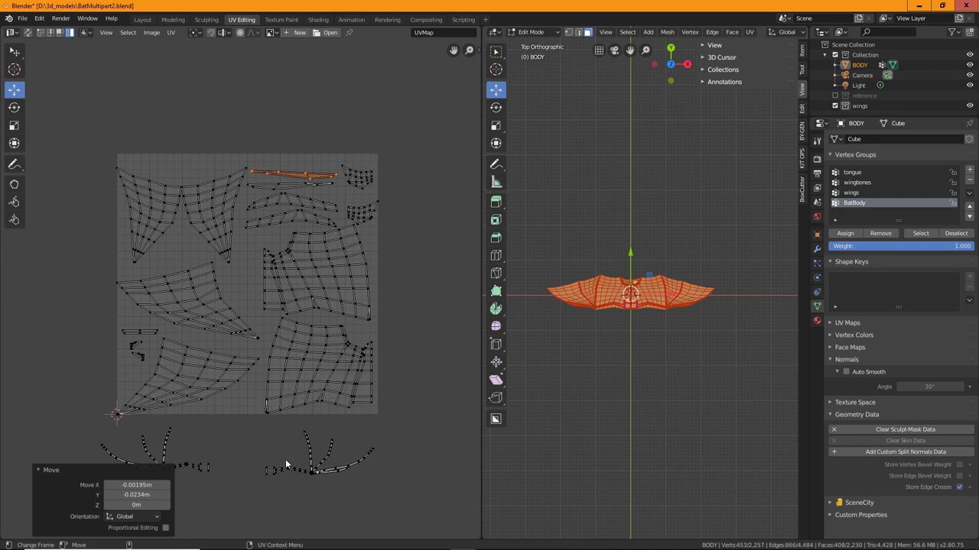
# Move the upper outer-wing membrane island by about X 0.018 m, Y -0.043 m.
pyautogui.moveTo(281, 457); pyautogui.dragTo(305, 403, button='middle')
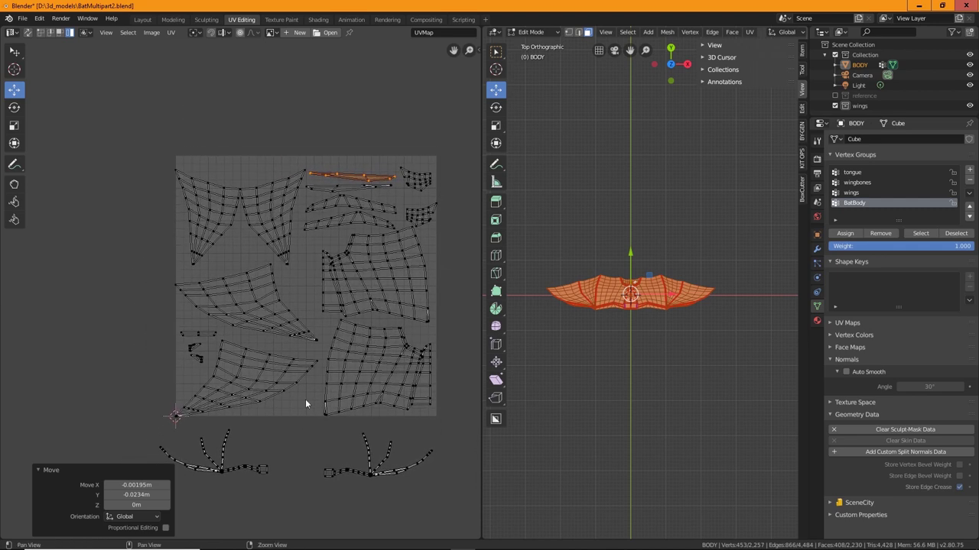
pyautogui.click(276, 325)
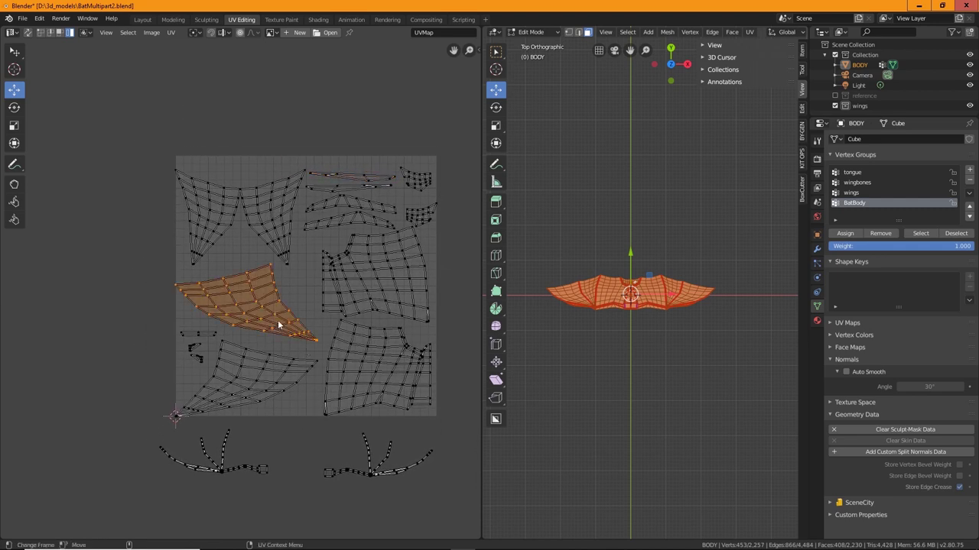
pyautogui.press('g')
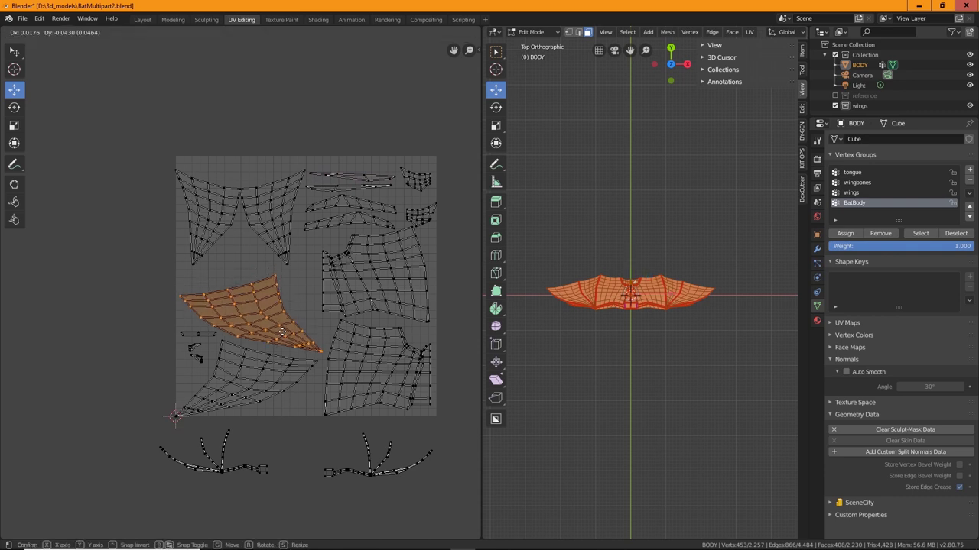
pyautogui.click(282, 331)
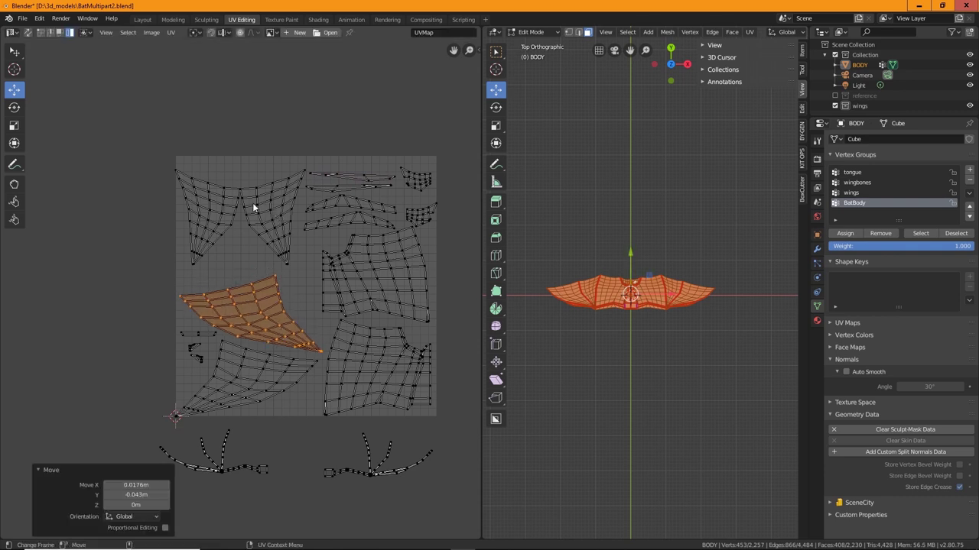
# Rotate the right-hand middle membrane island slightly and move it up and right, away from its mirrored neighbour.
pyautogui.click(273, 215)
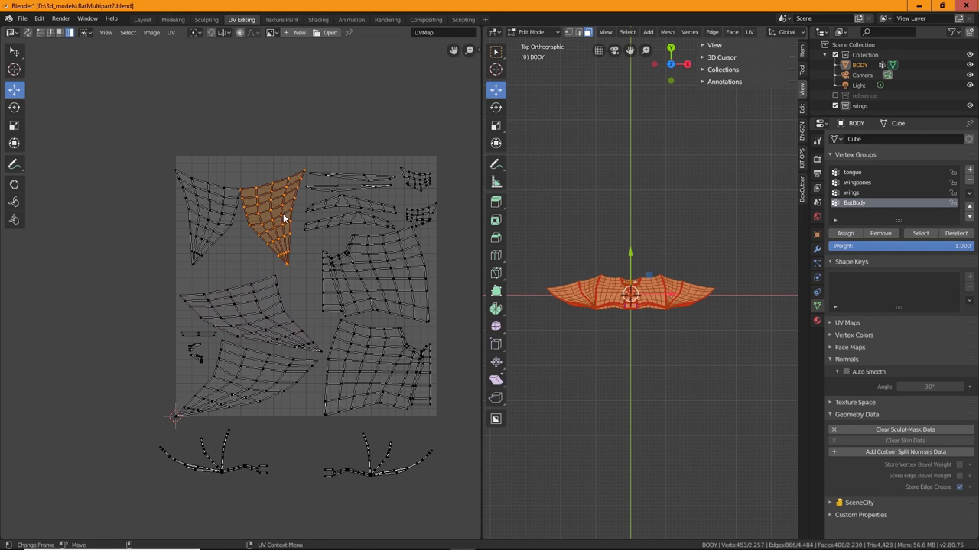
pyautogui.hotkey('shift', 'space')
pyautogui.press('r')
pyautogui.moveTo(278, 247); pyautogui.dragTo(285, 224)
pyautogui.hotkey('shift', 'space')
pyautogui.press('g')
# Rotate the upper-left outer-wing membrane island slightly and move it up and left into the corner of the UV square.
pyautogui.click(217, 226)
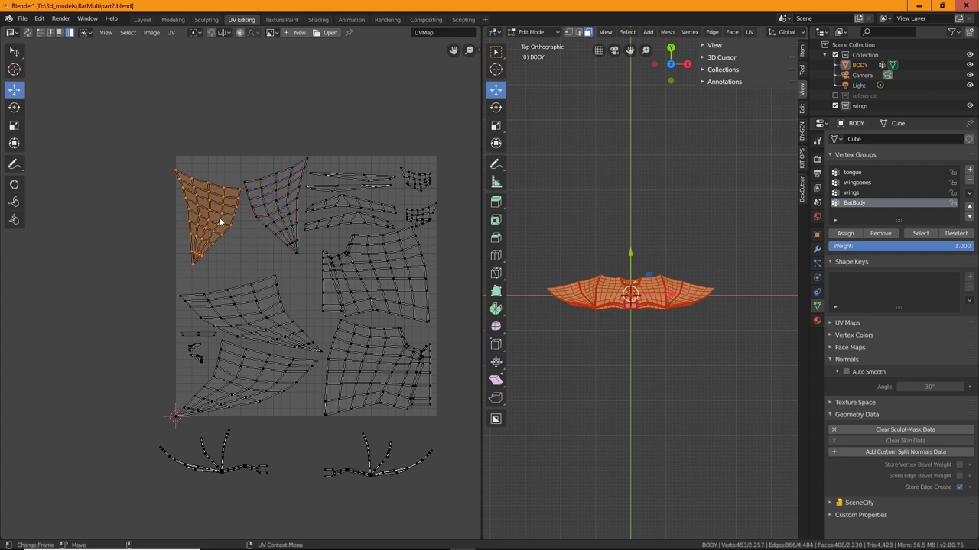
pyautogui.hotkey('shift', 'space')
pyautogui.press('r')
pyautogui.moveTo(226, 214)
pyautogui.mouseDown()
pyautogui.moveTo(214, 213)
pyautogui.moveTo(224, 216)
pyautogui.mouseUp()
pyautogui.hotkey('shift', 'space')
pyautogui.press('g')
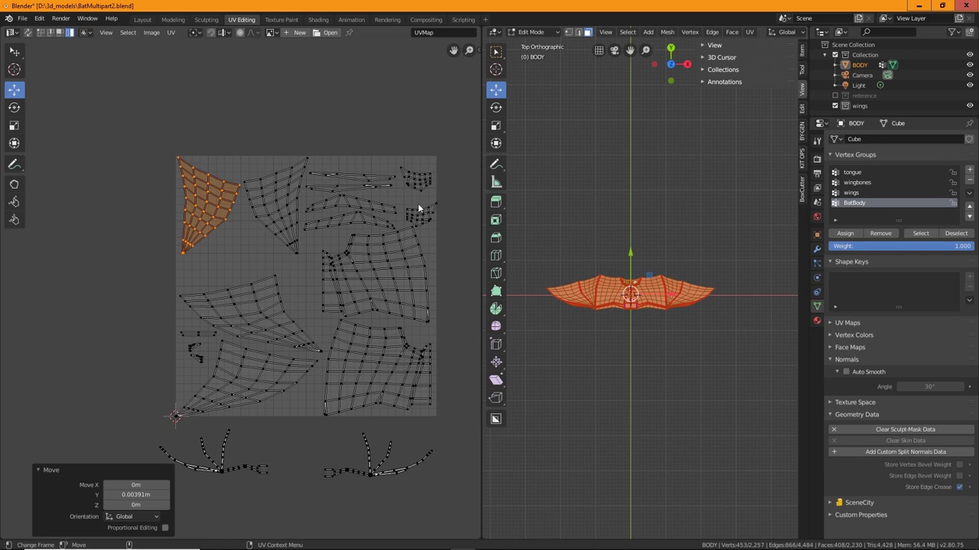
# Rotate the upper thin tapered strip island by about 87° and place it upright along the inner edge of the upper body island.
pyautogui.click(373, 178)
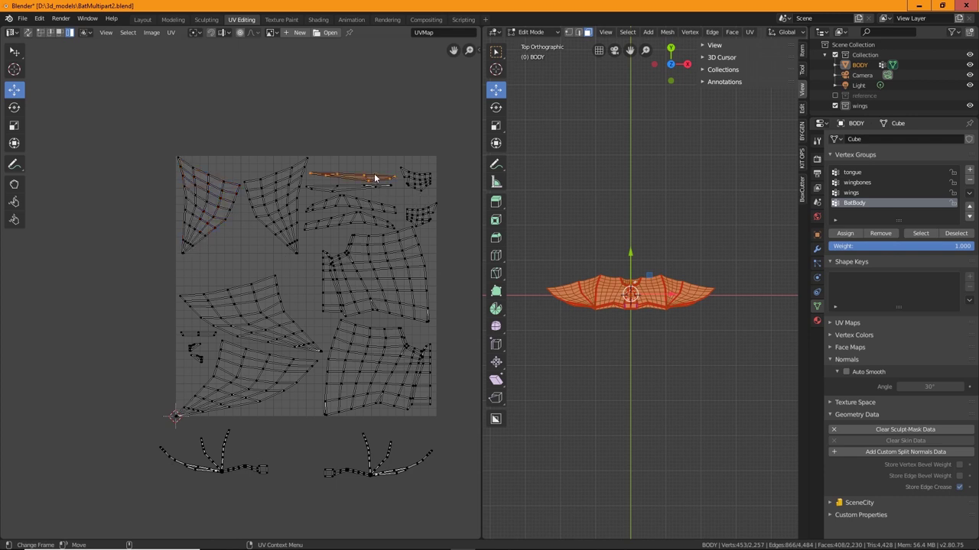
pyautogui.moveTo(373, 178); pyautogui.dragTo(268, 258)
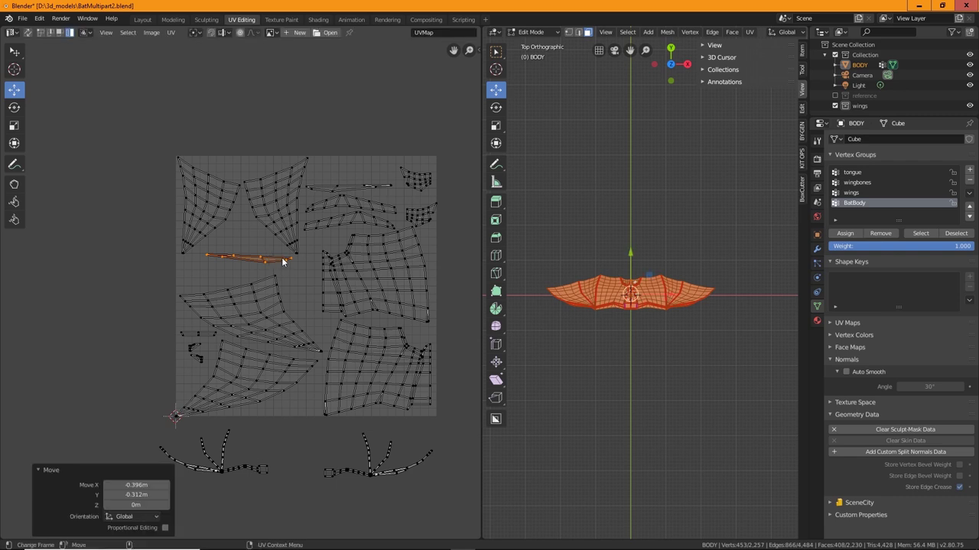
pyautogui.press('r')
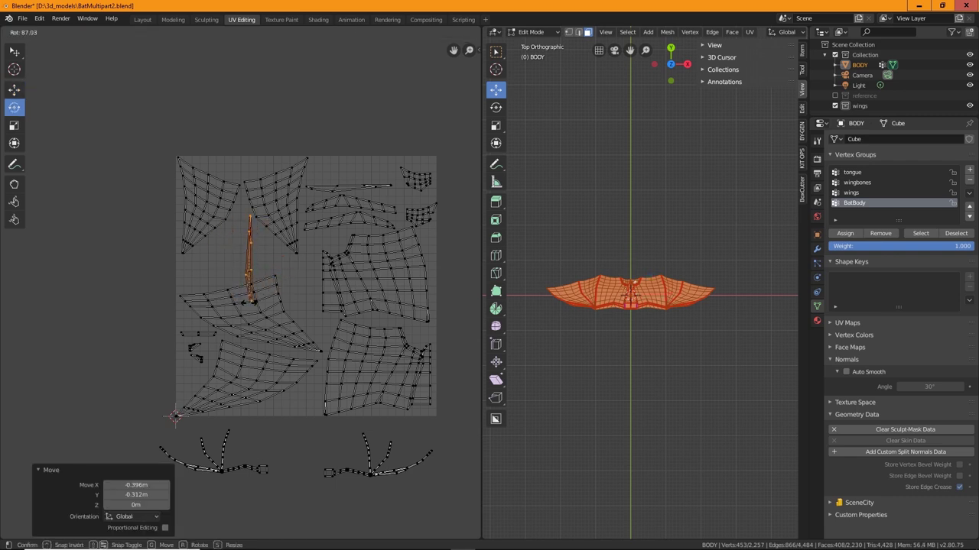
pyautogui.click(244, 301)
pyautogui.press('g')
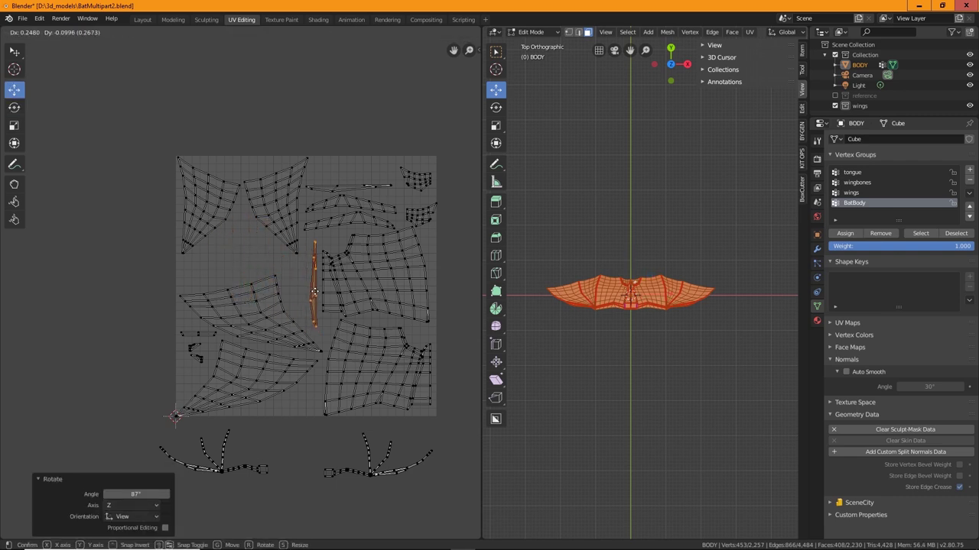
pyautogui.click(313, 293)
# Rotate the remaining thin tapered strip island by about -88.9° and place it upright beside the other vertical strip.
pyautogui.click(361, 188)
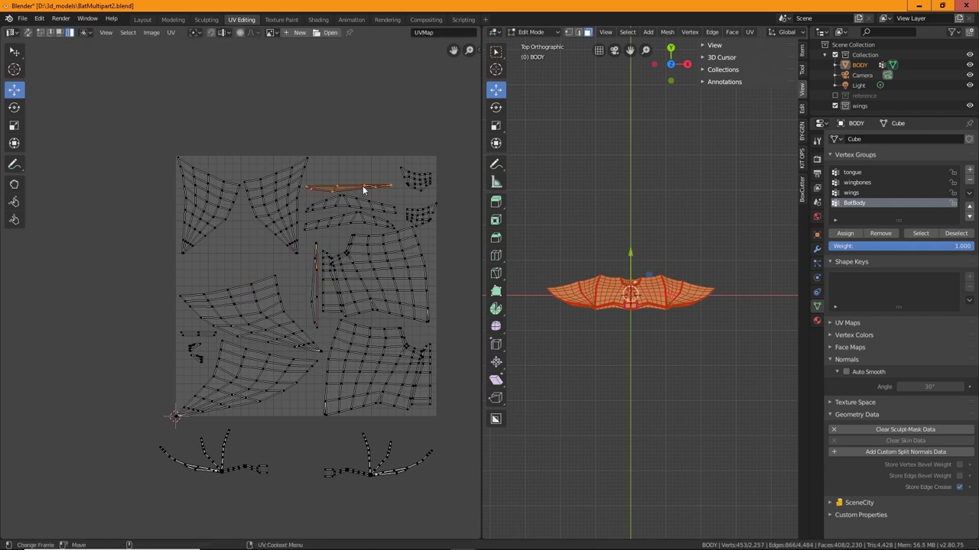
pyautogui.press('g')
pyautogui.click(289, 267)
pyautogui.press('r')
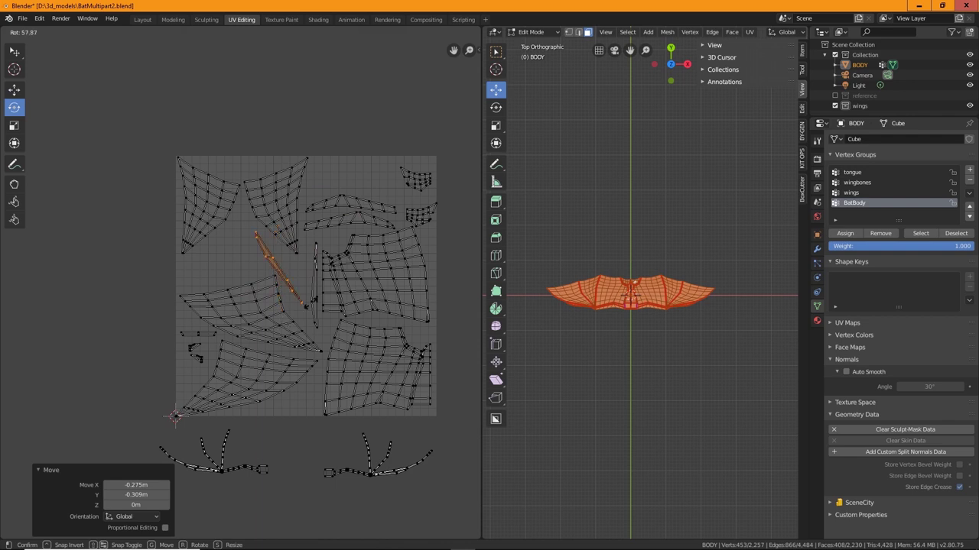
pyautogui.click(273, 183)
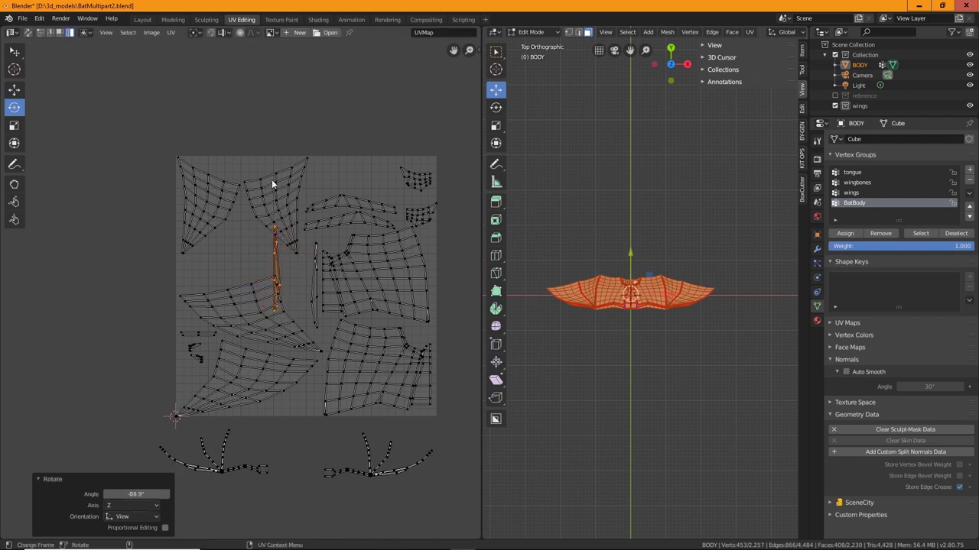
pyautogui.press('g')
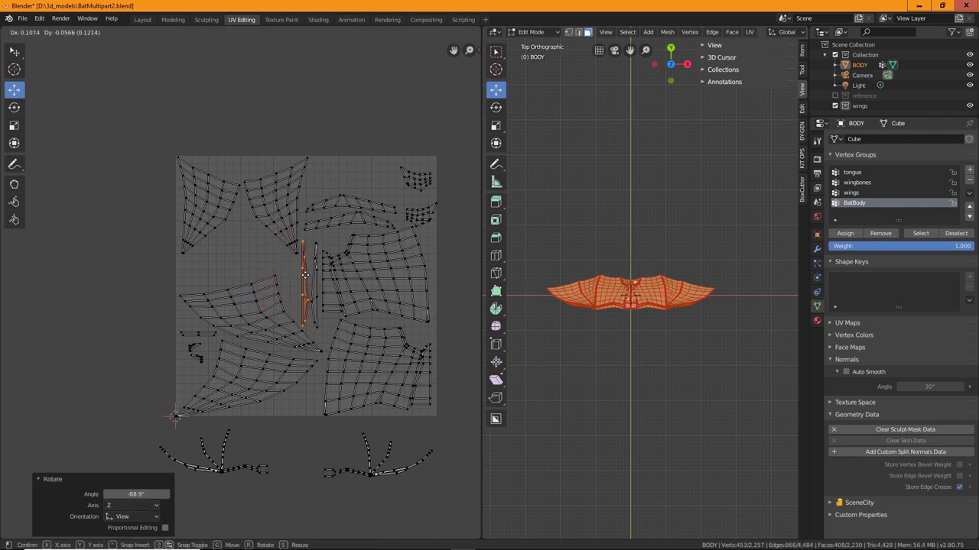
pyautogui.click(305, 277)
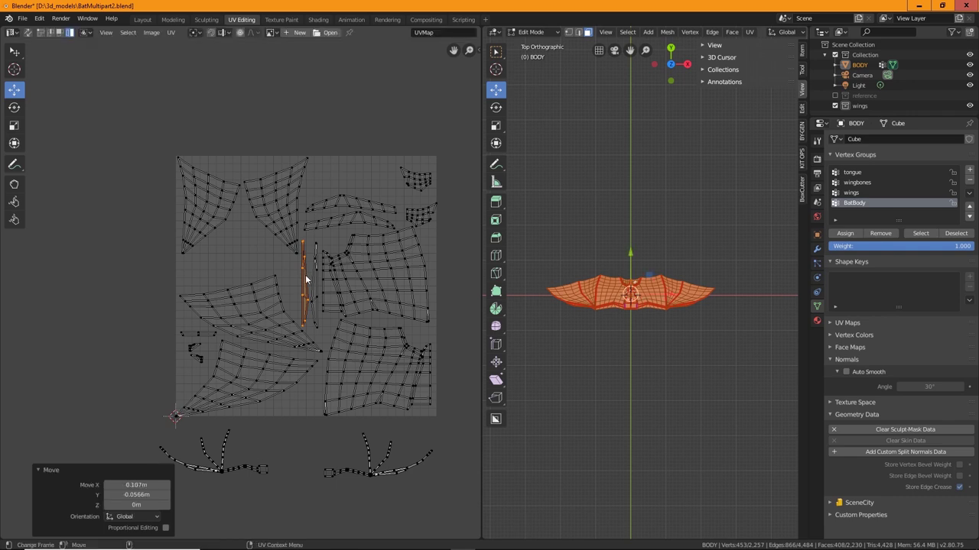
# Move the two curved strip islands into the gap below the outer-wing membranes, one above the other.
pyautogui.click(354, 201)
pyautogui.press('g')
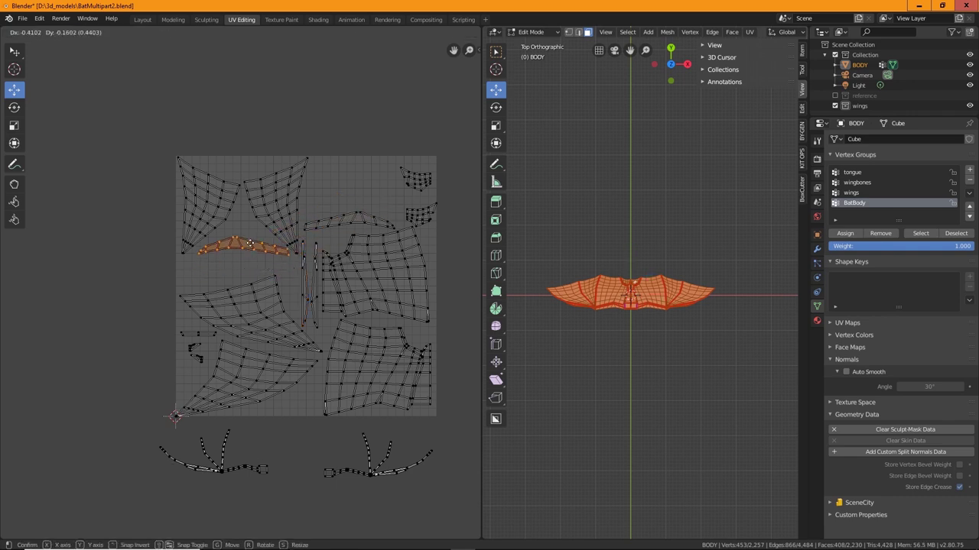
pyautogui.click(249, 243)
pyautogui.hotkey('ctrl', 'z')
pyautogui.press('g')
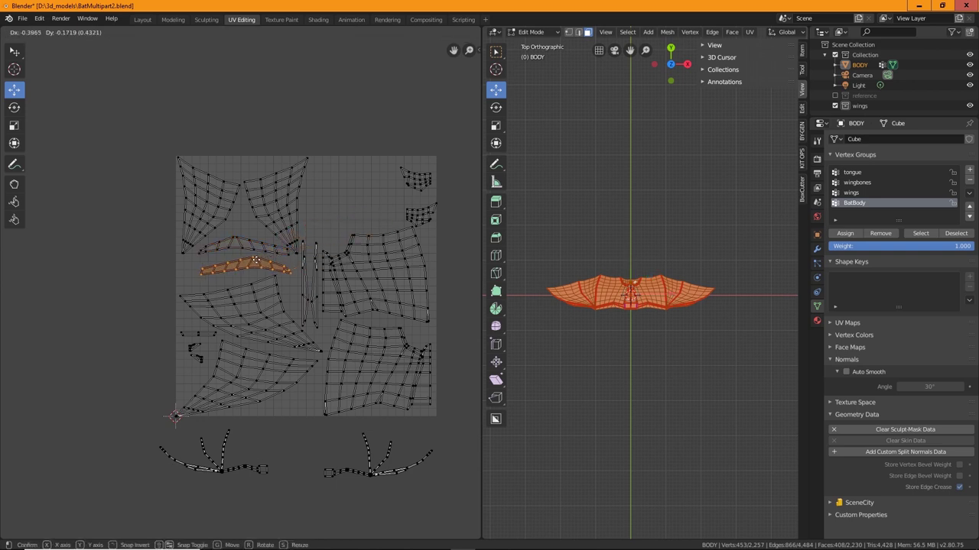
pyautogui.click(252, 259)
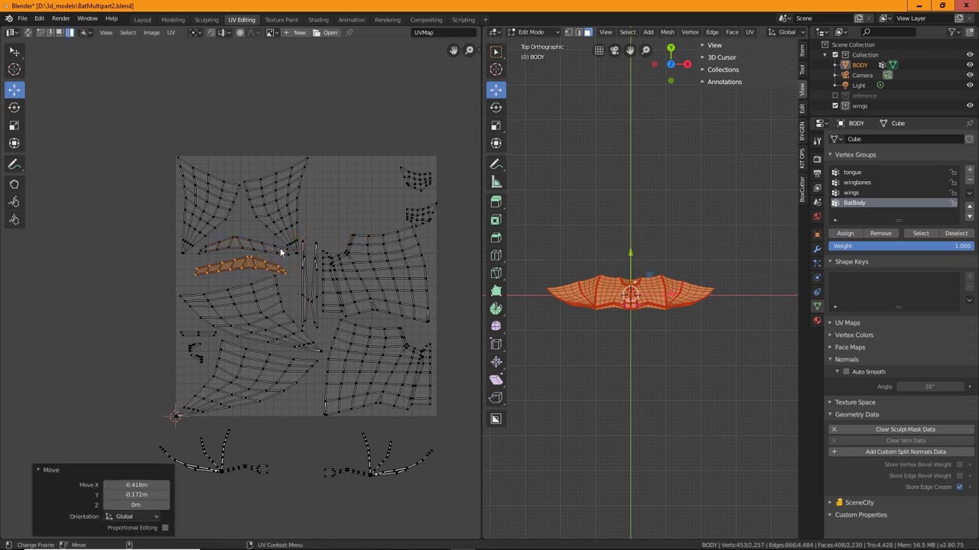
# Move the lower small grid island below the S-shaped piece and the upper one by about X -0.418 m, Y -0.855 m.
pyautogui.click(425, 218)
pyautogui.press('g')
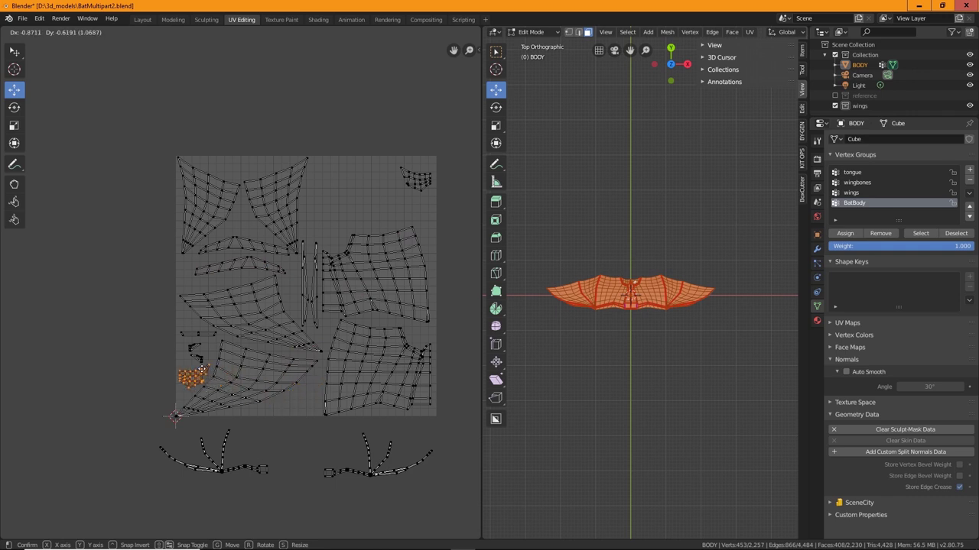
pyautogui.click(195, 378)
pyautogui.hotkey('ctrl', 'z')
pyautogui.press('g')
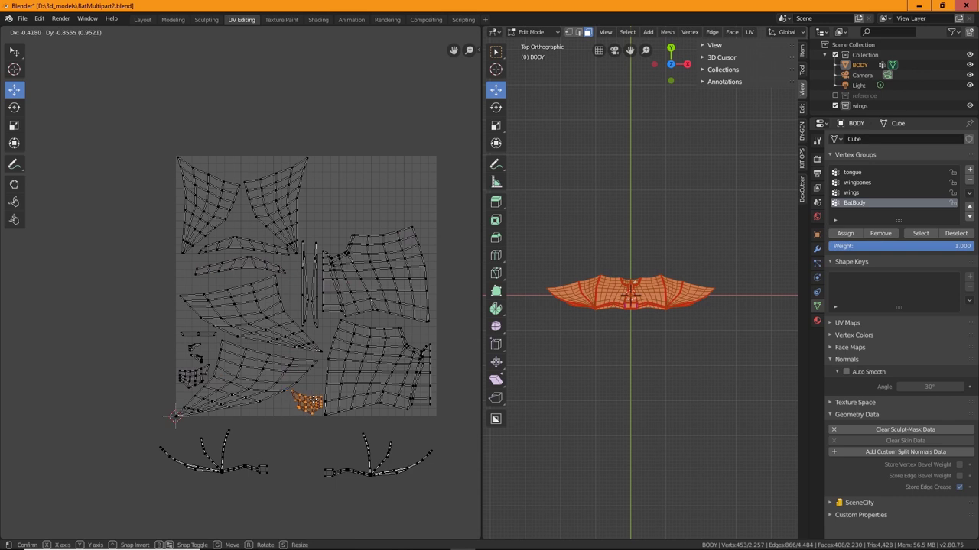
pyautogui.click(395, 290)
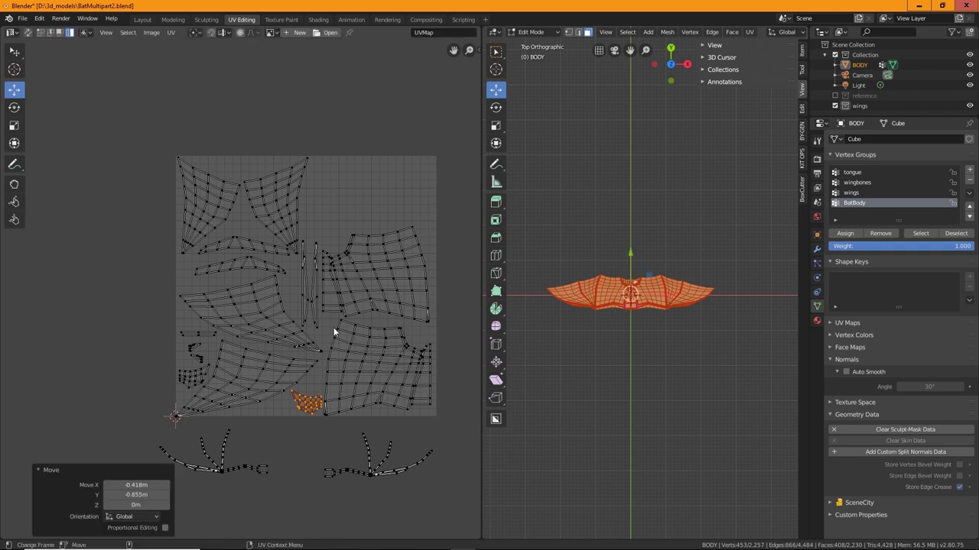
# Raise the short flat strip island by about 0.195 m and shift the large membrane below it by about X -0.01 m, Y -0.016 m.
pyautogui.click(198, 334)
pyautogui.press('g')
pyautogui.click(200, 281)
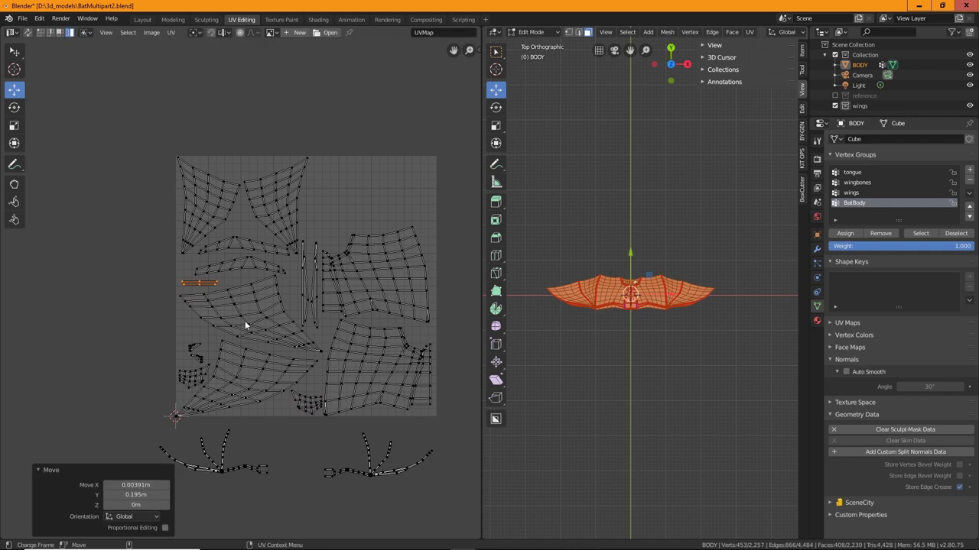
pyautogui.click(256, 318)
pyautogui.press('g')
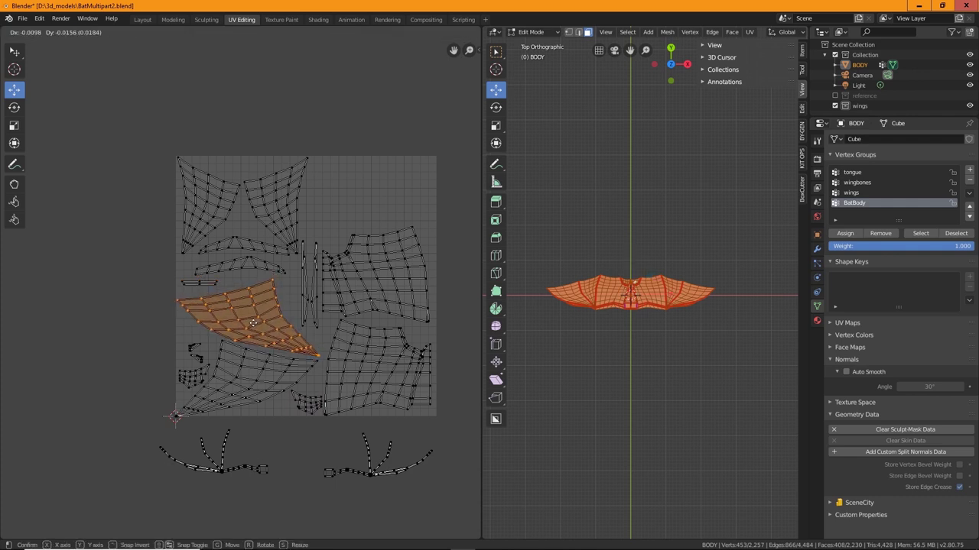
pyautogui.click(253, 322)
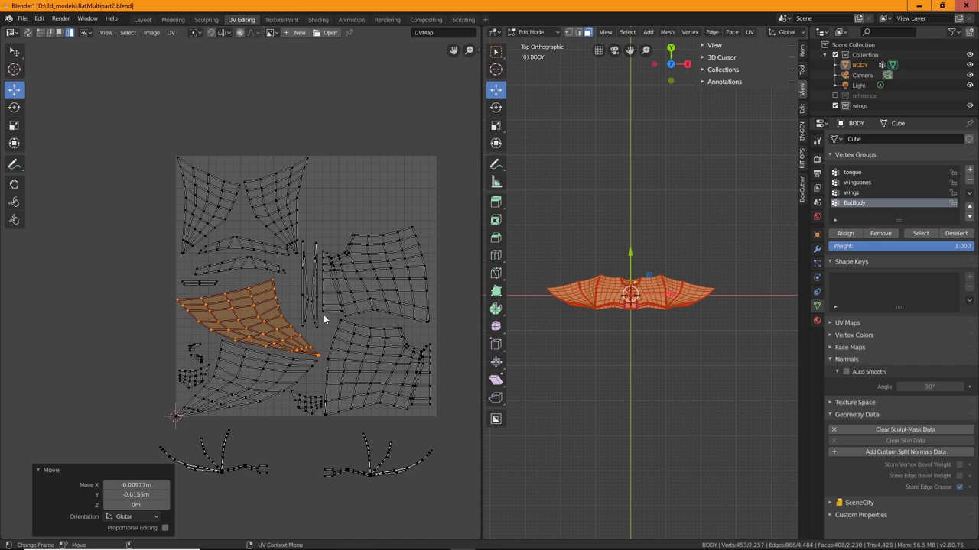
# Lower the left vertical thin strip island by about 0.008 m.
pyautogui.click(303, 296)
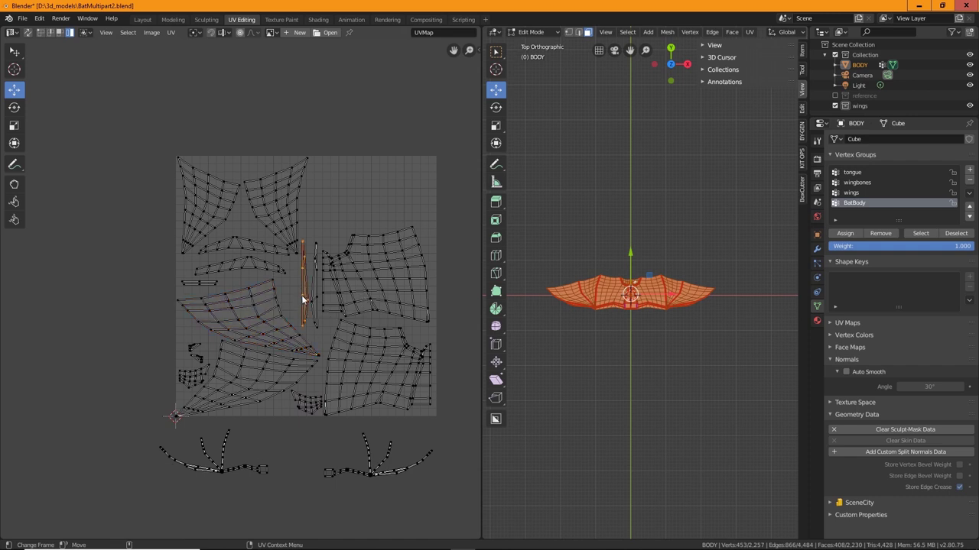
pyautogui.press('g')
pyautogui.click(302, 298)
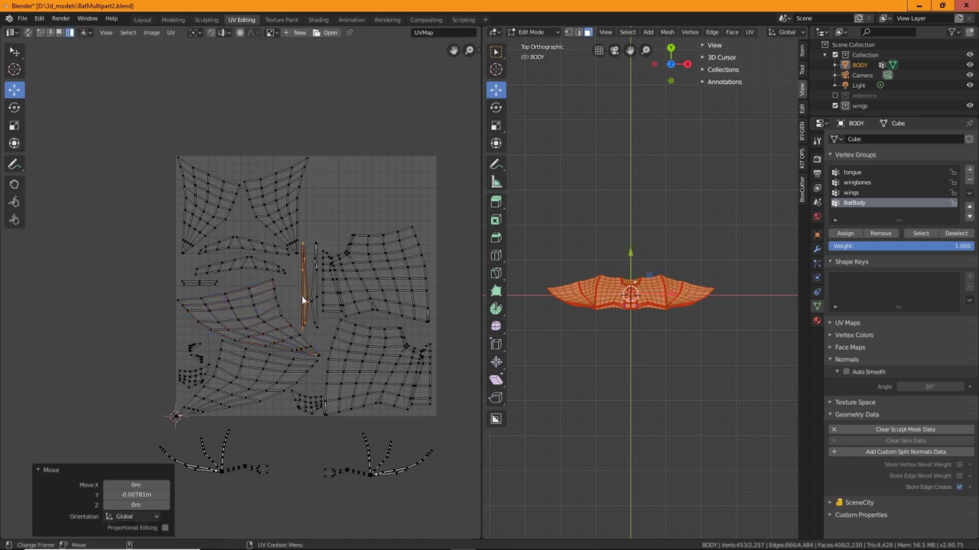
# Shift the upper curved strip island slightly left, and rotate the lower one by about 4.73° and move it left by about 0.018 m.
pyautogui.click(244, 243)
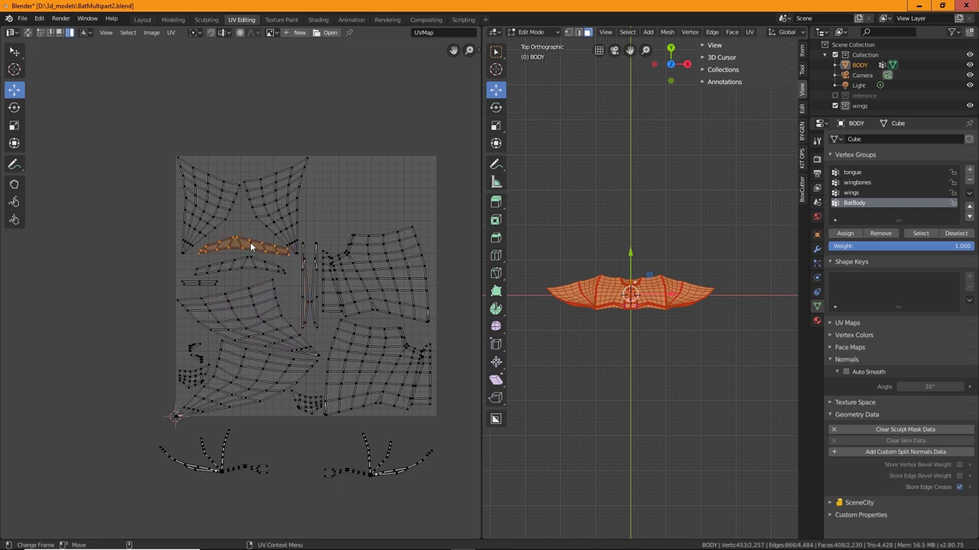
pyautogui.press('g')
pyautogui.click(243, 263)
pyautogui.click(252, 261)
pyautogui.press('r')
pyautogui.click(268, 266)
pyautogui.press('g')
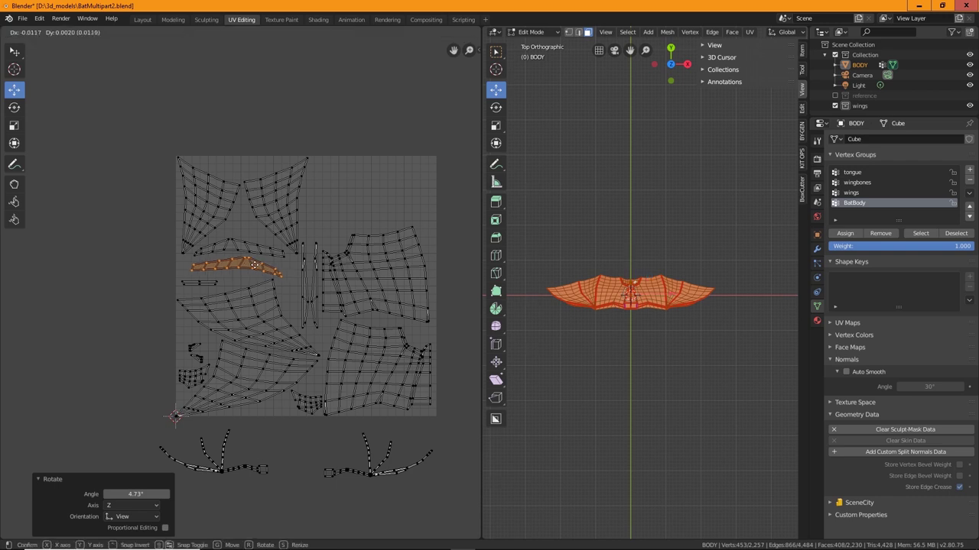
pyautogui.click(254, 265)
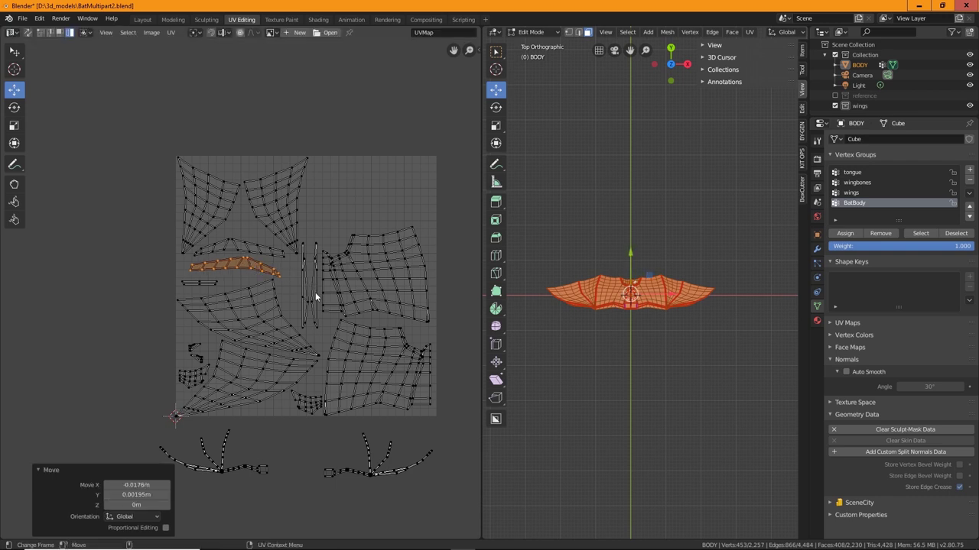
# Move the left wing-bone island by about X 0.586 m, Y 0.971 m into the space above the upper body island.
pyautogui.click(243, 467)
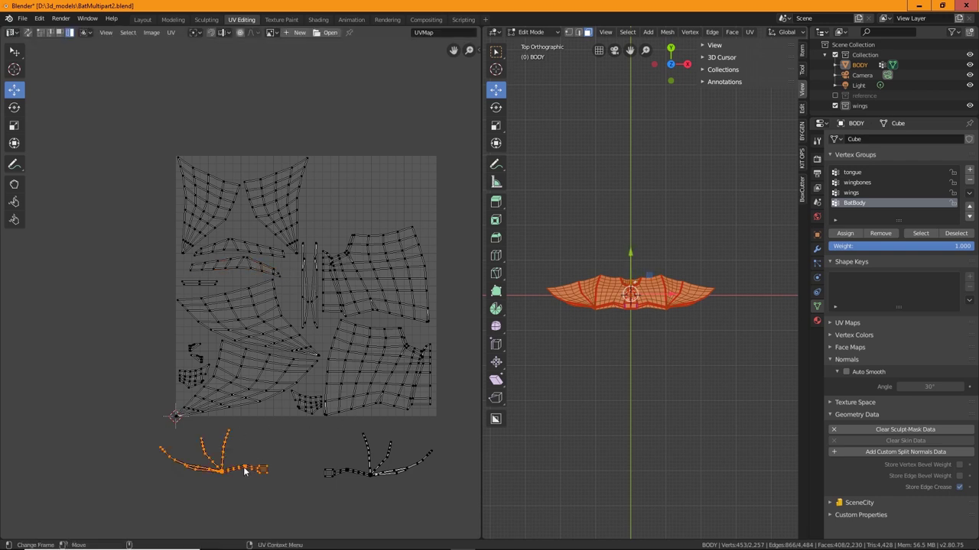
pyautogui.press('g')
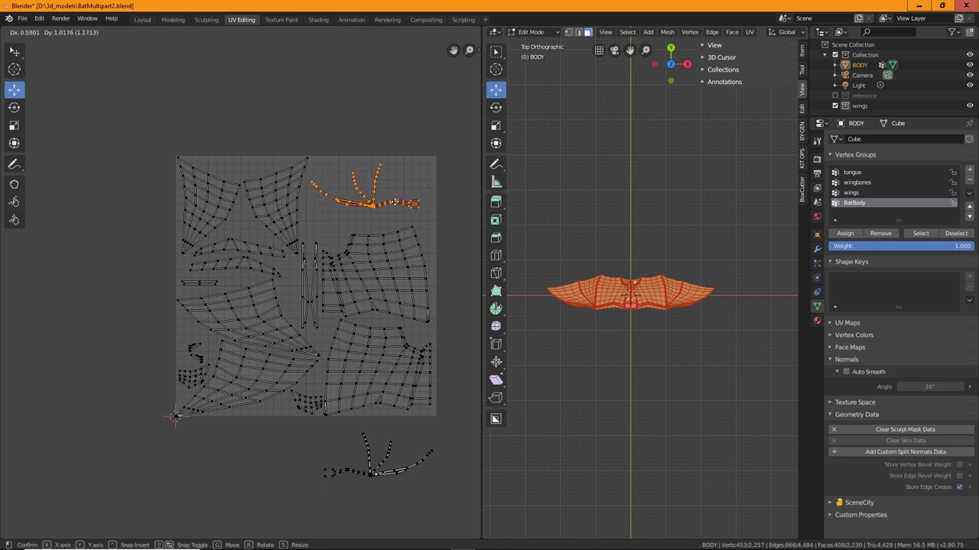
pyautogui.click(397, 256)
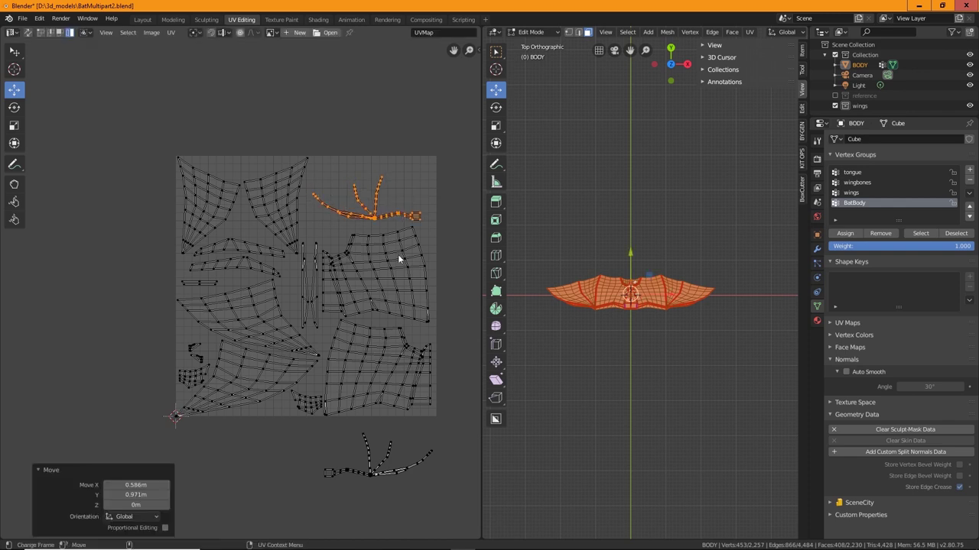
# Rotate the other wing-bone island by about -178° and move it by about X -0.082 m, Y 1.04 m above its counterpart.
pyautogui.click(370, 476)
pyautogui.press('r')
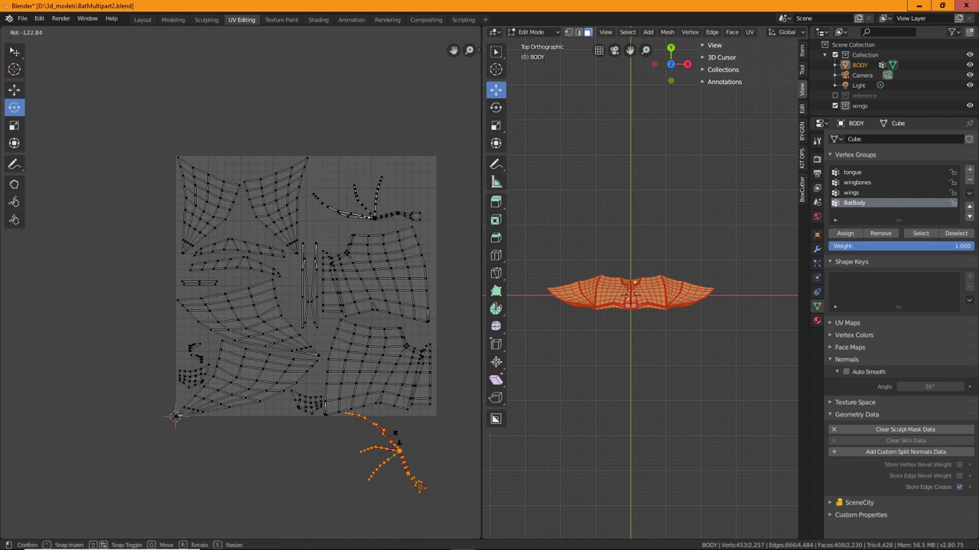
pyautogui.moveTo(390, 417); pyautogui.dragTo(393, 401)
pyautogui.press('w')
pyautogui.moveTo(401, 449); pyautogui.dragTo(375, 165)
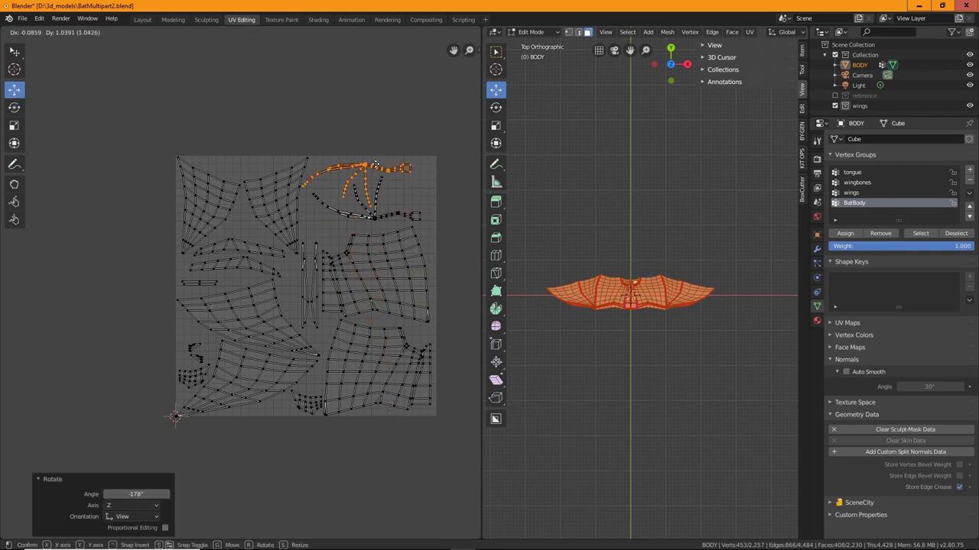
pyautogui.click(378, 166)
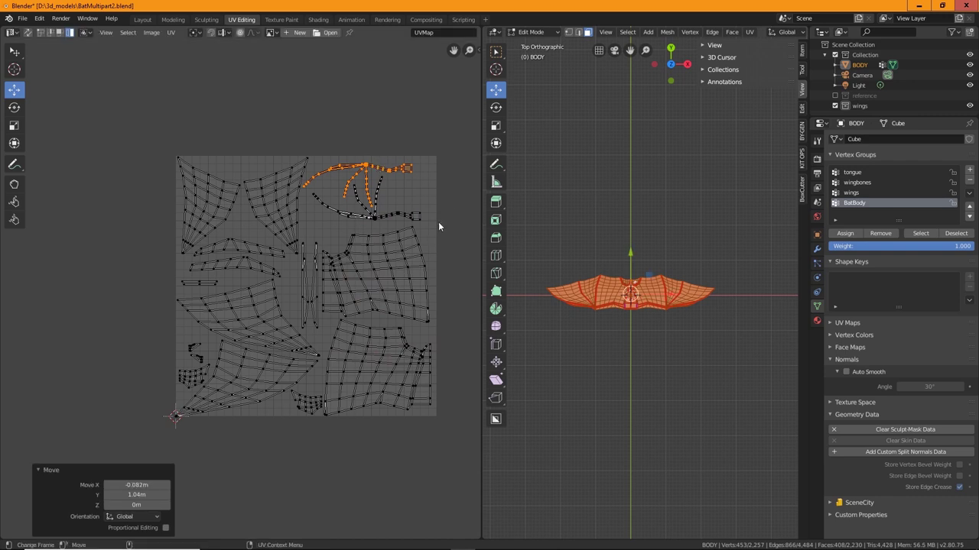
pyautogui.click(439, 225)
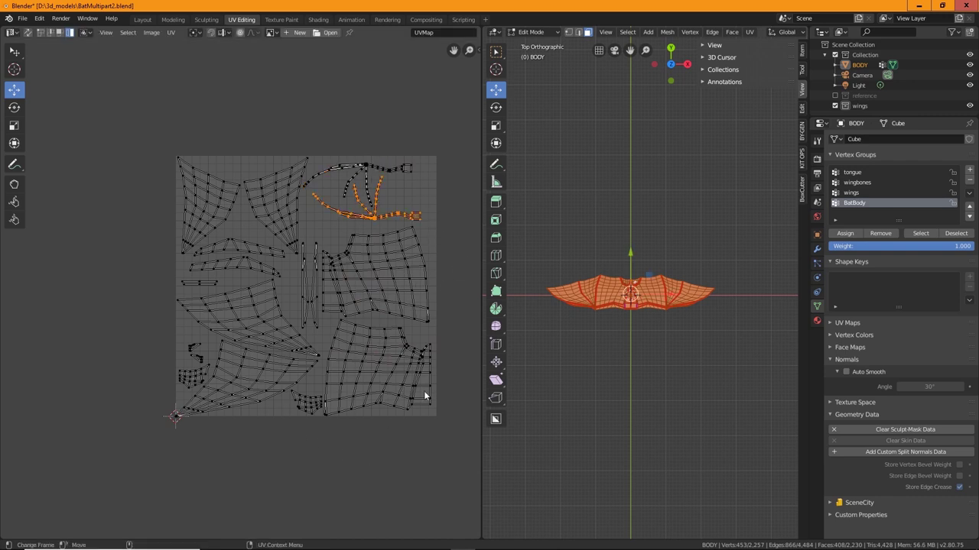
# Rotate the small grid island beside the lower body island clockwise and move it by about X -0.004 m, Y 0.025 m.
pyautogui.click(311, 405)
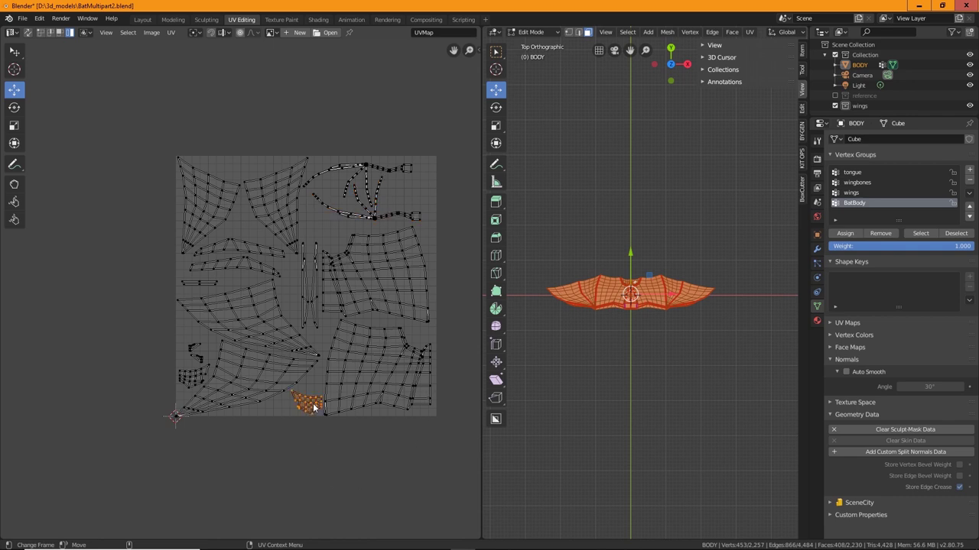
pyautogui.press('r')
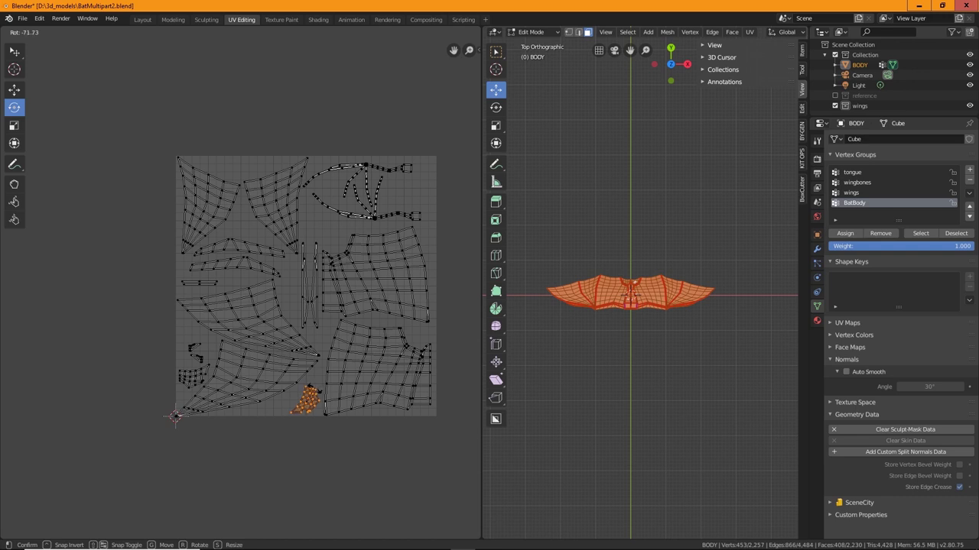
pyautogui.click(185, 379)
pyautogui.press('g')
pyautogui.click(185, 373)
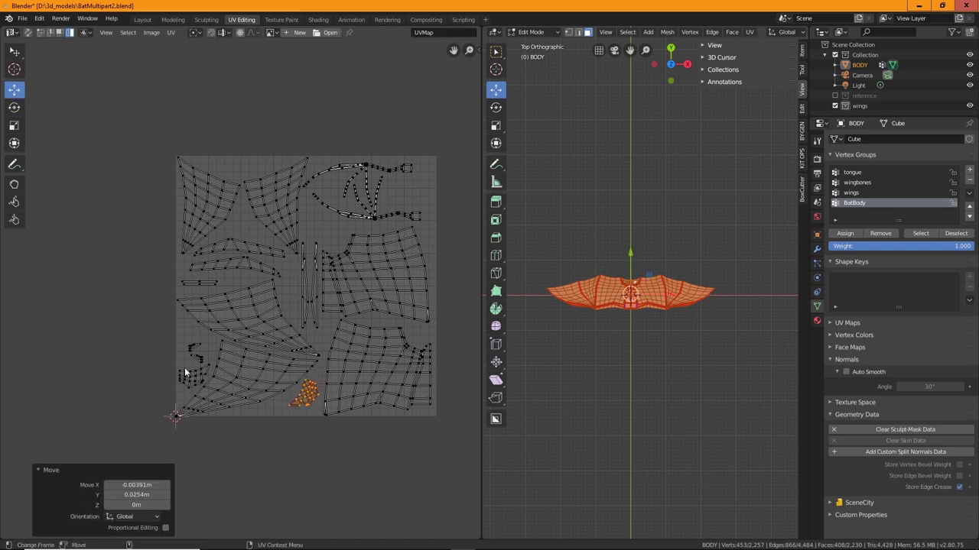
# Rotate the small grid island beside the lower wing membrane by about 142° and move it by about X -0.020 m, Y -0.012 m.
pyautogui.click(199, 371)
pyautogui.press('r')
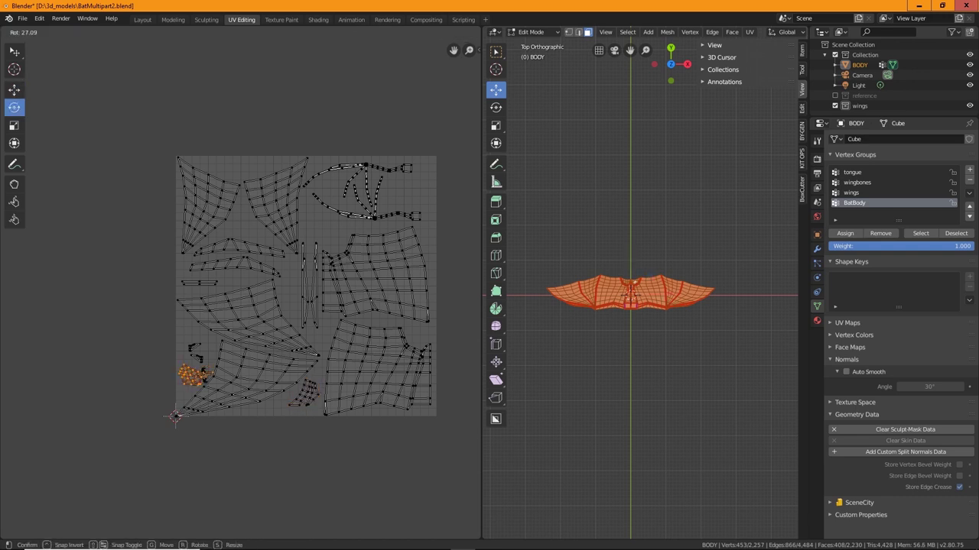
pyautogui.click(196, 376)
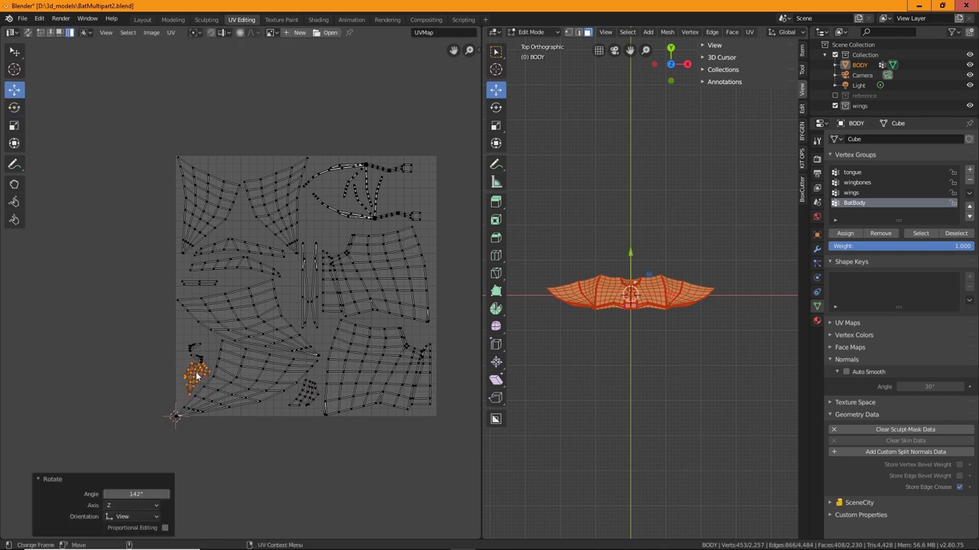
pyautogui.press('g')
pyautogui.click(191, 379)
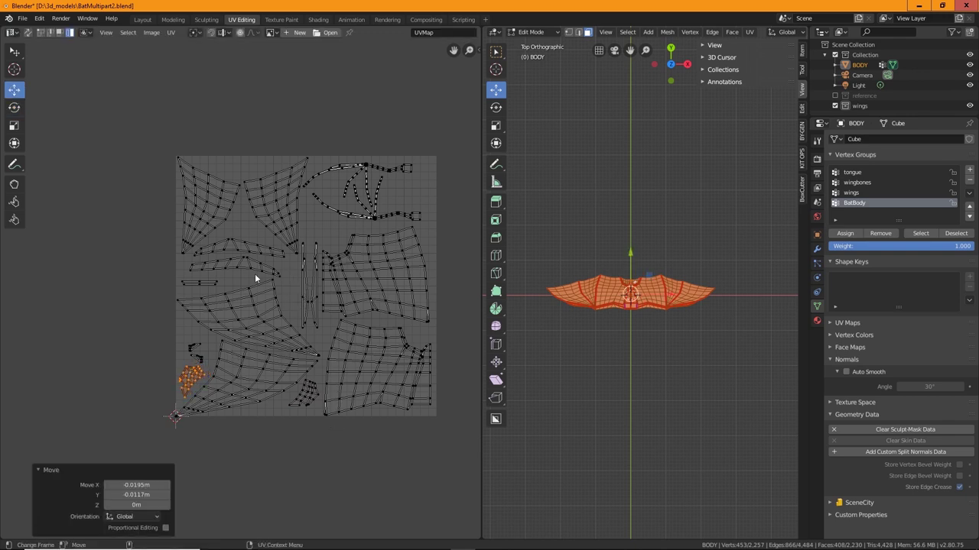
# Move the short thin strip island by about X 0.486 m, Y 0.203 m into the gap above the tall narrow strips.
pyautogui.click(210, 282)
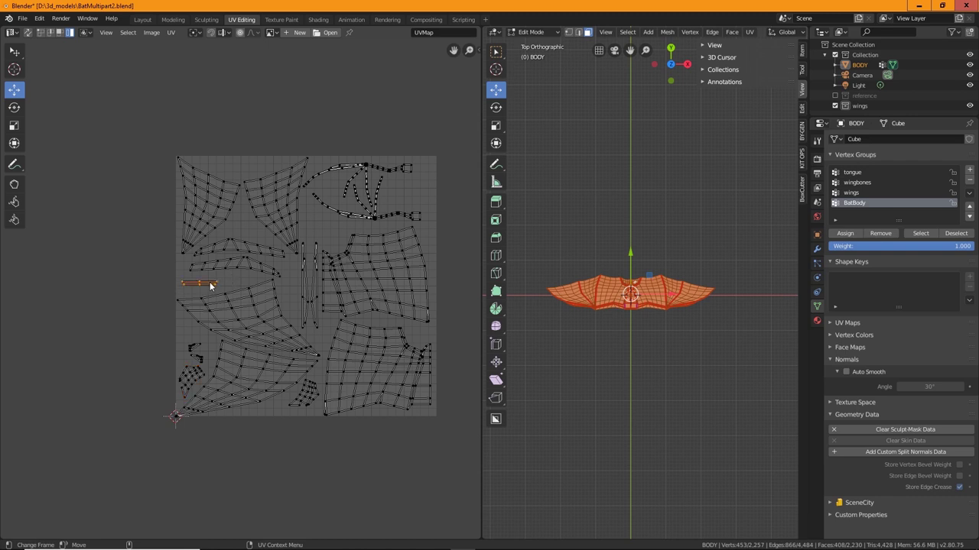
pyautogui.press('g')
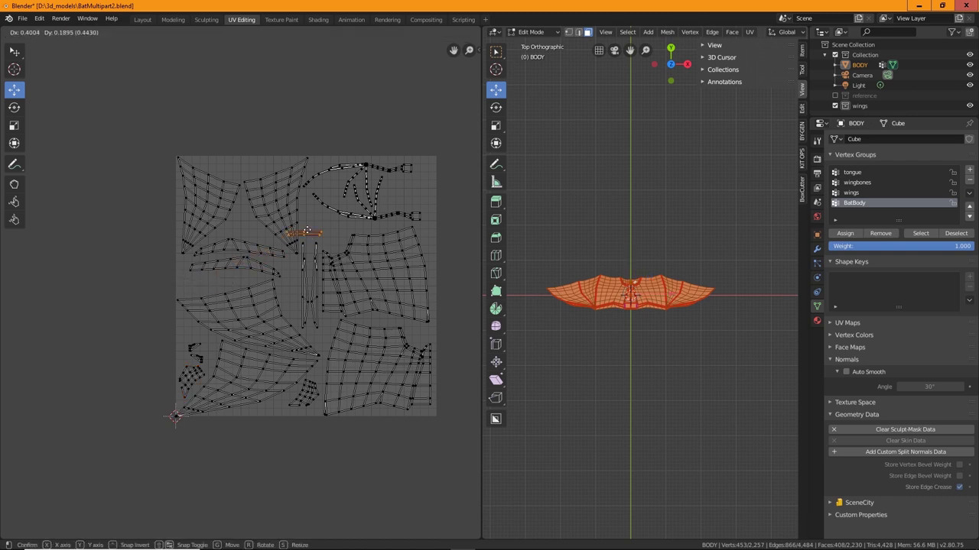
pyautogui.click(326, 229)
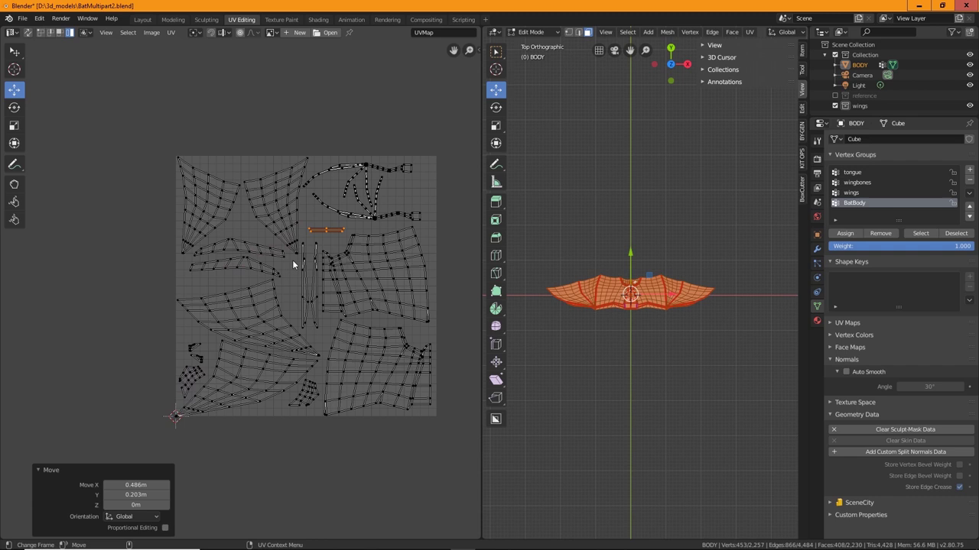
# Rotate the lower curved strip island by about 169° and shift it slightly toward the UV square's left edge and down.
pyautogui.click(242, 261)
pyautogui.press('r')
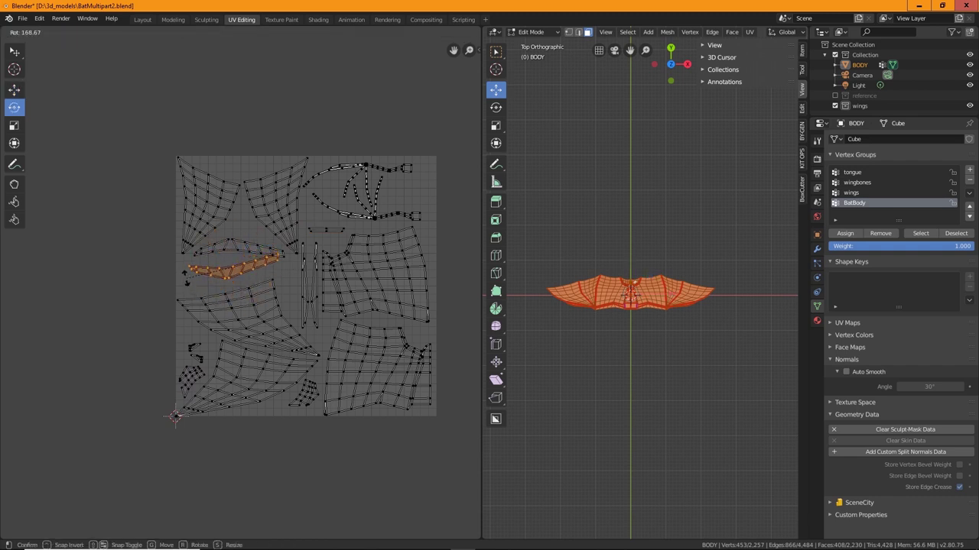
pyautogui.click(255, 271)
pyautogui.press('g')
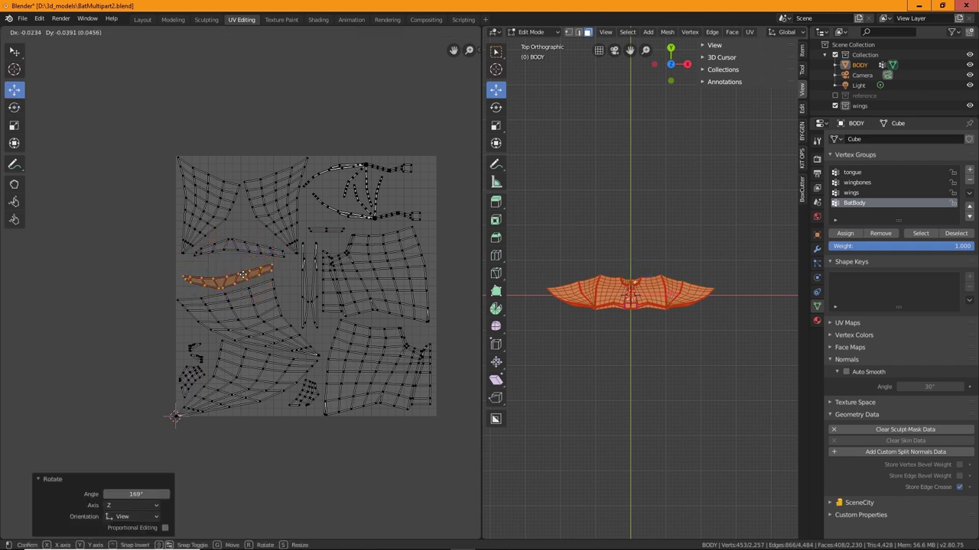
# Rotate the upper curved strip island by about 166° and nest it above the other strip, moving about X -0.053 m, Y -0.059 m.
pyautogui.click(249, 251)
pyautogui.press('r')
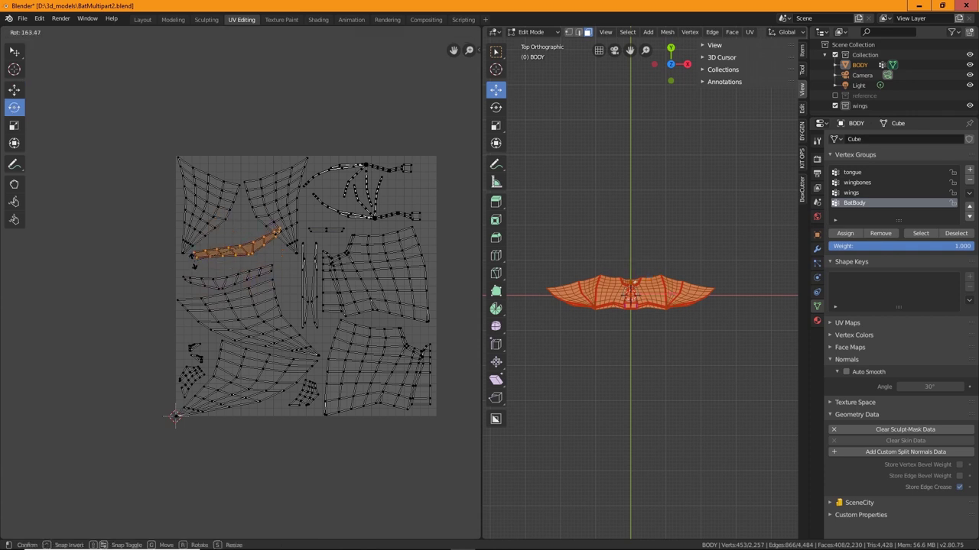
pyautogui.click(193, 258)
pyautogui.press('g')
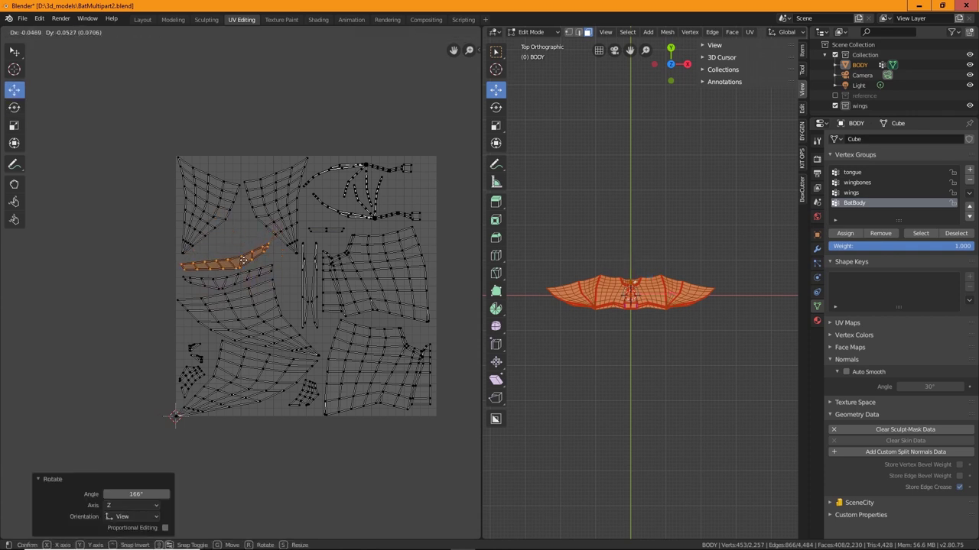
pyautogui.click(241, 262)
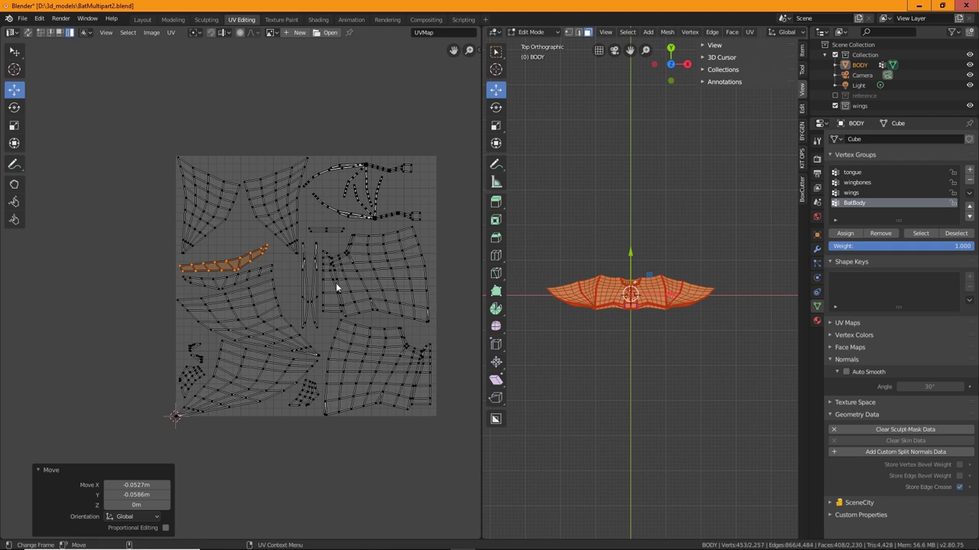
# Move the two tiny curved islands up beneath the middle membrane, and the small grid island by about X 0.016 m, Y 0.066 m.
pyautogui.click(260, 406)
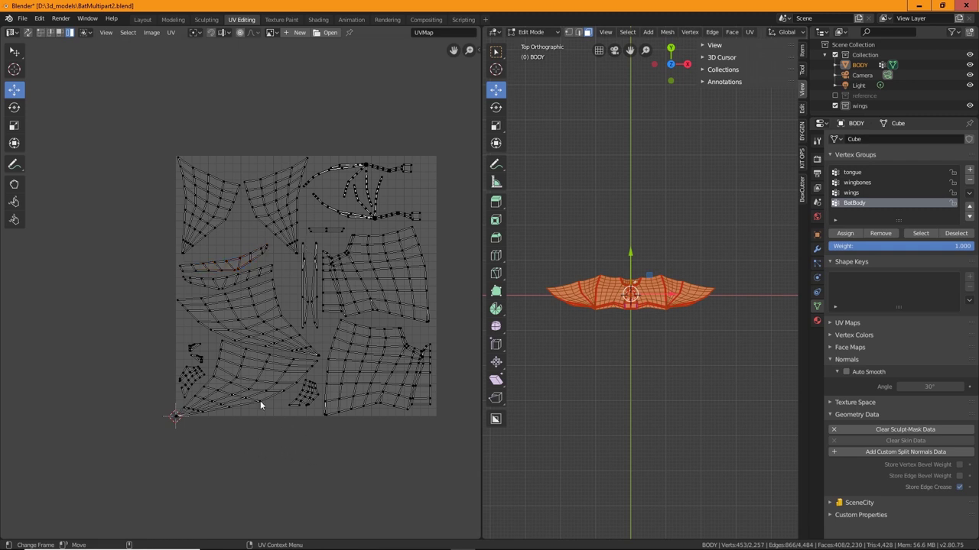
pyautogui.press('g')
pyautogui.click(188, 330)
pyautogui.click(200, 359)
pyautogui.press('g')
pyautogui.click(194, 346)
pyautogui.click(192, 381)
pyautogui.press('g')
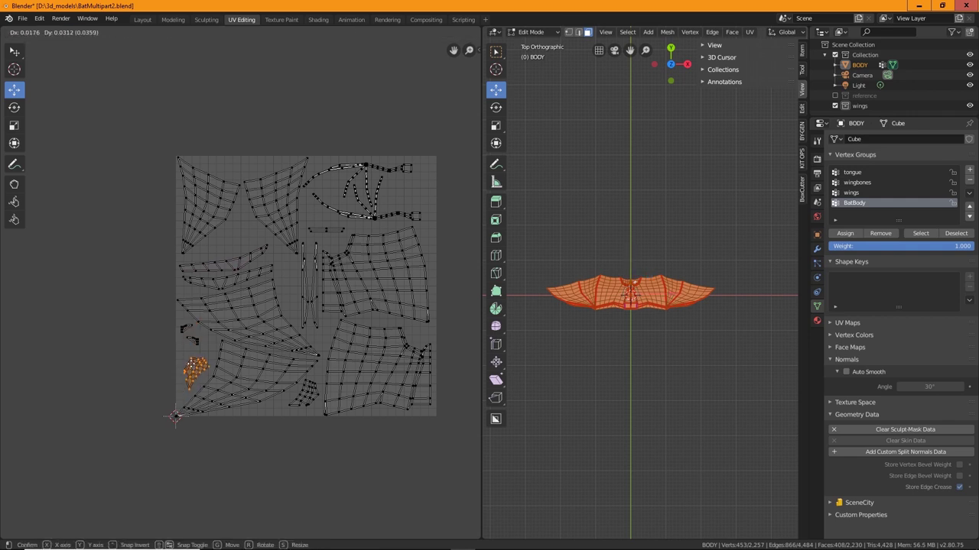
pyautogui.click(197, 365)
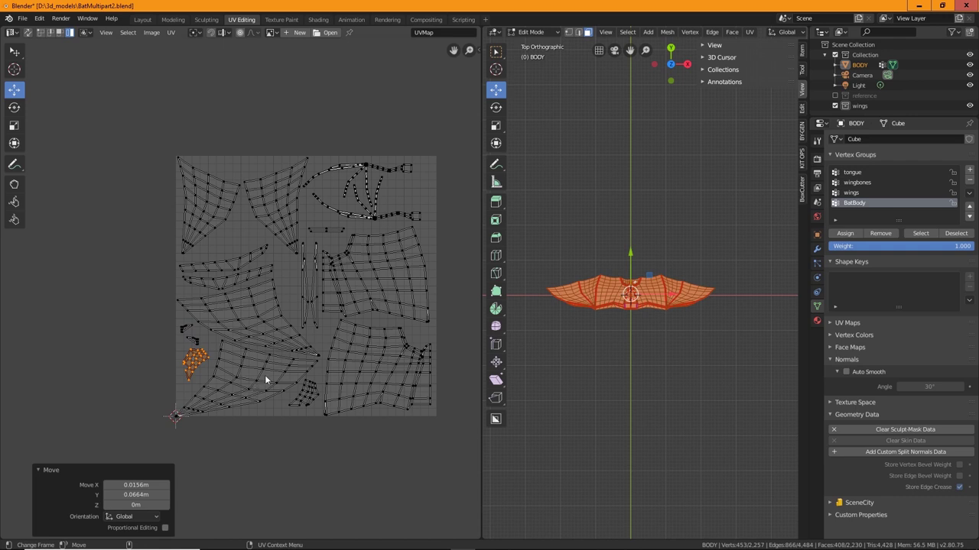
# Rotate the lowest wing membrane island by about 2.66° and nudge it away from the membrane above and the small grid island.
pyautogui.click(265, 375)
pyautogui.press('g')
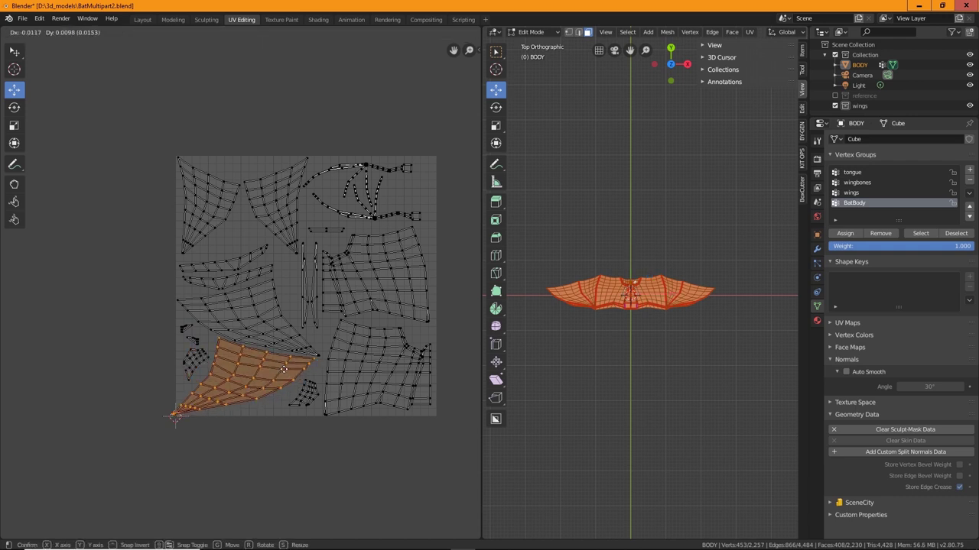
pyautogui.click(291, 365)
pyautogui.press('r')
pyautogui.click(295, 367)
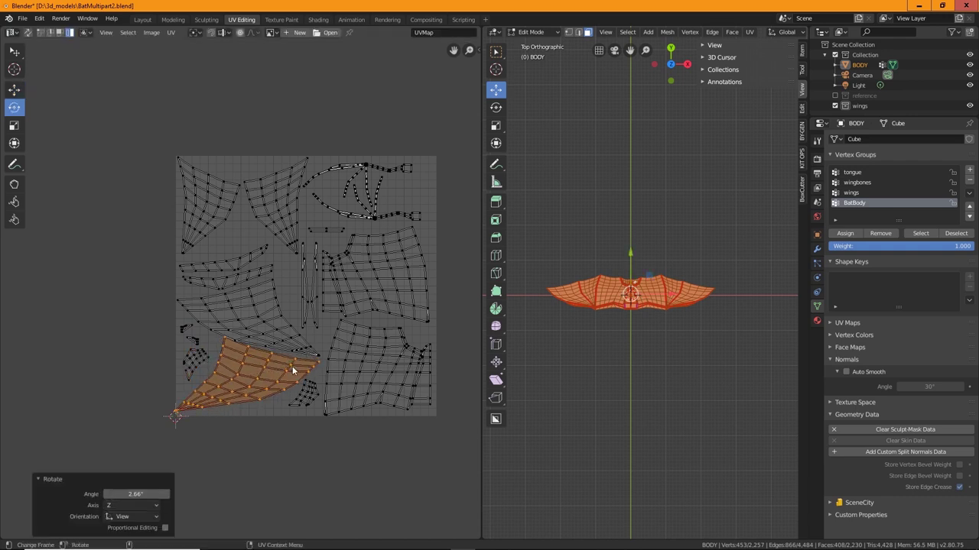
pyautogui.press('g')
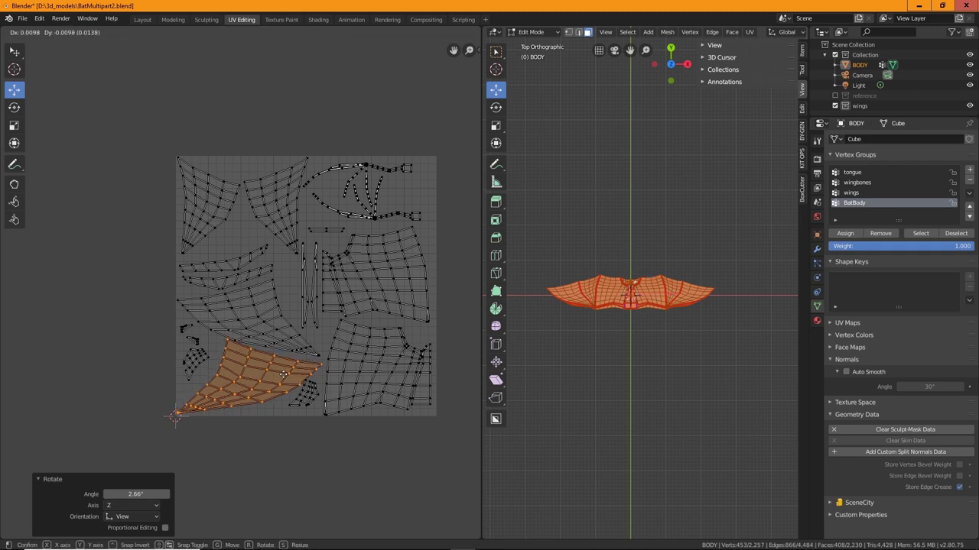
pyautogui.click(280, 383)
# Move the small grid island beside the lower body island by about X 0.012 m, Y -0.018 m.
pyautogui.click(306, 394)
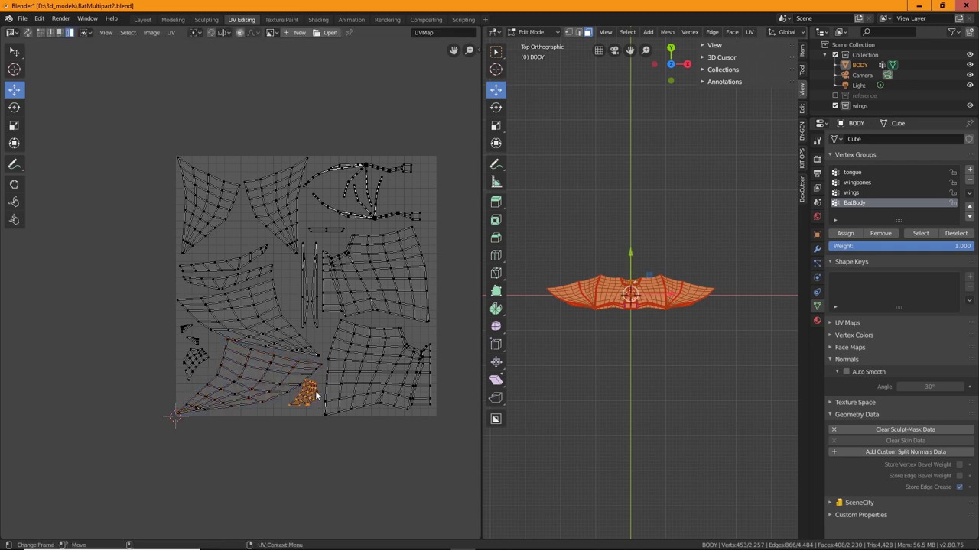
pyautogui.press('g')
pyautogui.click(329, 448)
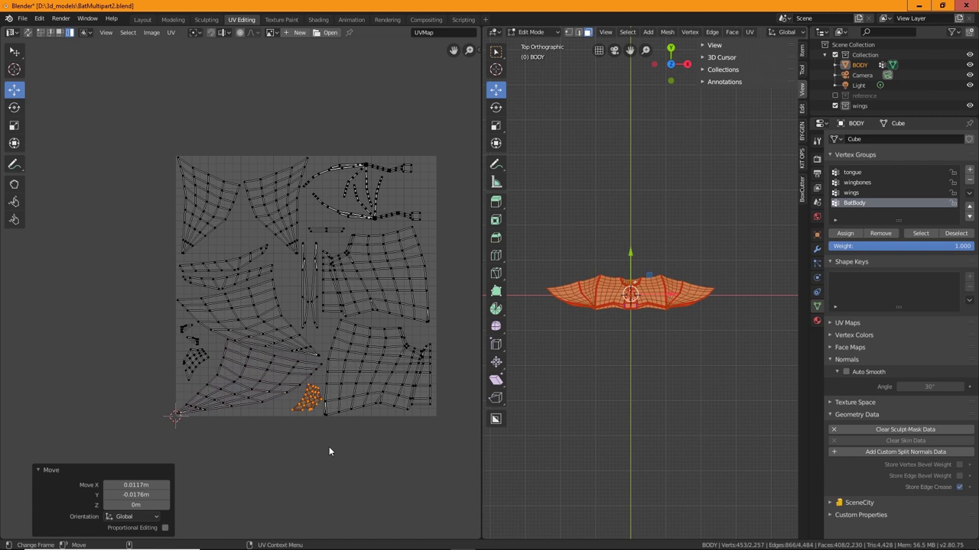
# Nudge the middle wing membrane island by about X 0.004 m, Y 0.016 m, followed by about X 0.002 m, Y -0.006 m.
pyautogui.click(257, 321)
pyautogui.press('g')
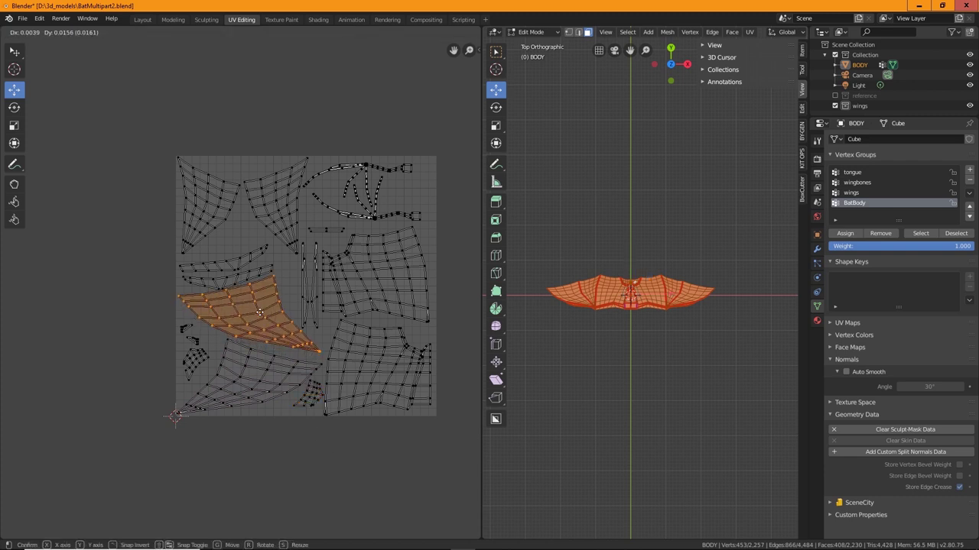
pyautogui.click(260, 312)
pyautogui.press('g')
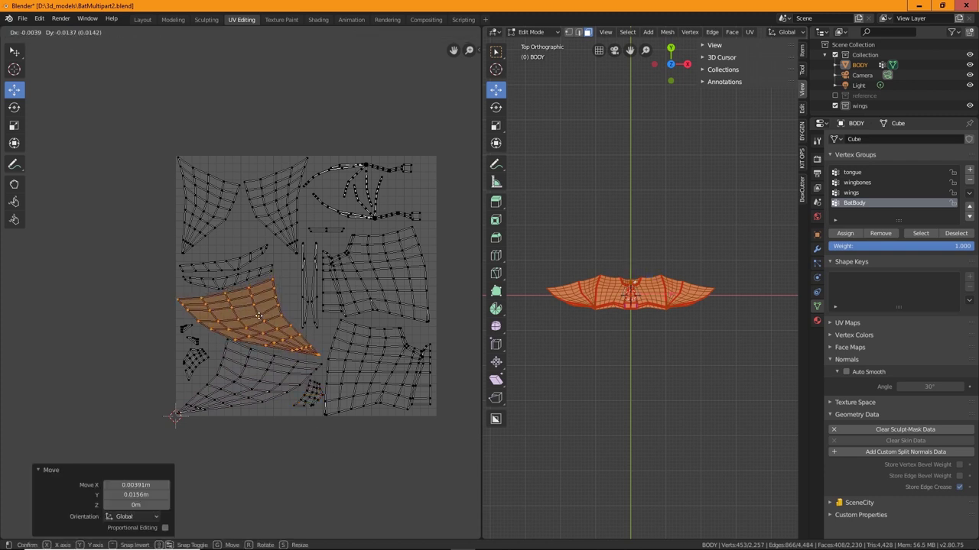
pyautogui.click(260, 314)
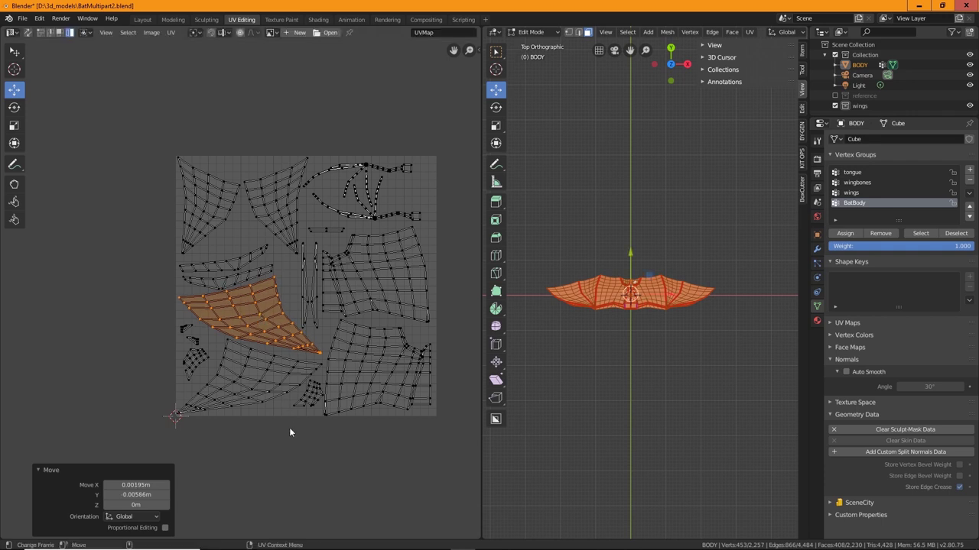
pyautogui.click(304, 464)
pyautogui.press('g')
pyautogui.click(314, 326)
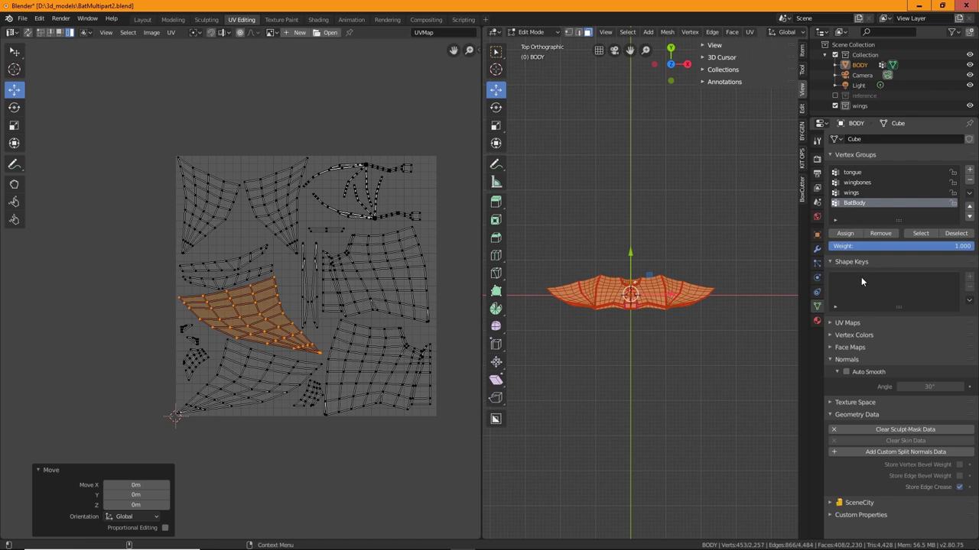
# Assign the wingMat material to the selected wing faces, change its base color to magenta, and deselect the mesh.
pyautogui.click(818, 321)
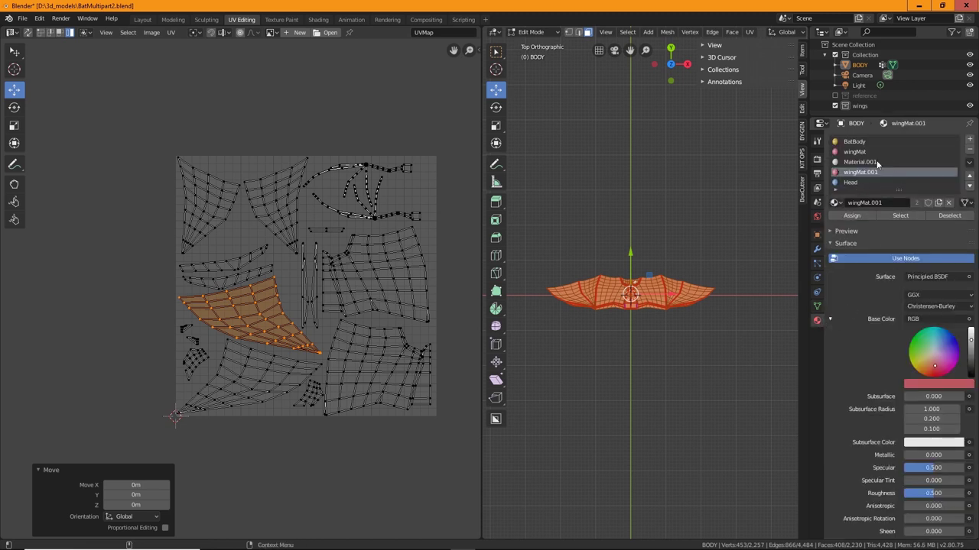
pyautogui.click(854, 152)
pyautogui.click(851, 217)
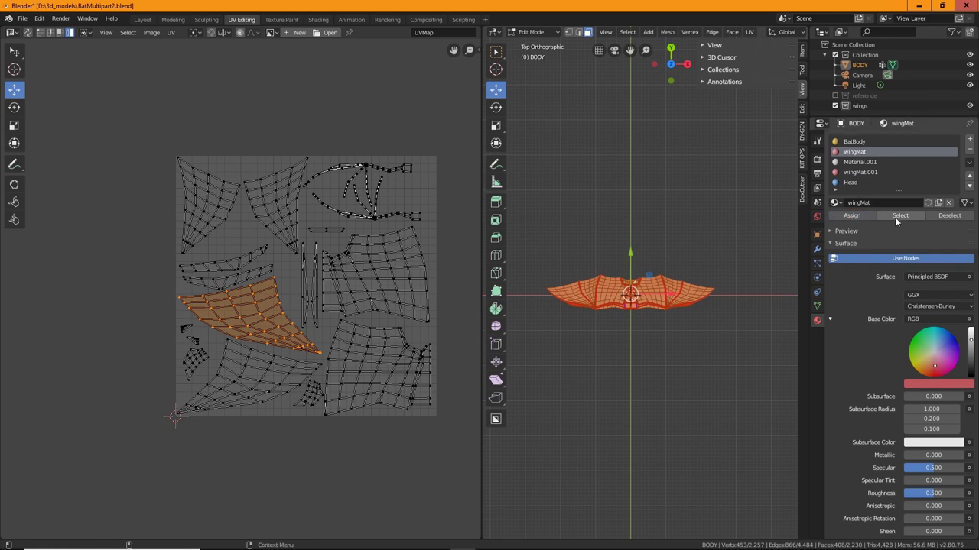
pyautogui.scroll(4, 727, 328)
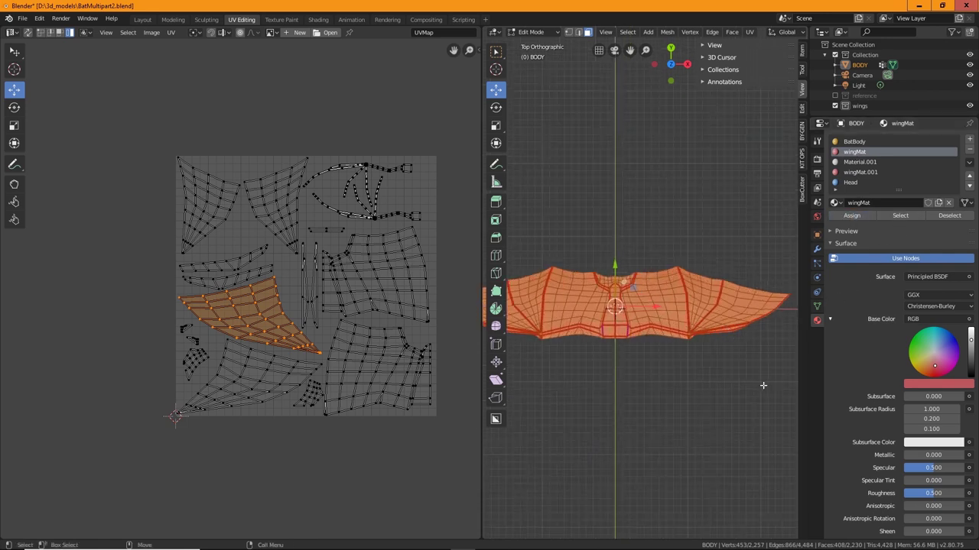
pyautogui.moveTo(951, 374); pyautogui.dragTo(955, 366)
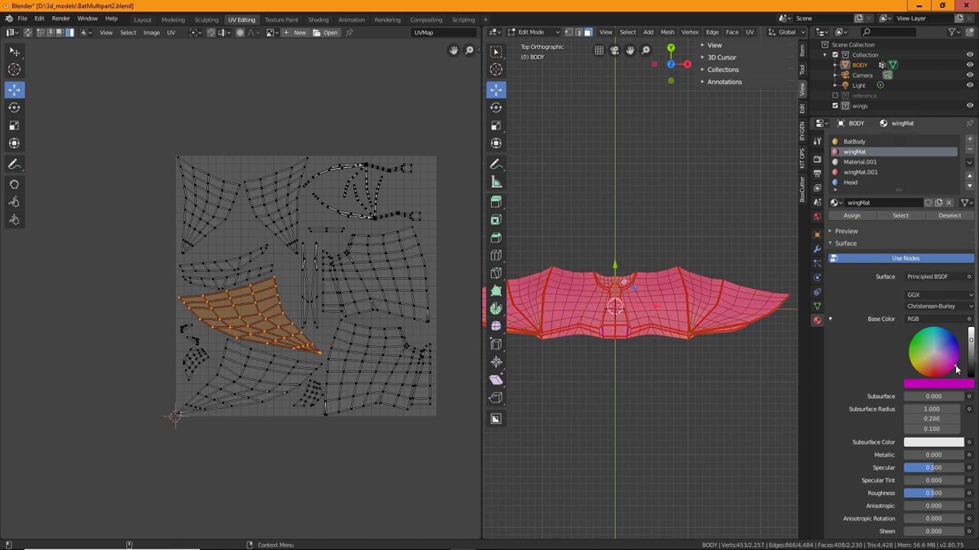
pyautogui.click(678, 231)
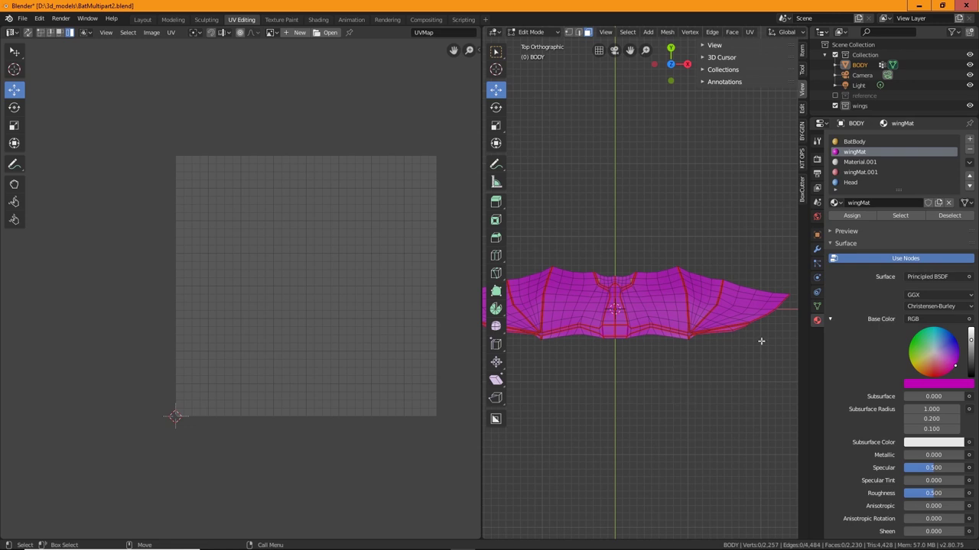
# Switch to Object Mode and remove the Material.001 and wingMat.001 material slots from the bat.
pyautogui.click(864, 162)
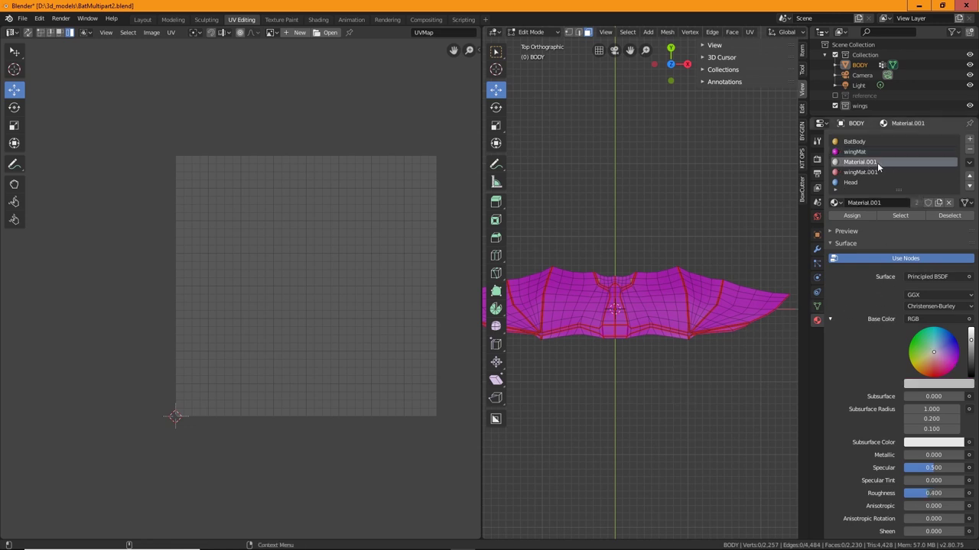
pyautogui.click(968, 149)
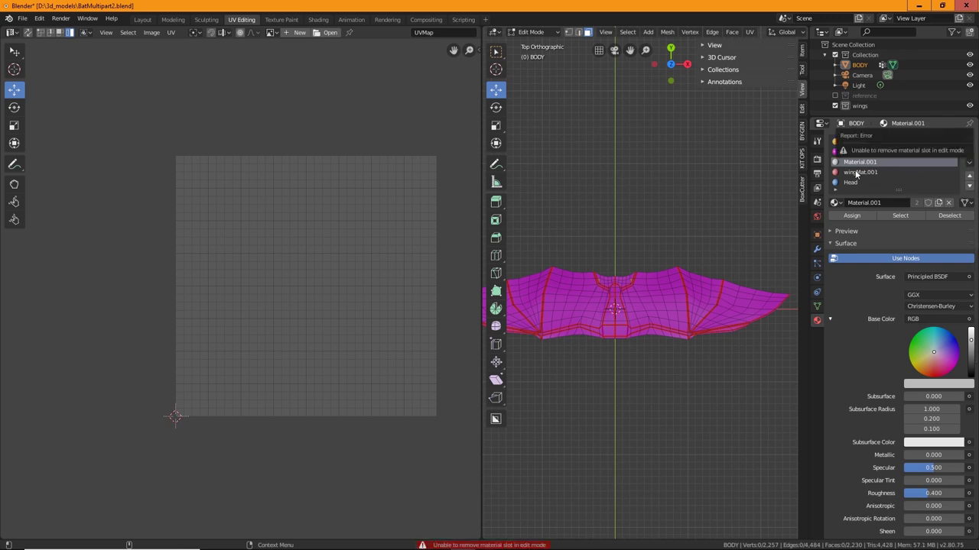
pyautogui.click(526, 33)
pyautogui.click(534, 48)
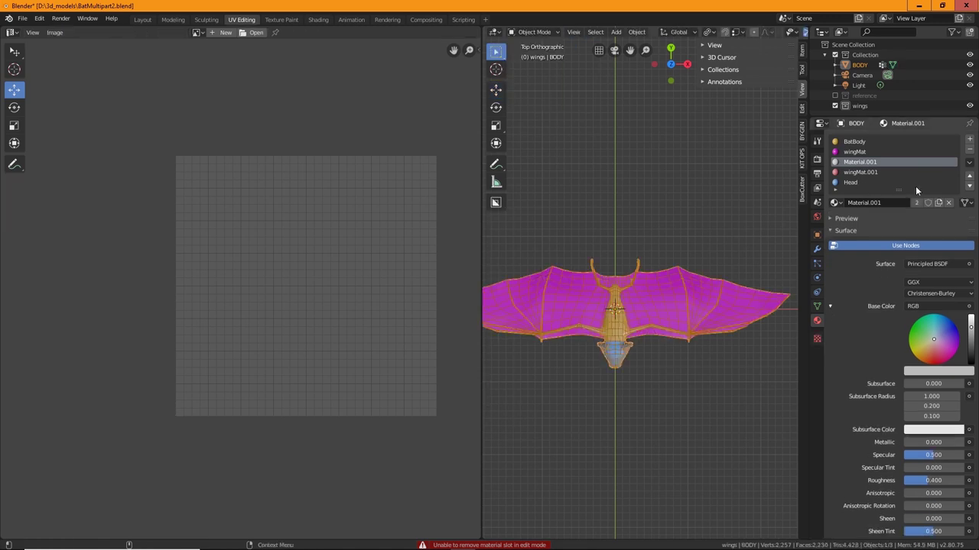
pyautogui.click(969, 151)
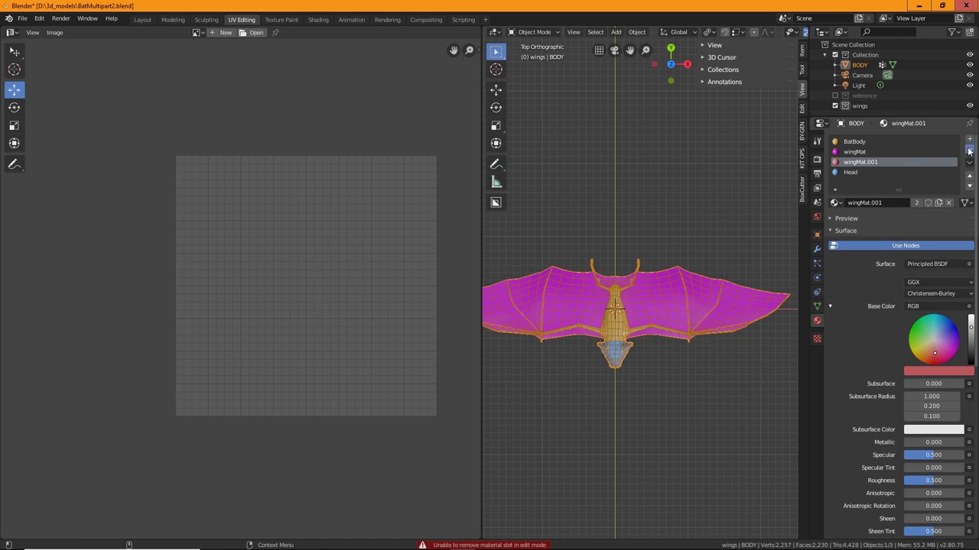
pyautogui.click(969, 151)
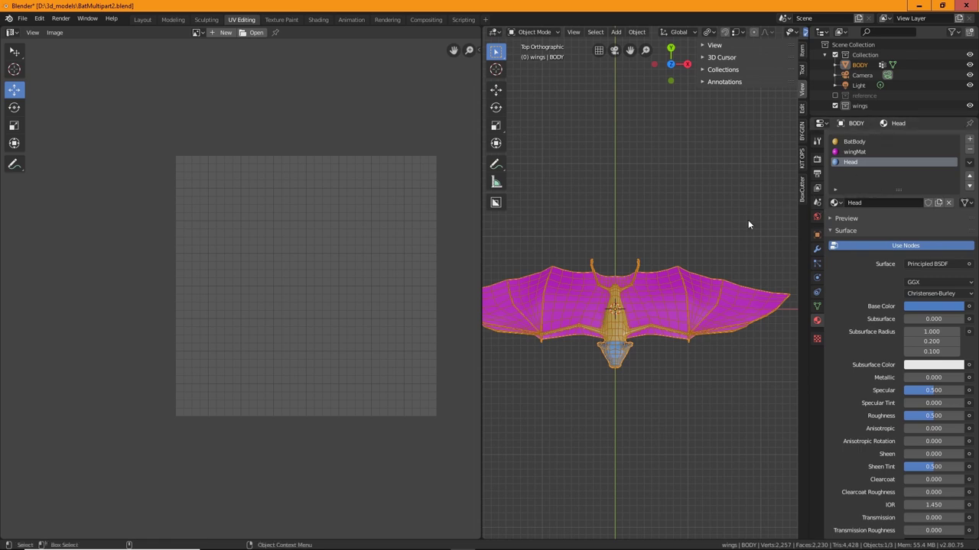
# Return the bat to Edit Mode with all its hidden geometry revealed, and select the BatBody vertex group.
pyautogui.click(854, 143)
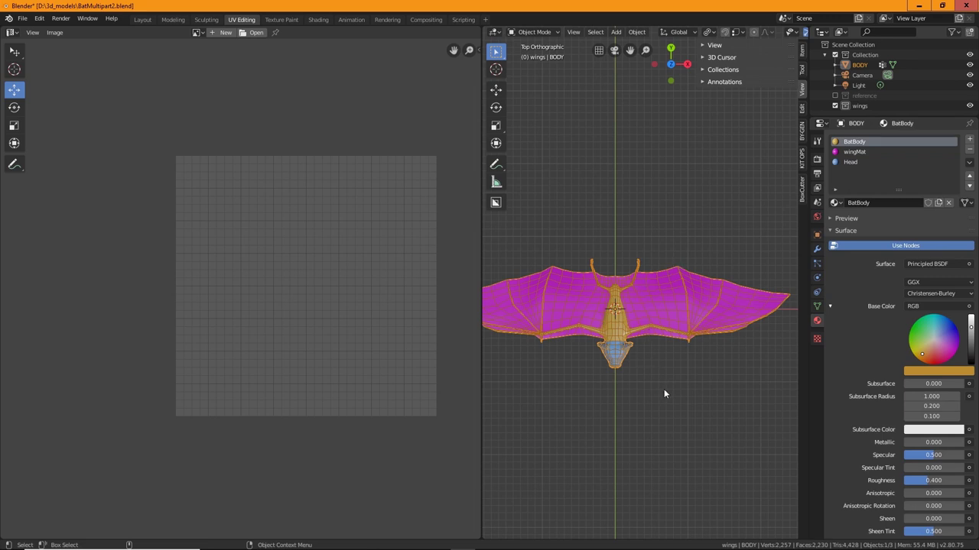
pyautogui.click(816, 306)
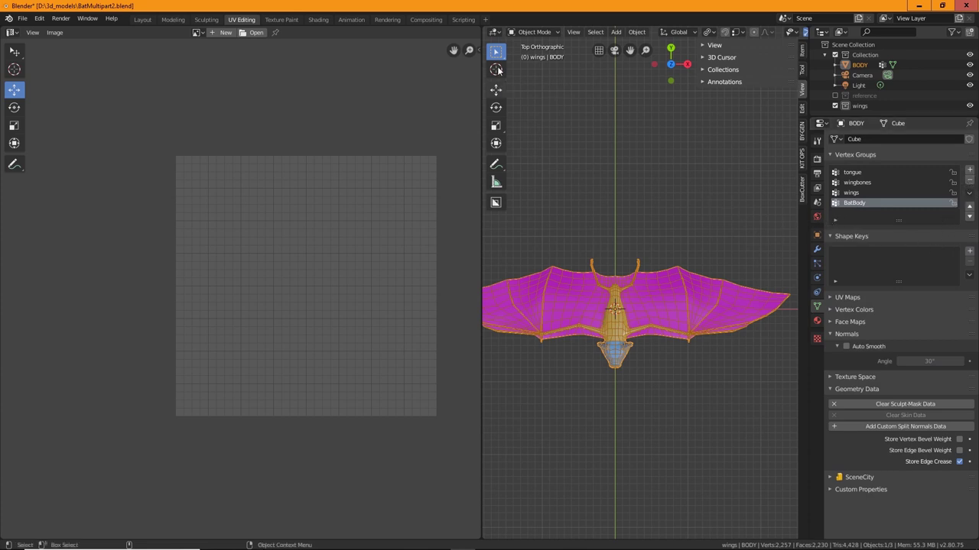
pyautogui.click(533, 31)
pyautogui.click(539, 57)
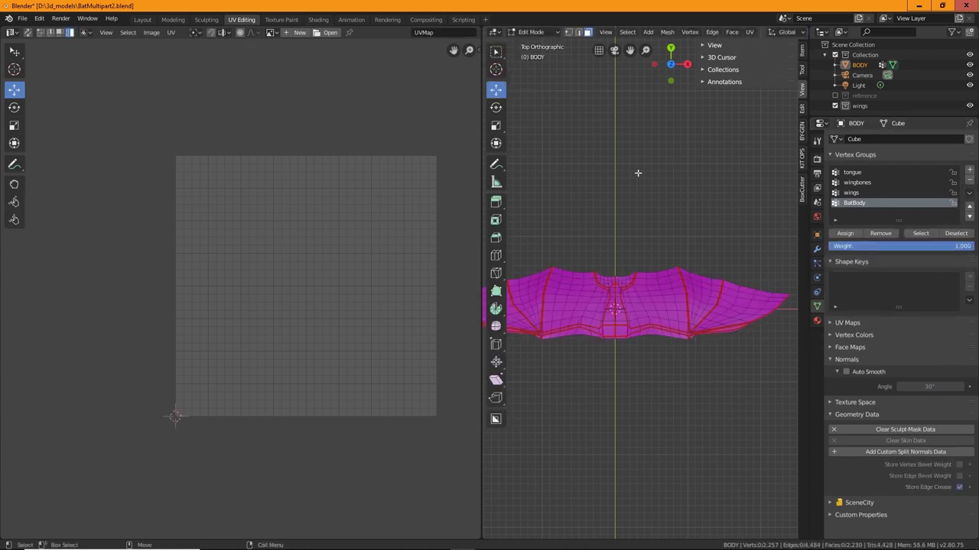
pyautogui.click(666, 32)
pyautogui.moveTo(691, 201)
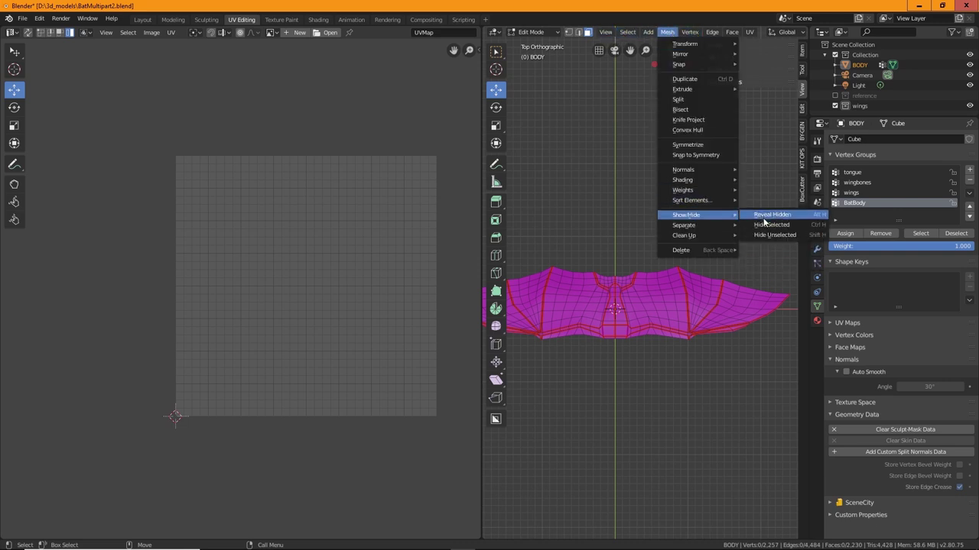
pyautogui.click(773, 215)
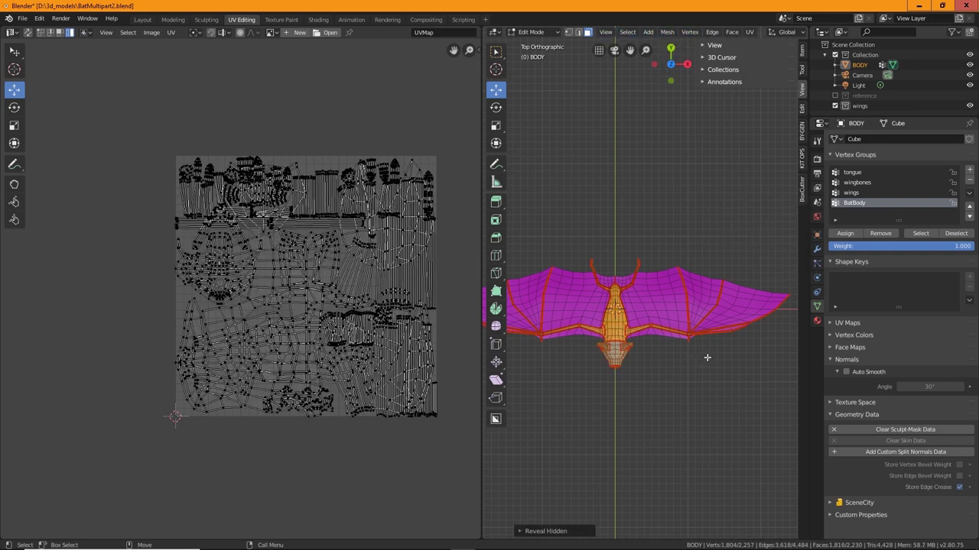
pyautogui.click(923, 233)
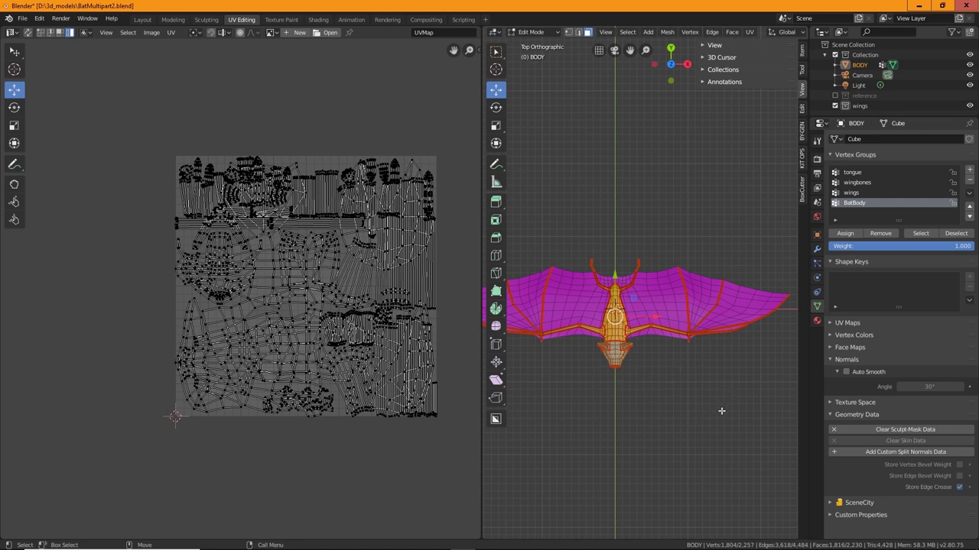
# Switch to the Modeling workspace and show the bat with its material colors in the viewport.
pyautogui.moveTo(718, 381); pyautogui.dragTo(598, 317, button='middle')
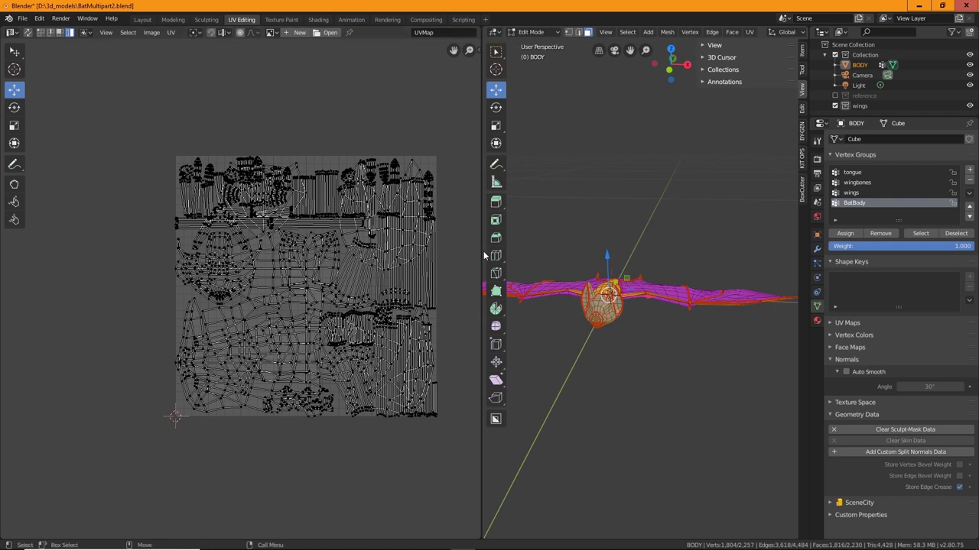
pyautogui.moveTo(480, 256); pyautogui.dragTo(299, 256)
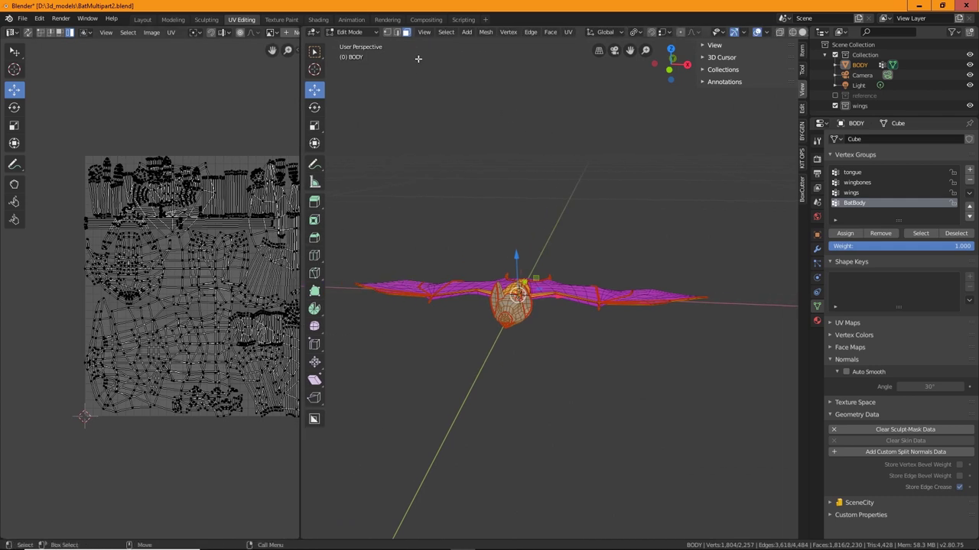
pyautogui.click(173, 20)
pyautogui.scroll(-5, 511, 273)
pyautogui.moveTo(520, 249)
pyautogui.mouseDown(button='middle')
pyautogui.moveTo(530, 275)
pyautogui.moveTo(455, 243)
pyautogui.moveTo(478, 210)
pyautogui.moveTo(531, 204)
pyautogui.moveTo(465, 224)
pyautogui.moveTo(532, 180)
pyautogui.mouseUp(button='middle')
pyautogui.scroll(-2, 454, 243)
pyautogui.click(779, 32)
pyautogui.scroll(4, 503, 208)
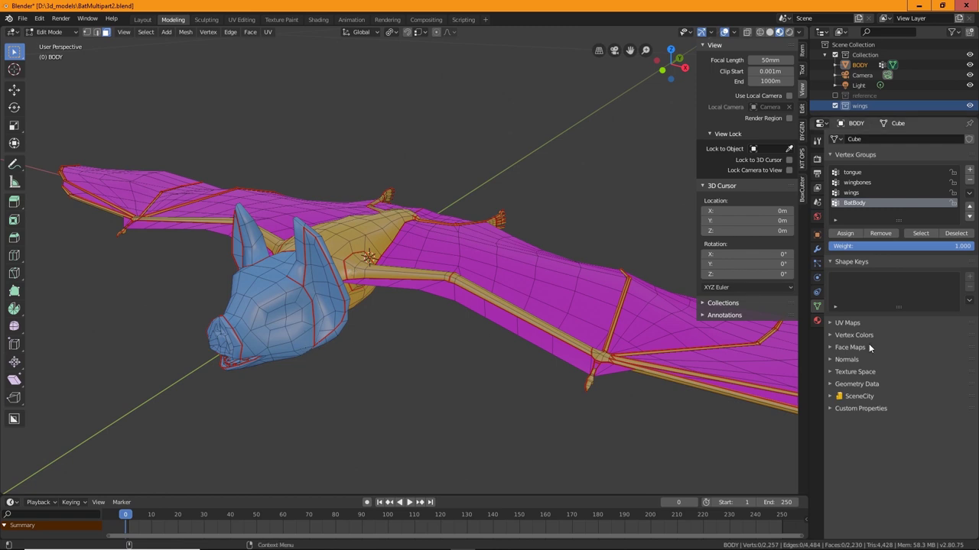
# Give the Head material a Checker Texture base color with dark blue as Color2 and a scale of 26.2.
pyautogui.click(816, 320)
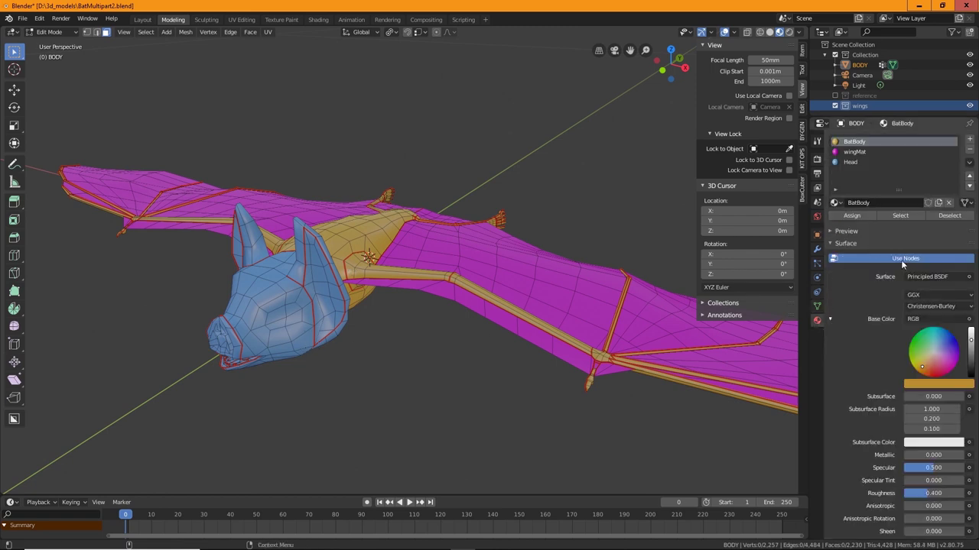
pyautogui.click(854, 162)
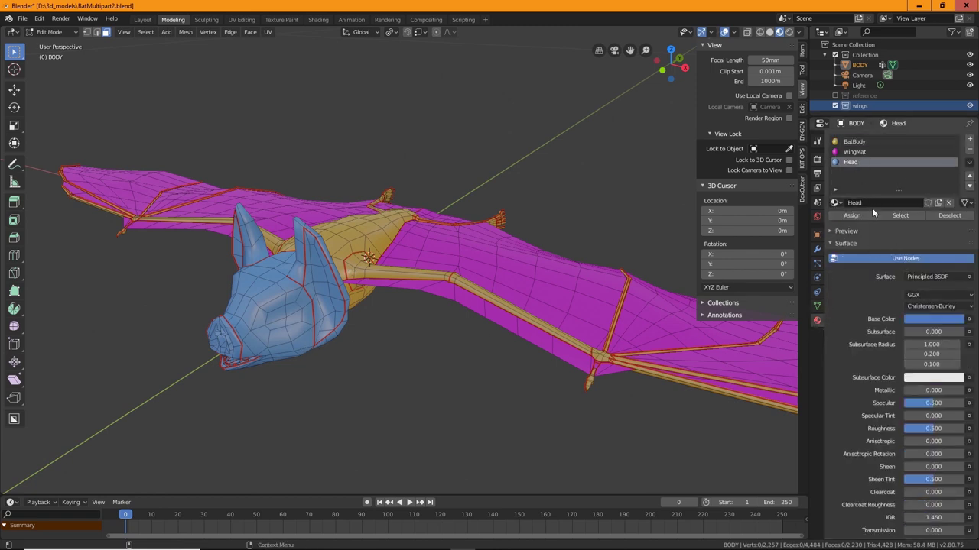
pyautogui.click(969, 320)
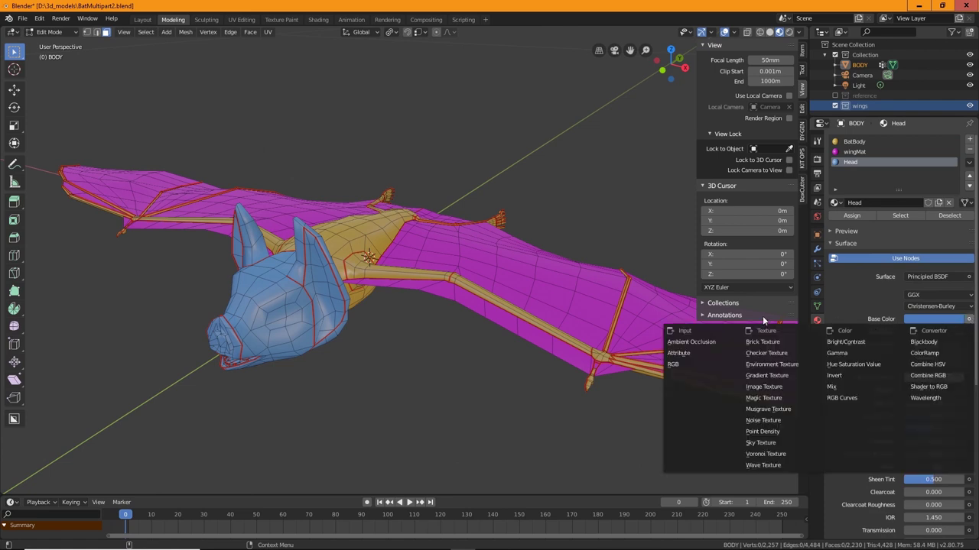
pyautogui.click(784, 354)
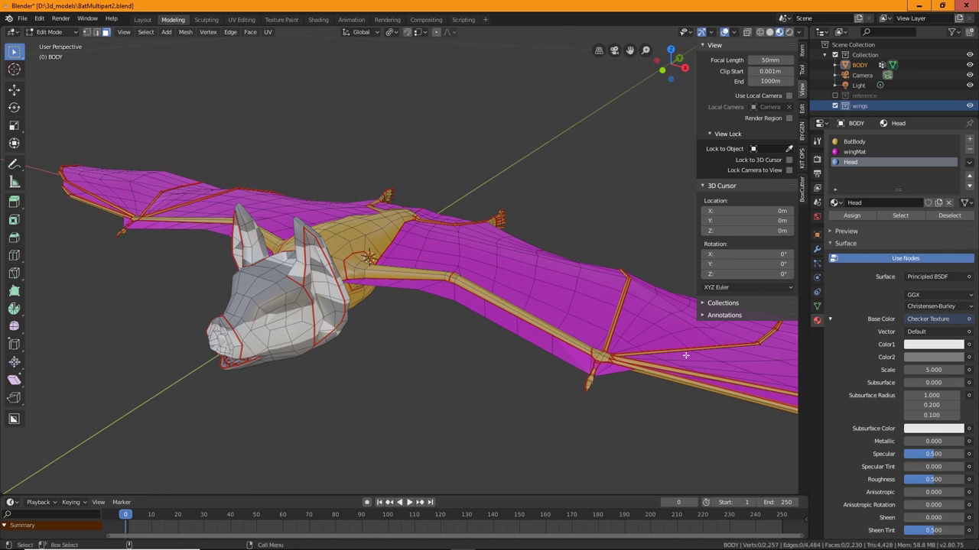
pyautogui.click(945, 357)
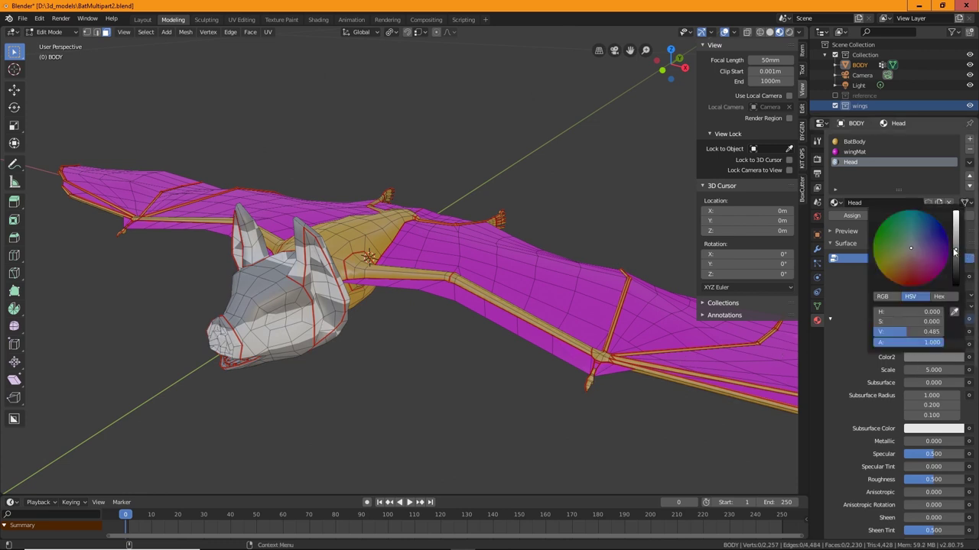
pyautogui.moveTo(925, 228); pyautogui.dragTo(946, 233)
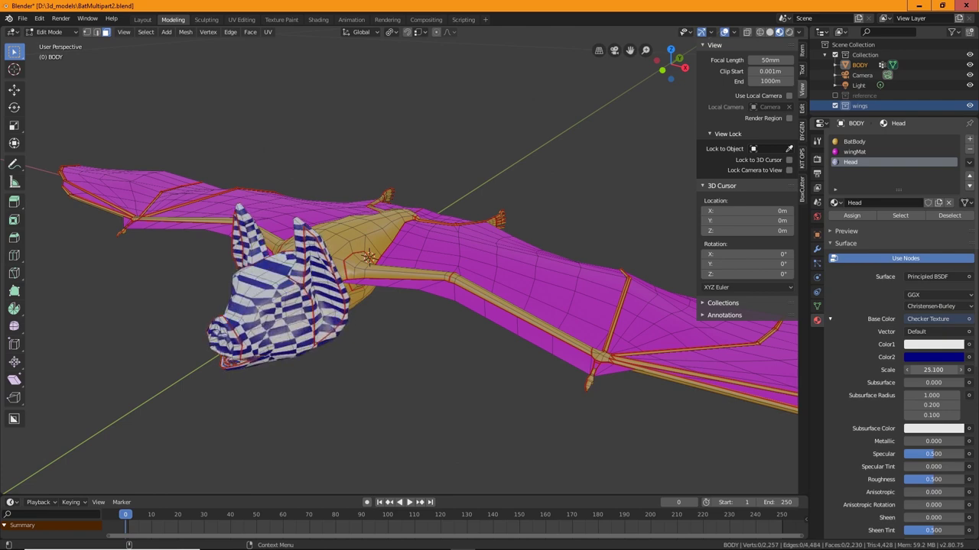
pyautogui.moveTo(933, 370); pyautogui.dragTo(935, 370)
pyautogui.moveTo(364, 415); pyautogui.dragTo(330, 400, button='middle')
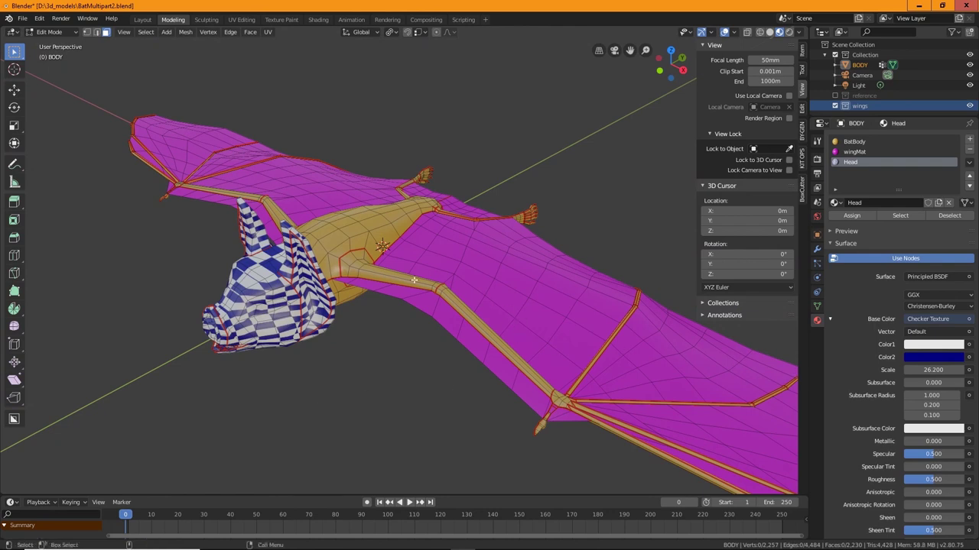
# Give the BatBody material a Checker Texture base color with dark red as Color2 and a scale of 29.9.
pyautogui.click(335, 223)
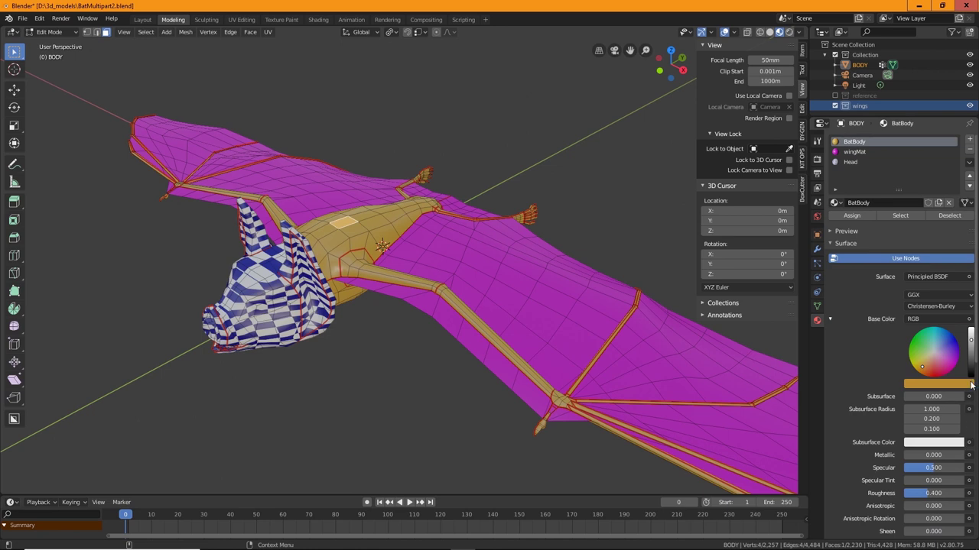
pyautogui.click(969, 320)
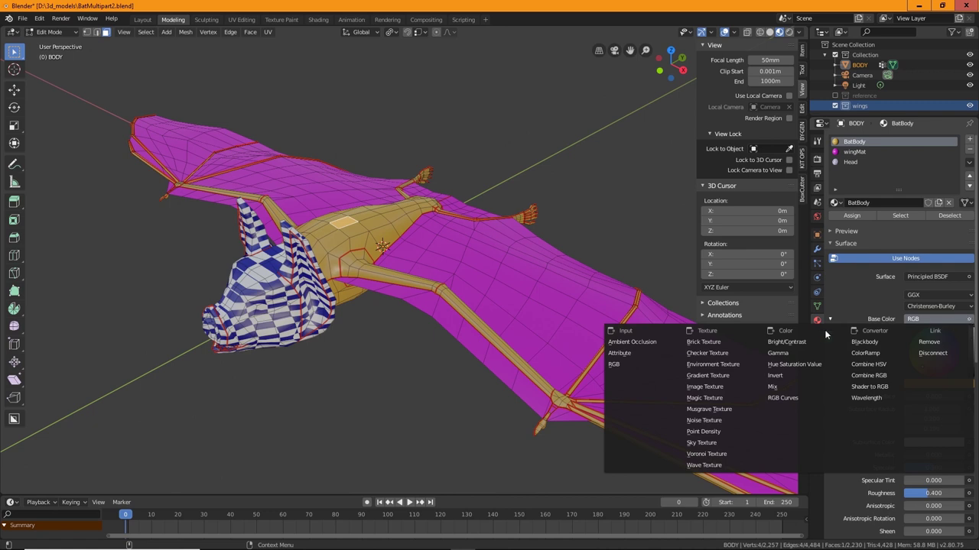
pyautogui.click(704, 354)
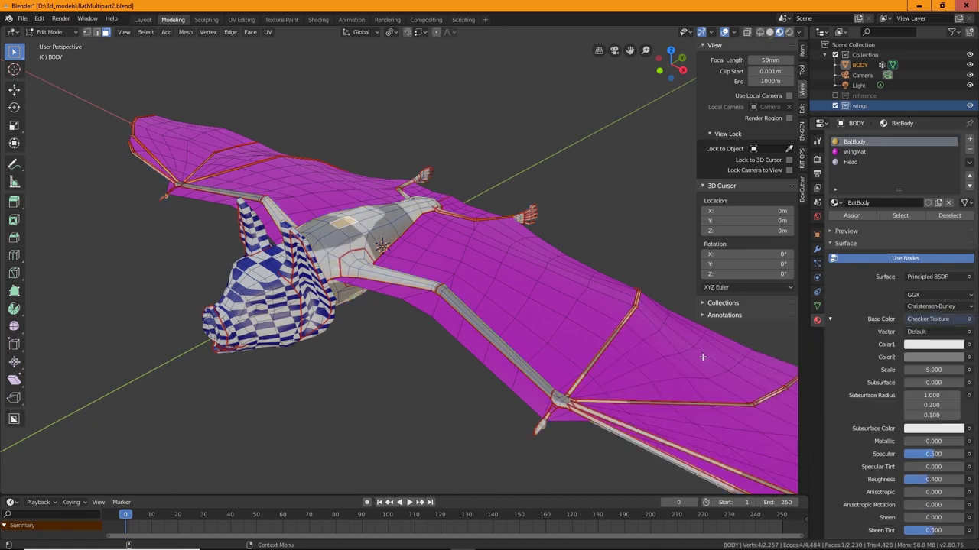
pyautogui.click(941, 357)
pyautogui.moveTo(921, 265); pyautogui.dragTo(909, 289)
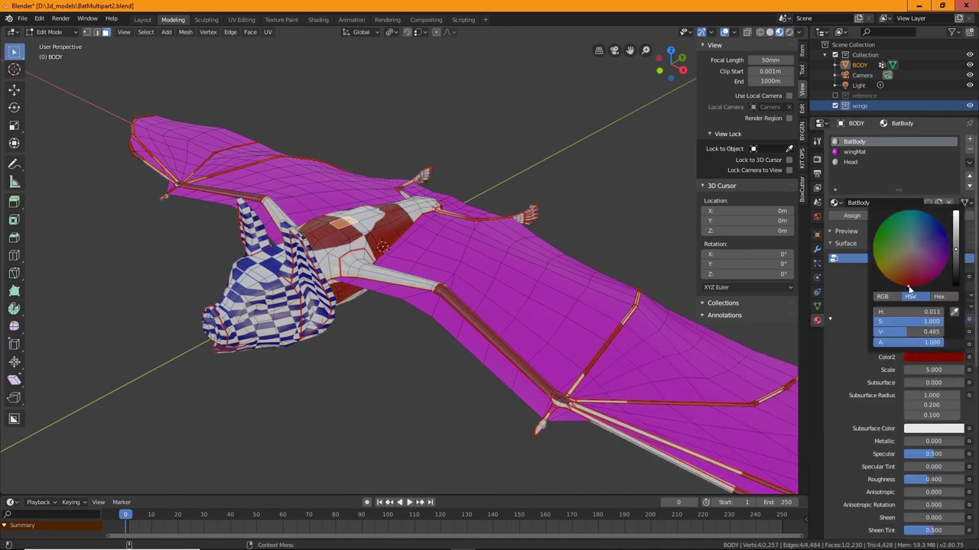
pyautogui.moveTo(932, 370); pyautogui.dragTo(964, 370)
pyautogui.moveTo(633, 347); pyautogui.dragTo(436, 280, button='middle')
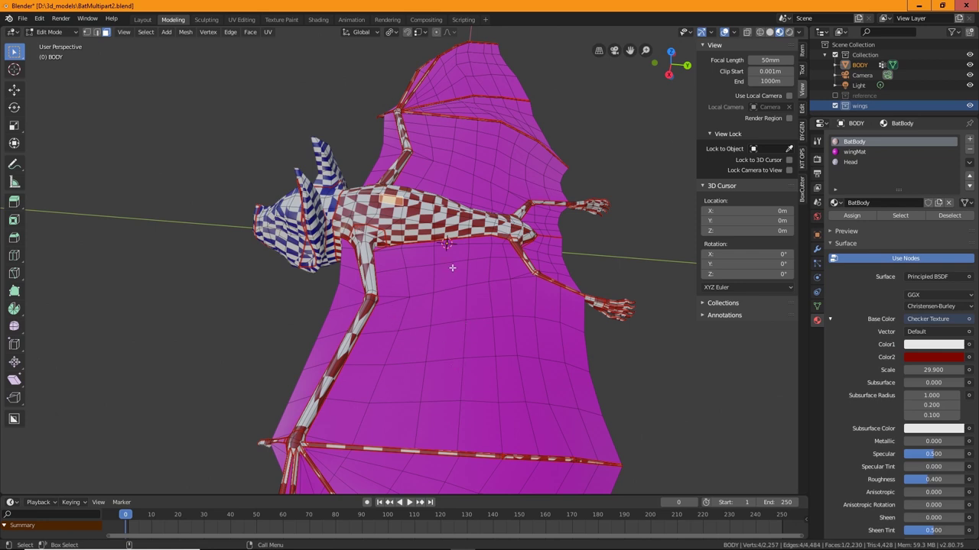
# Give the wingMat material a Checker Texture base color with purple as Color2 and a scale of 14.9, and check the wings for stretching.
pyautogui.click(490, 330)
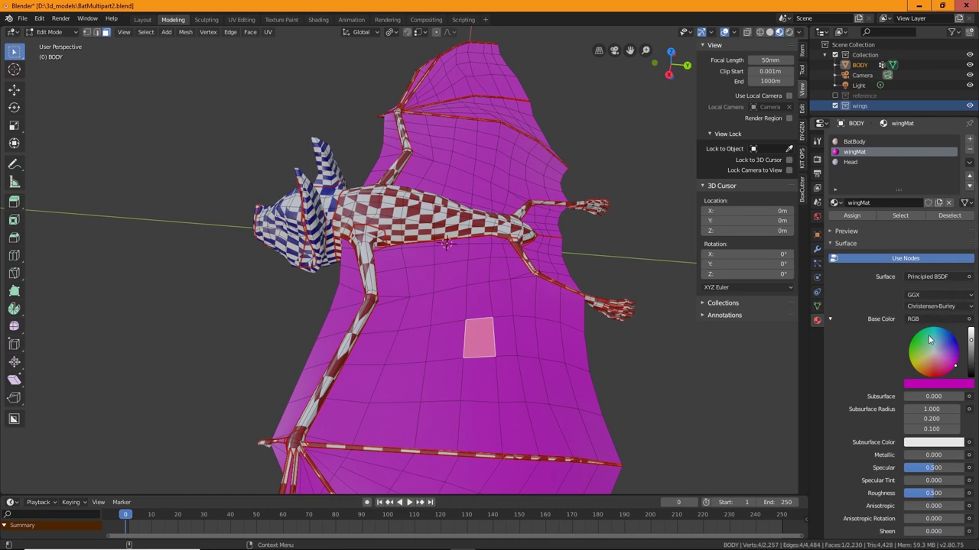
pyautogui.click(968, 320)
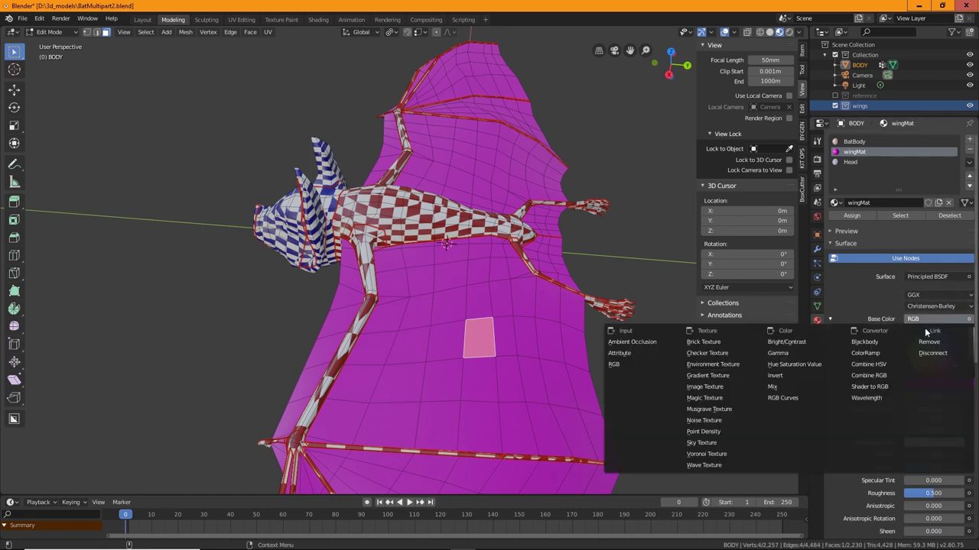
pyautogui.click(719, 354)
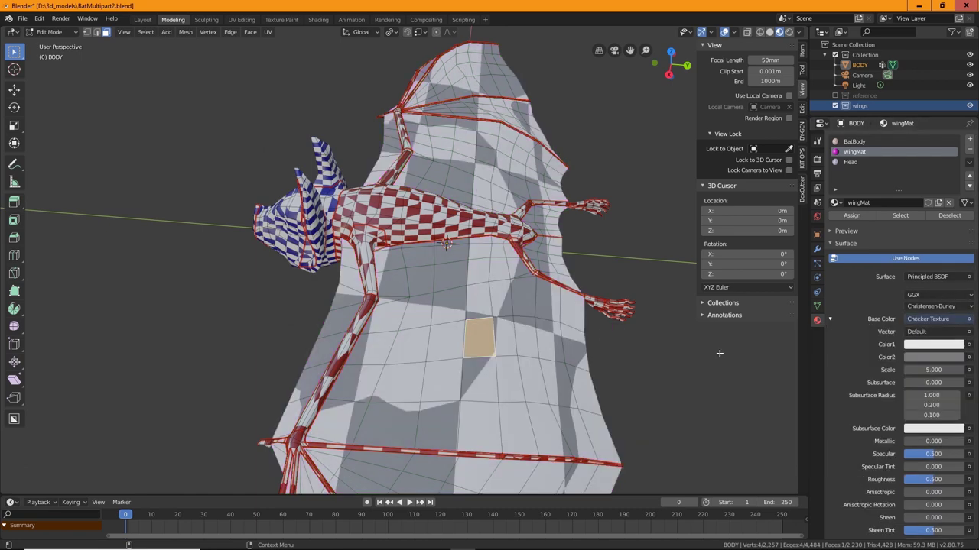
pyautogui.click(933, 344)
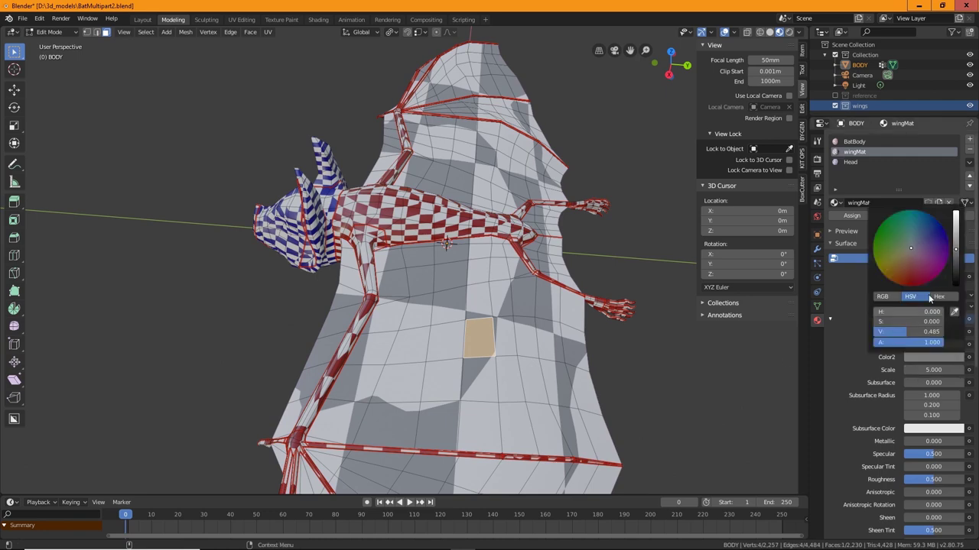
pyautogui.moveTo(934, 265); pyautogui.dragTo(944, 266)
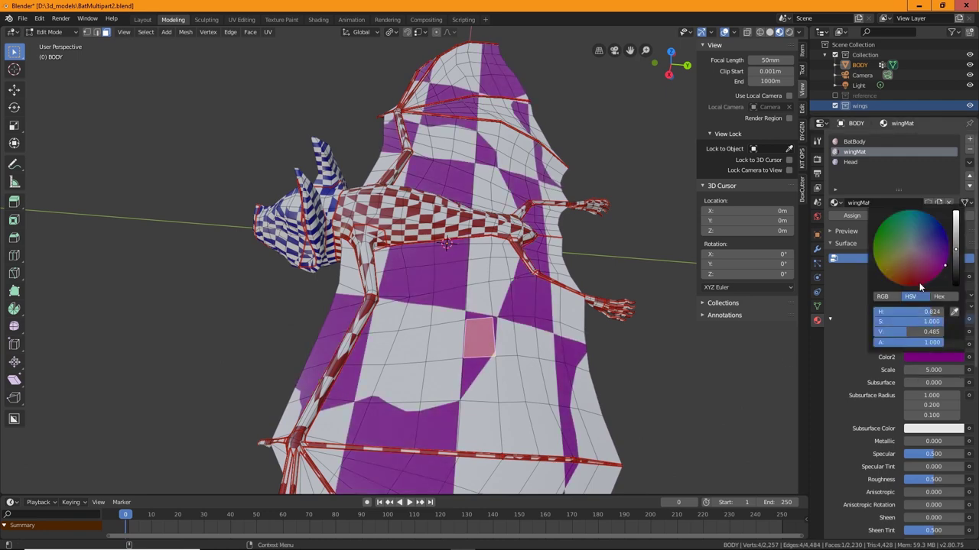
pyautogui.moveTo(910, 370); pyautogui.dragTo(931, 372)
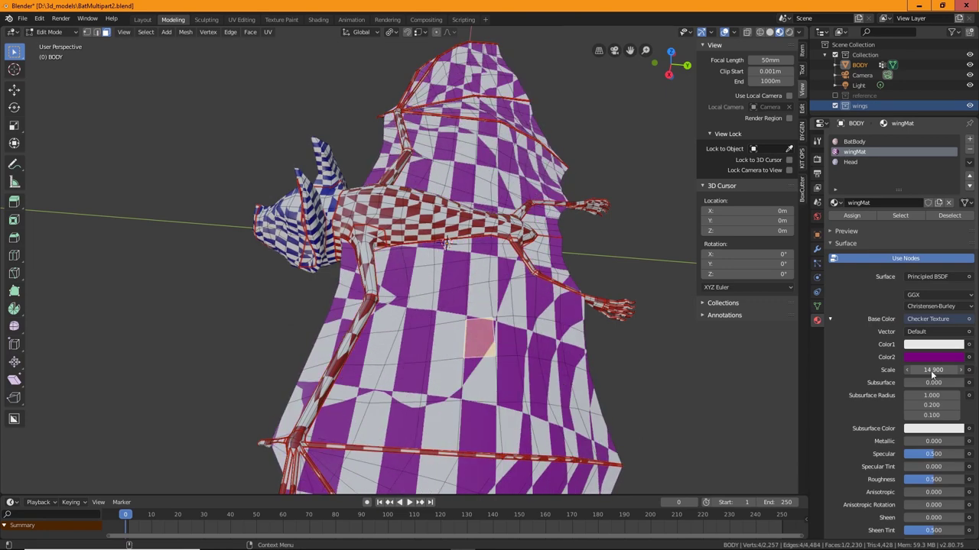
pyautogui.moveTo(490, 382); pyautogui.dragTo(515, 395, button='middle')
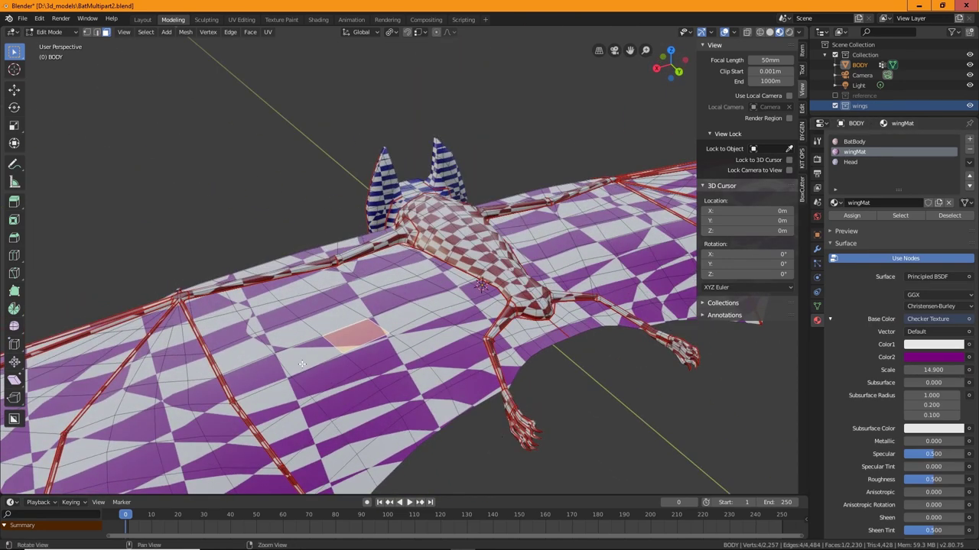
pyautogui.moveTo(302, 364); pyautogui.dragTo(579, 364, button='middle')
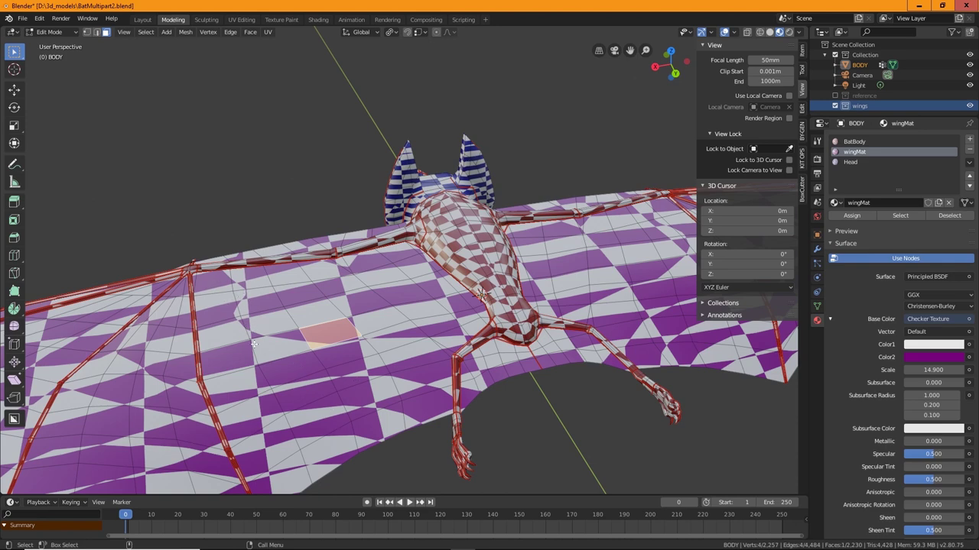
pyautogui.moveTo(330, 414); pyautogui.dragTo(472, 237, button='middle')
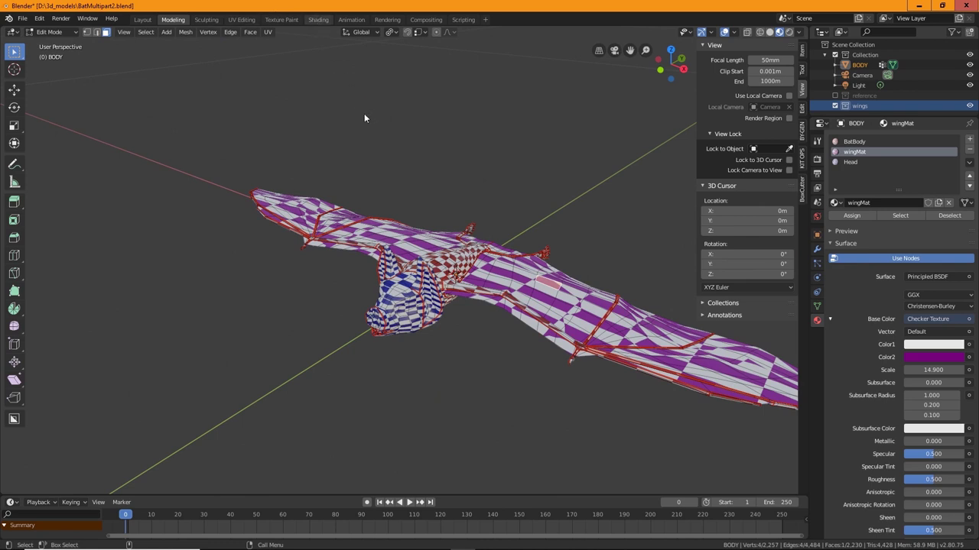
# Switch to the Shading workspace and frame the checkered bat in the viewport above the wingMat nodes.
pyautogui.click(318, 19)
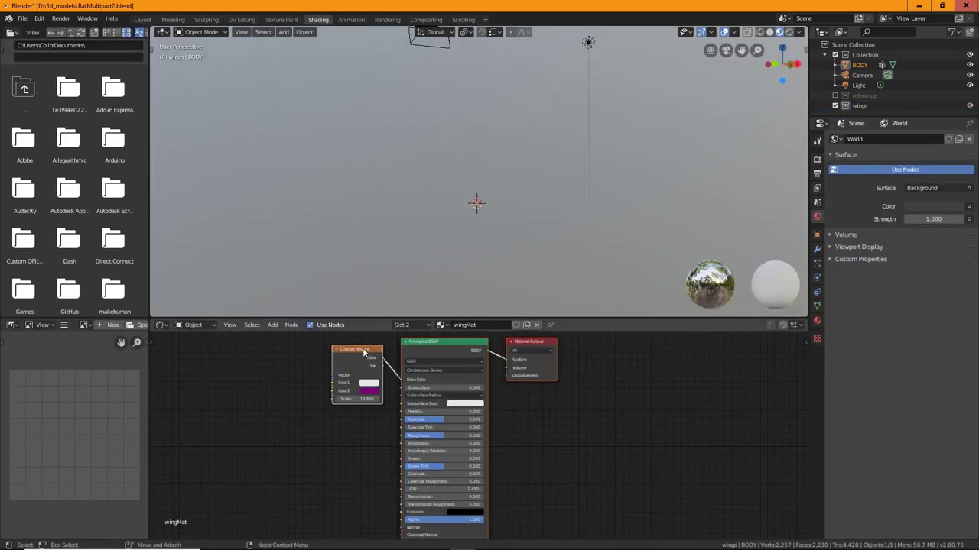
pyautogui.moveTo(363, 353)
pyautogui.mouseDown()
pyautogui.moveTo(342, 362)
pyautogui.moveTo(377, 366)
pyautogui.mouseUp()
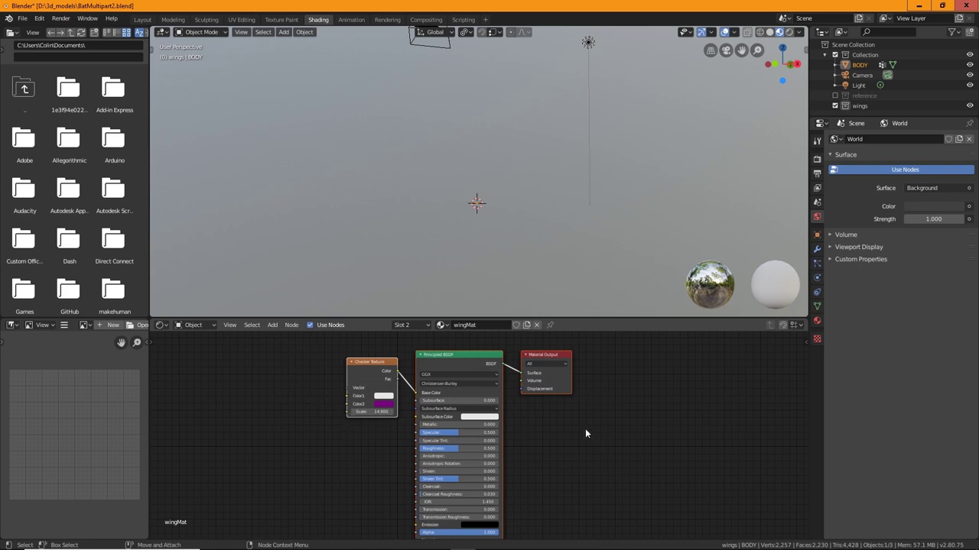
pyautogui.scroll(-5, 582, 259)
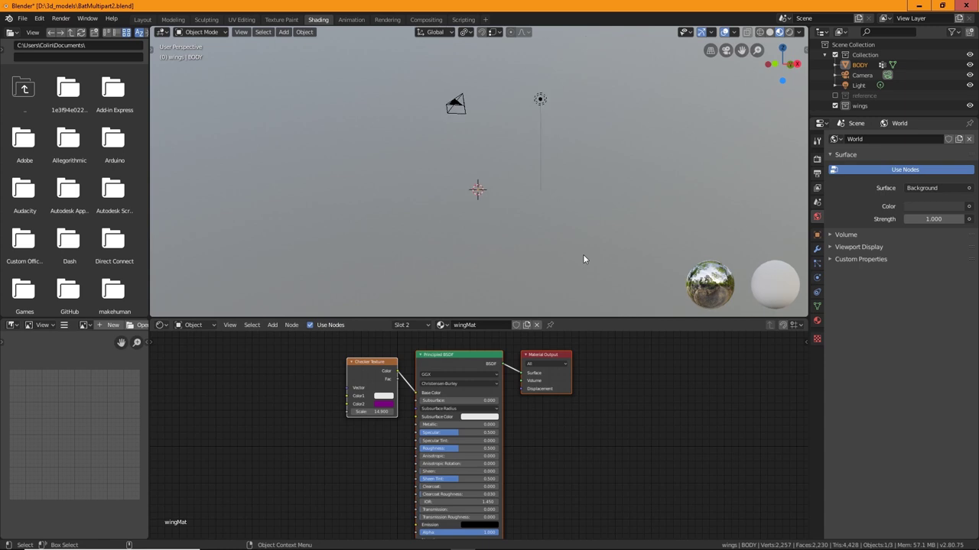
pyautogui.scroll(1, 583, 258)
pyautogui.press('KP_Decimal')
pyautogui.moveTo(541, 216); pyautogui.dragTo(526, 260, button='middle')
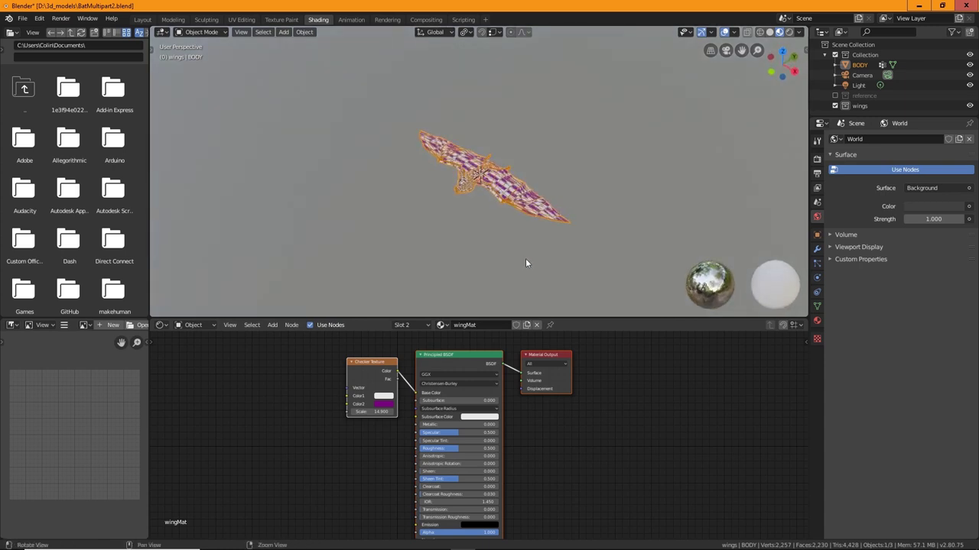
pyautogui.scroll(5, 525, 258)
pyautogui.keyDown('alt'); pyautogui.moveTo(486, 269); pyautogui.dragTo(493, 255); pyautogui.keyUp('alt')
pyautogui.scroll(2, 494, 256)
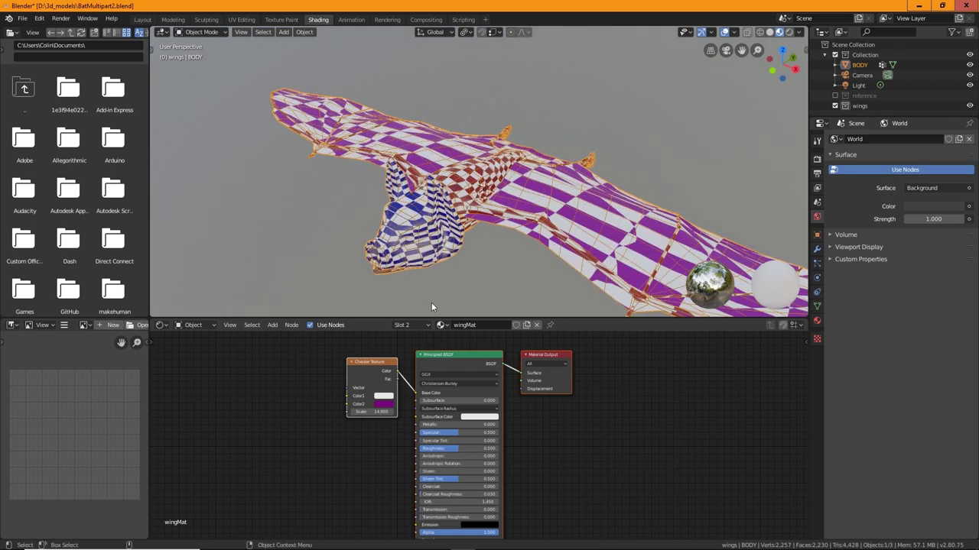
# Save the file, and add a Mapping node to wingMat with its Vector output linked to the Checker Texture's Vector input.
pyautogui.click(29, 15)
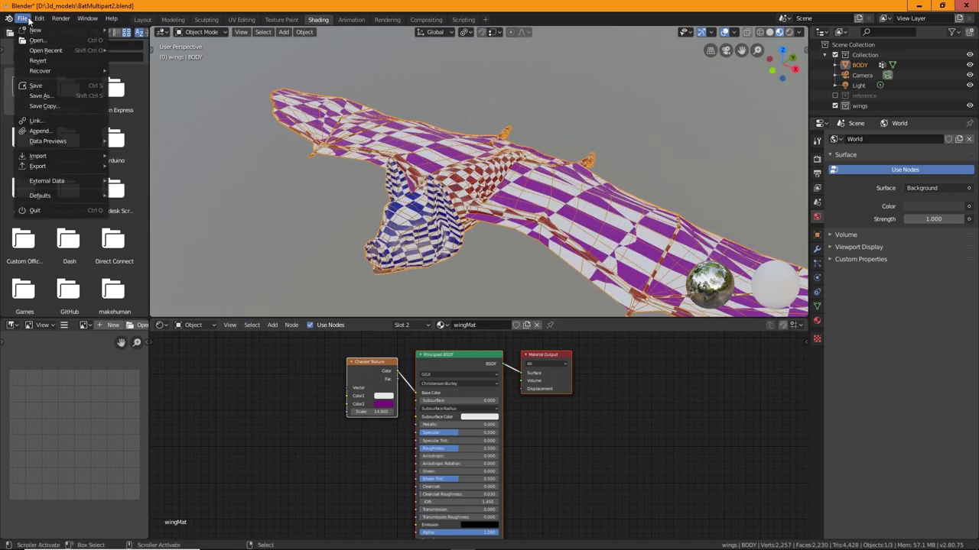
pyautogui.click(34, 85)
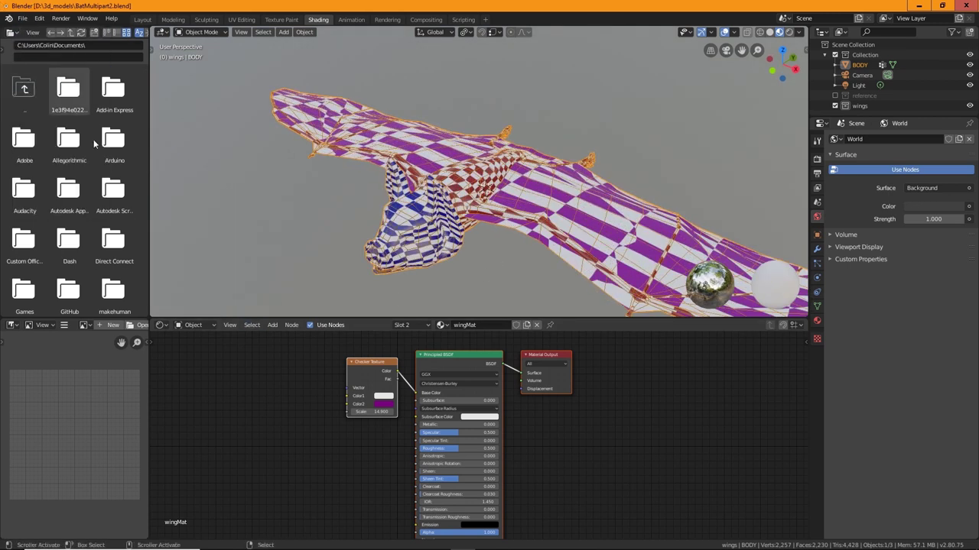
pyautogui.click(273, 325)
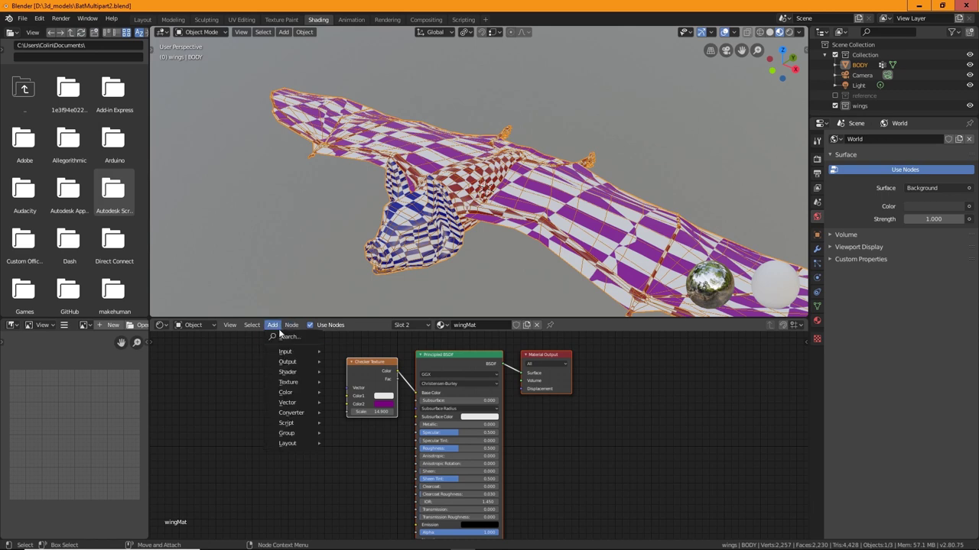
pyautogui.moveTo(291, 411)
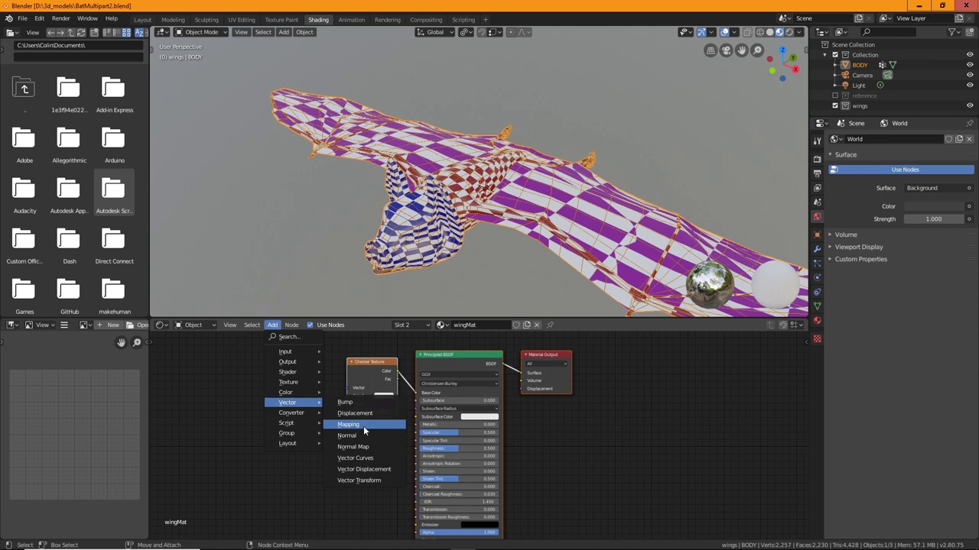
pyautogui.click(363, 426)
pyautogui.click(193, 421)
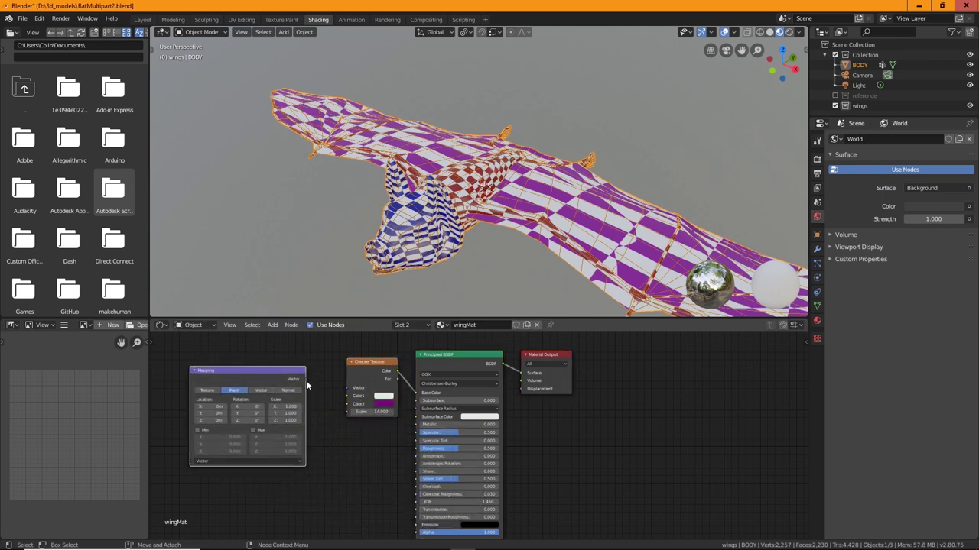
pyautogui.moveTo(305, 378); pyautogui.dragTo(348, 394)
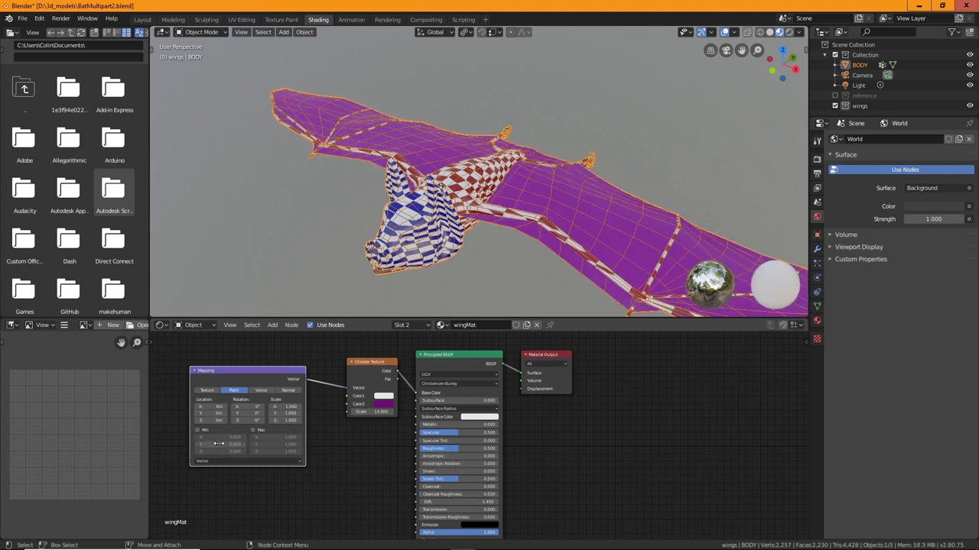
# Add a Texture Coordinate node to wingMat, link its UV output to the Mapping node's Vector input, and check the wings' checker pattern.
pyautogui.scroll(-1, 263, 413)
pyautogui.keyDown('alt'); pyautogui.moveTo(325, 518); pyautogui.dragTo(472, 523, button='middle'); pyautogui.keyUp('alt')
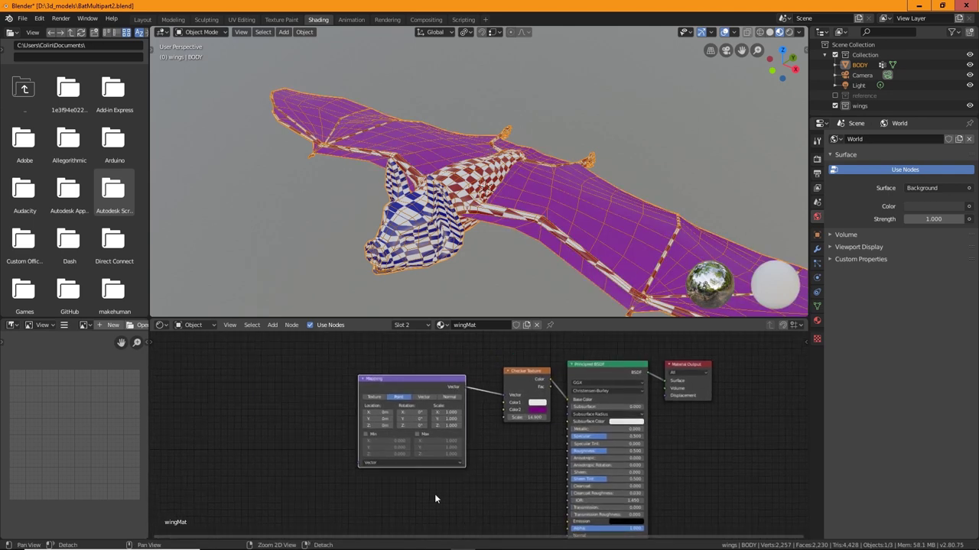
pyautogui.click(272, 325)
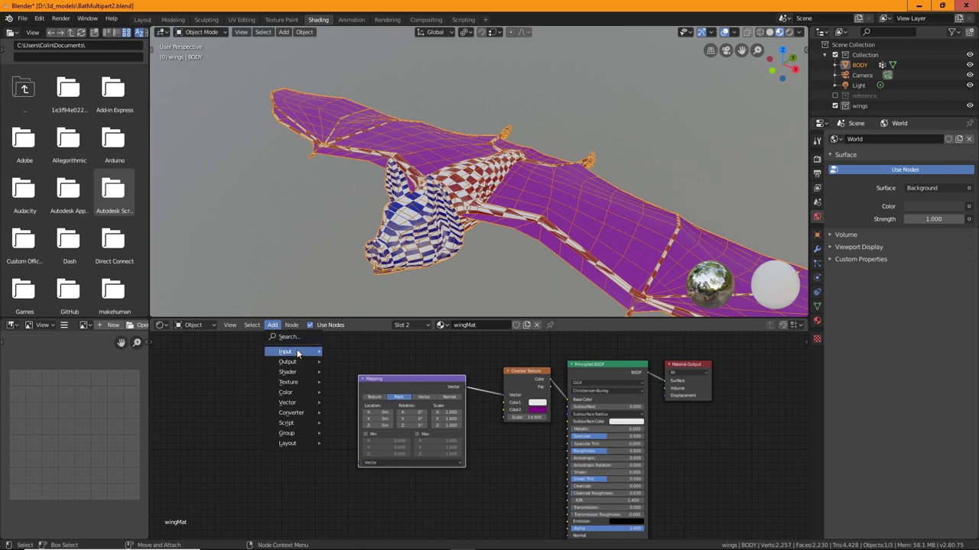
pyautogui.click(298, 352)
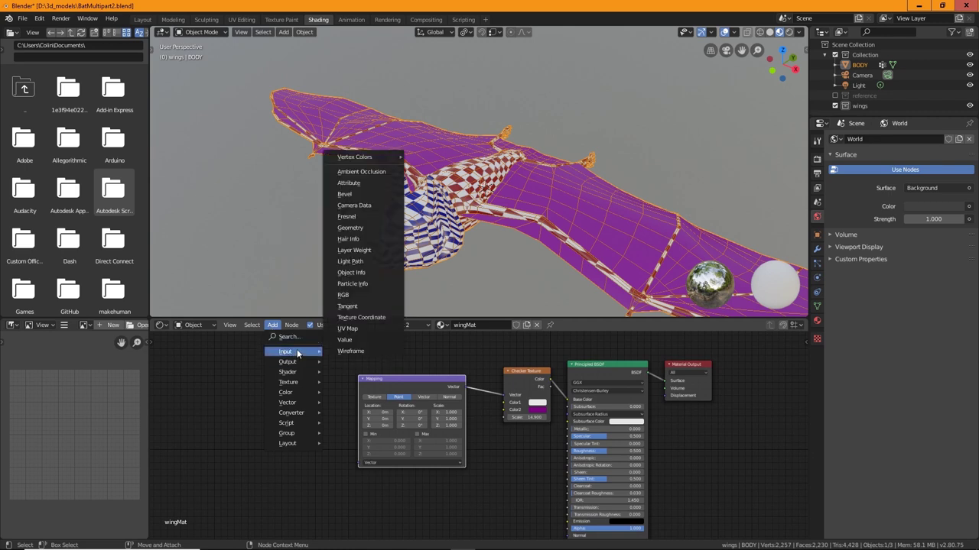
pyautogui.click(359, 318)
pyautogui.click(251, 368)
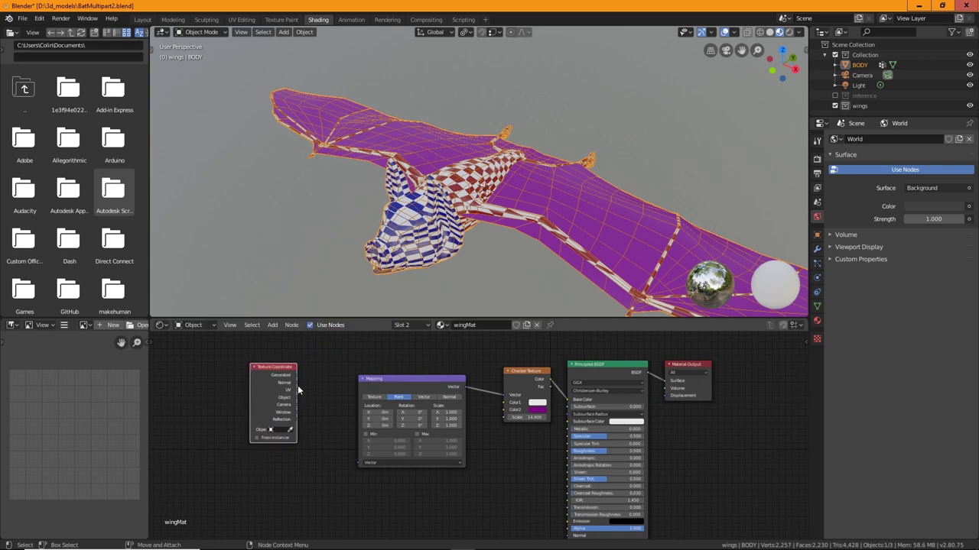
pyautogui.moveTo(297, 388); pyautogui.dragTo(359, 462)
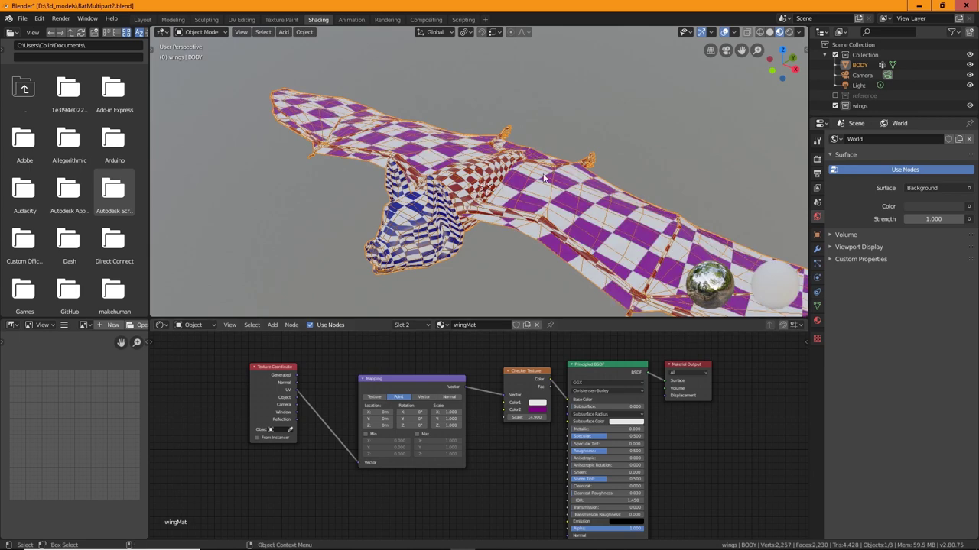
pyautogui.moveTo(489, 222); pyautogui.dragTo(416, 294, button='middle')
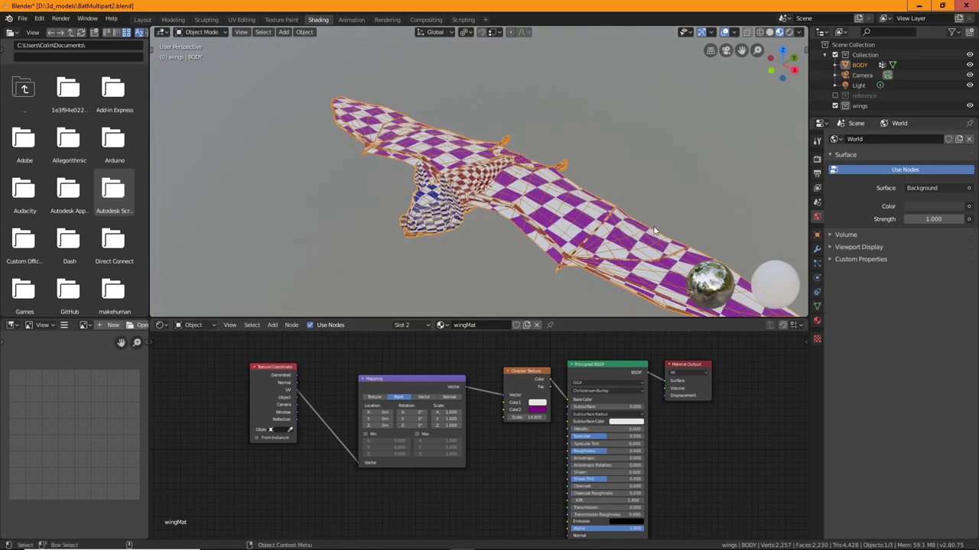
pyautogui.scroll(2, 446, 213)
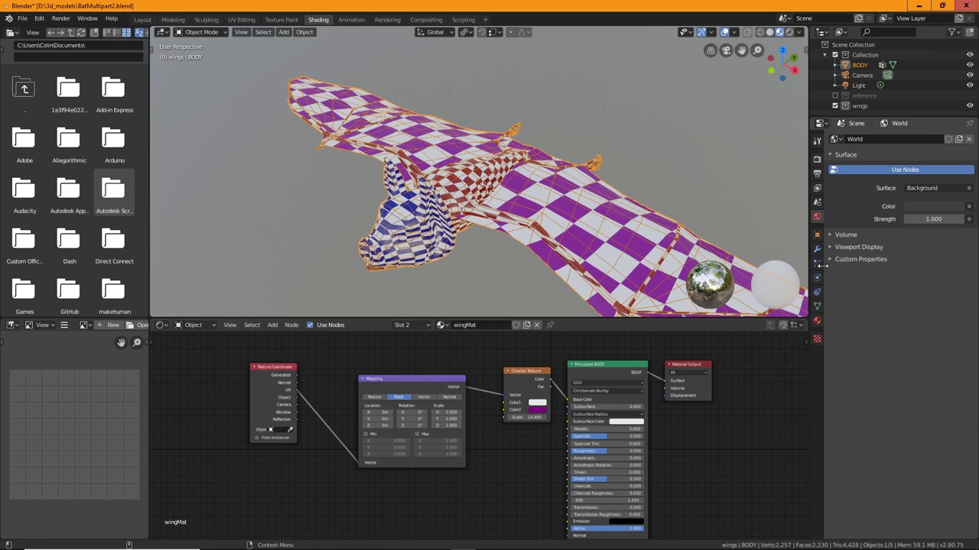
# Copy wingMat's Texture Coordinate and Mapping nodes into the BatBody material and link Mapping to the Checker Texture's Vector input.
pyautogui.click(816, 322)
pyautogui.click(853, 142)
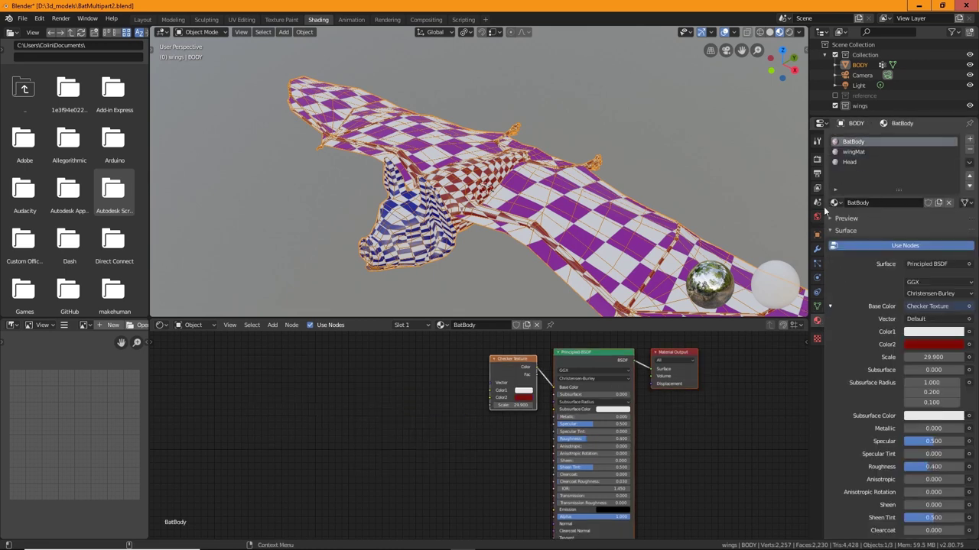
pyautogui.click(853, 151)
pyautogui.click(261, 375)
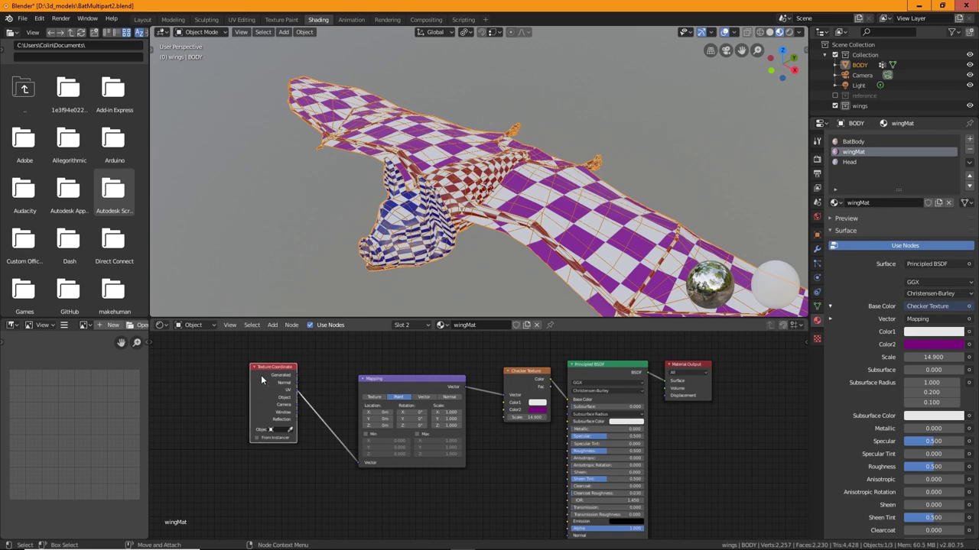
pyautogui.keyDown('shift'); pyautogui.click(406, 383); pyautogui.keyUp('shift')
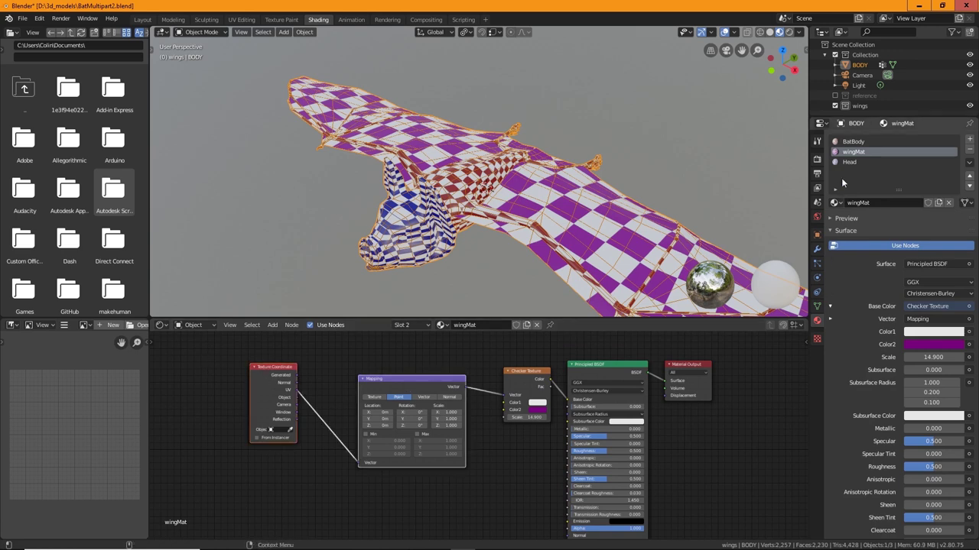
pyautogui.click(855, 142)
pyautogui.hotkey('ctrl', 'v')
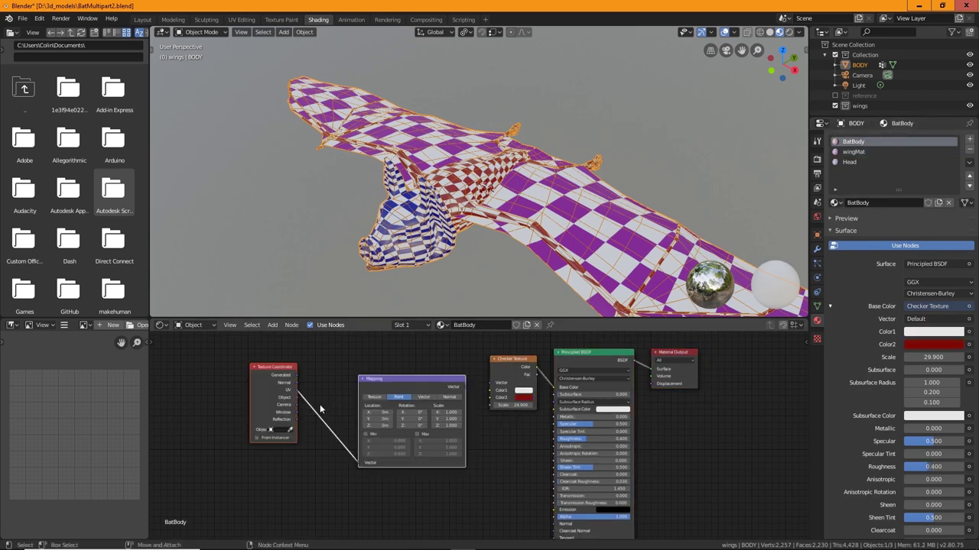
pyautogui.moveTo(437, 376); pyautogui.dragTo(490, 383)
pyautogui.click(411, 371)
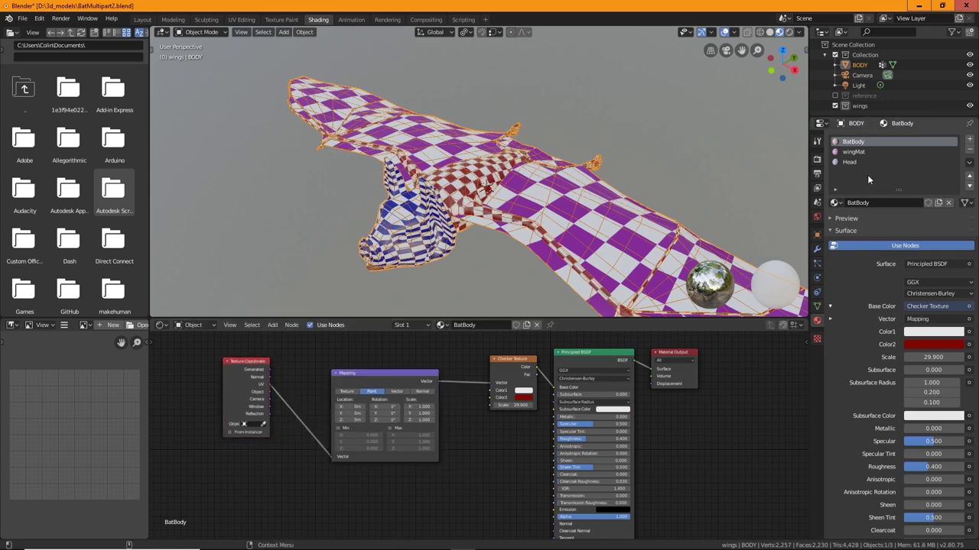
# Paste the Texture Coordinate and Mapping nodes into the Head material, link Mapping to the Checker Texture's Vector input, and deselect the bat.
pyautogui.click(848, 162)
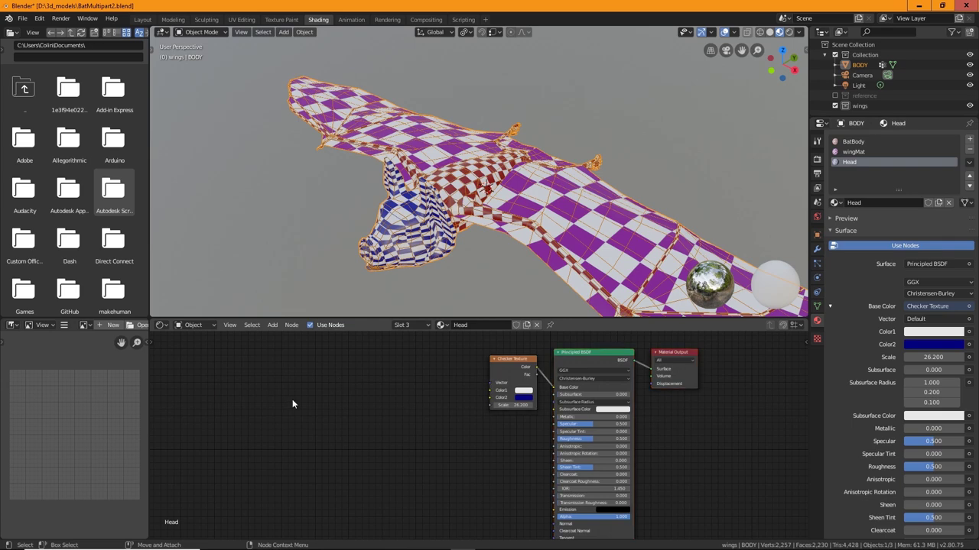
pyautogui.hotkey('ctrl', 'v')
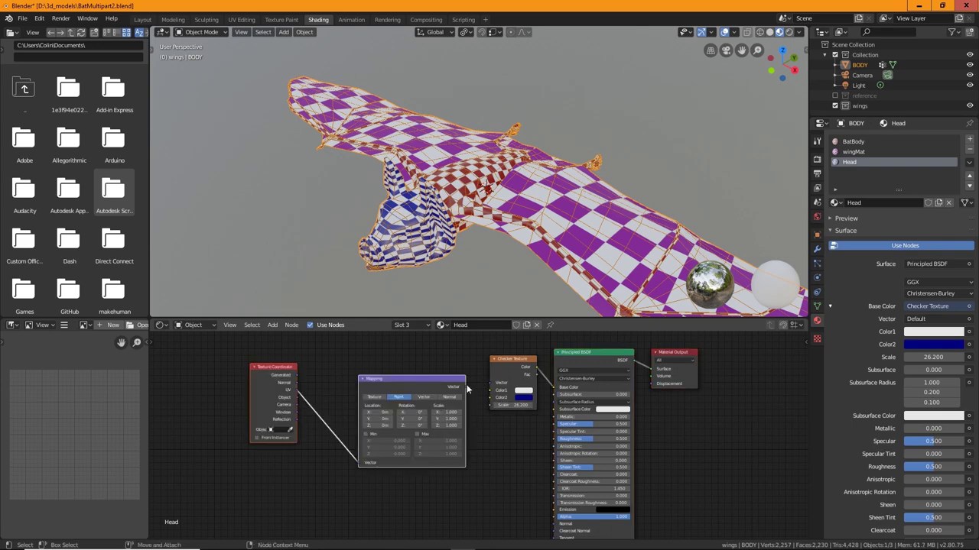
pyautogui.moveTo(466, 385); pyautogui.dragTo(491, 382)
pyautogui.moveTo(520, 275); pyautogui.dragTo(459, 36, button='middle')
pyautogui.click(543, 270)
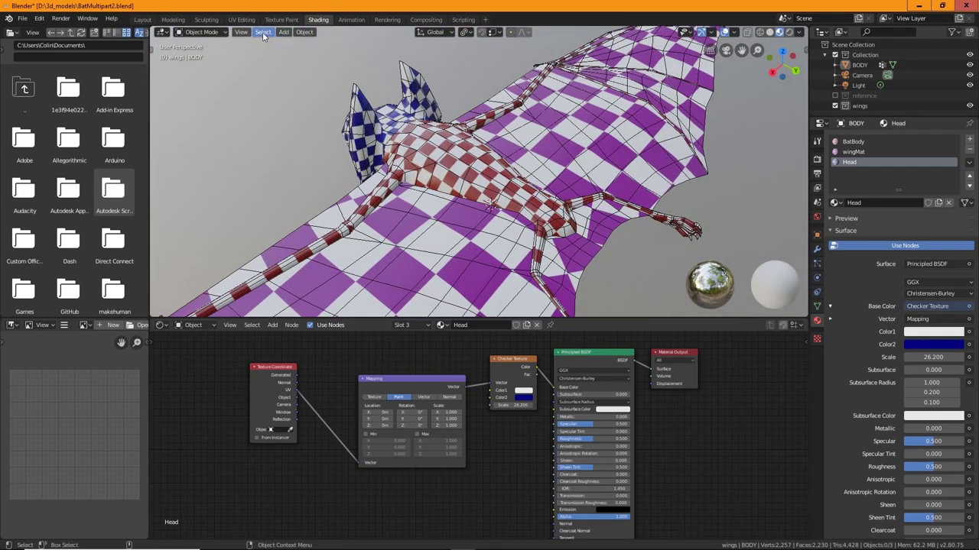
# Switch to the Modeling workspace and examine the checker pattern on the bat's head, body, arms and wings for stretching.
pyautogui.click(172, 19)
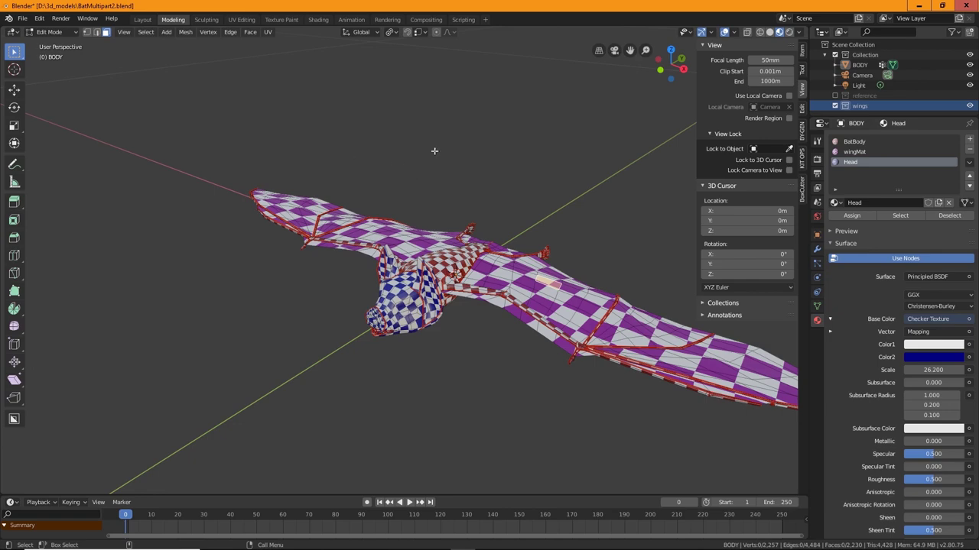
pyautogui.moveTo(586, 169); pyautogui.dragTo(484, 123, button='middle')
pyautogui.scroll(5, 477, 237)
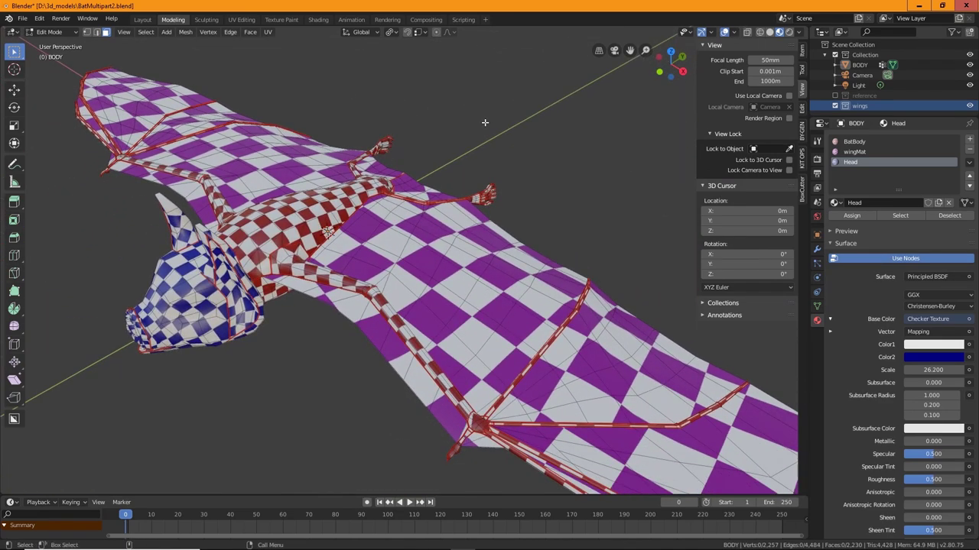
pyautogui.moveTo(303, 279); pyautogui.dragTo(314, 292, button='middle')
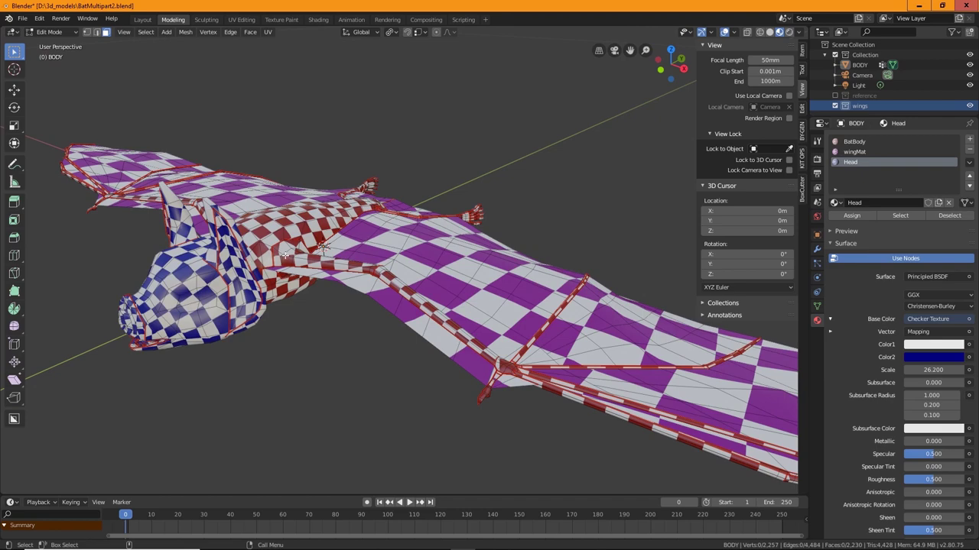
pyautogui.moveTo(286, 256); pyautogui.dragTo(423, 267, button='middle')
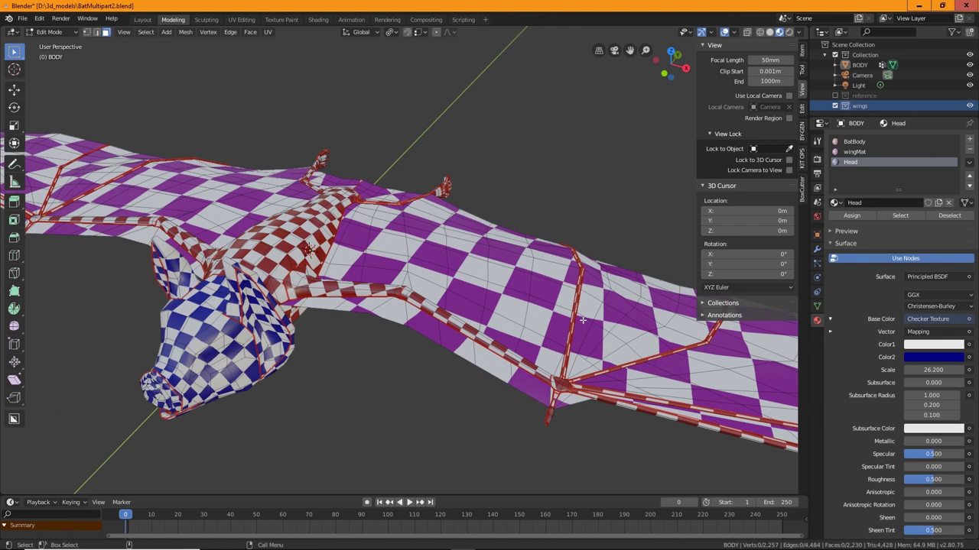
pyautogui.keyDown('shift'); pyautogui.moveTo(582, 320); pyautogui.dragTo(533, 319, button='middle'); pyautogui.keyUp('shift')
pyautogui.scroll(-4, 531, 317)
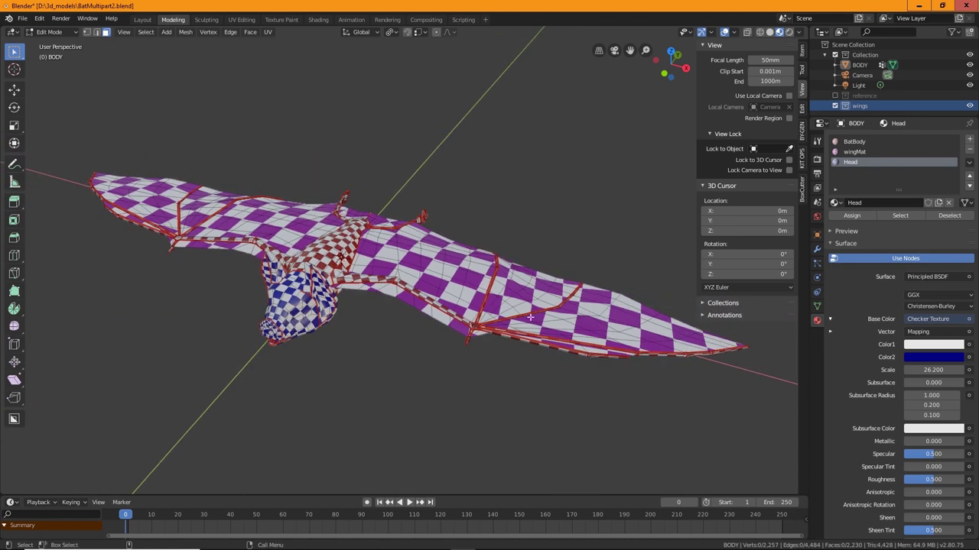
pyautogui.moveTo(524, 344); pyautogui.dragTo(493, 370, button='middle')
pyautogui.moveTo(476, 293); pyautogui.dragTo(380, 332, button='middle')
pyautogui.moveTo(380, 330); pyautogui.dragTo(380, 320, button='middle')
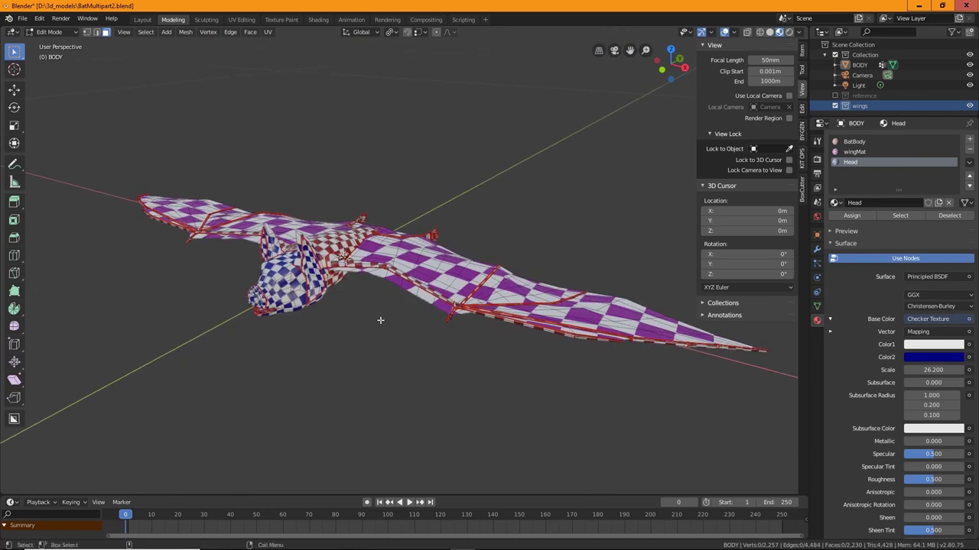
pyautogui.scroll(3, 380, 319)
pyautogui.keyDown('shift'); pyautogui.moveTo(334, 344); pyautogui.dragTo(413, 341, button='middle'); pyautogui.keyUp('shift')
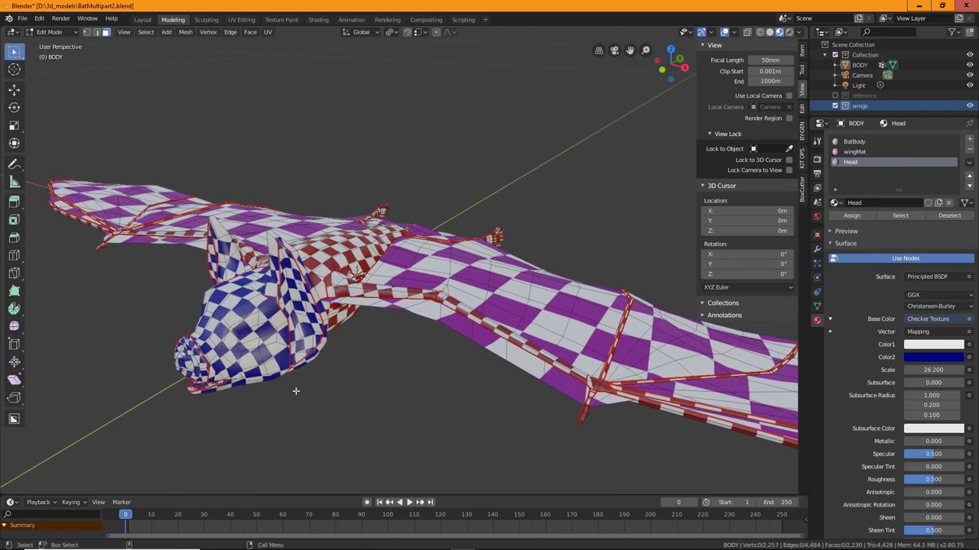